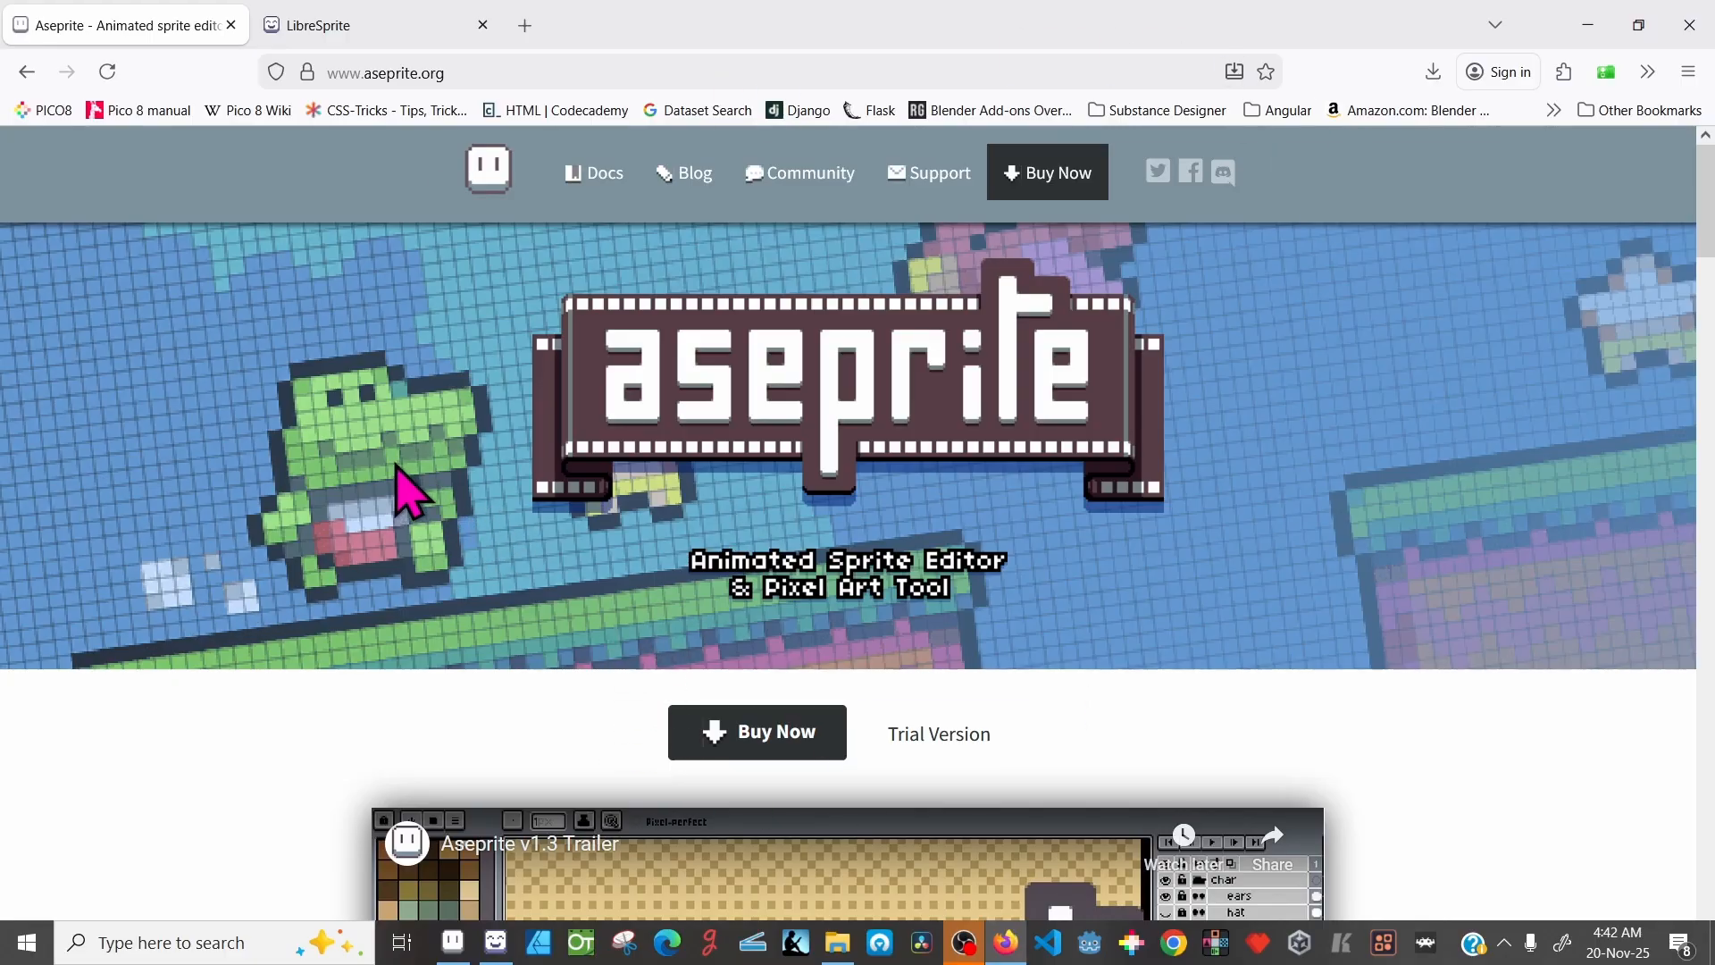
Step: Examine the Aseprite home page and its purchase options, and view the LibreSprite downloads page
{"action": "scroll", "coordinate": [394, 486], "scroll_direction": "down", "scroll_amount": 5}
{"action": "scroll", "coordinate": [398, 496], "scroll_direction": "up", "scroll_amount": 4}
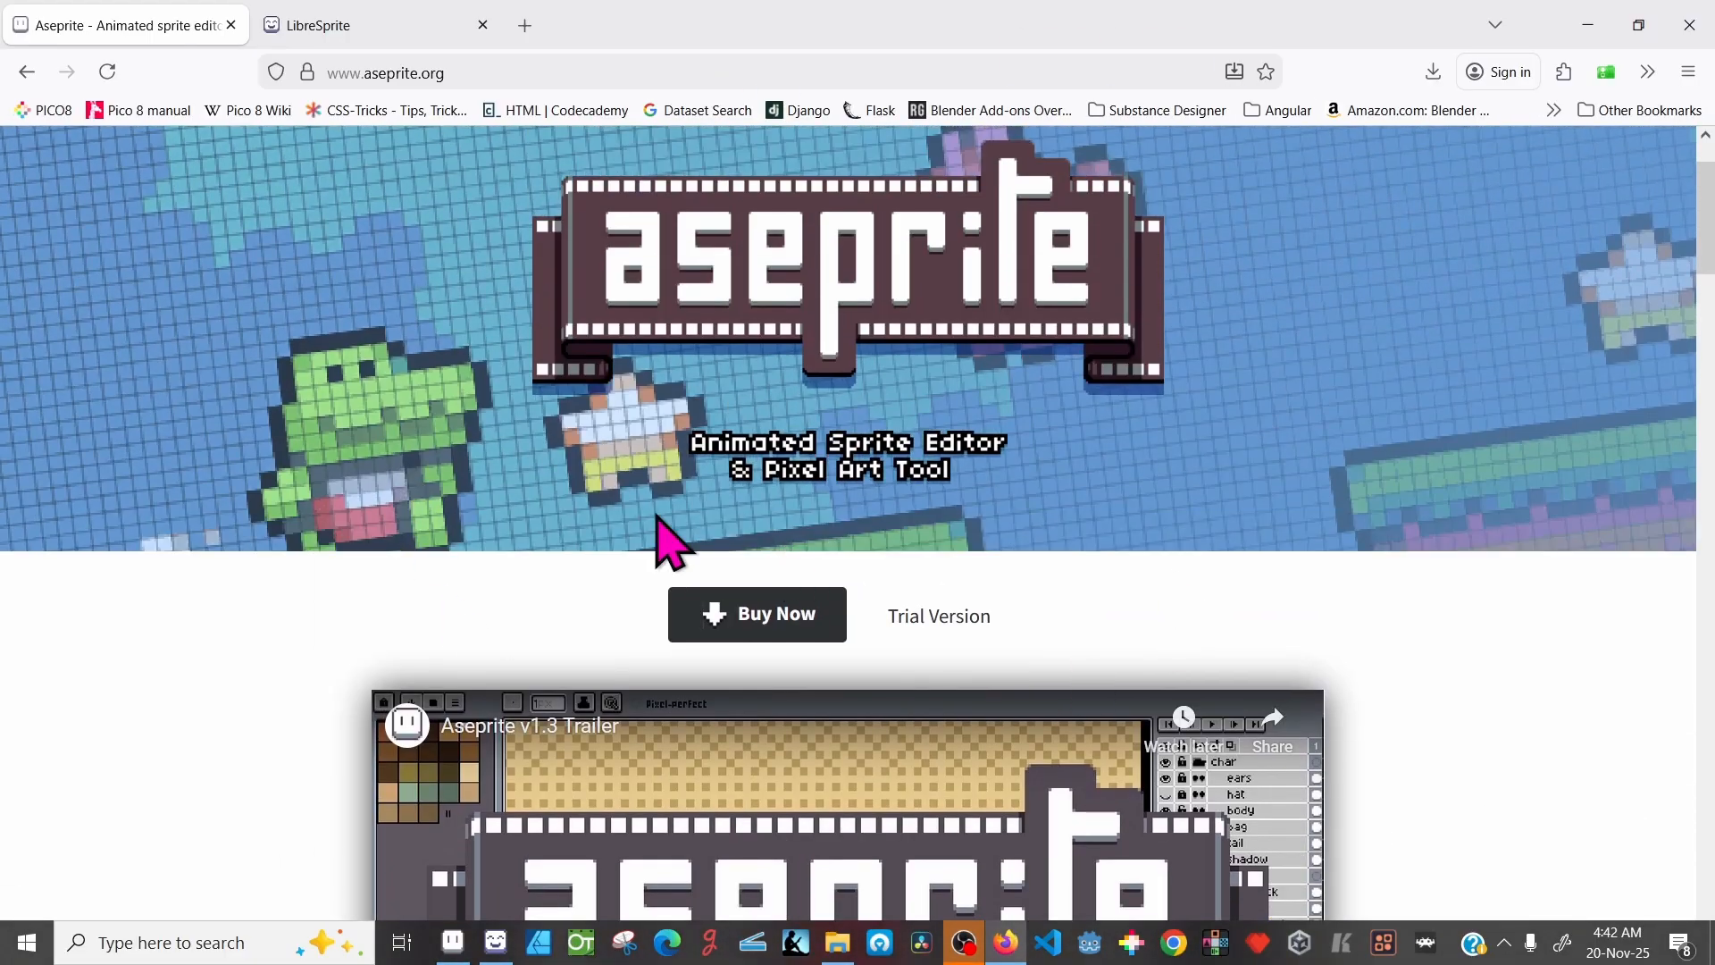
{"action": "left_click", "coordinate": [772, 618]}
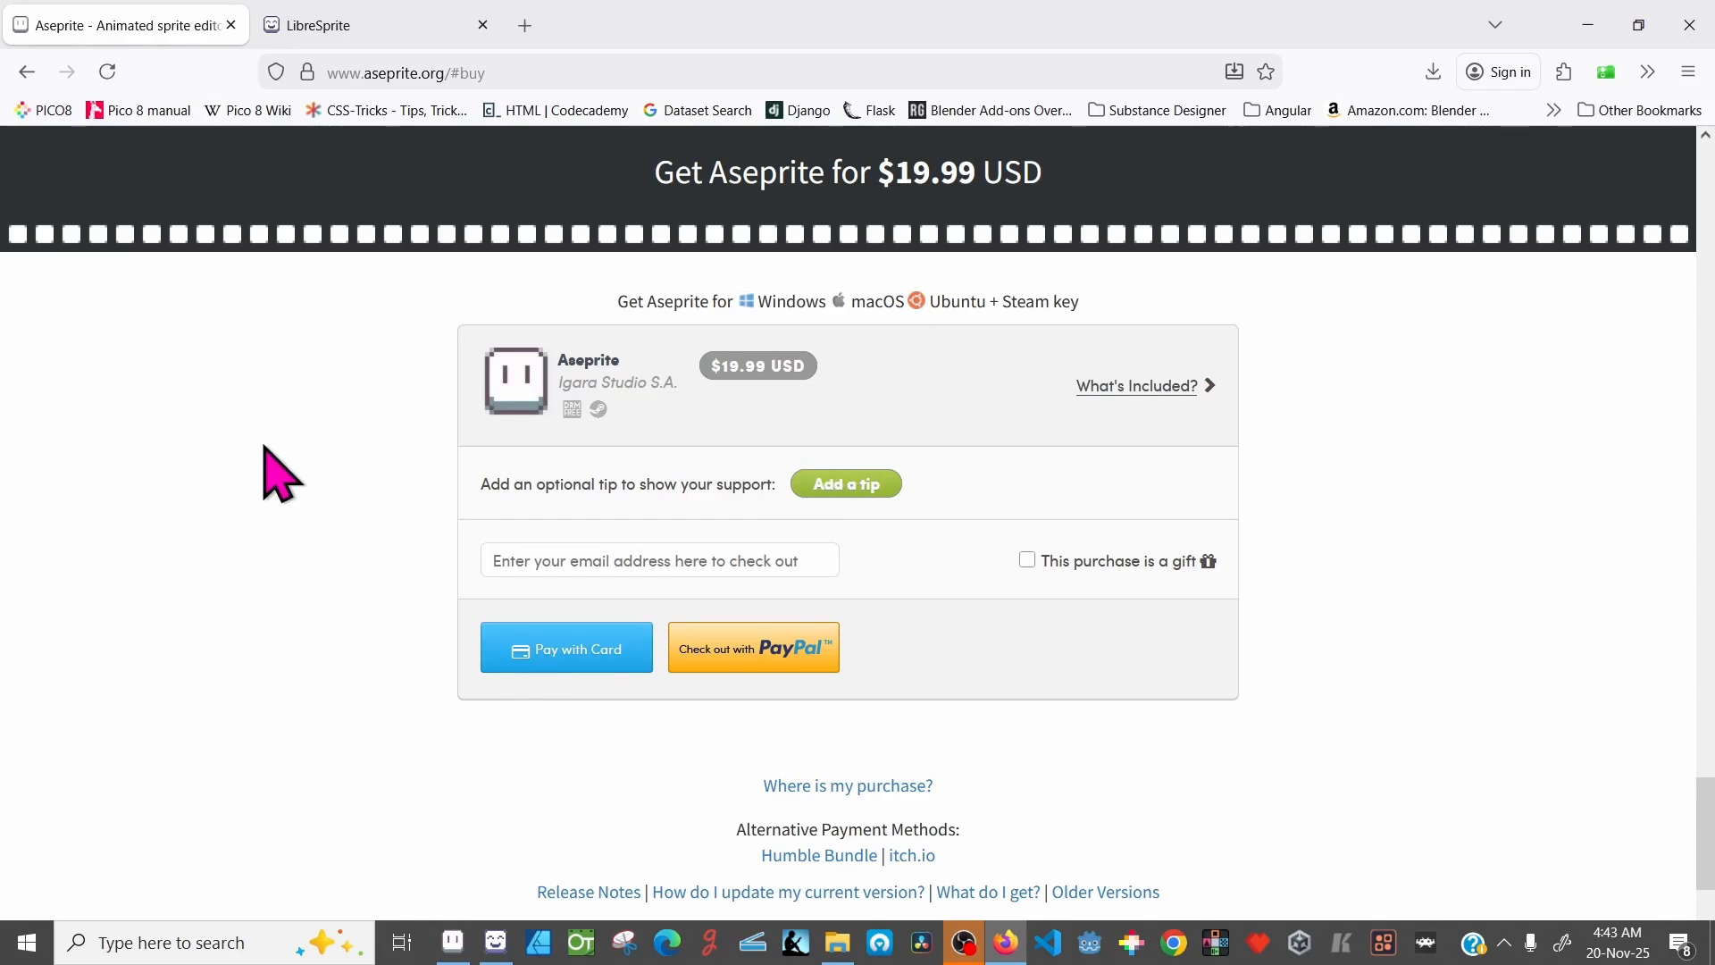
{"action": "scroll", "coordinate": [554, 440], "scroll_direction": "up", "scroll_amount": 10}
{"action": "scroll", "coordinate": [555, 440], "scroll_direction": "up", "scroll_amount": 20}
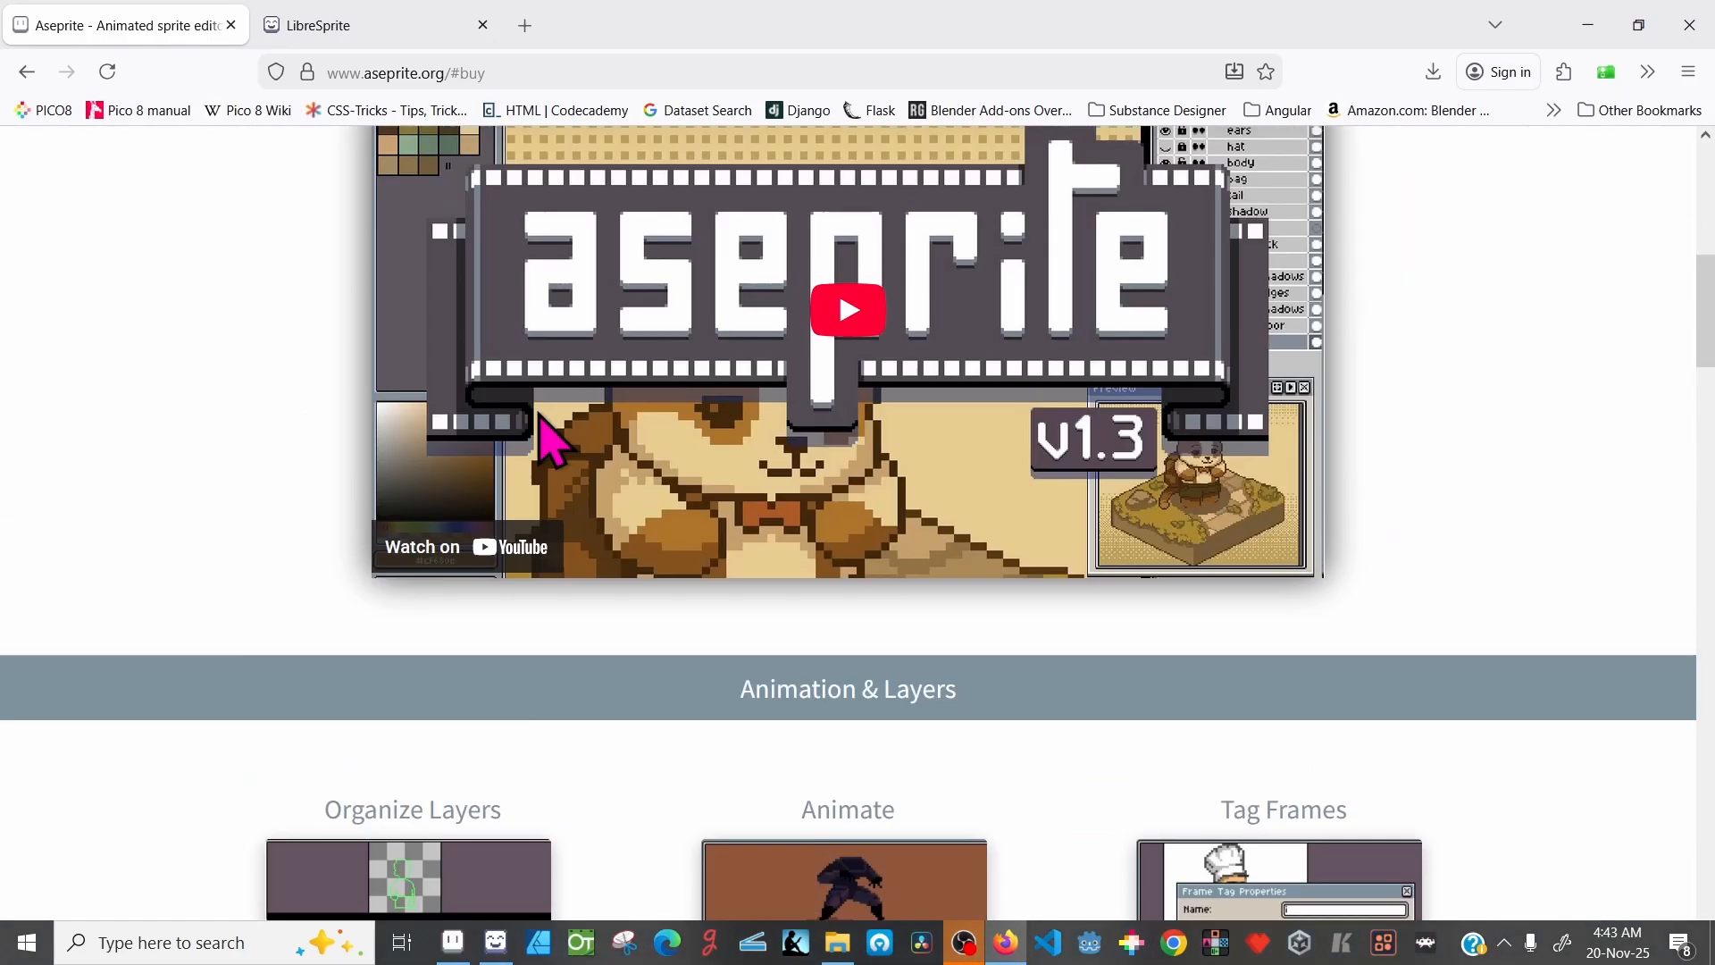
{"action": "scroll", "coordinate": [545, 434], "scroll_direction": "up", "scroll_amount": 2}
{"action": "scroll", "coordinate": [849, 429], "scroll_direction": "down", "scroll_amount": 4}
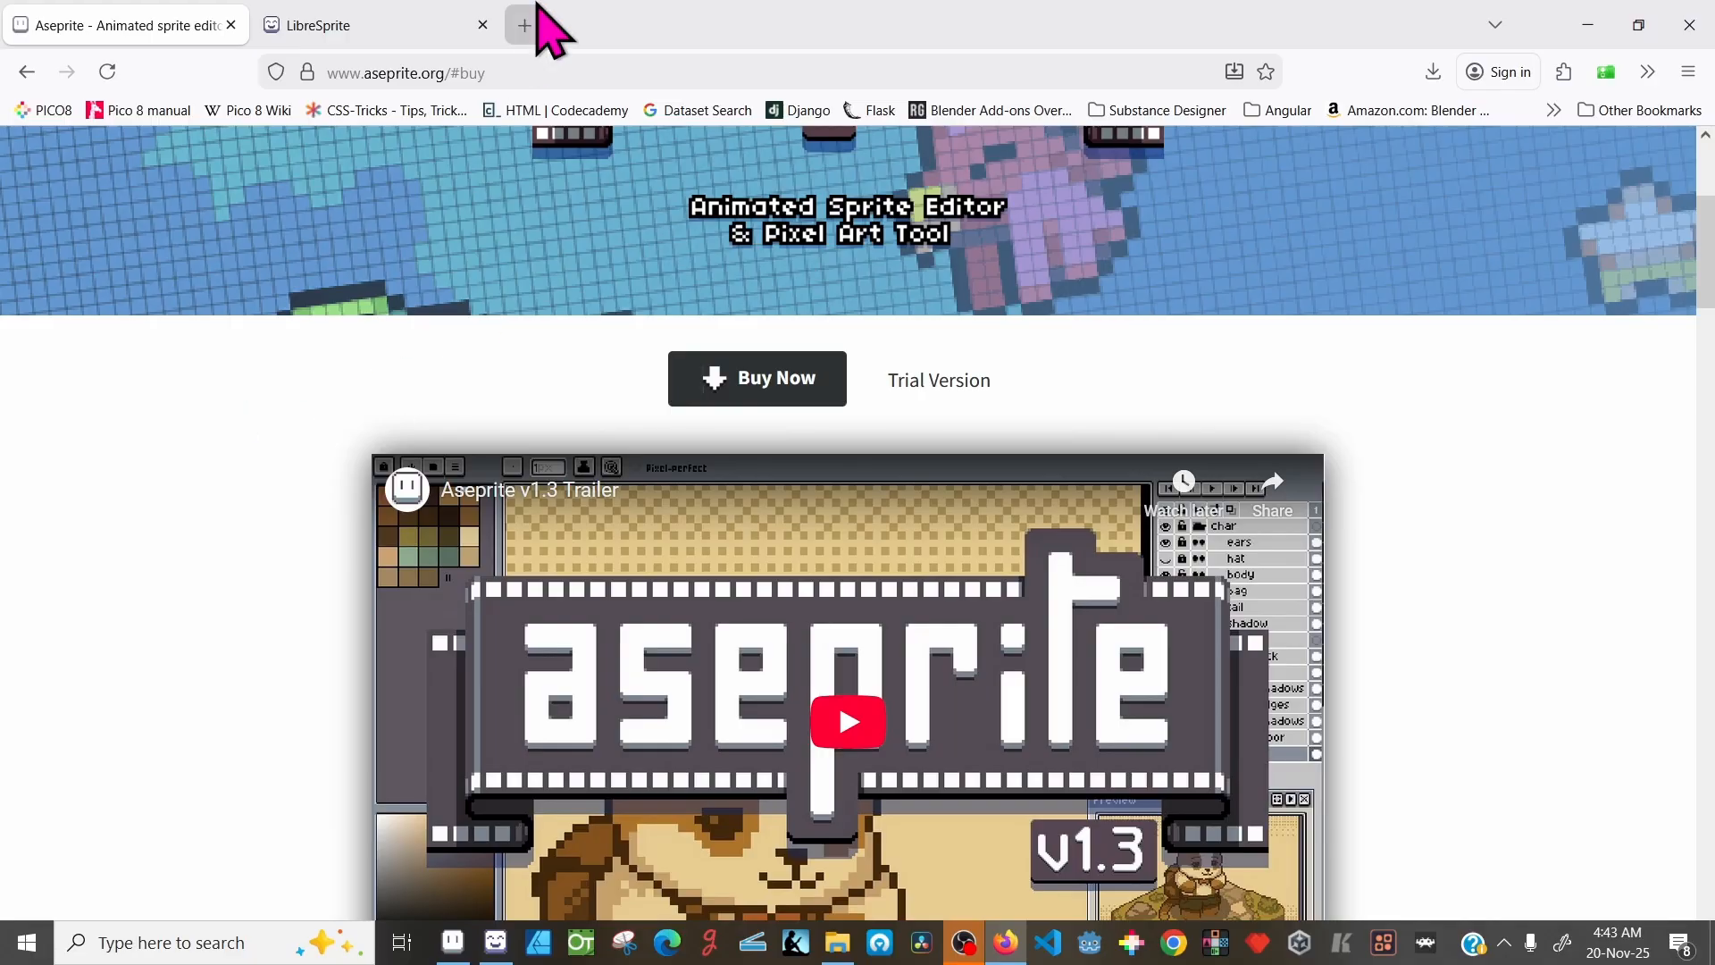
{"action": "left_click", "coordinate": [286, 27]}
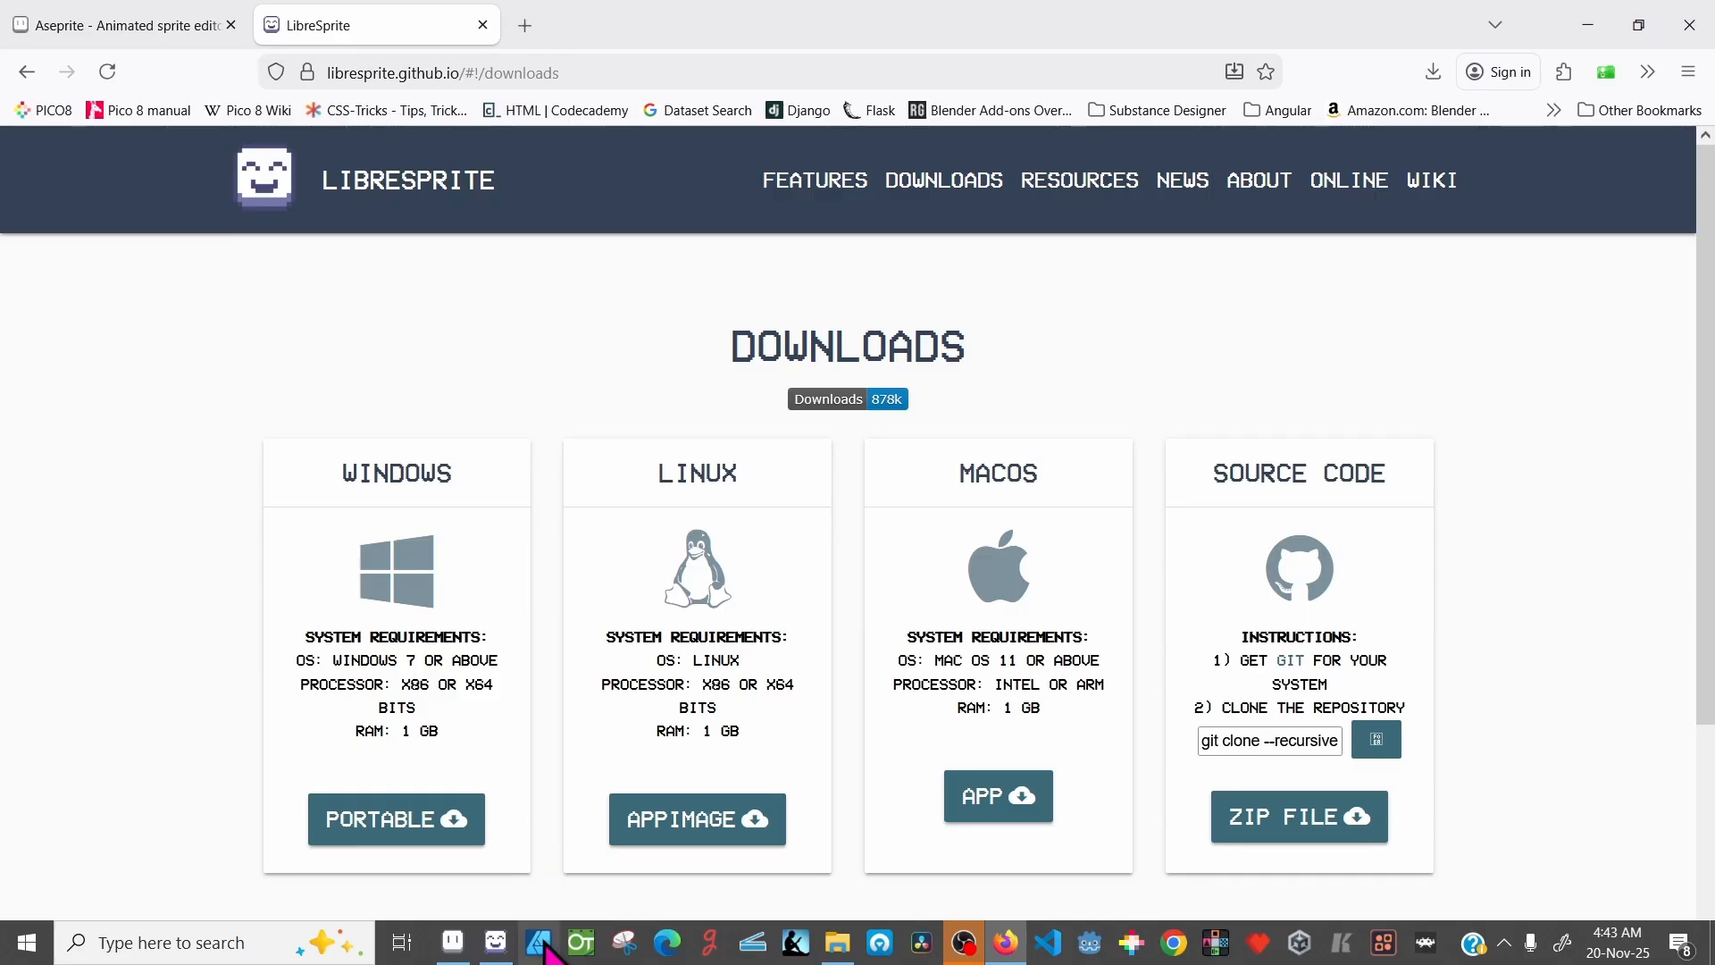
Step: Switch to LibreSprite and create a 32 × 32 px RGBA sprite with a transparent background
{"action": "left_click", "coordinate": [496, 942]}
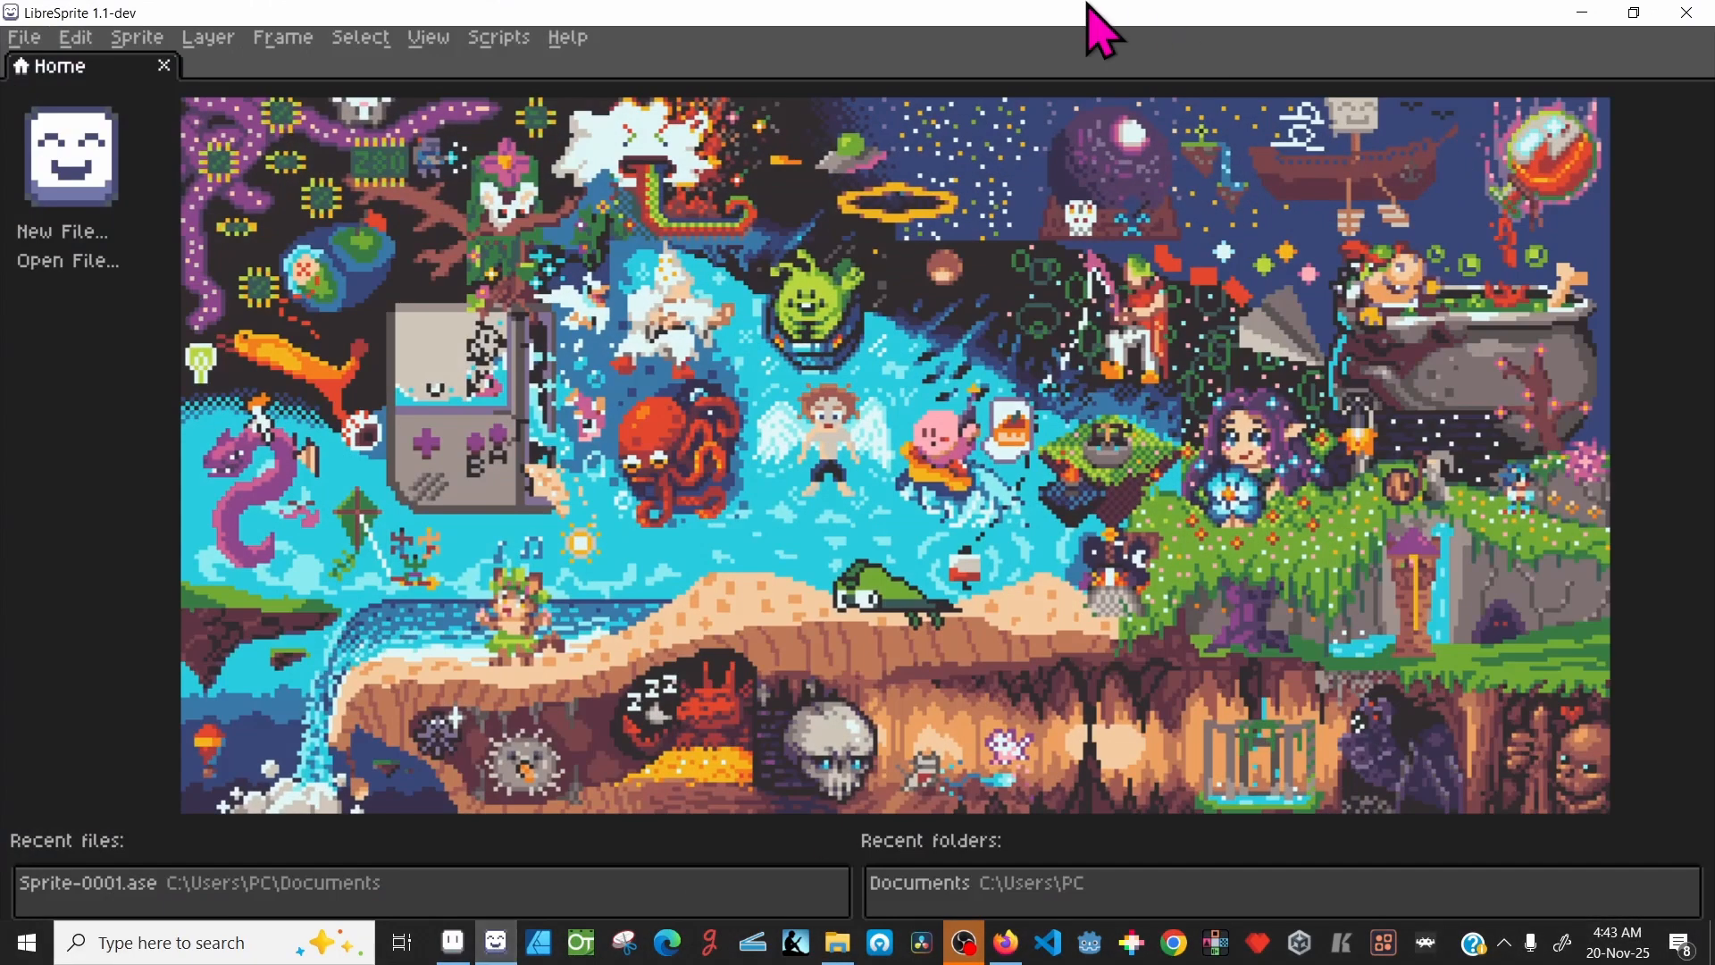
{"action": "left_click", "coordinate": [25, 39]}
{"action": "left_click", "coordinate": [36, 68]}
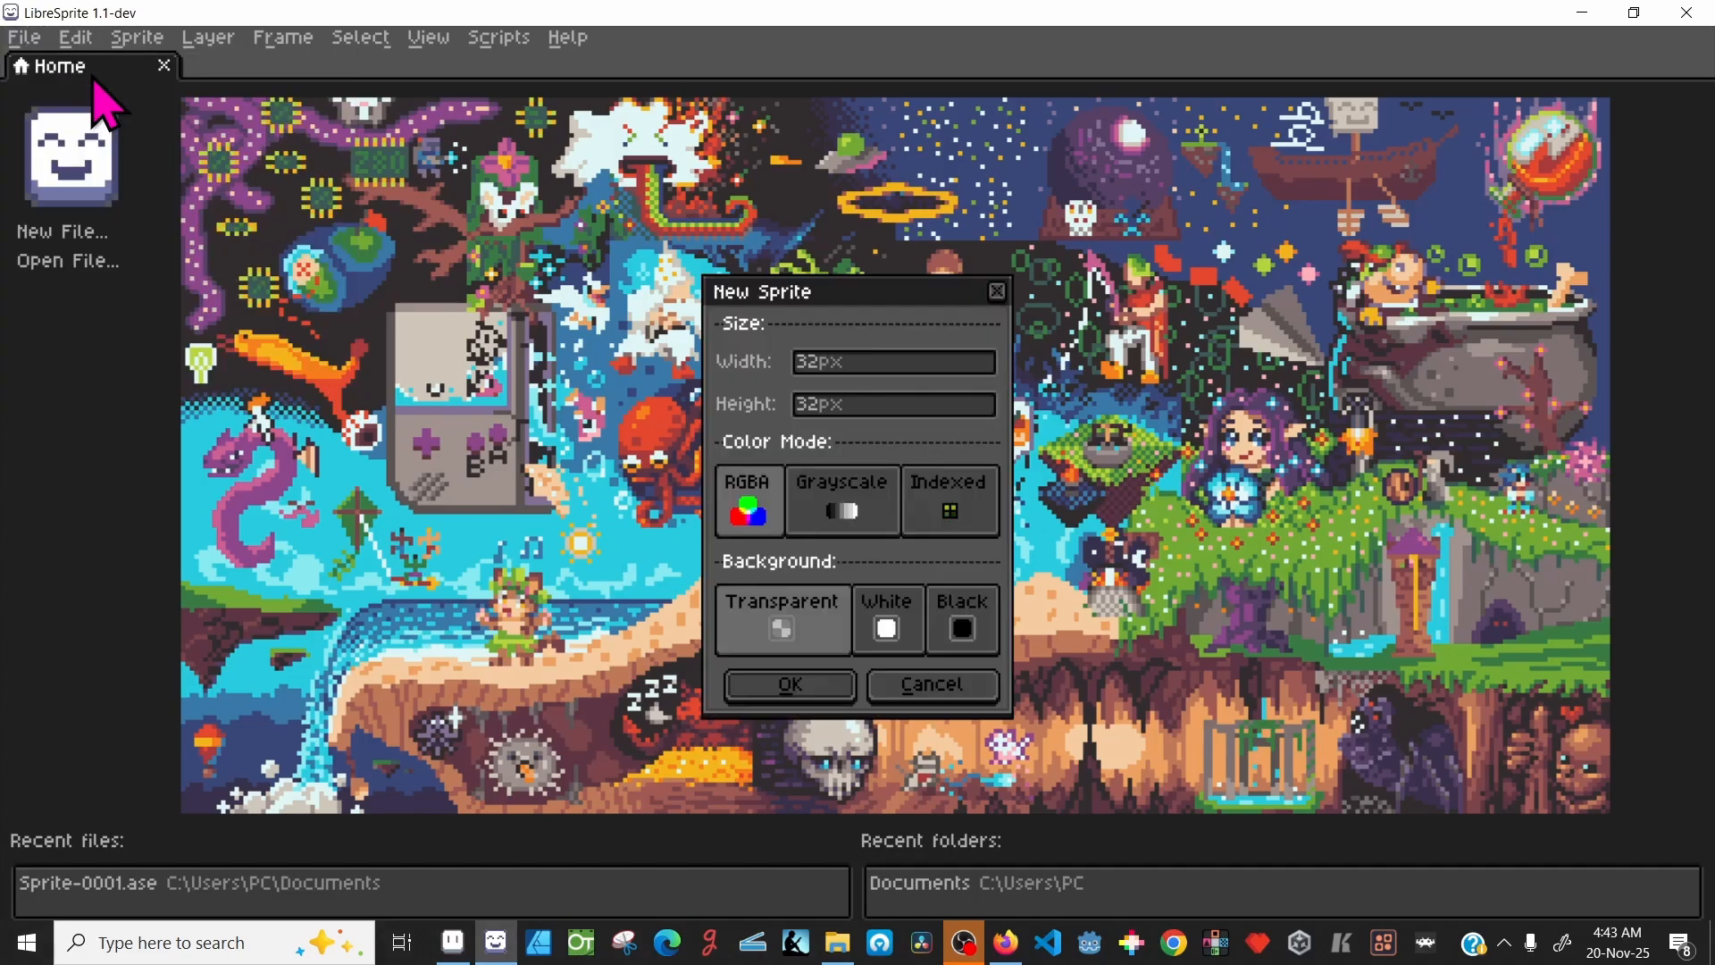
{"action": "left_click", "coordinate": [787, 692]}
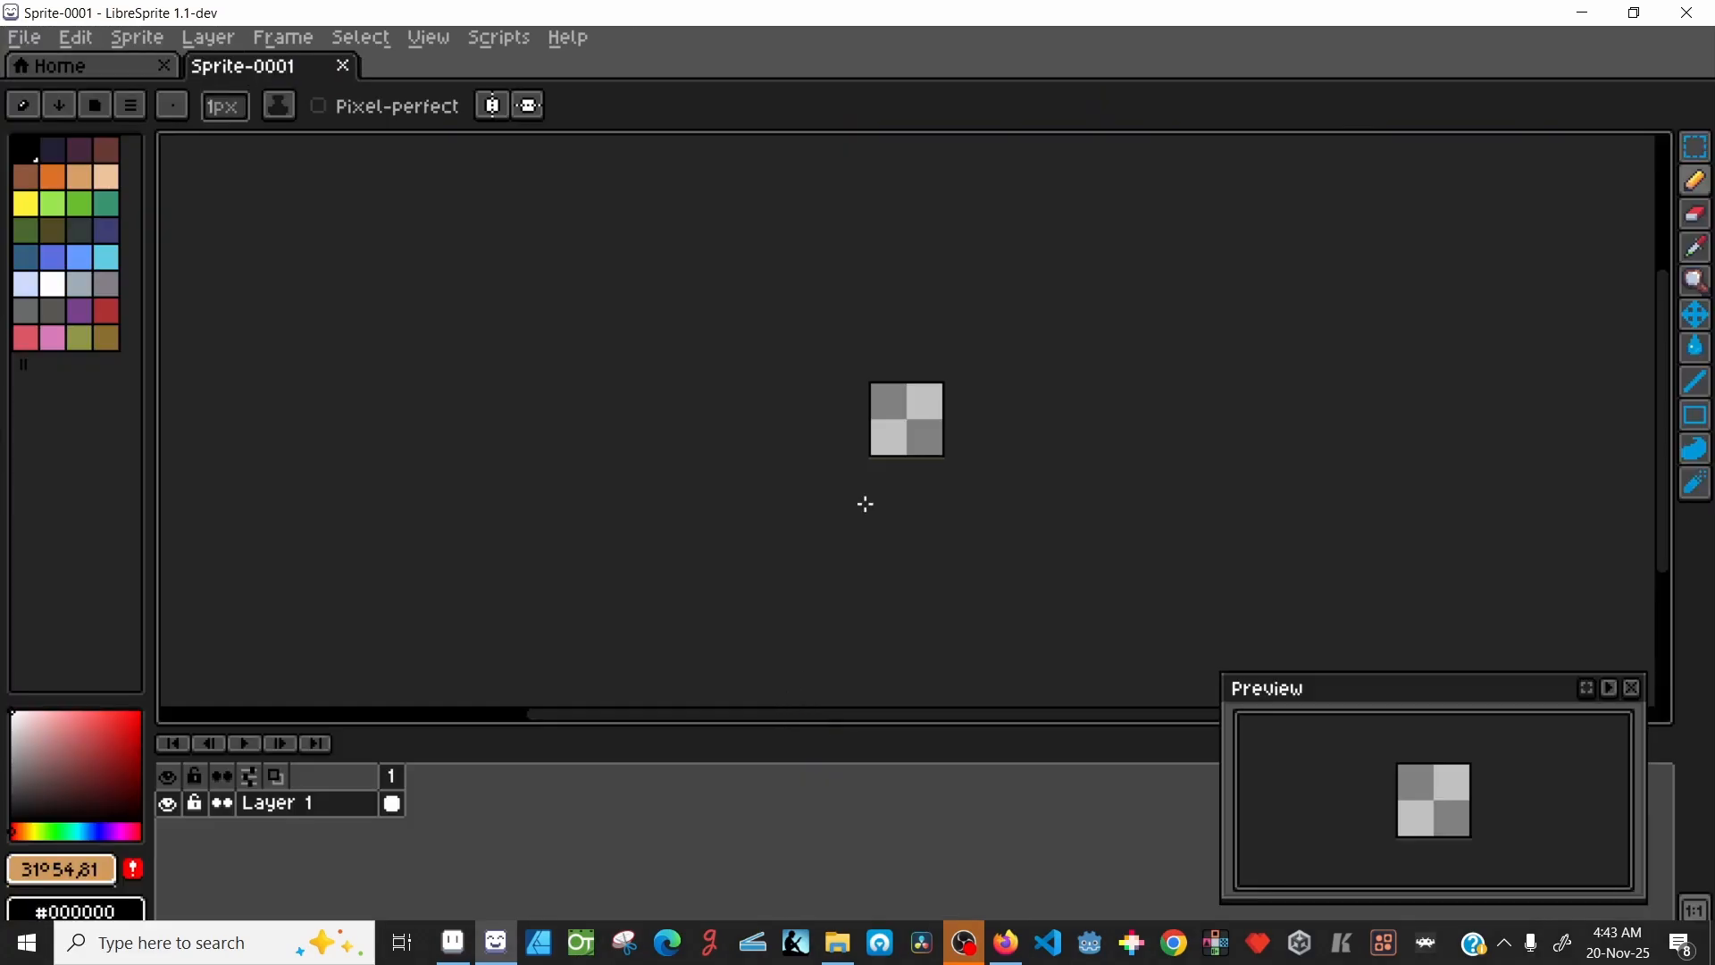
{"action": "scroll", "coordinate": [939, 380], "scroll_direction": "up", "scroll_amount": 6}
{"action": "scroll", "coordinate": [957, 358], "scroll_direction": "down", "scroll_amount": 1}
{"action": "left_click_drag", "start_coordinate": [524, 587], "coordinate": [704, 365]}
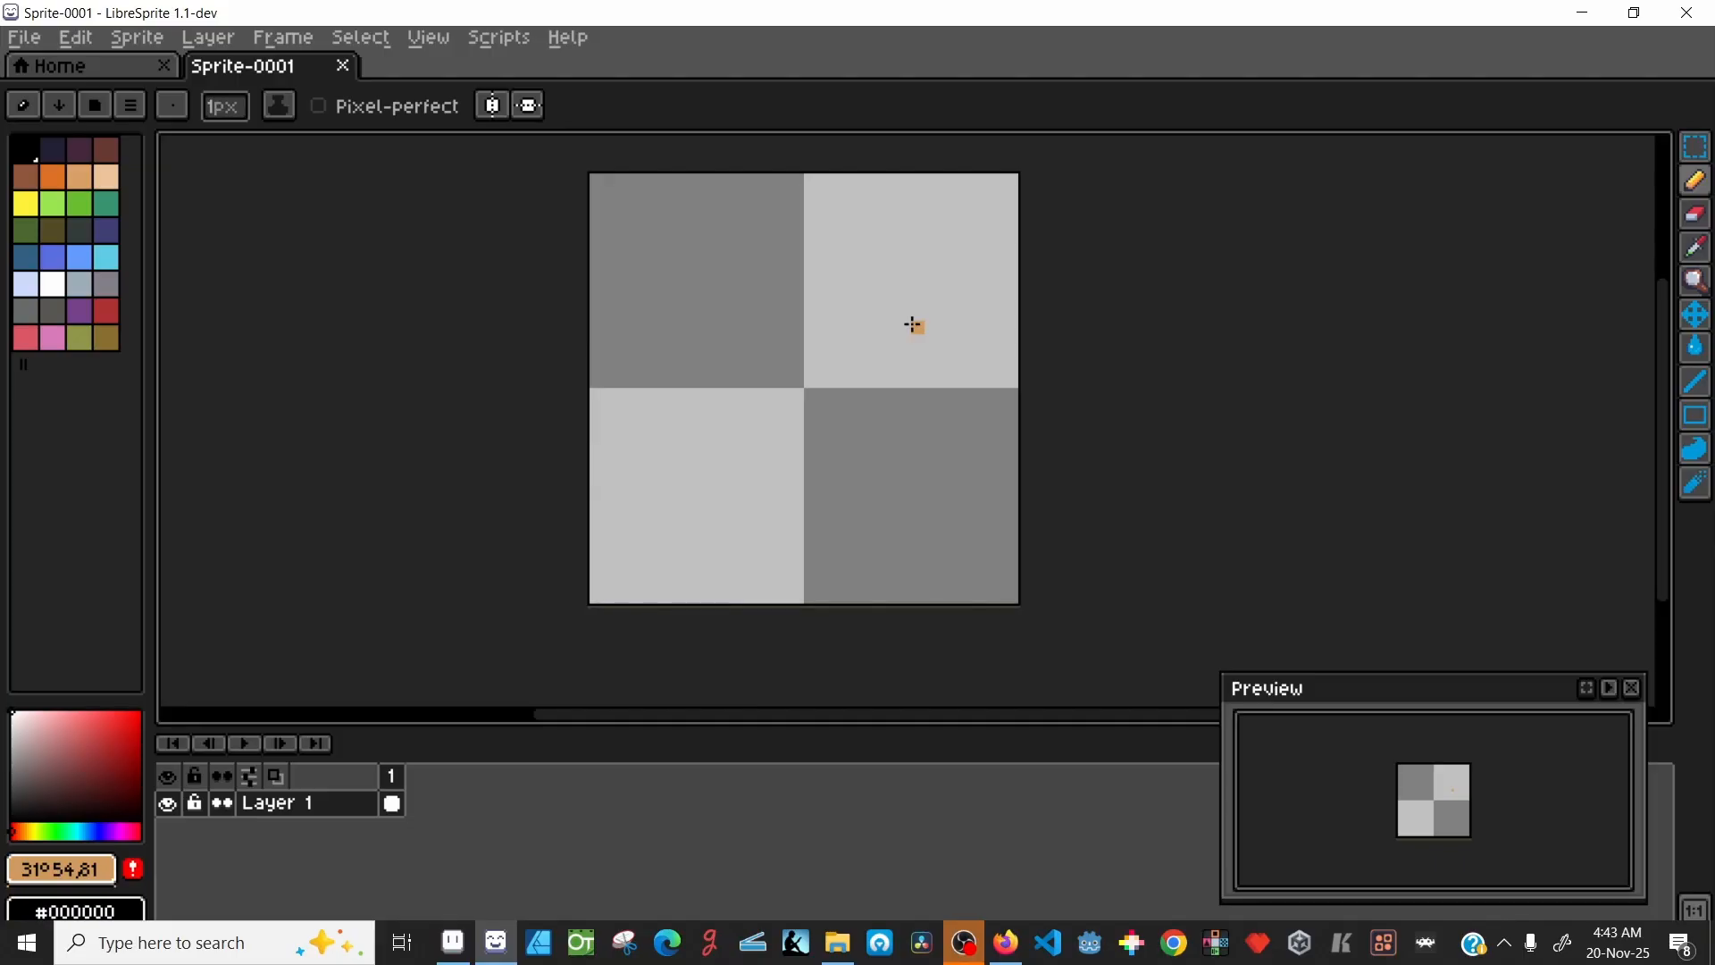
Step: Close LibreSprite, its downloads page and the web browser
{"action": "left_click", "coordinate": [1692, 13]}
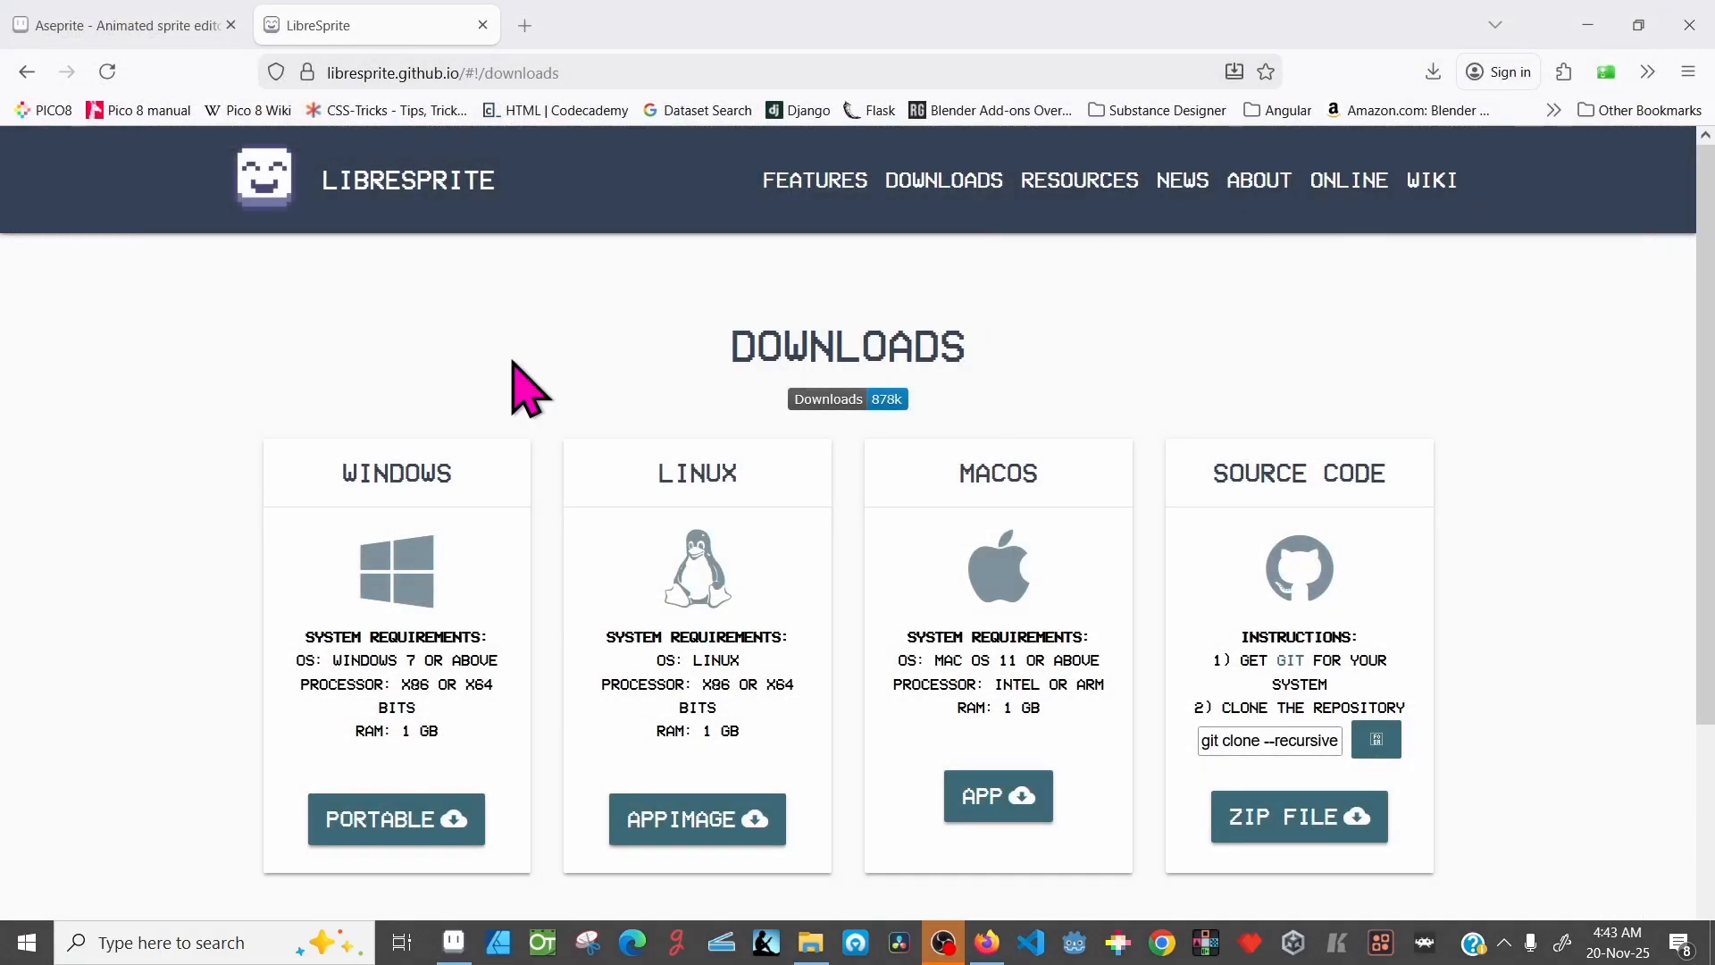
{"action": "left_click", "coordinate": [482, 25]}
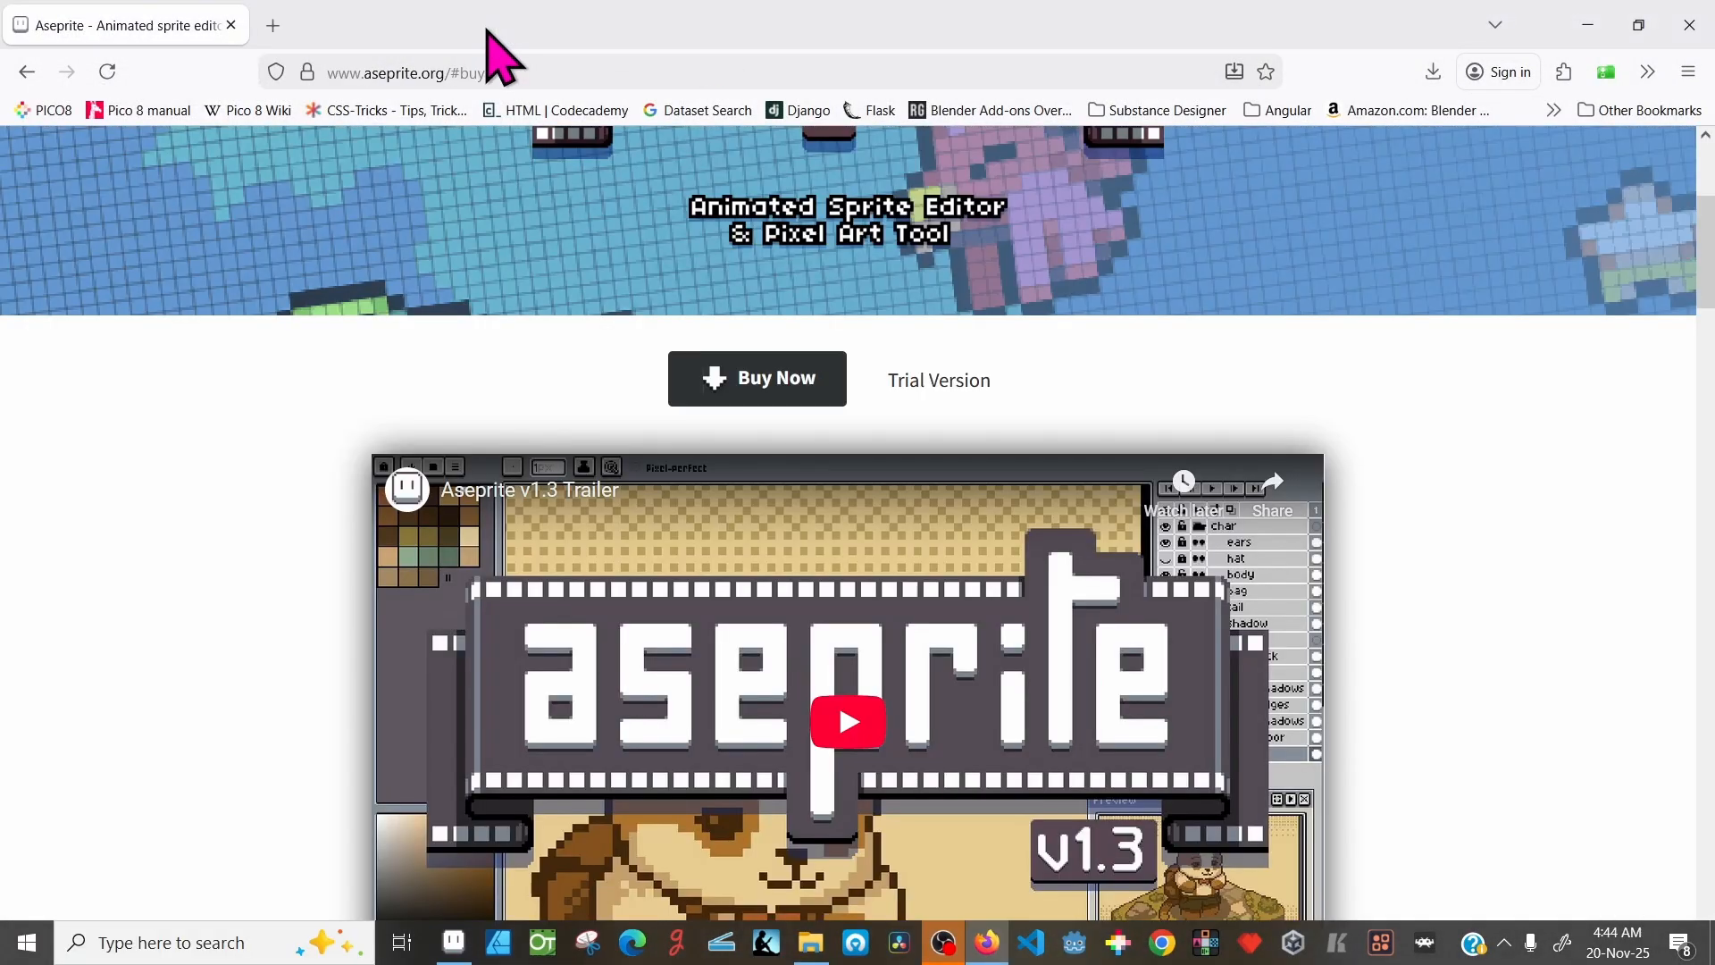
{"action": "left_click", "coordinate": [1688, 27]}
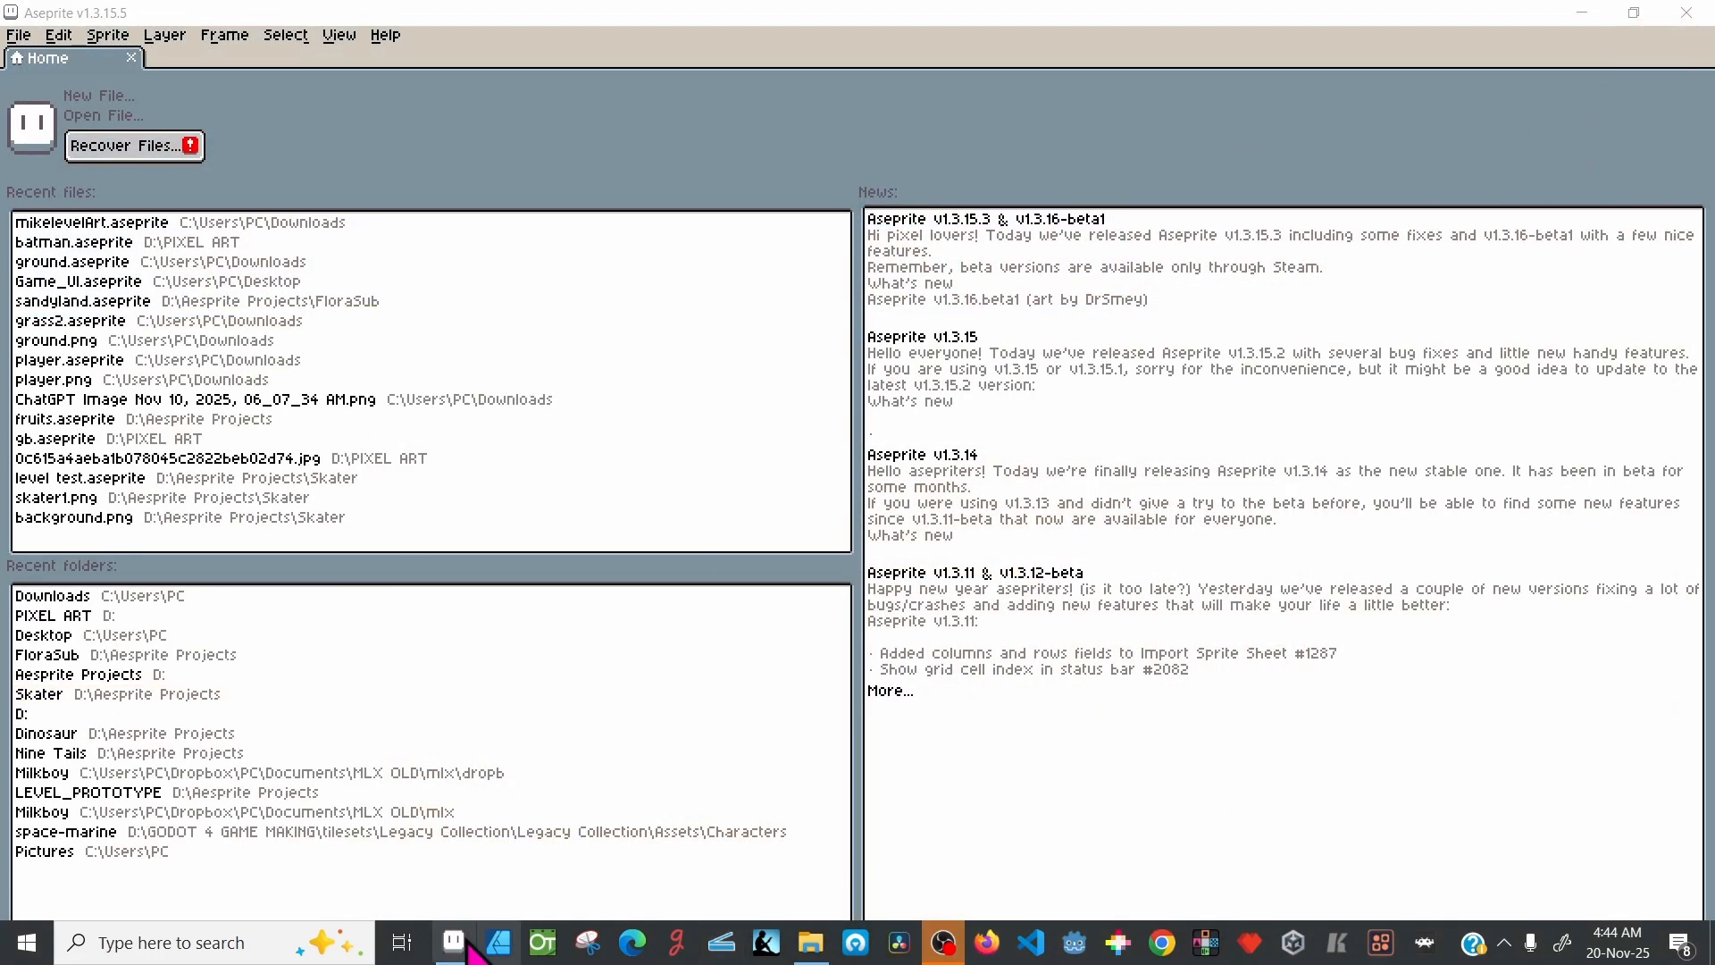
Step: Create a new 32 × 32 px RGBA sprite in Aseprite with a transparent background and square pixels (1:1)
{"action": "left_click", "coordinate": [18, 36]}
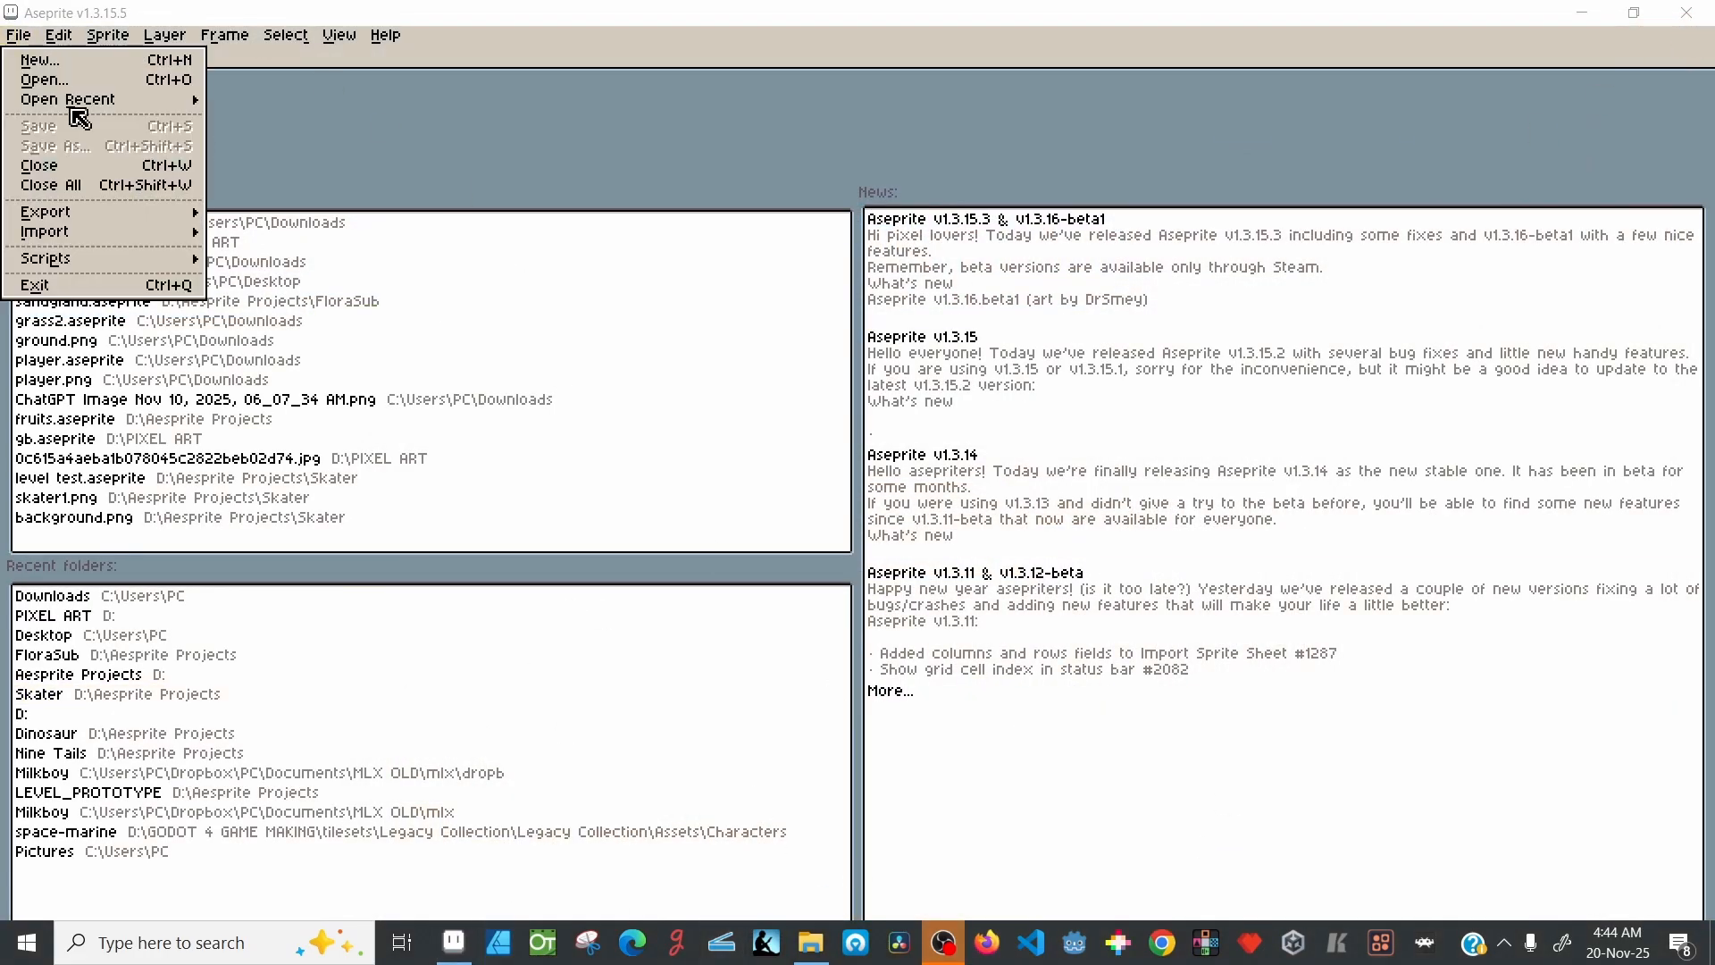
{"action": "left_click", "coordinate": [667, 182]}
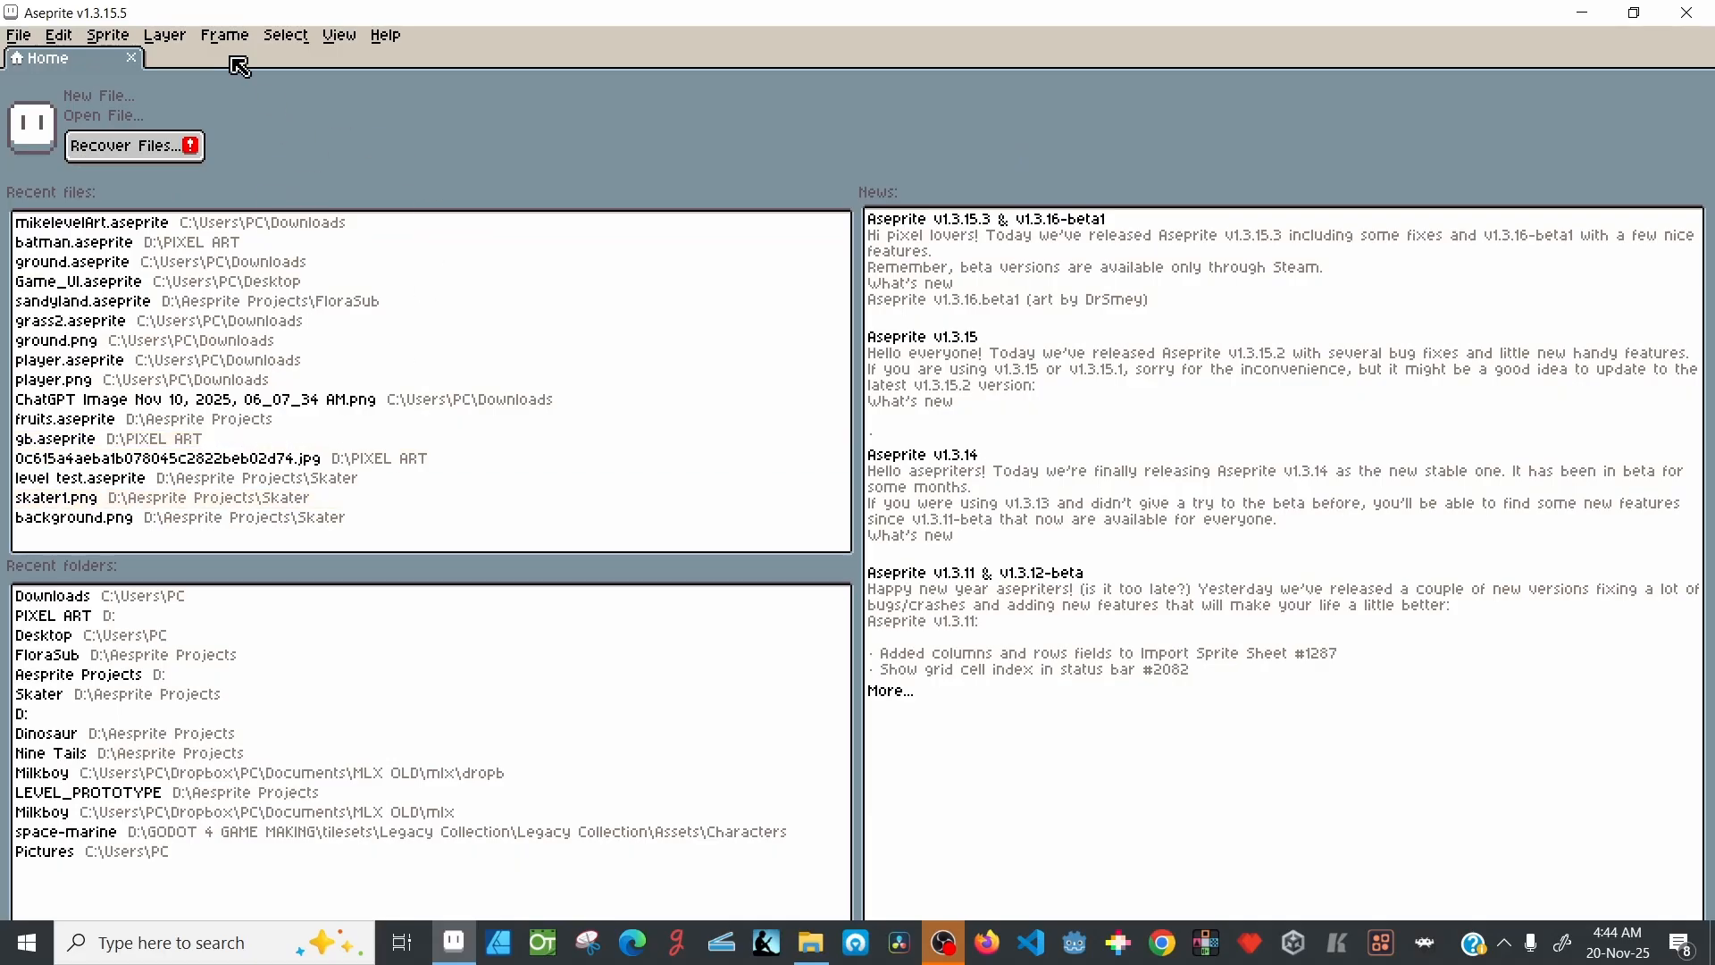
{"action": "left_click", "coordinate": [11, 36]}
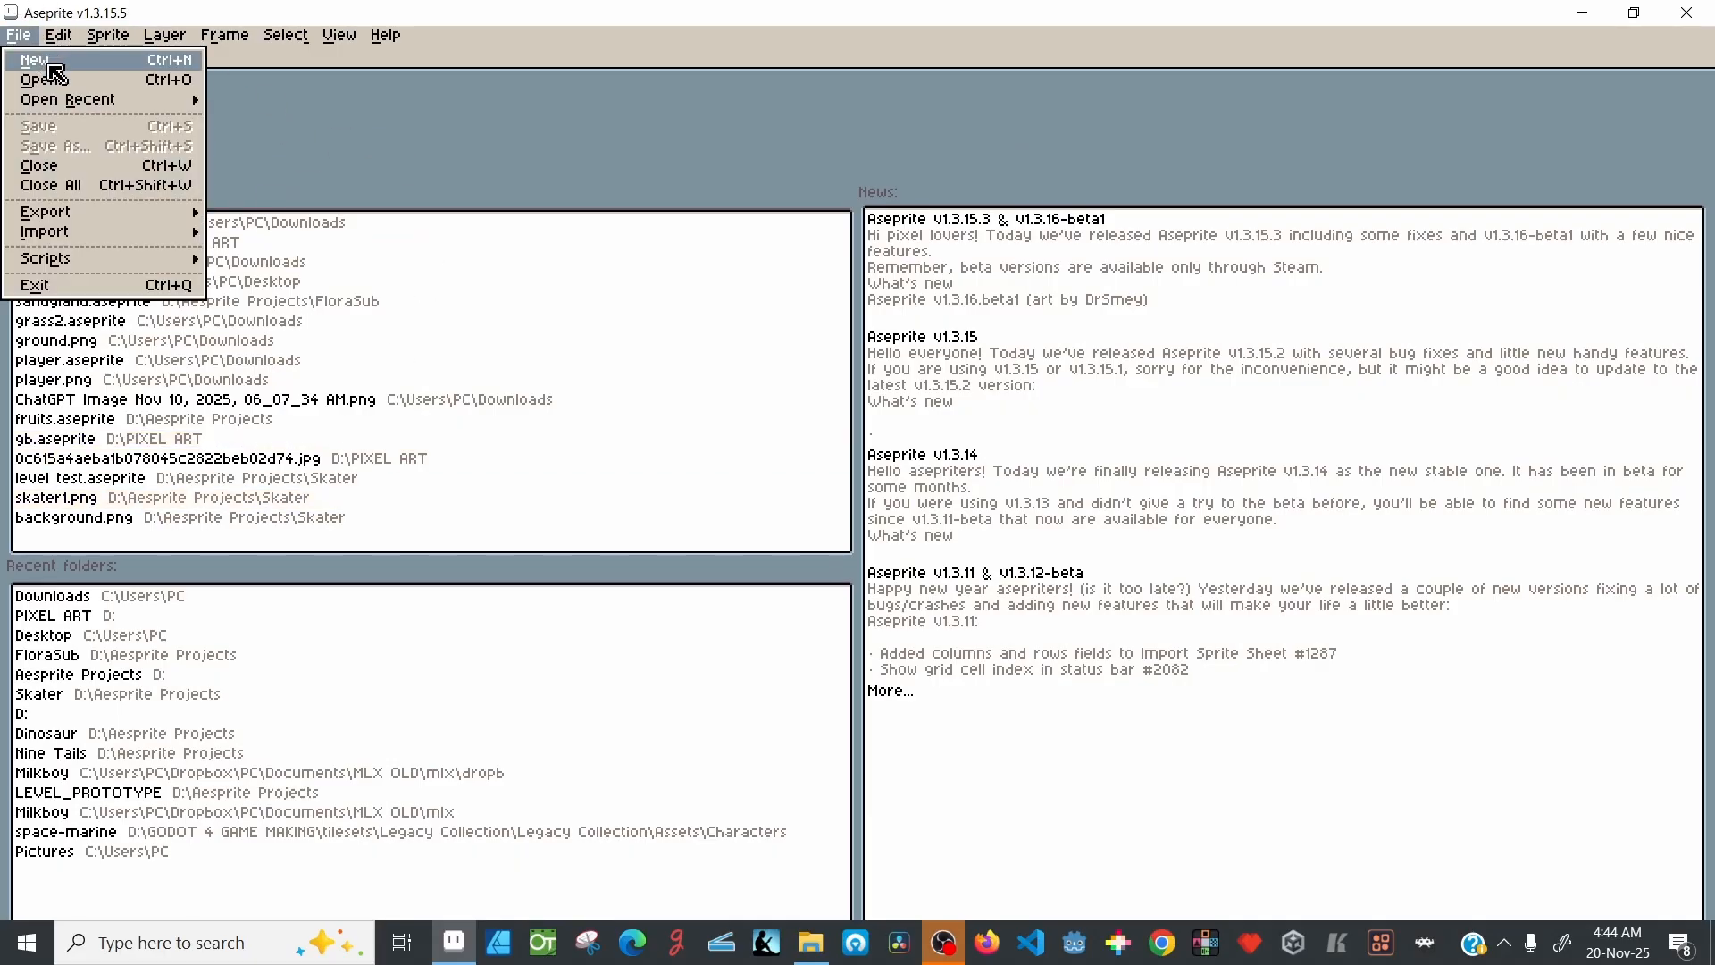
{"action": "left_click", "coordinate": [35, 45]}
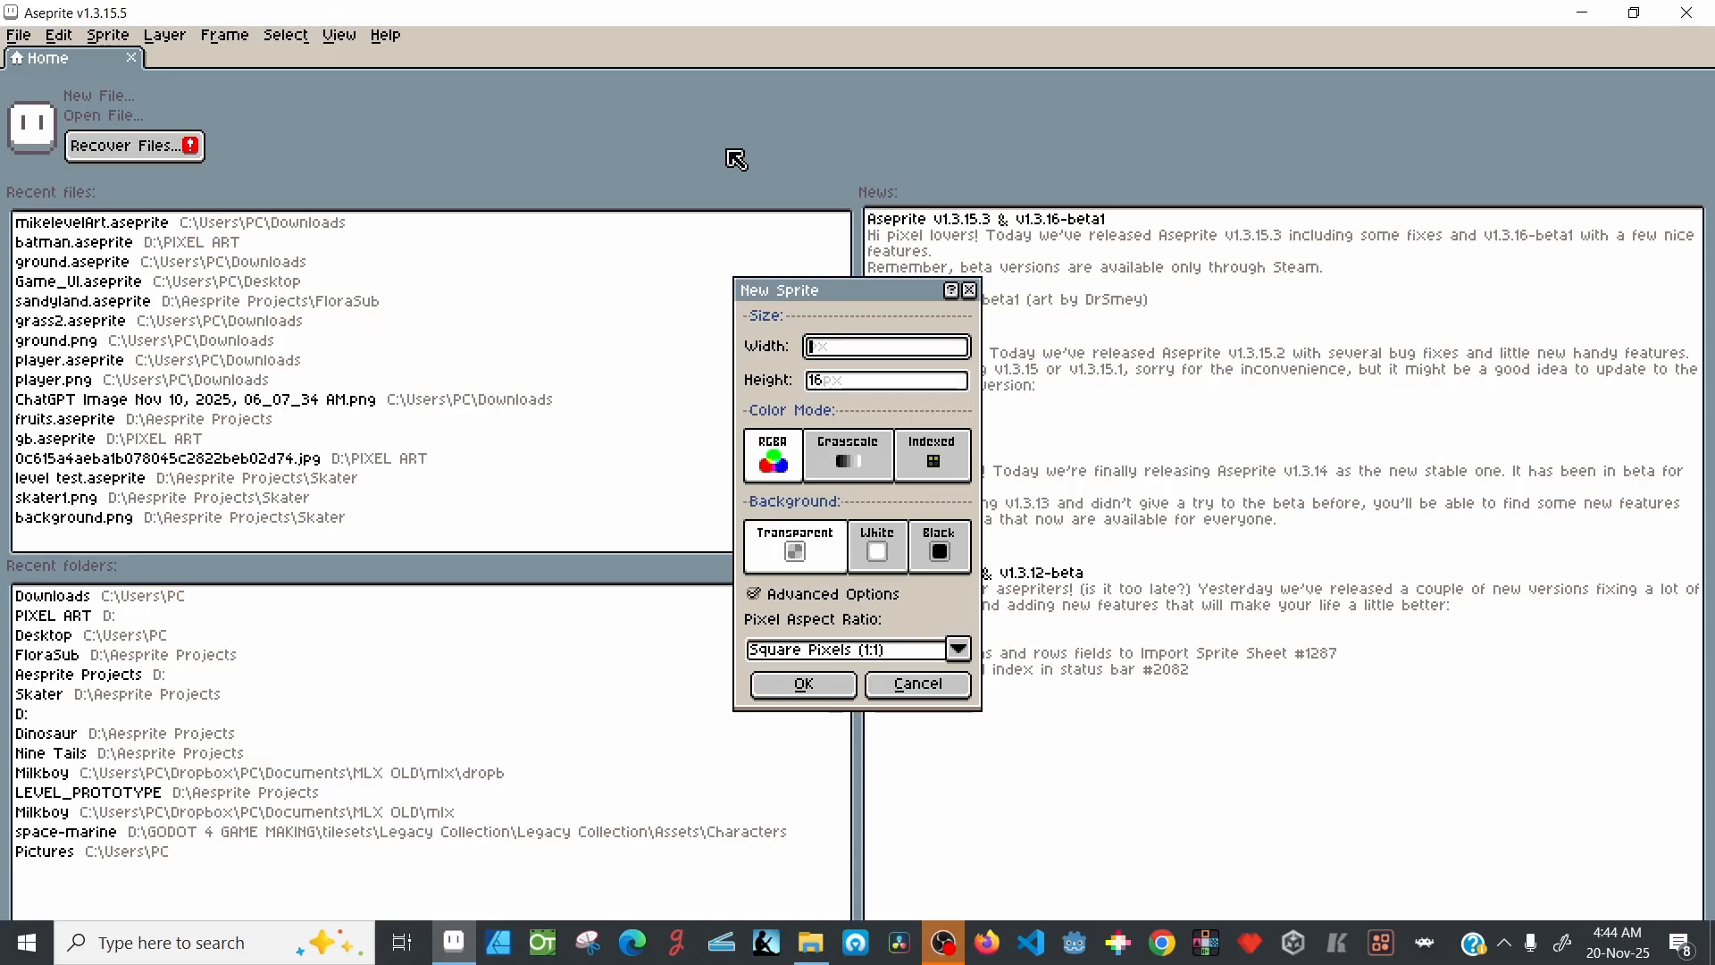
{"action": "left_click", "coordinate": [820, 380]}
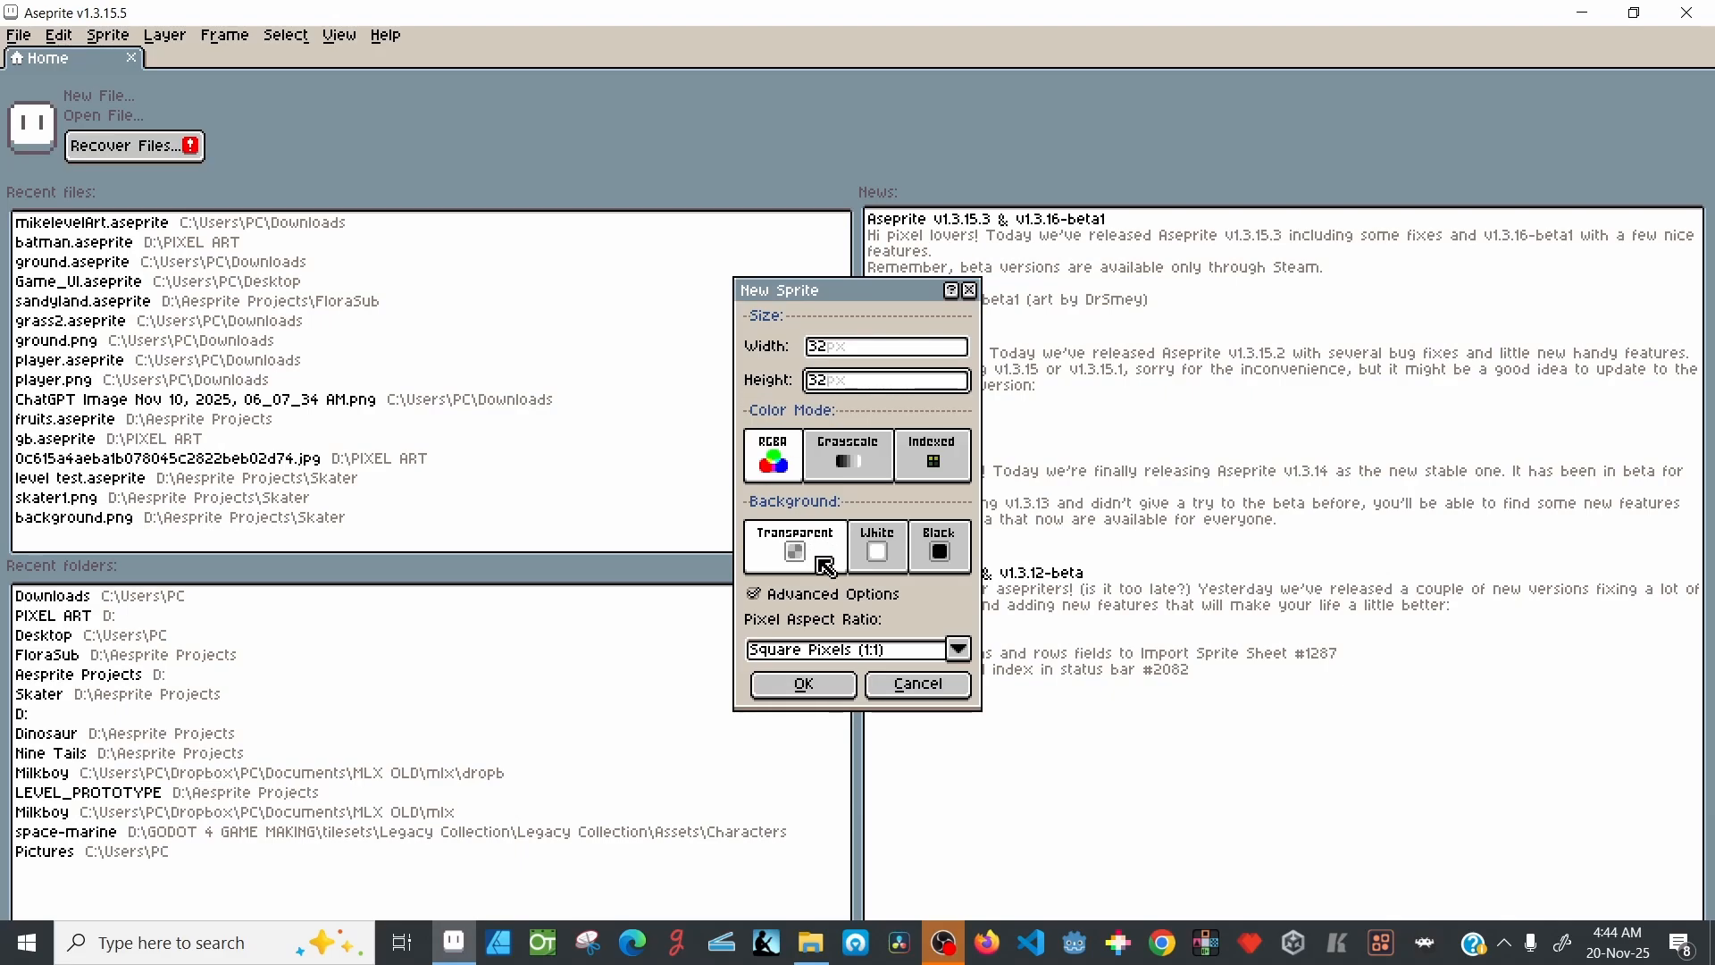
{"action": "left_click", "coordinate": [804, 685]}
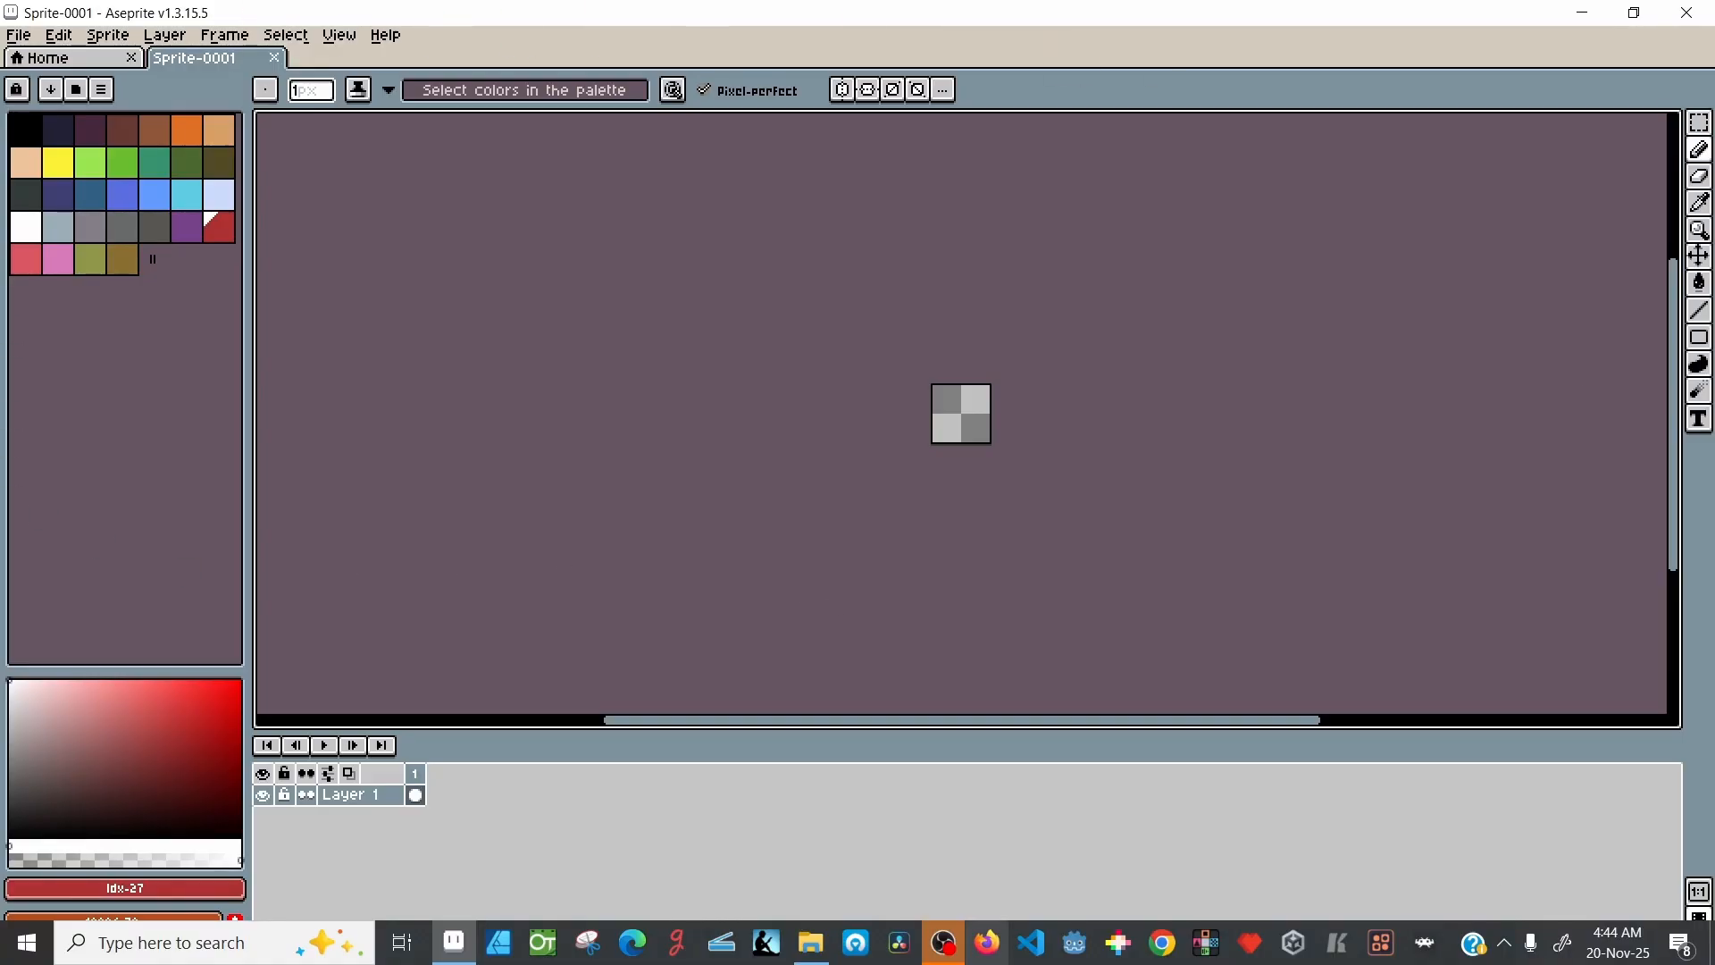
Step: Try the medium size for the palette swatches and restore the large size
{"action": "left_click", "coordinate": [107, 90]}
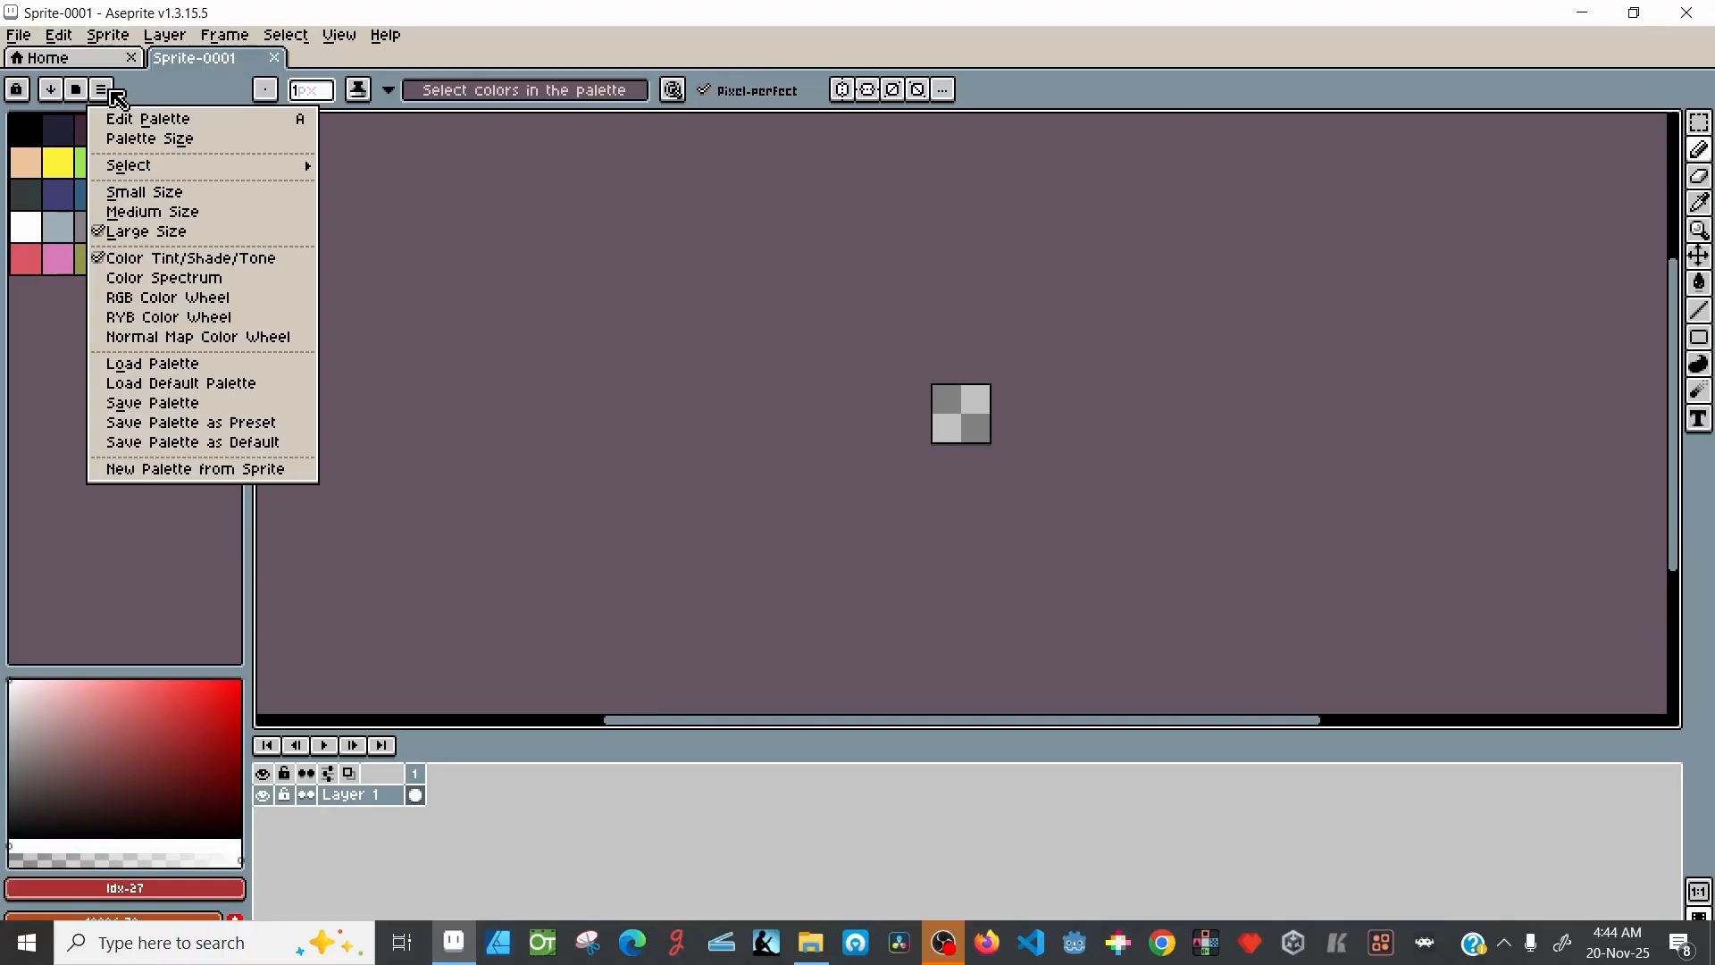
{"action": "left_click", "coordinate": [159, 219]}
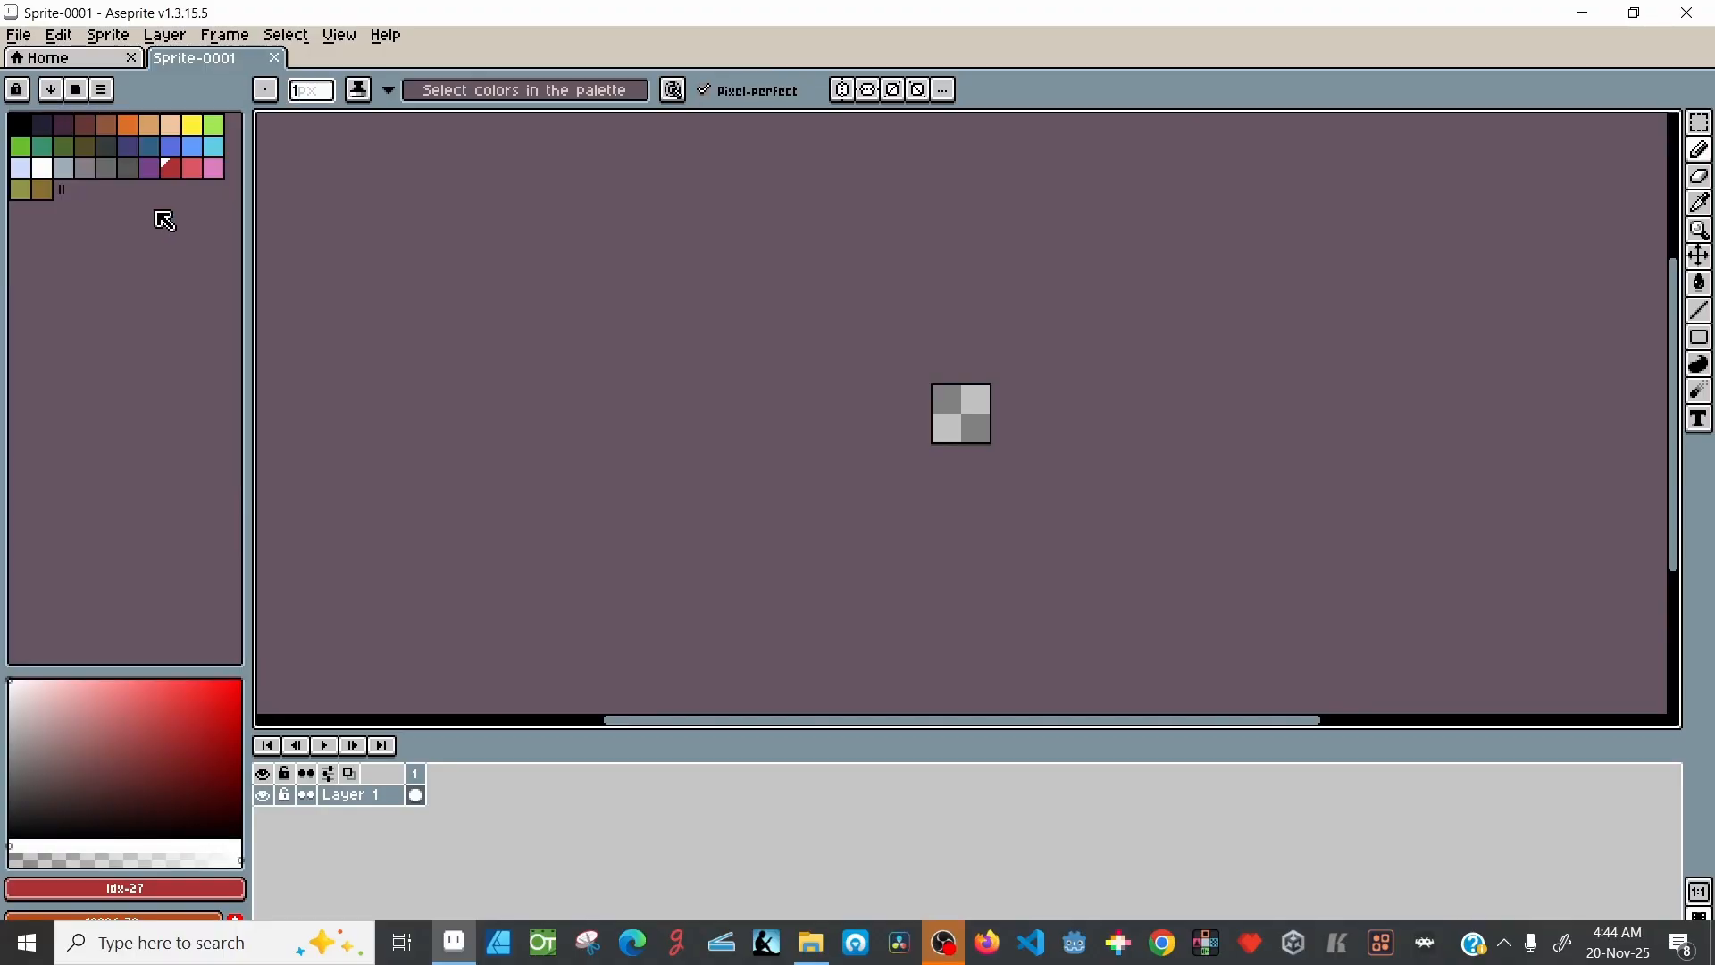
{"action": "left_click", "coordinate": [102, 89]}
{"action": "left_click", "coordinate": [154, 231]}
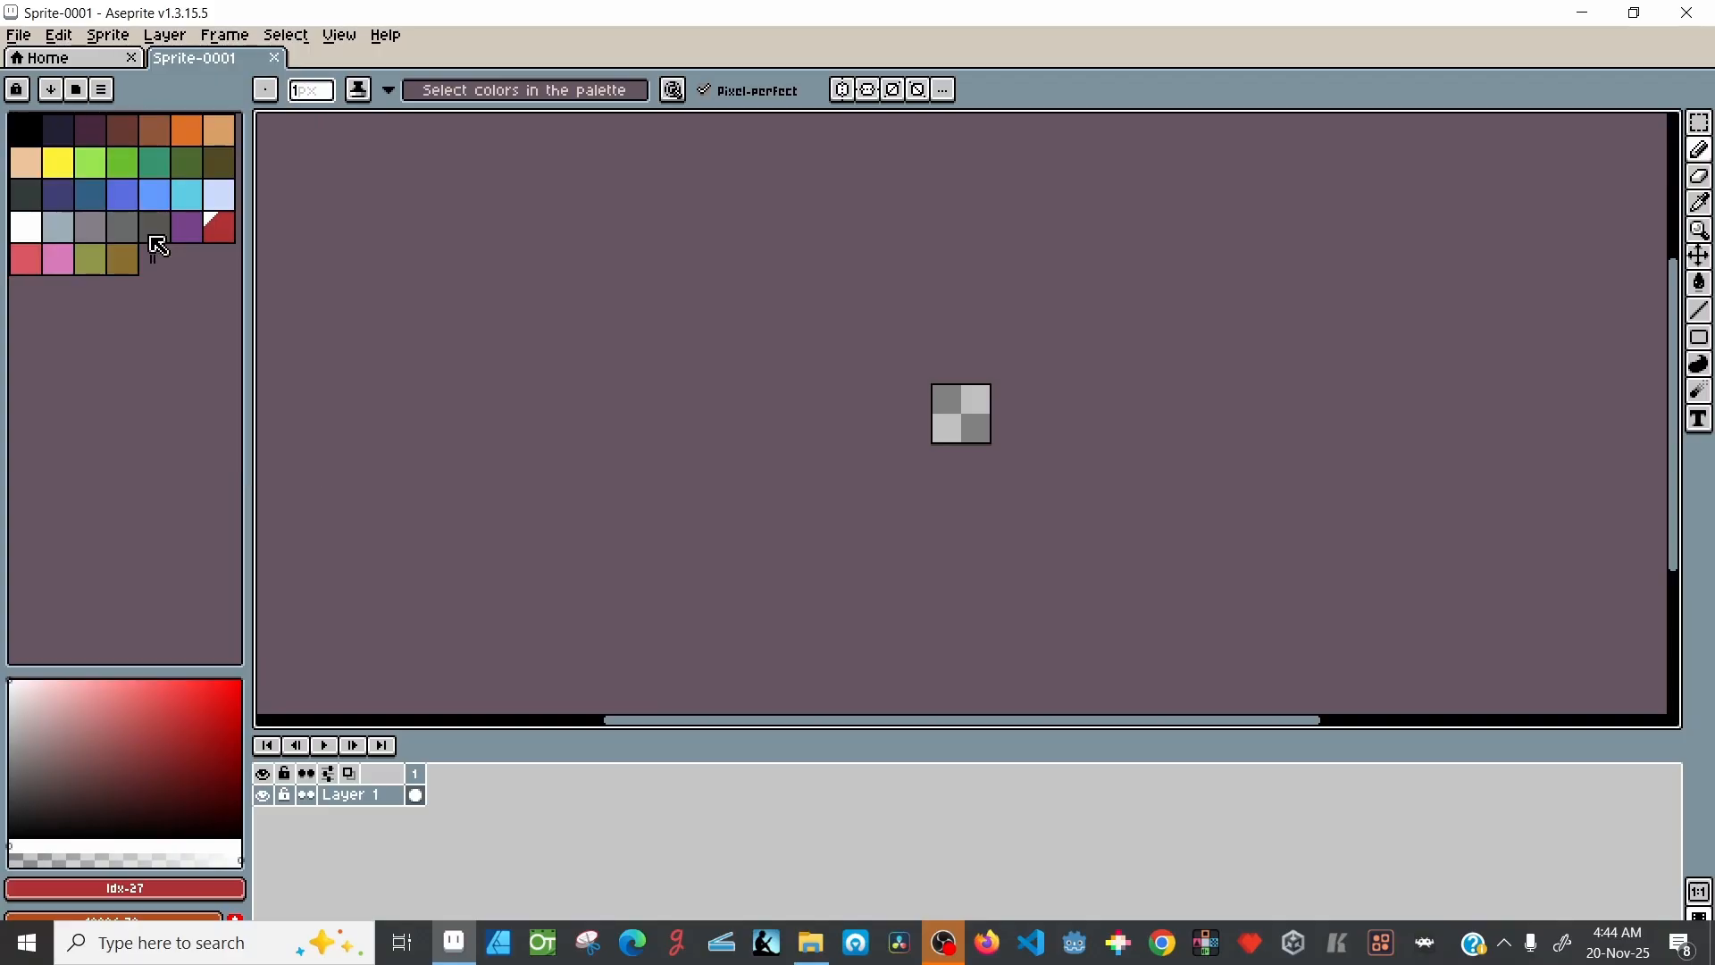
Step: Examine the list of preset colour palettes and leave it without loading one
{"action": "left_click", "coordinate": [83, 91]}
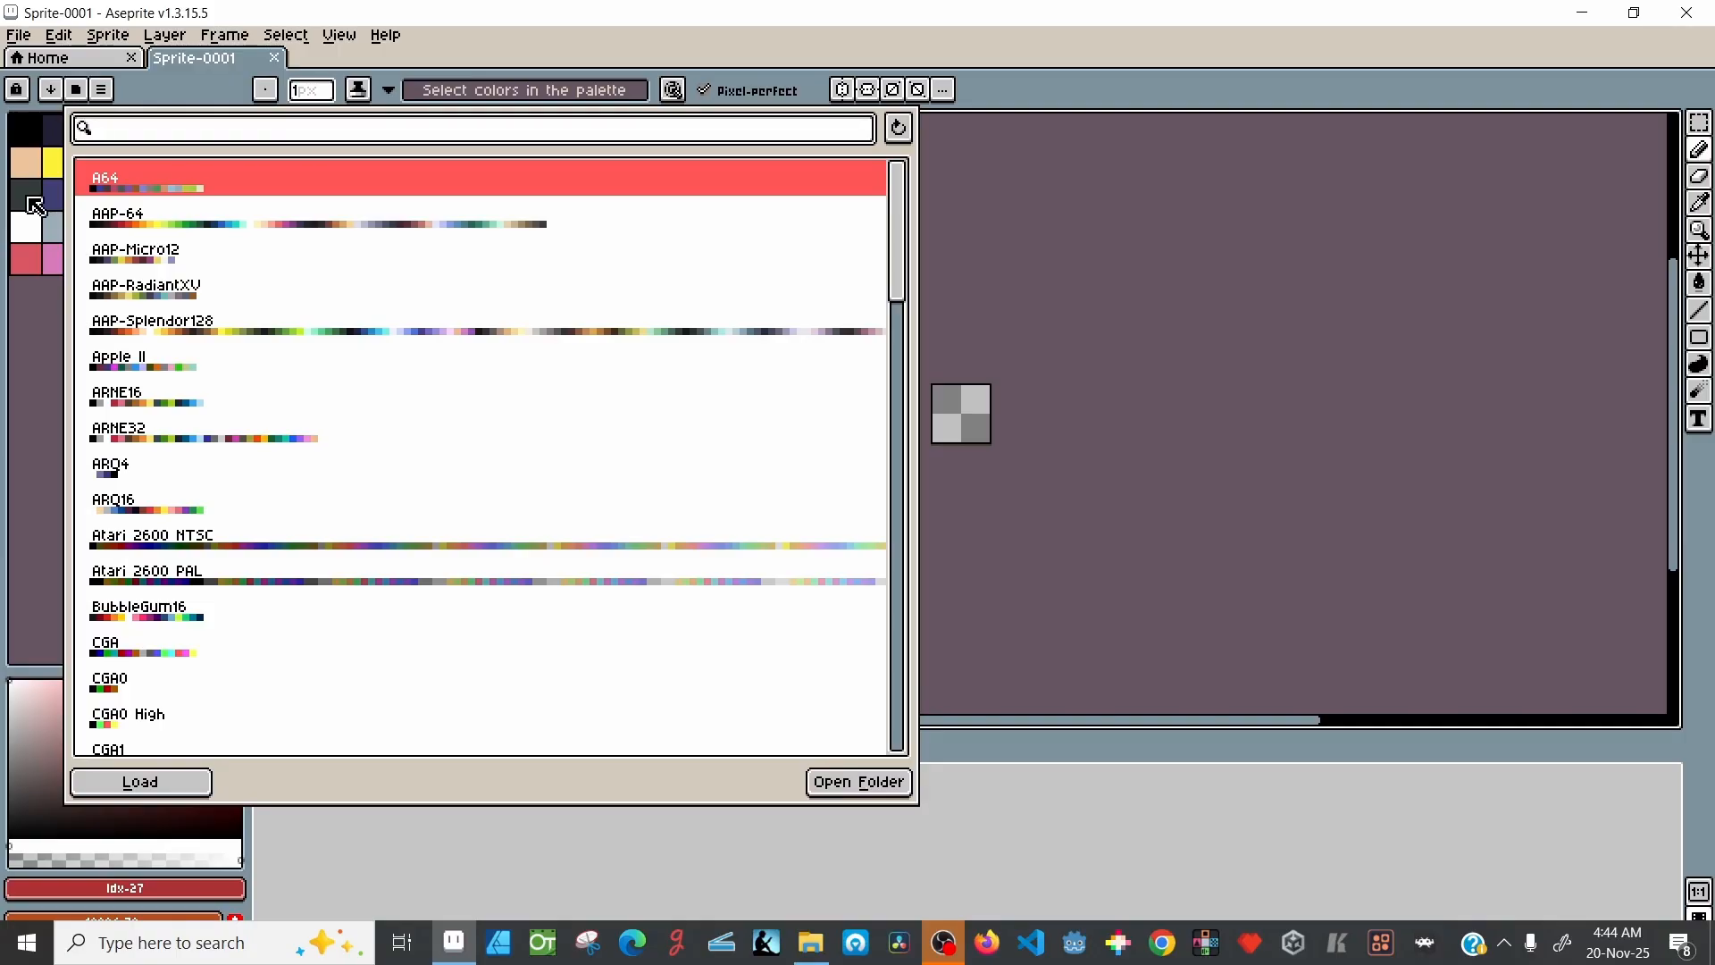
{"action": "scroll", "coordinate": [164, 408], "scroll_direction": "down", "scroll_amount": 6}
{"action": "scroll", "coordinate": [164, 409], "scroll_direction": "down", "scroll_amount": 3}
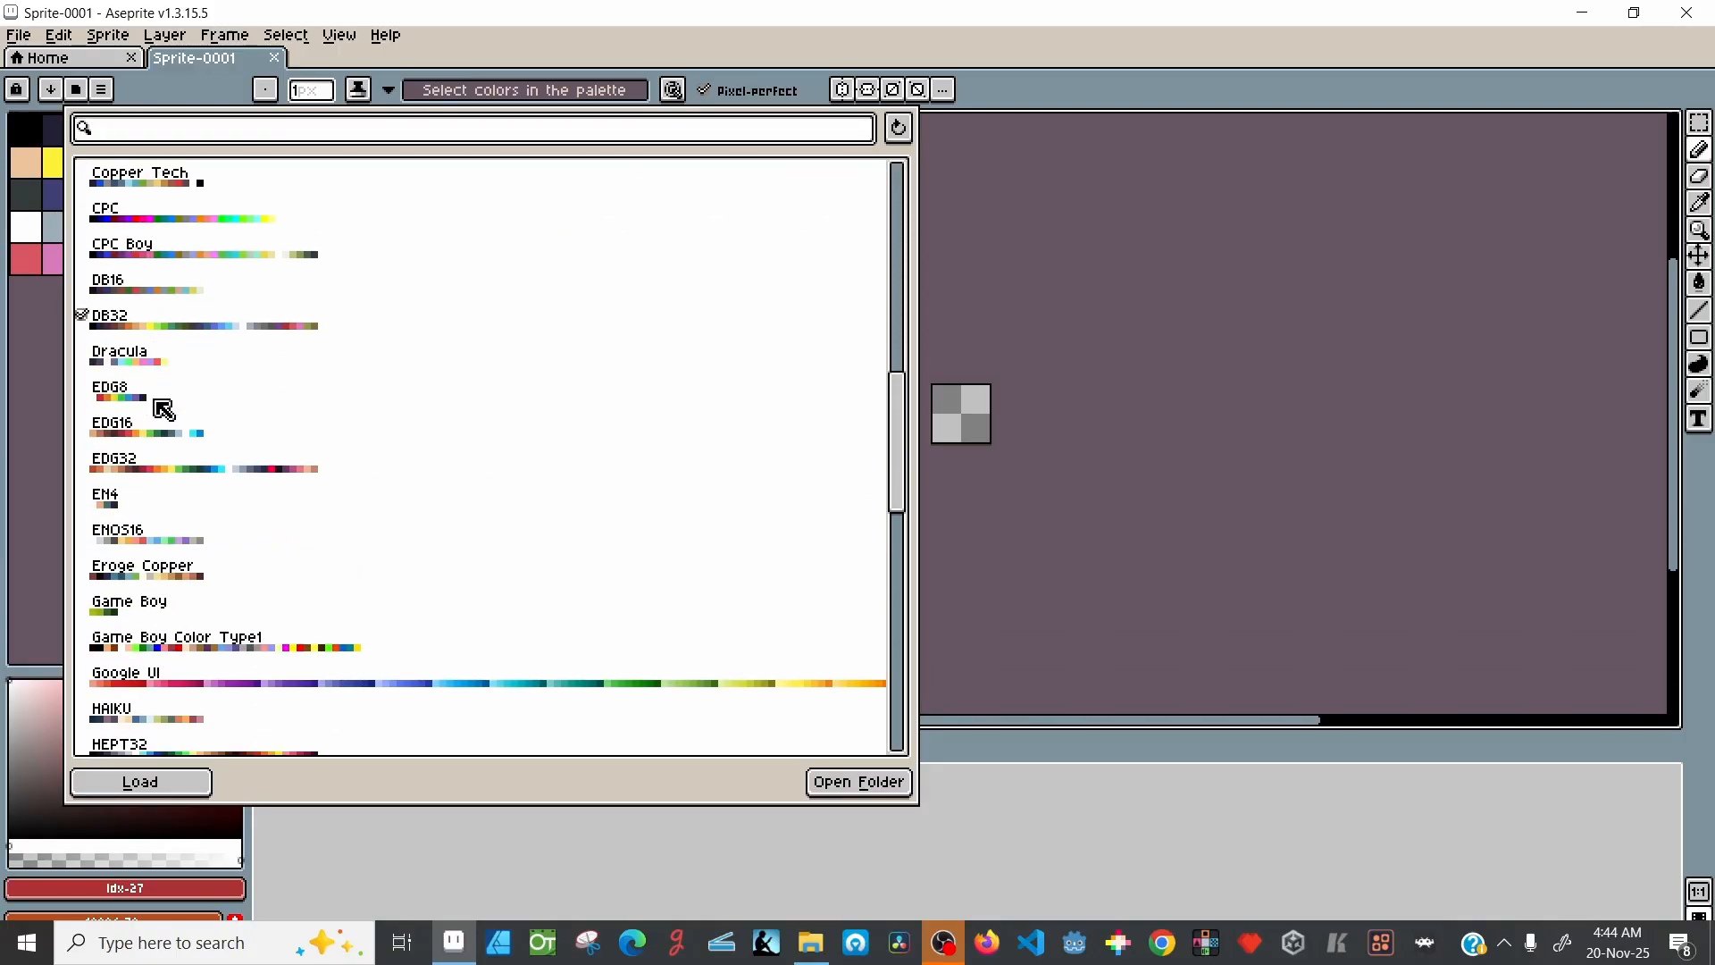
{"action": "scroll", "coordinate": [164, 408], "scroll_direction": "up", "scroll_amount": 4}
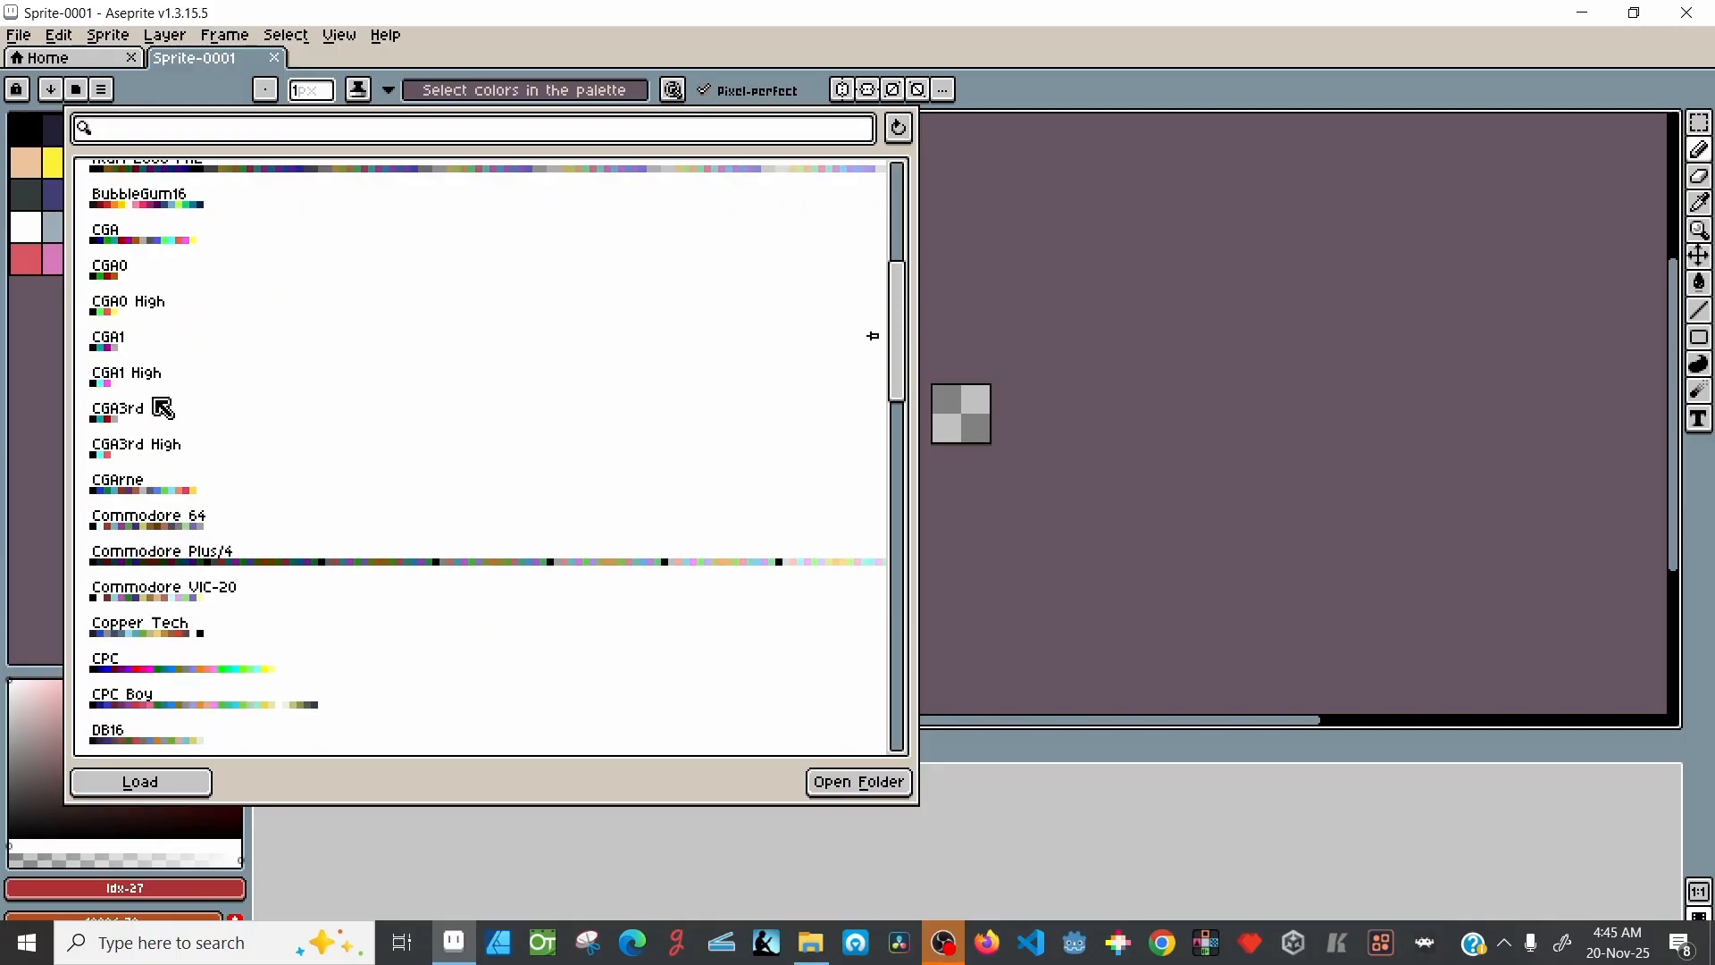
{"action": "scroll", "coordinate": [164, 408], "scroll_direction": "down", "scroll_amount": 5}
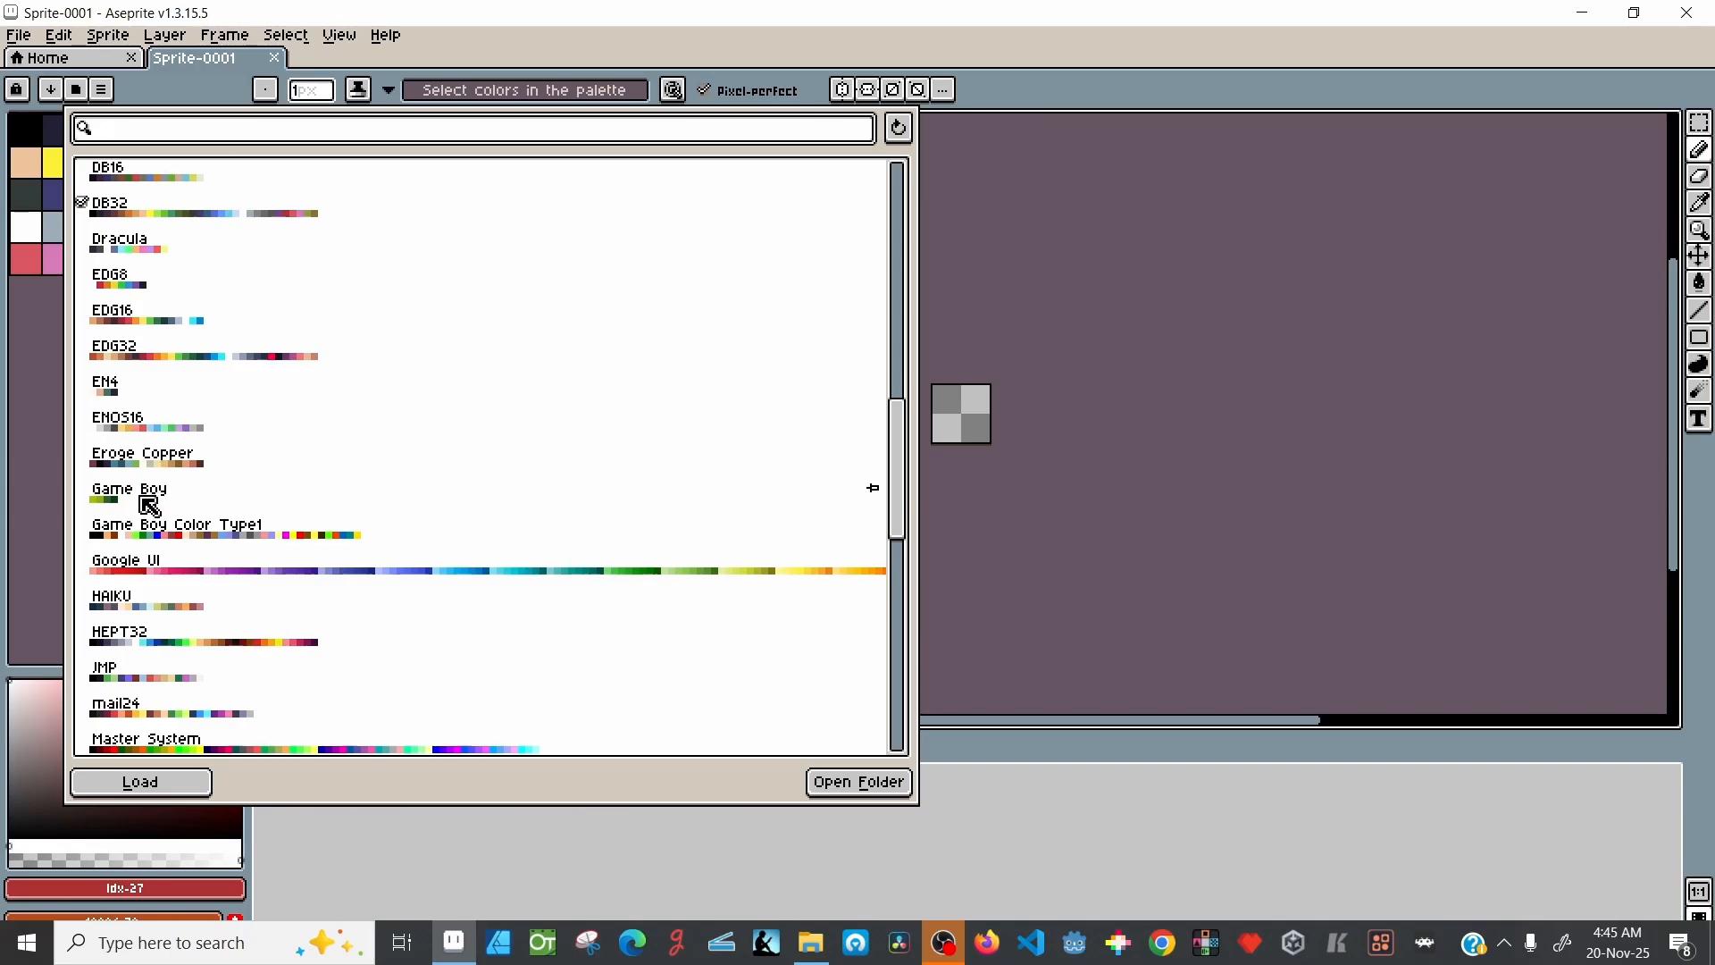
{"action": "scroll", "coordinate": [149, 505], "scroll_direction": "down", "scroll_amount": 3}
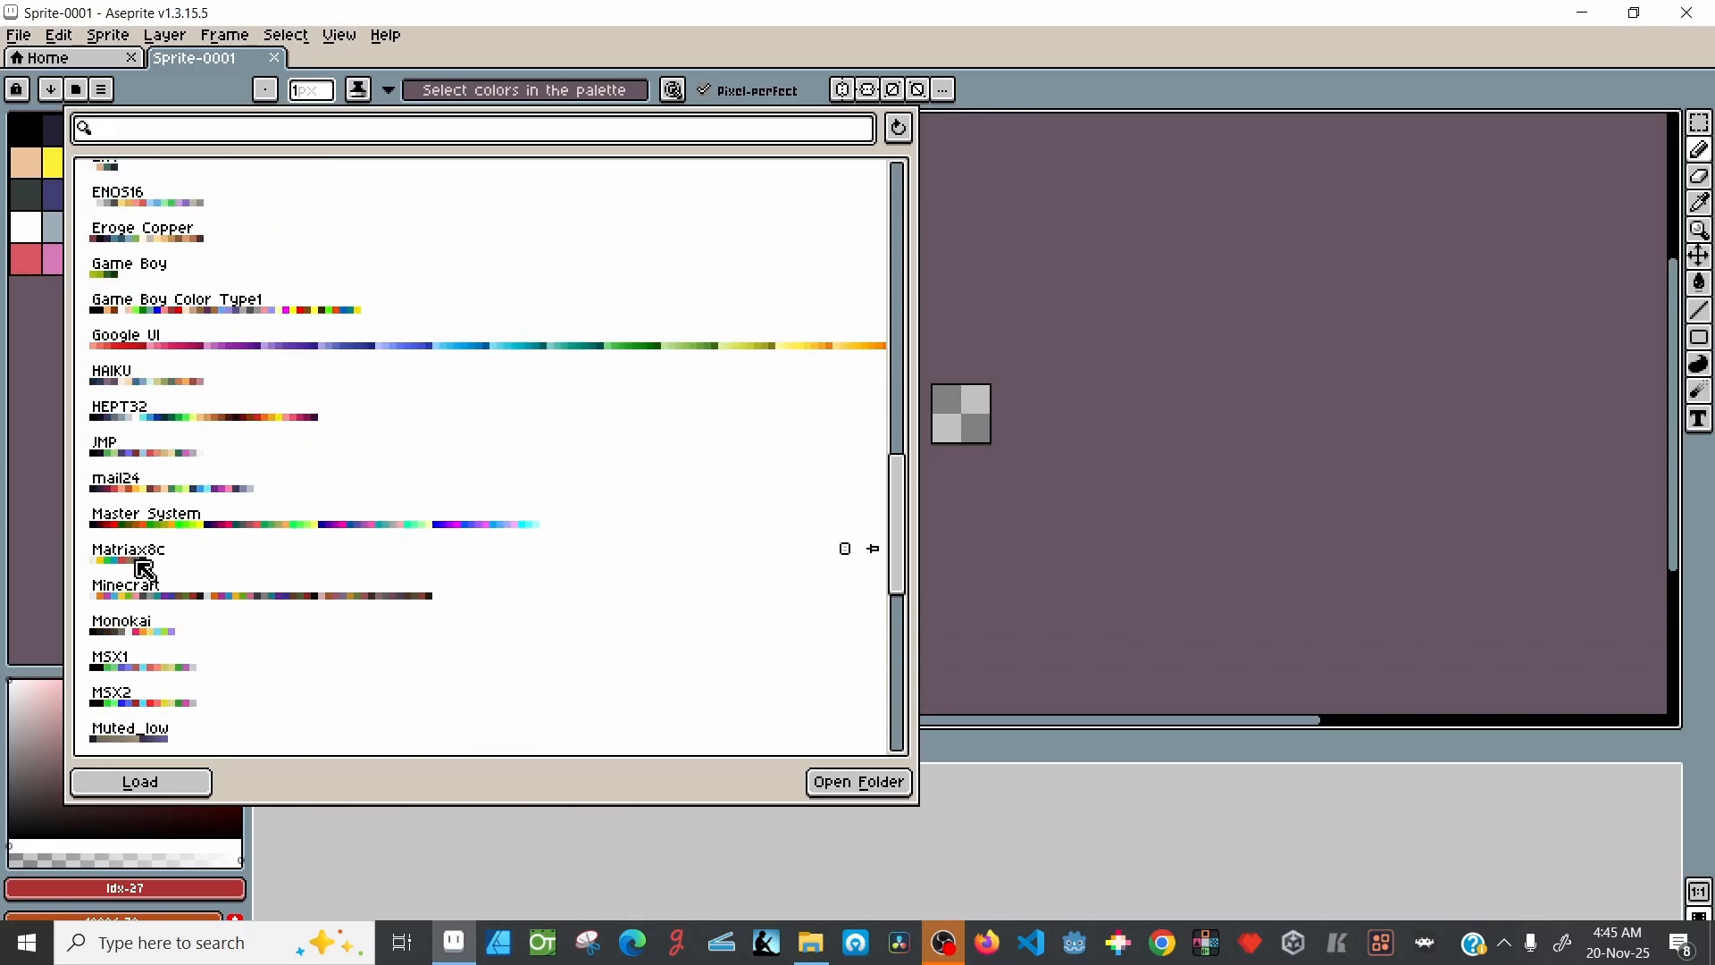
{"action": "scroll", "coordinate": [141, 572], "scroll_direction": "down", "scroll_amount": 4}
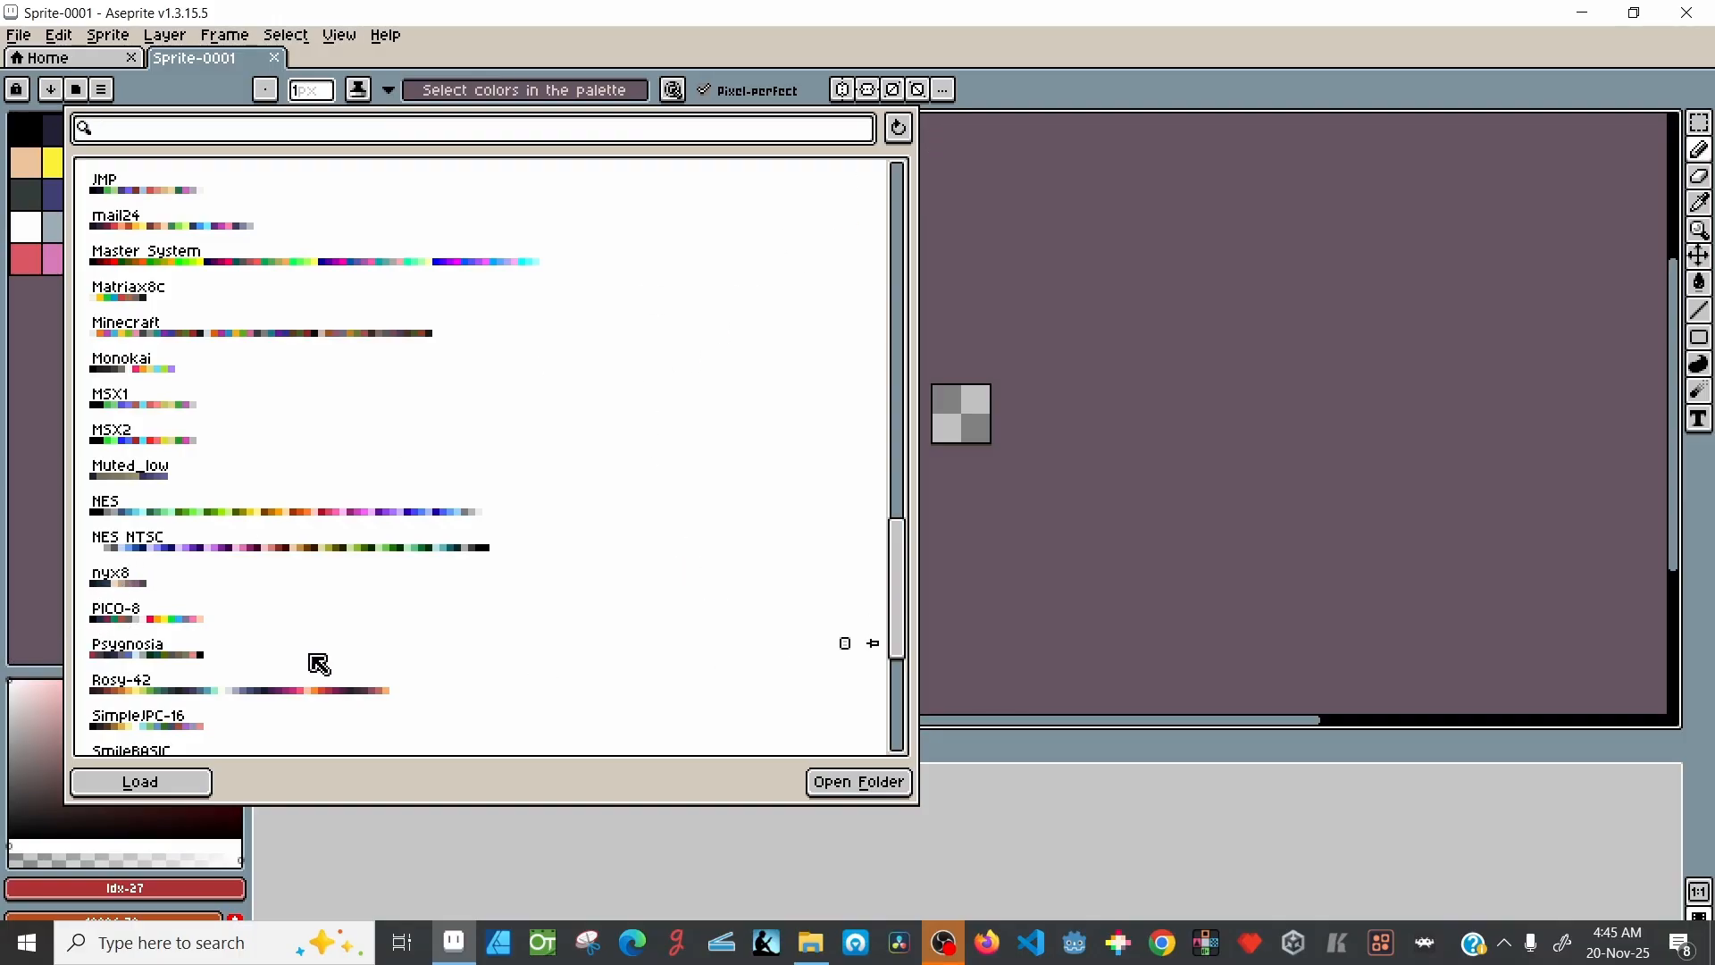
{"action": "left_click", "coordinate": [1170, 79]}
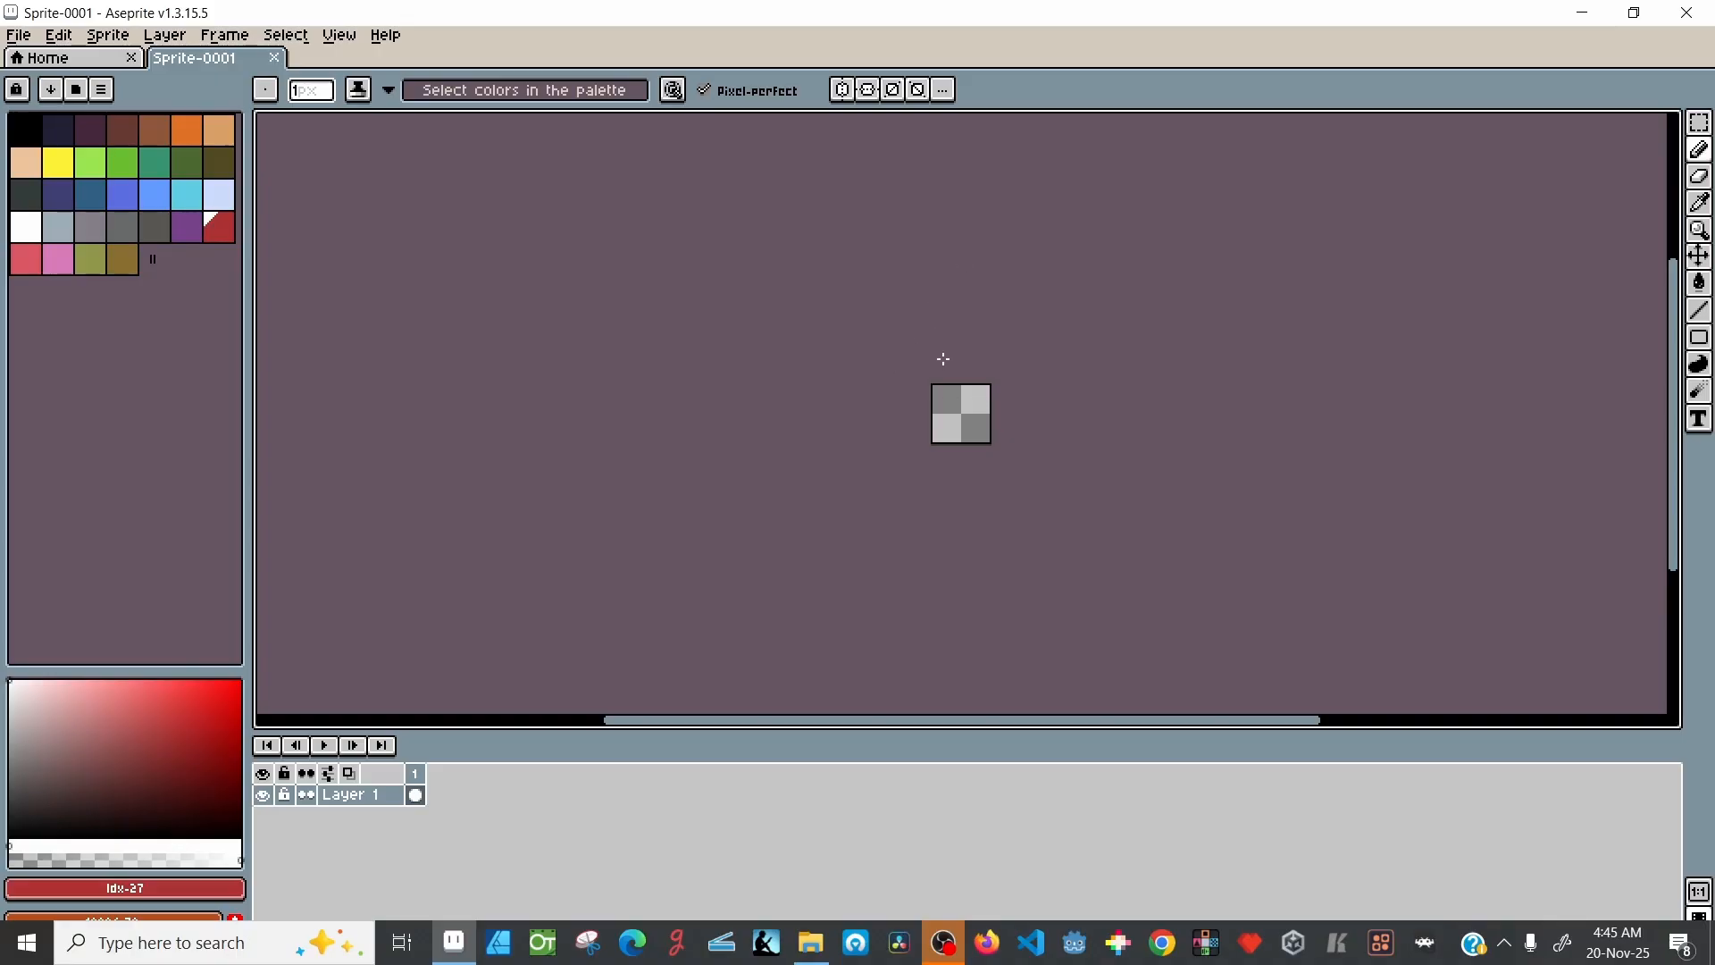
Step: Draw a closed, roughly circular black outline 1 px wide across most of the canvas with the Pencil tool
{"action": "left_click_drag", "start_coordinate": [909, 282], "coordinate": [848, 232]}
{"action": "scroll", "coordinate": [927, 349], "scroll_direction": "up", "scroll_amount": 6}
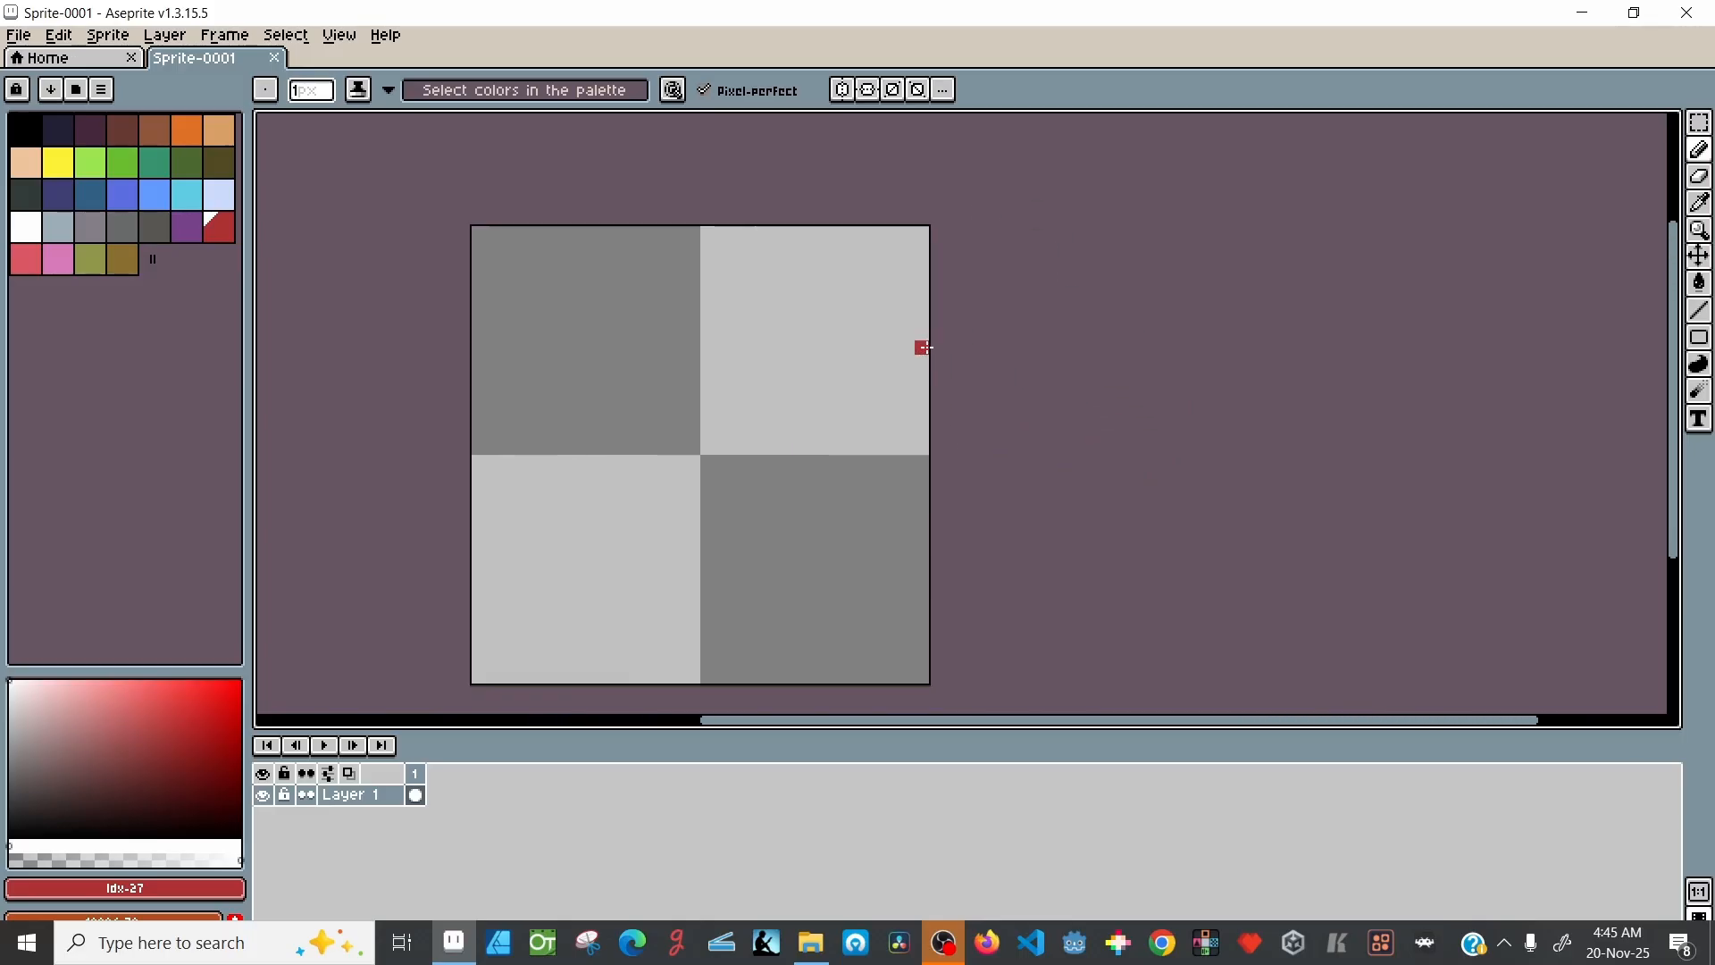
{"action": "left_click_drag", "start_coordinate": [437, 411], "coordinate": [658, 371]}
{"action": "scroll", "coordinate": [656, 371], "scroll_direction": "down", "scroll_amount": 3}
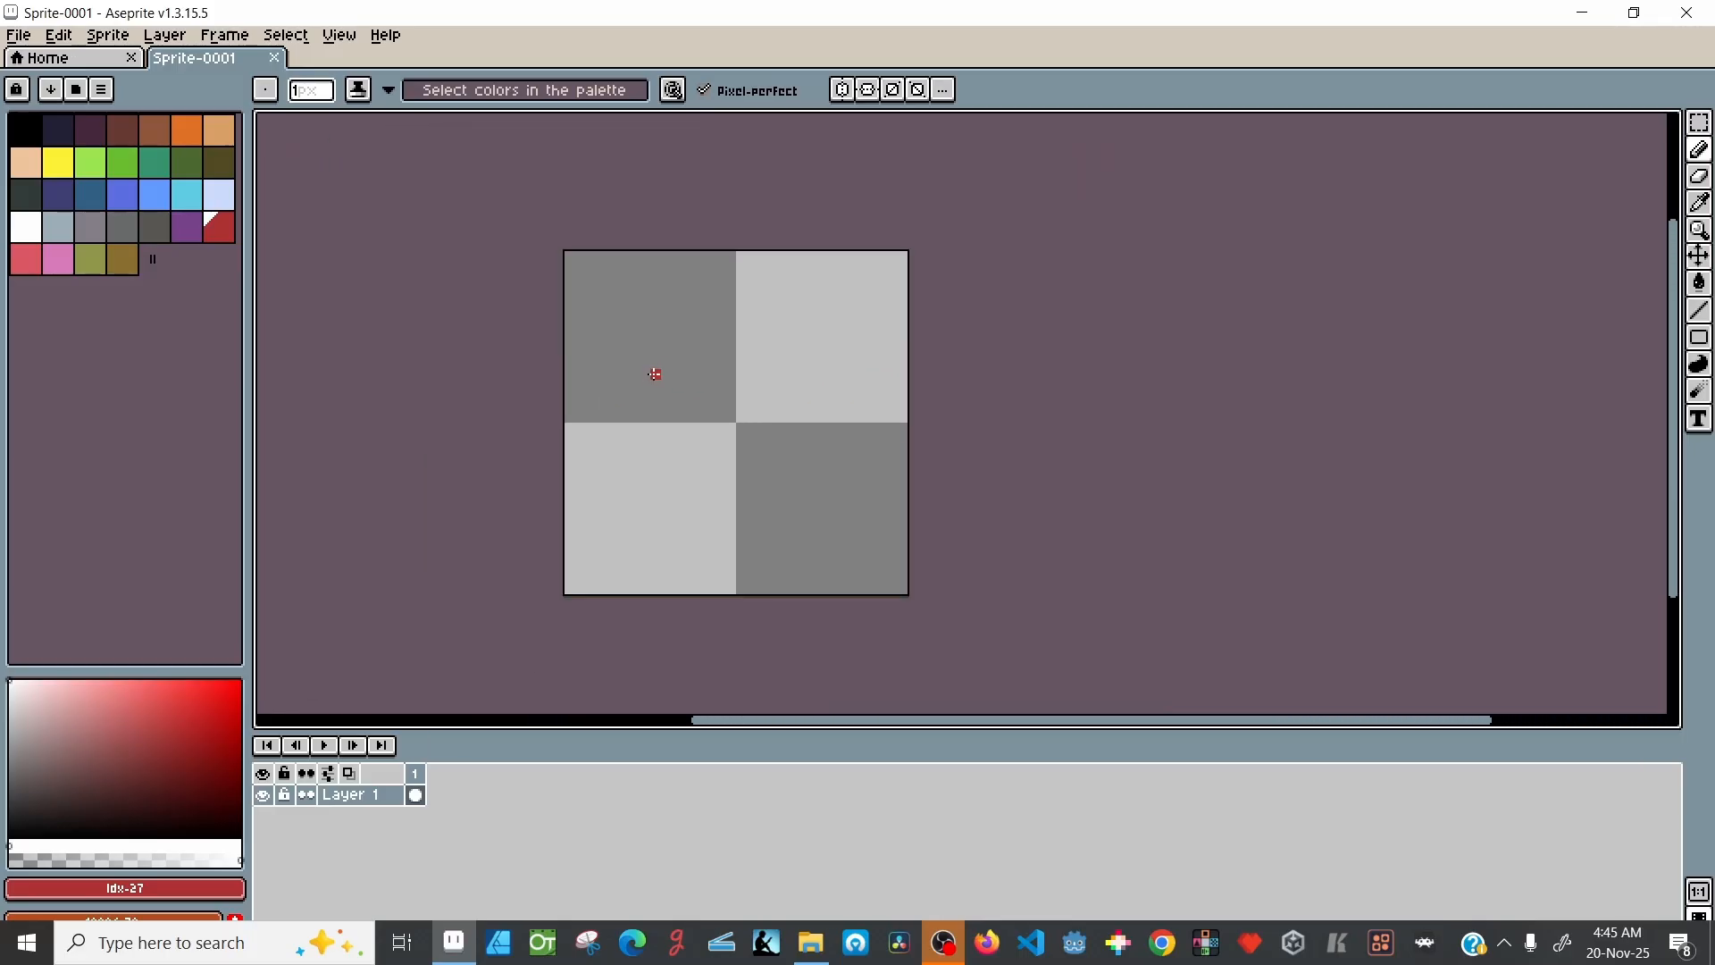
{"action": "scroll", "coordinate": [738, 371], "scroll_direction": "up", "scroll_amount": 1}
{"action": "scroll", "coordinate": [739, 371], "scroll_direction": "up", "scroll_amount": 2}
{"action": "left_click", "coordinate": [529, 452]}
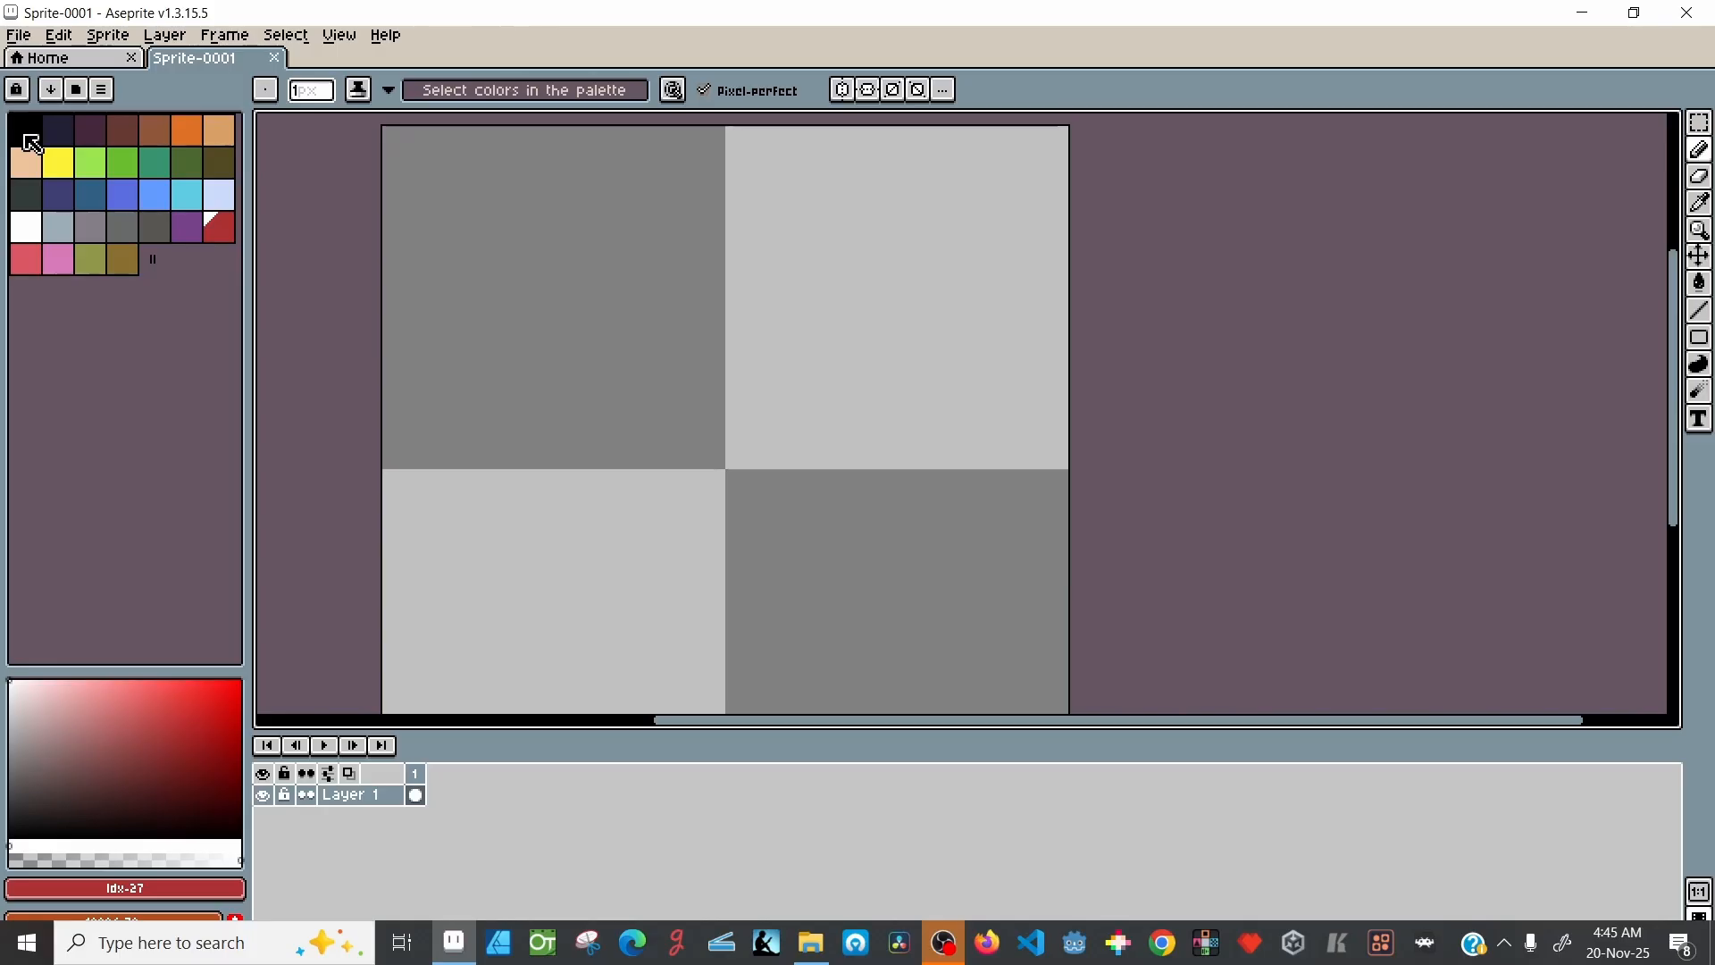
{"action": "left_click", "coordinate": [31, 143]}
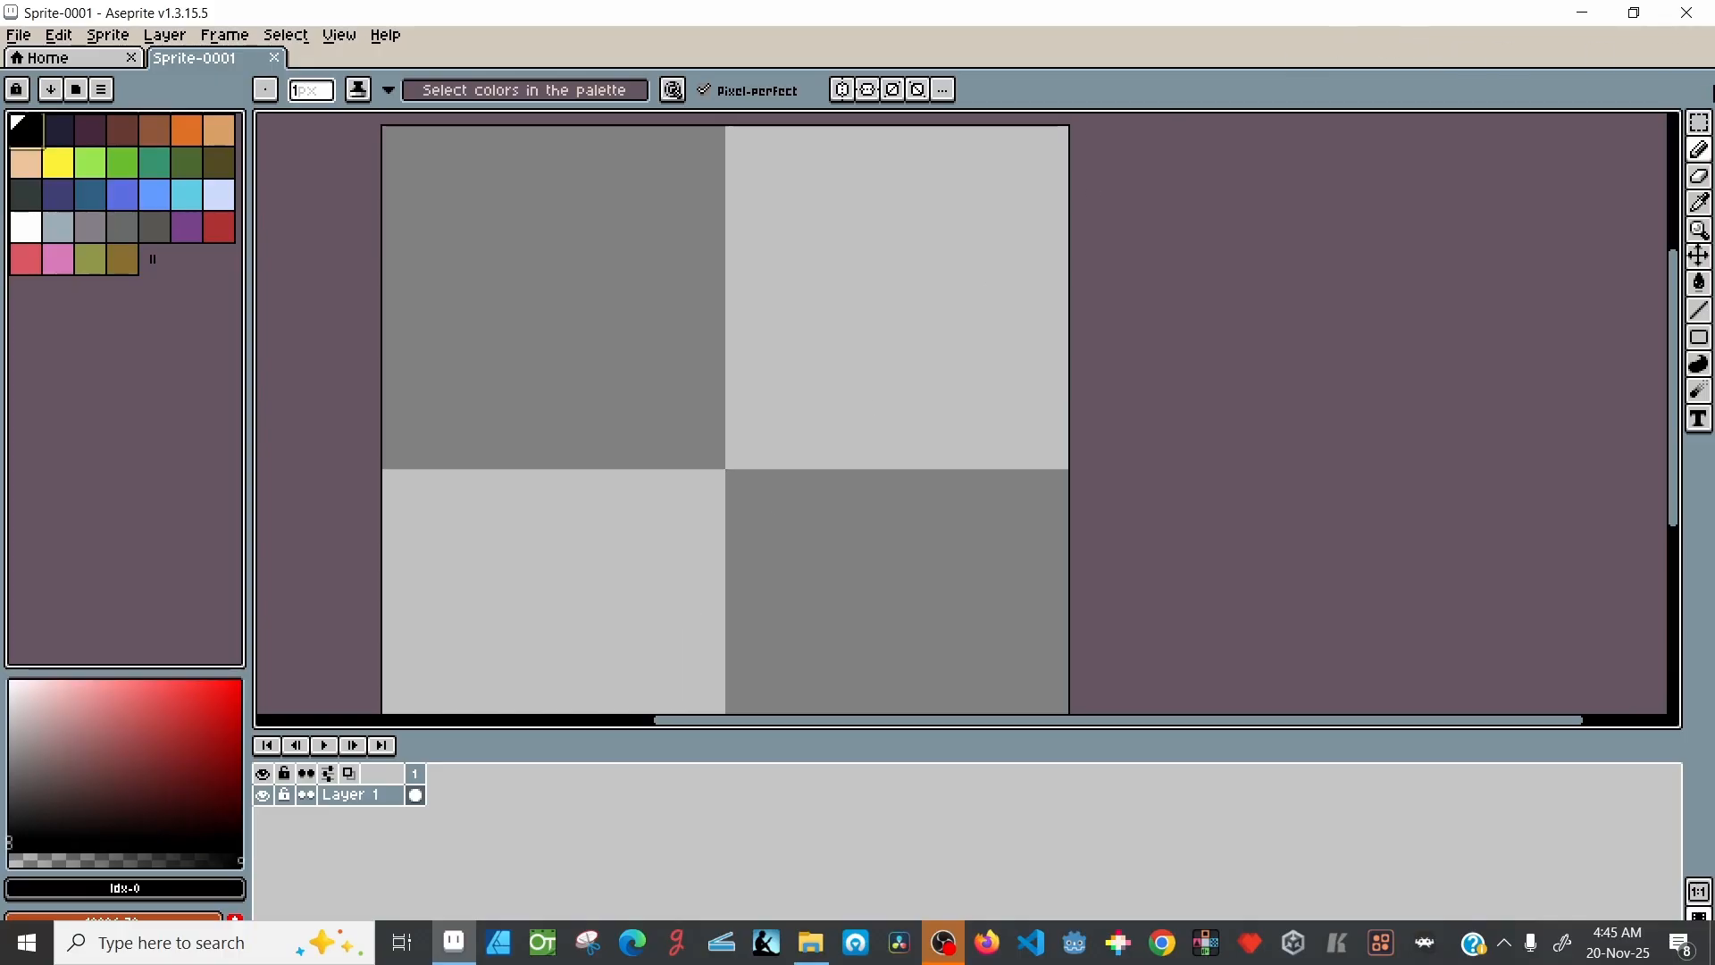
{"action": "left_click", "coordinate": [1702, 157]}
{"action": "mouse_move", "coordinate": [950, 286]}
{"action": "left_mouse_down"}
{"action": "mouse_move", "coordinate": [758, 133]}
{"action": "mouse_move", "coordinate": [585, 147]}
{"action": "mouse_move", "coordinate": [456, 264]}
{"action": "mouse_move", "coordinate": [425, 427]}
{"action": "mouse_move", "coordinate": [465, 613]}
{"action": "mouse_move", "coordinate": [560, 690]}
{"action": "mouse_move", "coordinate": [768, 707]}
{"action": "mouse_move", "coordinate": [970, 656]}
{"action": "mouse_move", "coordinate": [1066, 477]}
{"action": "mouse_move", "coordinate": [1059, 356]}
{"action": "mouse_move", "coordinate": [1019, 310]}
{"action": "mouse_move", "coordinate": [952, 295]}
{"action": "left_mouse_up"}
{"action": "scroll", "coordinate": [671, 368], "scroll_direction": "down", "scroll_amount": 1}
{"action": "scroll", "coordinate": [671, 368], "scroll_direction": "up", "scroll_amount": 1}
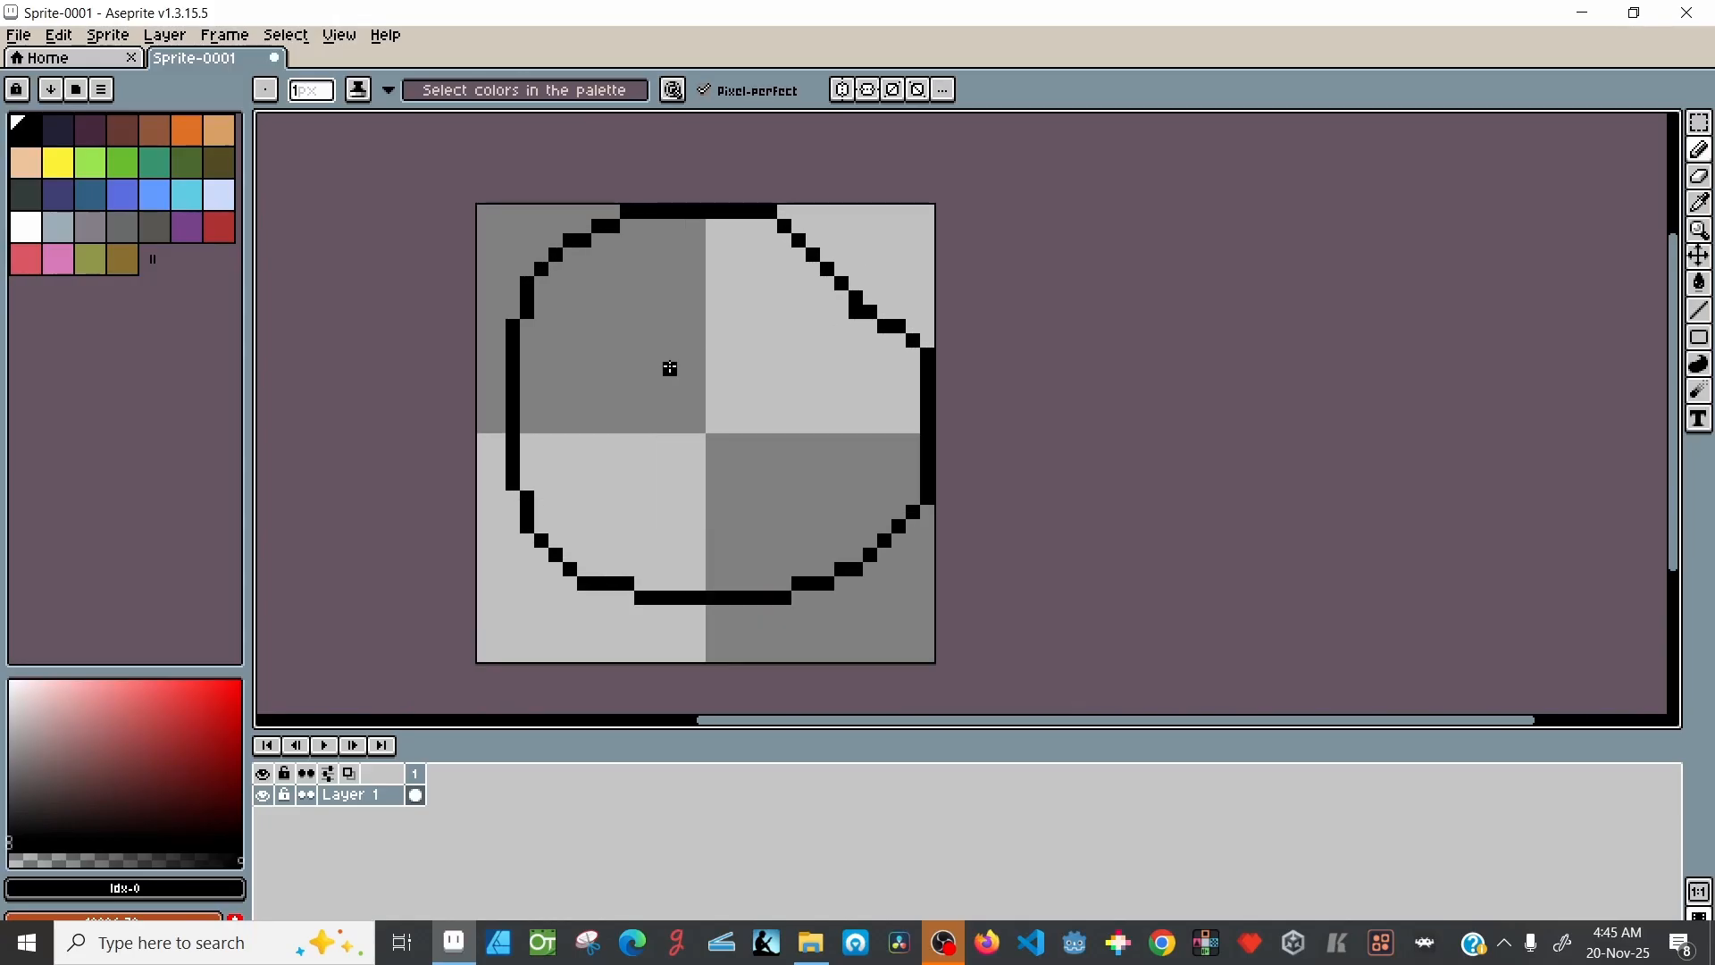
Step: Show the sprite preview window and move it onto the empty workspace beside the canvas, clear of the palette
{"action": "key", "text": "F7"}
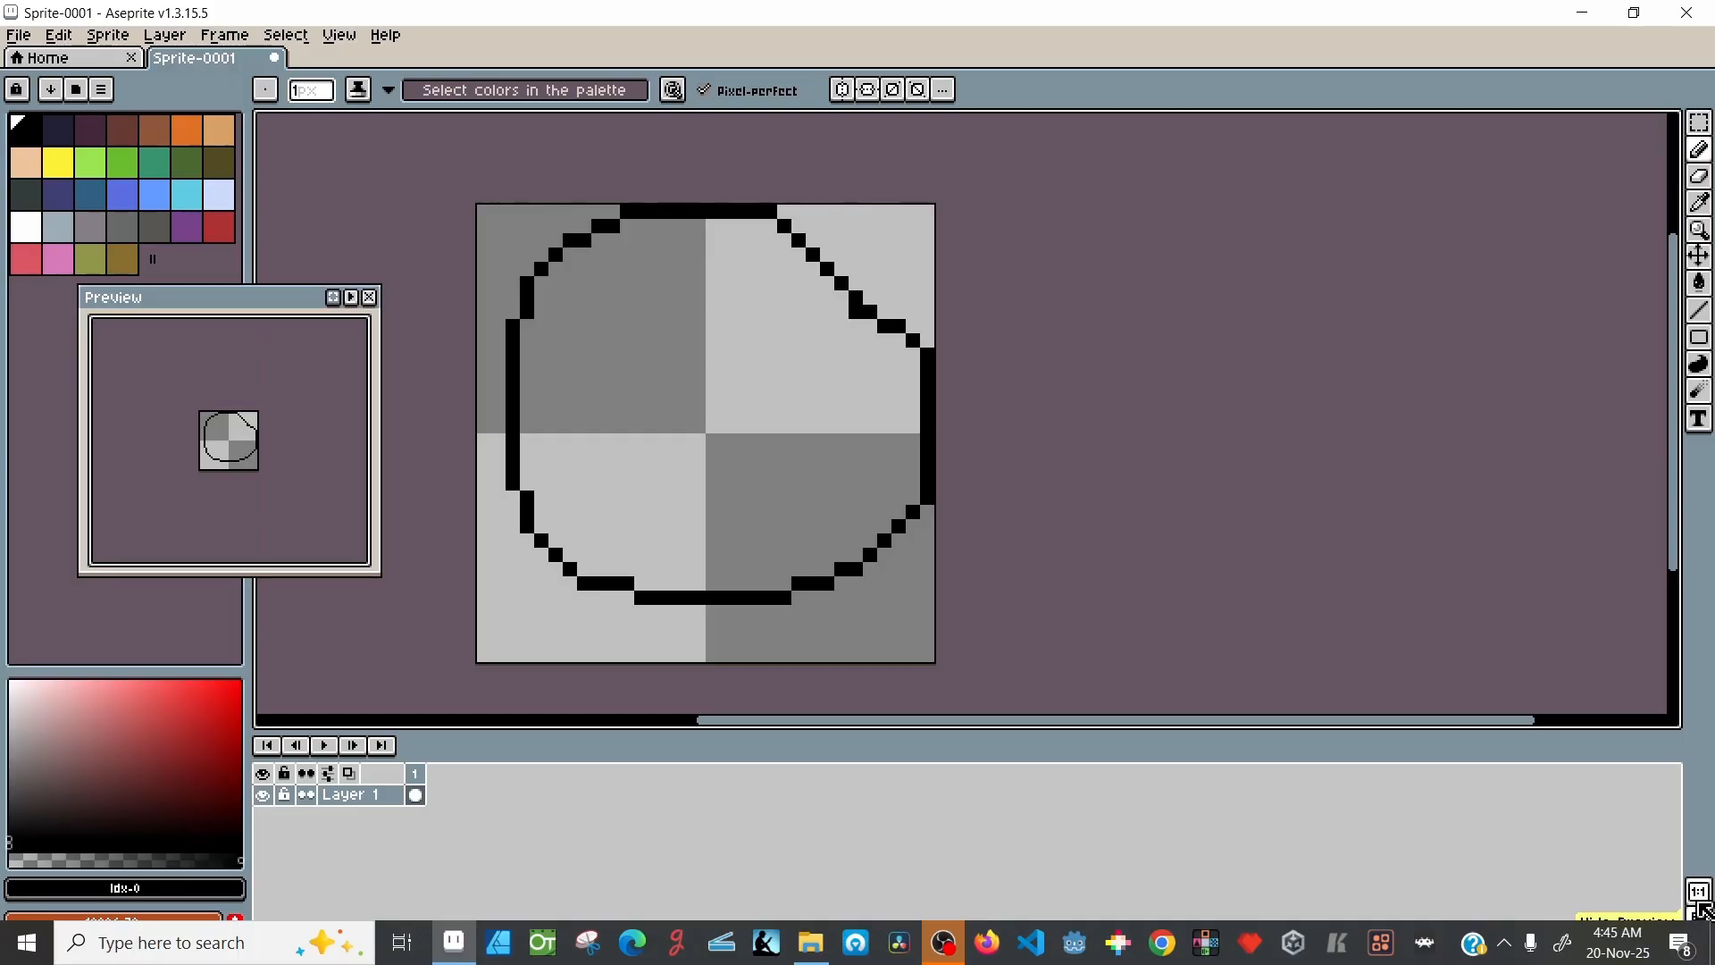
{"action": "left_click_drag", "start_coordinate": [182, 302], "coordinate": [1354, 311]}
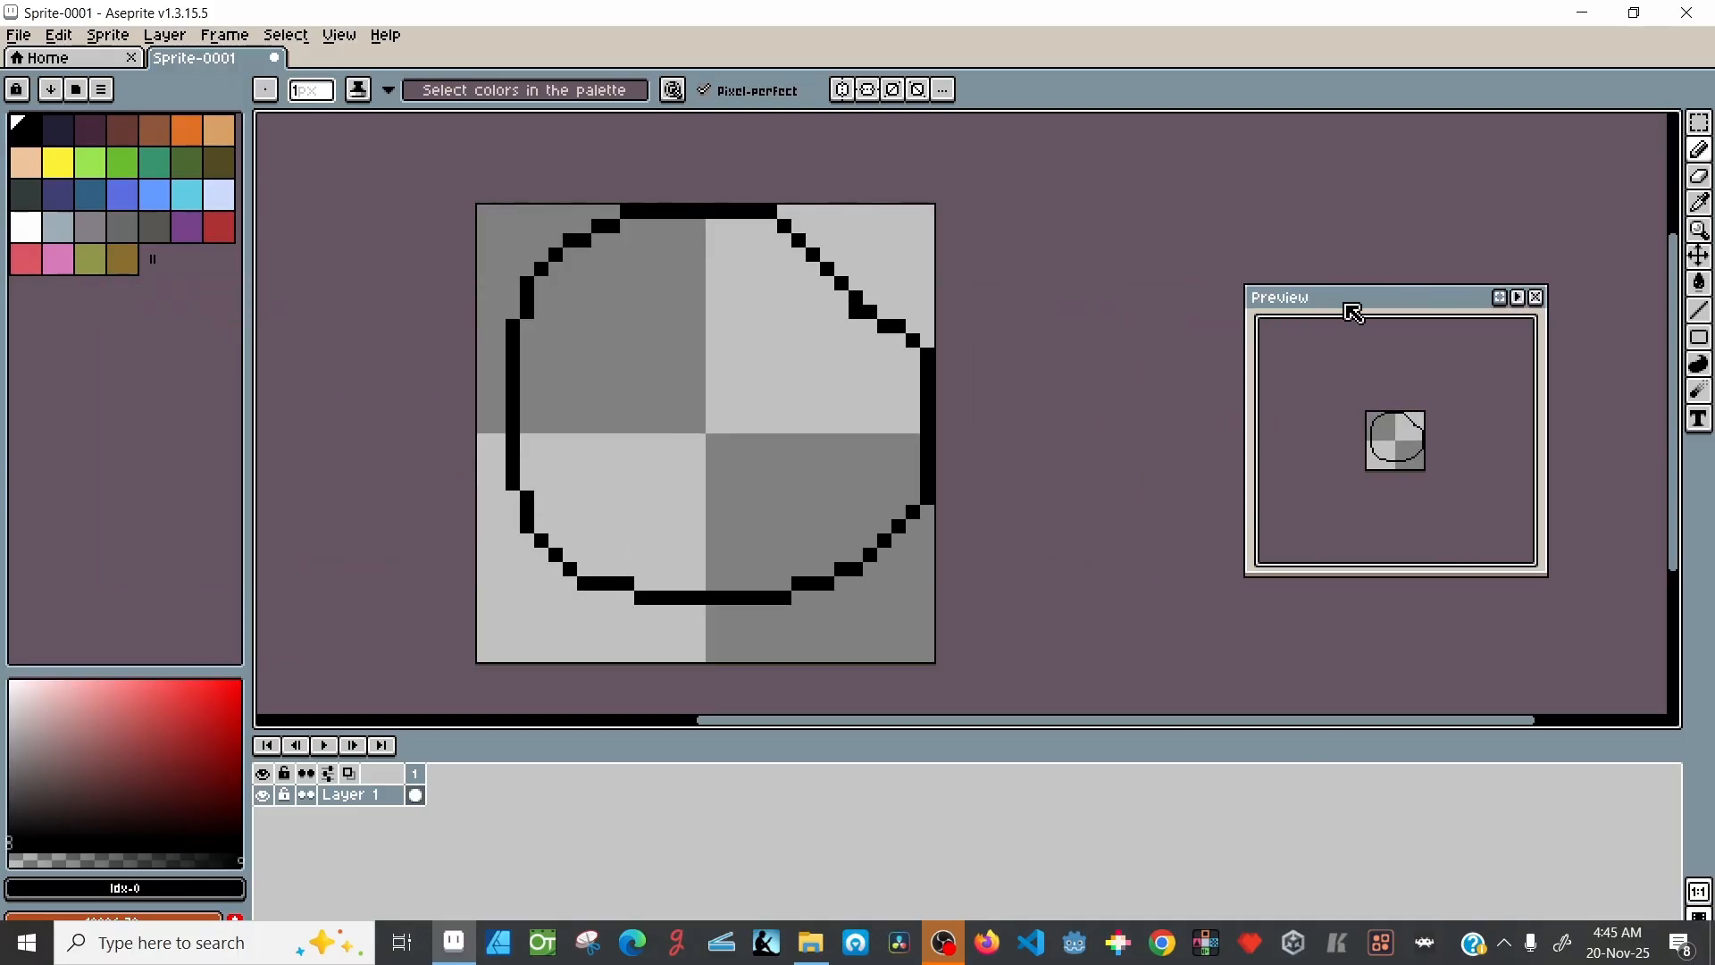
Step: Shrink the sprite preview window to a little over half its width, keeping it beside the canvas
{"action": "left_click_drag", "start_coordinate": [1240, 296], "coordinate": [1382, 394]}
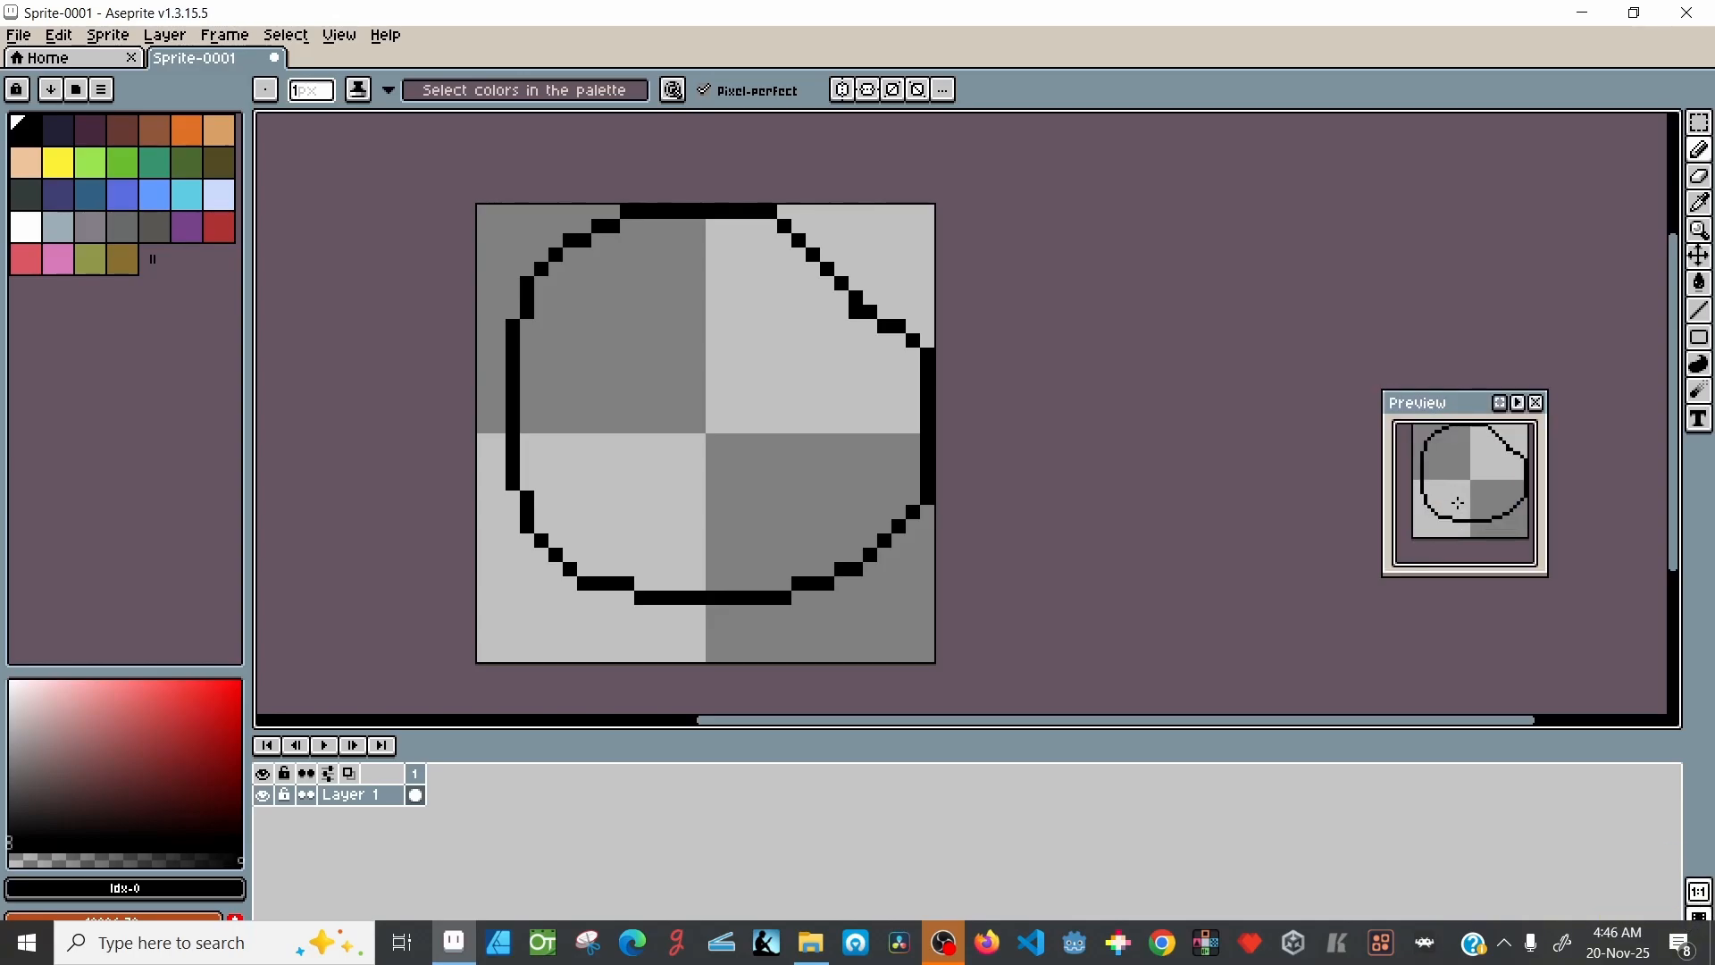
{"action": "mouse_move", "coordinate": [706, 299]}
{"action": "left_mouse_down"}
{"action": "mouse_move", "coordinate": [681, 314]}
{"action": "mouse_move", "coordinate": [695, 289]}
{"action": "left_mouse_up"}
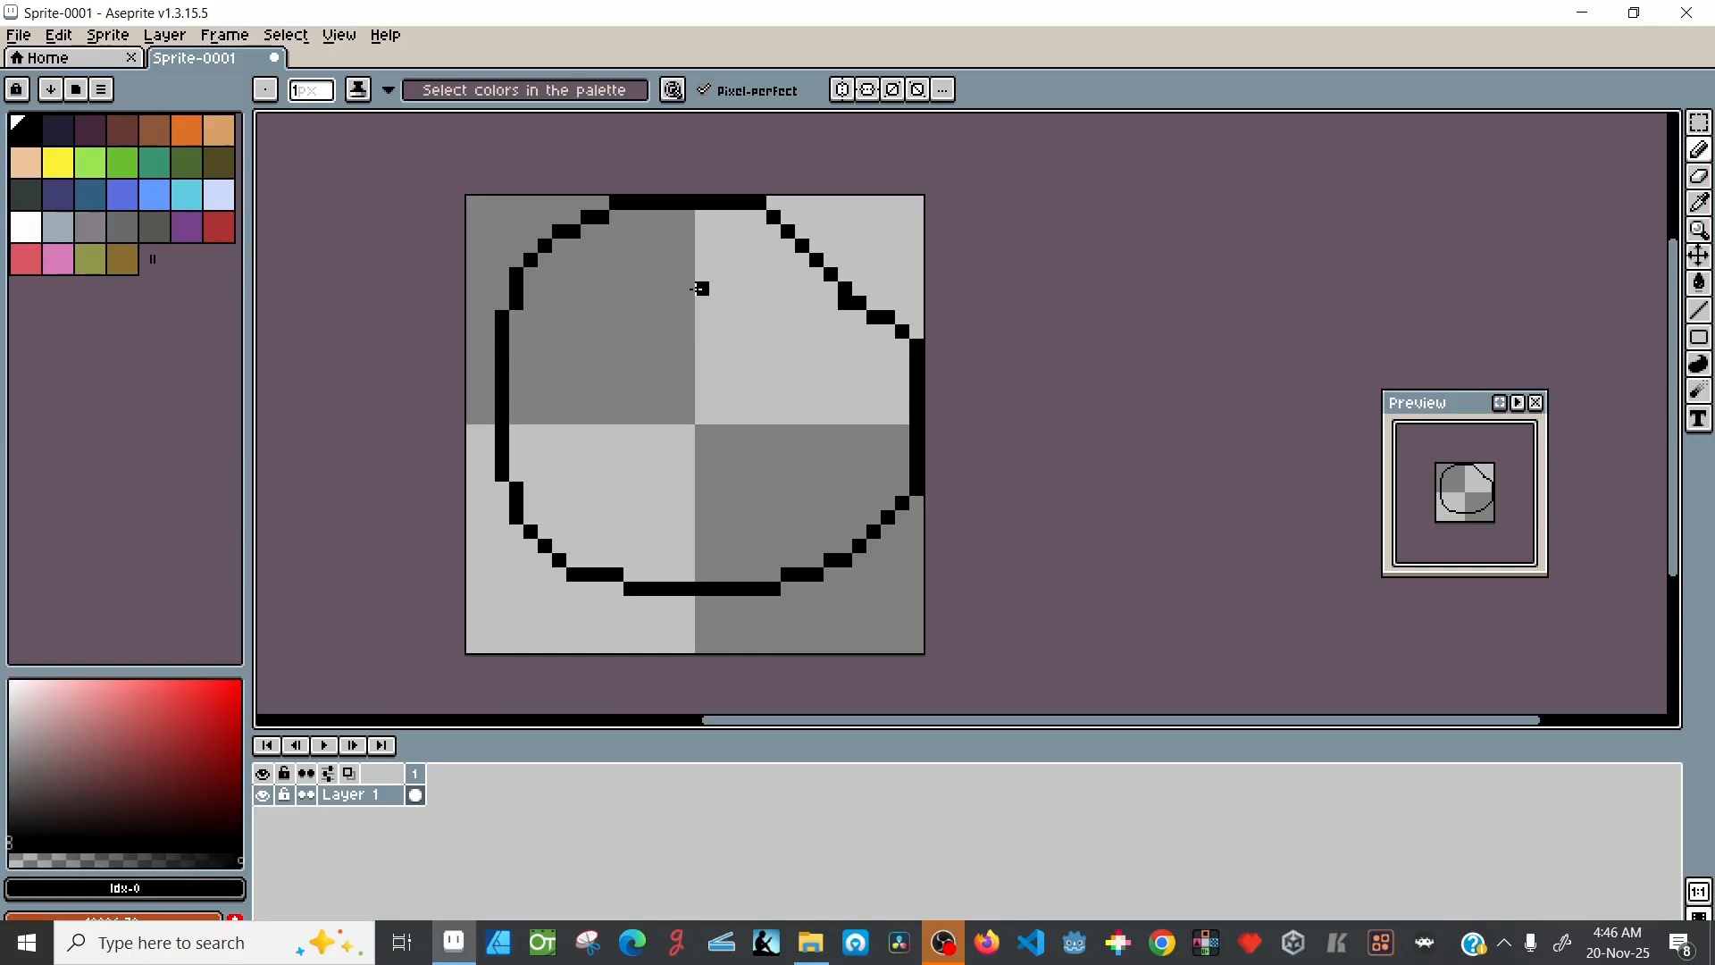
Step: Undo the freehand pencil outline until the canvas is empty
{"action": "key", "text": "ctrl+z"}
{"action": "key", "text": "ctrl+z"}
{"action": "key", "text": "ctrl+z"}
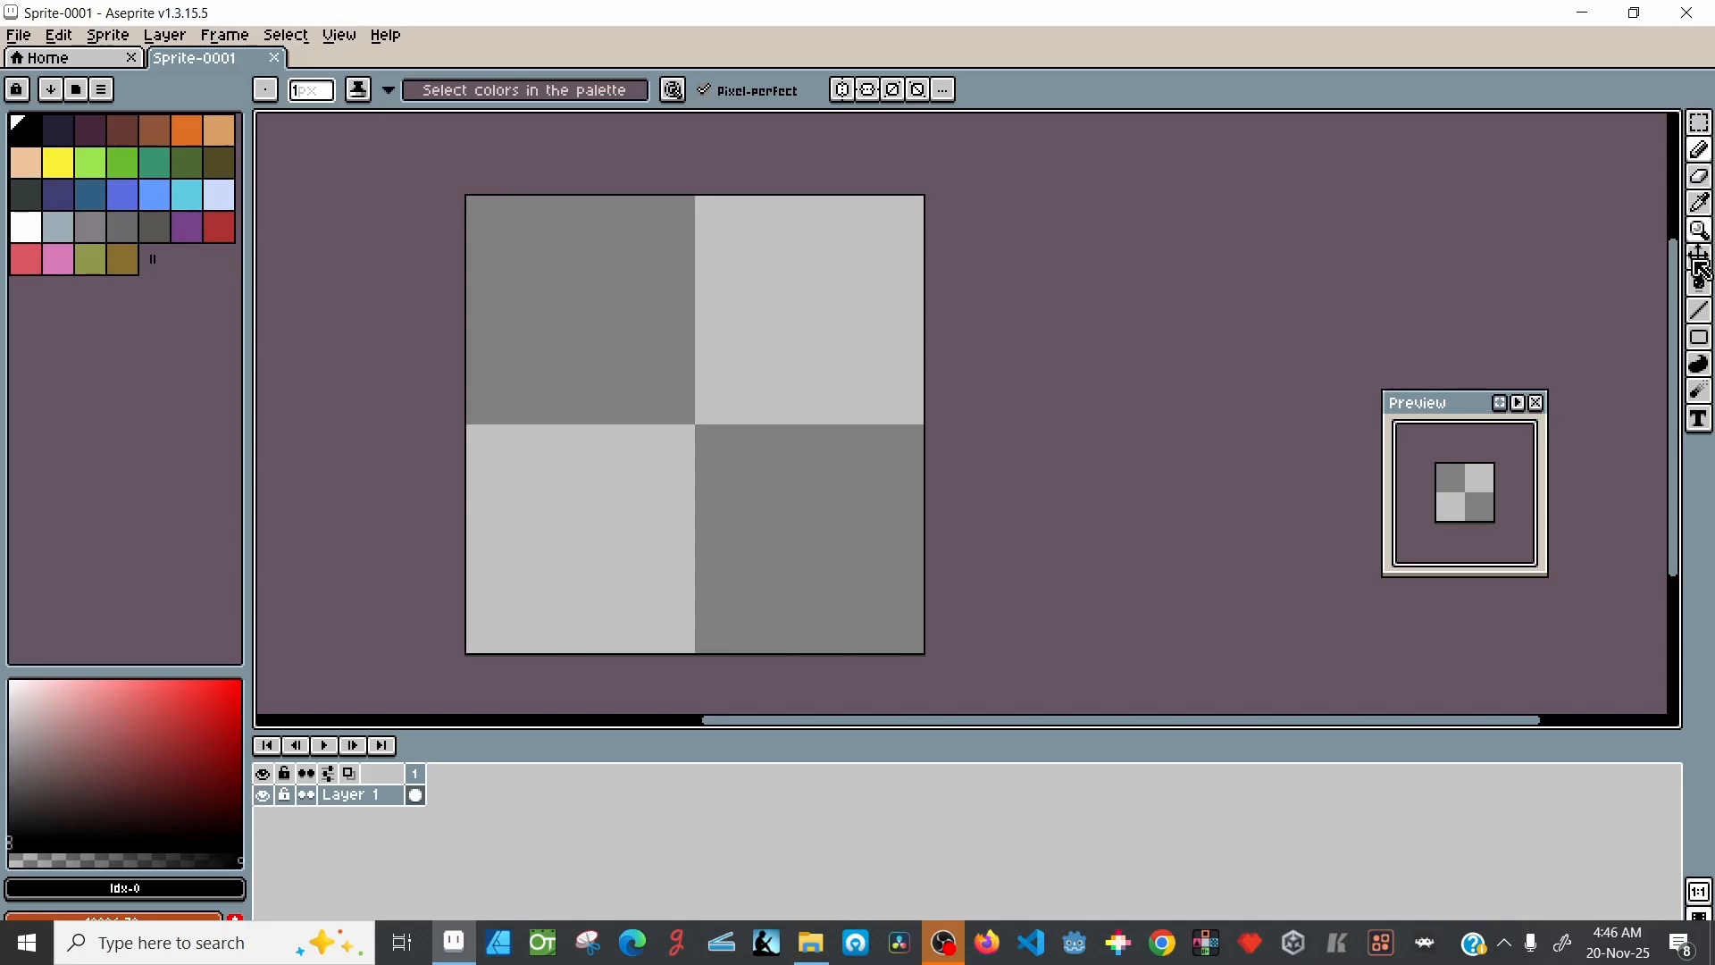
Step: Activate the Ellipse tool that draws outlines only
{"action": "left_click", "coordinate": [1699, 337]}
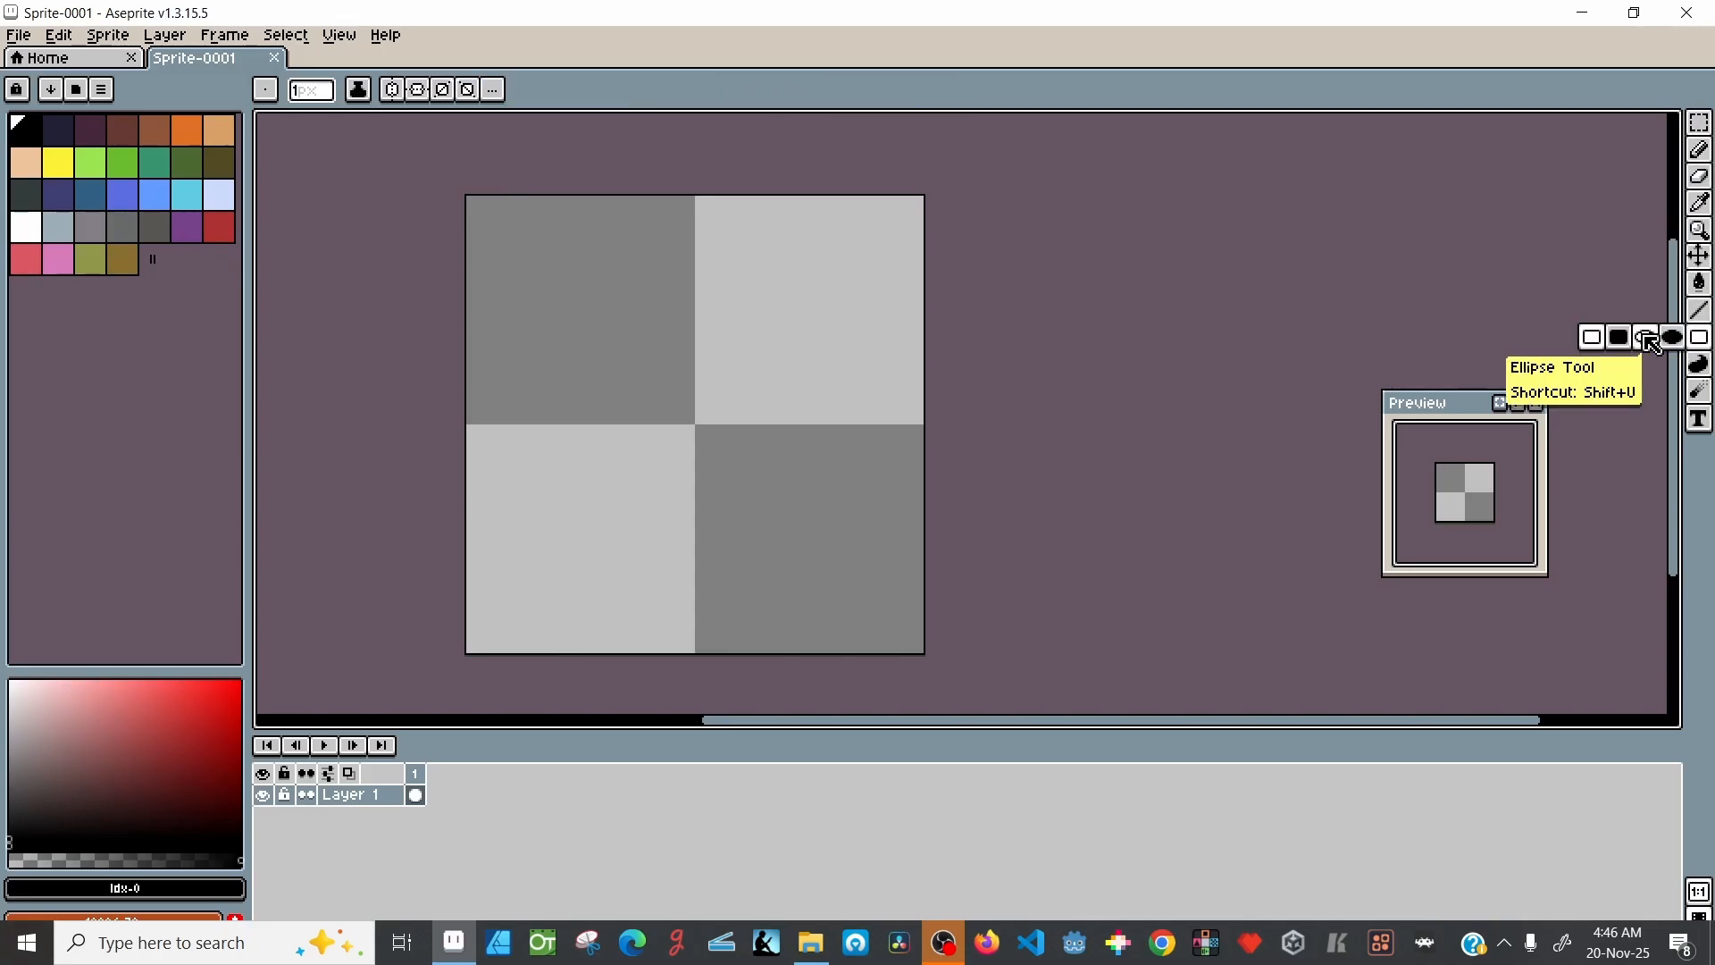
{"action": "left_click", "coordinate": [1646, 337]}
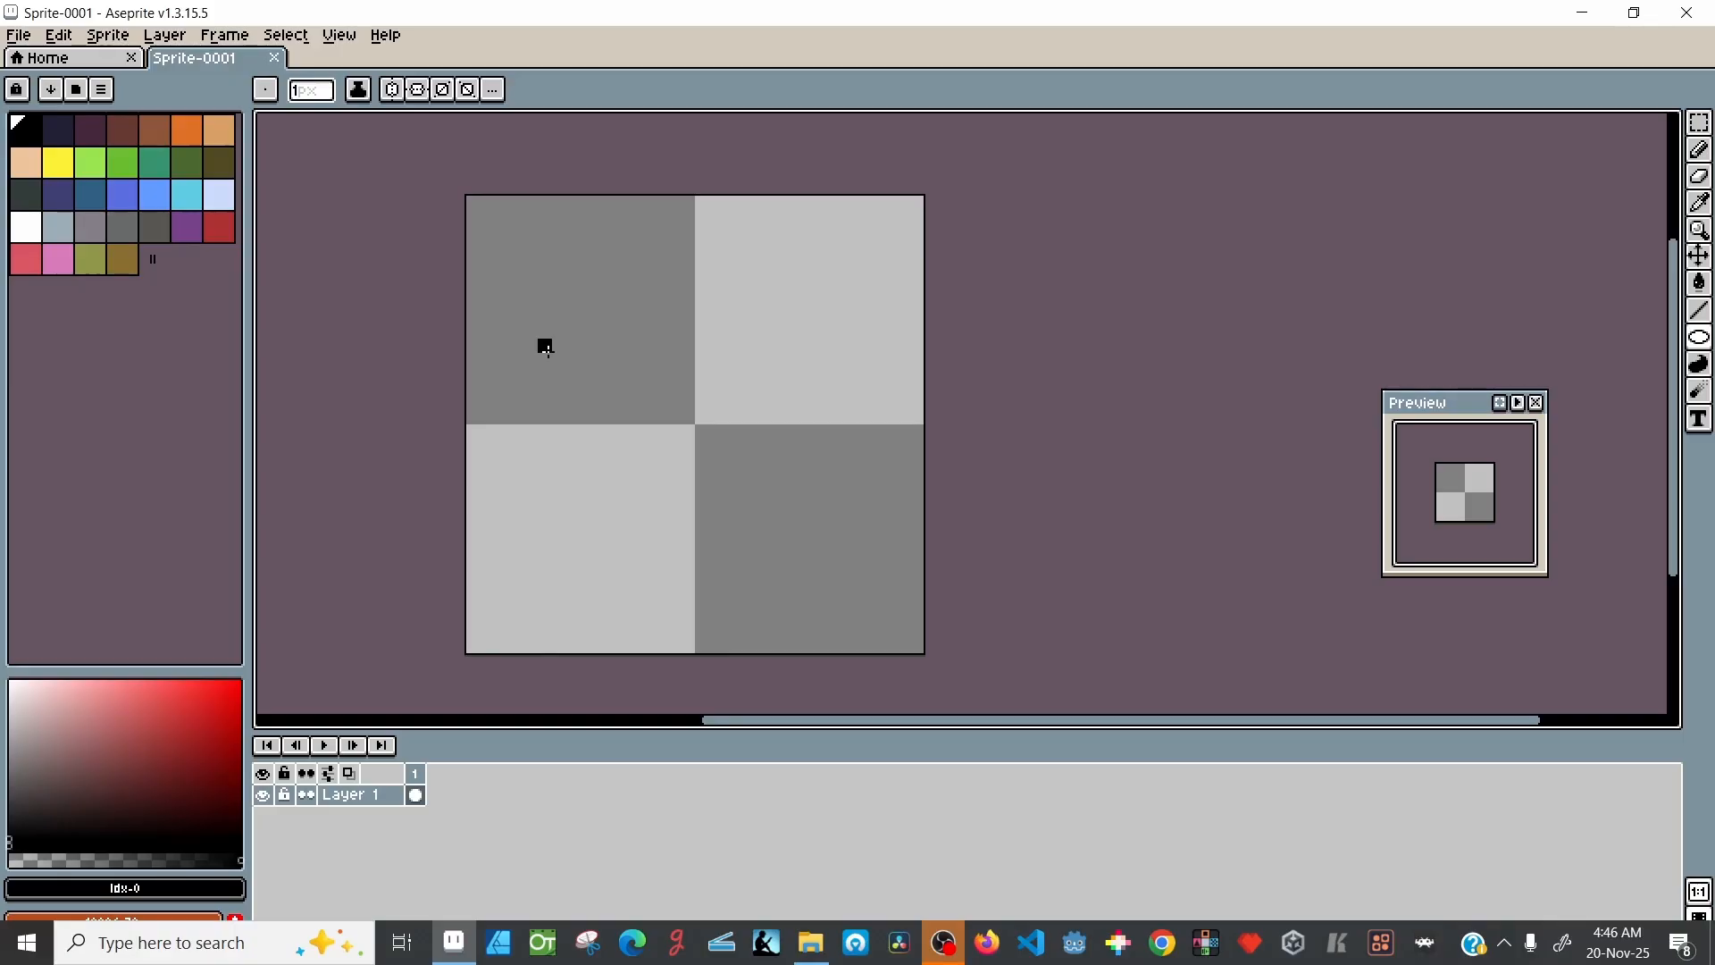
{"action": "left_click_drag", "start_coordinate": [528, 330], "coordinate": [770, 550]}
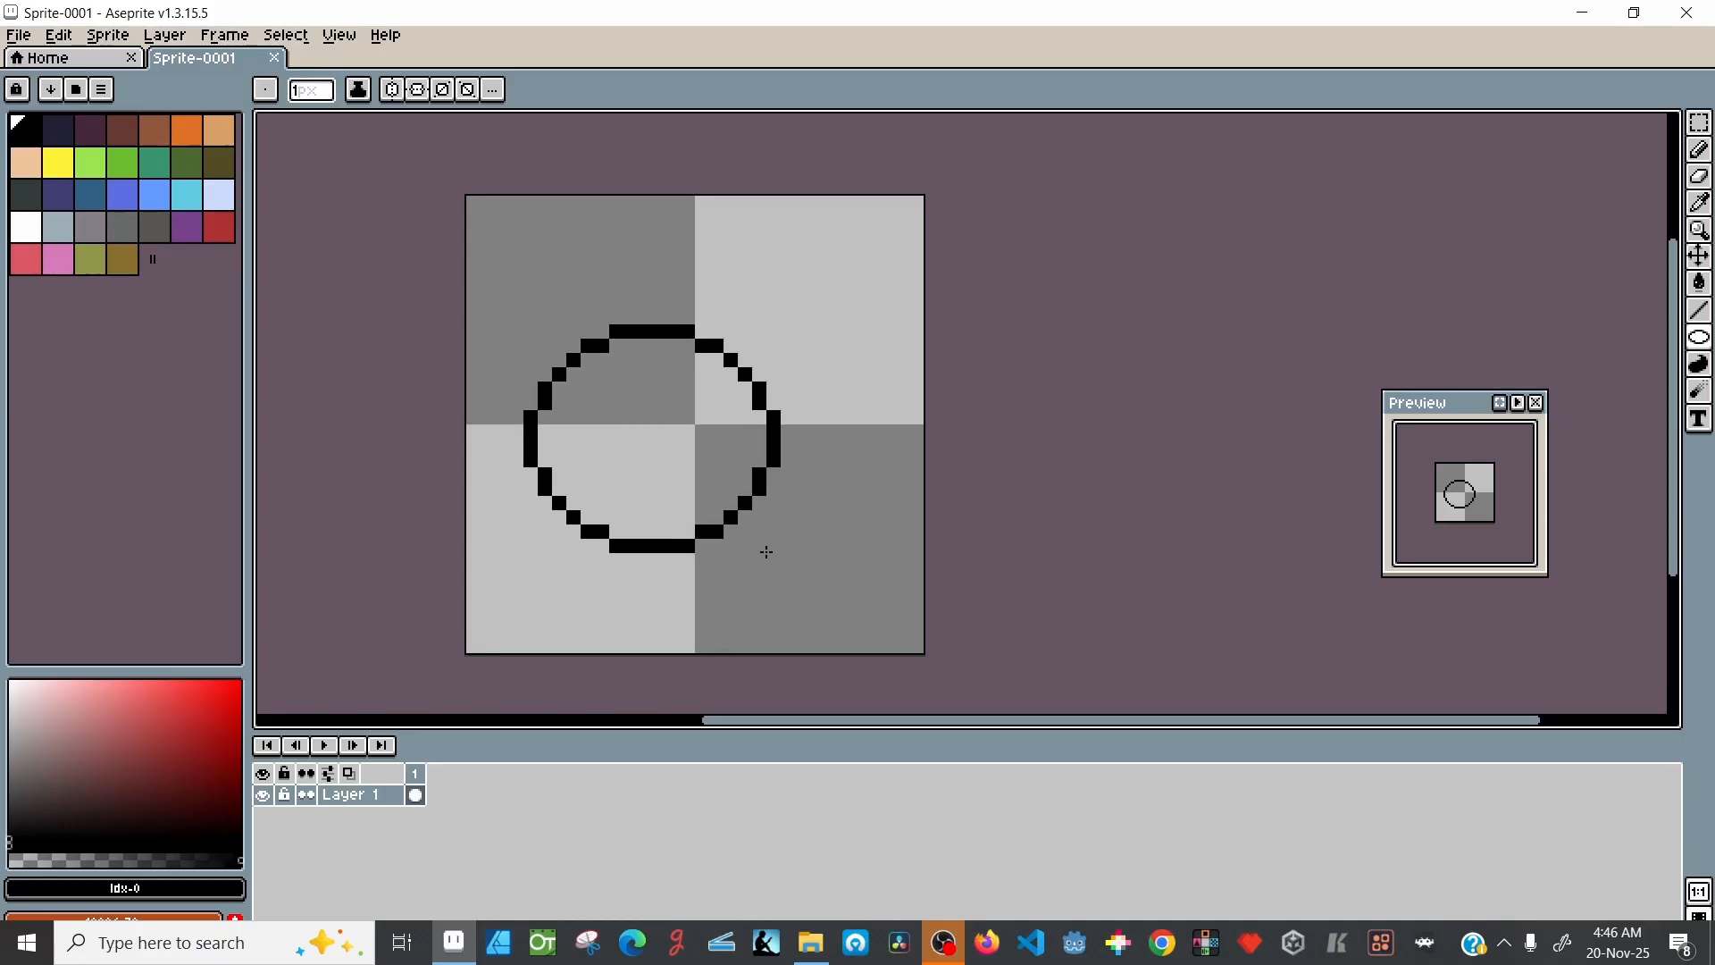
{"action": "left_click", "coordinate": [764, 548]}
{"action": "key", "text": "ctrl+z"}
{"action": "key", "text": "ctrl+z"}
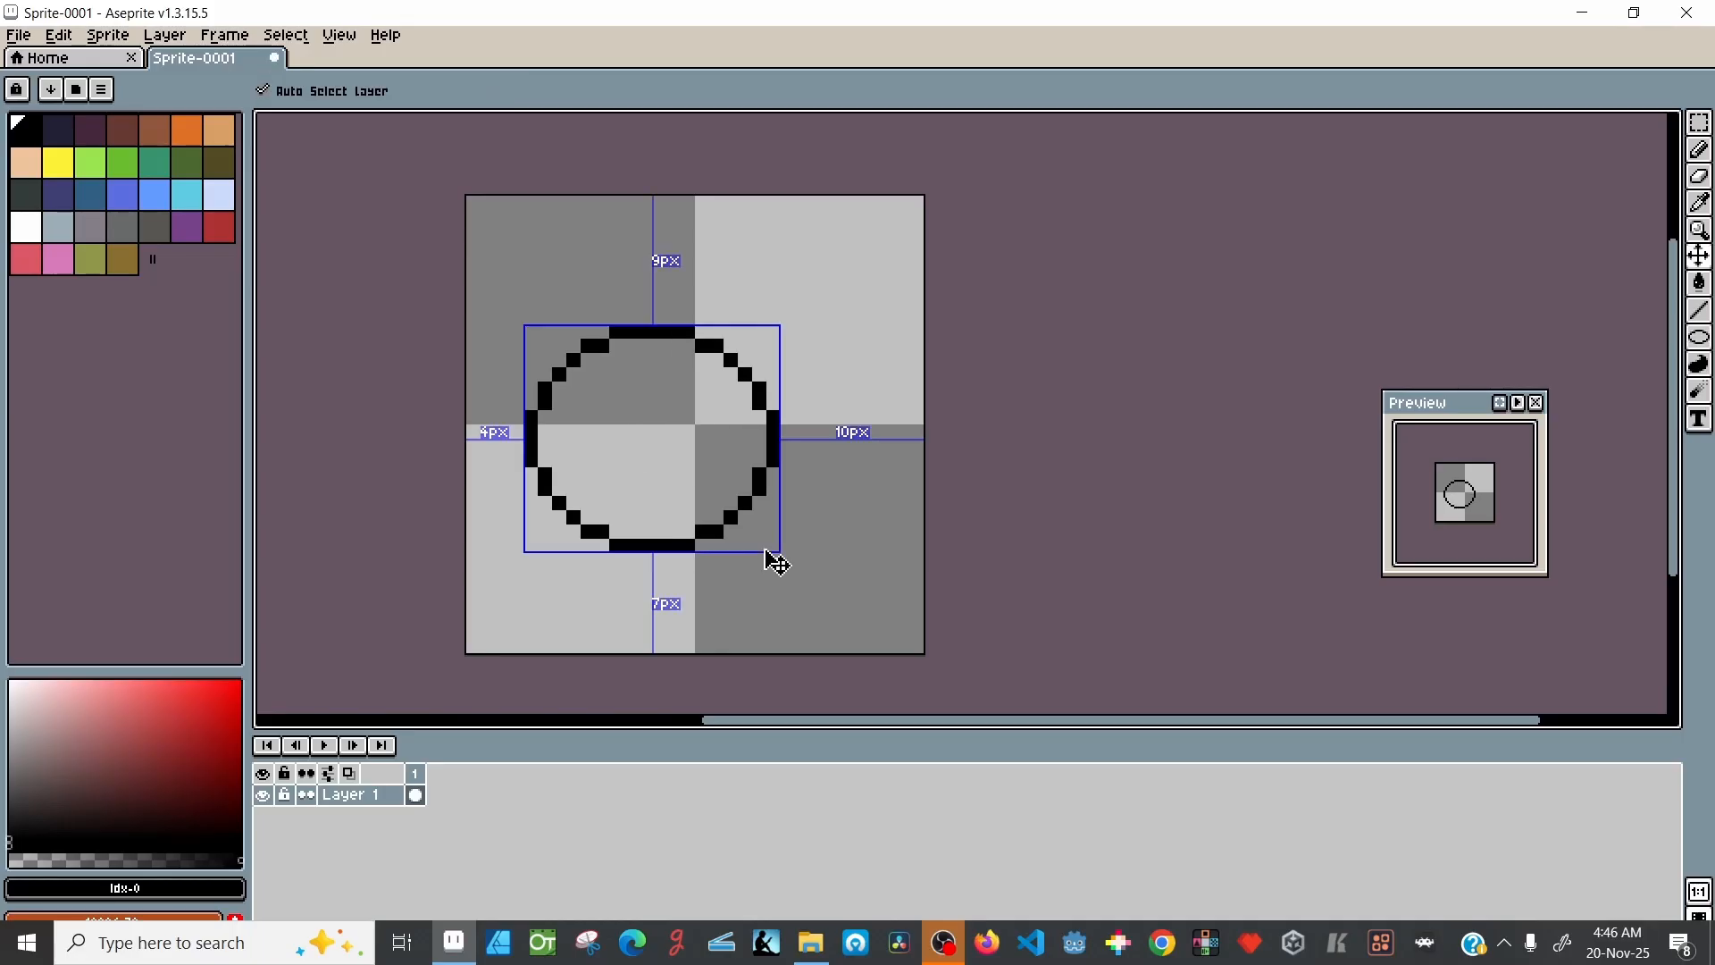
Step: Draw a black circle outline about 14 px in diameter, left of the canvas centre, with the Ellipse tool
{"action": "left_click_drag", "start_coordinate": [538, 355], "coordinate": [719, 536]}
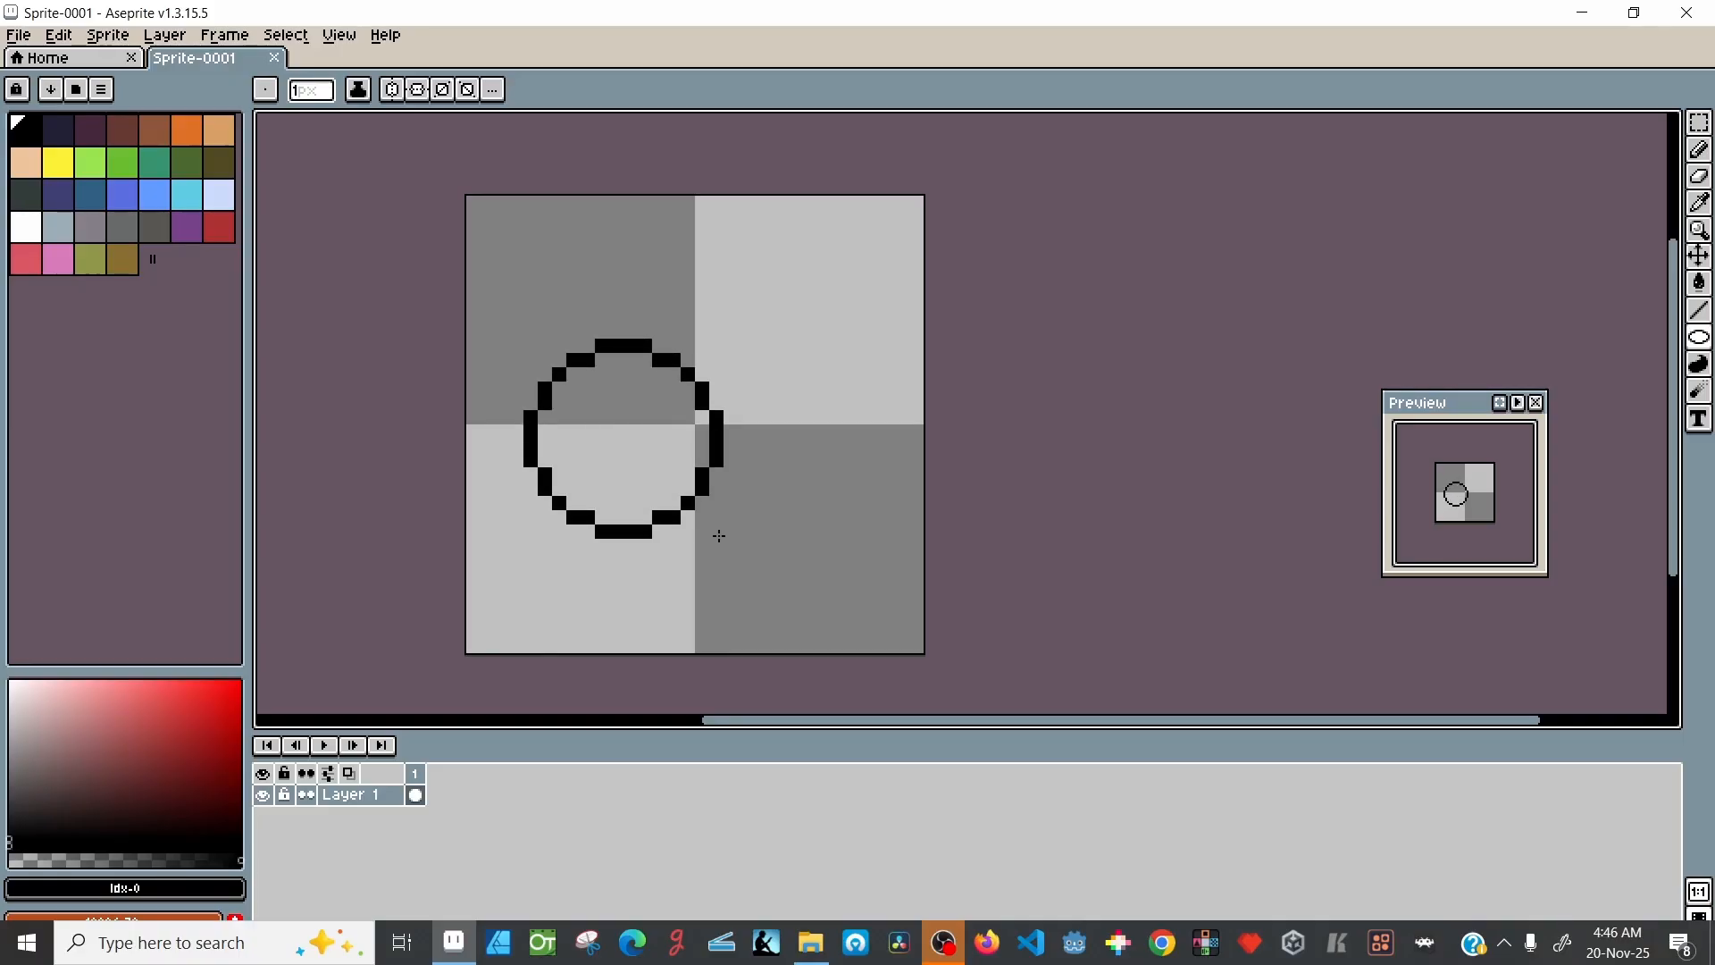
{"action": "left_click", "coordinate": [717, 533]}
Step: Hide Layer 1 and show it again to demonstrate layer visibility
{"action": "left_click", "coordinate": [262, 798]}
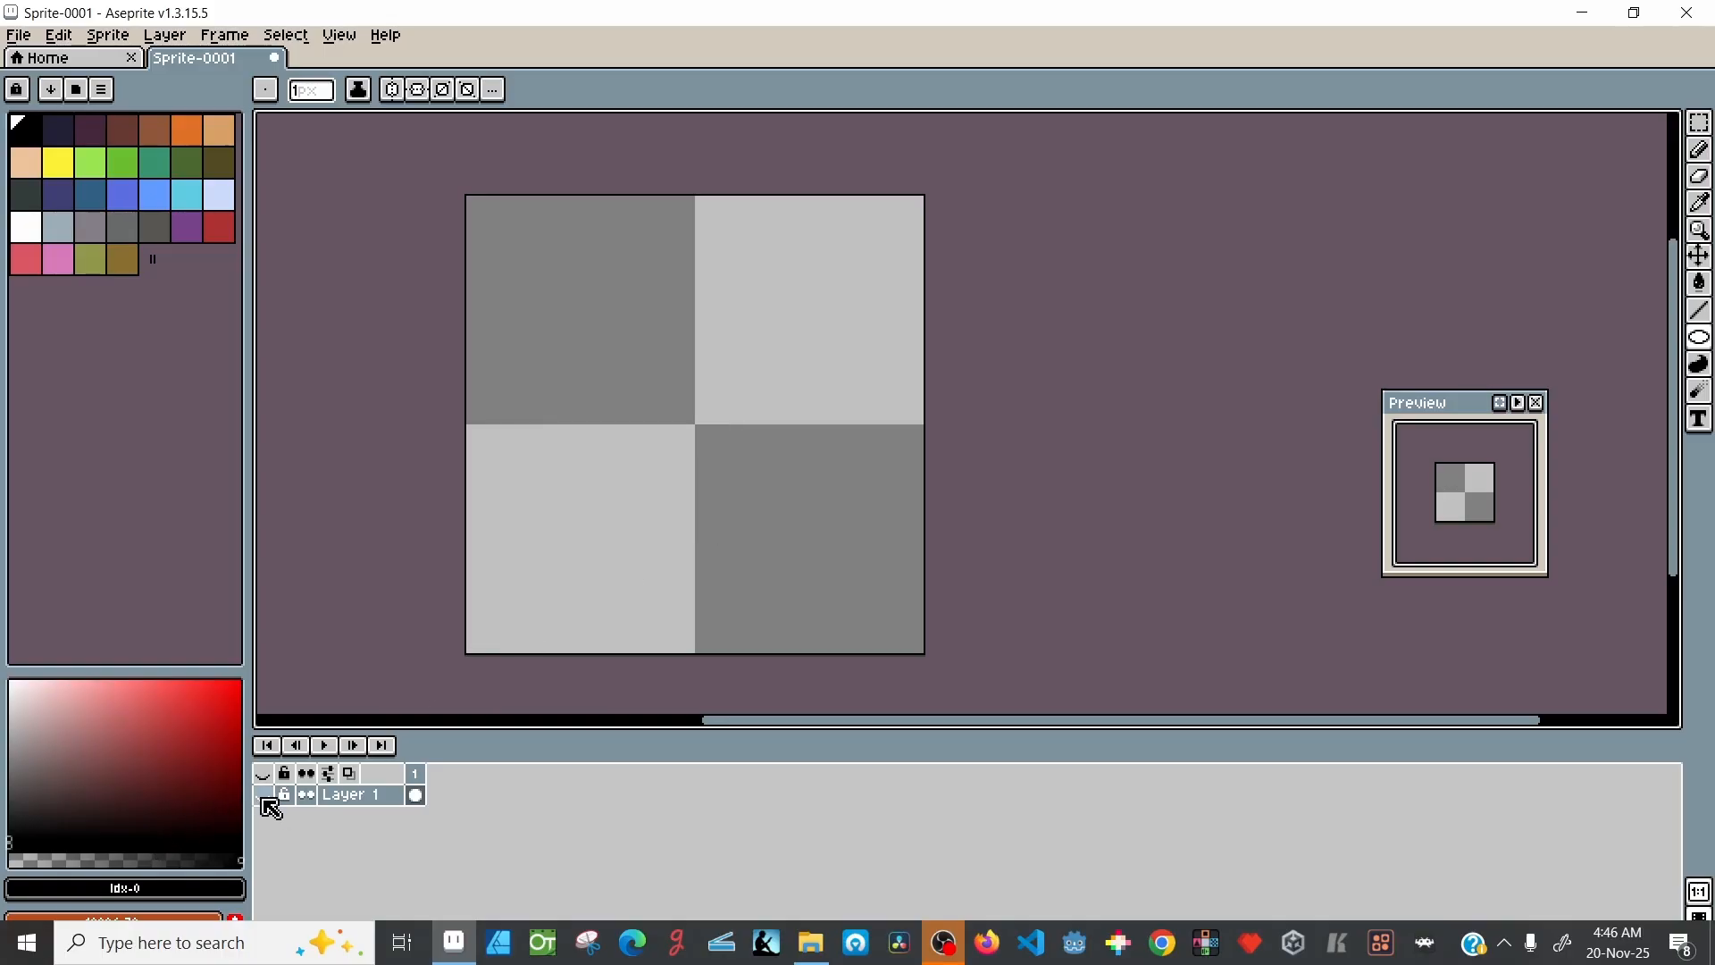
{"action": "left_click", "coordinate": [263, 797]}
{"action": "left_click", "coordinate": [263, 797]}
{"action": "left_click", "coordinate": [264, 798]}
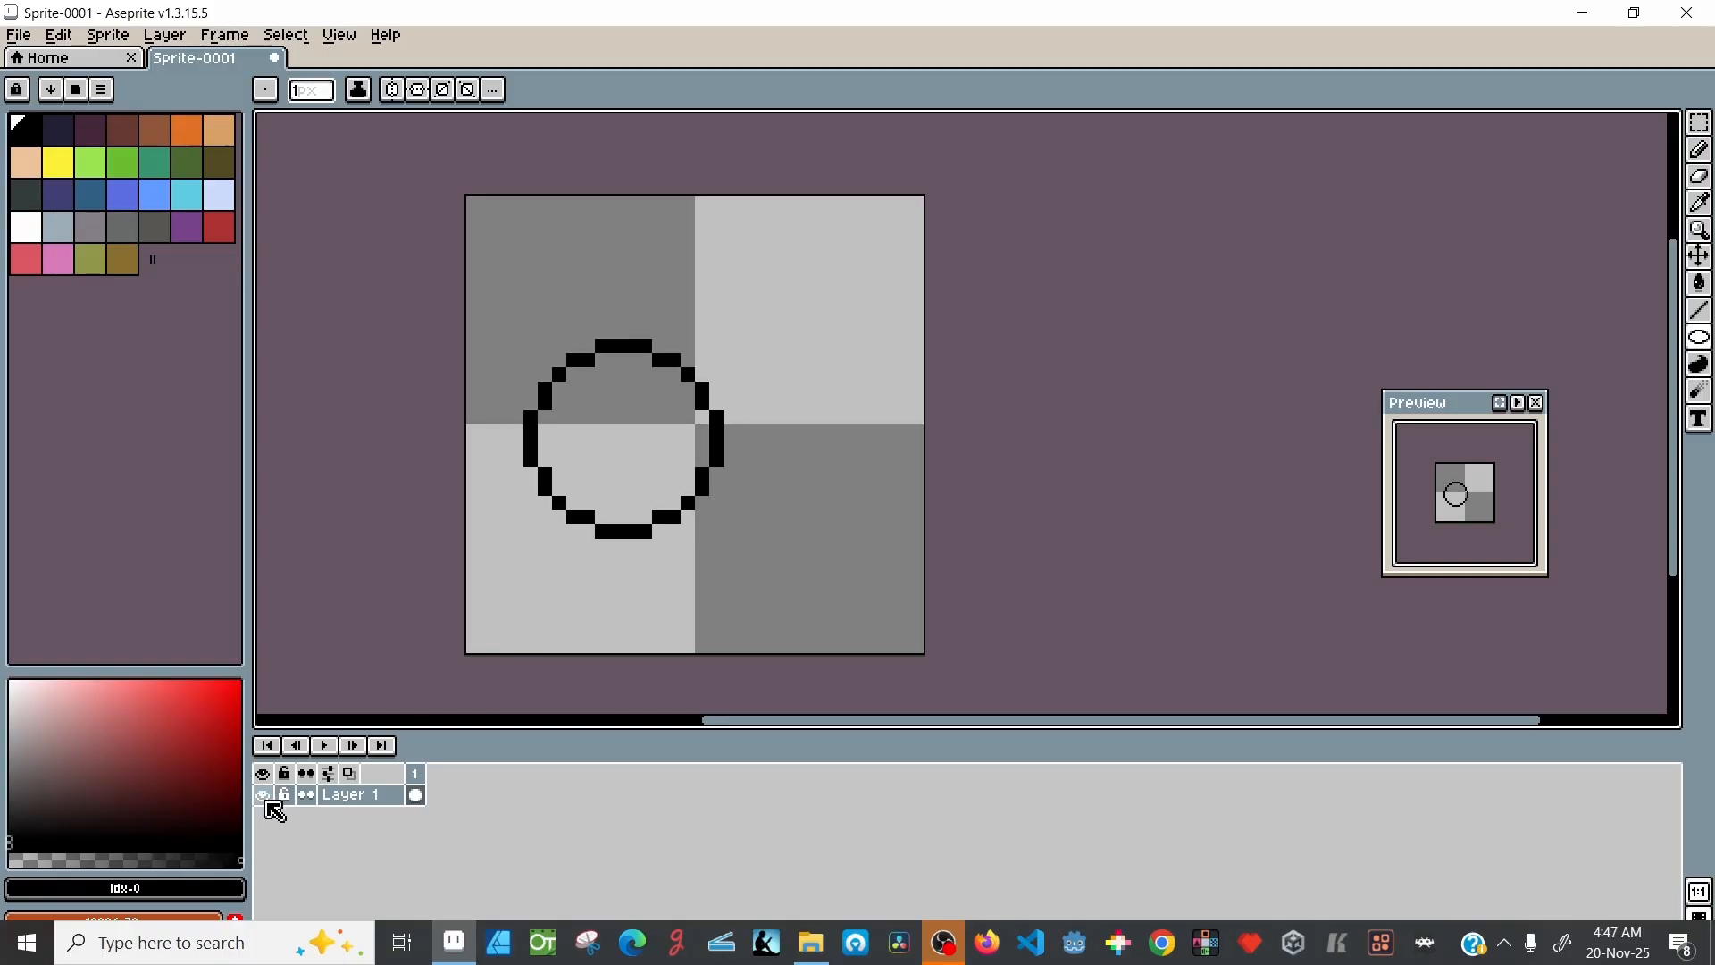
Step: Add a new layer above Layer 1 and hide Layer 1
{"action": "key", "text": "m"}
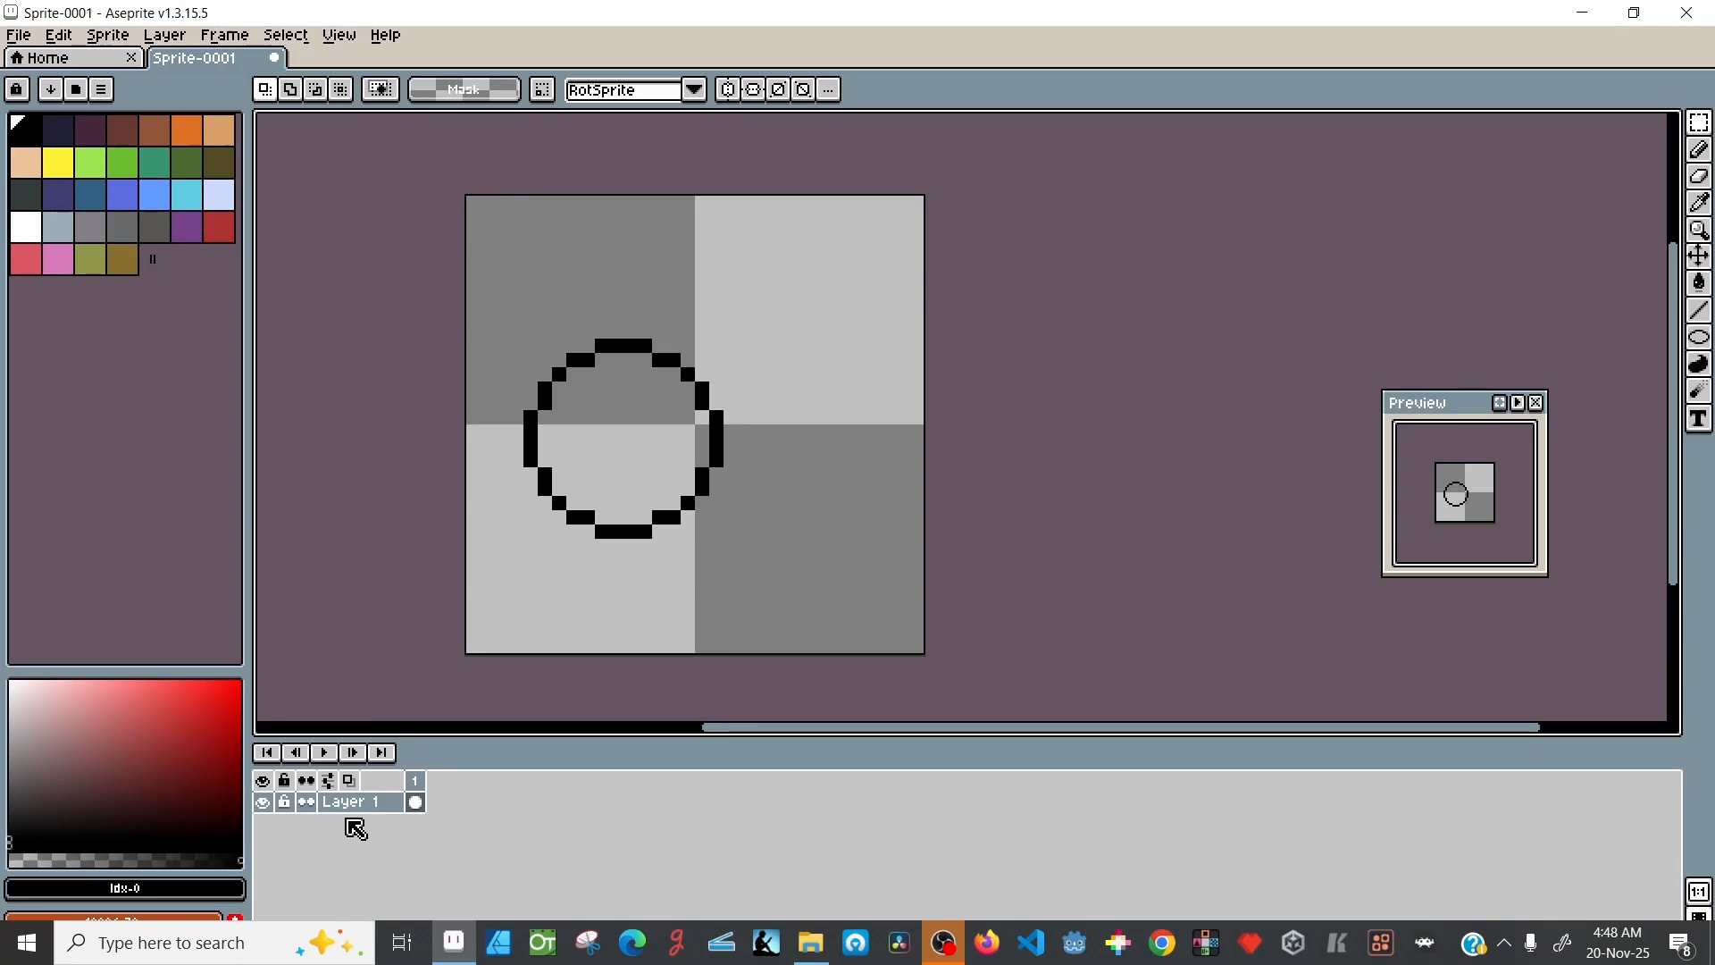
{"action": "key", "text": "shift+n"}
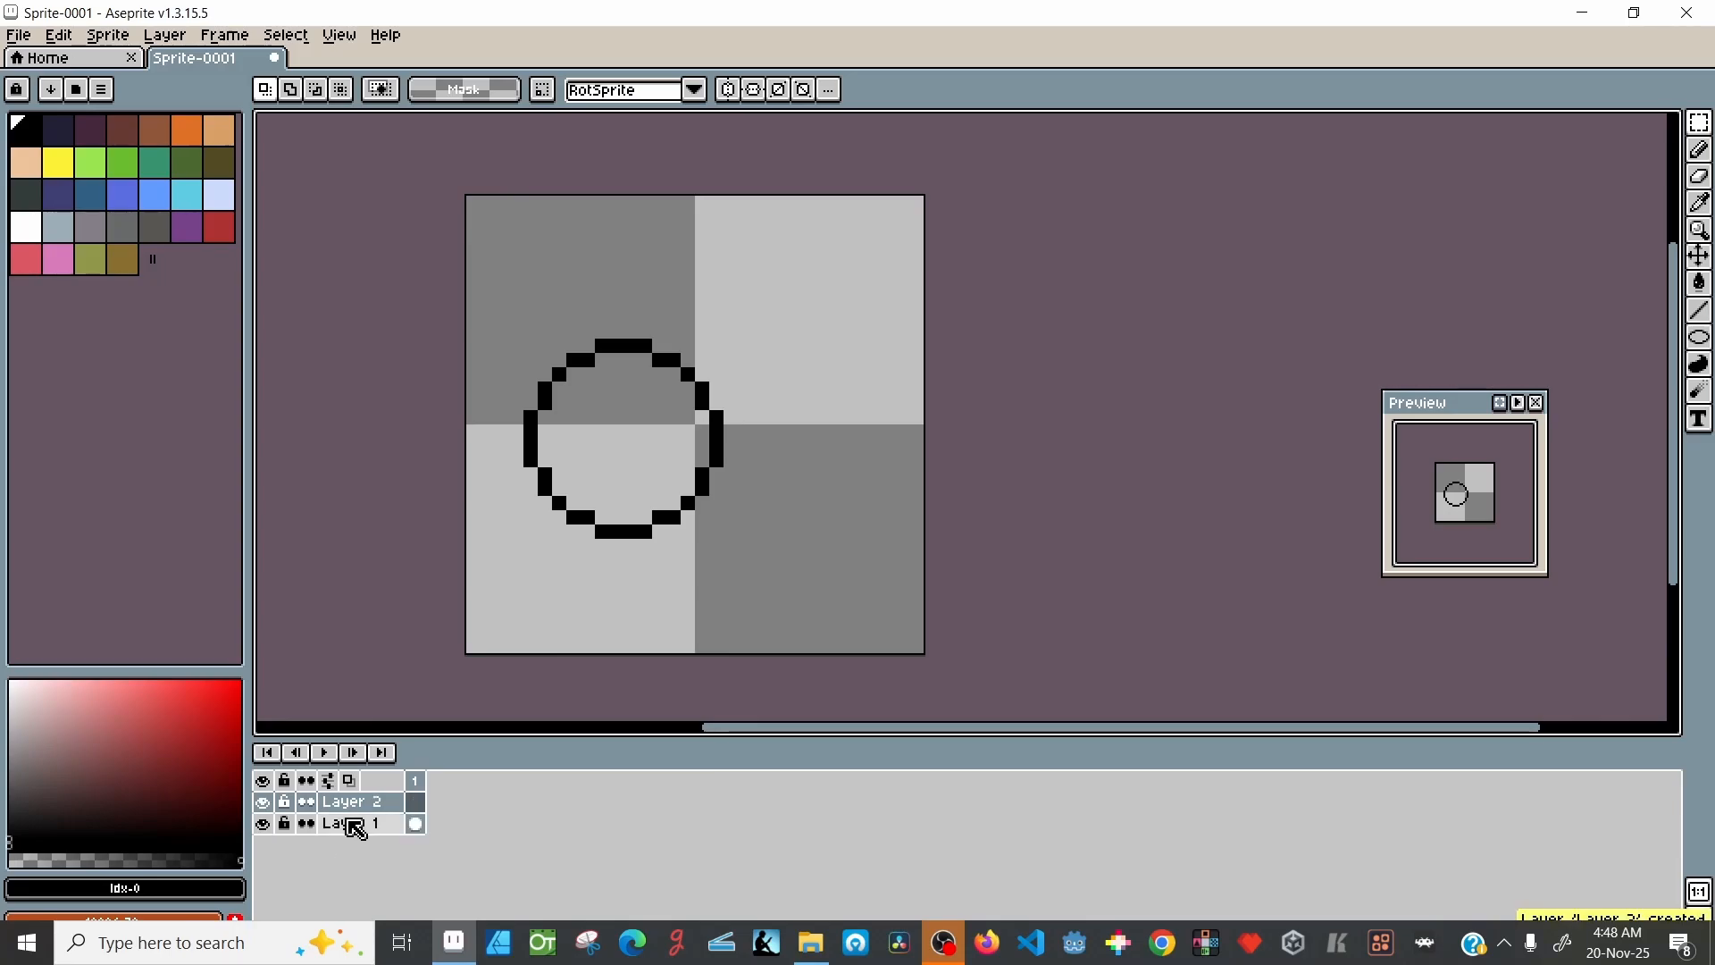
{"action": "left_click", "coordinate": [263, 822]}
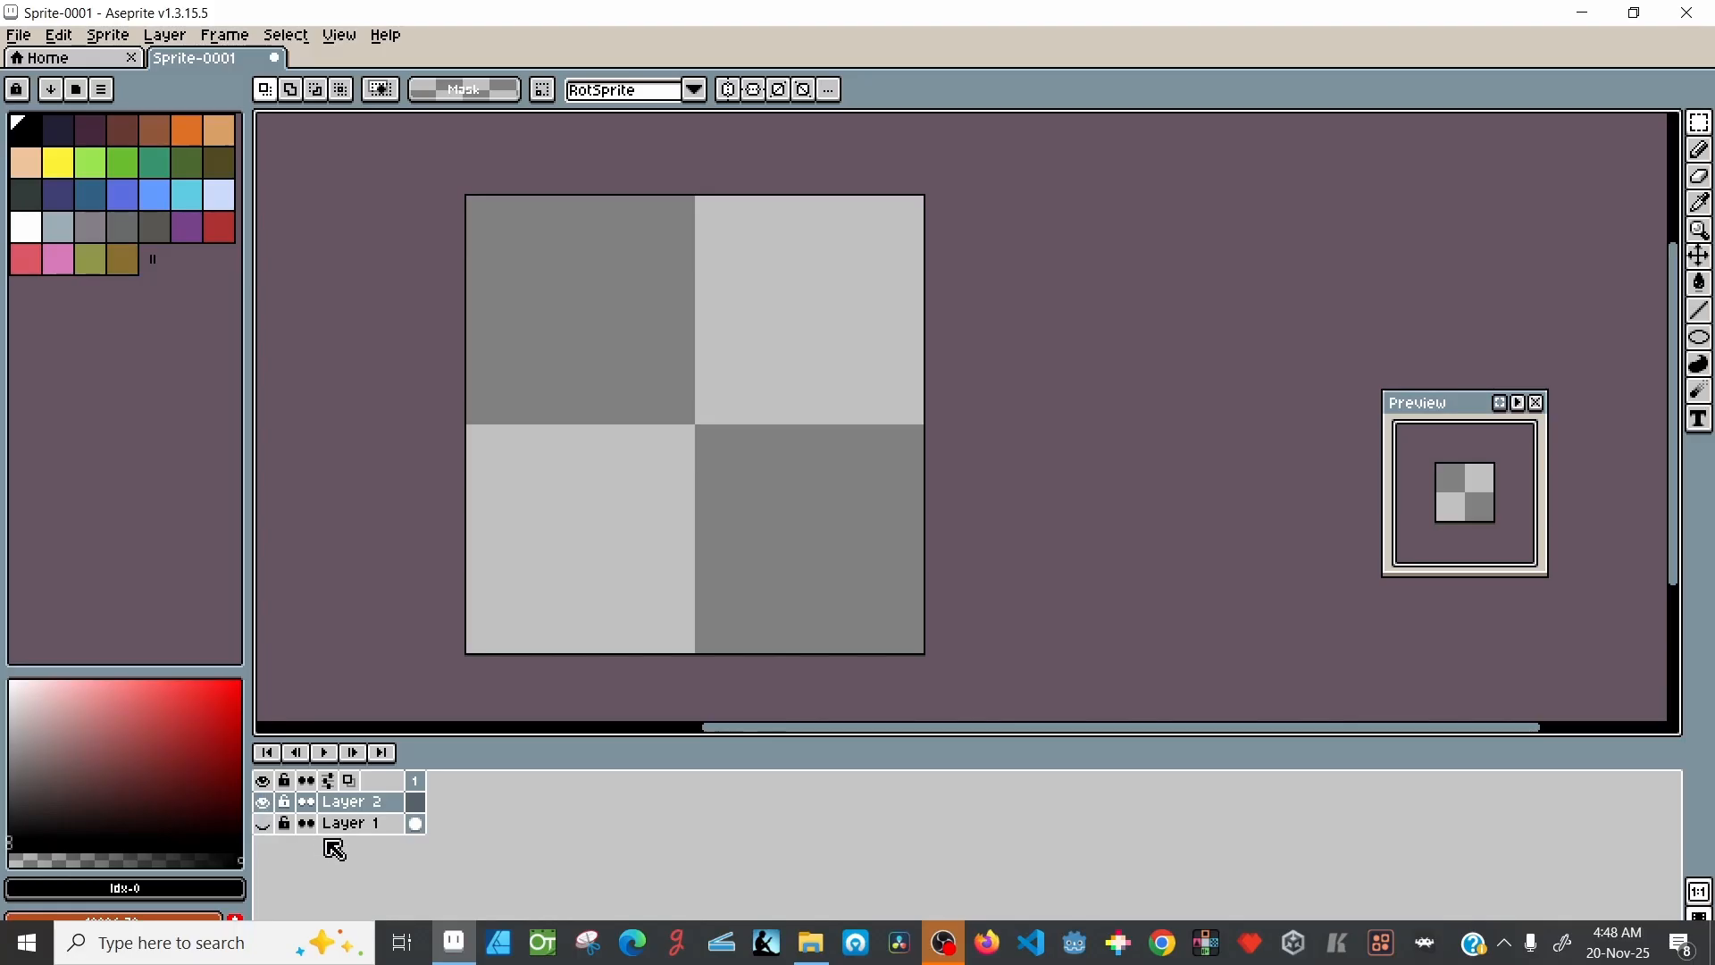
Step: Rename Layer 1 as cherry and make it visible again
{"action": "left_click", "coordinate": [357, 824]}
{"action": "double_click", "coordinate": [365, 826]}
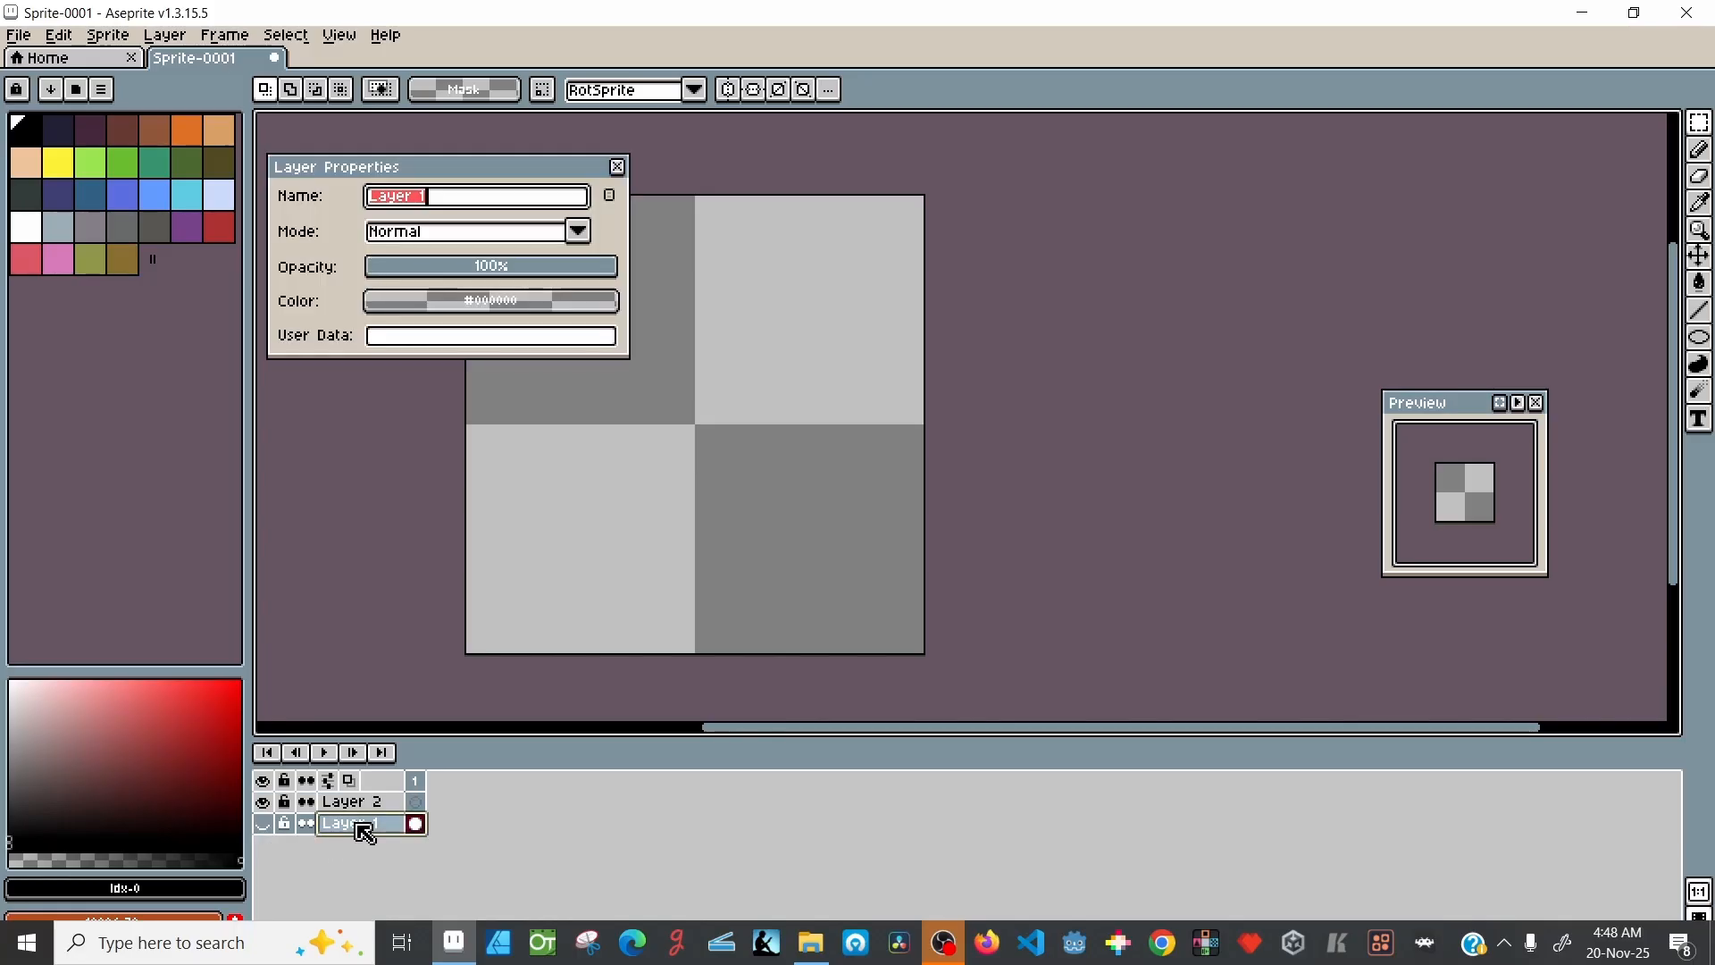
{"action": "type", "text": "Cherry"}
{"action": "key", "text": "Return"}
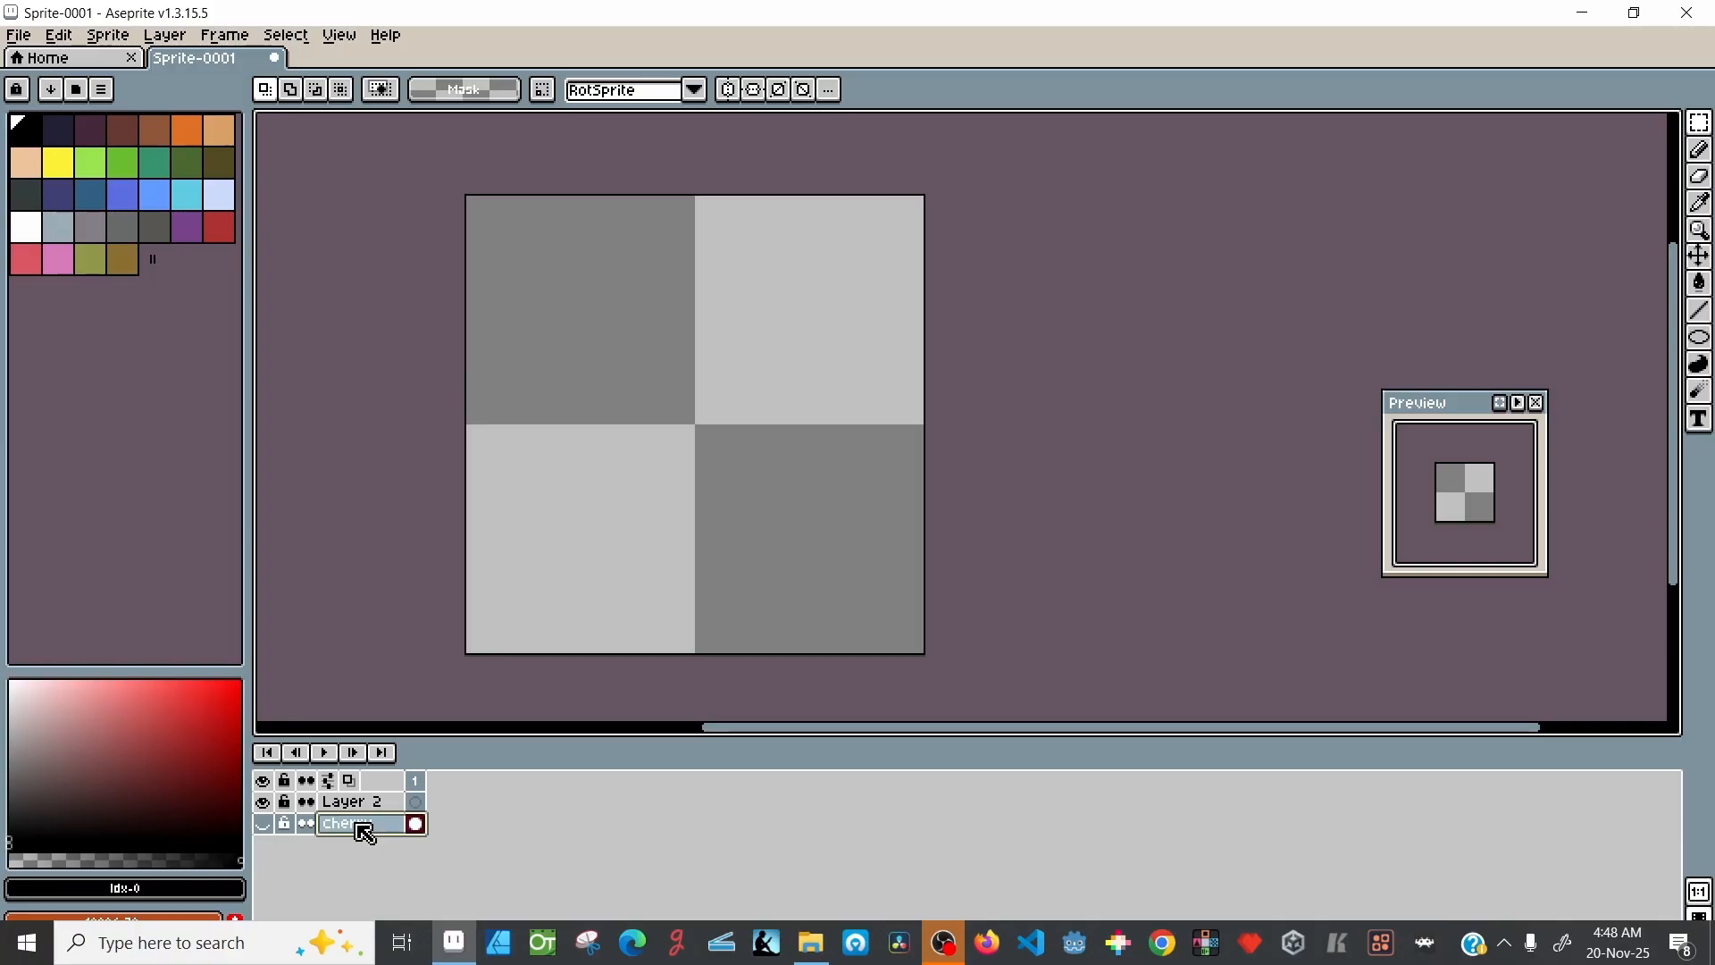
{"action": "left_click", "coordinate": [263, 824]}
Step: Rename Layer 2 as cherry2
{"action": "left_click", "coordinate": [361, 804]}
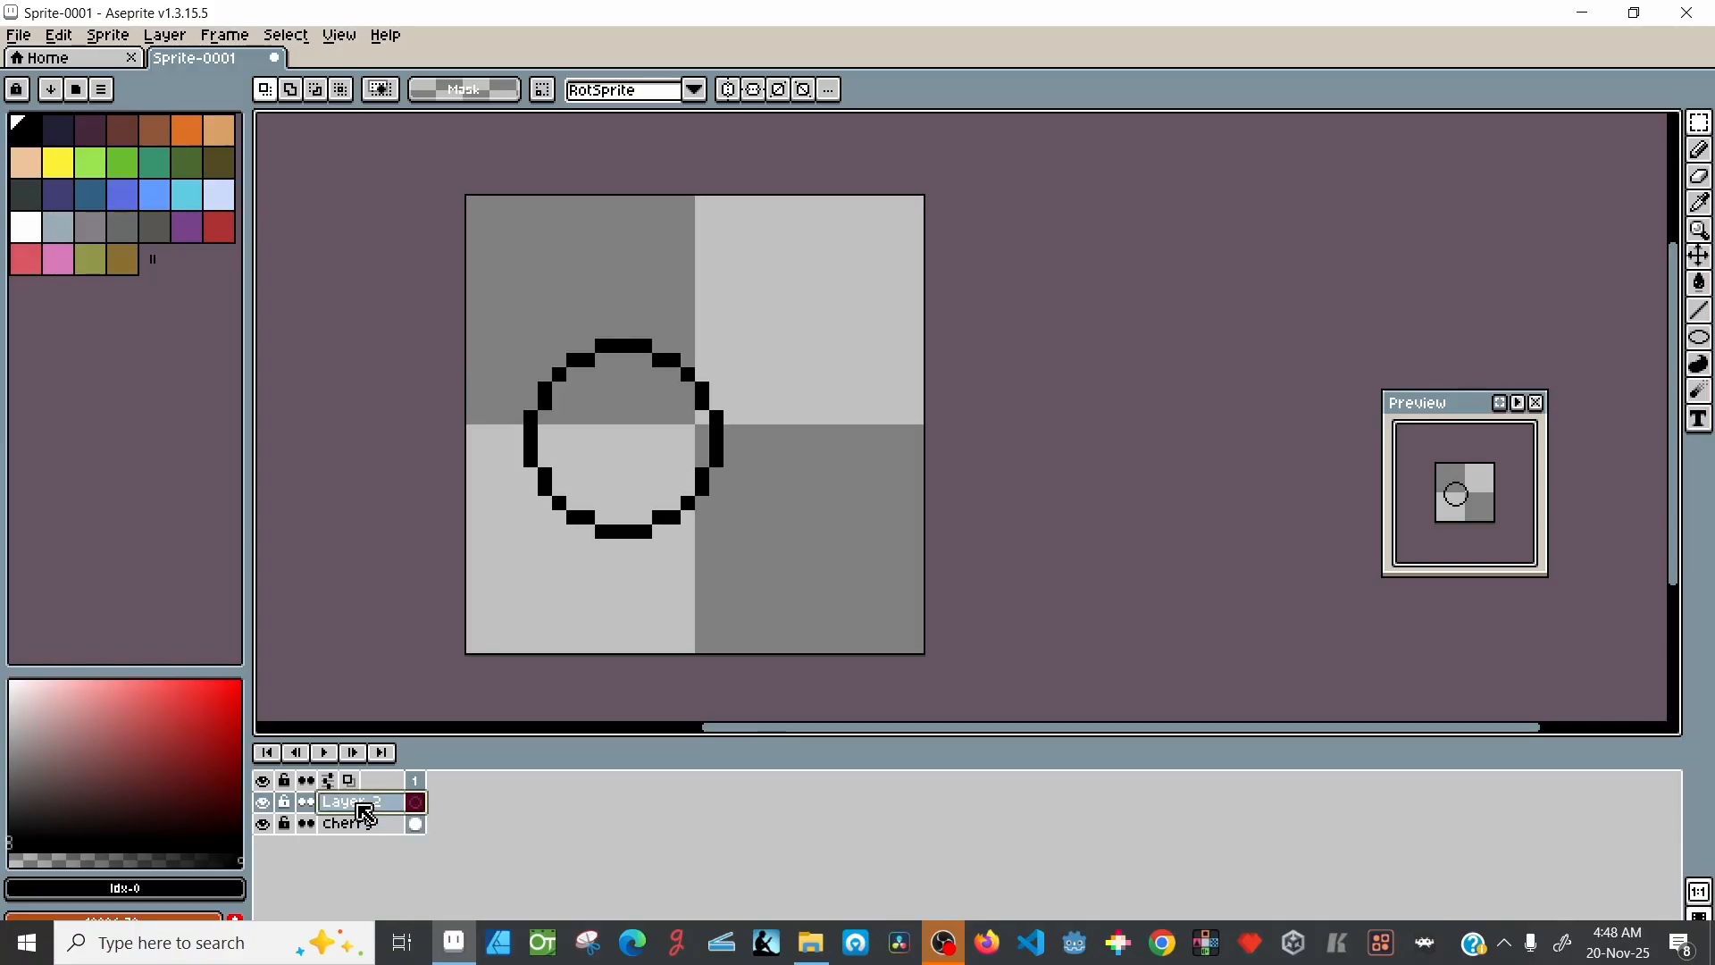
{"action": "double_click", "coordinate": [365, 804]}
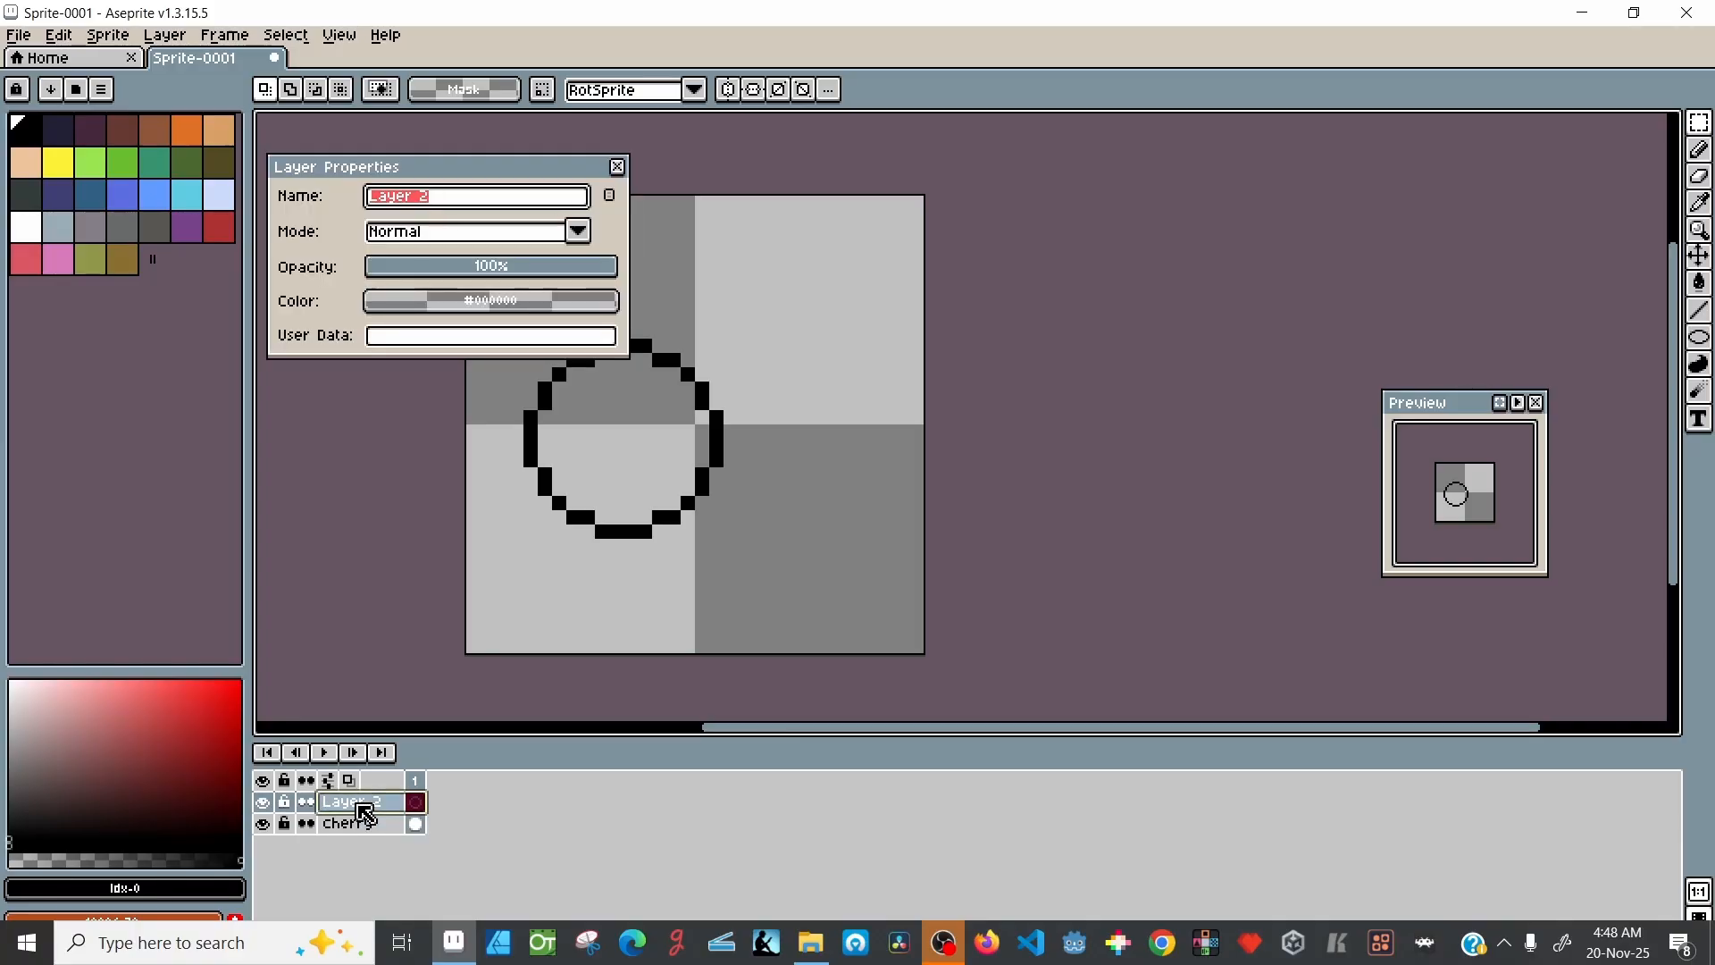
{"action": "type", "text": "Cherry2"}
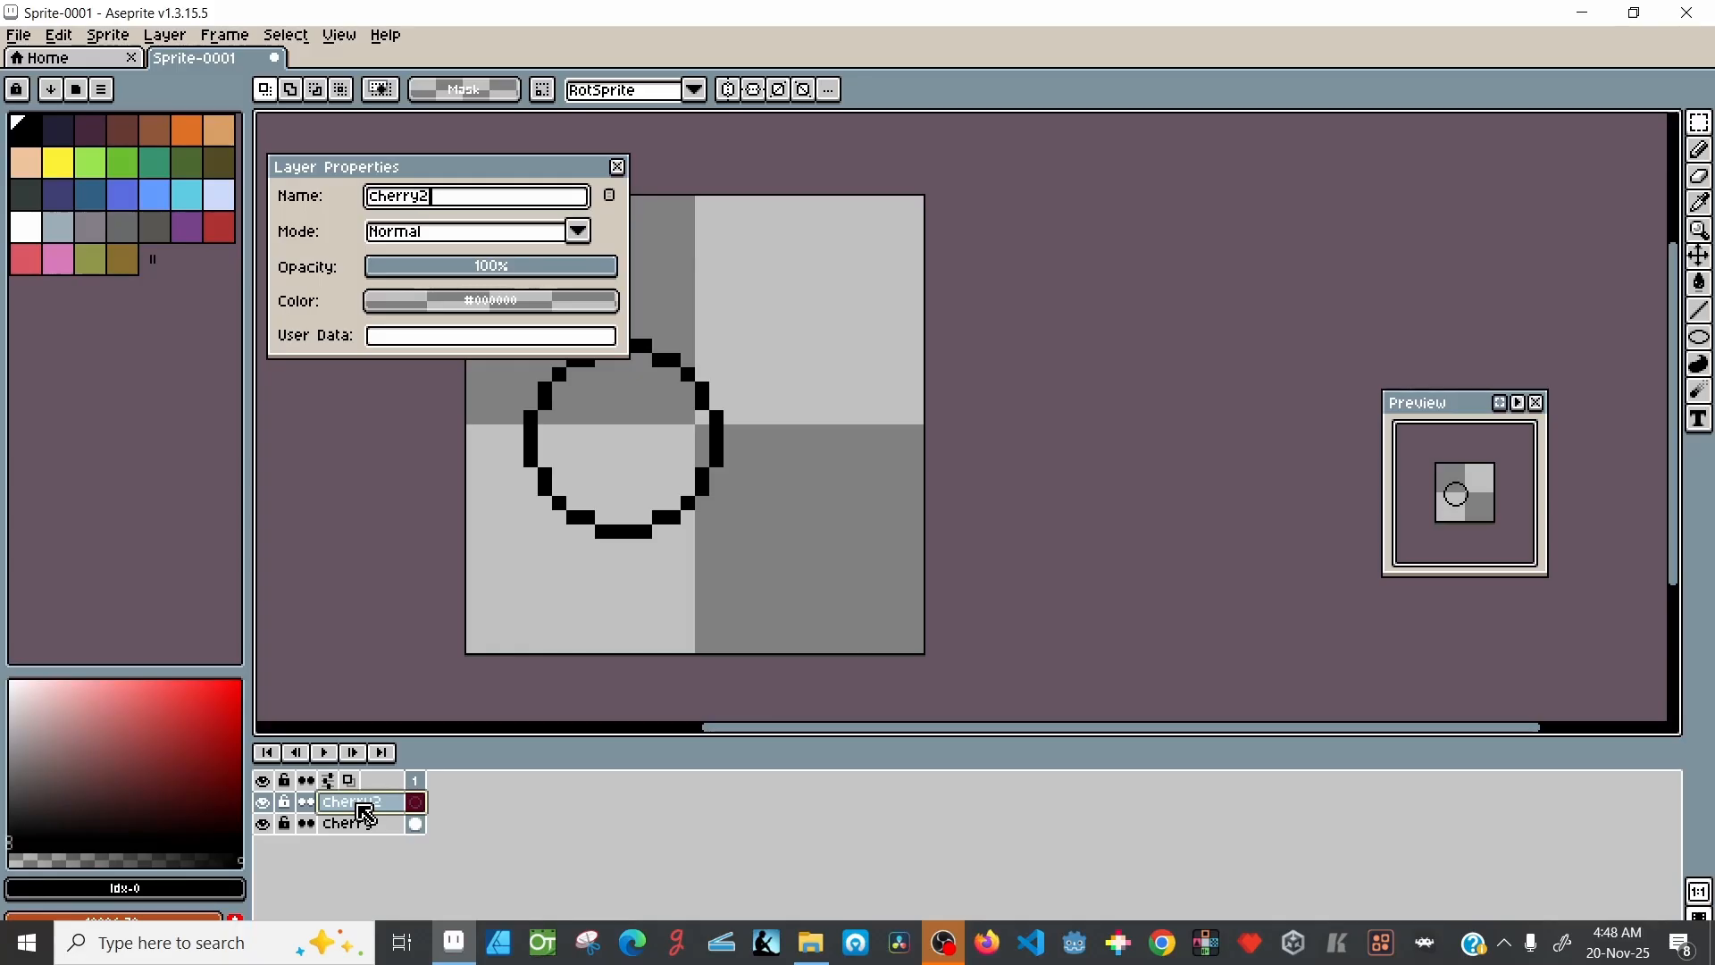
{"action": "key", "text": "Return"}
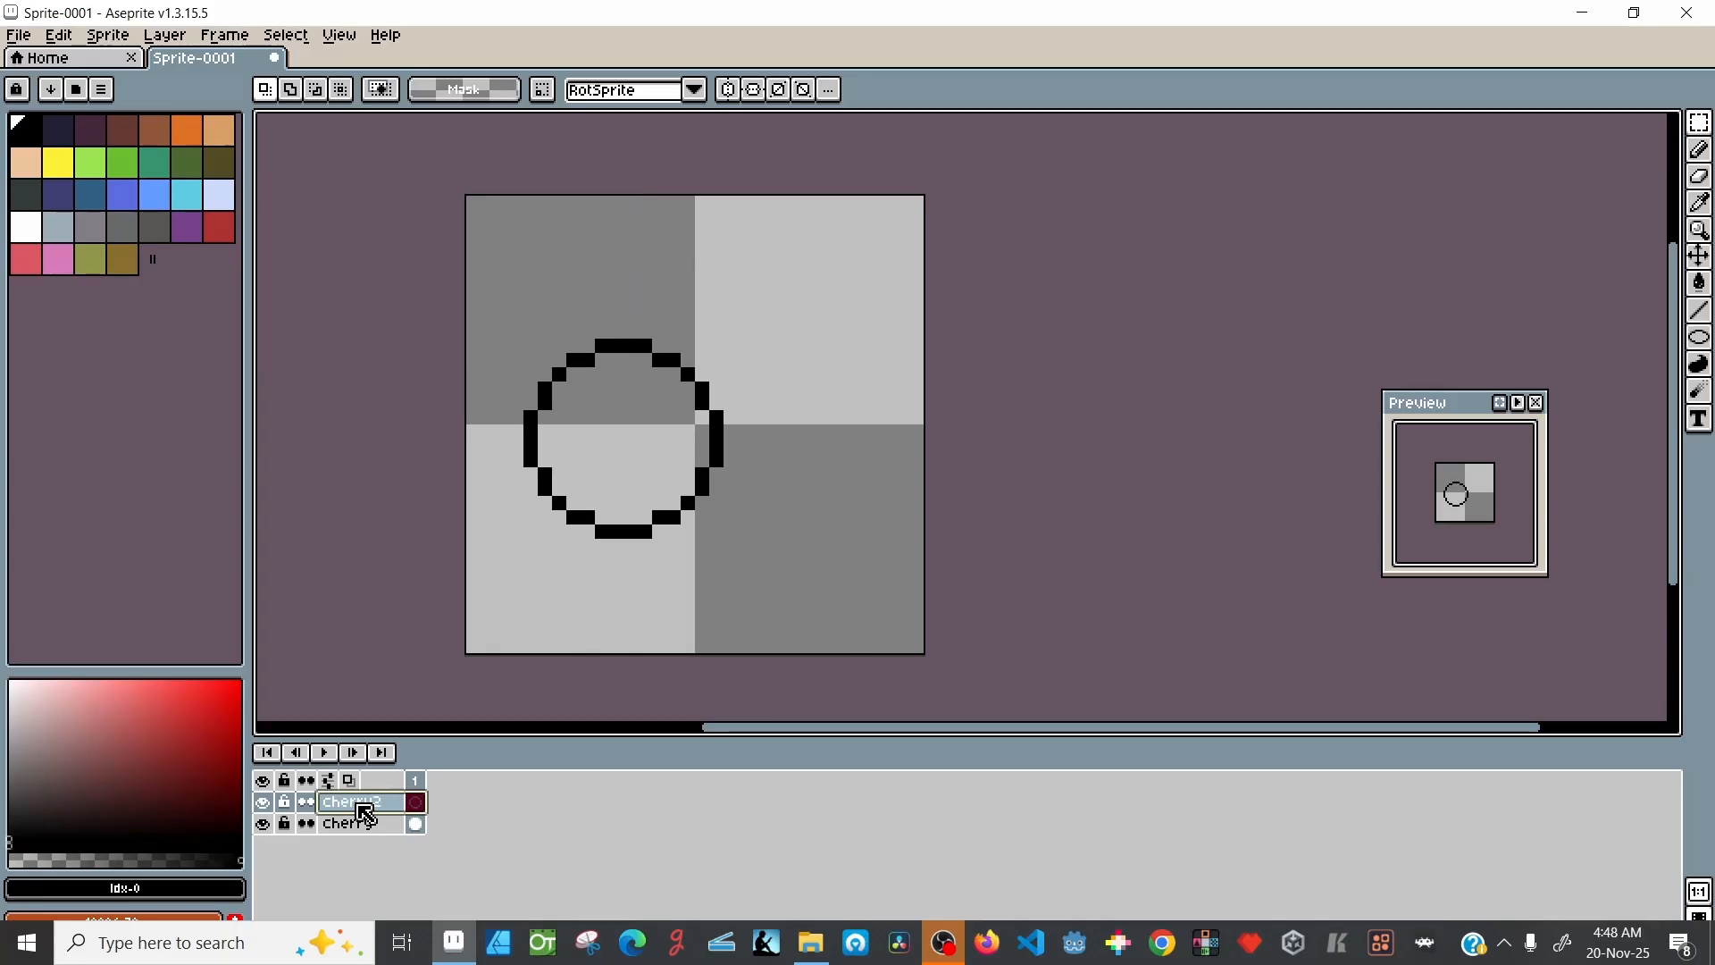
Step: With cherry2 hidden, enclose the circle on the cherry layer in a 17 × 16 px rectangular marquee and copy it
{"action": "left_click", "coordinate": [262, 801]}
{"action": "left_click", "coordinate": [357, 823]}
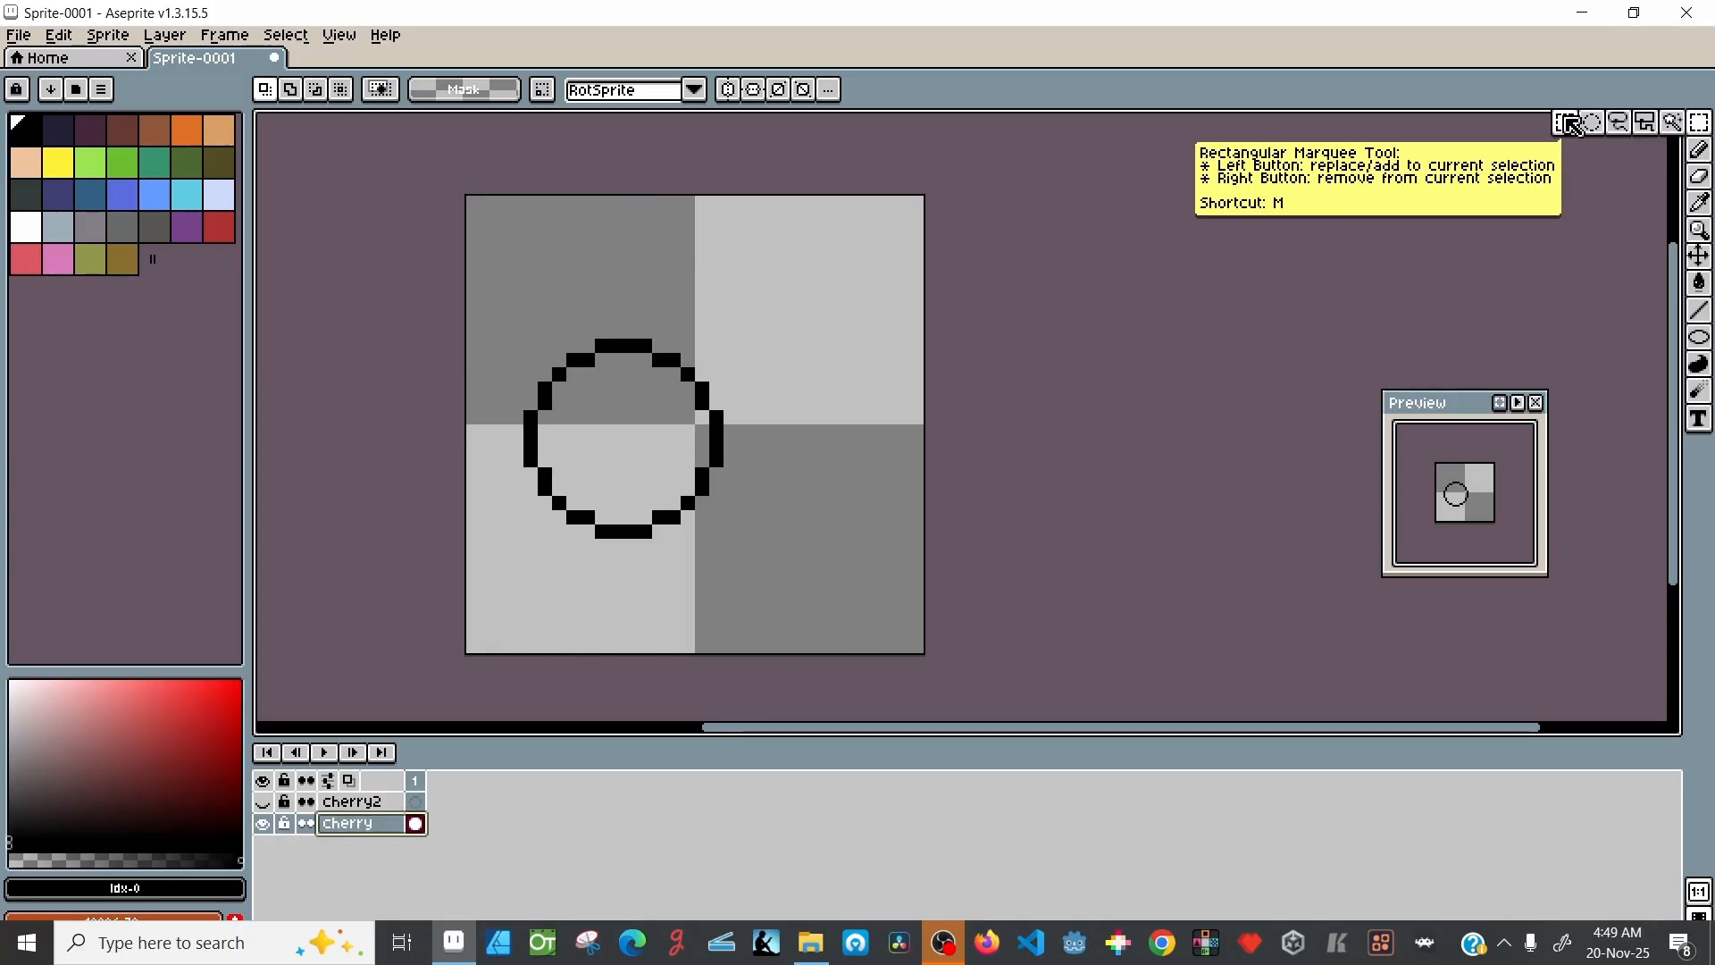
{"action": "left_click", "coordinate": [1567, 124]}
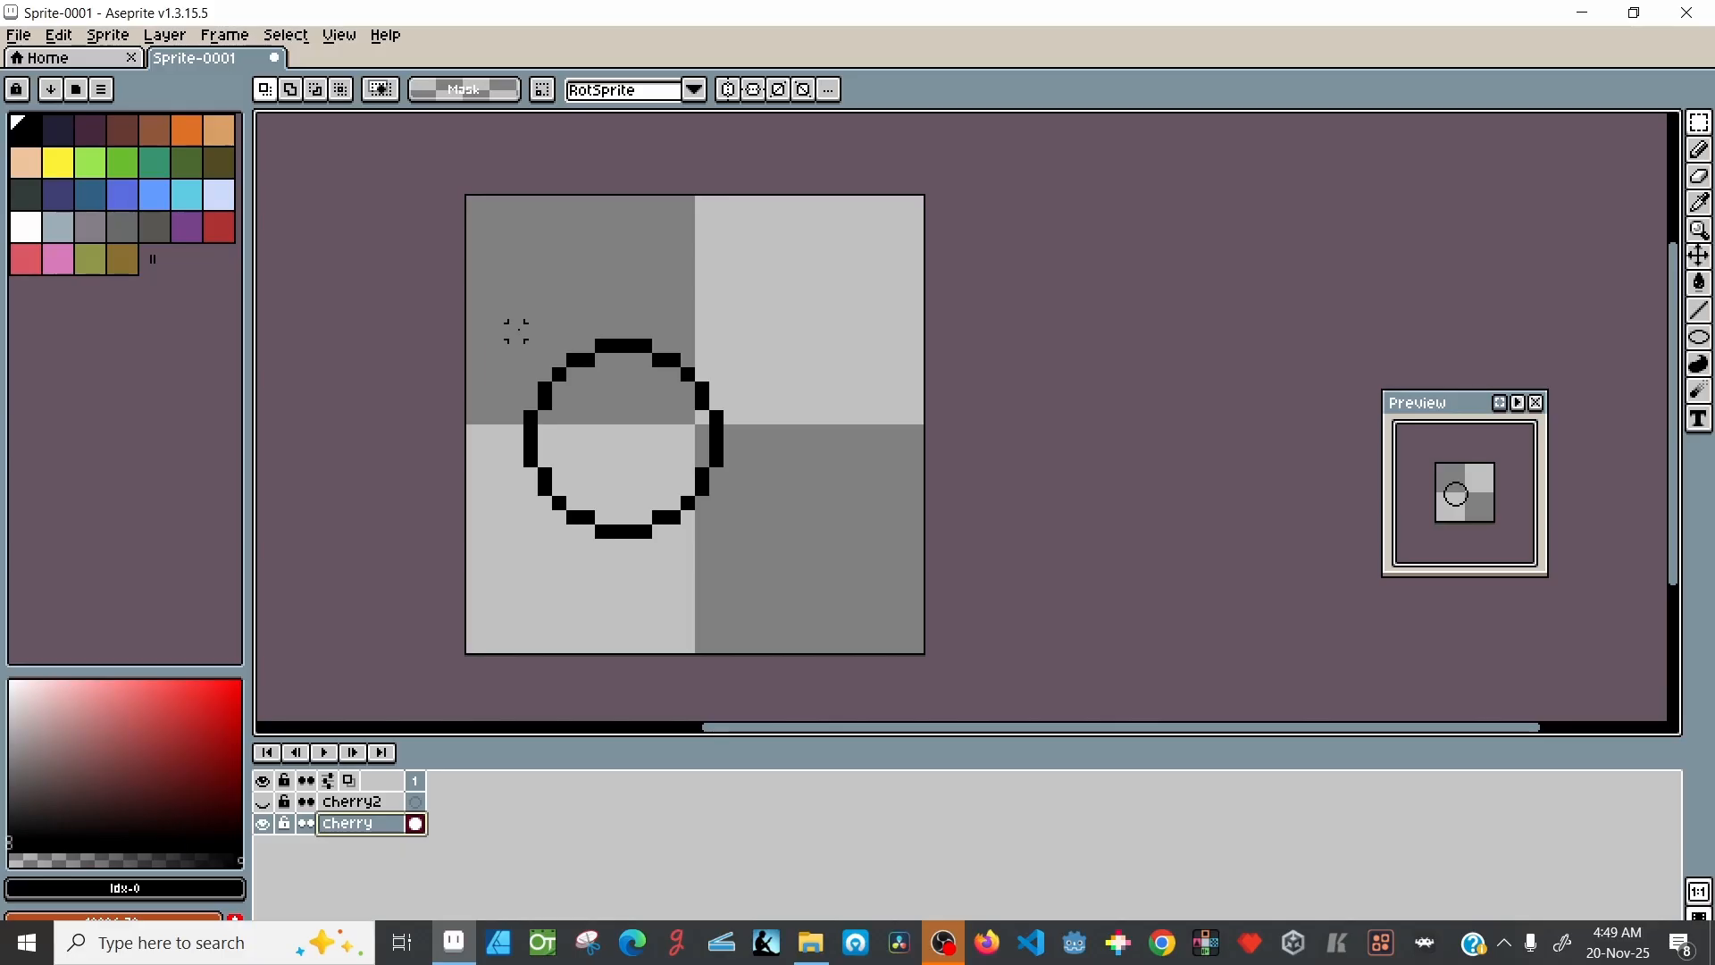
{"action": "left_click_drag", "start_coordinate": [517, 331], "coordinate": [750, 555]}
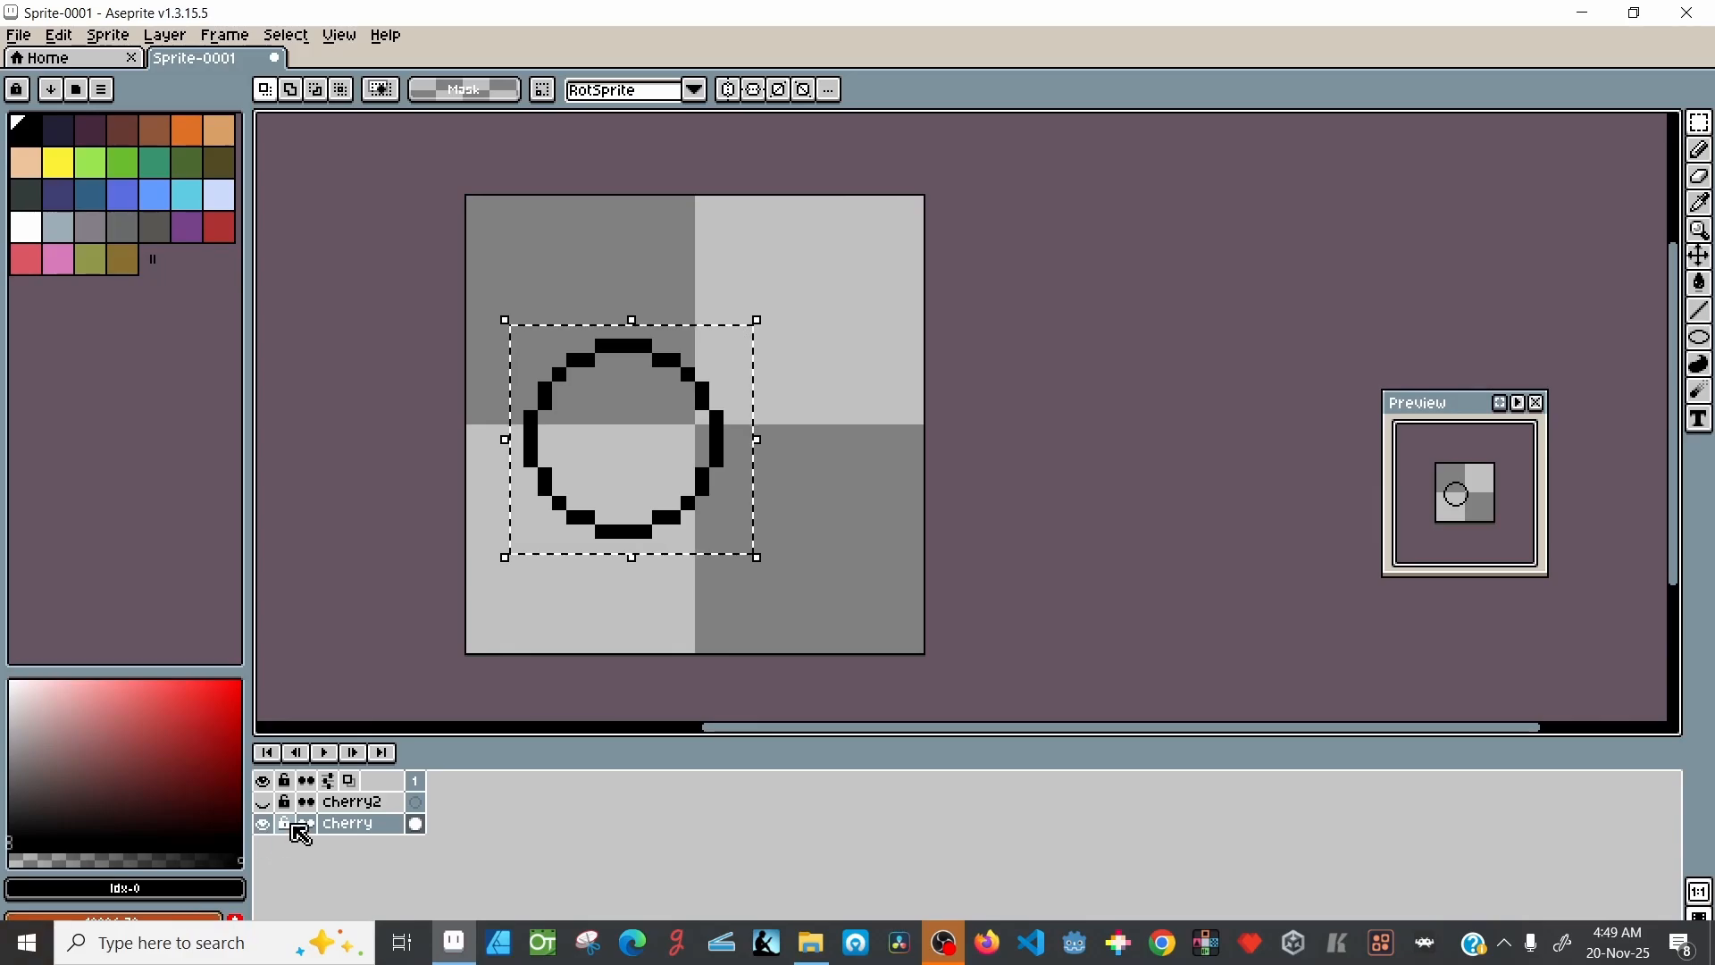
Step: Paste the copied circle onto the cherry2 layer while cherry is hidden, and leave both layers visible
{"action": "left_click", "coordinate": [262, 822]}
{"action": "left_click", "coordinate": [338, 809]}
{"action": "left_click", "coordinate": [263, 801]}
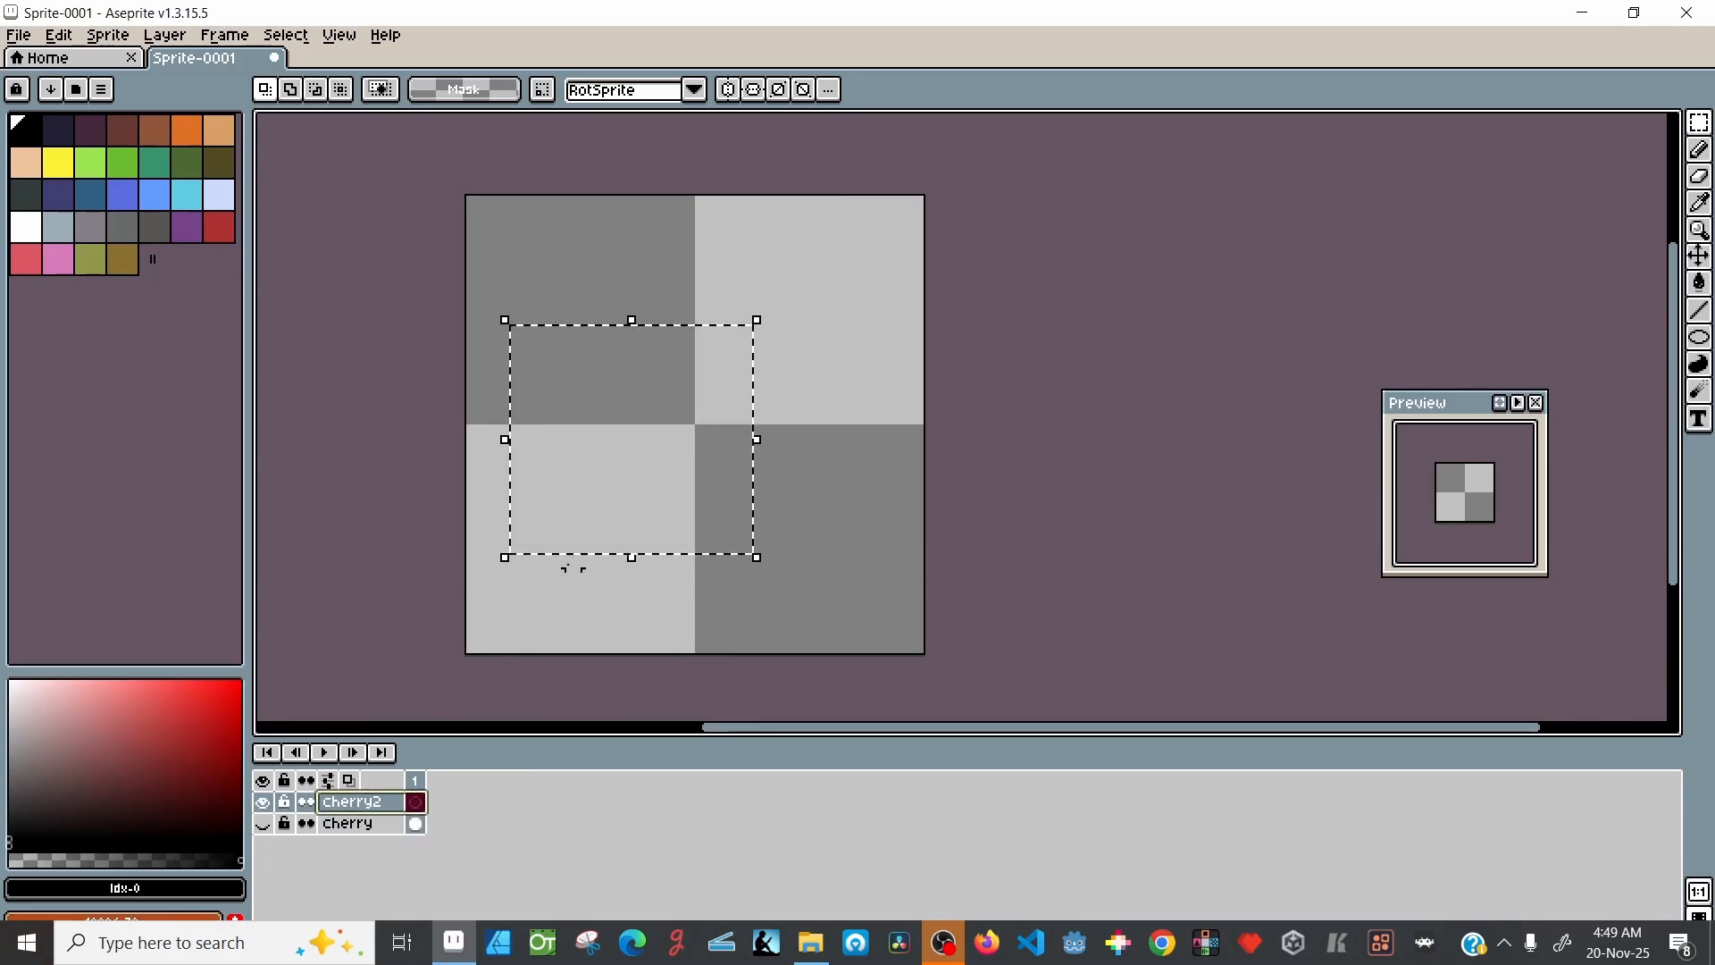
{"action": "key", "text": "ctrl+v"}
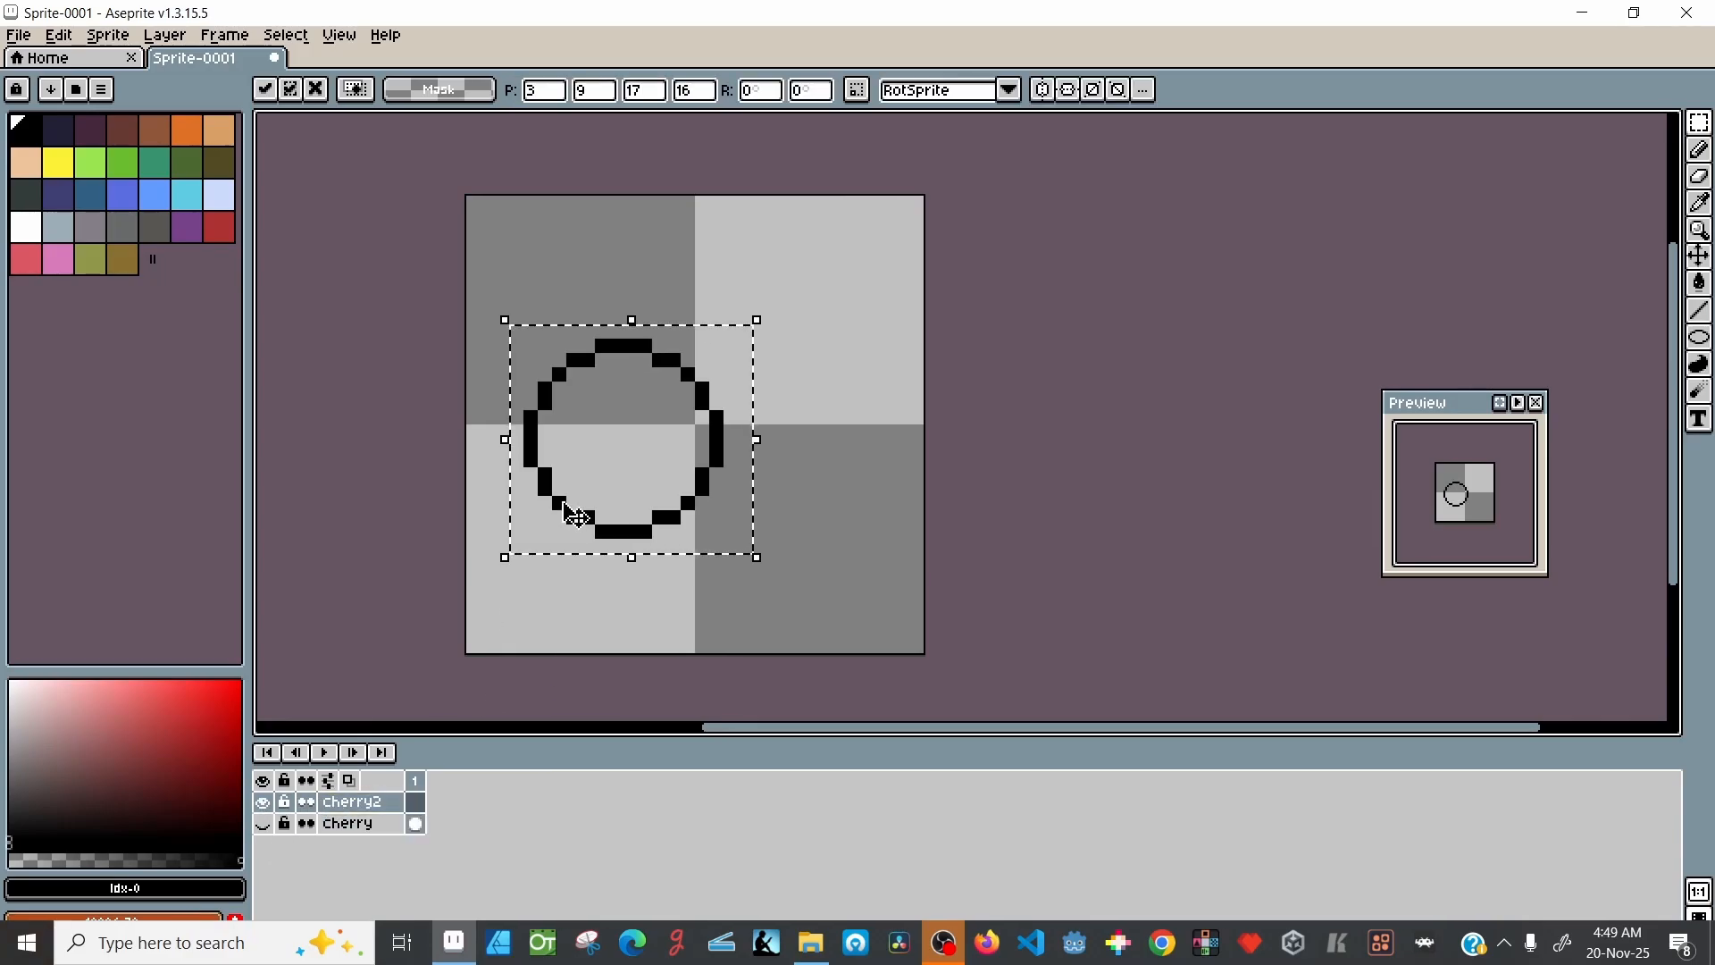
{"action": "left_click", "coordinate": [263, 823]}
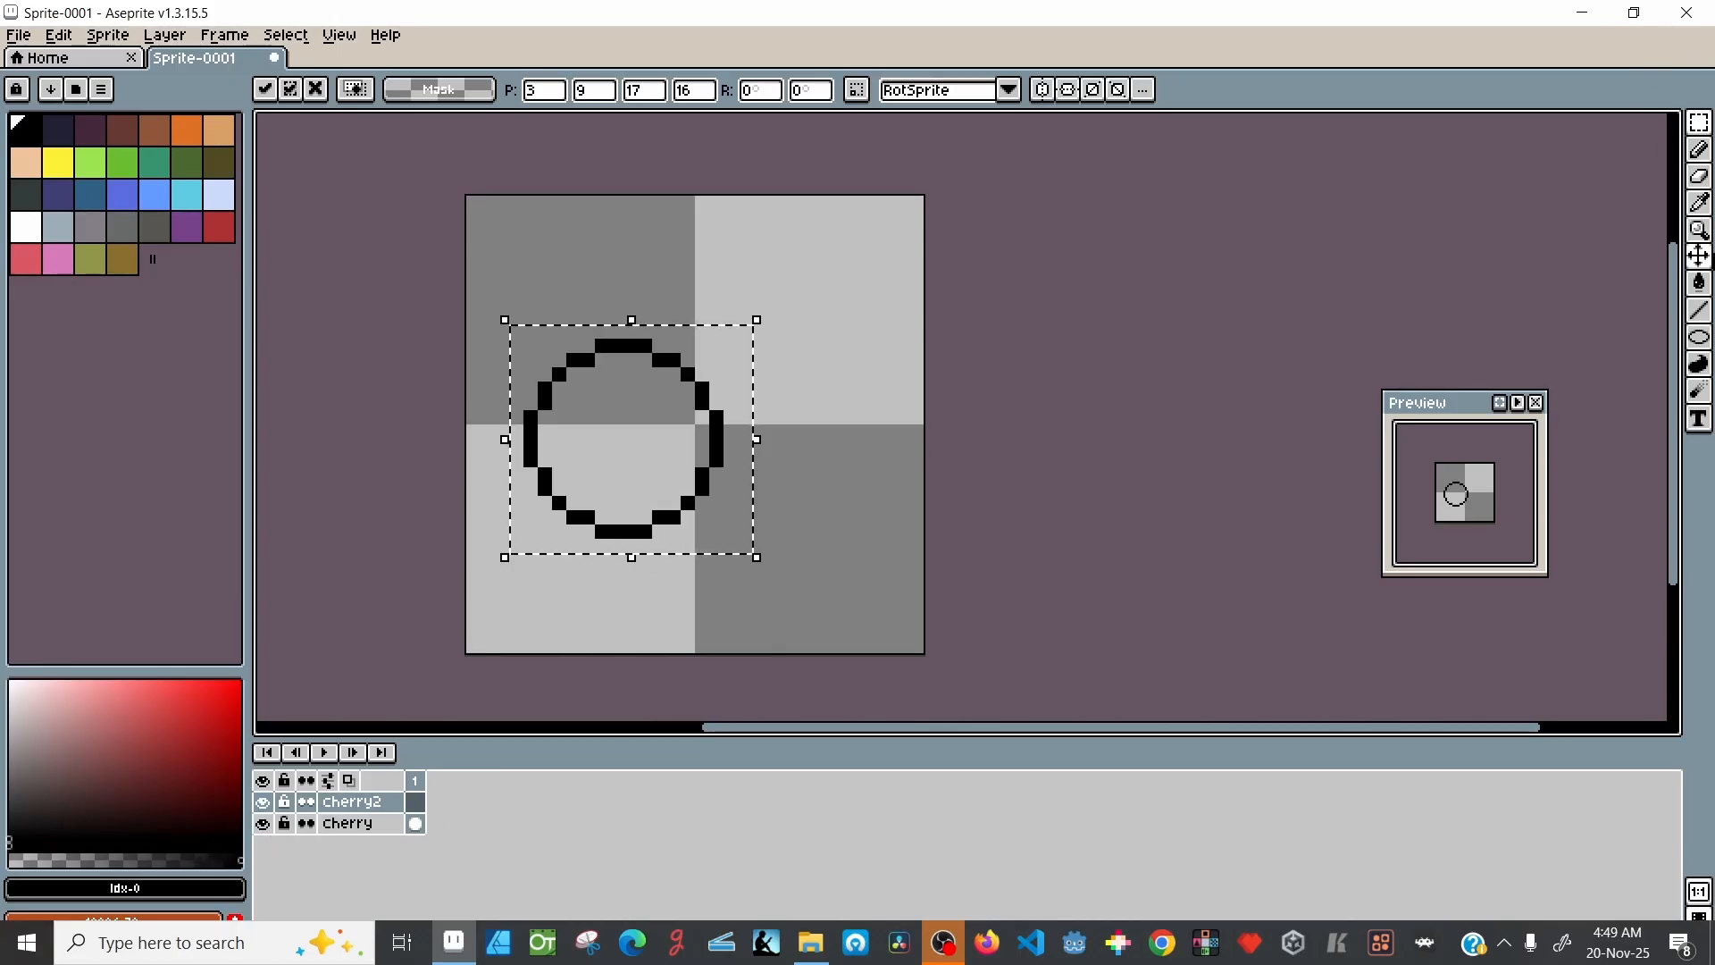
Step: Move the pasted circle on cherry2 about 5 px right and 4 px down so it overlaps the first, and deselect it
{"action": "left_click", "coordinate": [1700, 256]}
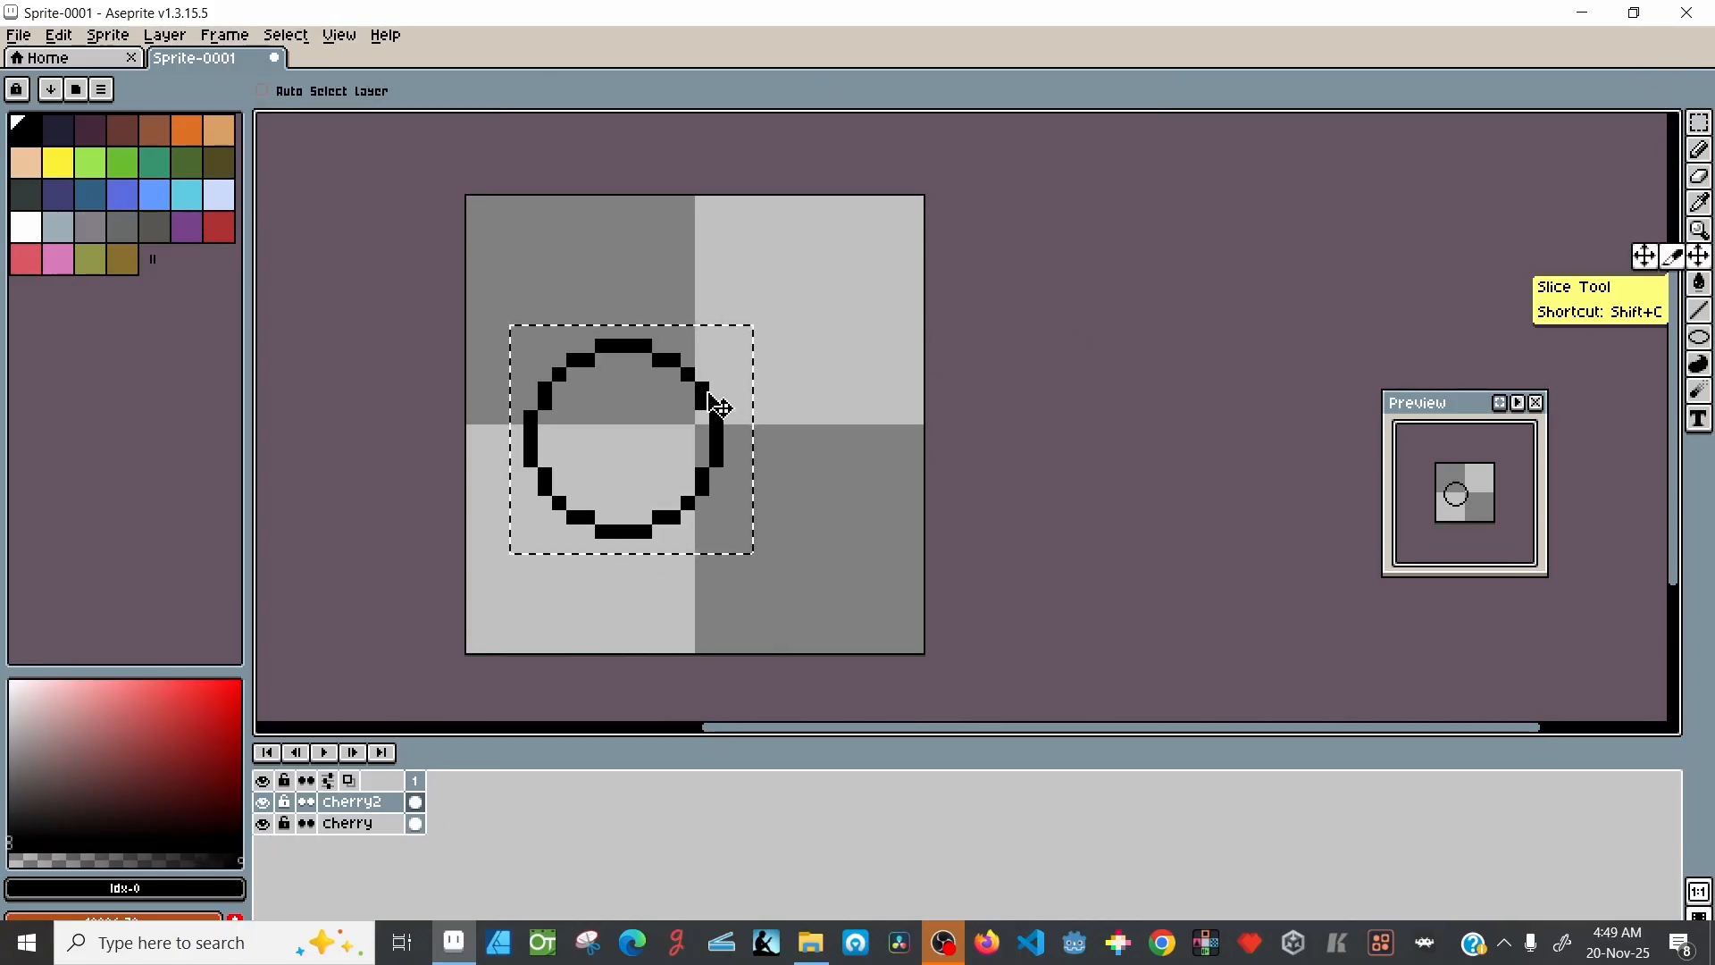
{"action": "left_click_drag", "start_coordinate": [711, 399], "coordinate": [780, 446]}
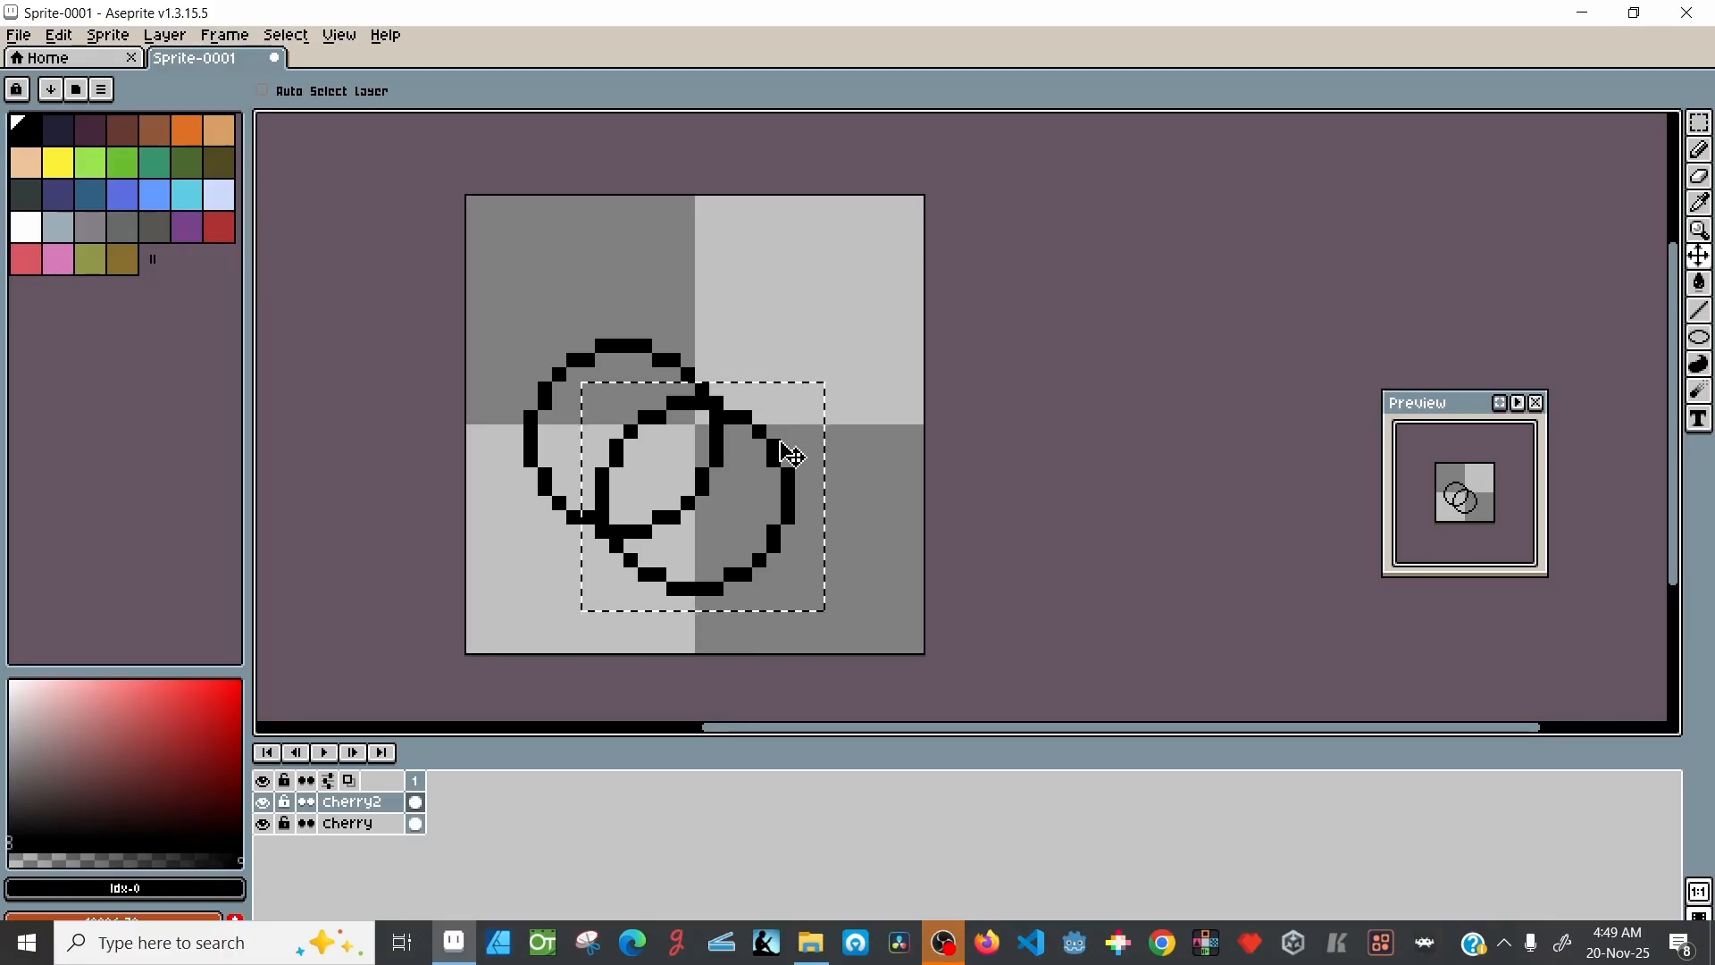
{"action": "key", "text": "ctrl+d"}
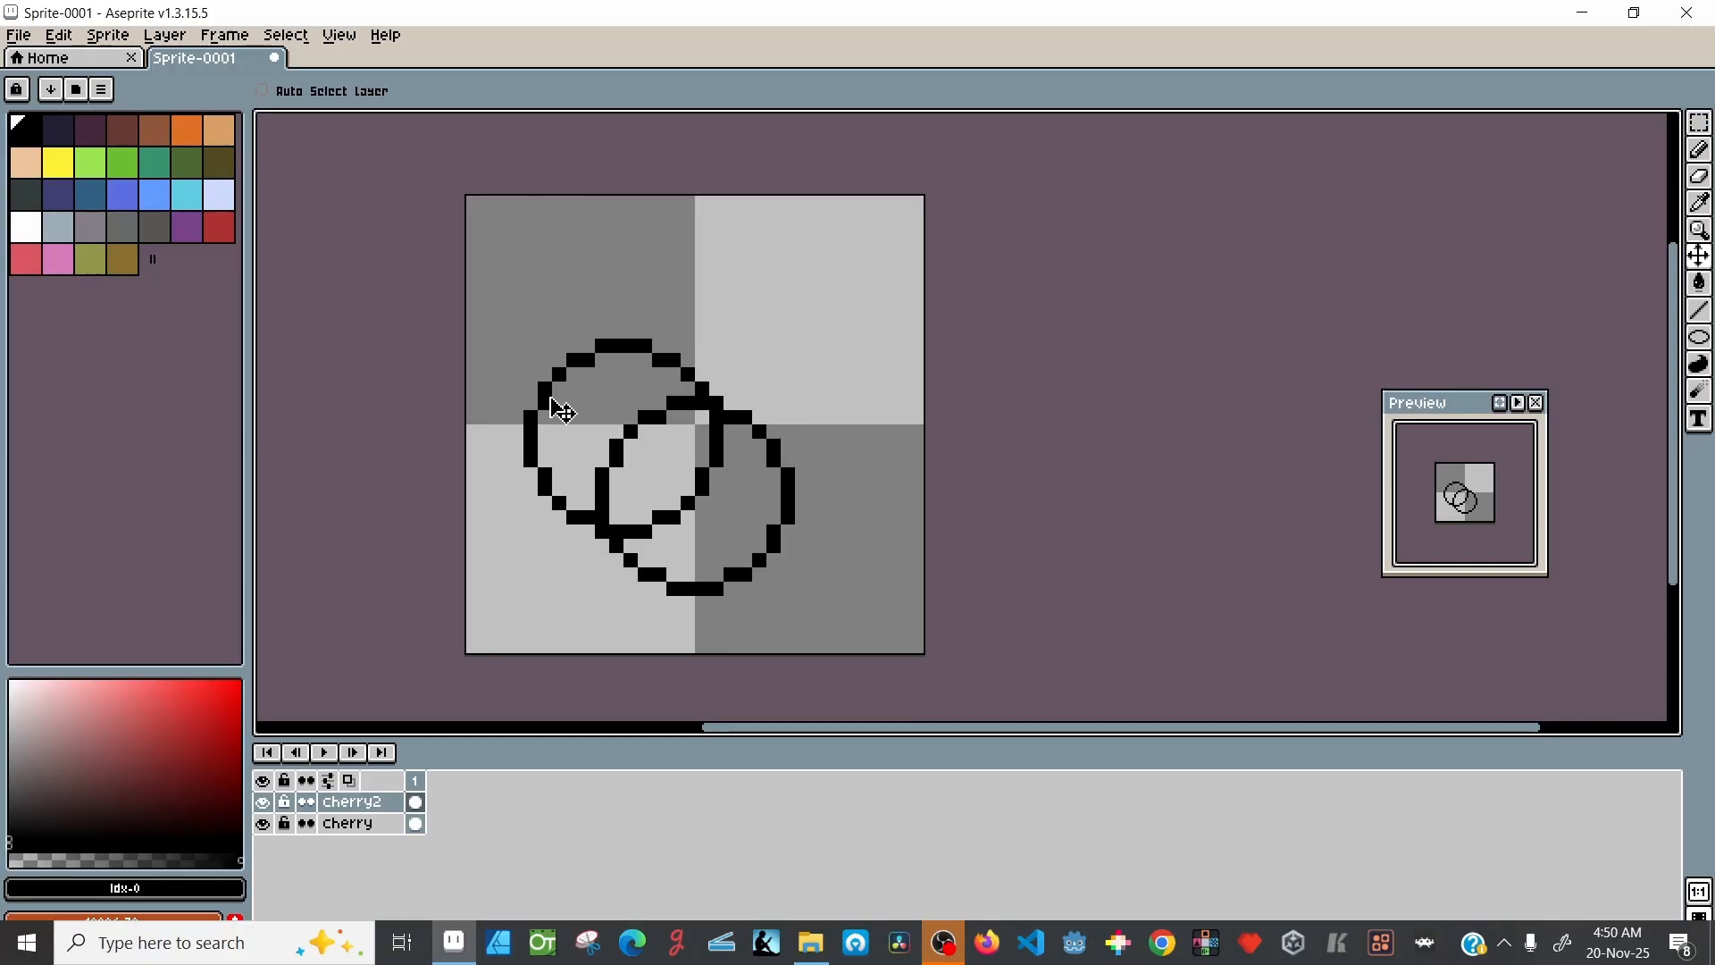
Step: Set the foreground colour to red #d11b1b (hue 0, saturation 87, value 82)
{"action": "left_click_drag", "start_coordinate": [161, 715], "coordinate": [199, 708]}
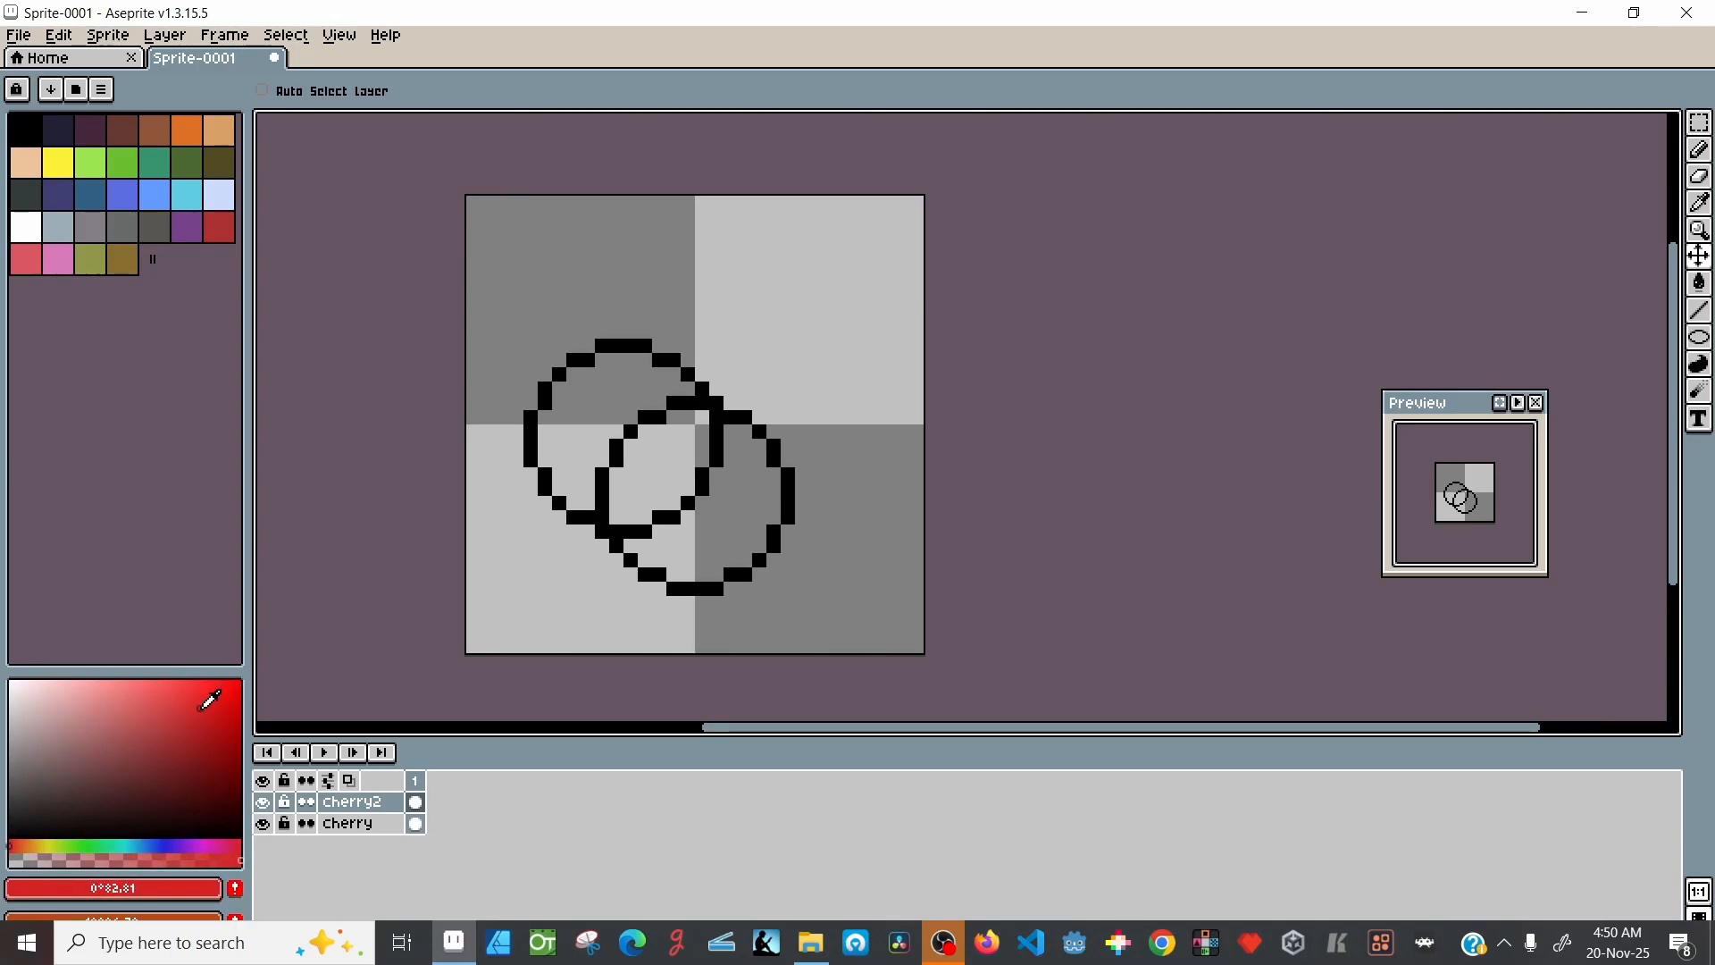
{"action": "left_click", "coordinate": [48, 892]}
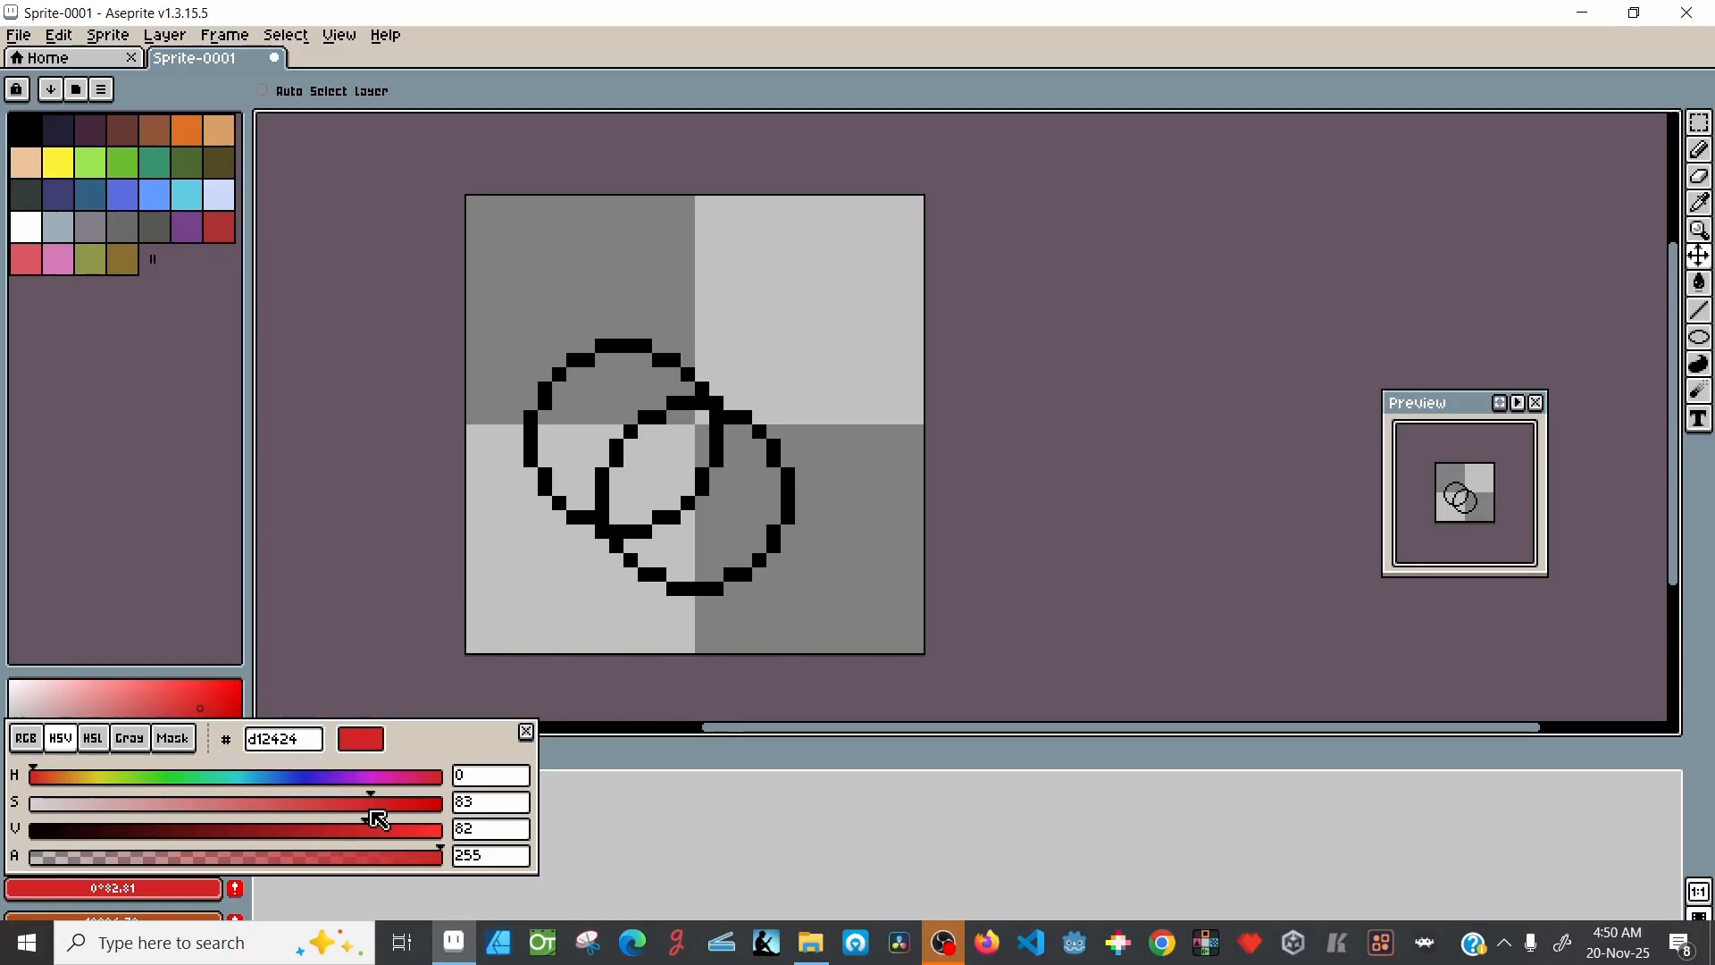
{"action": "left_click_drag", "start_coordinate": [374, 806], "coordinate": [394, 815]}
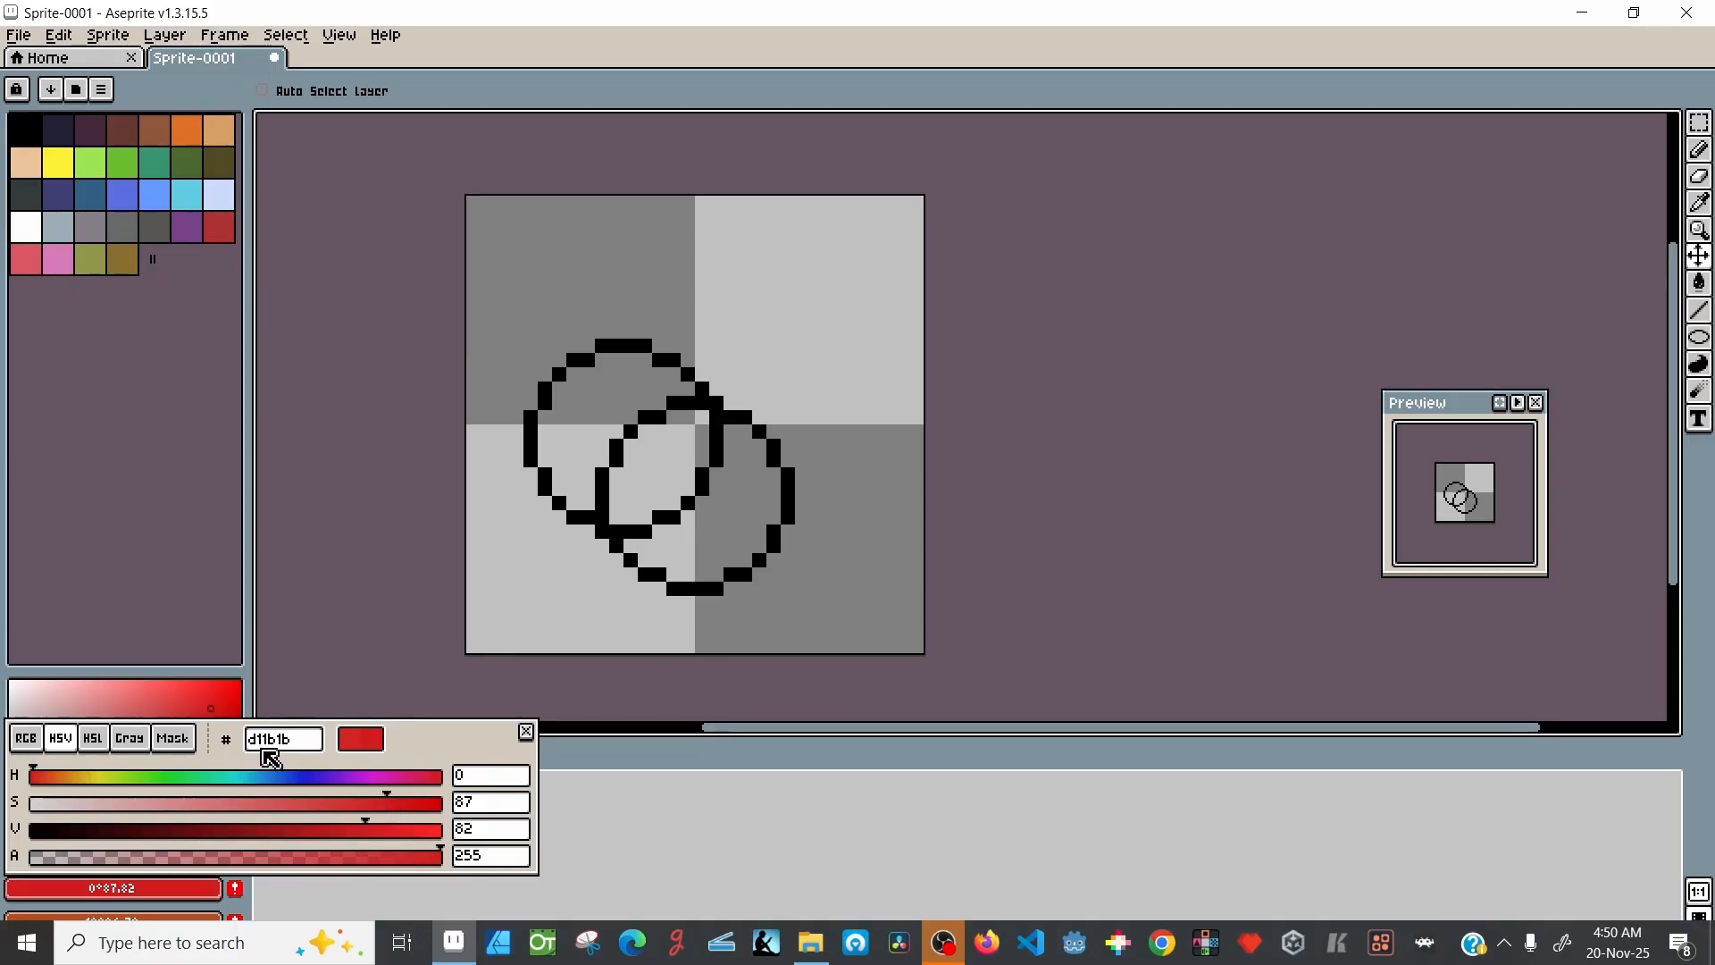
{"action": "left_click", "coordinate": [302, 741]}
{"action": "left_click", "coordinate": [305, 741]}
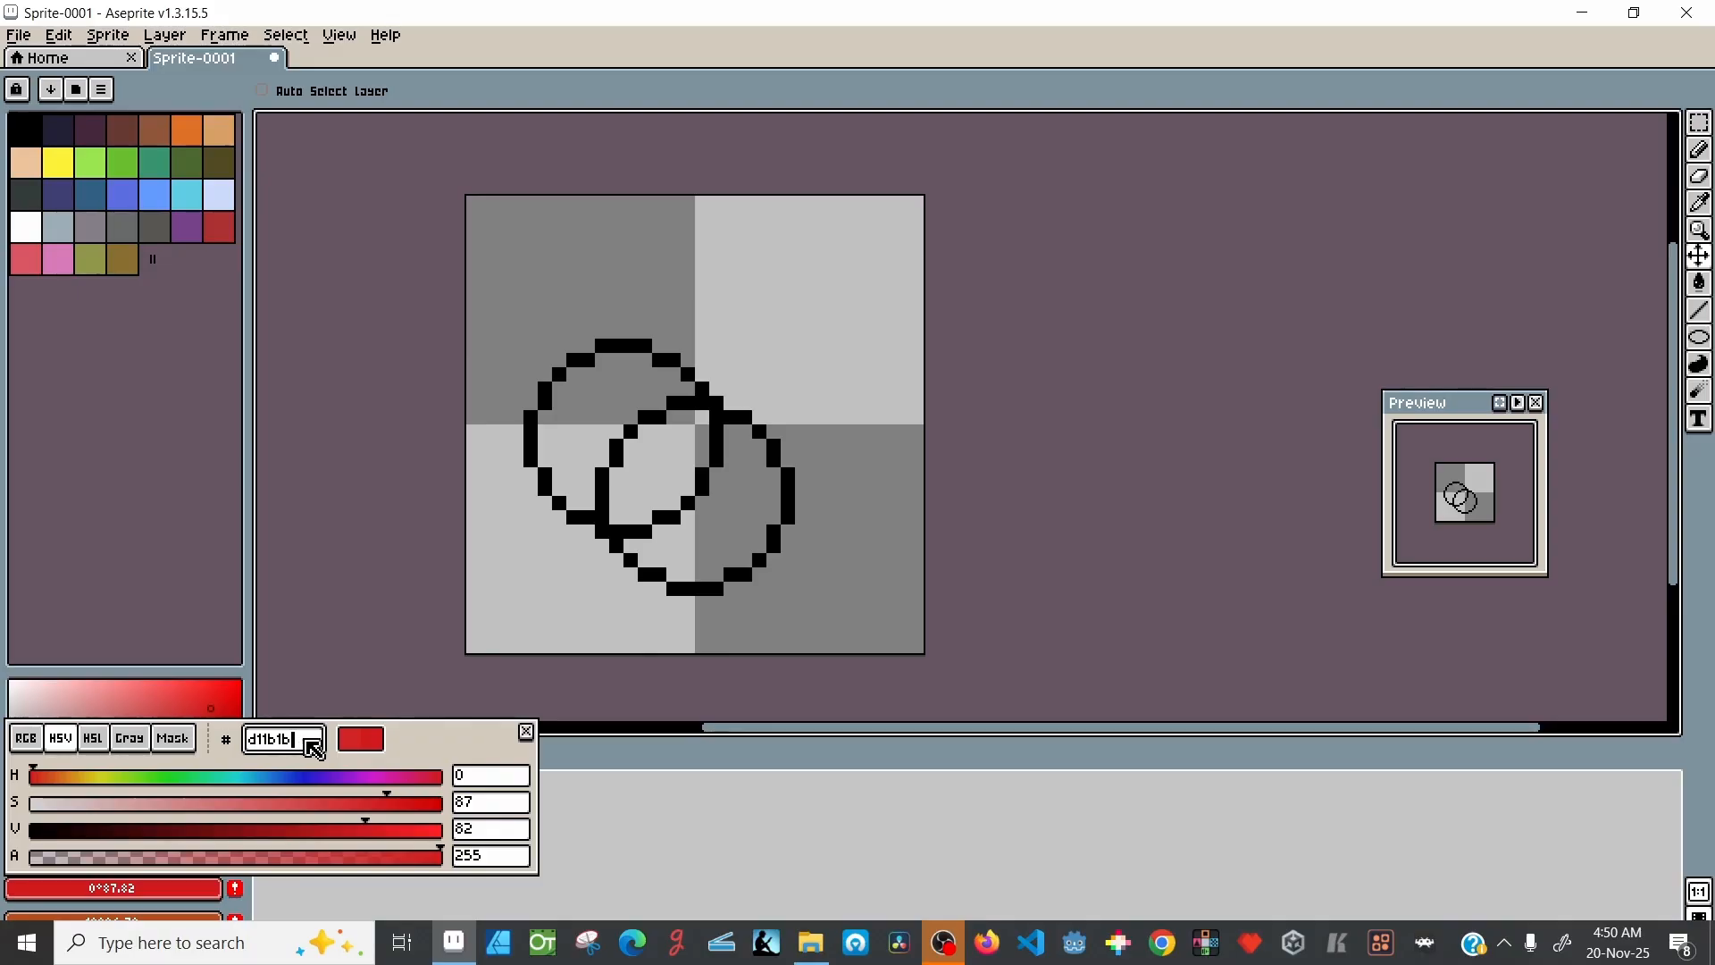
{"action": "left_click", "coordinate": [110, 581]}
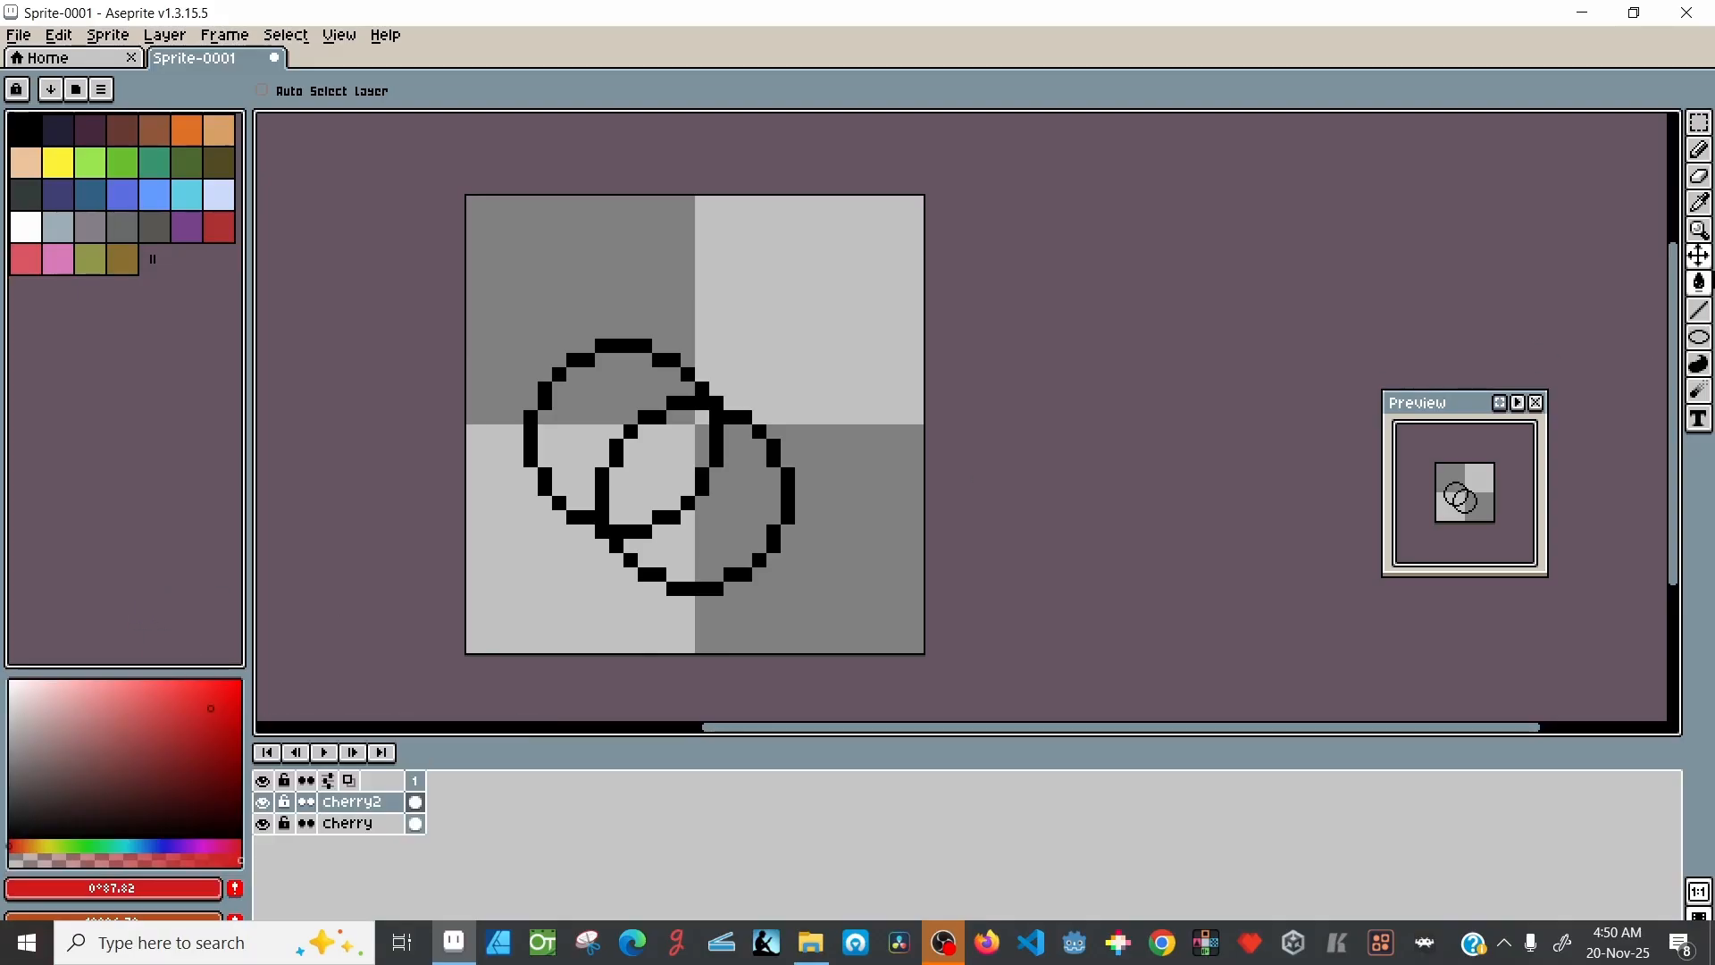
Step: Fill the circle on the cherry2 layer with the red foreground colour using the Paint Bucket tool
{"action": "left_click", "coordinate": [1702, 288]}
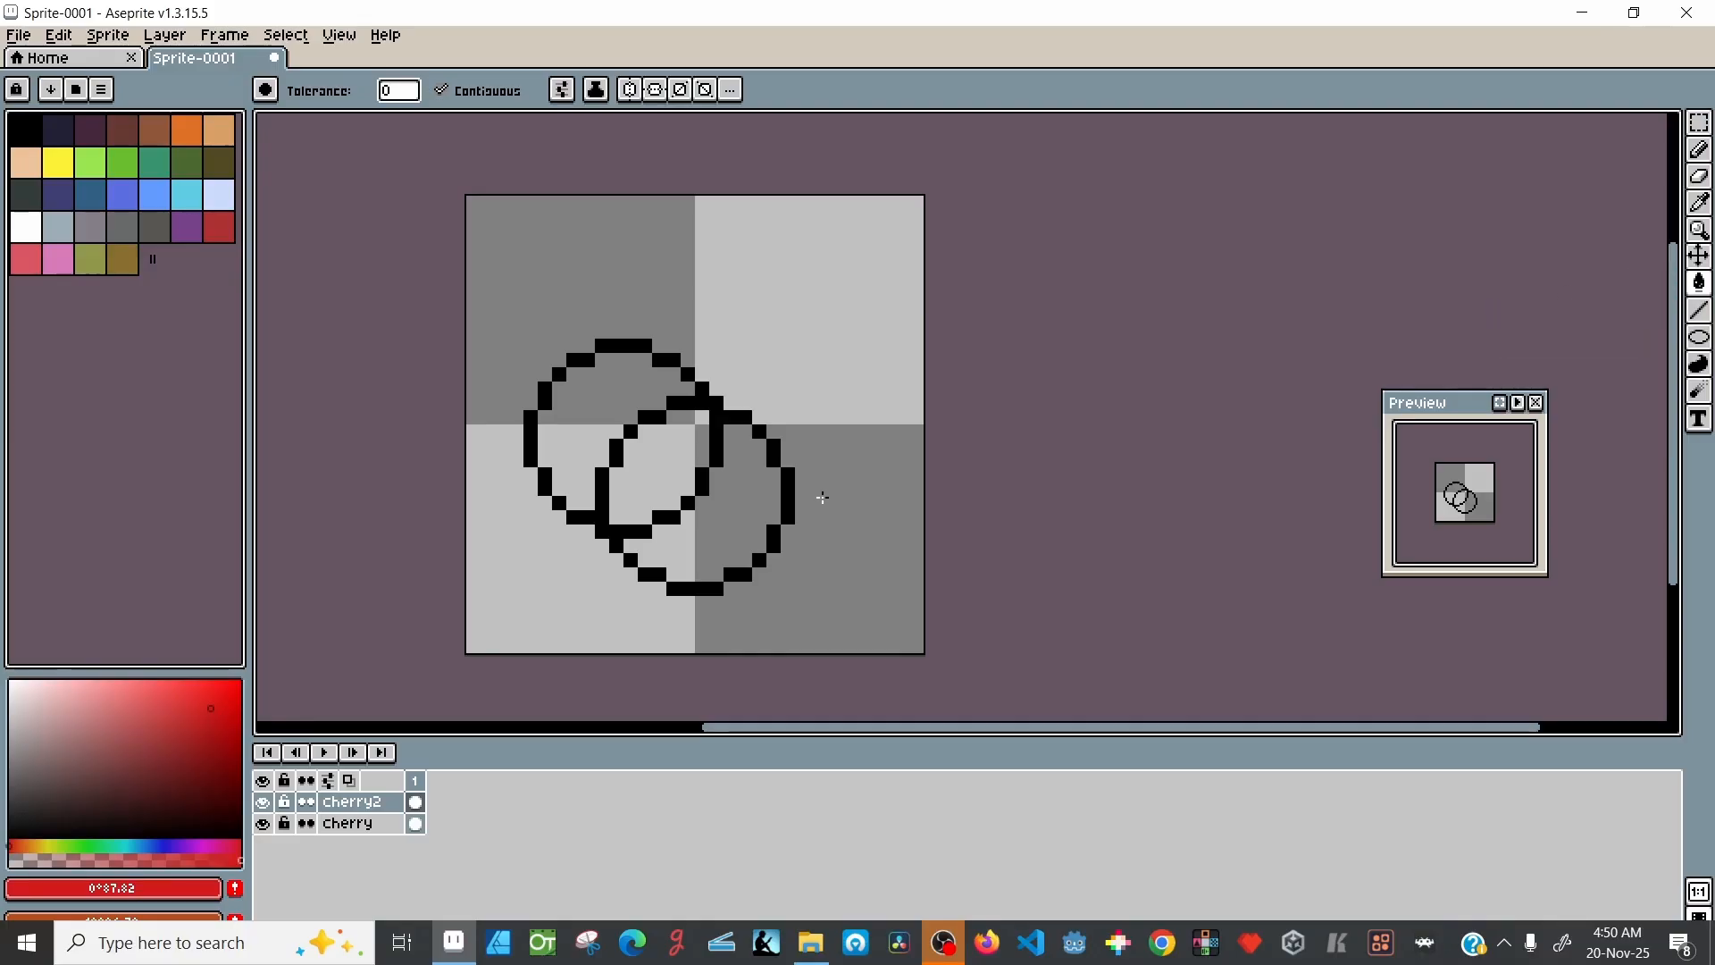
{"action": "left_click", "coordinate": [672, 459]}
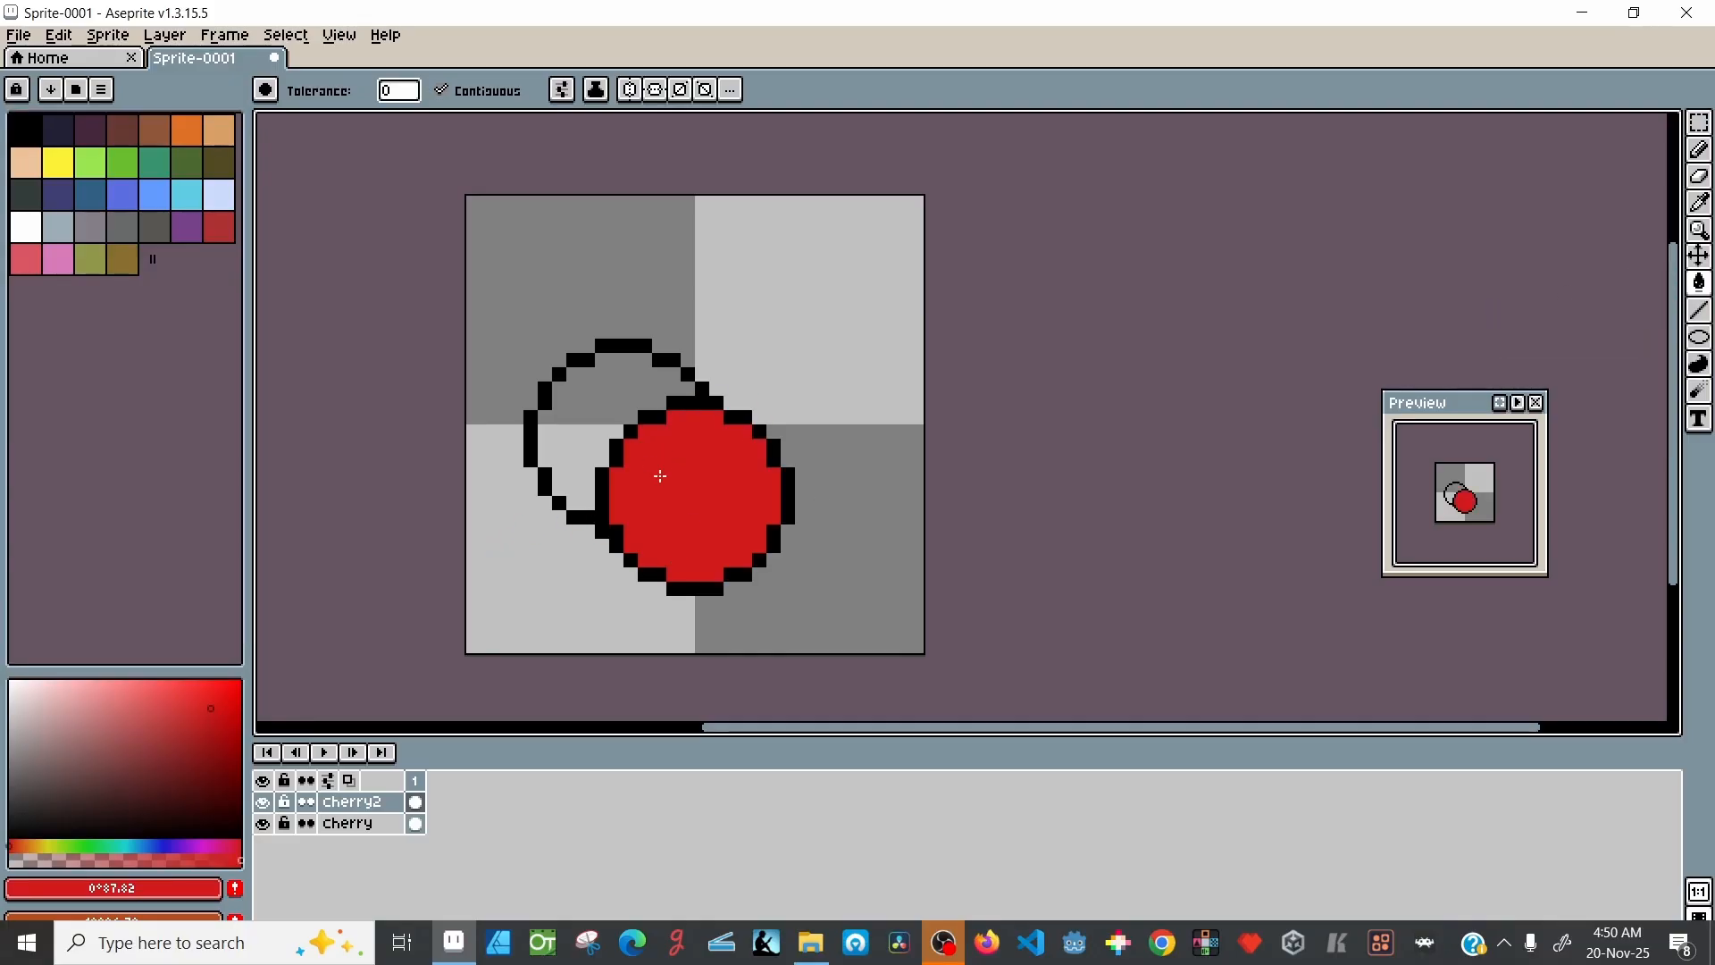
Step: Fill the circle on the cherry layer with the red foreground colour, and check both cherry layers by toggling their visibility
{"action": "left_click", "coordinate": [343, 828]}
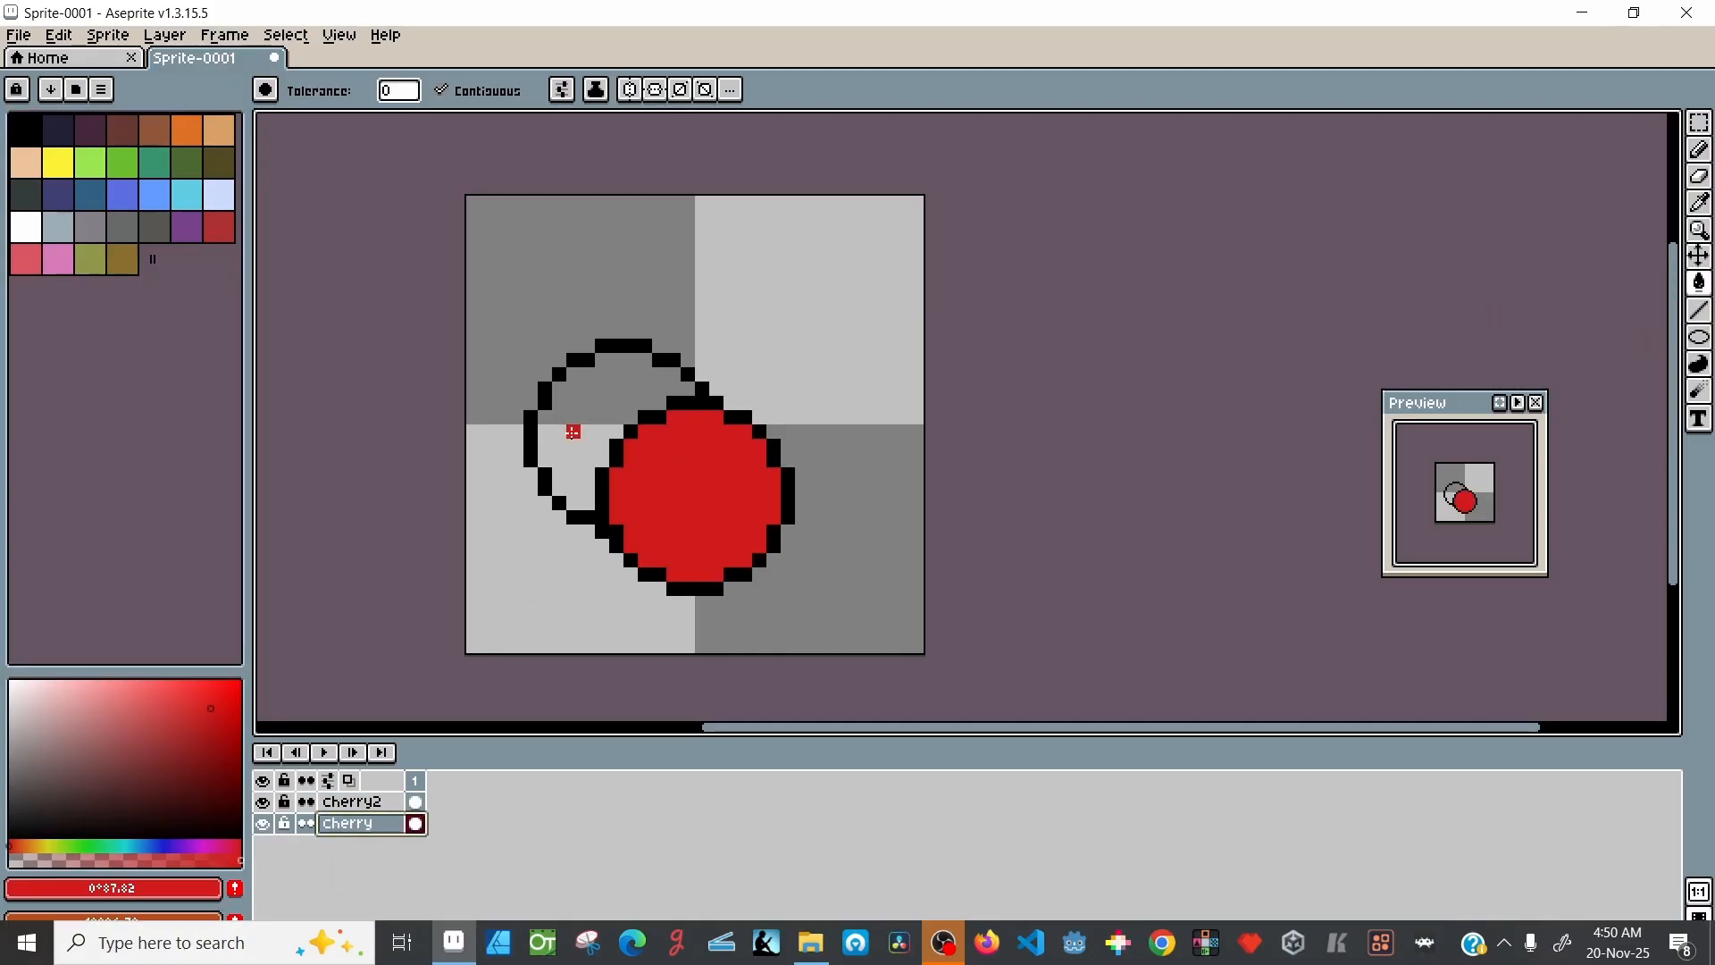
{"action": "left_click", "coordinate": [587, 403]}
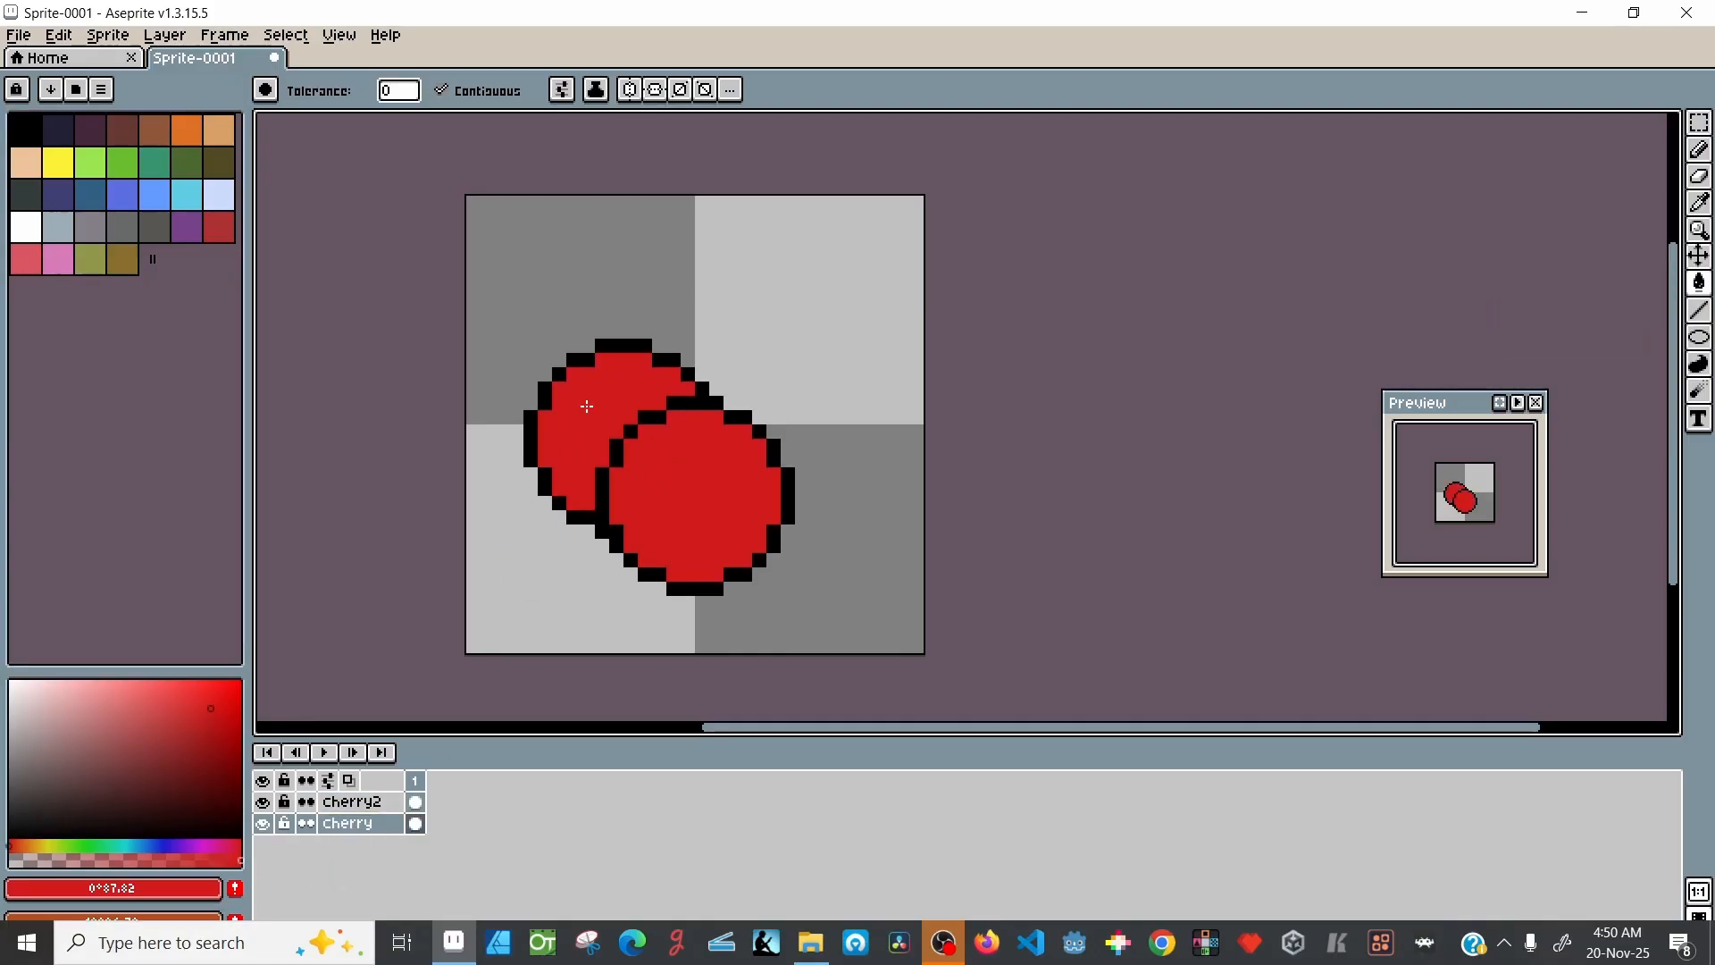
{"action": "left_click", "coordinate": [262, 823]}
{"action": "left_click", "coordinate": [262, 801]}
{"action": "left_click", "coordinate": [262, 823]}
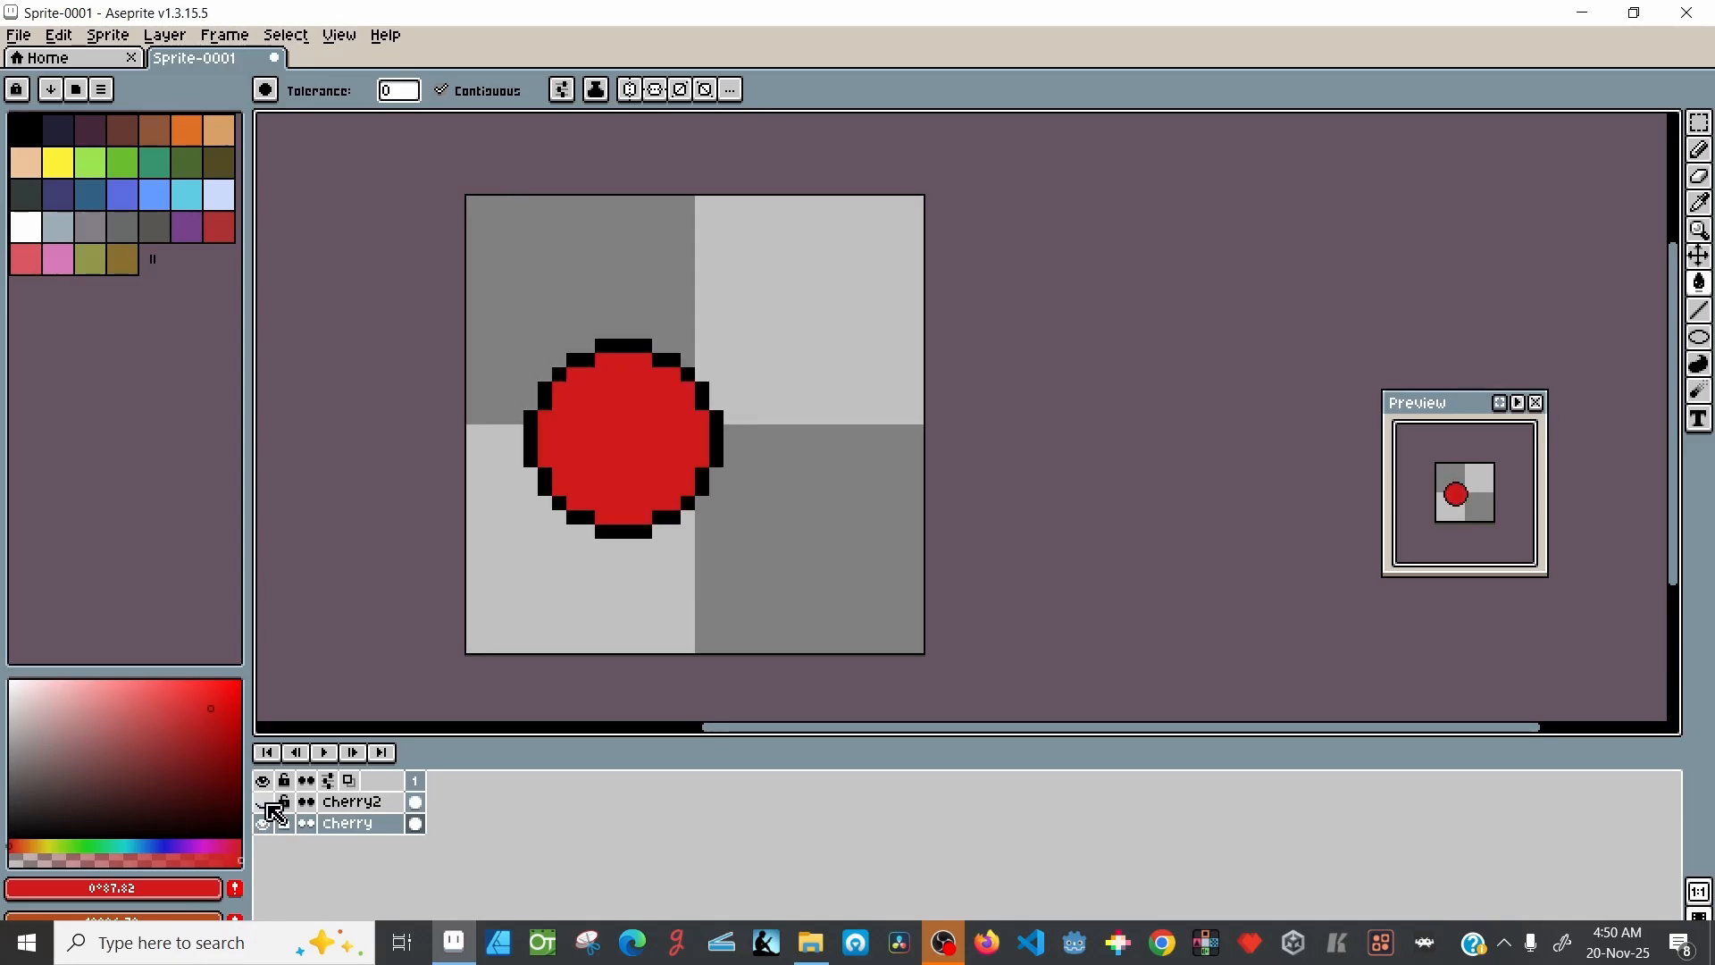
{"action": "left_click", "coordinate": [262, 801]}
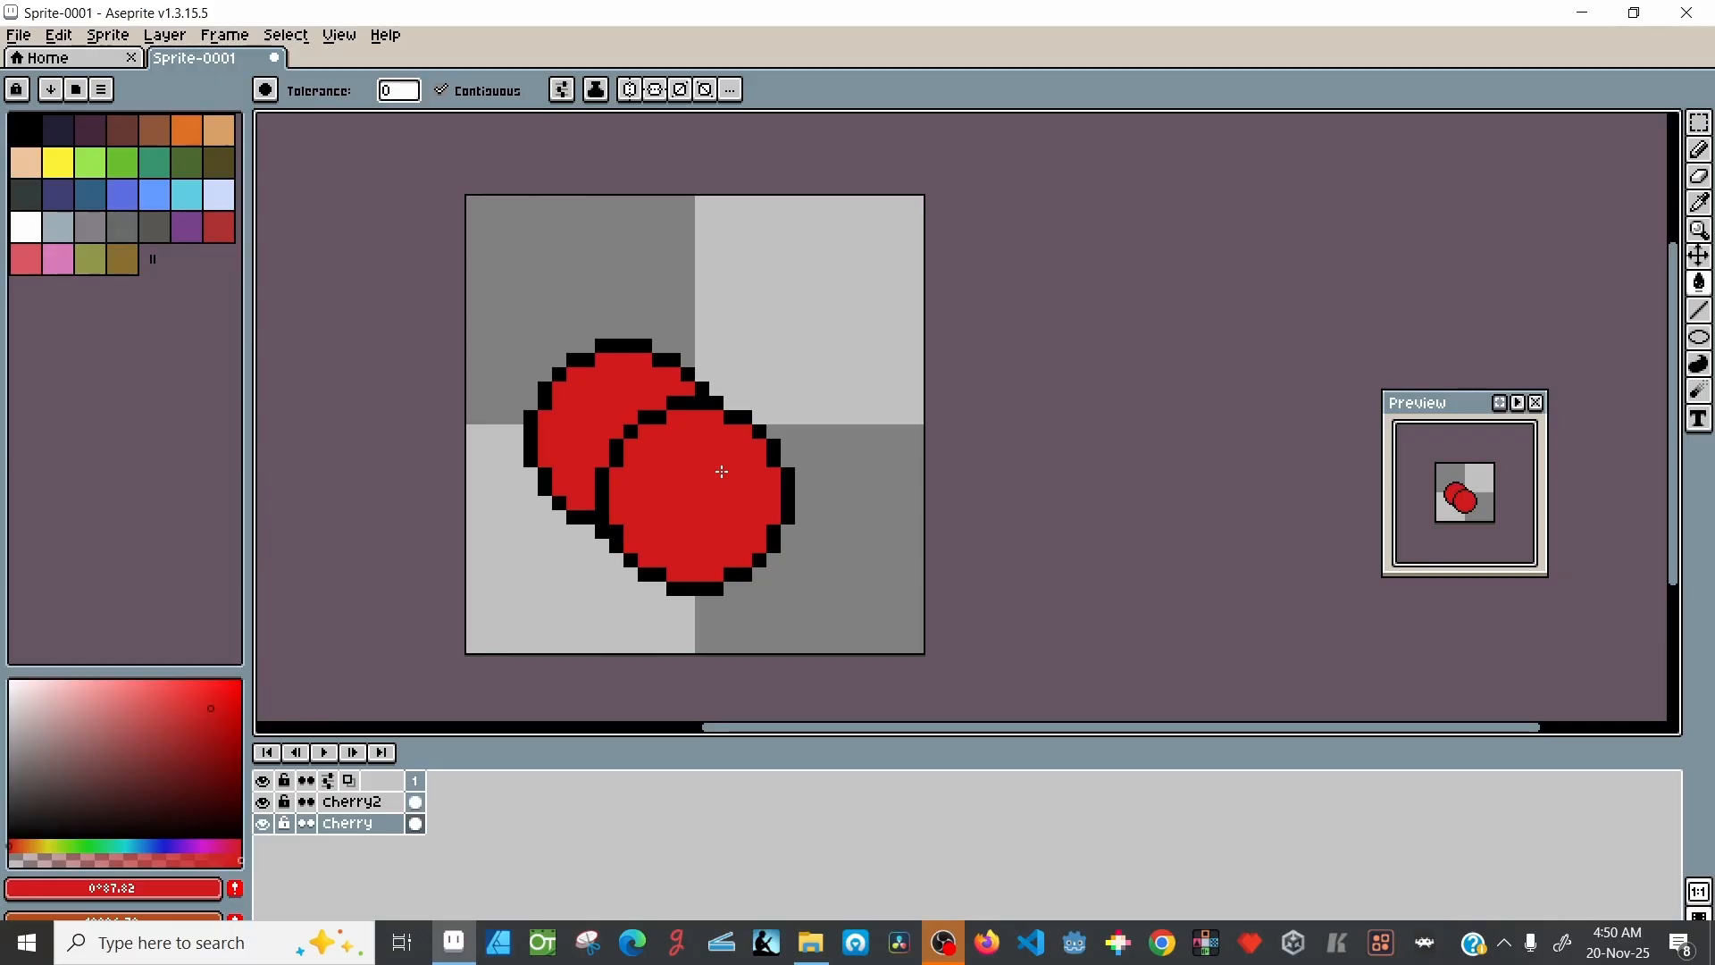
Step: Move the cherry layer's circle about 8 px down and the cherry2 circle about 3 px right and 2 px down, and enlarge the preview
{"action": "key", "text": "v"}
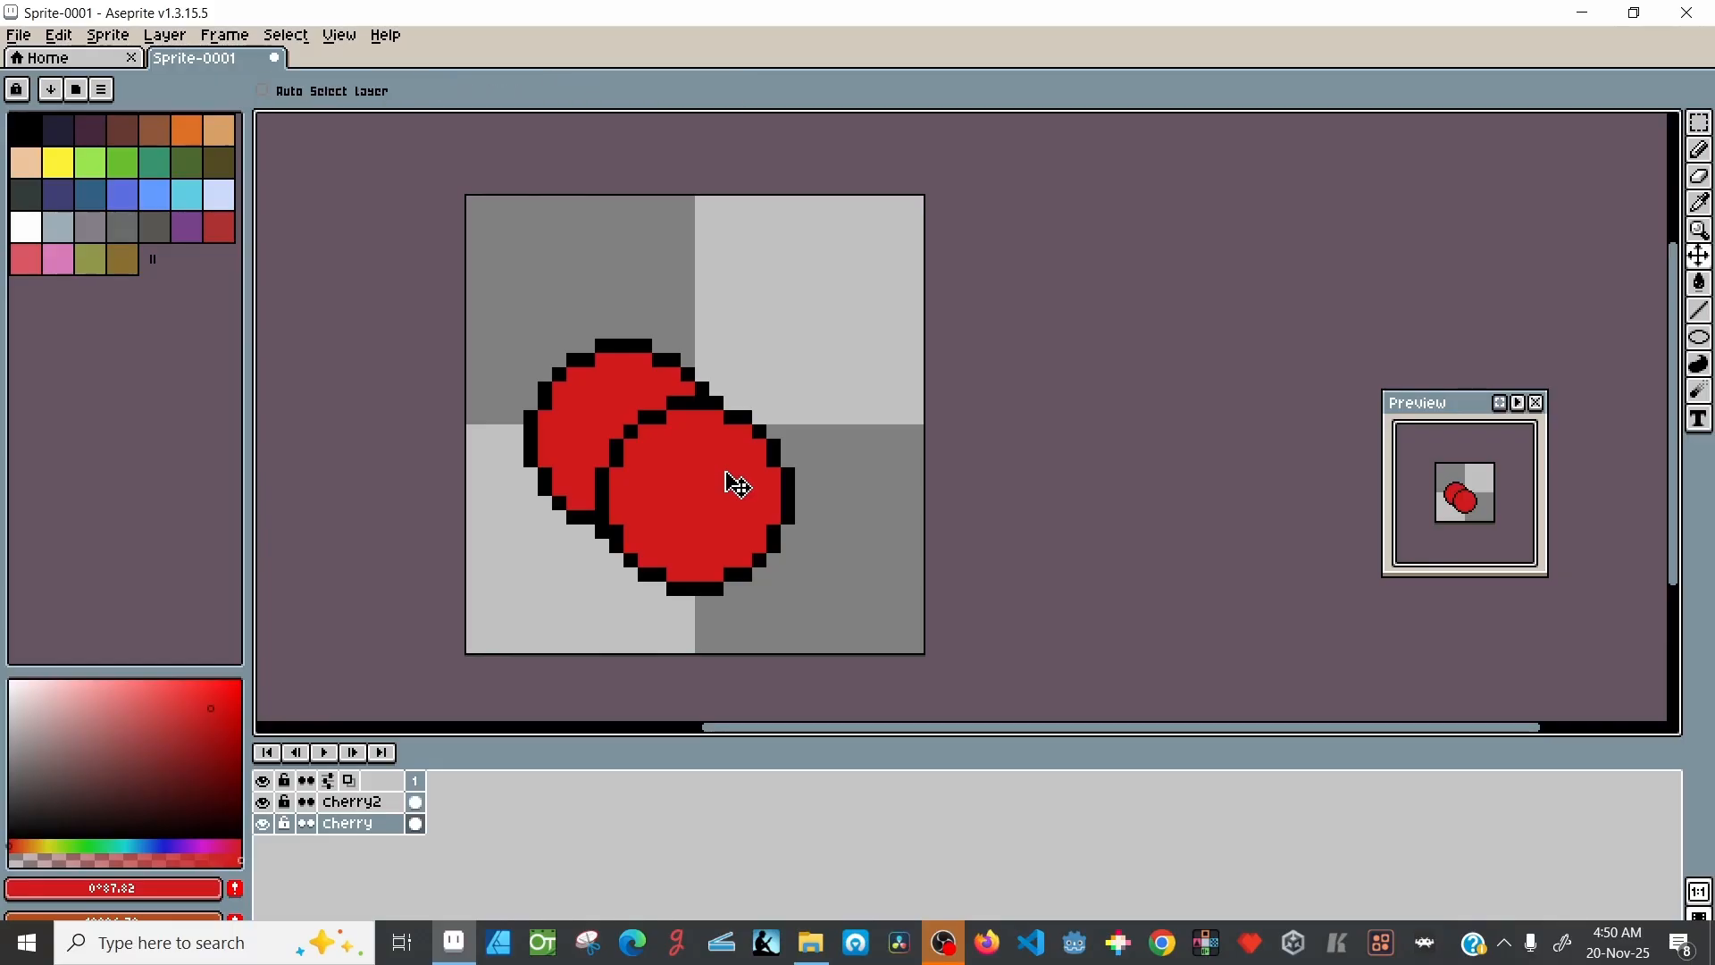
{"action": "left_click_drag", "start_coordinate": [746, 491], "coordinate": [728, 606]}
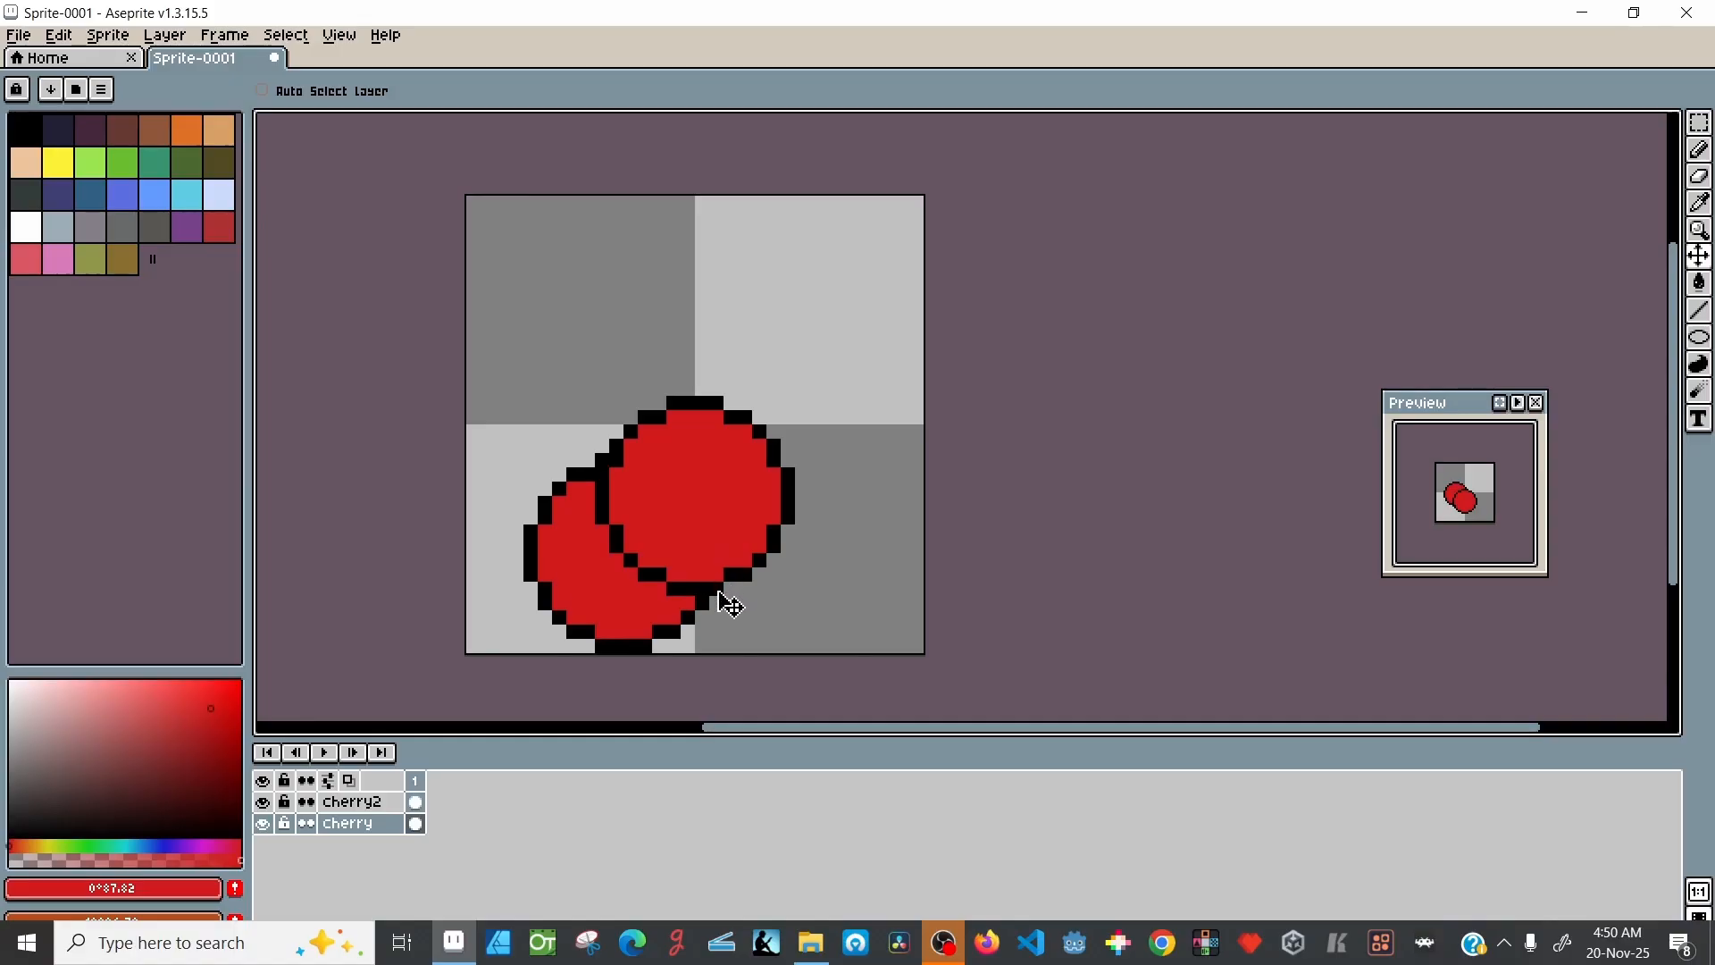
{"action": "left_click", "coordinate": [367, 802]}
{"action": "left_click_drag", "start_coordinate": [720, 491], "coordinate": [761, 525]}
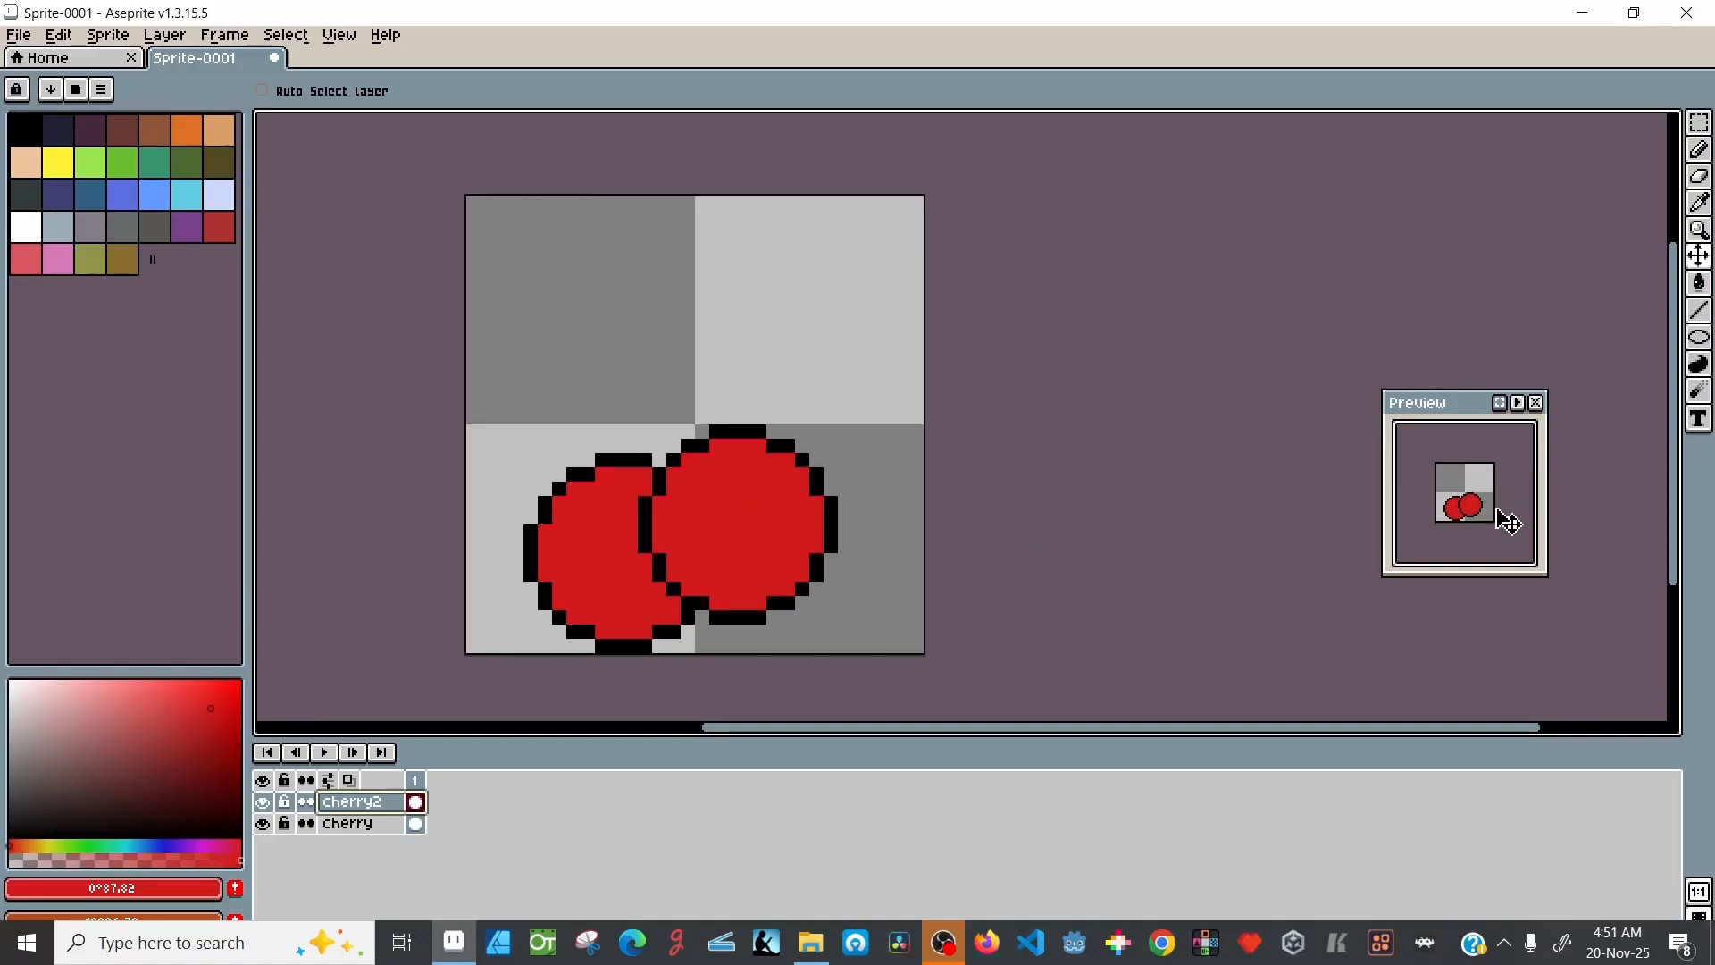
{"action": "scroll", "coordinate": [1479, 497], "scroll_direction": "up", "scroll_amount": 2}
{"action": "scroll", "coordinate": [1479, 497], "scroll_direction": "down", "scroll_amount": 2}
{"action": "scroll", "coordinate": [1480, 497], "scroll_direction": "up", "scroll_amount": 1}
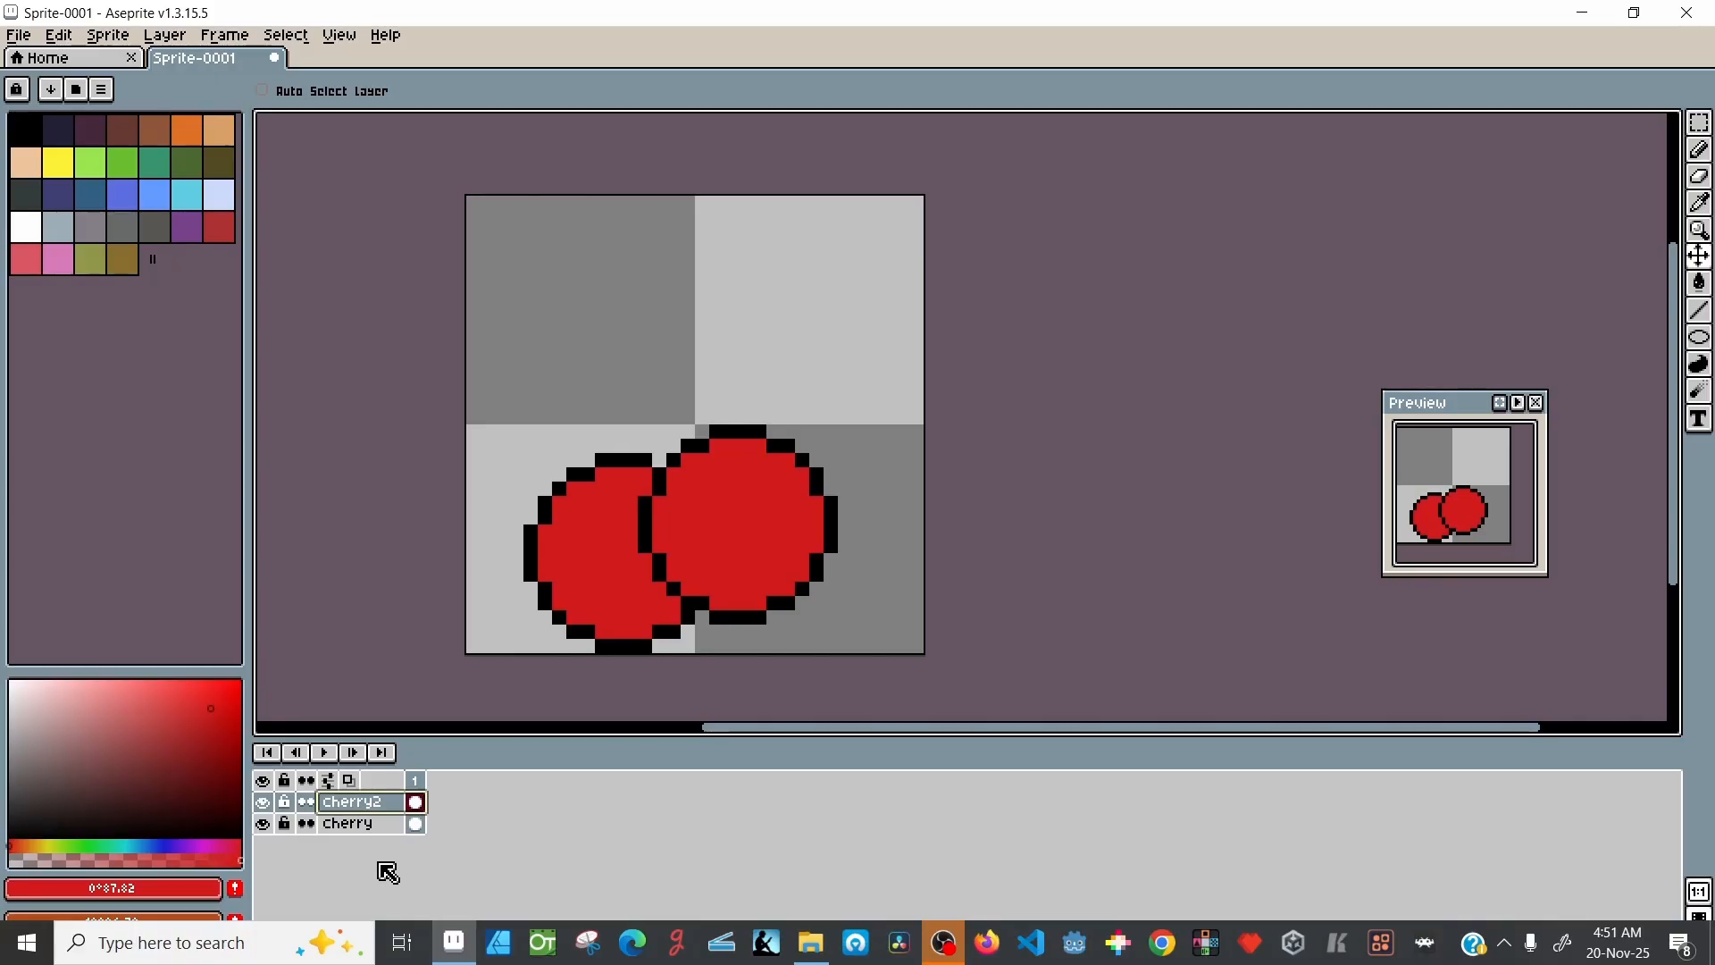
Step: Add a new layer above cherry2 and name it stalk
{"action": "key", "text": "shift+n"}
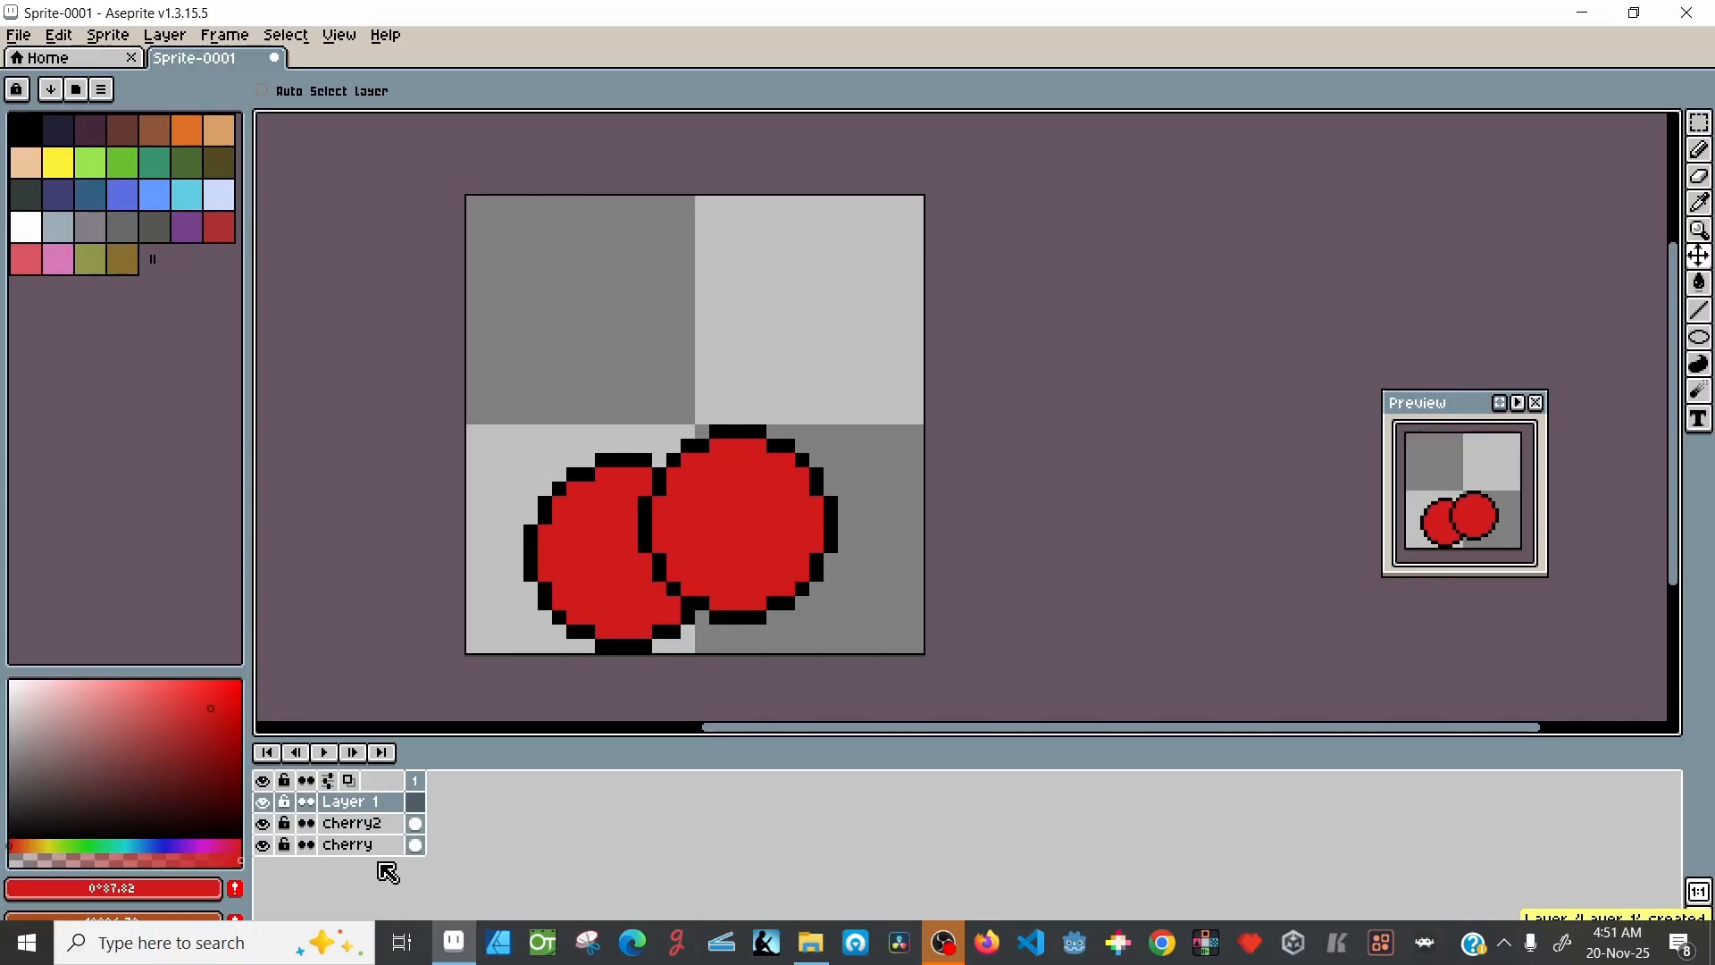
{"action": "double_click", "coordinate": [361, 804]}
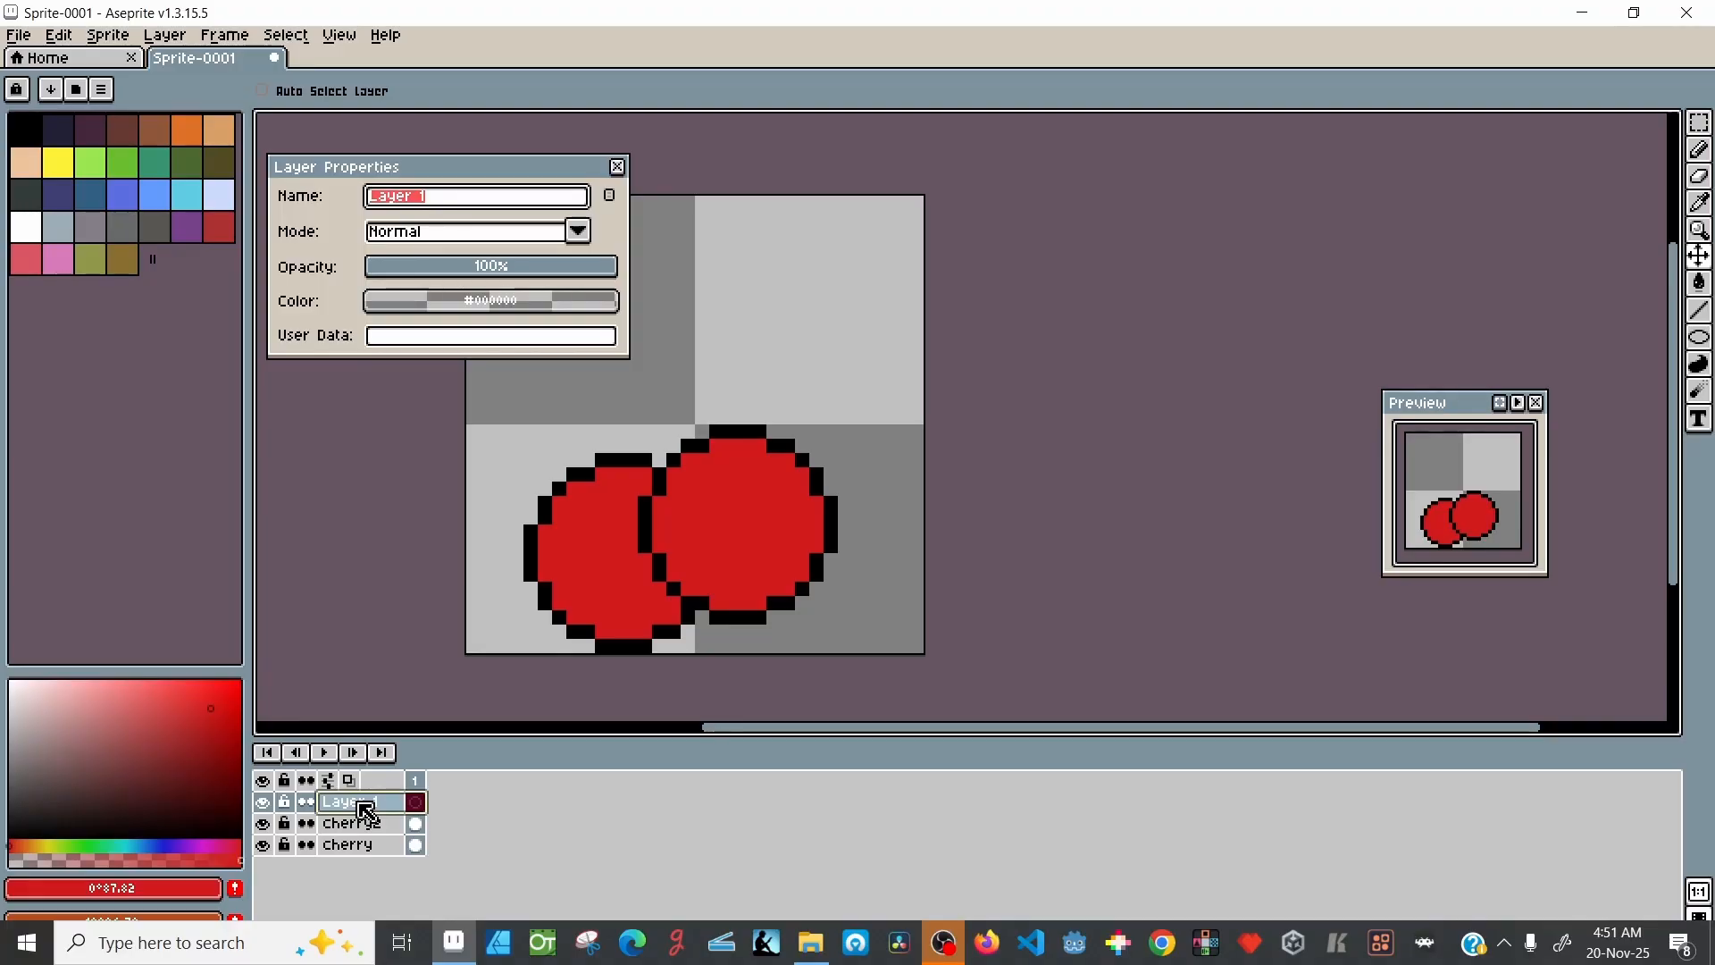
{"action": "type", "text": "stalk"}
{"action": "key", "text": "Return"}
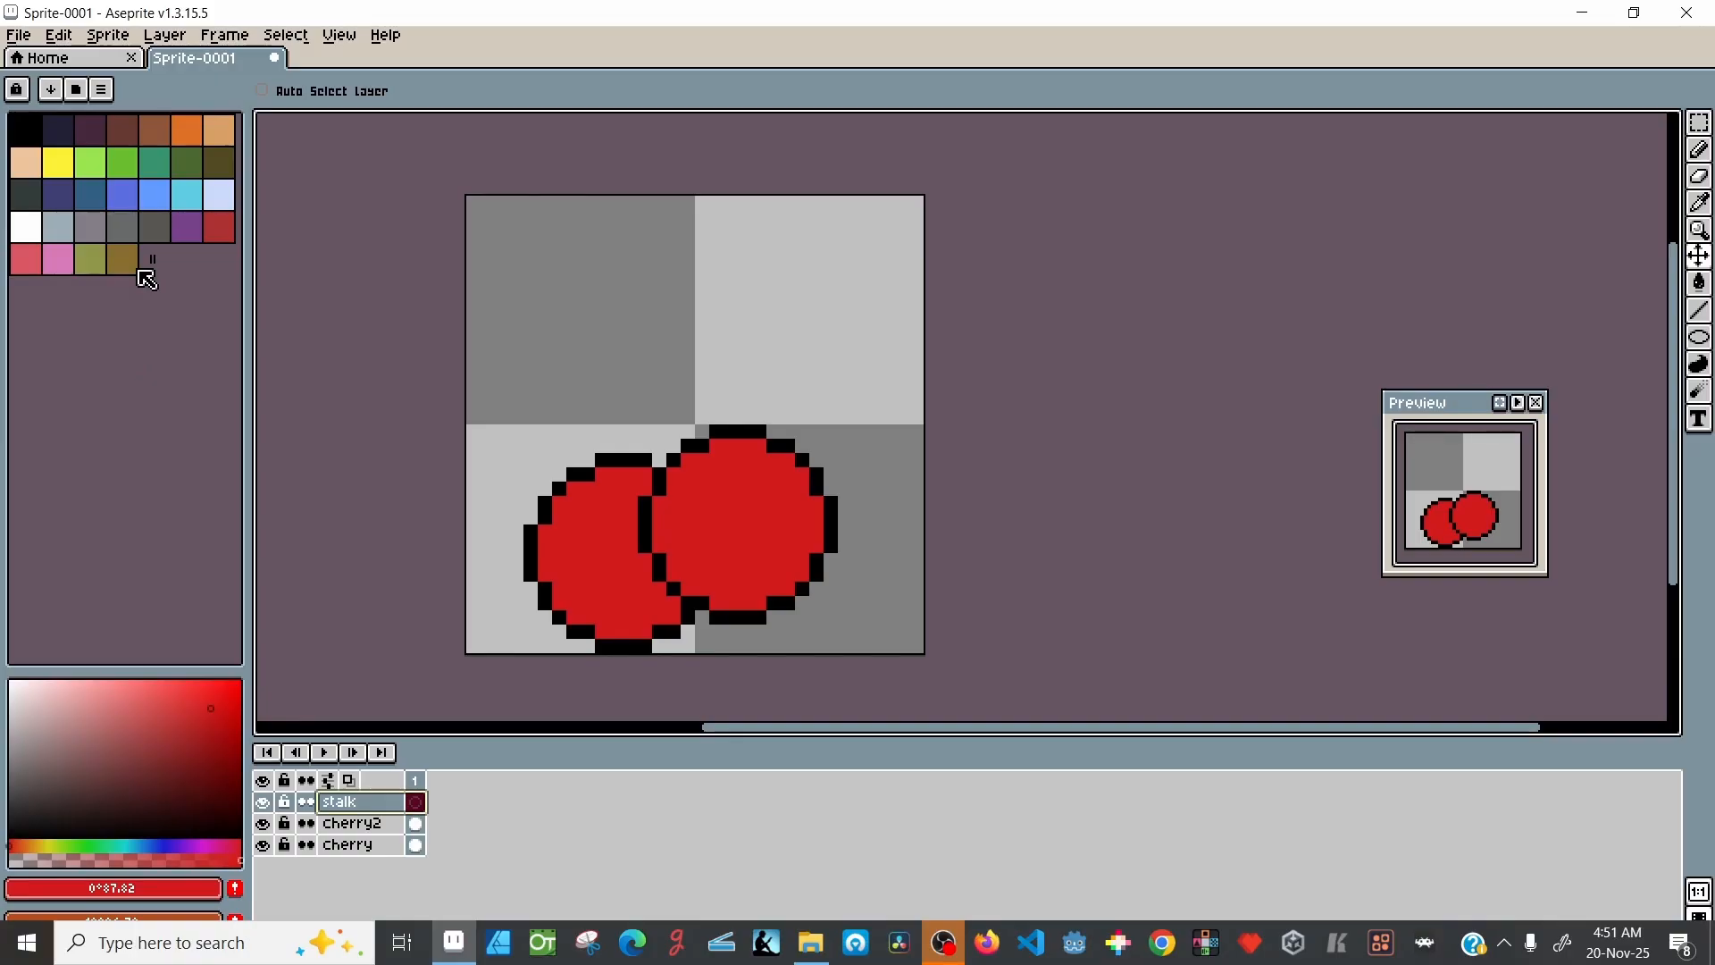
Step: Set the foreground colour to very dark green #0e1408 (hue 91, saturation 58, value 8)
{"action": "left_click", "coordinate": [199, 170]}
{"action": "left_click_drag", "start_coordinate": [138, 784], "coordinate": [142, 824]}
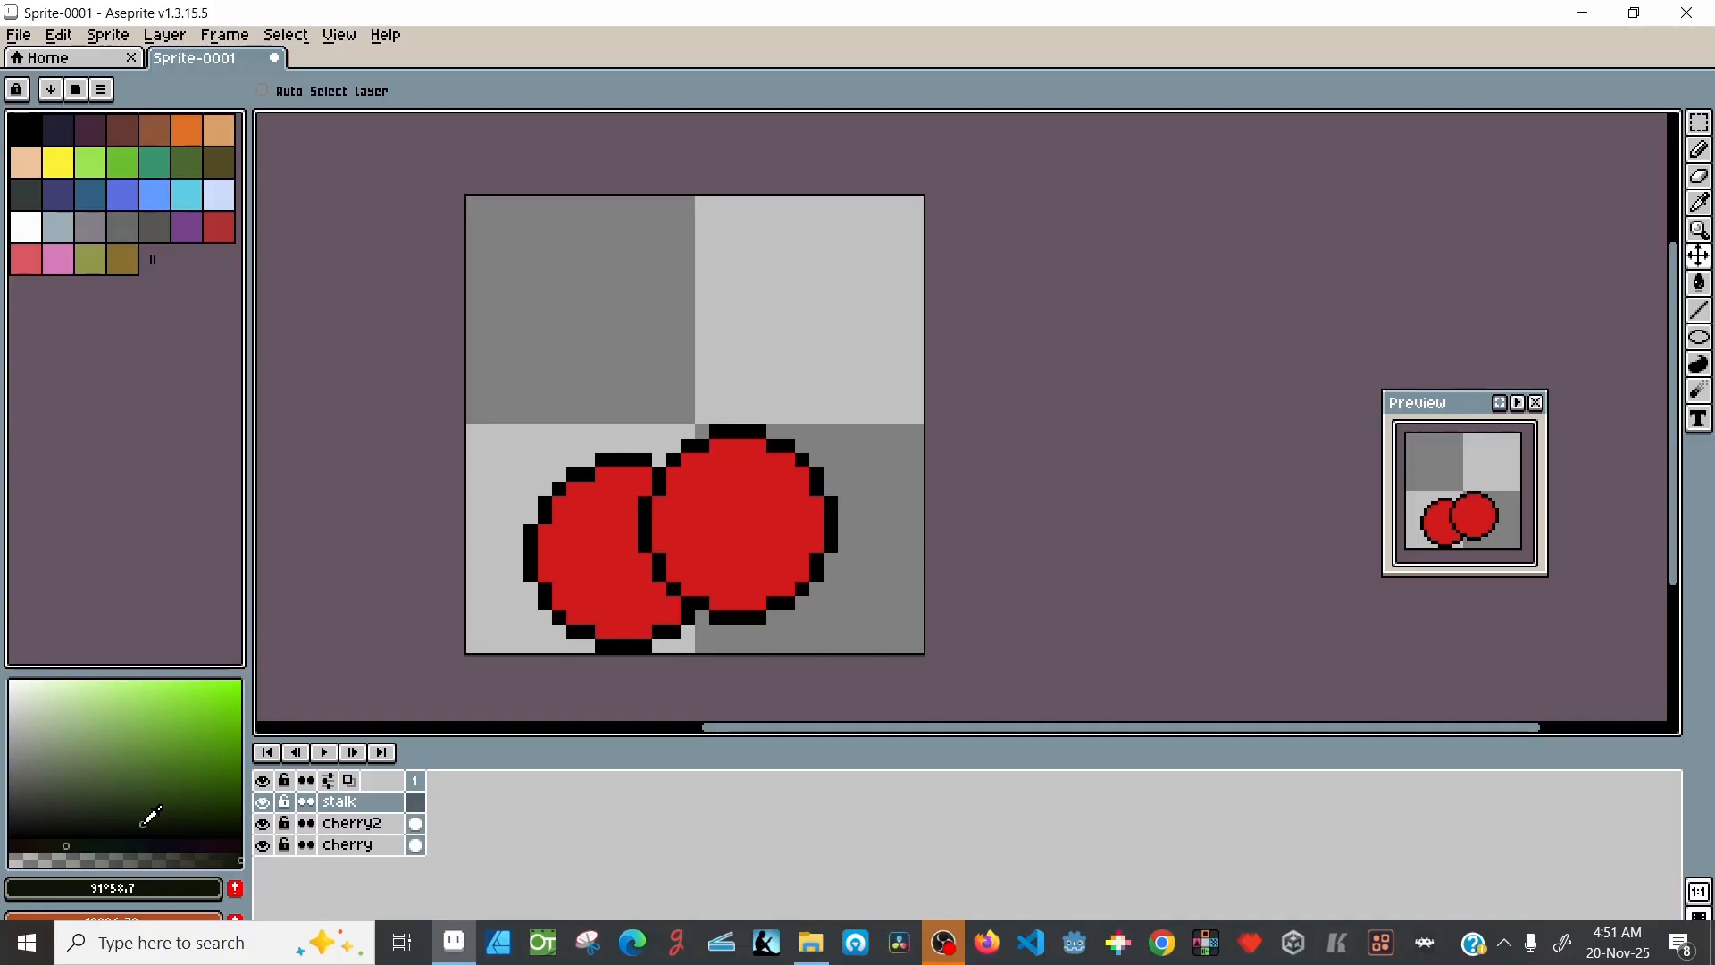
{"action": "left_click", "coordinate": [134, 893]}
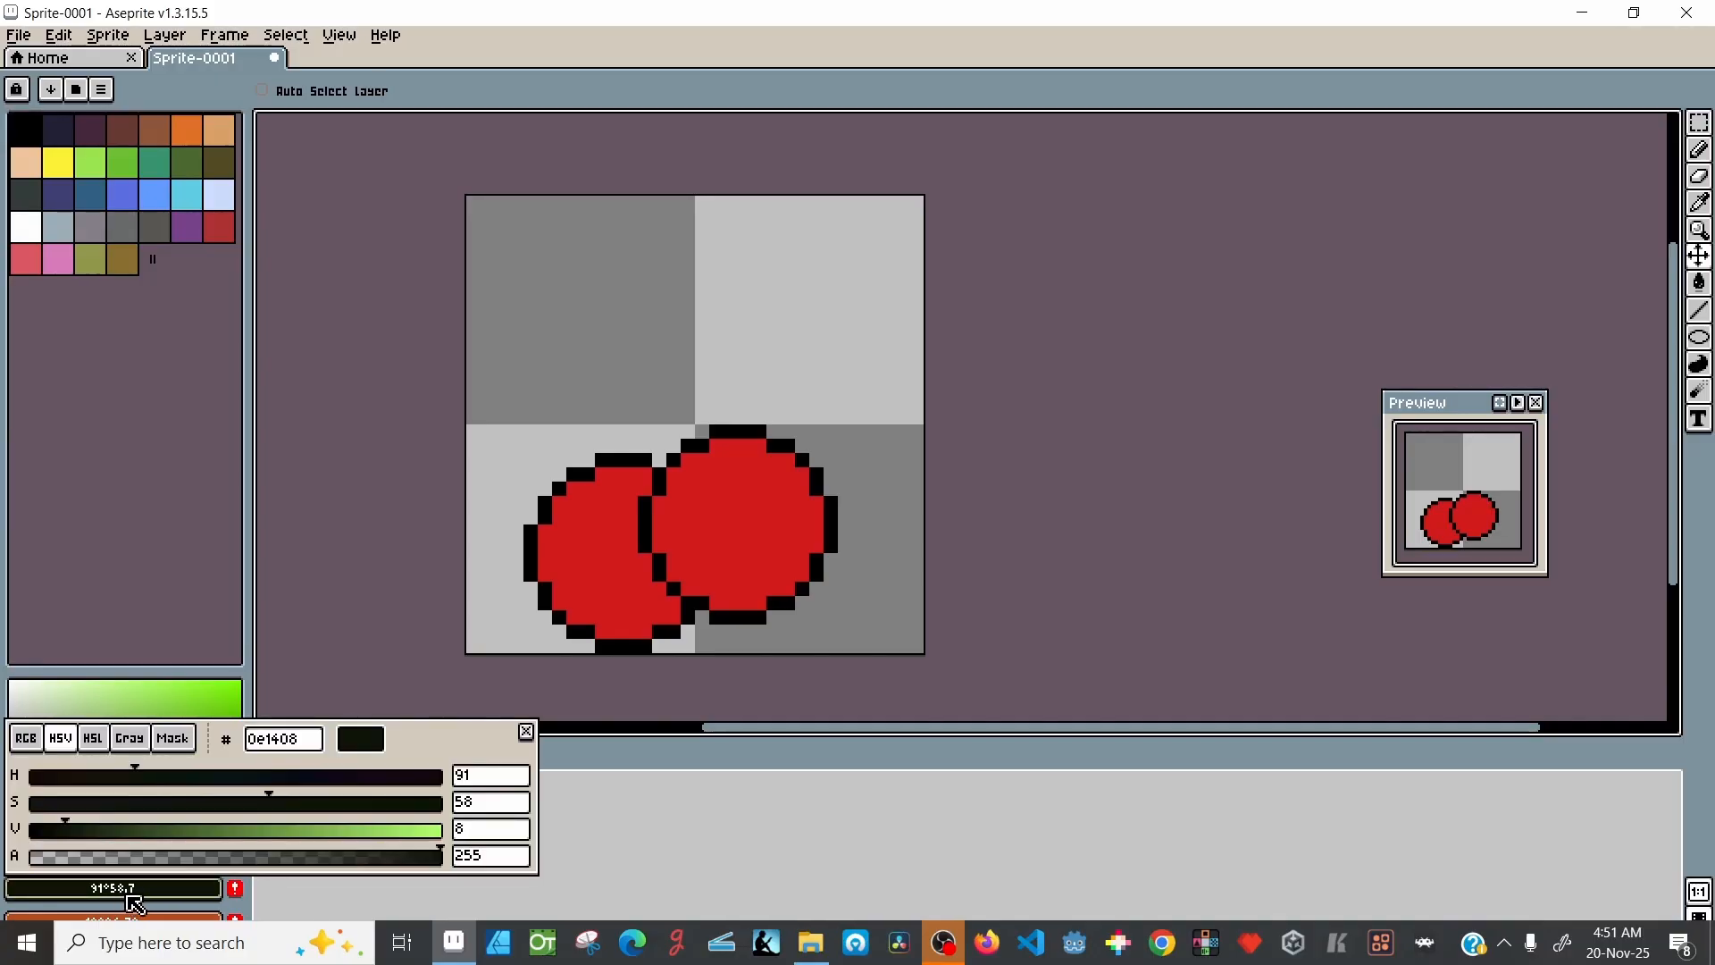
{"action": "left_click", "coordinate": [134, 893]}
{"action": "left_click", "coordinate": [109, 893]}
{"action": "left_click", "coordinate": [112, 893]}
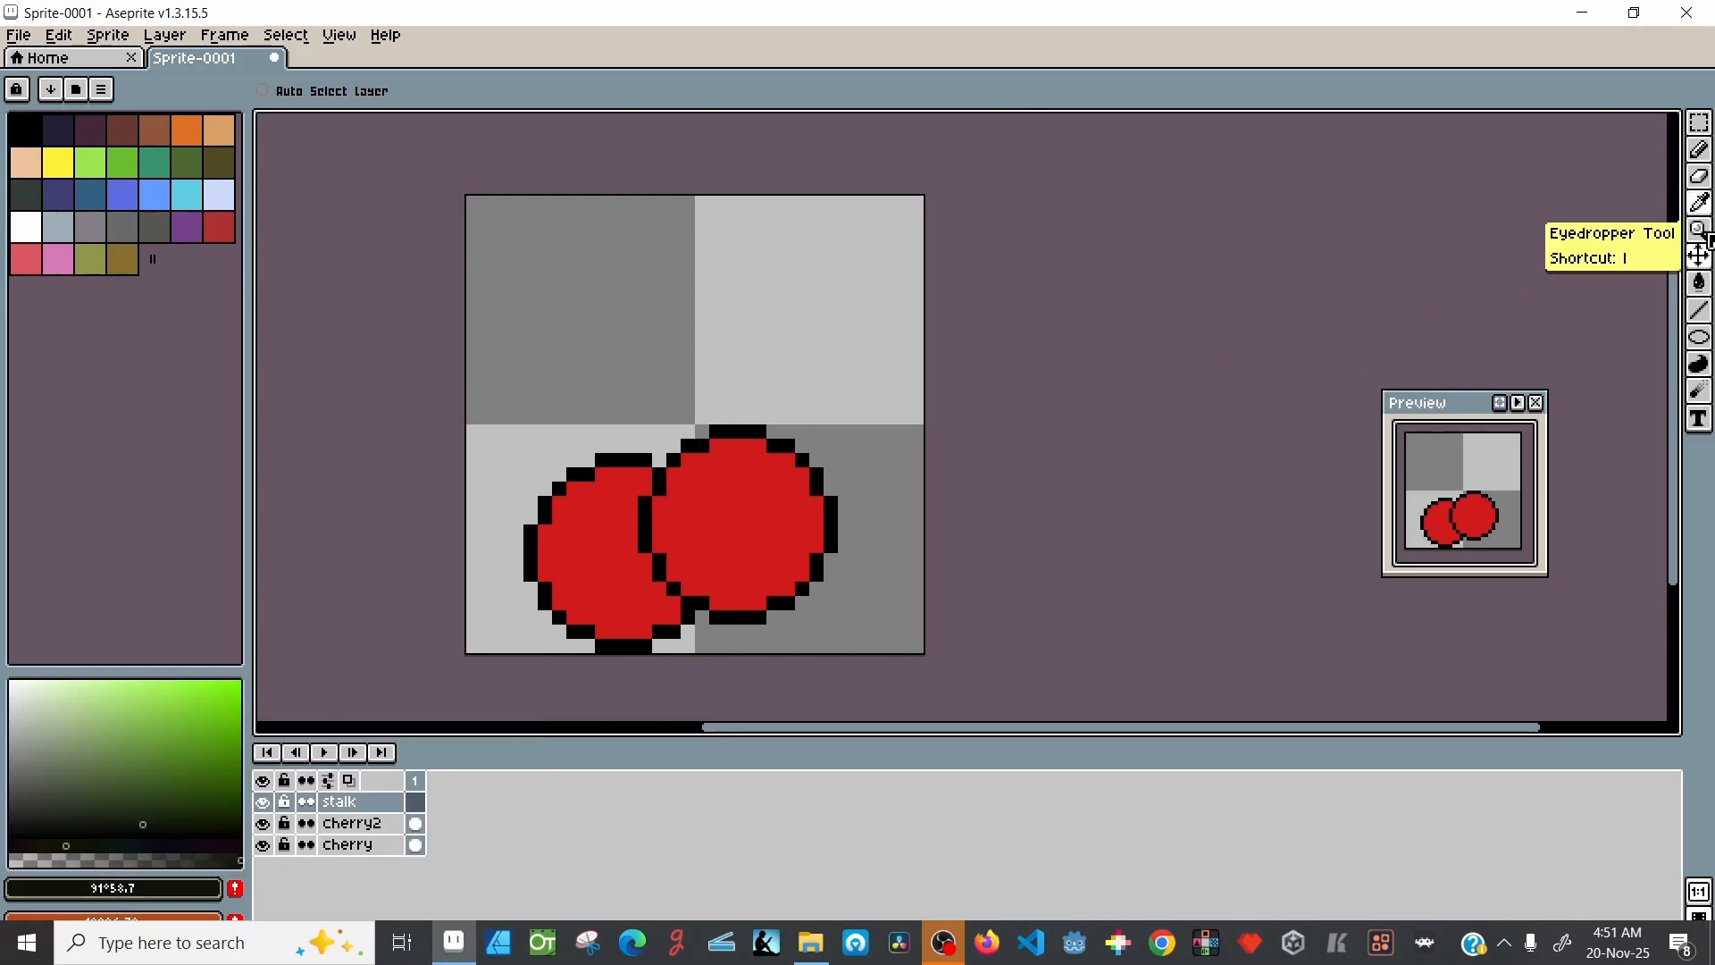
Step: Draw two thin curved stalks up from the cherries with the 1 px Pencil on the stalk layer, joining them at the upper right
{"action": "key", "text": "b"}
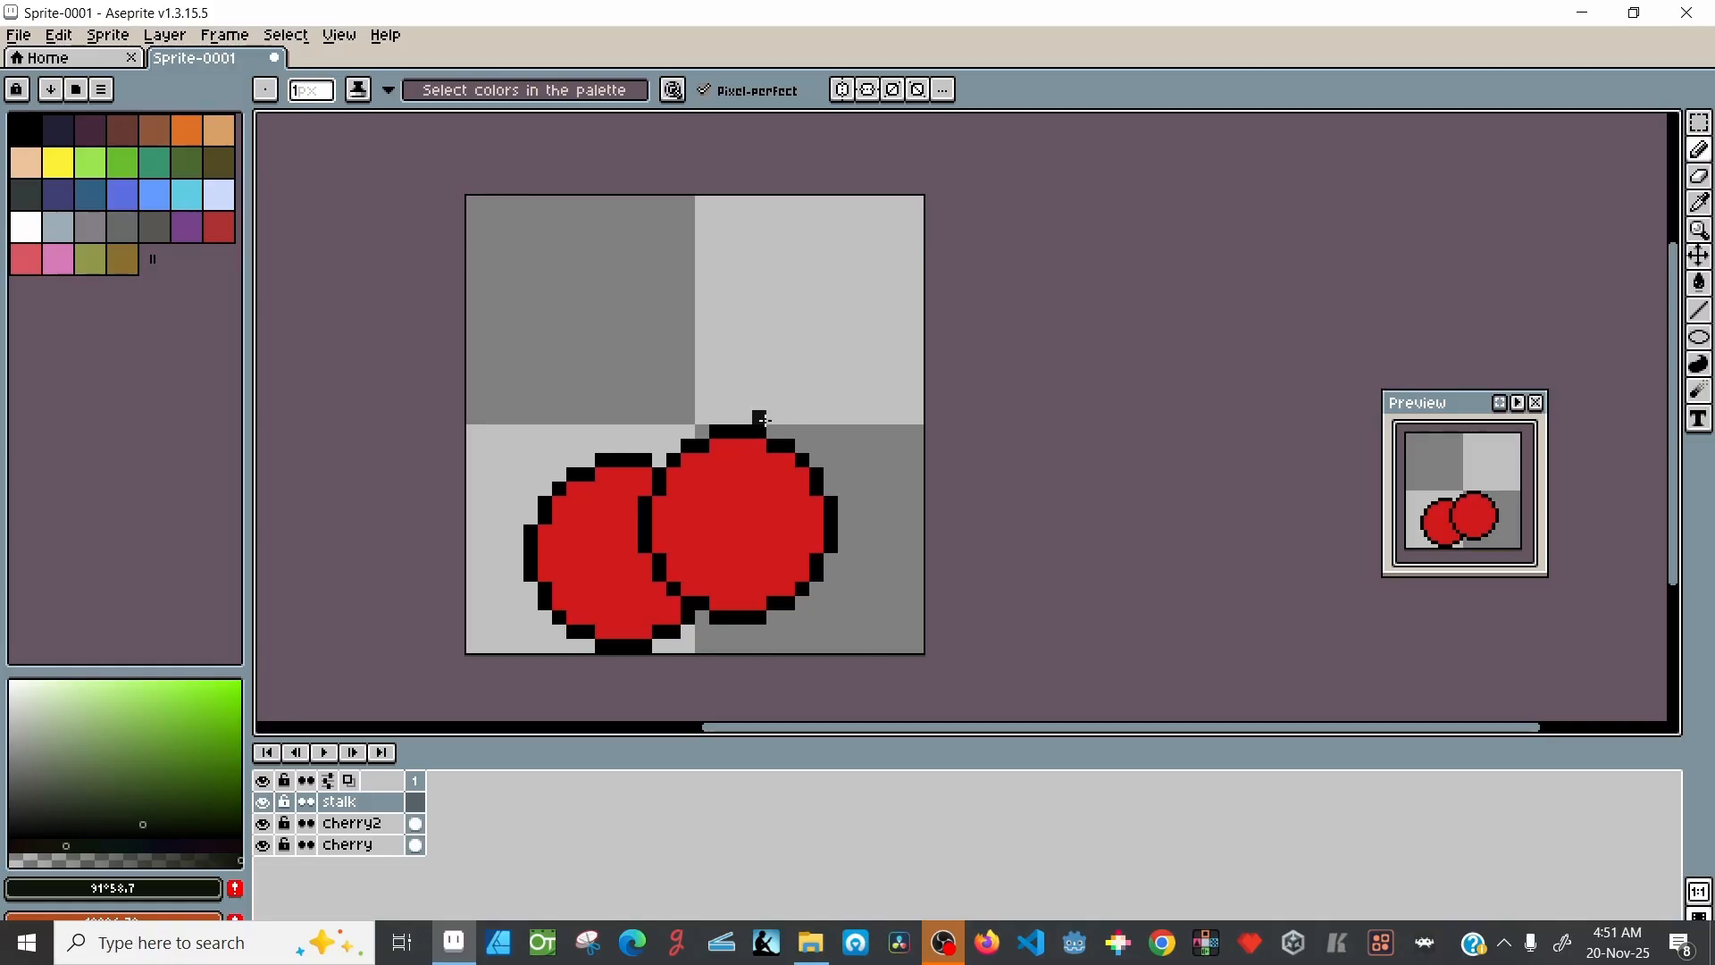
{"action": "left_click_drag", "start_coordinate": [757, 421], "coordinate": [800, 260]}
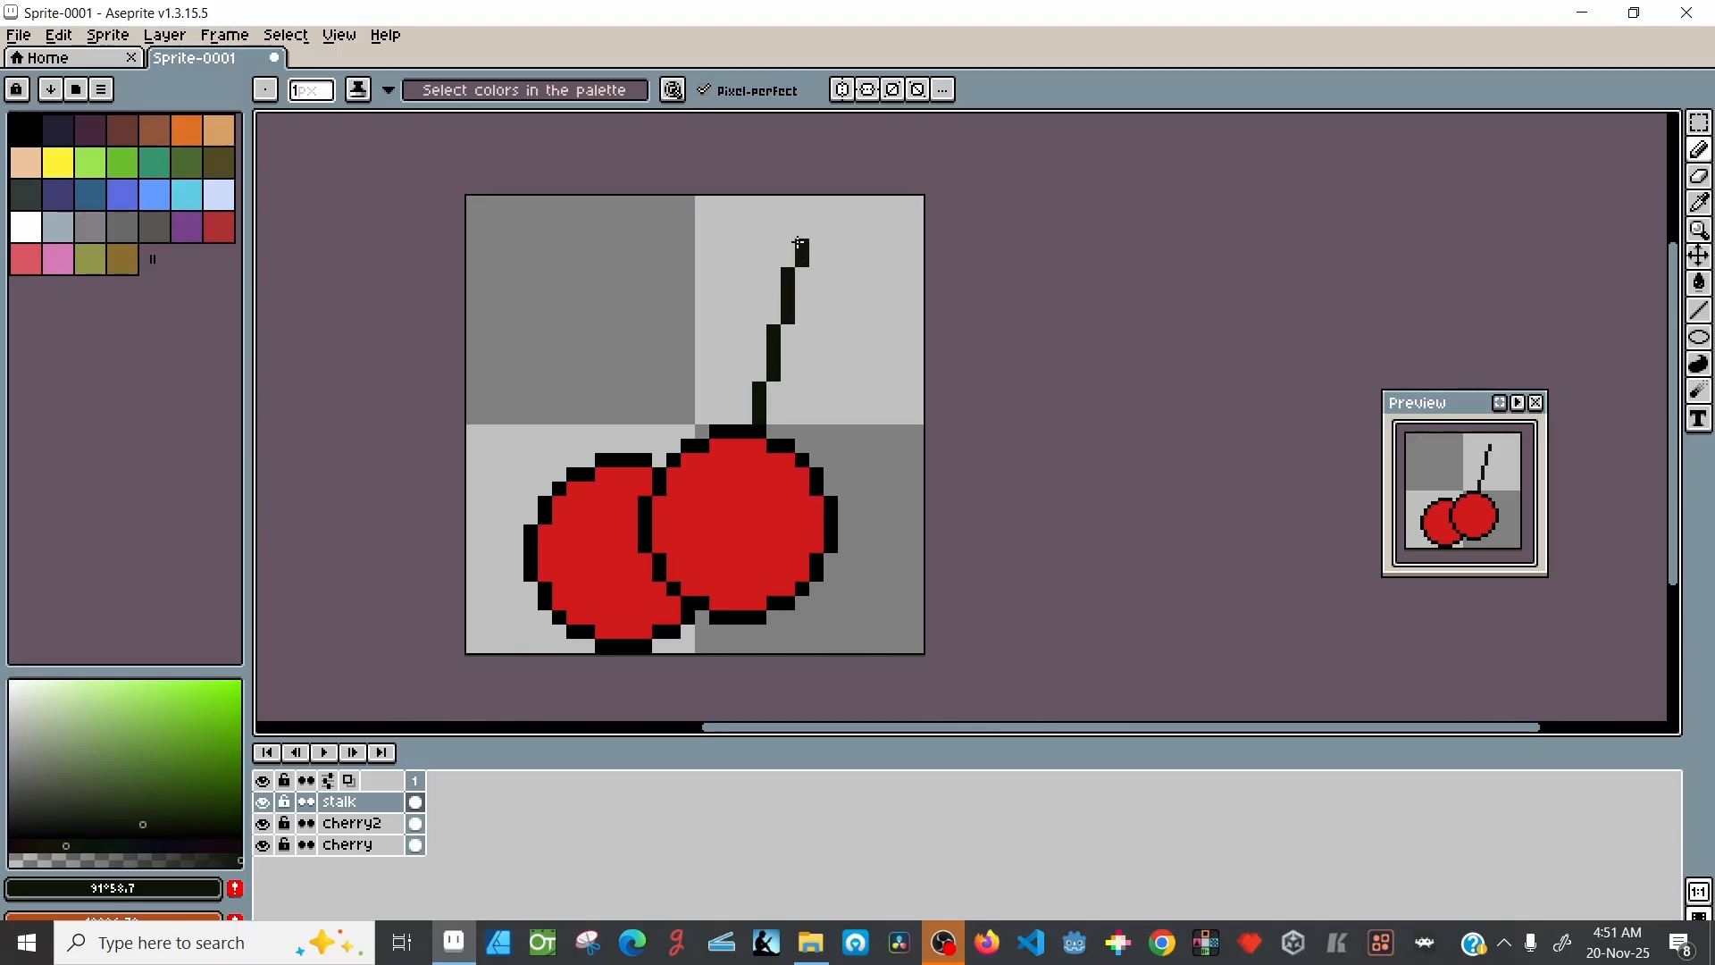
{"action": "mouse_move", "coordinate": [645, 452]}
{"action": "left_mouse_down"}
{"action": "mouse_move", "coordinate": [666, 338]}
{"action": "mouse_move", "coordinate": [736, 240]}
{"action": "left_mouse_up"}
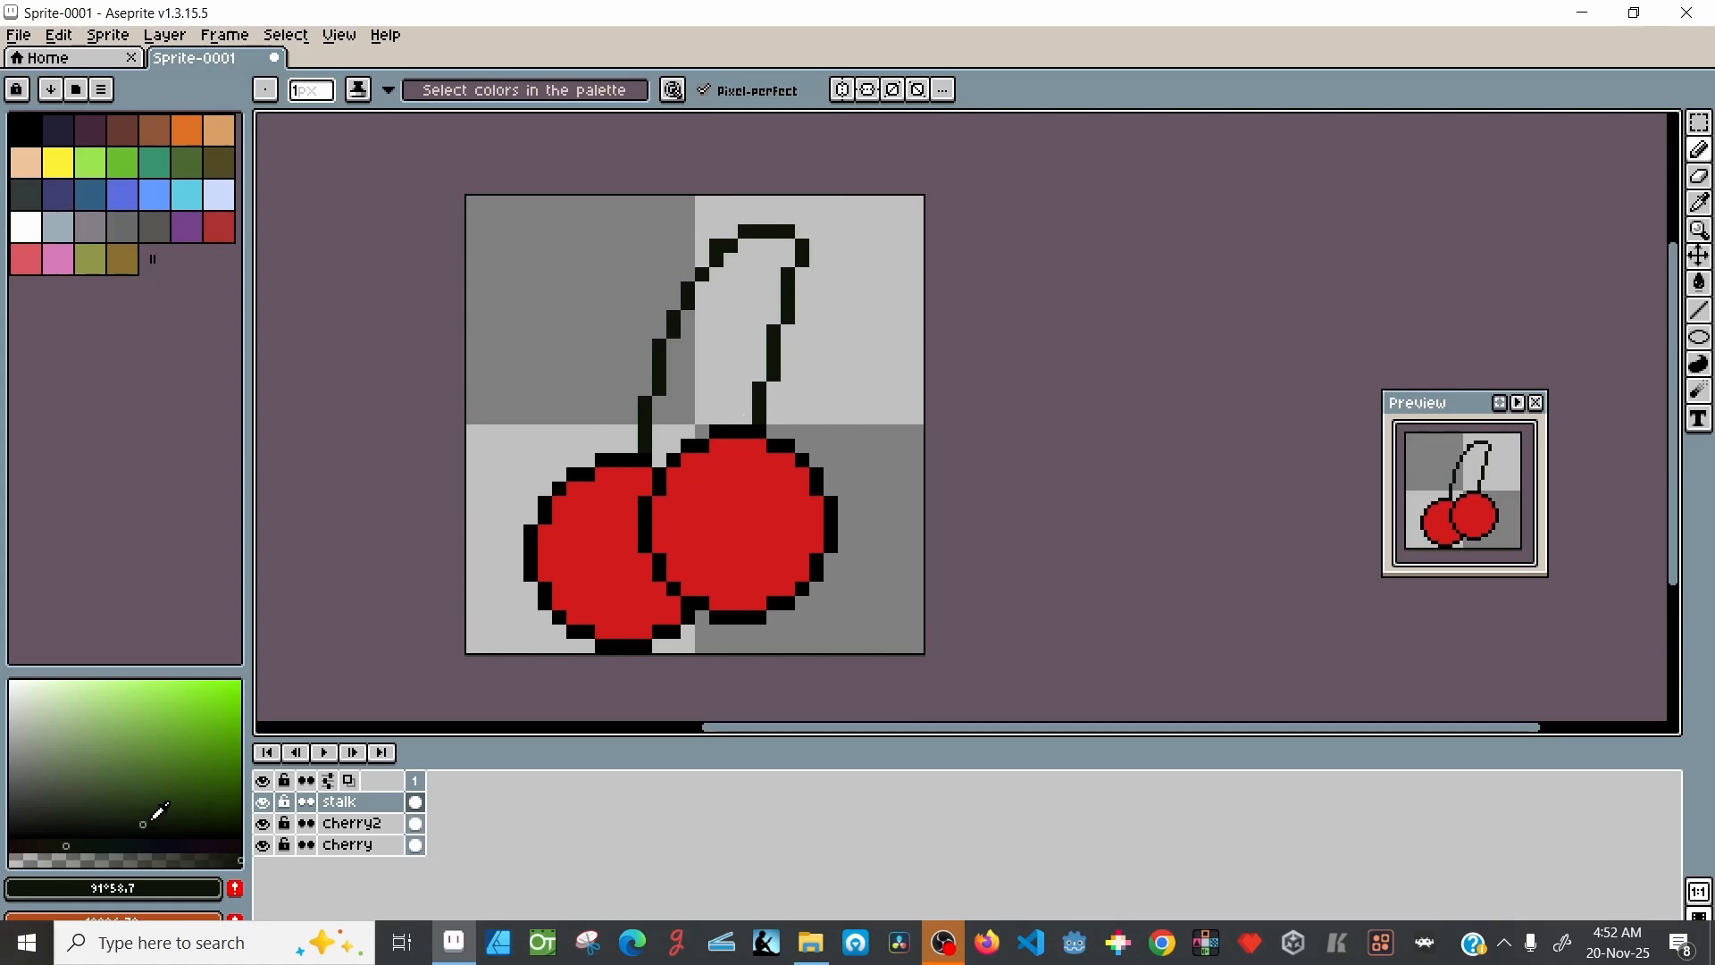
Step: Lighten the foreground green to value 15 (#1b2610) and start recolouring the stalk with the Paint Bucket, beginning with its right and upper parts
{"action": "left_click", "coordinate": [147, 889]}
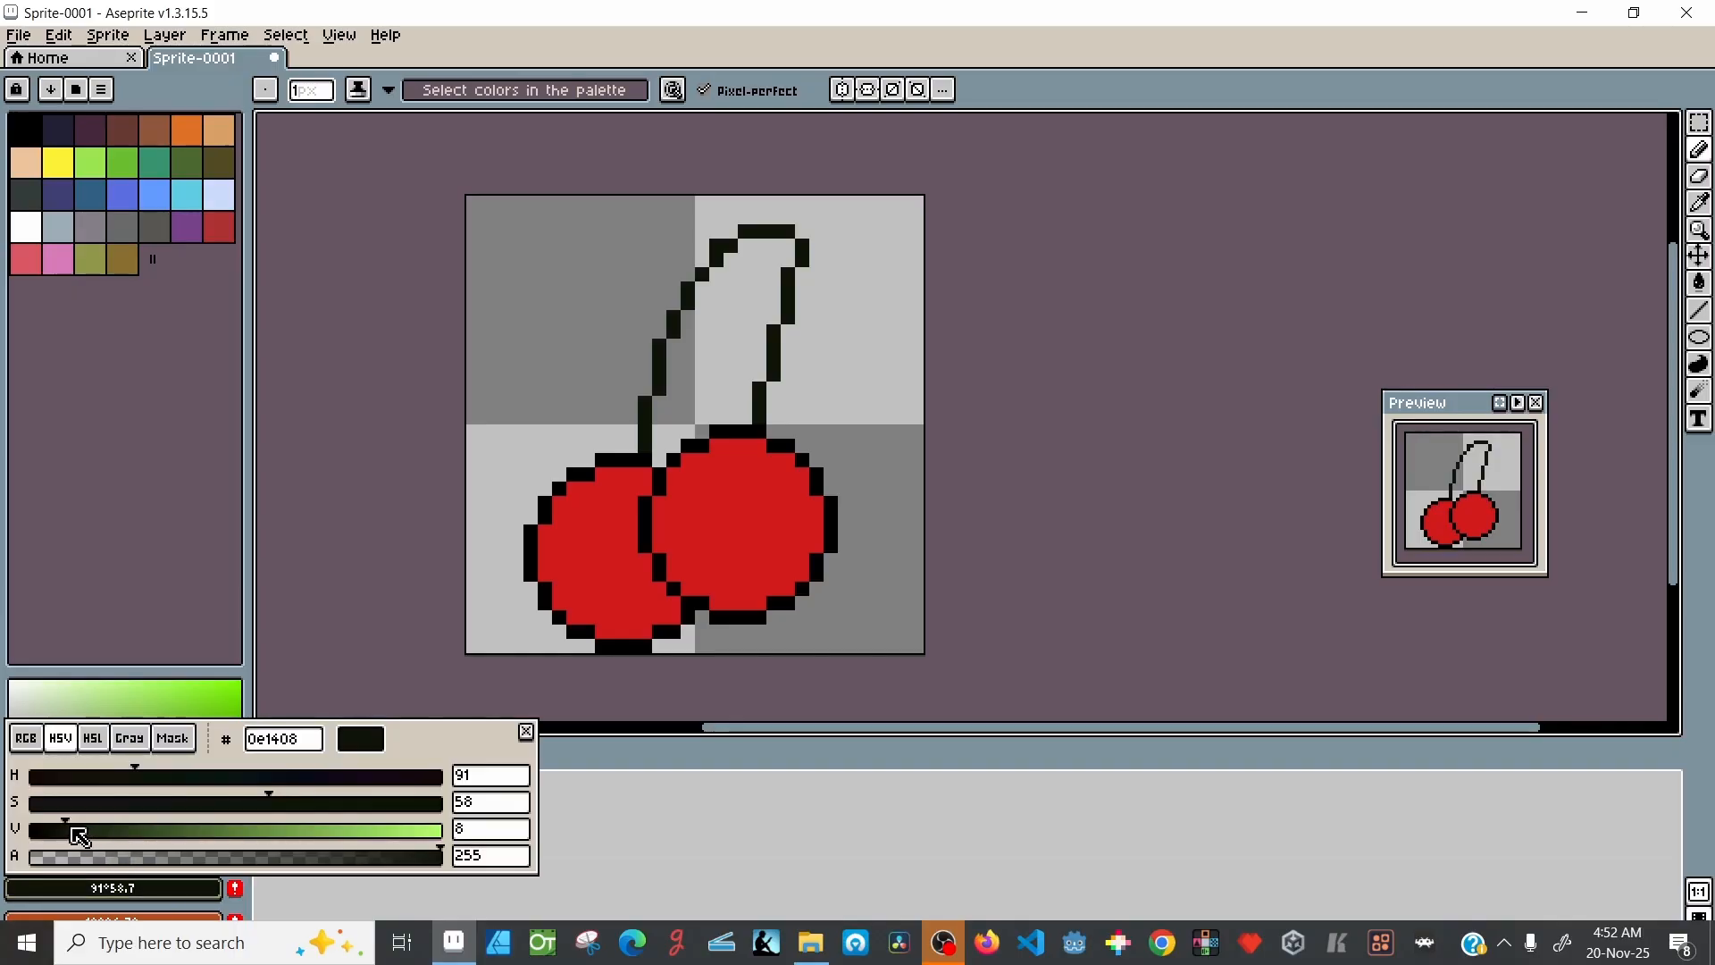
{"action": "left_click_drag", "start_coordinate": [72, 829], "coordinate": [97, 831]}
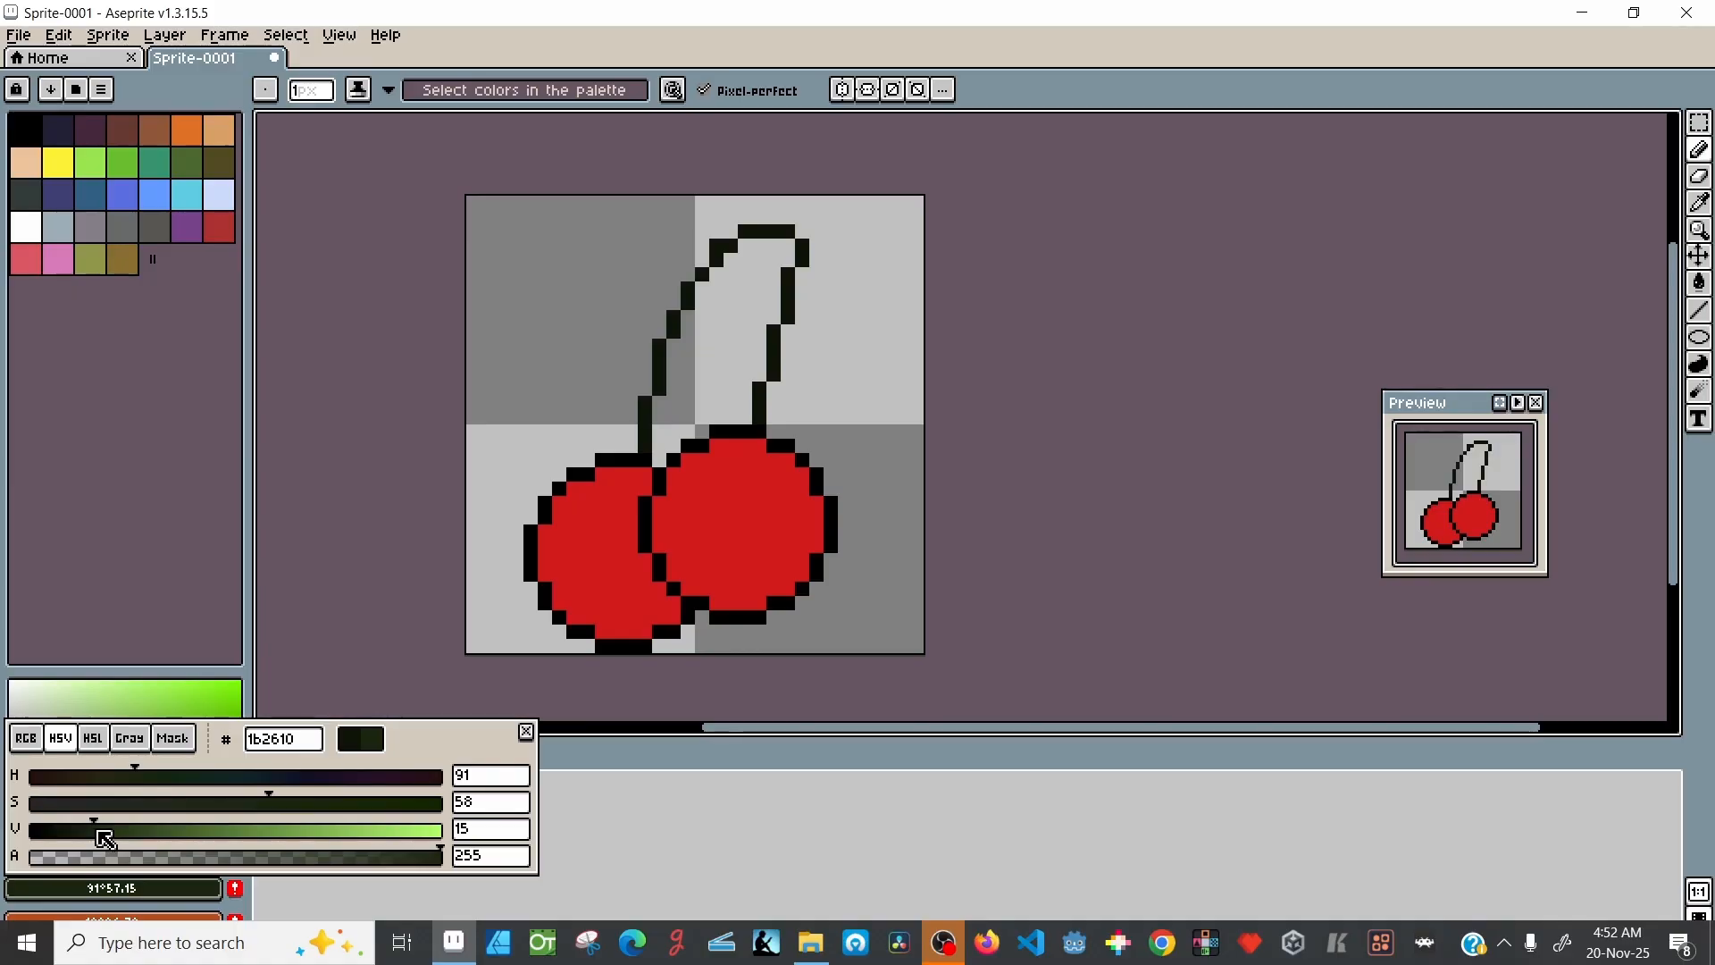
{"action": "left_click", "coordinate": [1702, 284]}
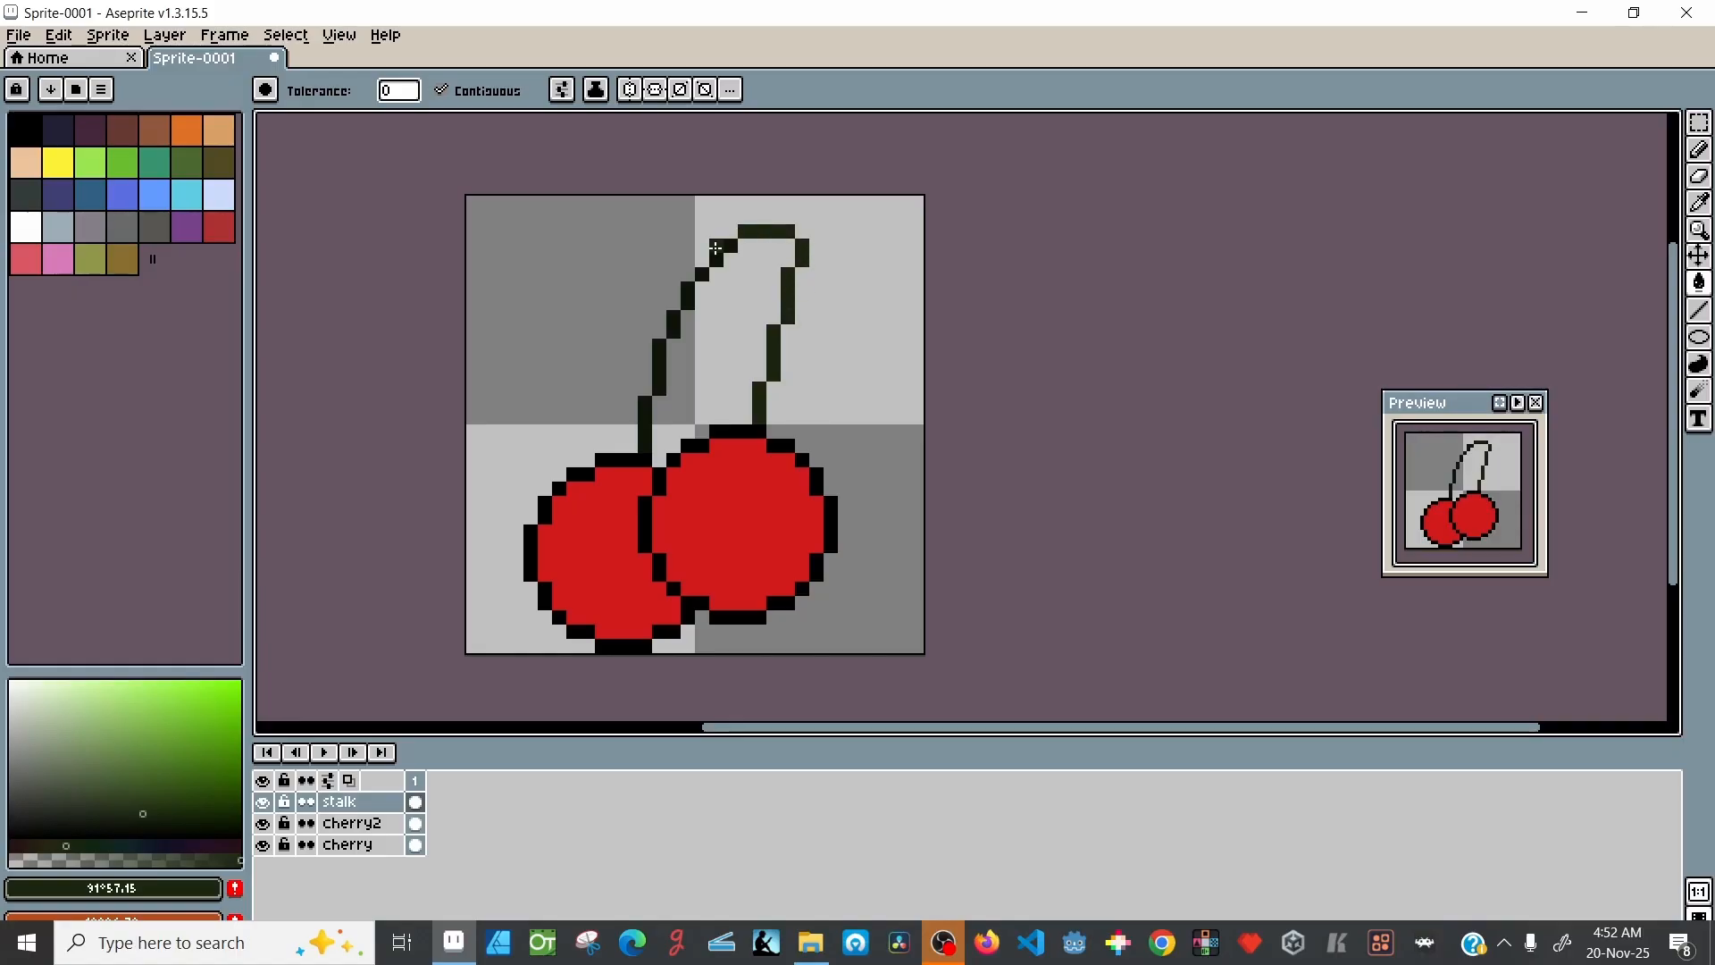
Step: Recolour the remaining segments of the left stalk with the lighter green using the Paint Bucket, undoing any fill that covers the background
{"action": "left_click", "coordinate": [695, 286]}
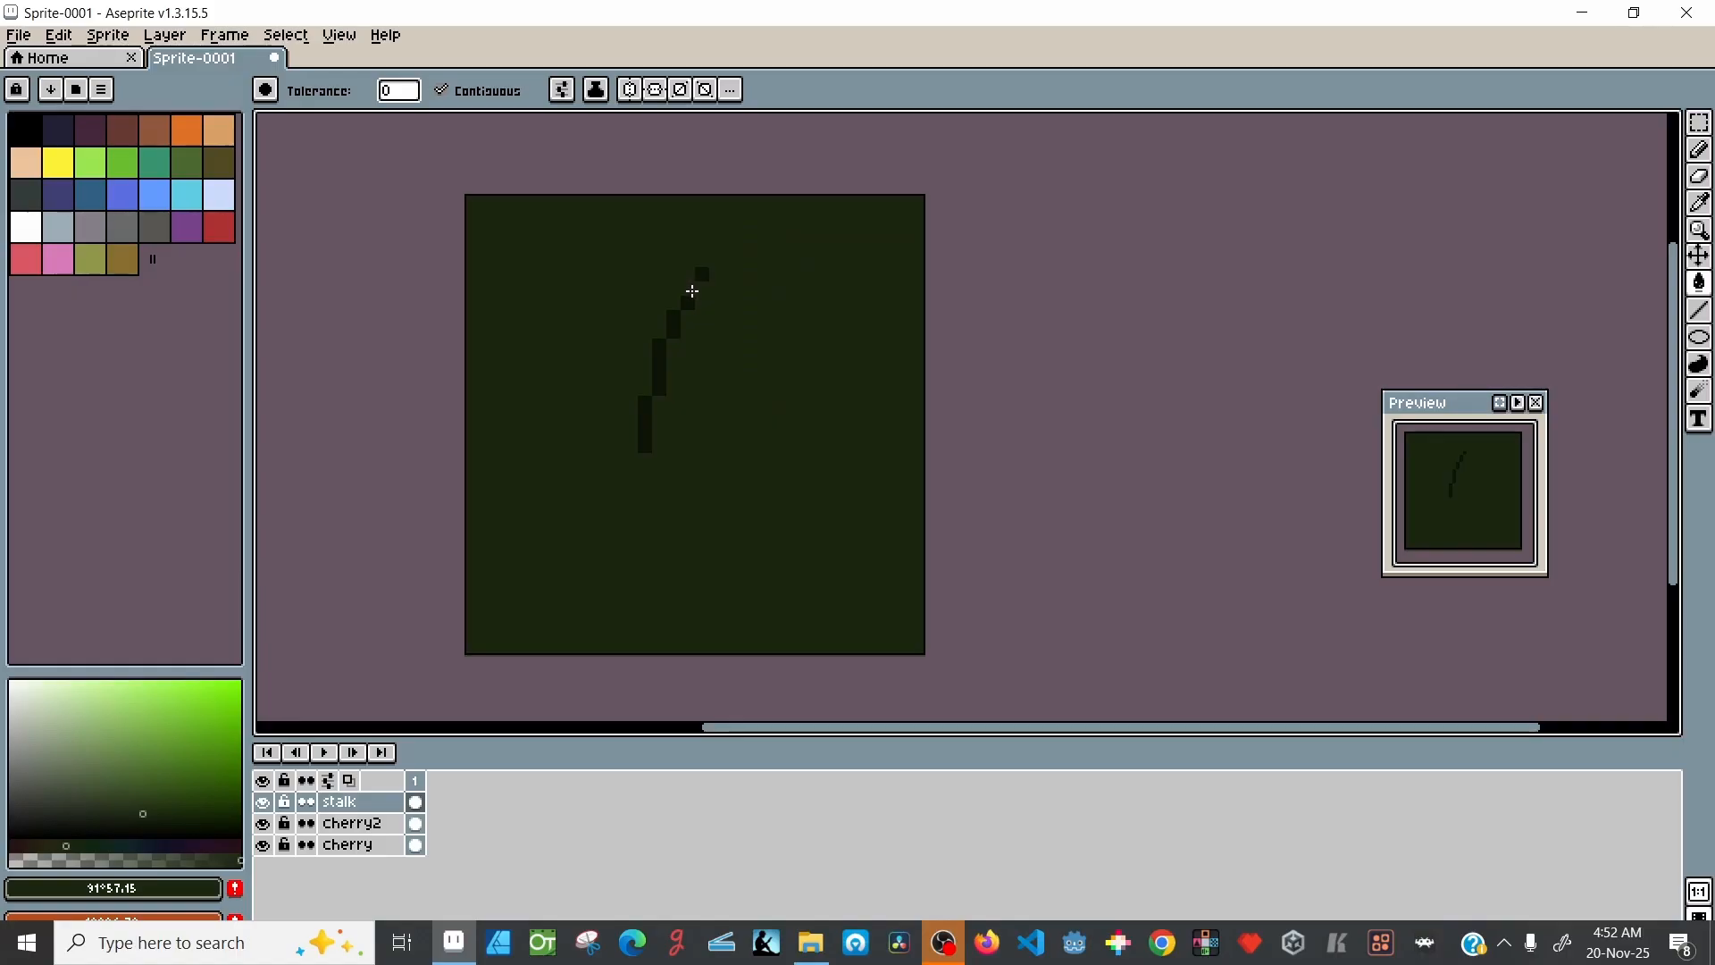
{"action": "key", "text": "ctrl+z"}
{"action": "scroll", "coordinate": [692, 292], "scroll_direction": "up", "scroll_amount": 4}
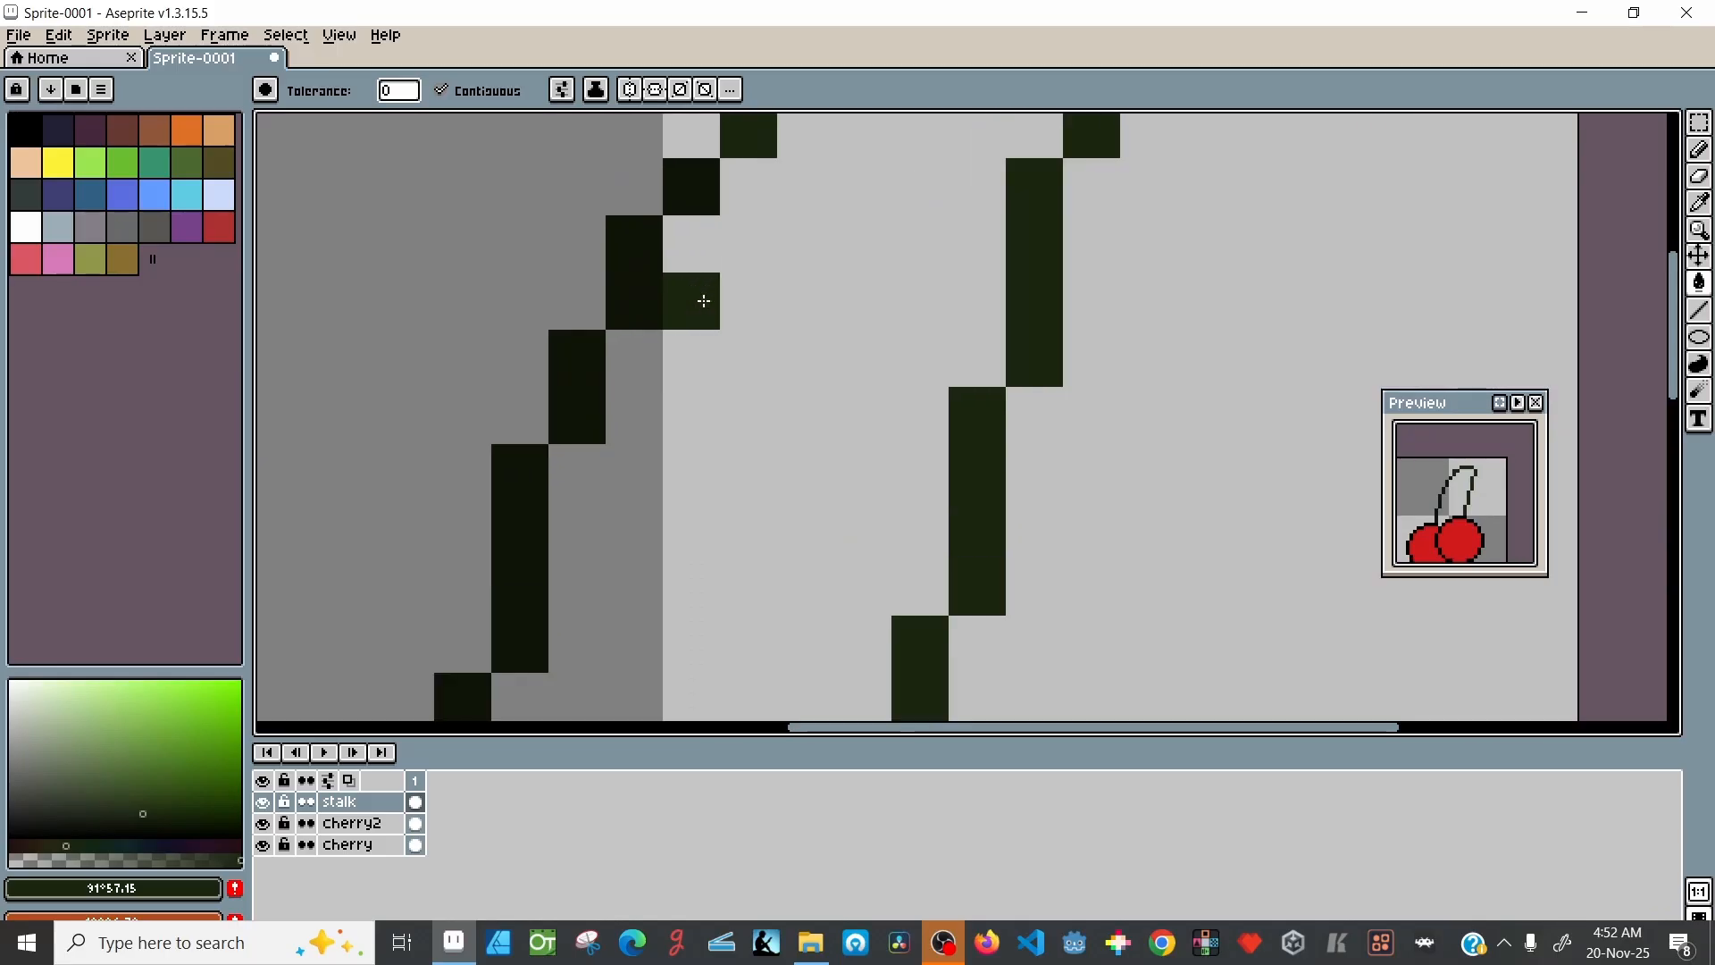
{"action": "scroll", "coordinate": [700, 294], "scroll_direction": "down", "scroll_amount": 1}
{"action": "left_click", "coordinate": [650, 272]}
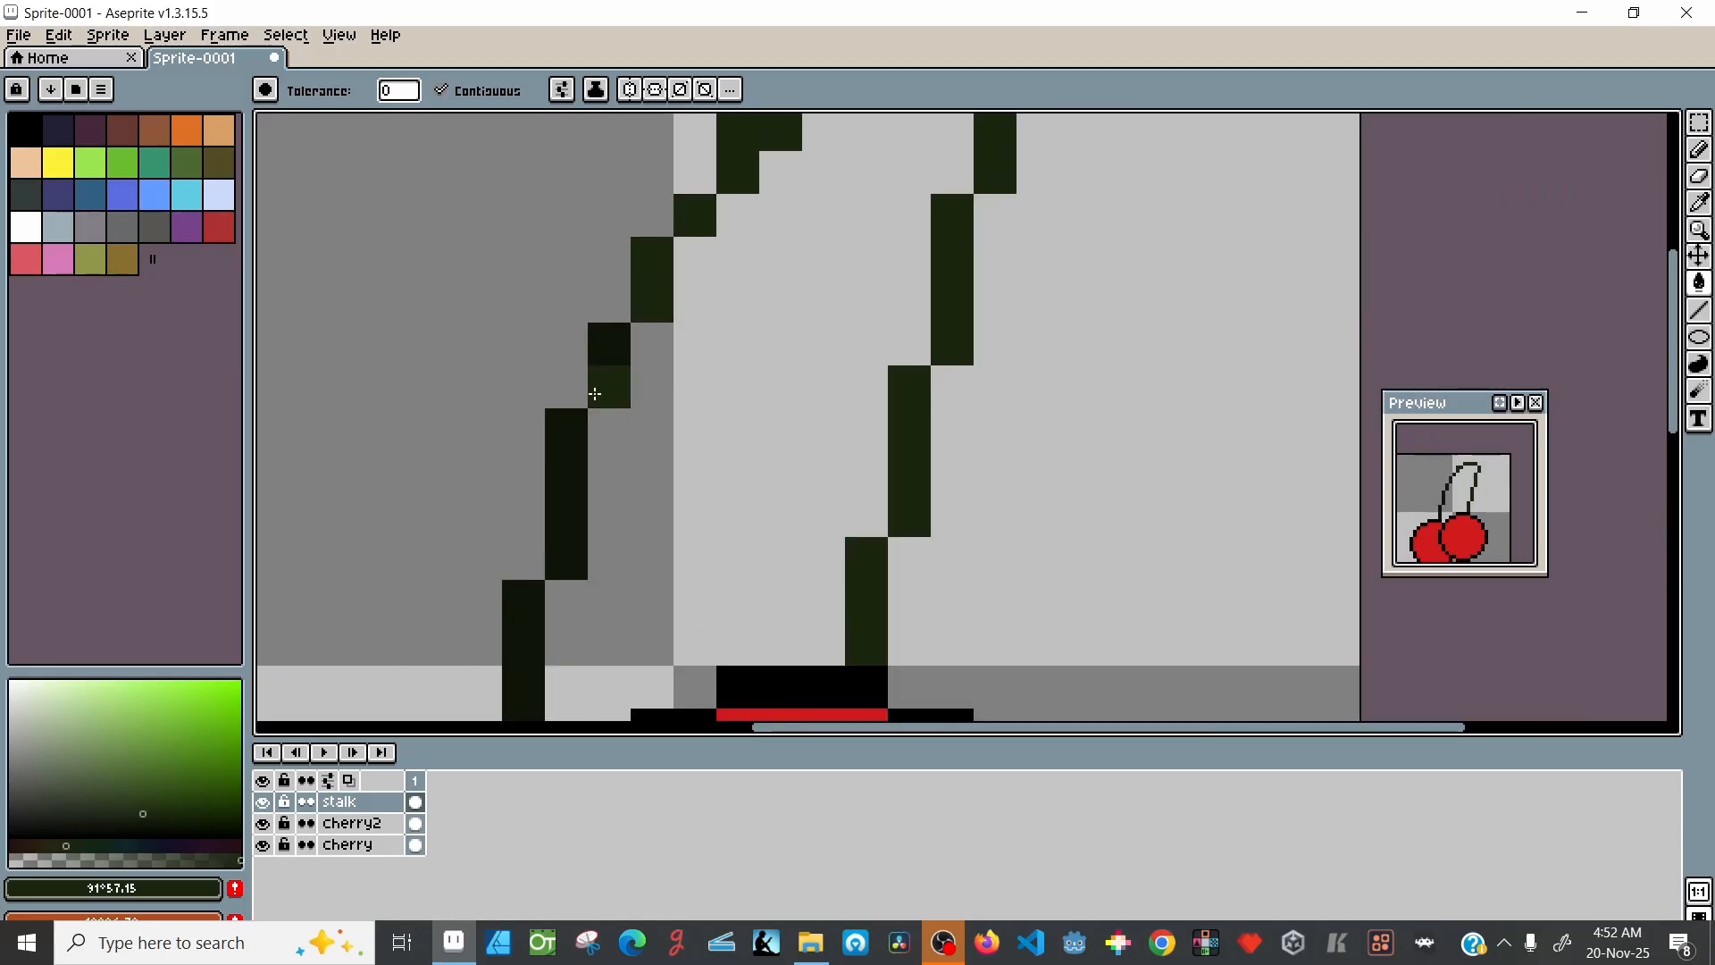
{"action": "left_click", "coordinate": [607, 372]}
{"action": "left_click", "coordinate": [572, 482]}
{"action": "left_click_drag", "start_coordinate": [394, 509], "coordinate": [552, 467]}
{"action": "left_click", "coordinate": [647, 357]}
{"action": "scroll", "coordinate": [540, 264], "scroll_direction": "down", "scroll_amount": 5}
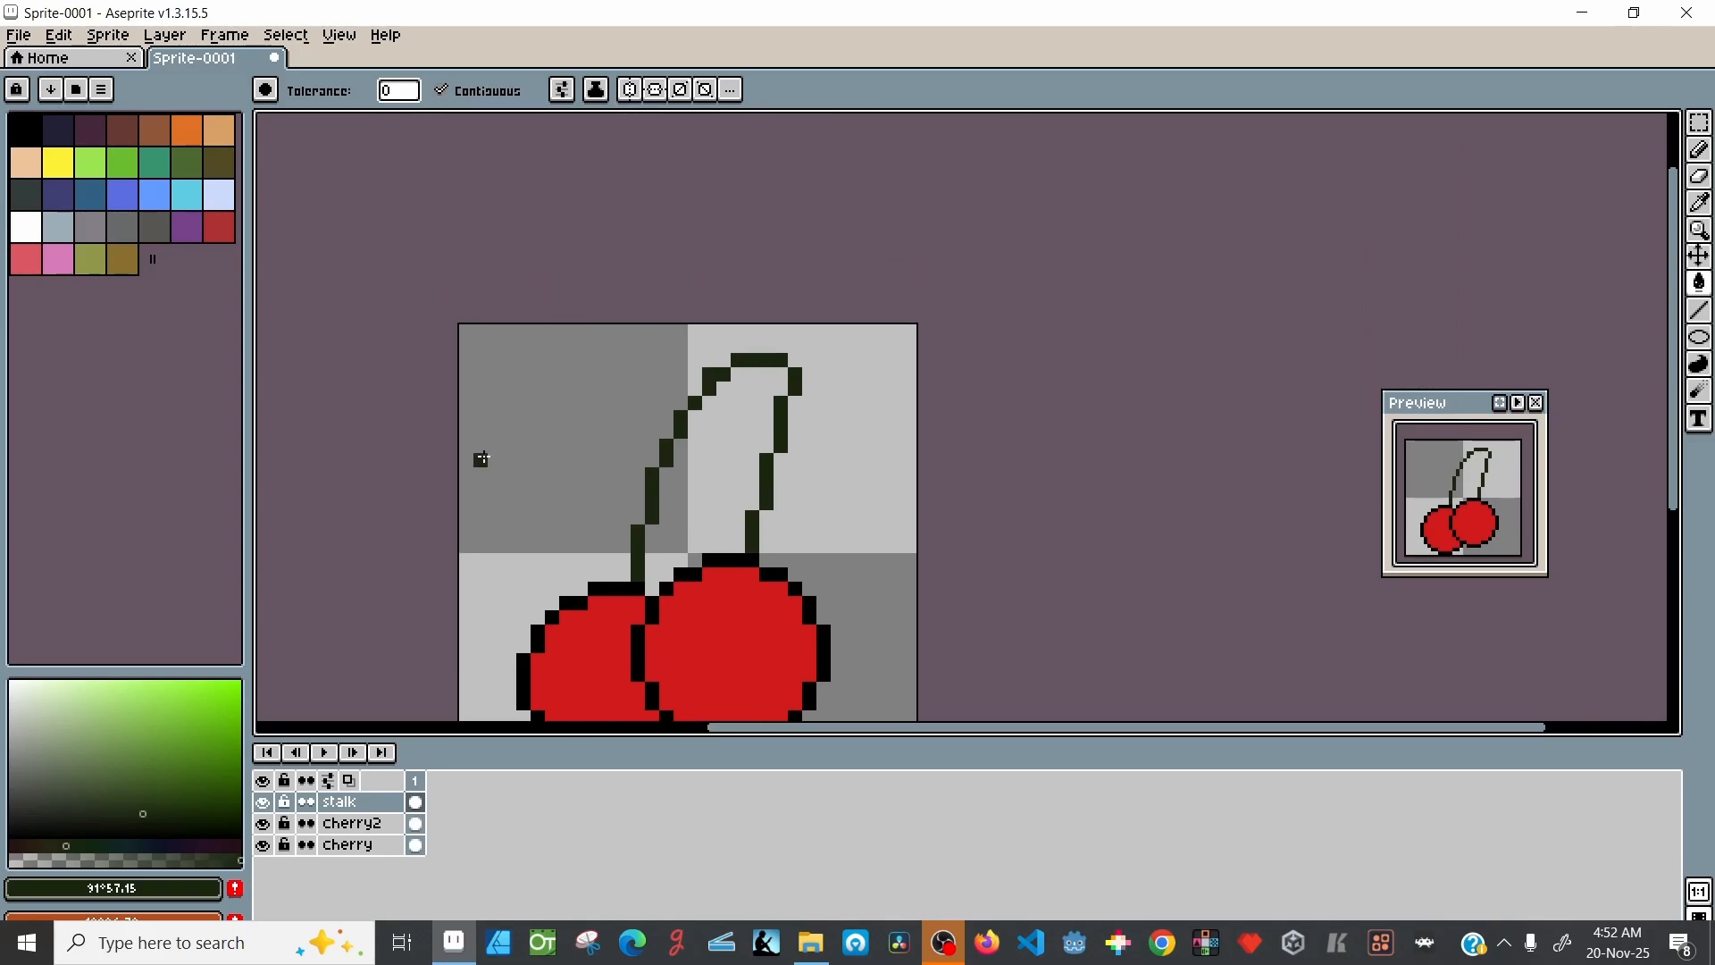
Step: Add a new layer above stalk and name it leaf
{"action": "key", "text": "shift+n"}
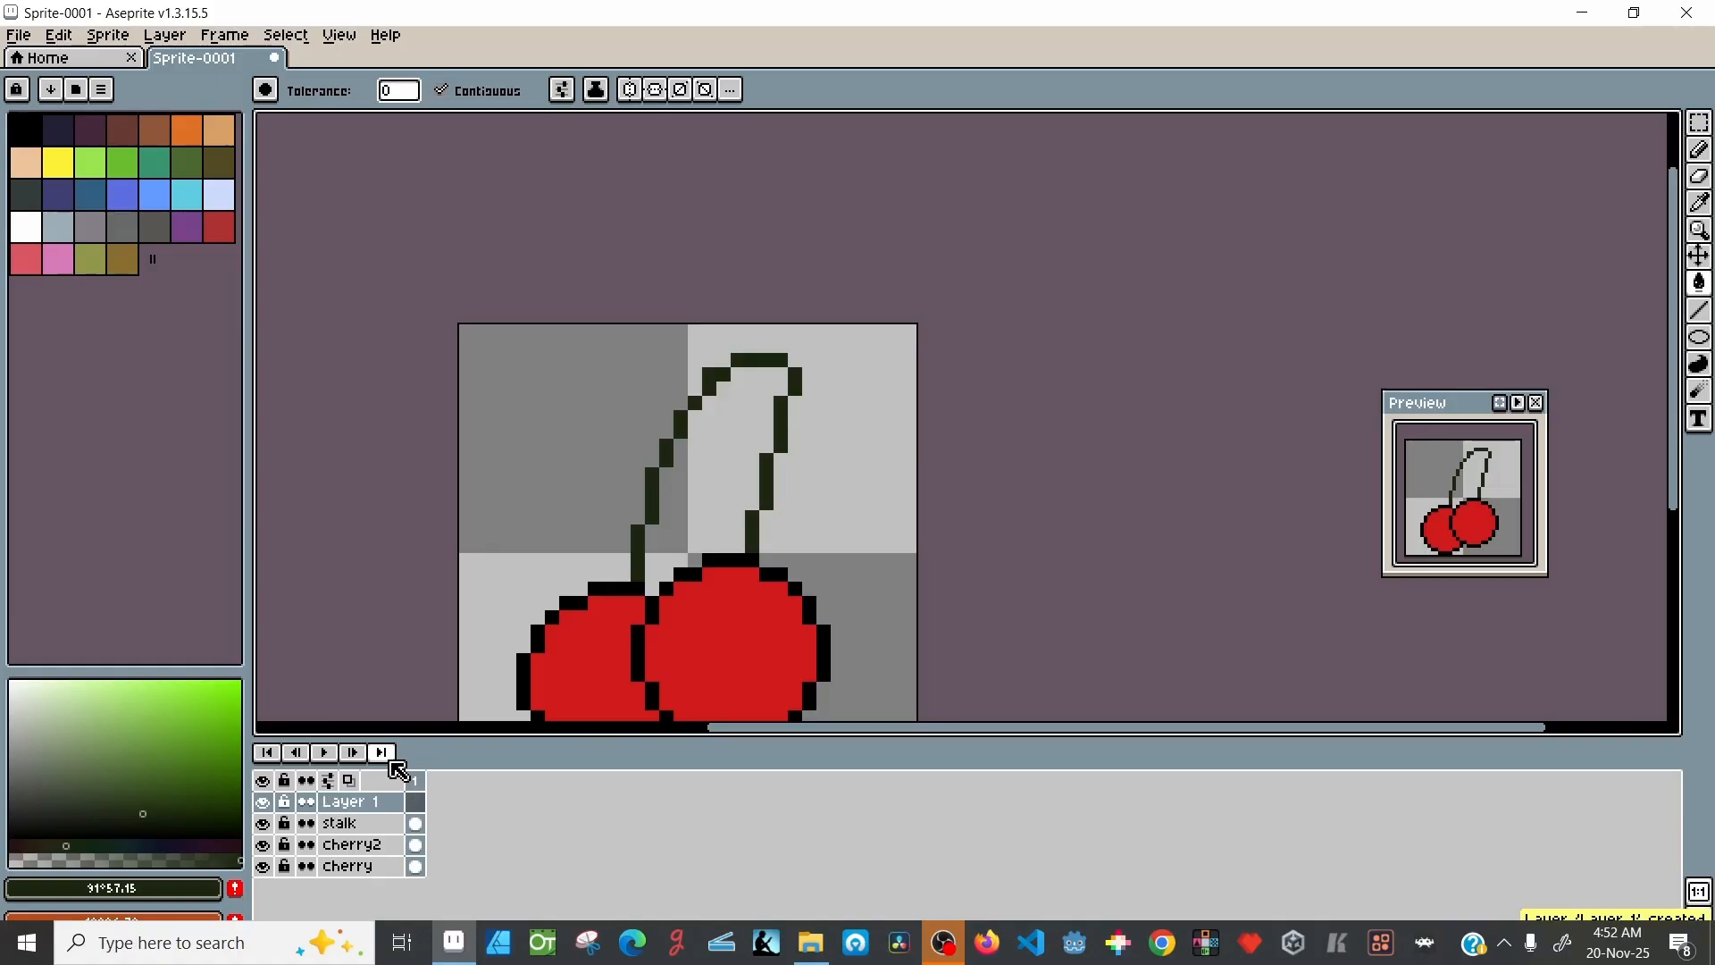
{"action": "double_click", "coordinate": [375, 806]}
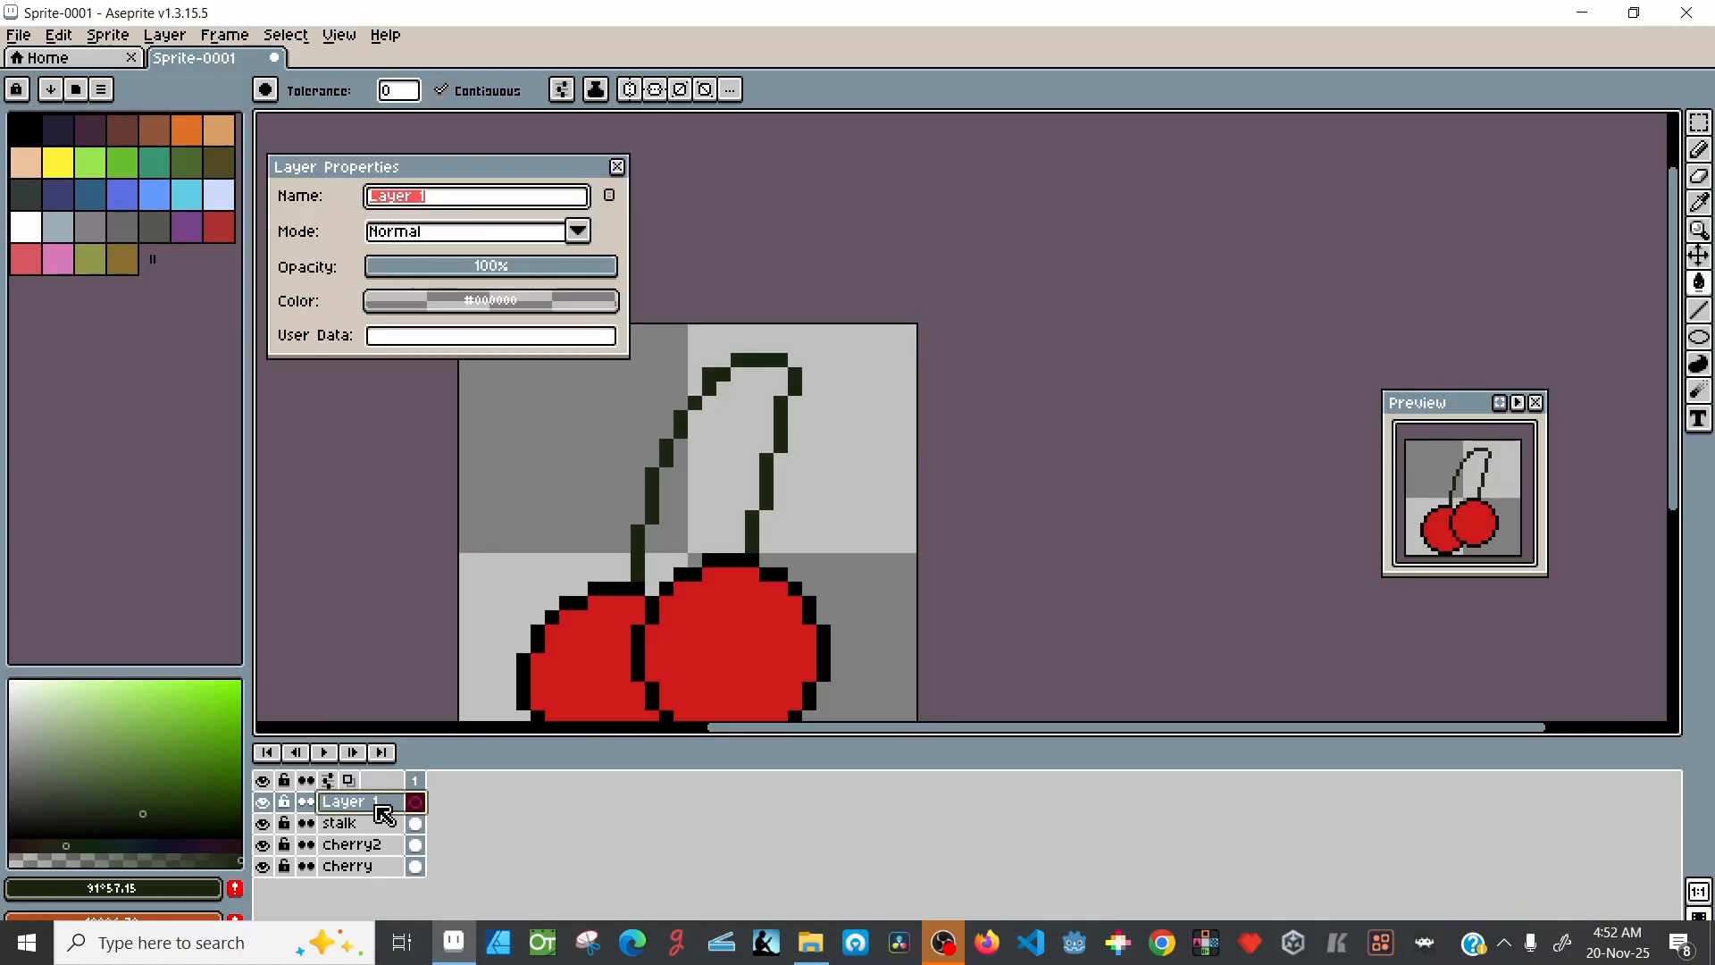
{"action": "key", "text": "BackSpace"}
{"action": "type", "text": "leaf"}
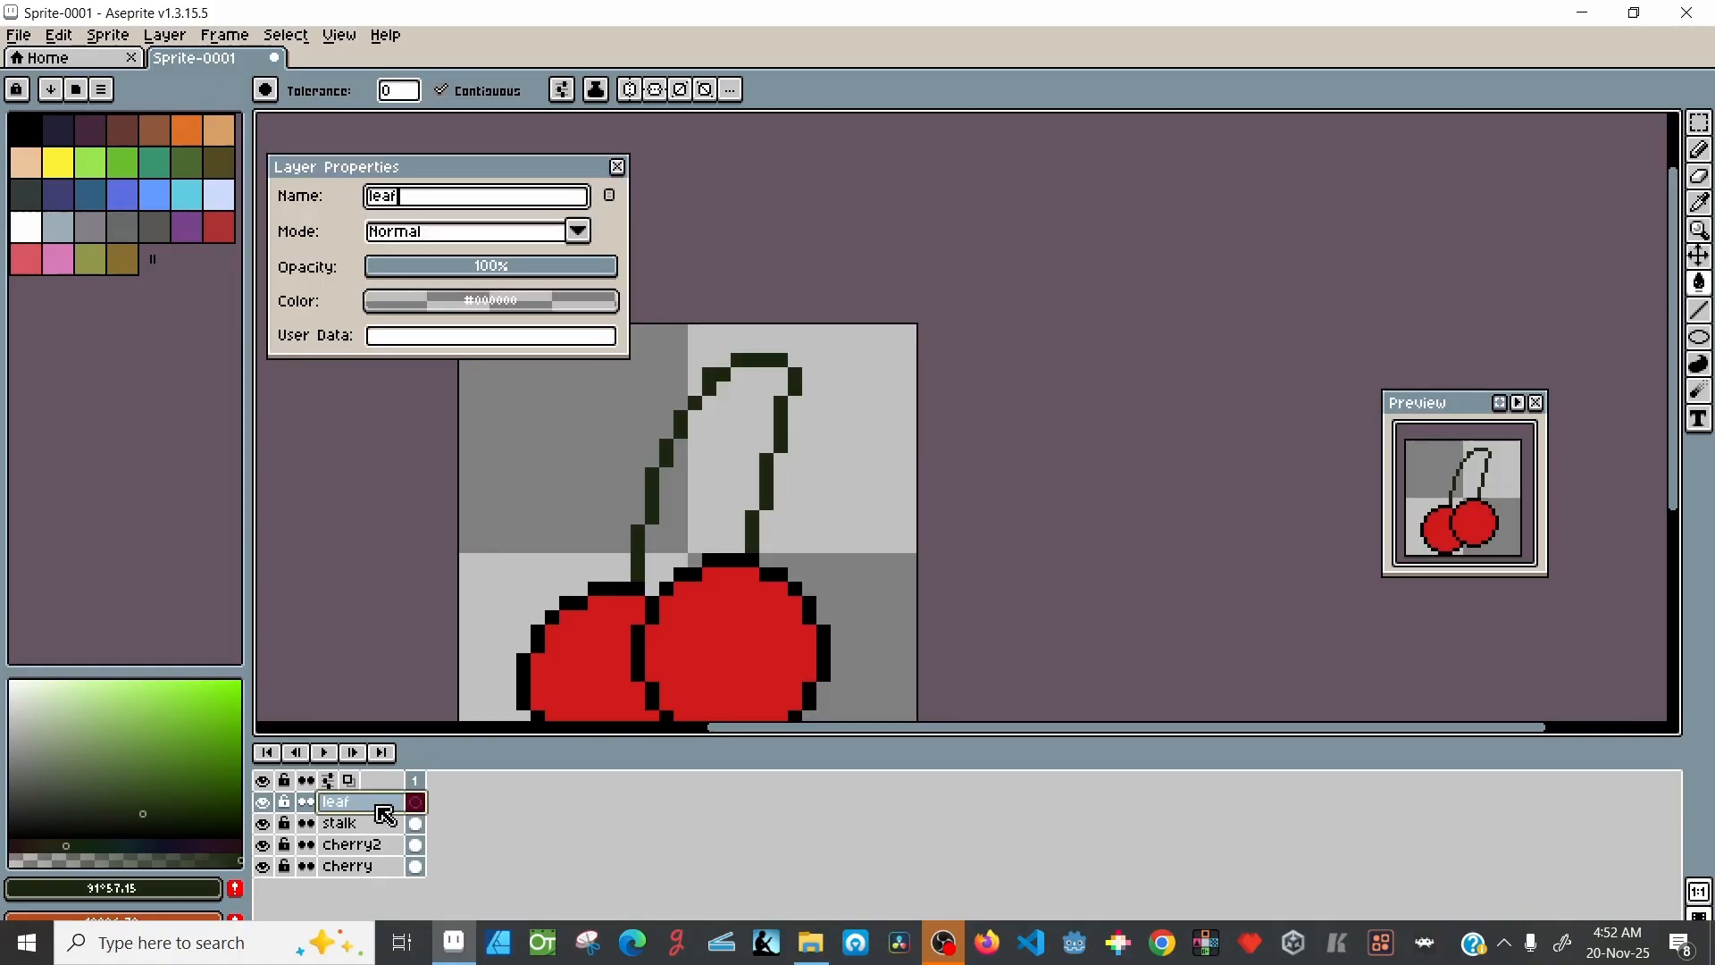
{"action": "key", "text": "Return"}
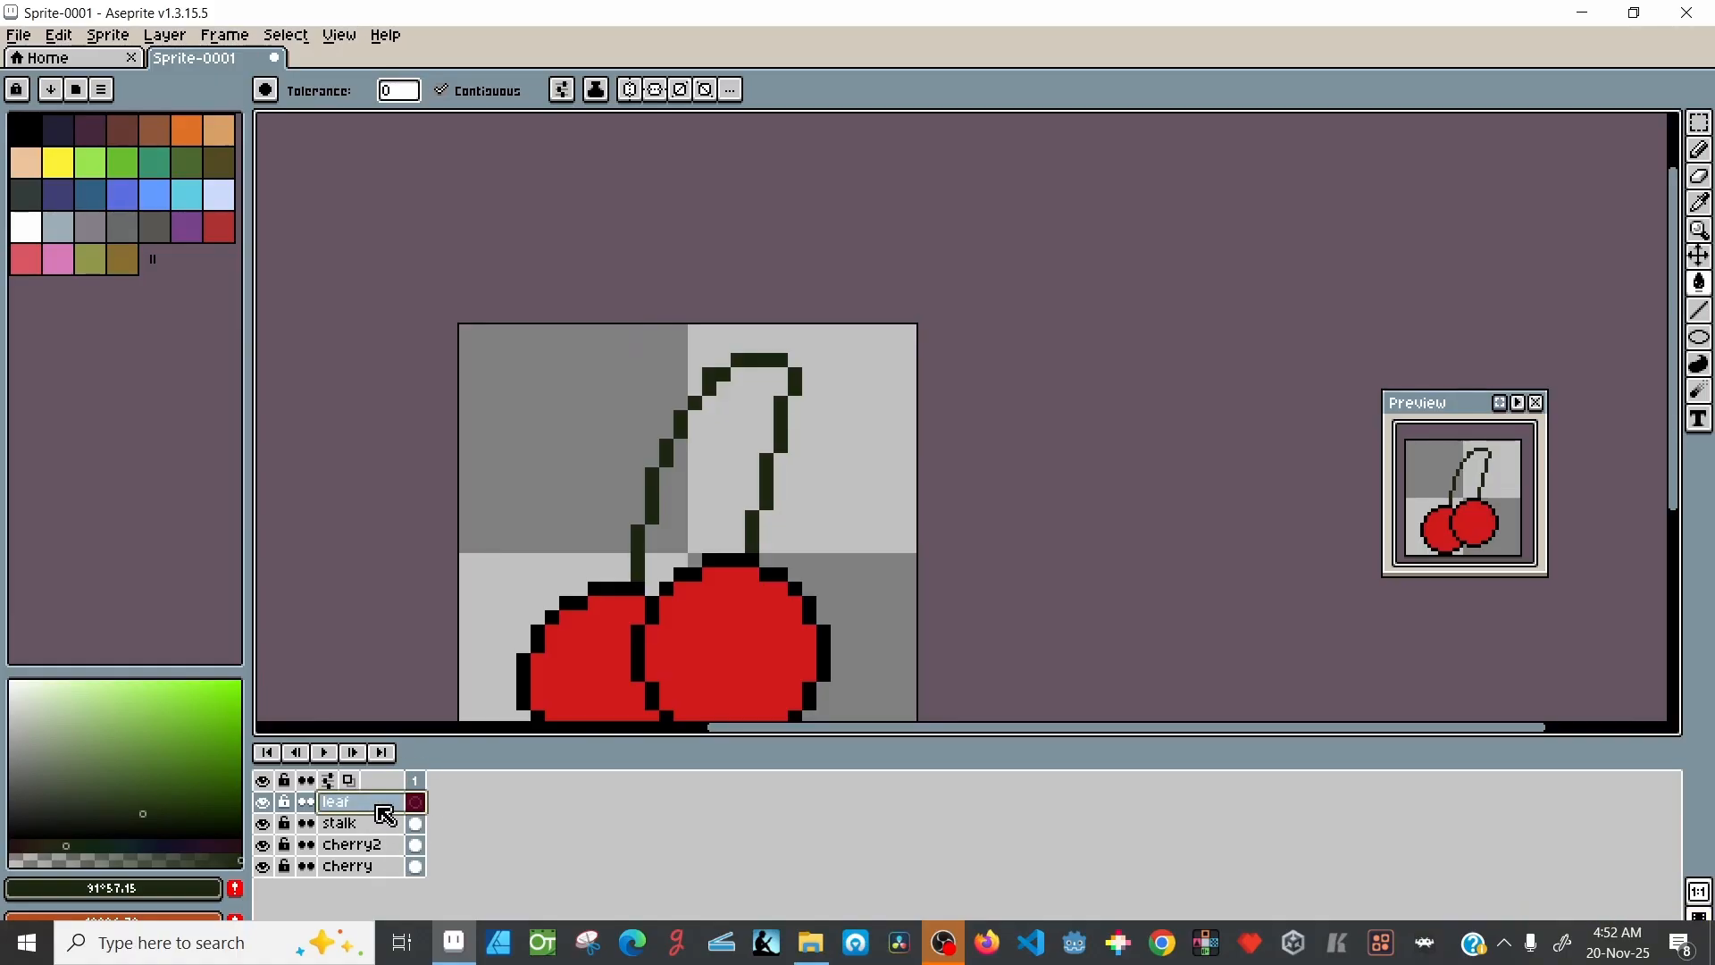
Step: Draw a solid leaf about 7 px wide and 5 px high at the stalks' upper joint on the leaf layer, using the Pencil with palette colour #524b24
{"action": "left_click", "coordinate": [217, 165]}
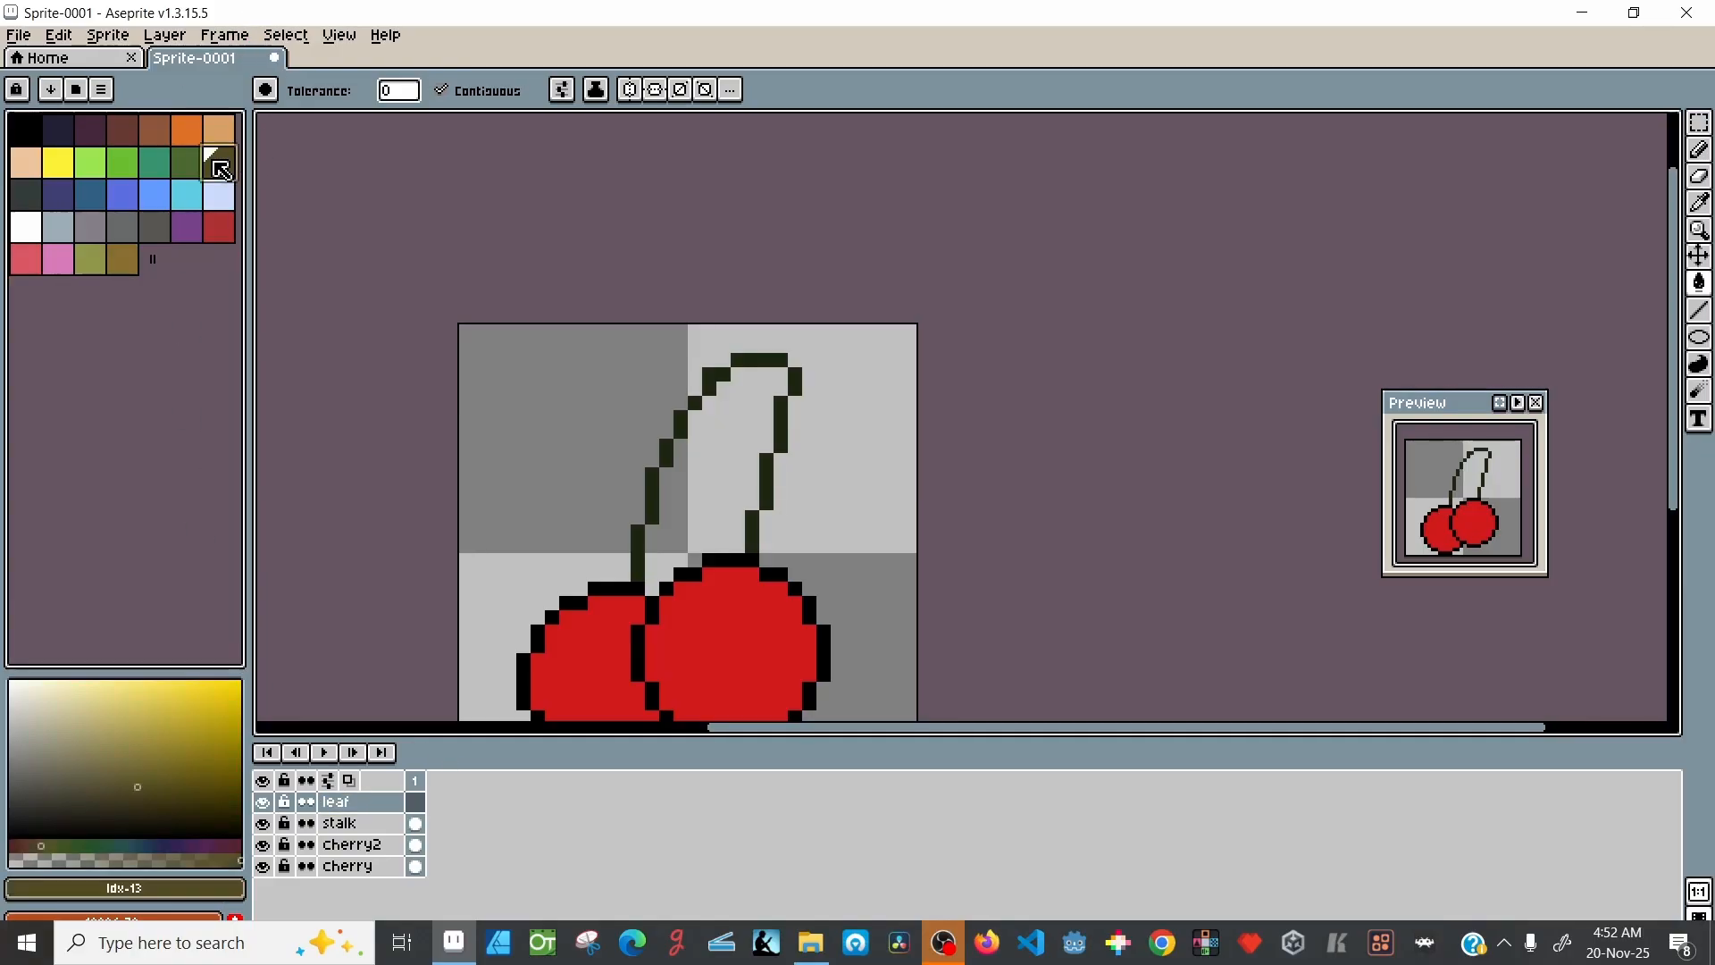
{"action": "left_click", "coordinate": [98, 890]}
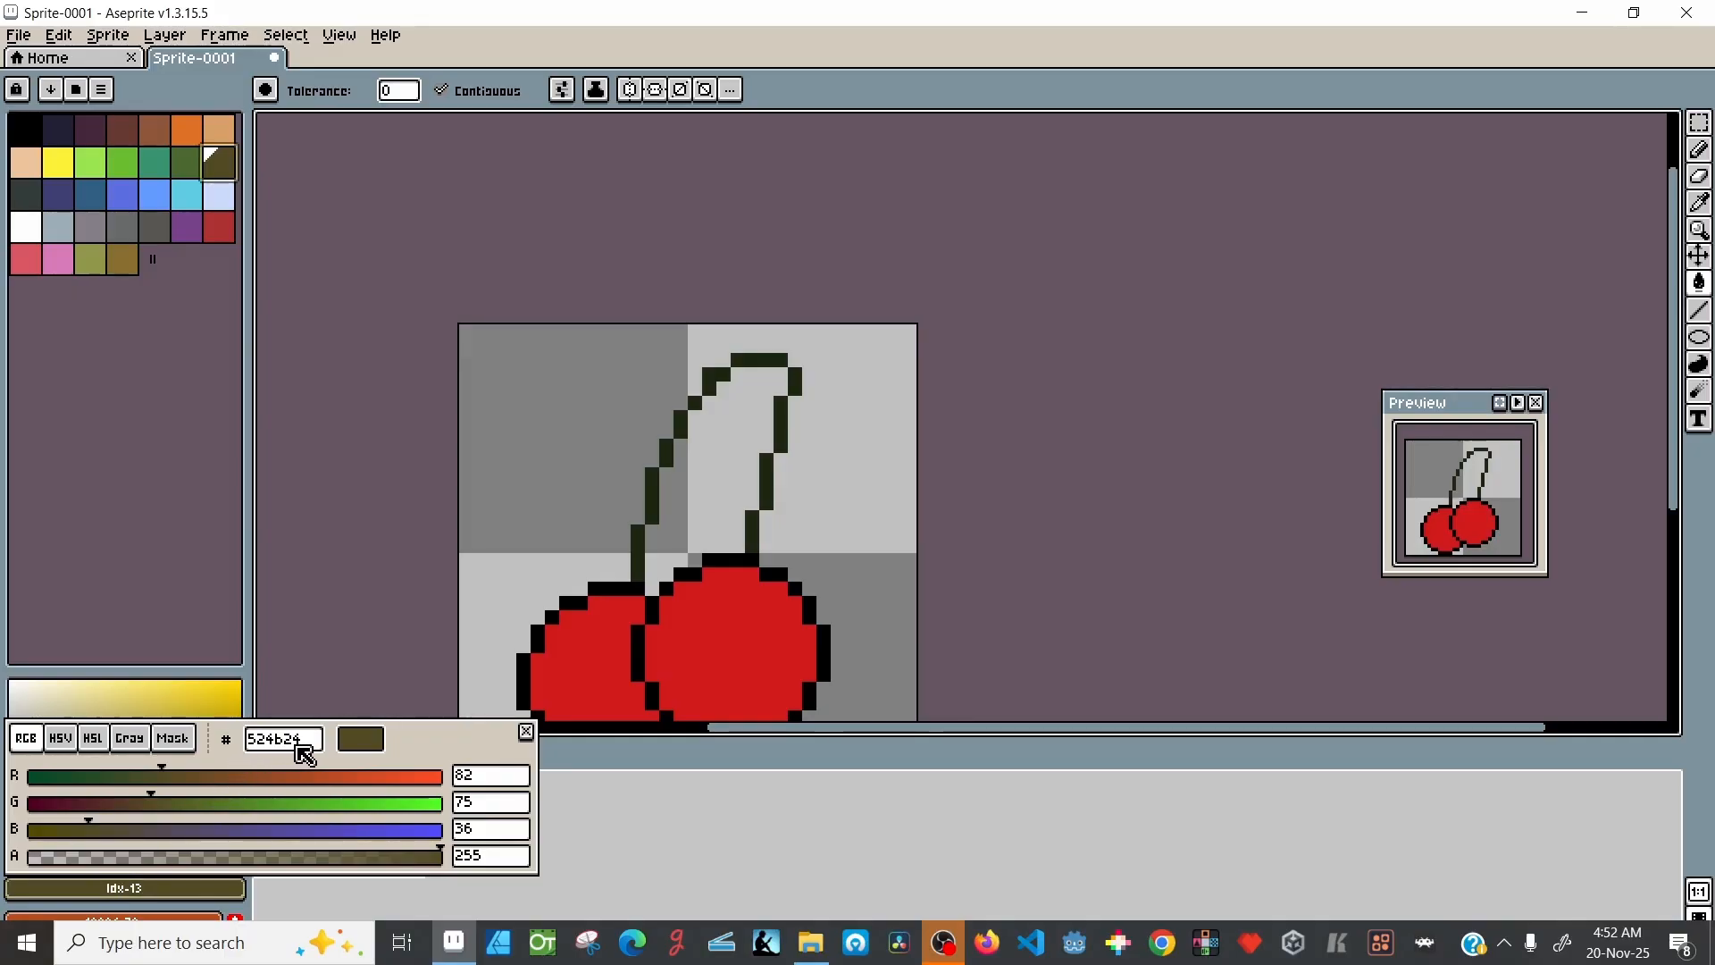
{"action": "left_click", "coordinate": [832, 342]}
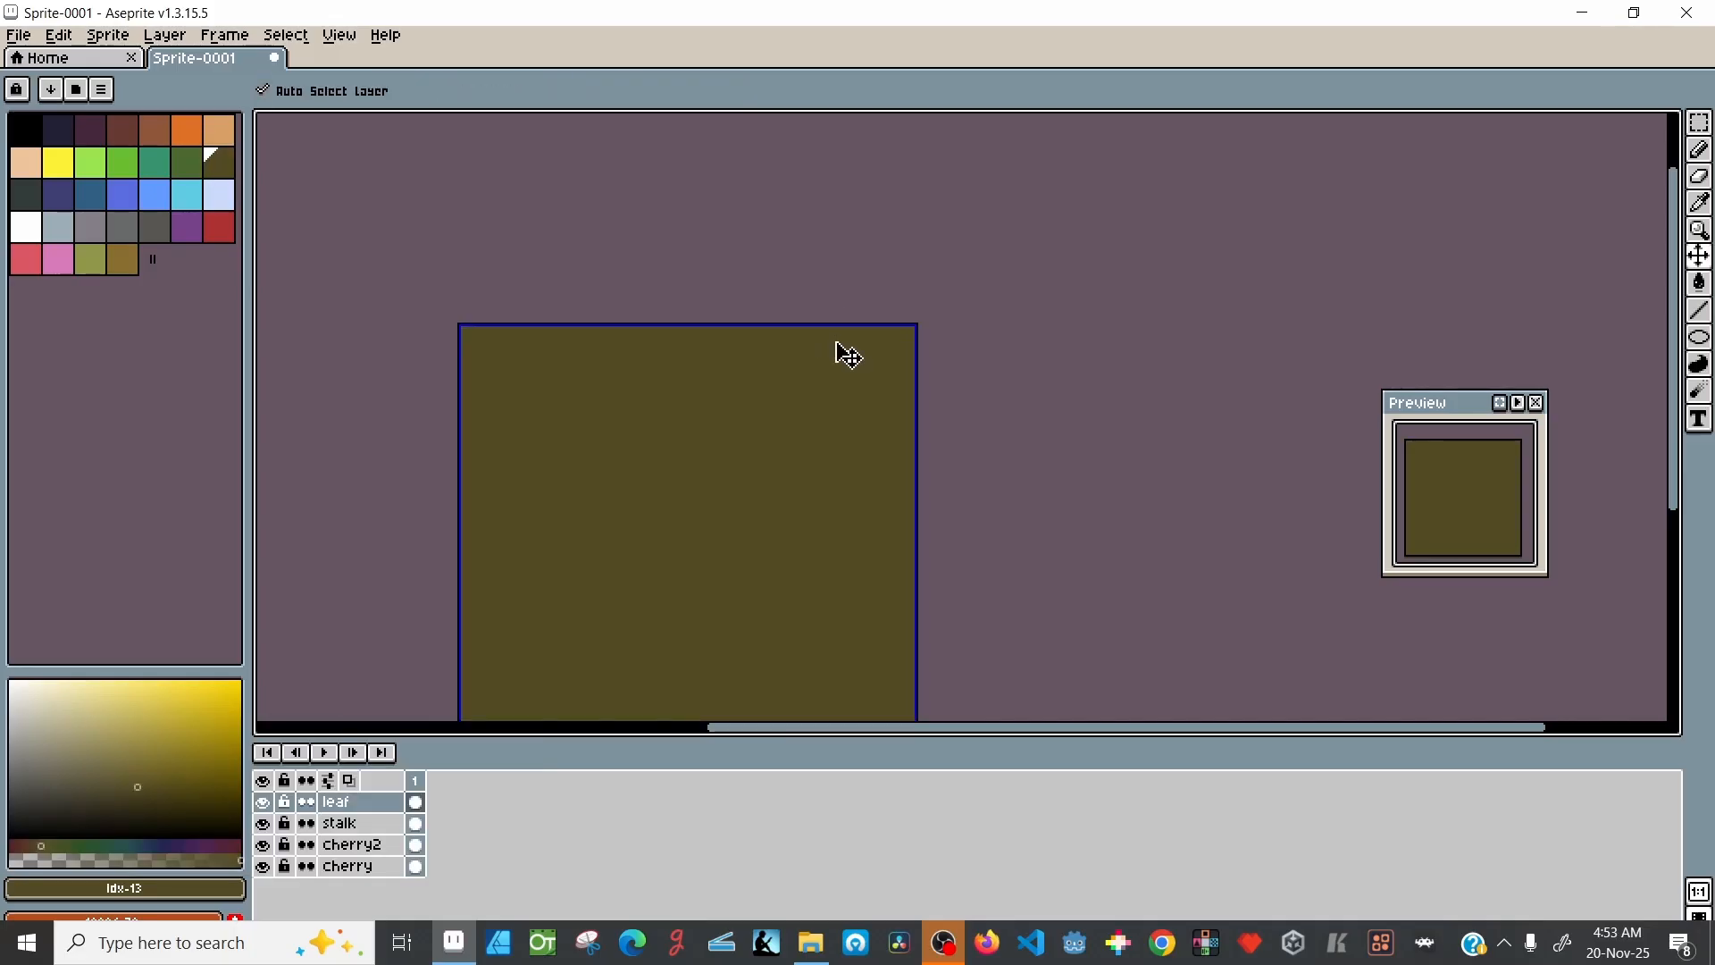
{"action": "key", "text": "ctrl+z"}
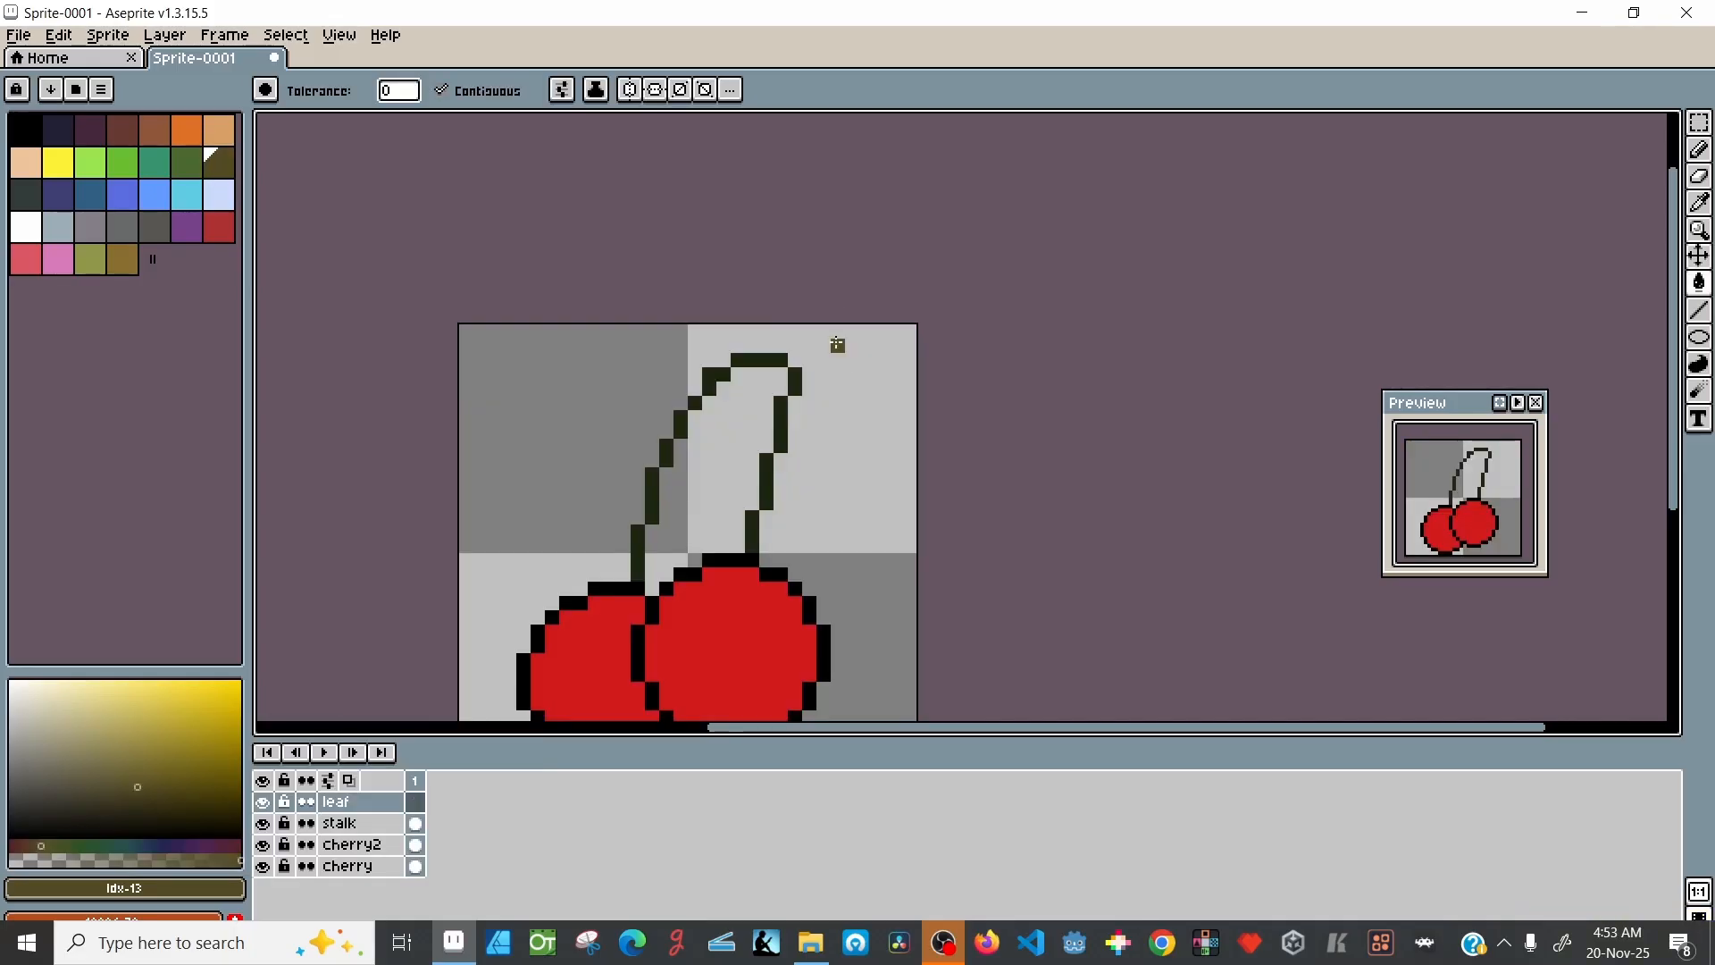
{"action": "key", "text": "b"}
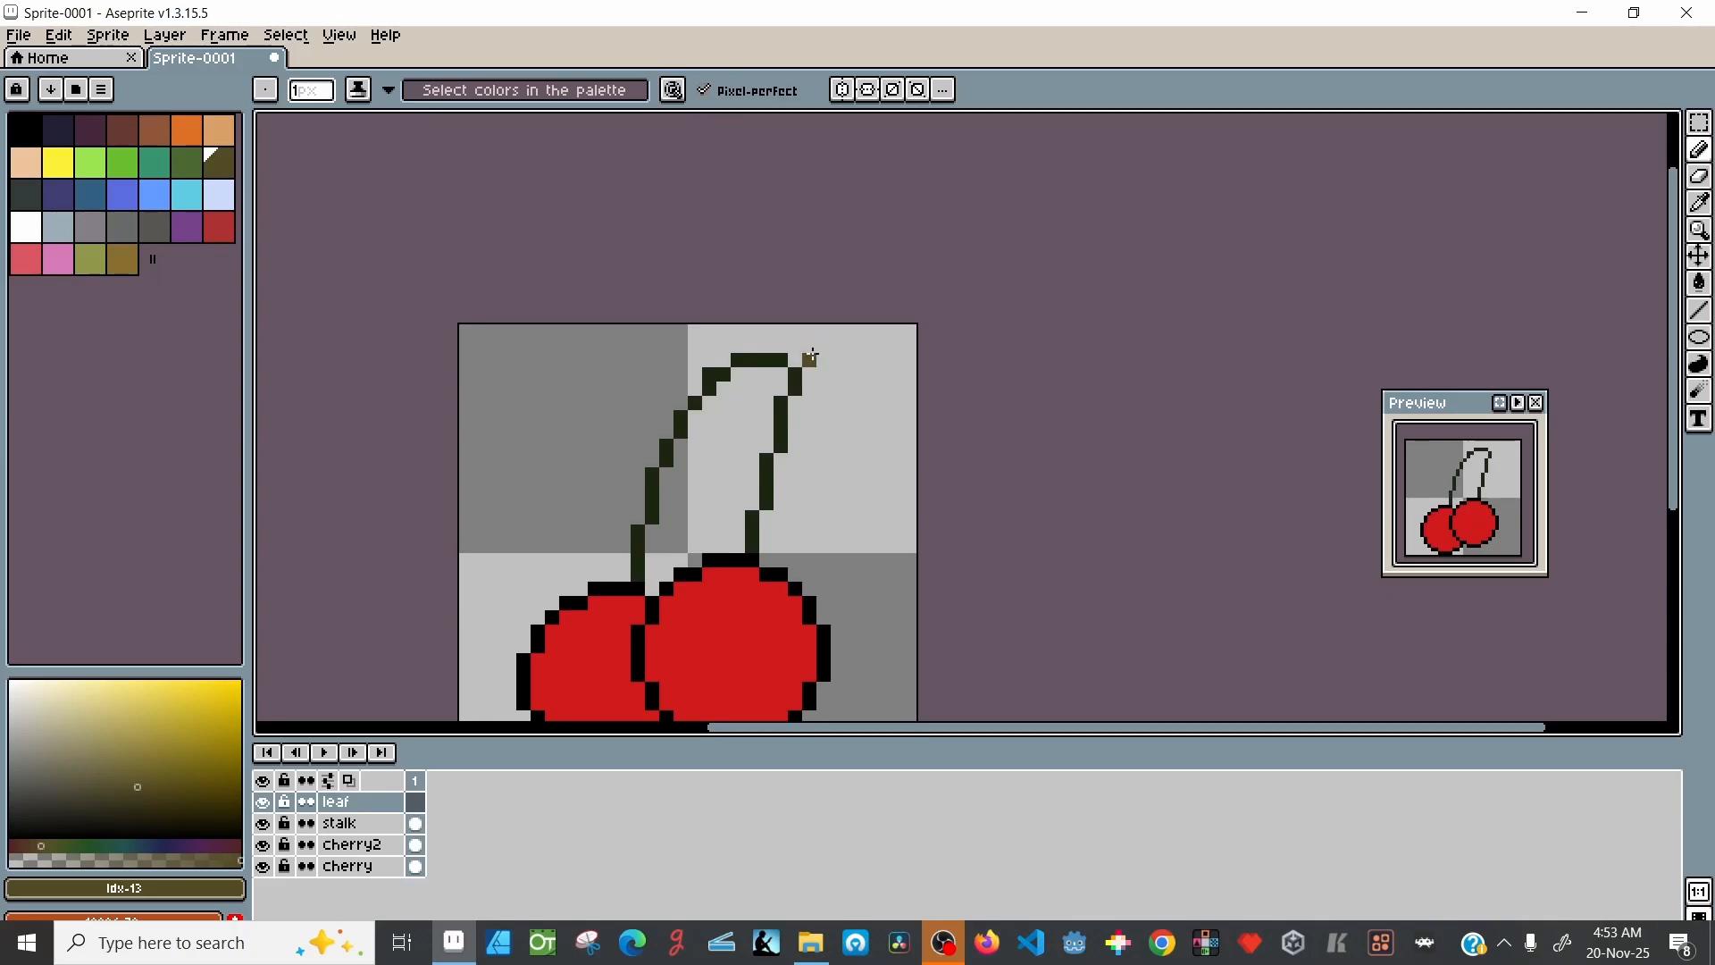
{"action": "mouse_move", "coordinate": [796, 359]}
{"action": "left_mouse_down"}
{"action": "mouse_move", "coordinate": [882, 373]}
{"action": "mouse_move", "coordinate": [845, 403]}
{"action": "mouse_move", "coordinate": [883, 395]}
{"action": "mouse_move", "coordinate": [835, 359]}
{"action": "mouse_move", "coordinate": [826, 380]}
{"action": "mouse_move", "coordinate": [849, 390]}
{"action": "left_mouse_up"}
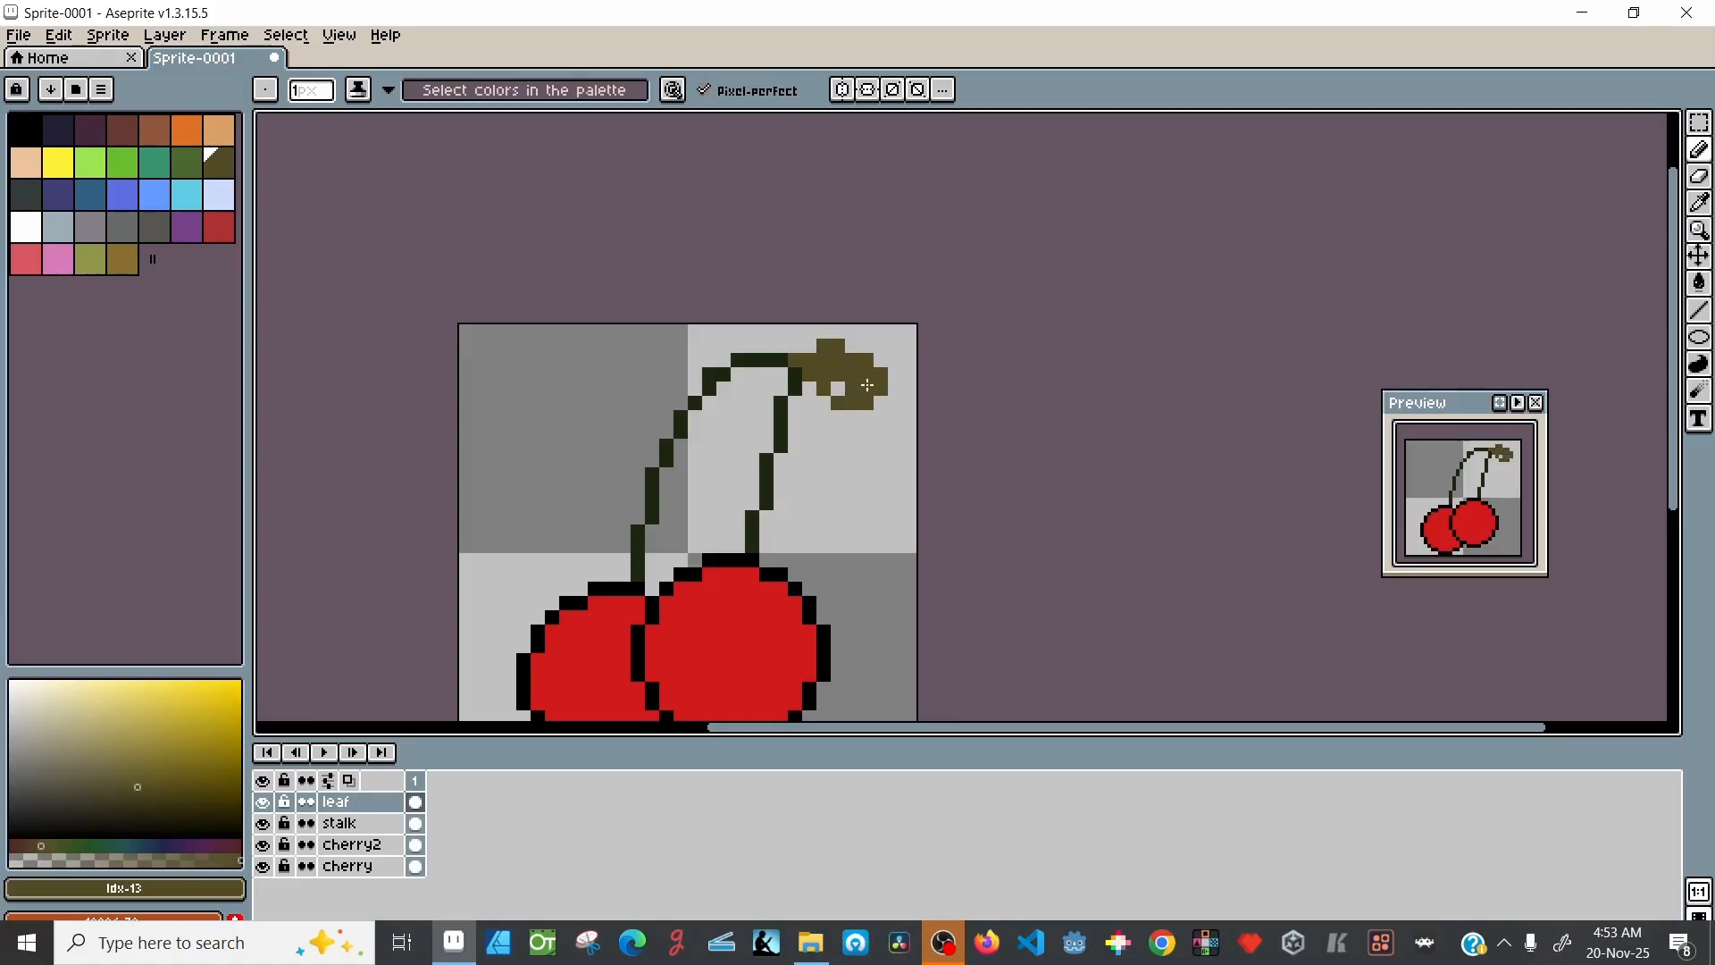
{"action": "scroll", "coordinate": [545, 296], "scroll_direction": "down", "scroll_amount": 1}
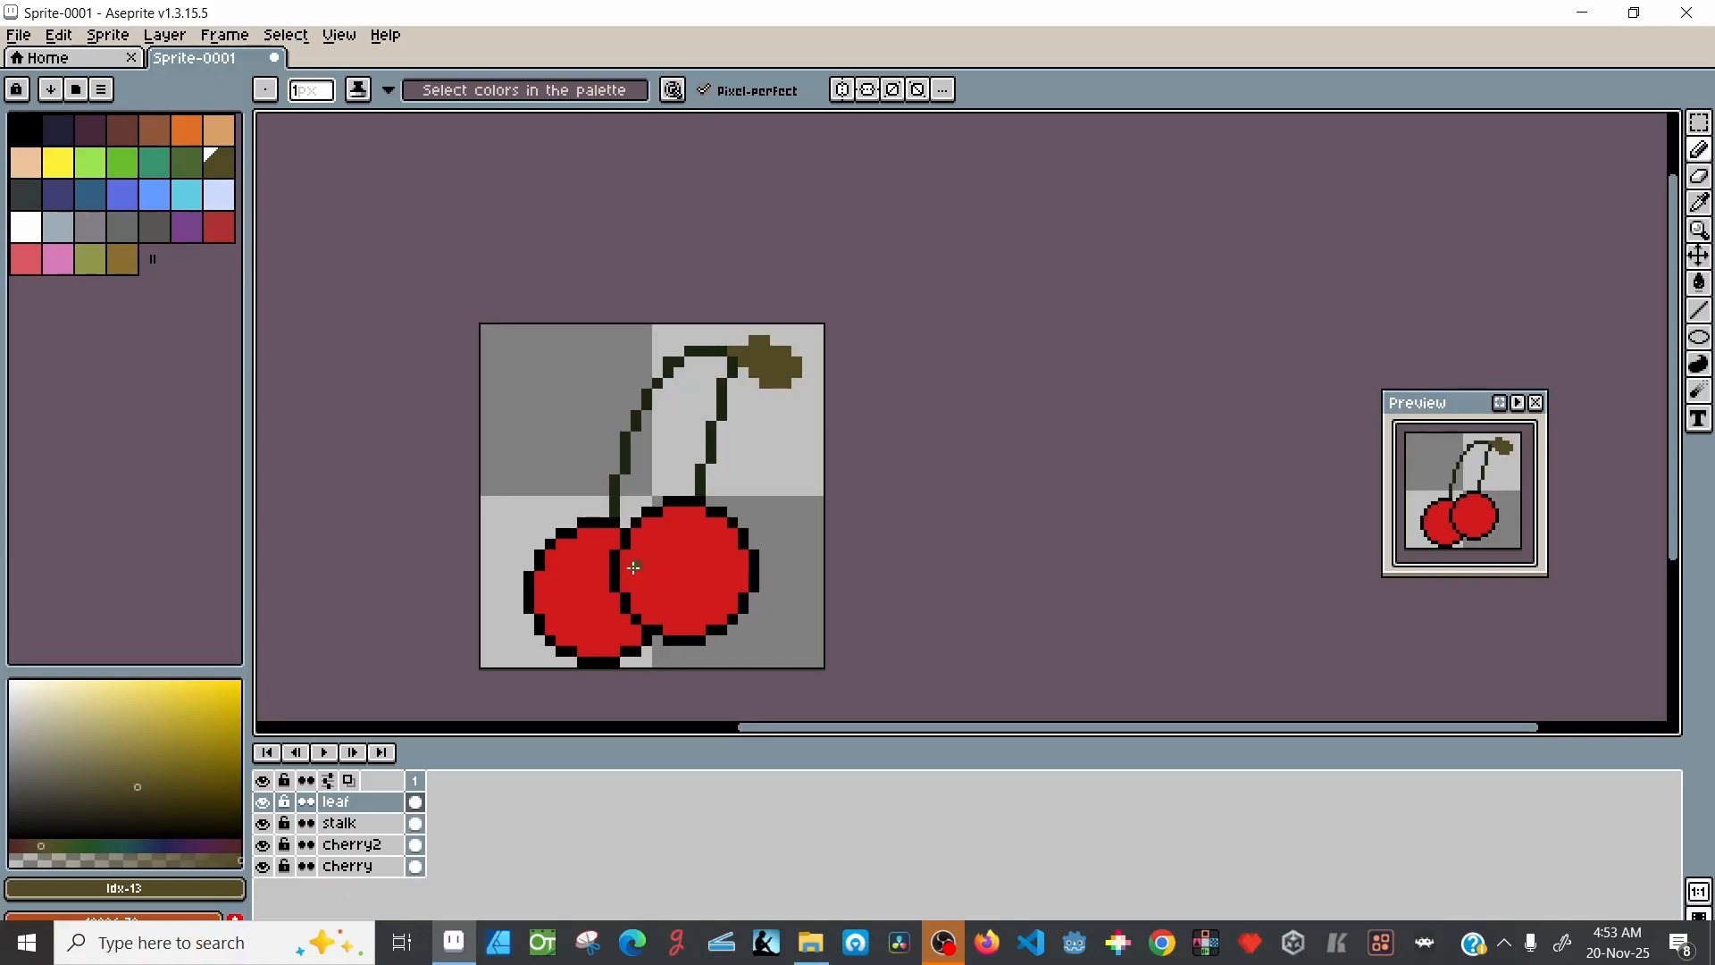
Step: Make the cherry layer active and hide the cherry2 layer so the back cherry is fully exposed
{"action": "left_click_drag", "start_coordinate": [357, 452], "coordinate": [514, 334]}
{"action": "scroll", "coordinate": [534, 340], "scroll_direction": "up", "scroll_amount": 2}
{"action": "scroll", "coordinate": [534, 339], "scroll_direction": "down", "scroll_amount": 1}
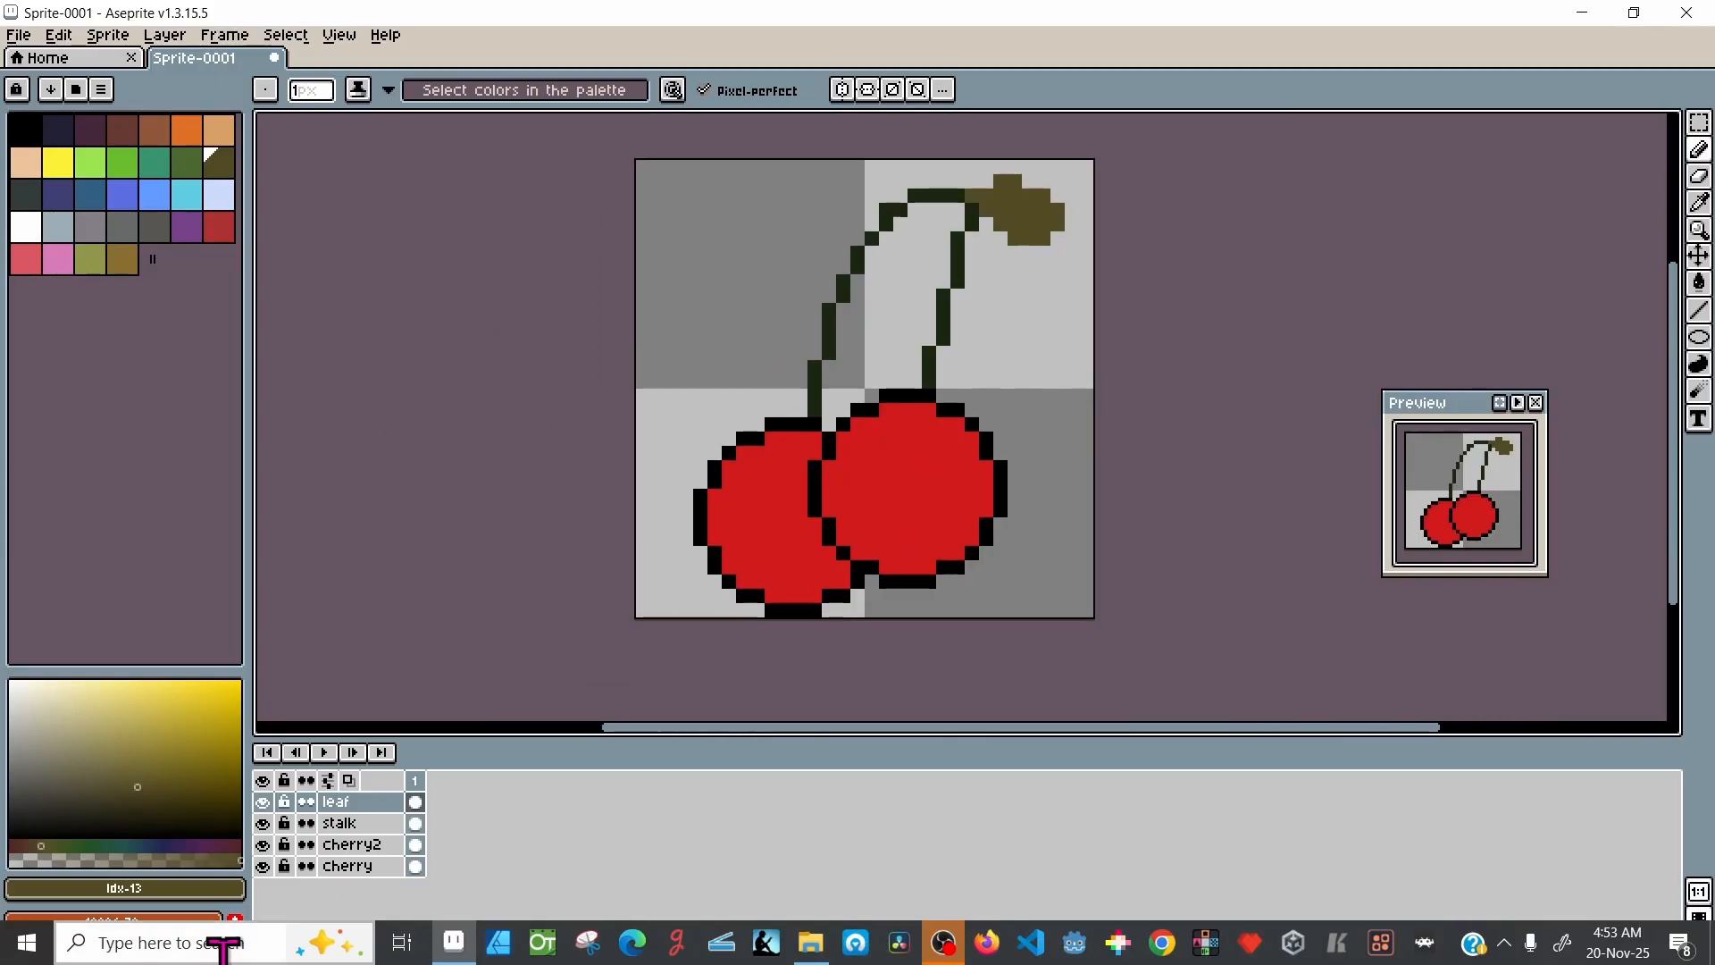
{"action": "left_click", "coordinate": [364, 867]}
{"action": "left_click", "coordinate": [262, 867]}
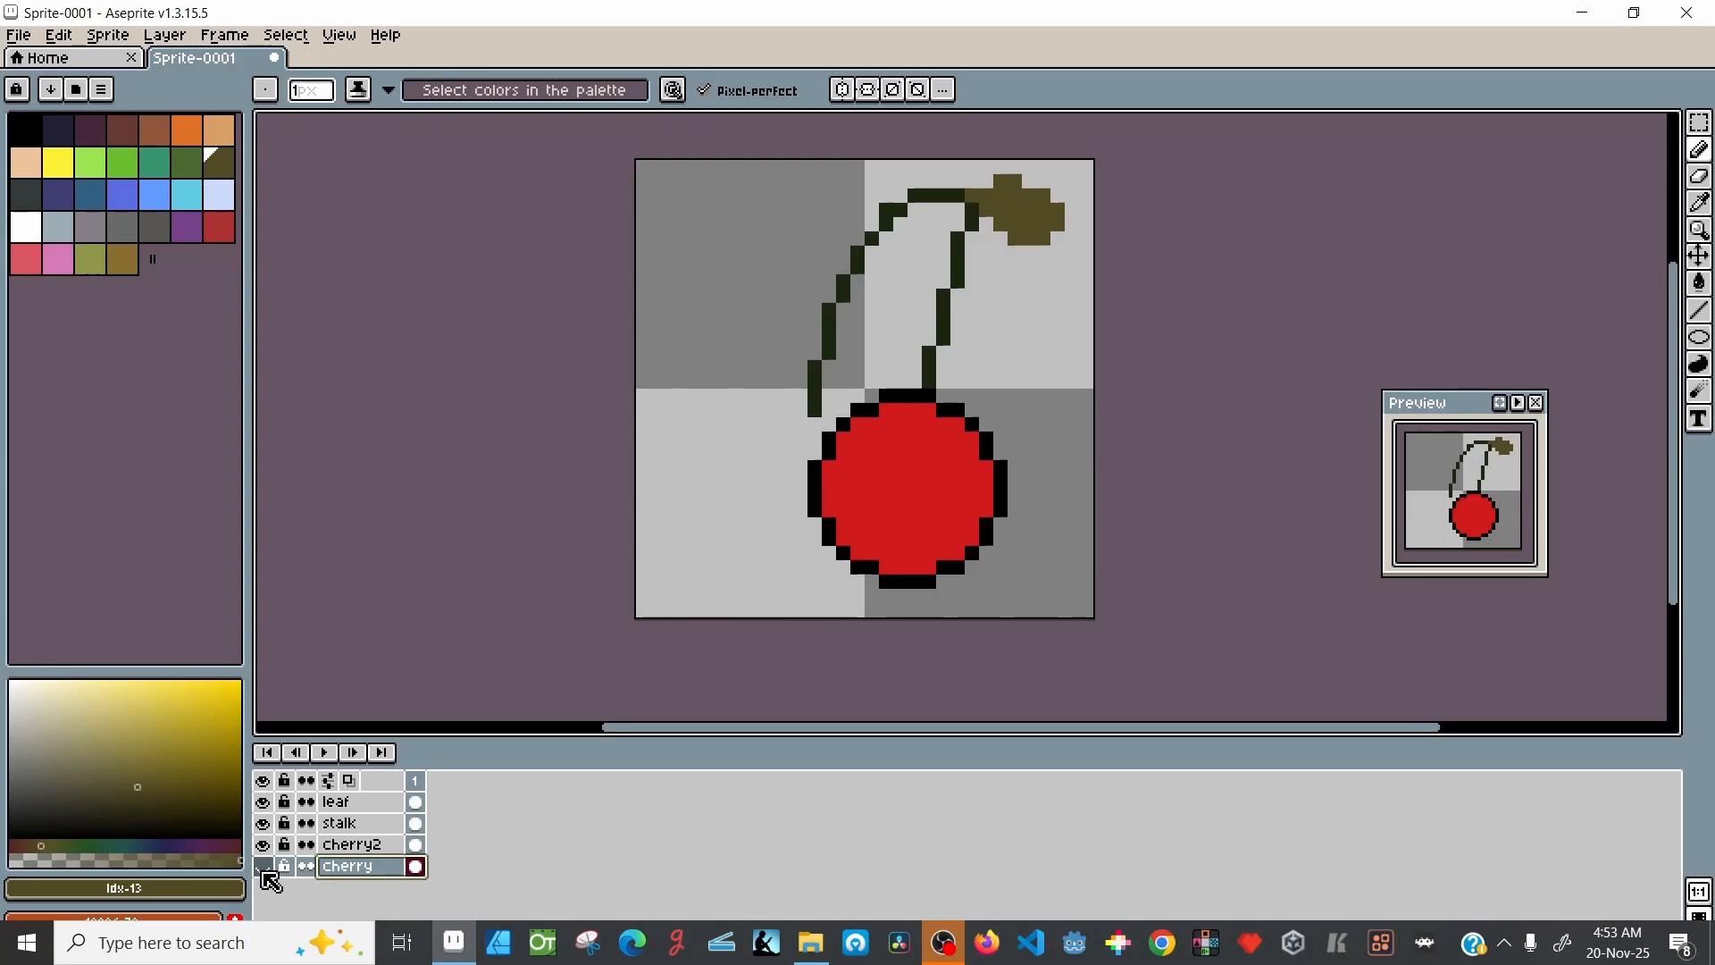
{"action": "left_click", "coordinate": [264, 869]}
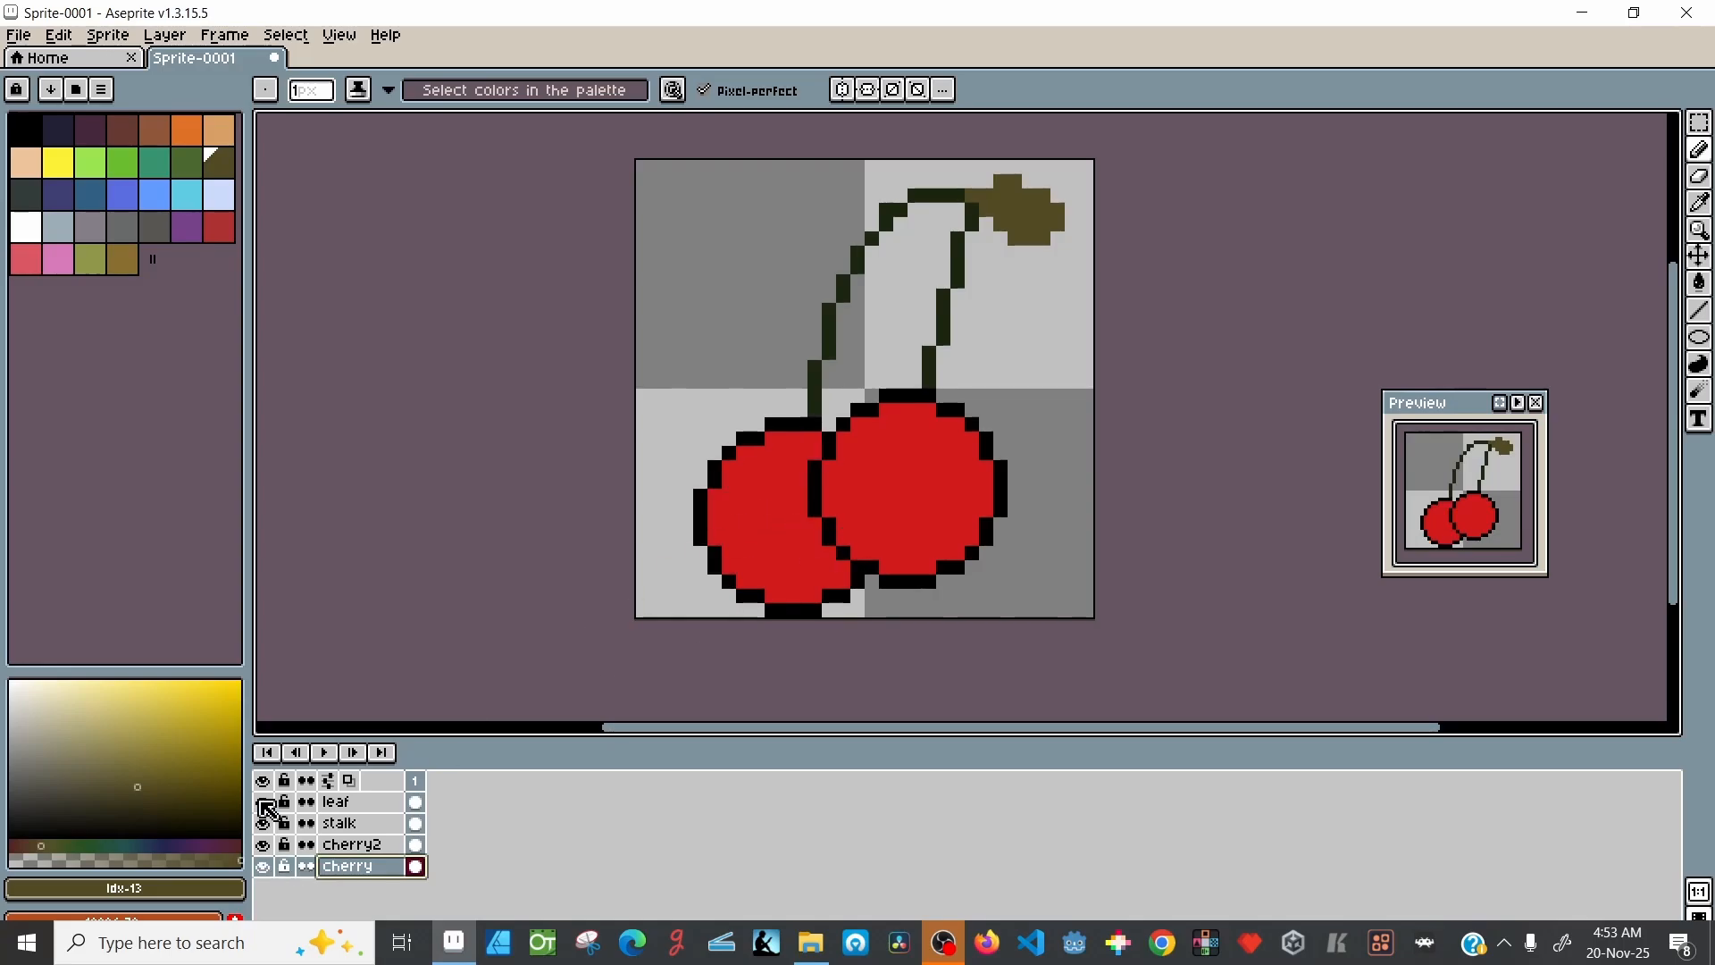
{"action": "left_click", "coordinate": [262, 844]}
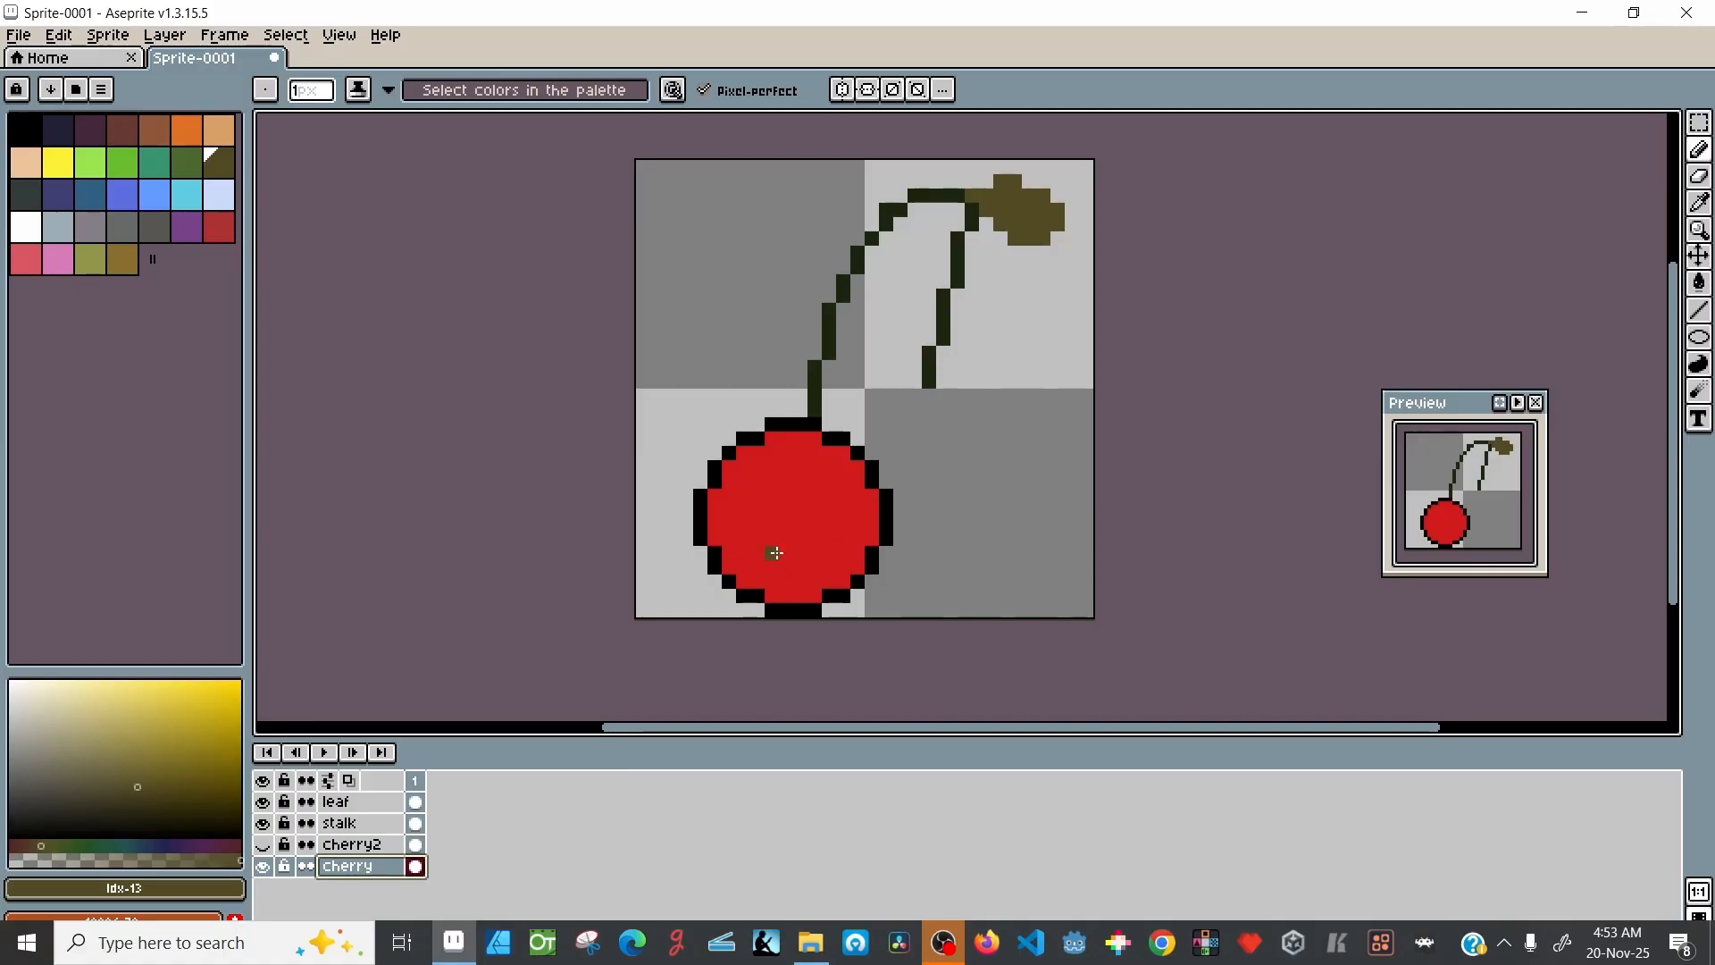
Step: Sample the cherry's red with the Eyedropper and change it to a dark red with hue 11, saturation 87 and value 49
{"action": "key", "text": "i"}
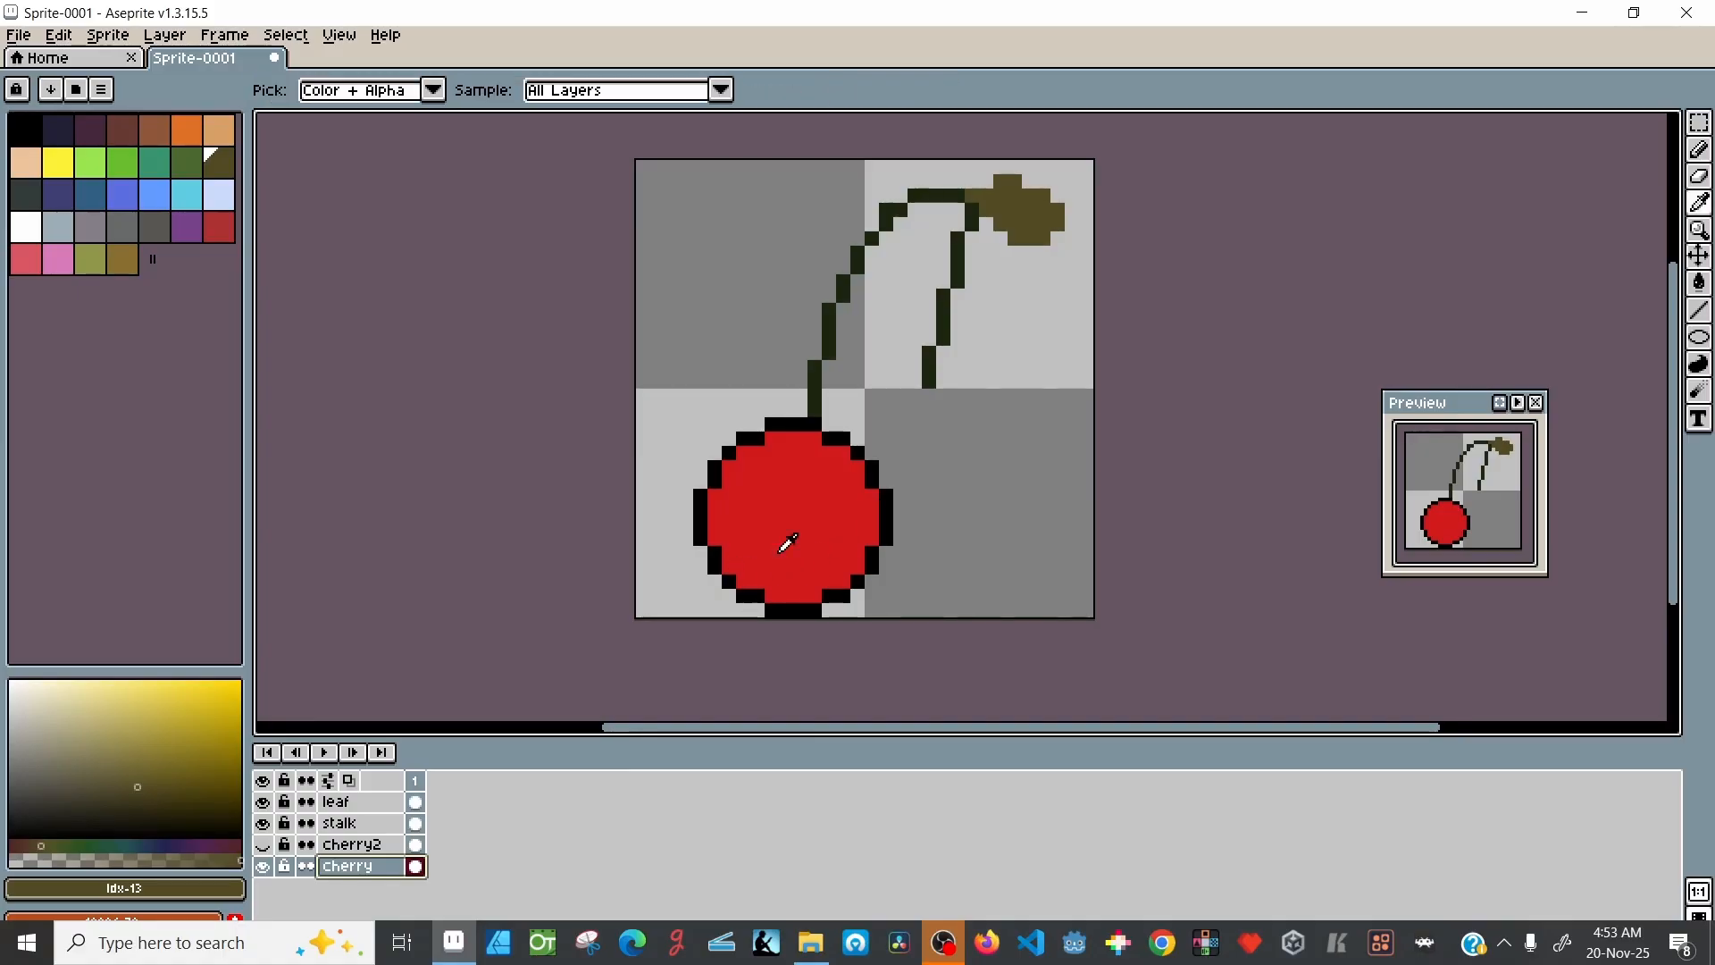
{"action": "left_click", "coordinate": [809, 541]}
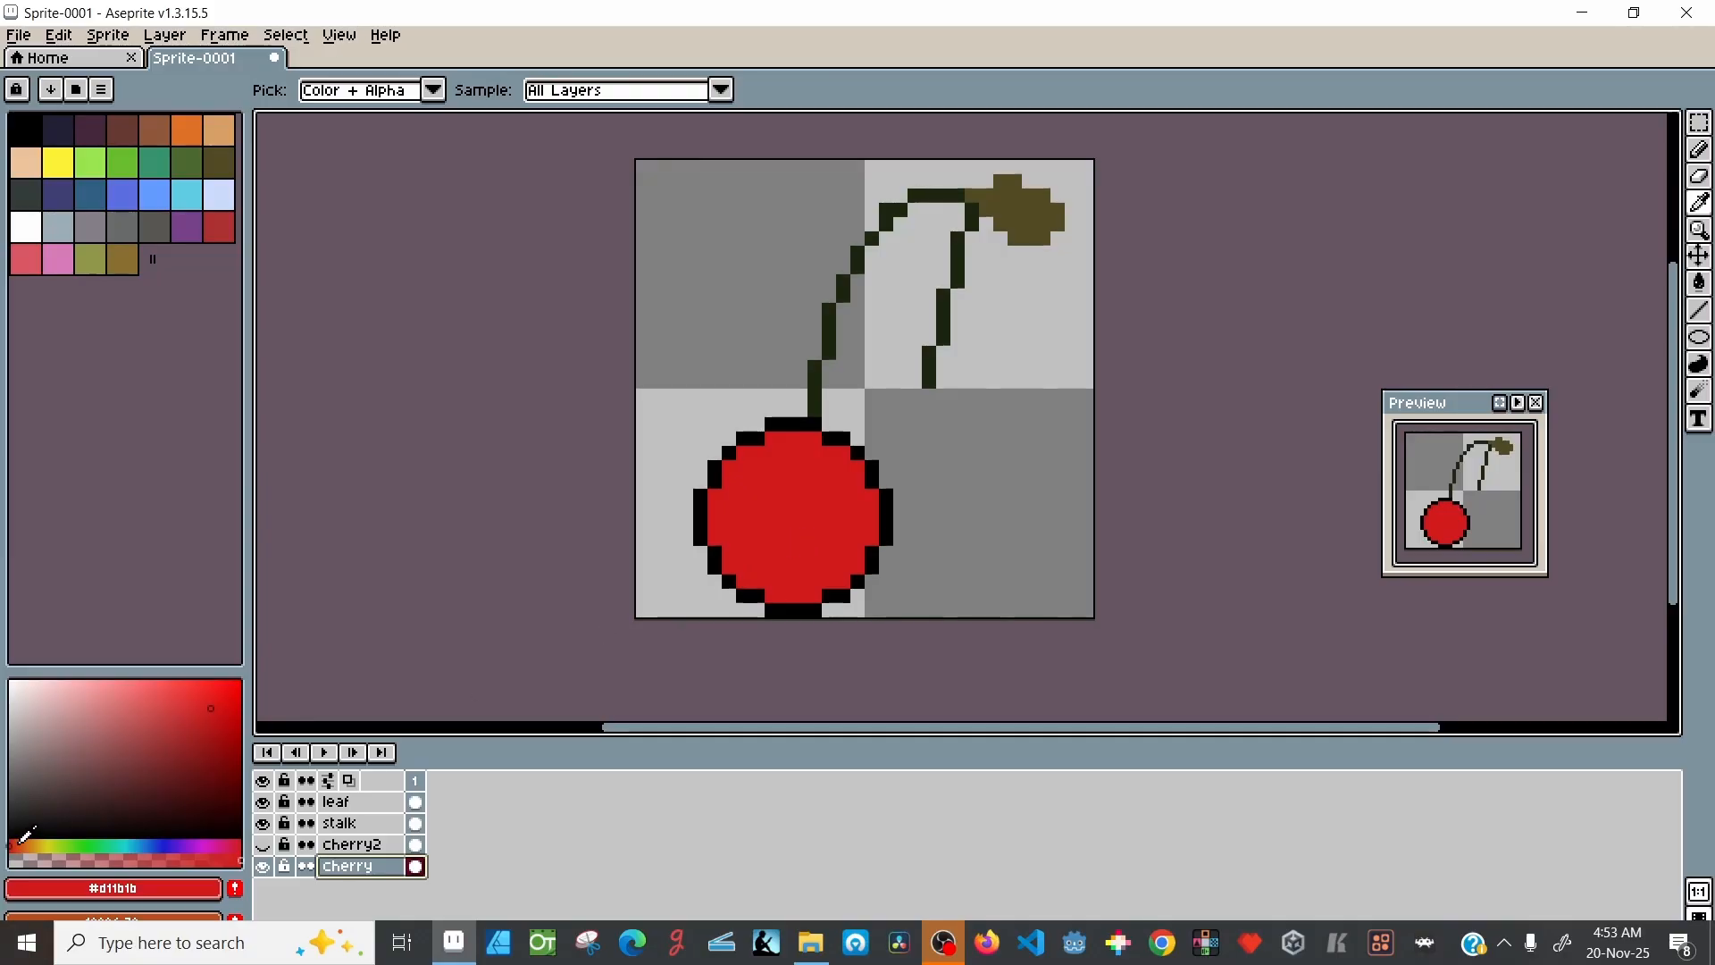
{"action": "left_click_drag", "start_coordinate": [215, 714], "coordinate": [217, 753]}
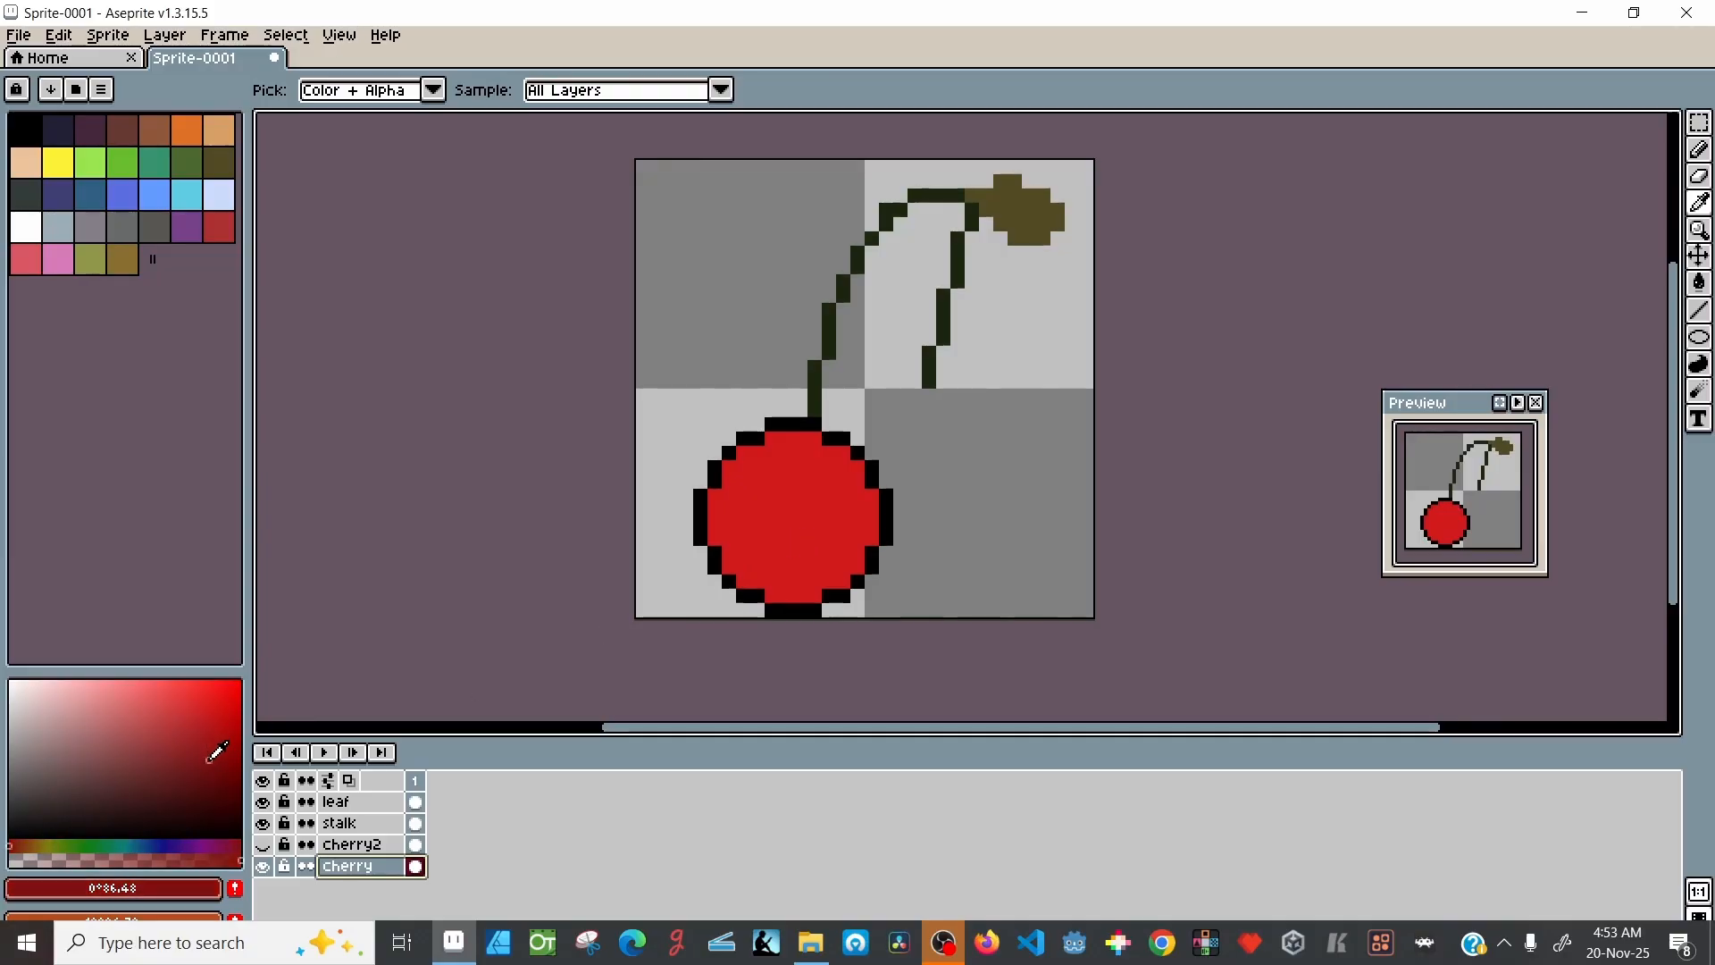
{"action": "left_click", "coordinate": [81, 888]}
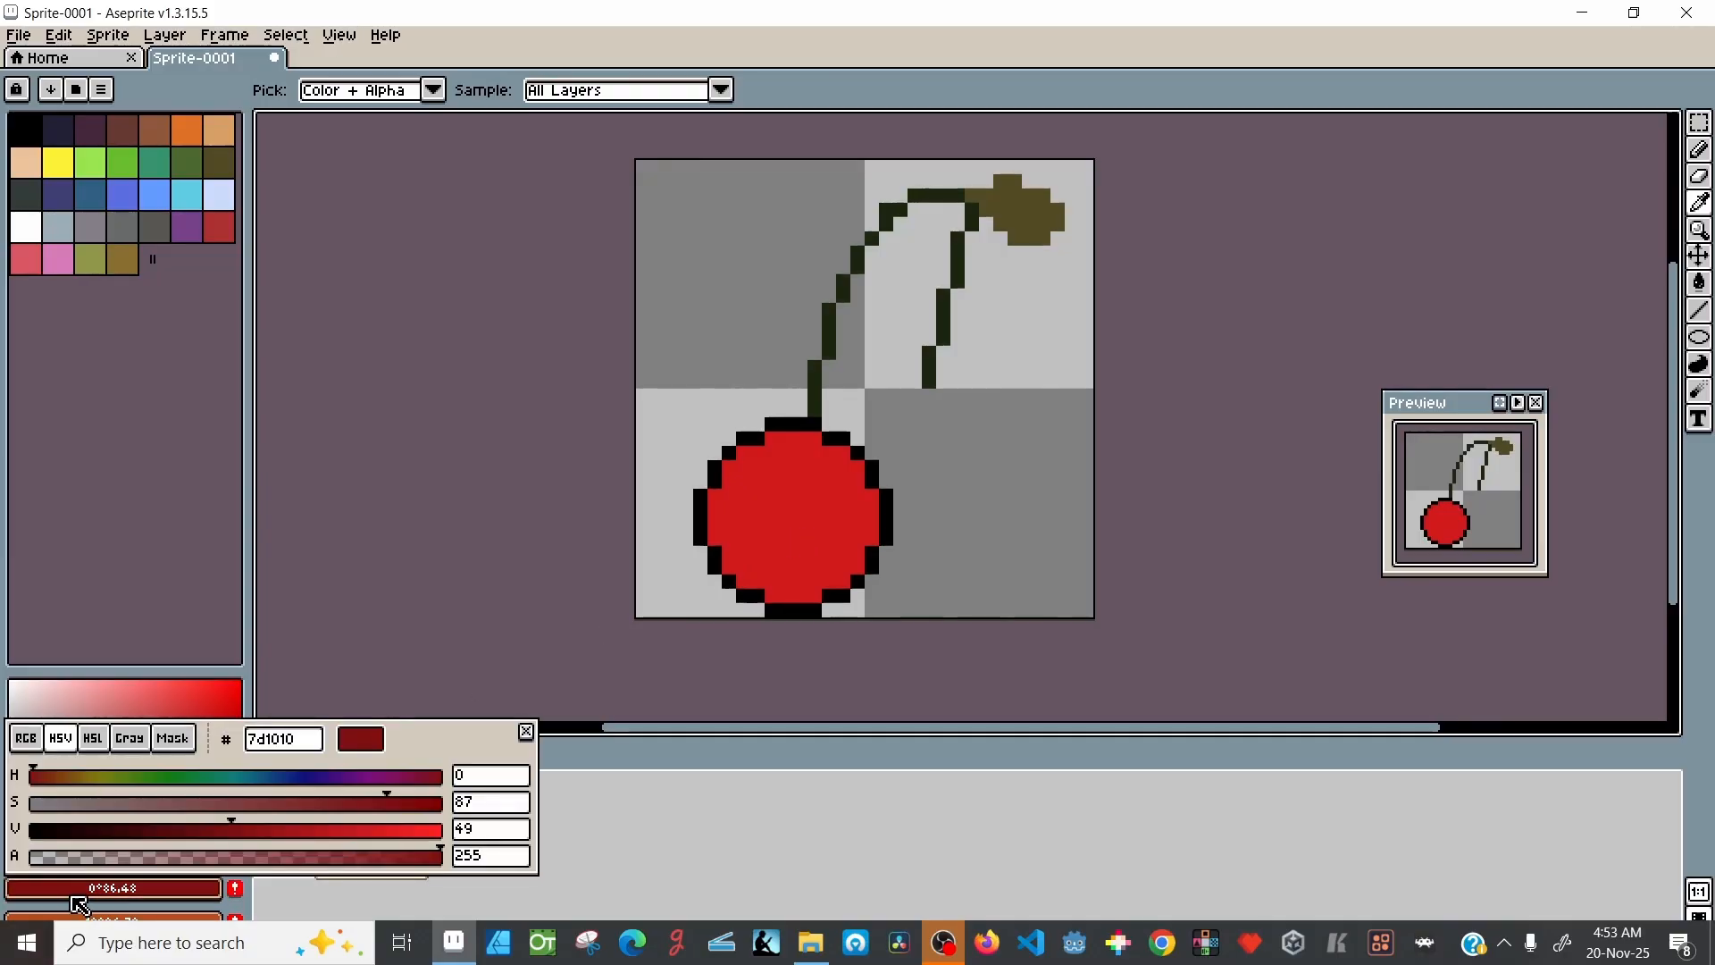
{"action": "left_click", "coordinate": [43, 777]}
{"action": "left_click_drag", "start_coordinate": [49, 782], "coordinate": [54, 787]}
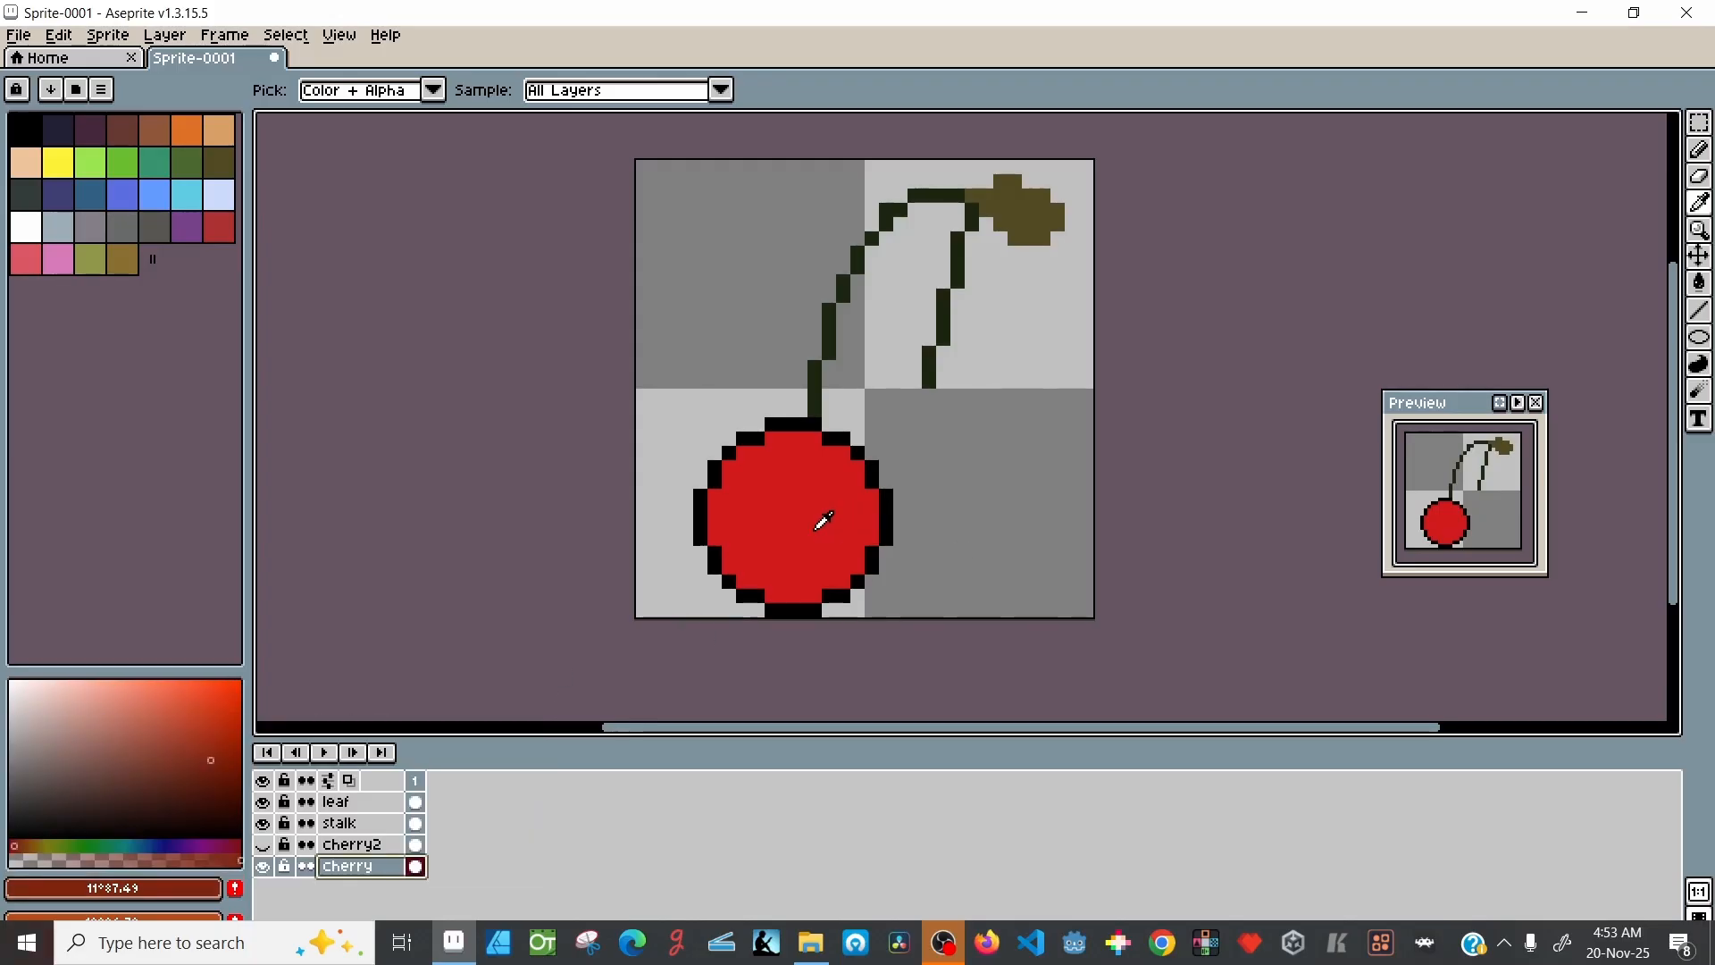
Step: Try a diagonal Pencil shading stroke across the lower part of the back cherry in the dark red, and undo it
{"action": "key", "text": "b"}
{"action": "left_click_drag", "start_coordinate": [827, 524], "coordinate": [731, 563]}
{"action": "key", "text": "ctrl+z"}
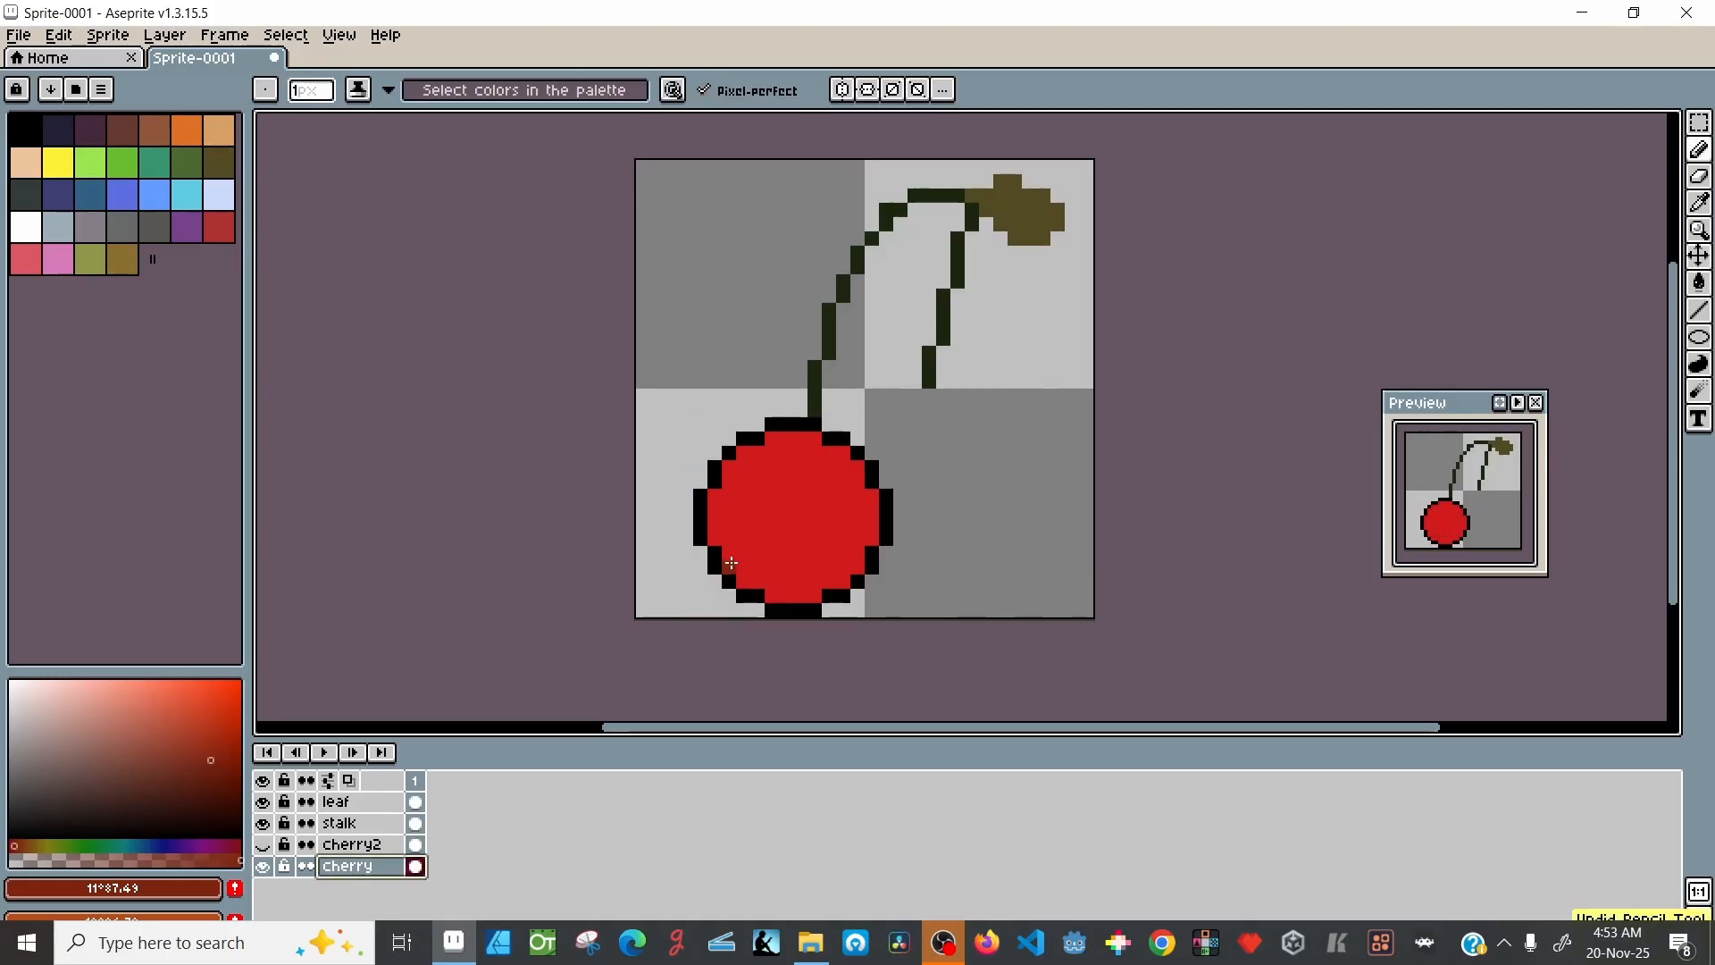
Step: Darken the foreground colour to #421108 with hue 9, saturation 88 and value 26
{"action": "left_click_drag", "start_coordinate": [217, 760], "coordinate": [221, 788]}
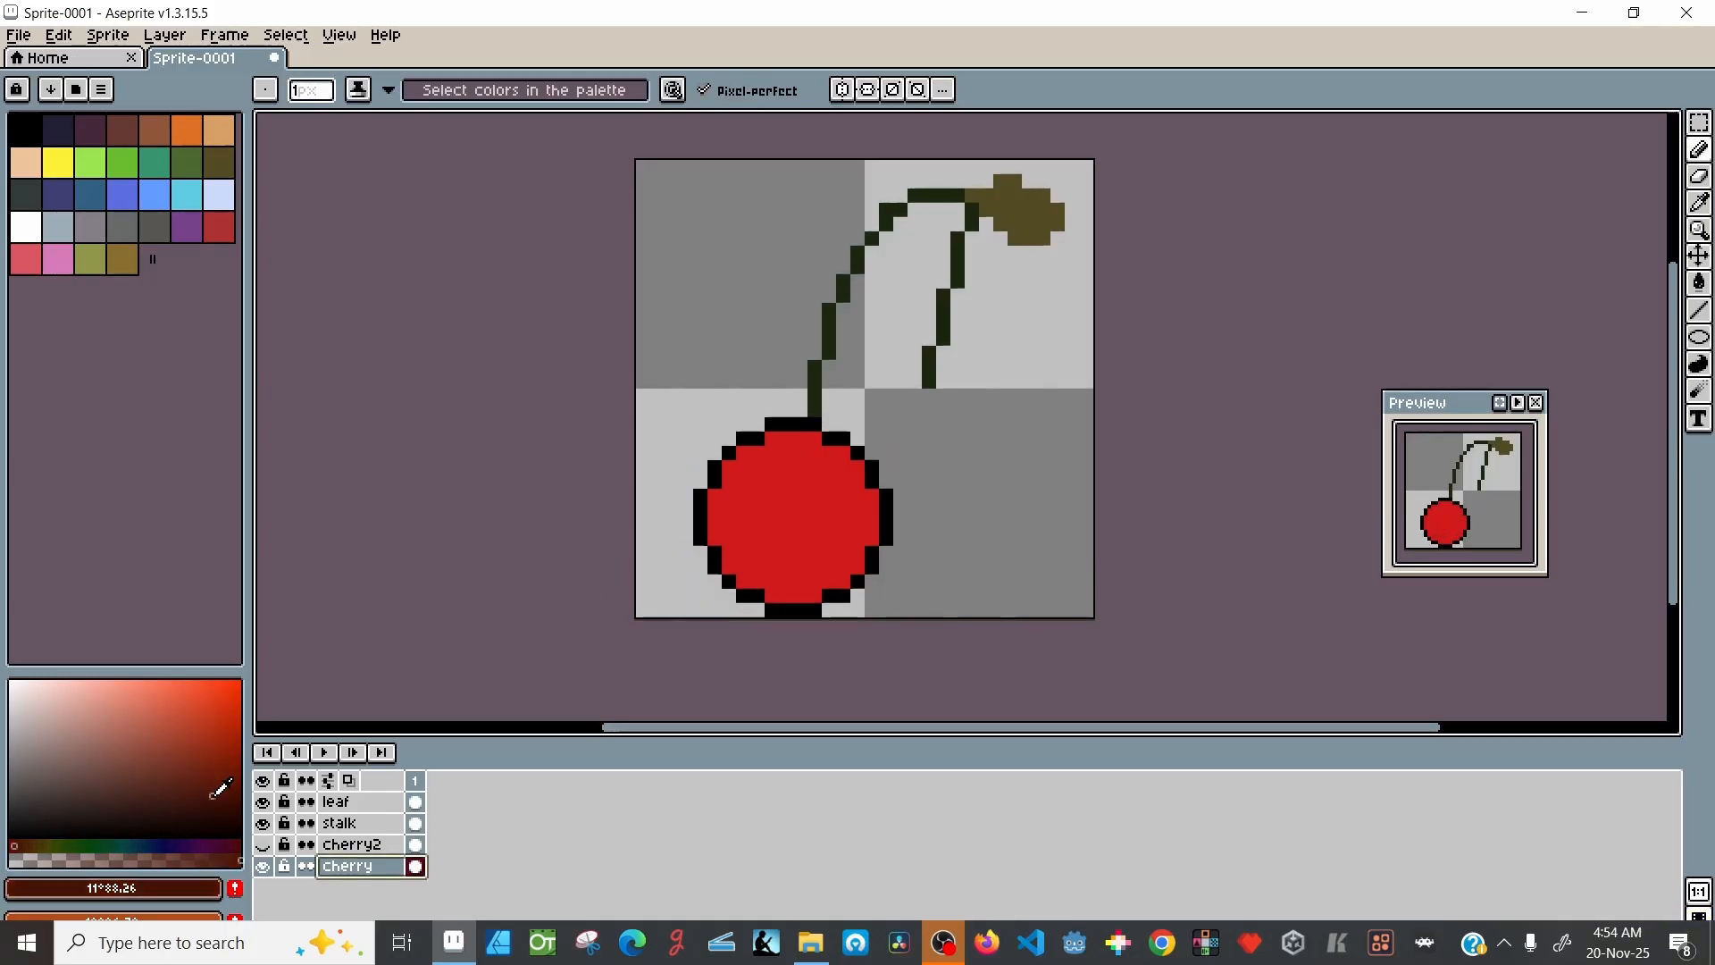
{"action": "left_click", "coordinate": [108, 897]}
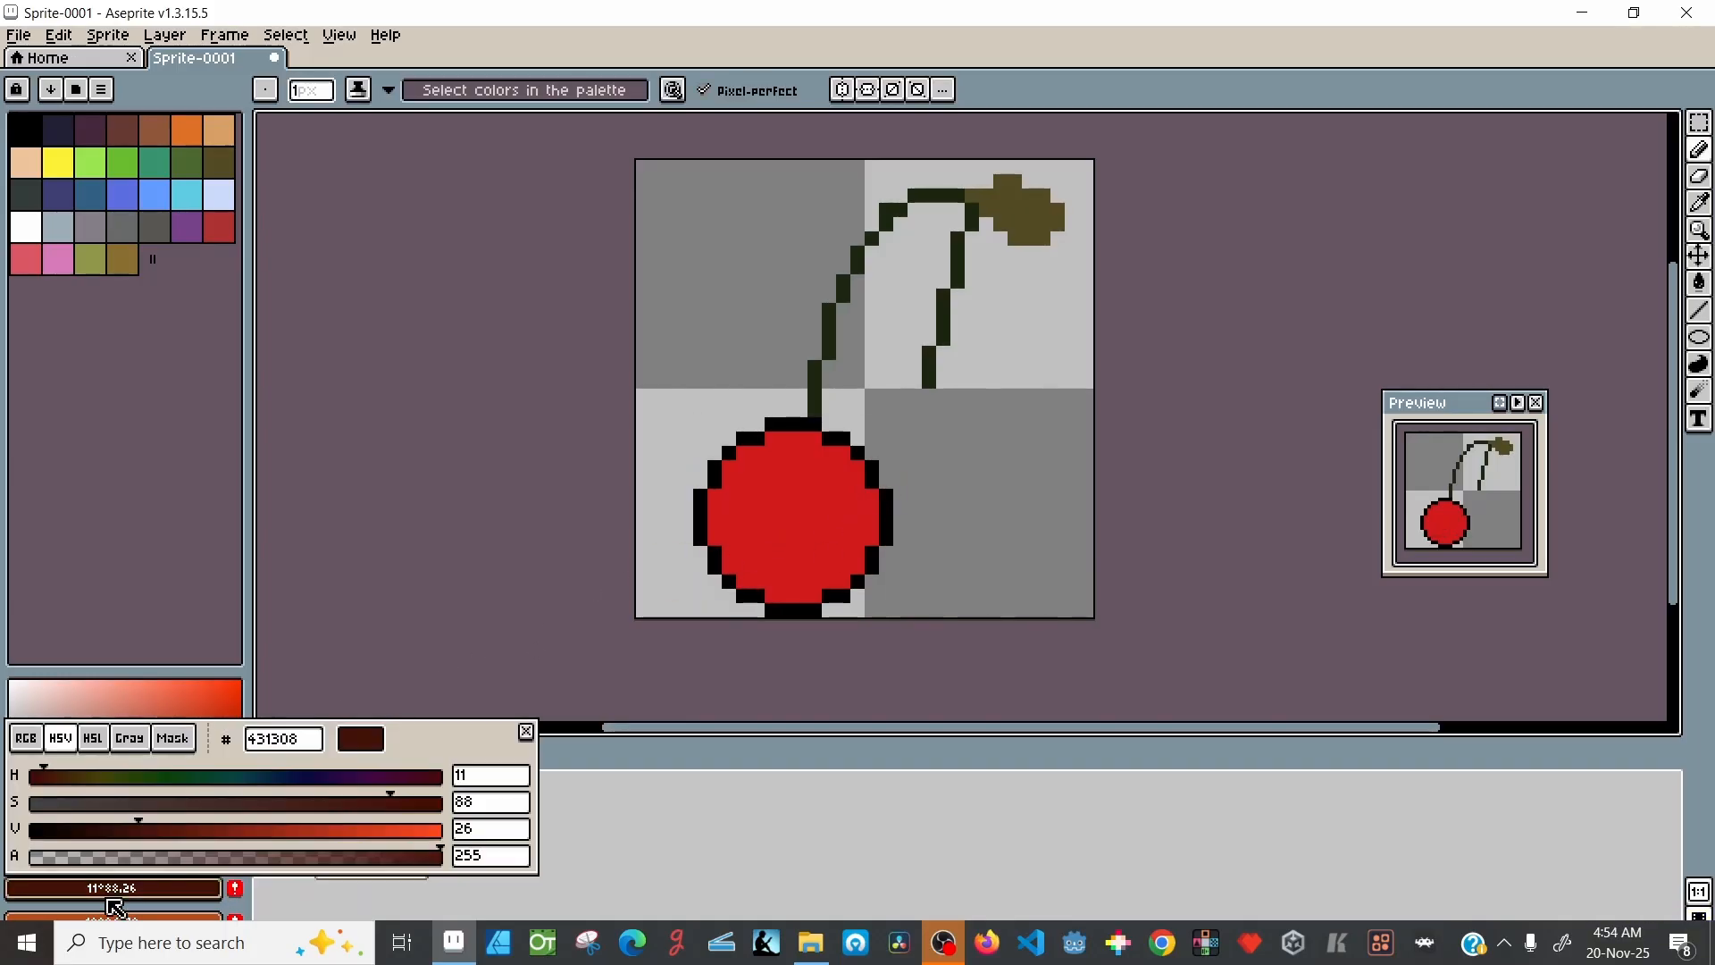
{"action": "left_click", "coordinate": [42, 775]}
{"action": "left_click_drag", "start_coordinate": [43, 775], "coordinate": [45, 775]}
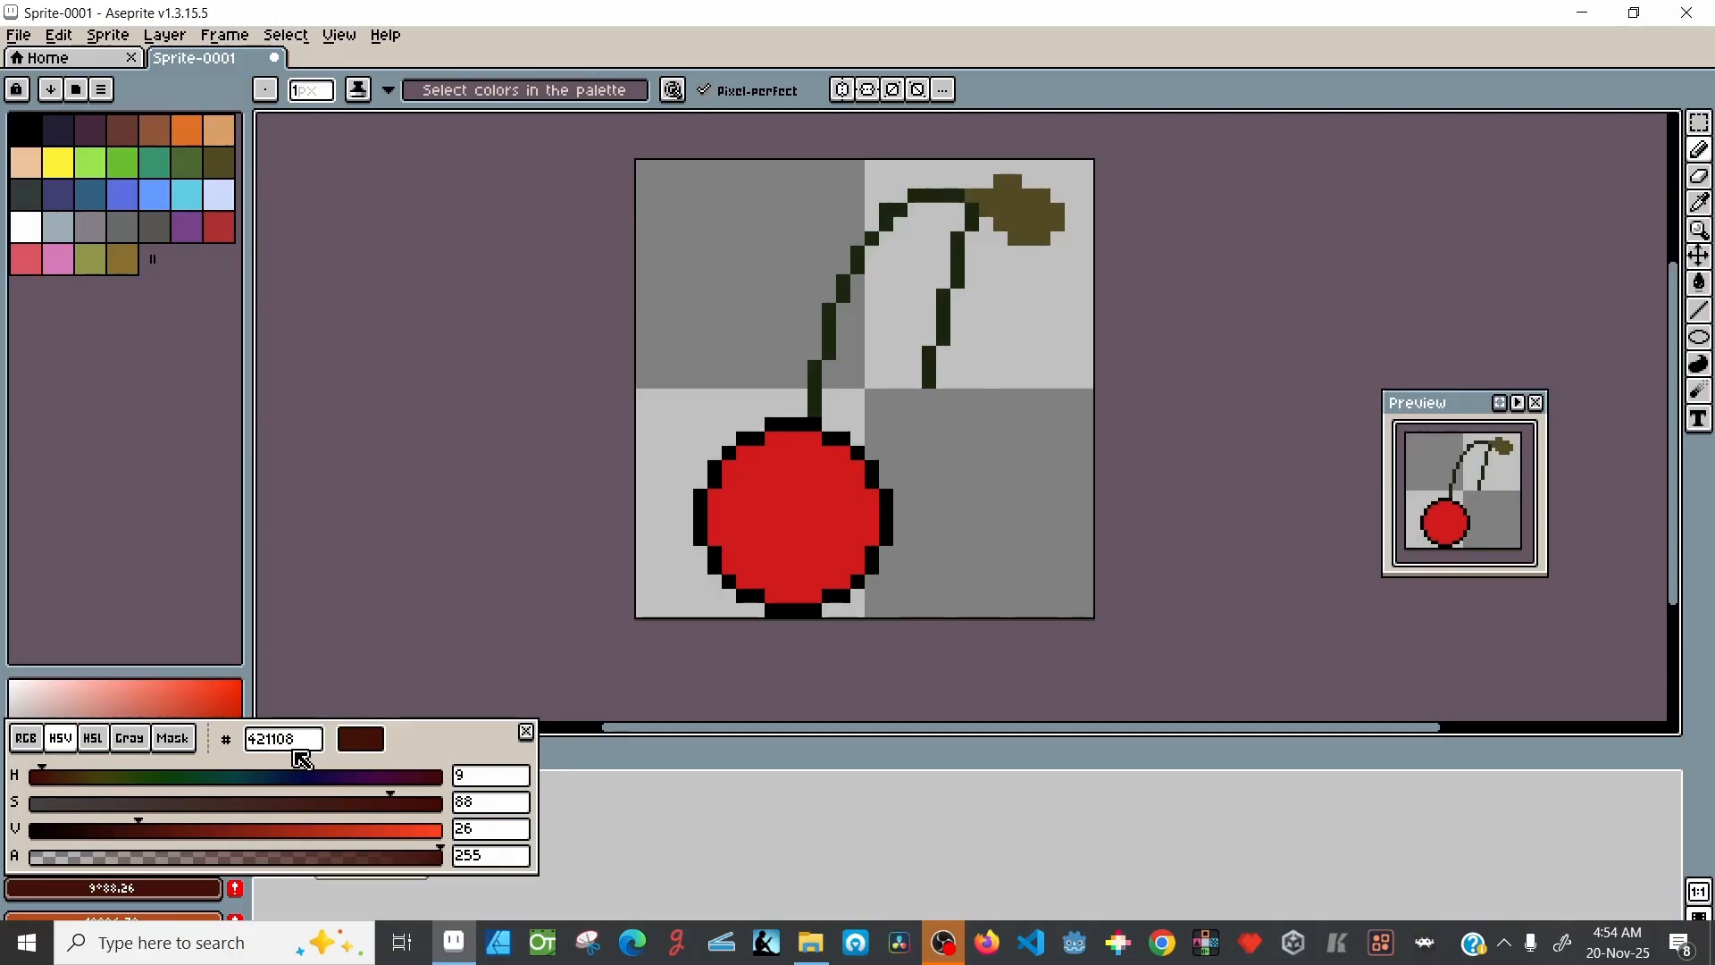
Step: Draw a solid stepped shadow along the back cherry's lower-right edge, inside its outline, with the Pencil in the dark red
{"action": "scroll", "coordinate": [794, 525], "scroll_direction": "up", "scroll_amount": 2}
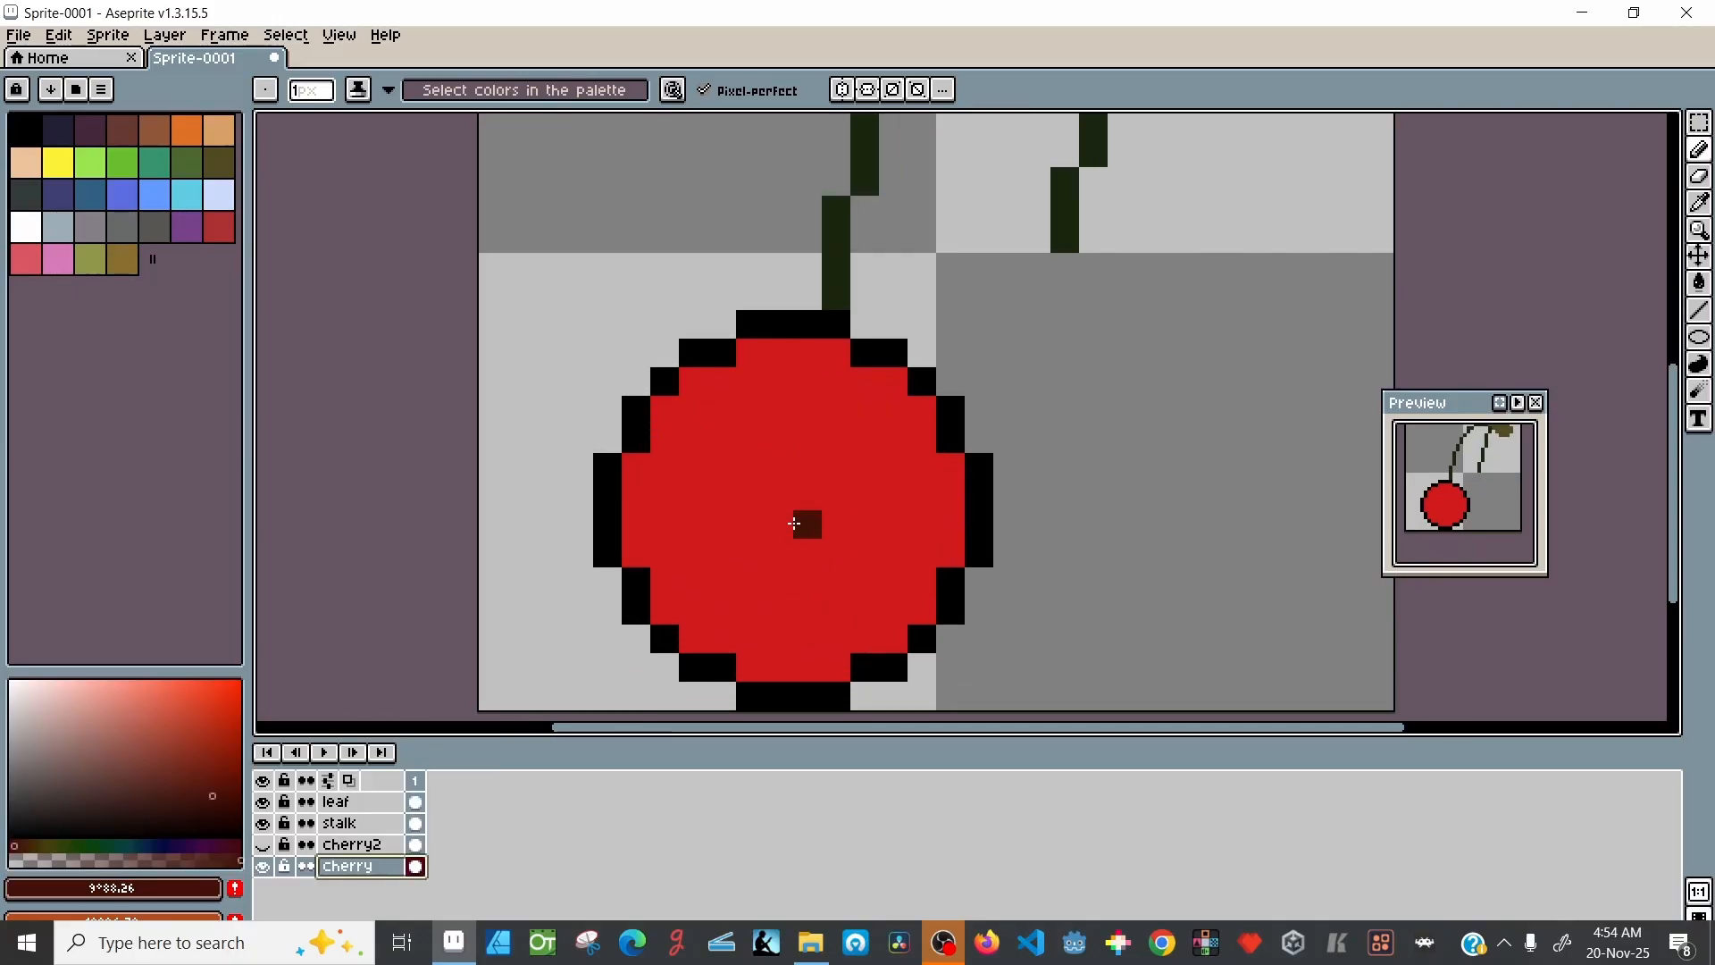
{"action": "scroll", "coordinate": [794, 524], "scroll_direction": "down", "scroll_amount": 5}
{"action": "scroll", "coordinate": [857, 390], "scroll_direction": "right", "scroll_amount": 1}
{"action": "left_click", "coordinate": [909, 391]}
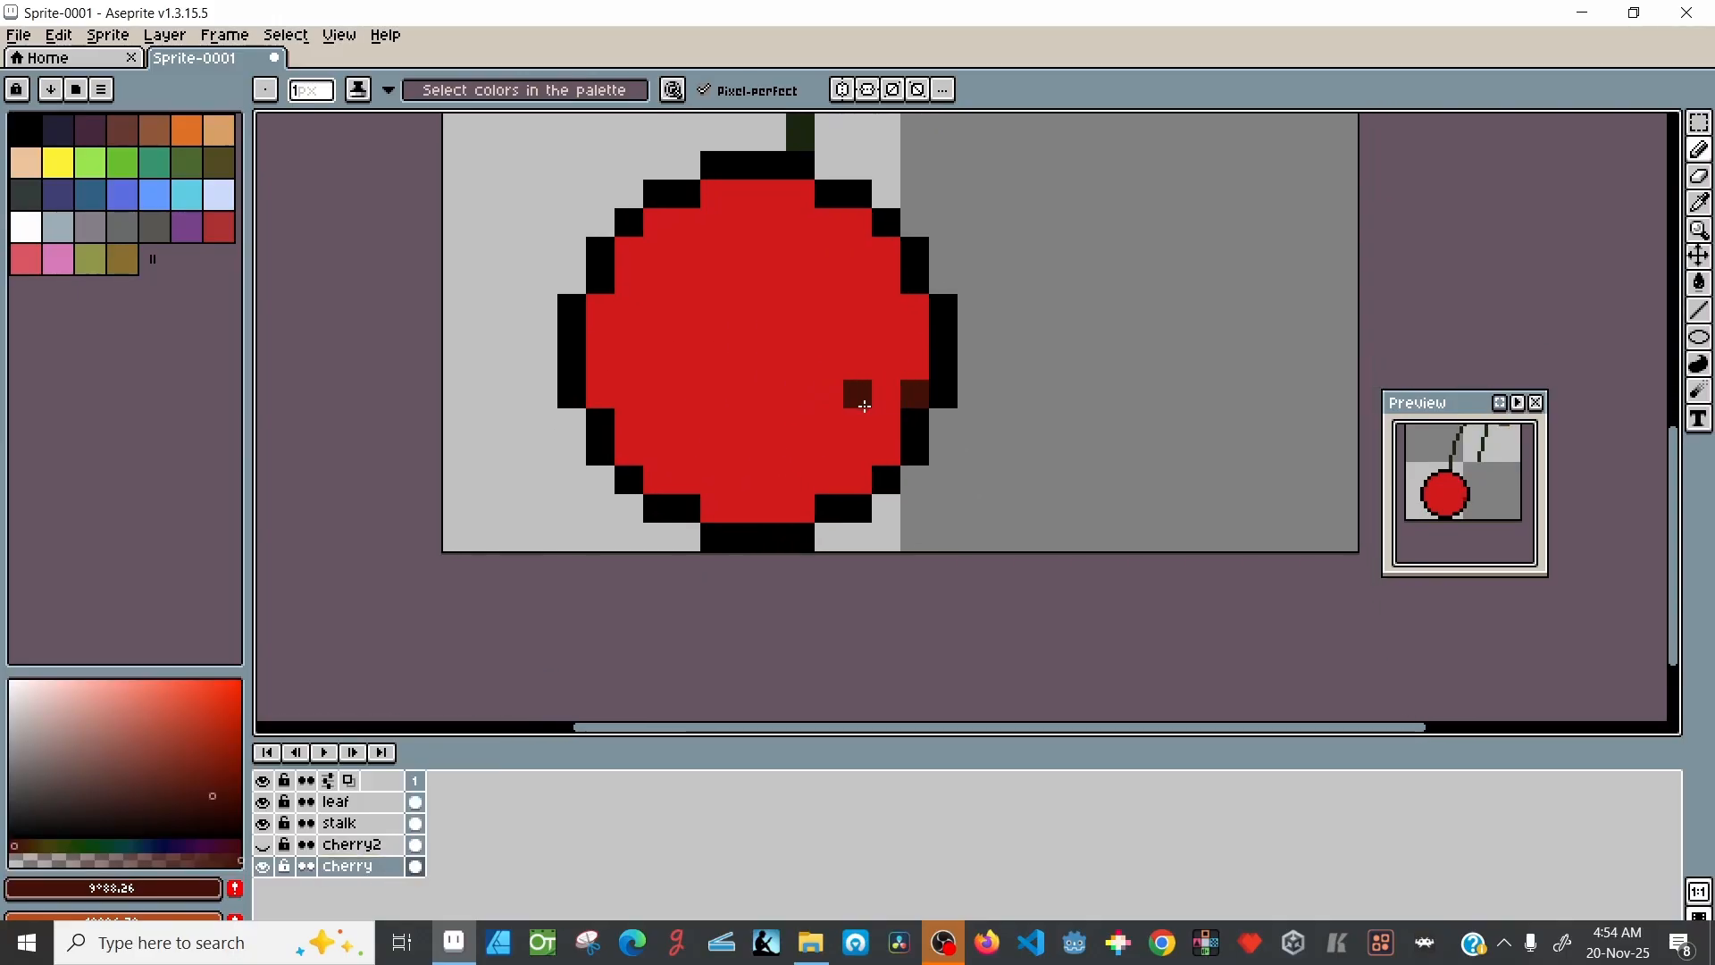
{"action": "left_click", "coordinate": [887, 421]}
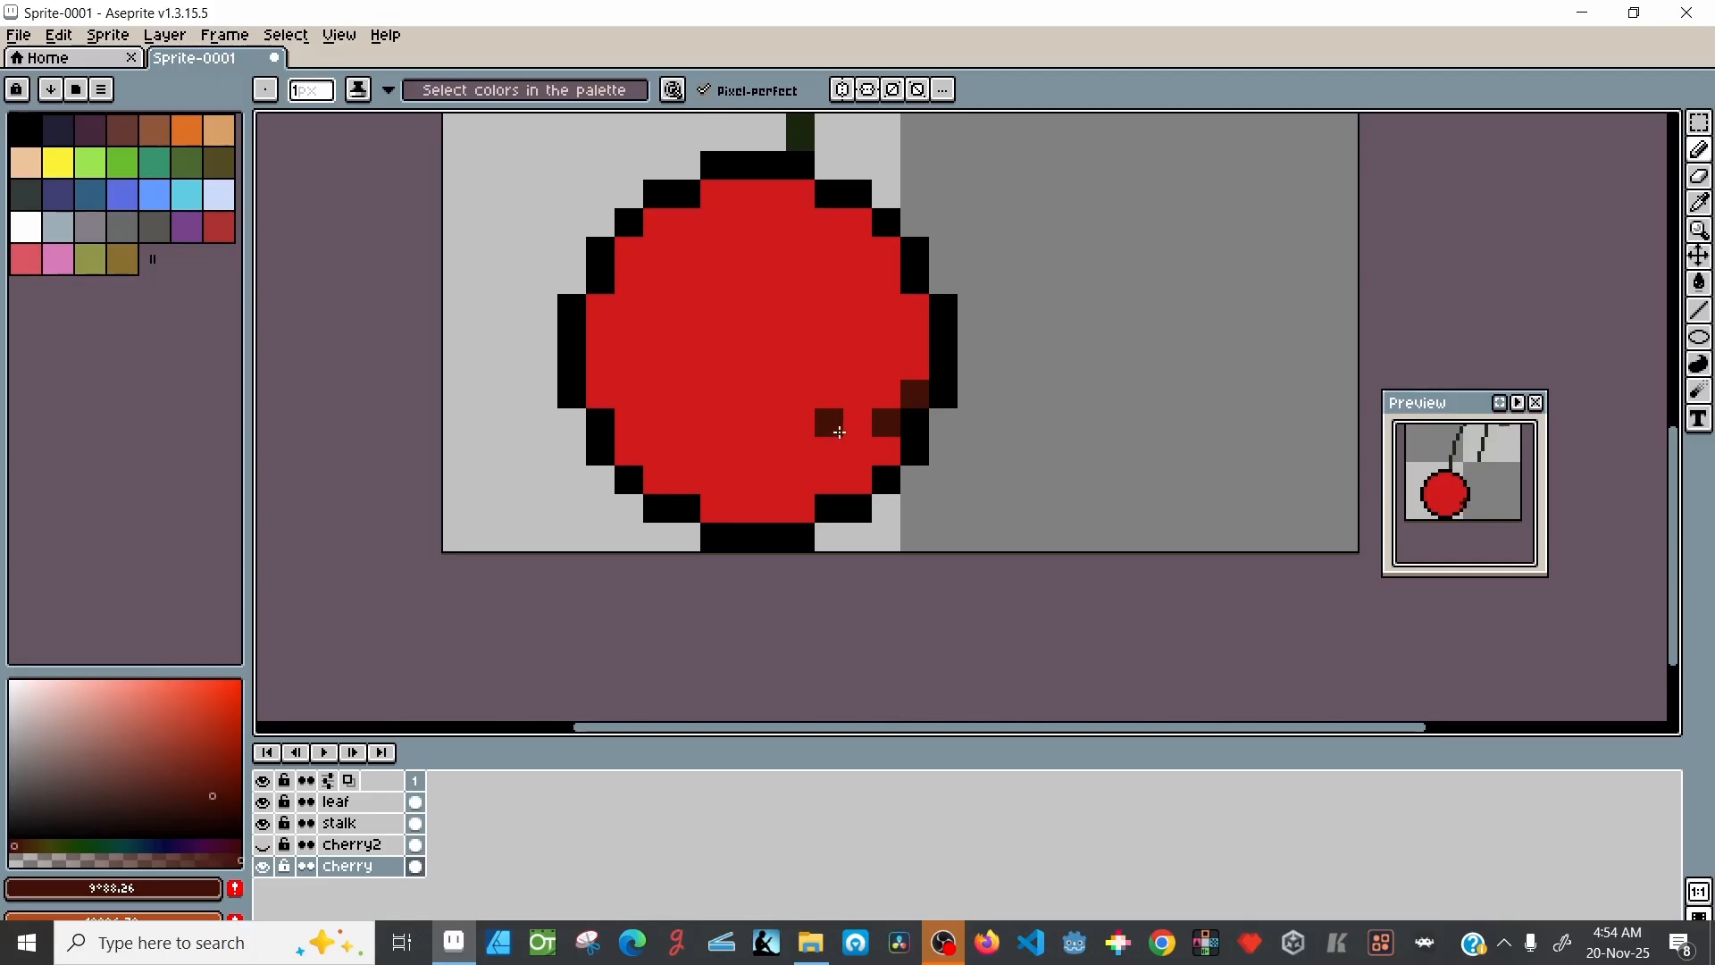
{"action": "left_click", "coordinate": [856, 424]}
{"action": "left_click", "coordinate": [829, 452]}
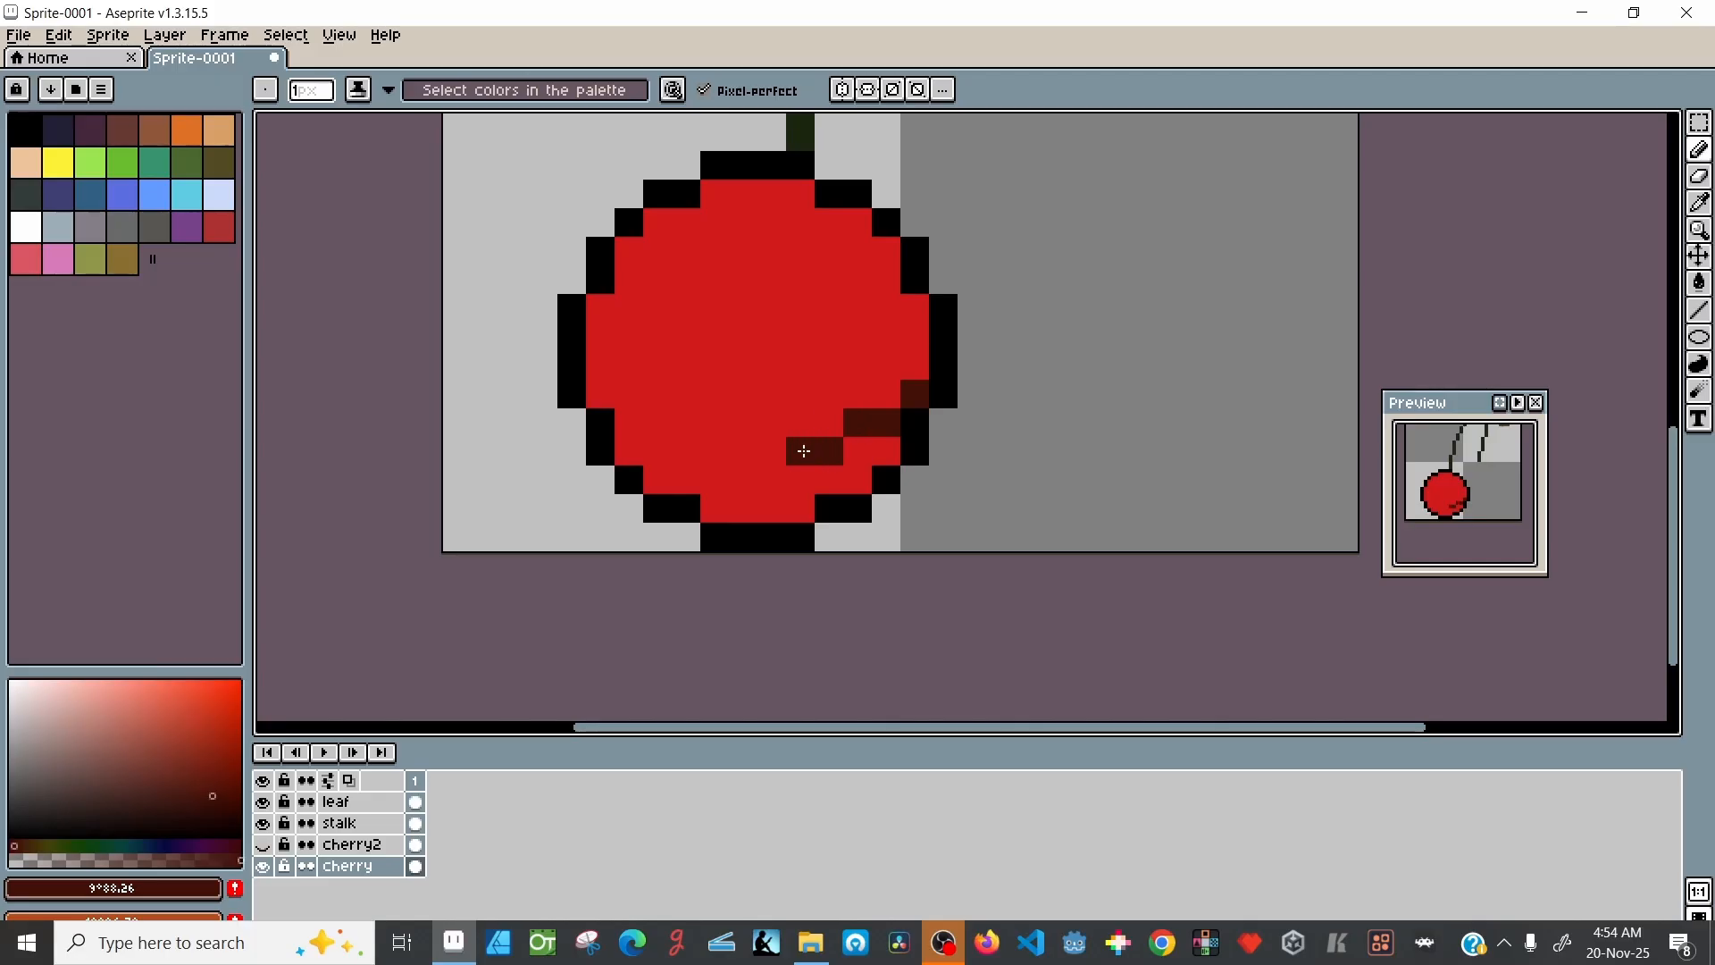
{"action": "left_click", "coordinate": [804, 451]}
{"action": "left_click", "coordinate": [771, 480]}
{"action": "left_click", "coordinate": [743, 480]}
{"action": "left_click", "coordinate": [714, 508]}
{"action": "mouse_move", "coordinate": [739, 495]}
{"action": "left_mouse_down"}
{"action": "mouse_move", "coordinate": [856, 483]}
{"action": "mouse_move", "coordinate": [878, 454]}
{"action": "left_mouse_up"}
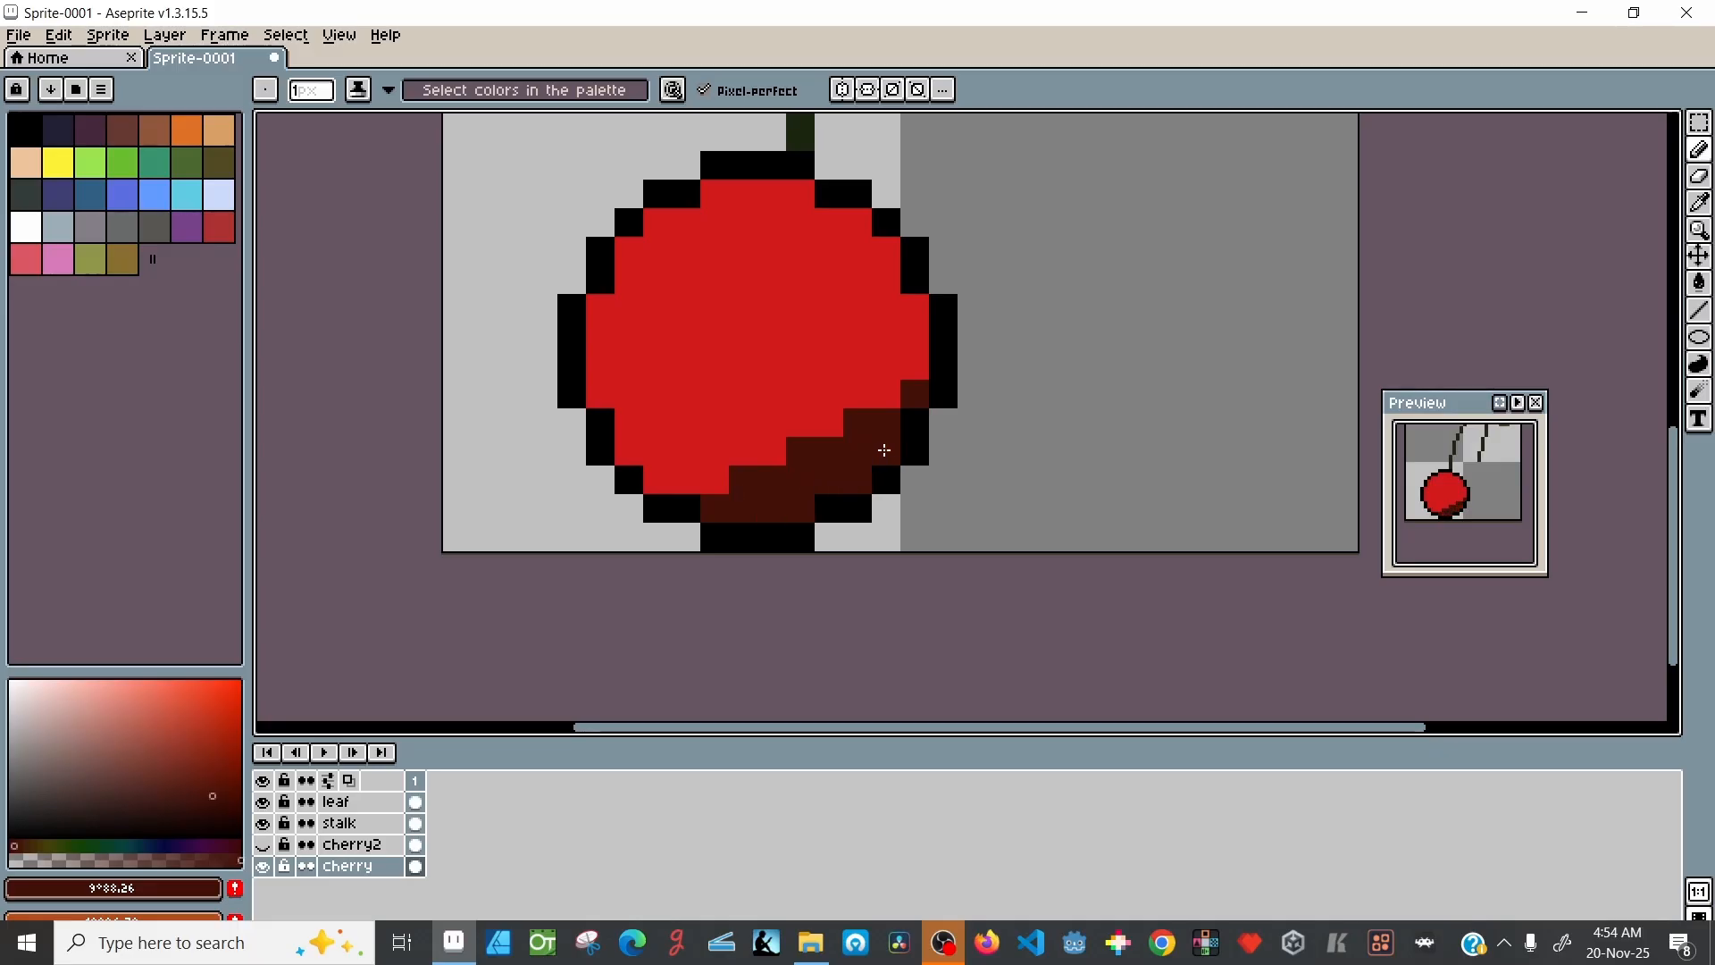
{"action": "mouse_move", "coordinate": [917, 355]}
{"action": "left_mouse_down"}
{"action": "mouse_move", "coordinate": [907, 336]}
{"action": "mouse_move", "coordinate": [891, 396]}
{"action": "left_mouse_up"}
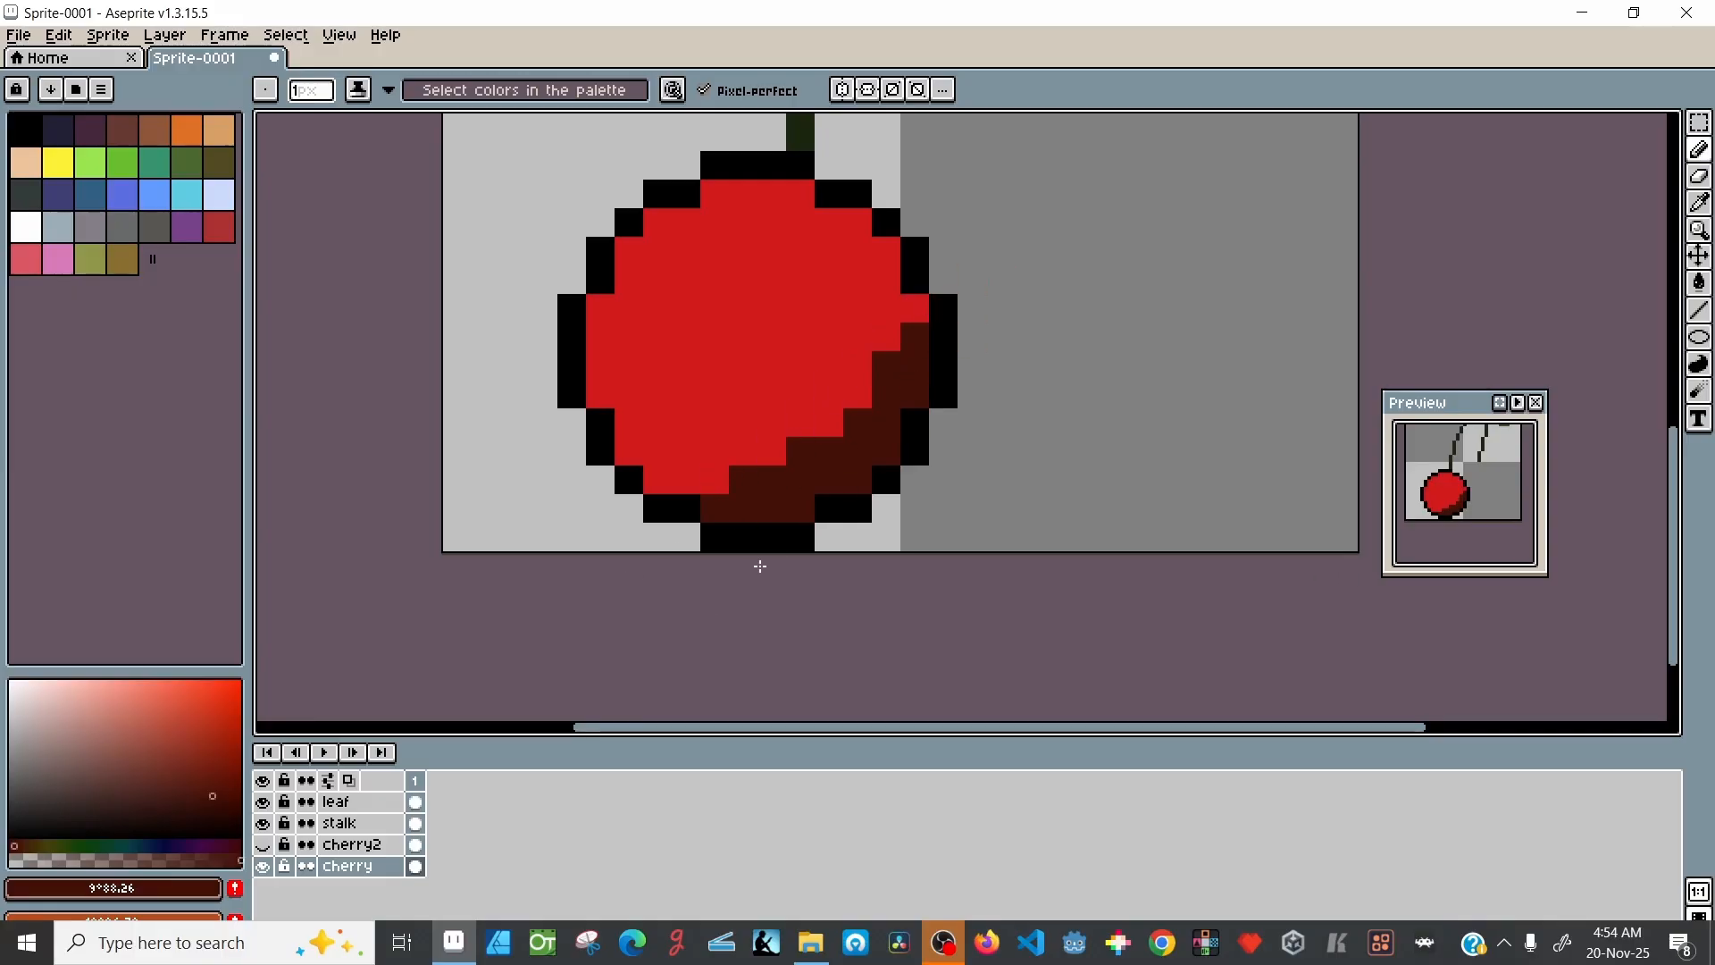
Step: Show and activate the cherry2 layer, and pencil a matching stepped dark-red shadow along the front cherry's lower-right edge
{"action": "left_click", "coordinate": [262, 844]}
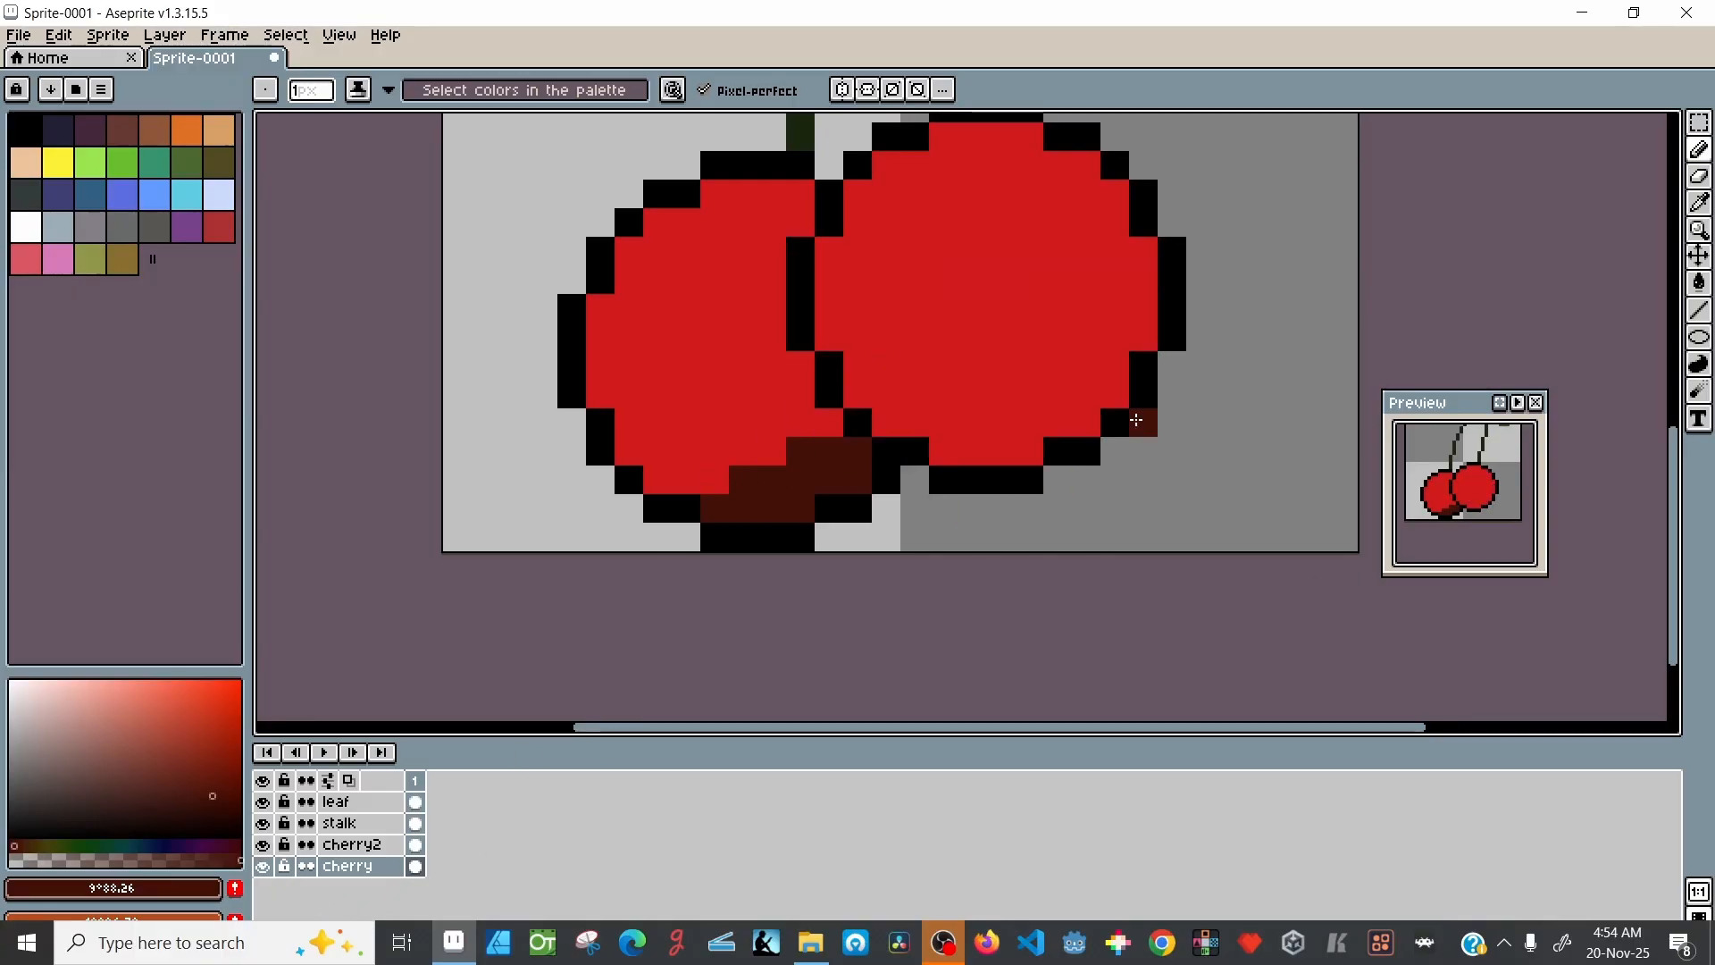
{"action": "left_click", "coordinate": [354, 848]}
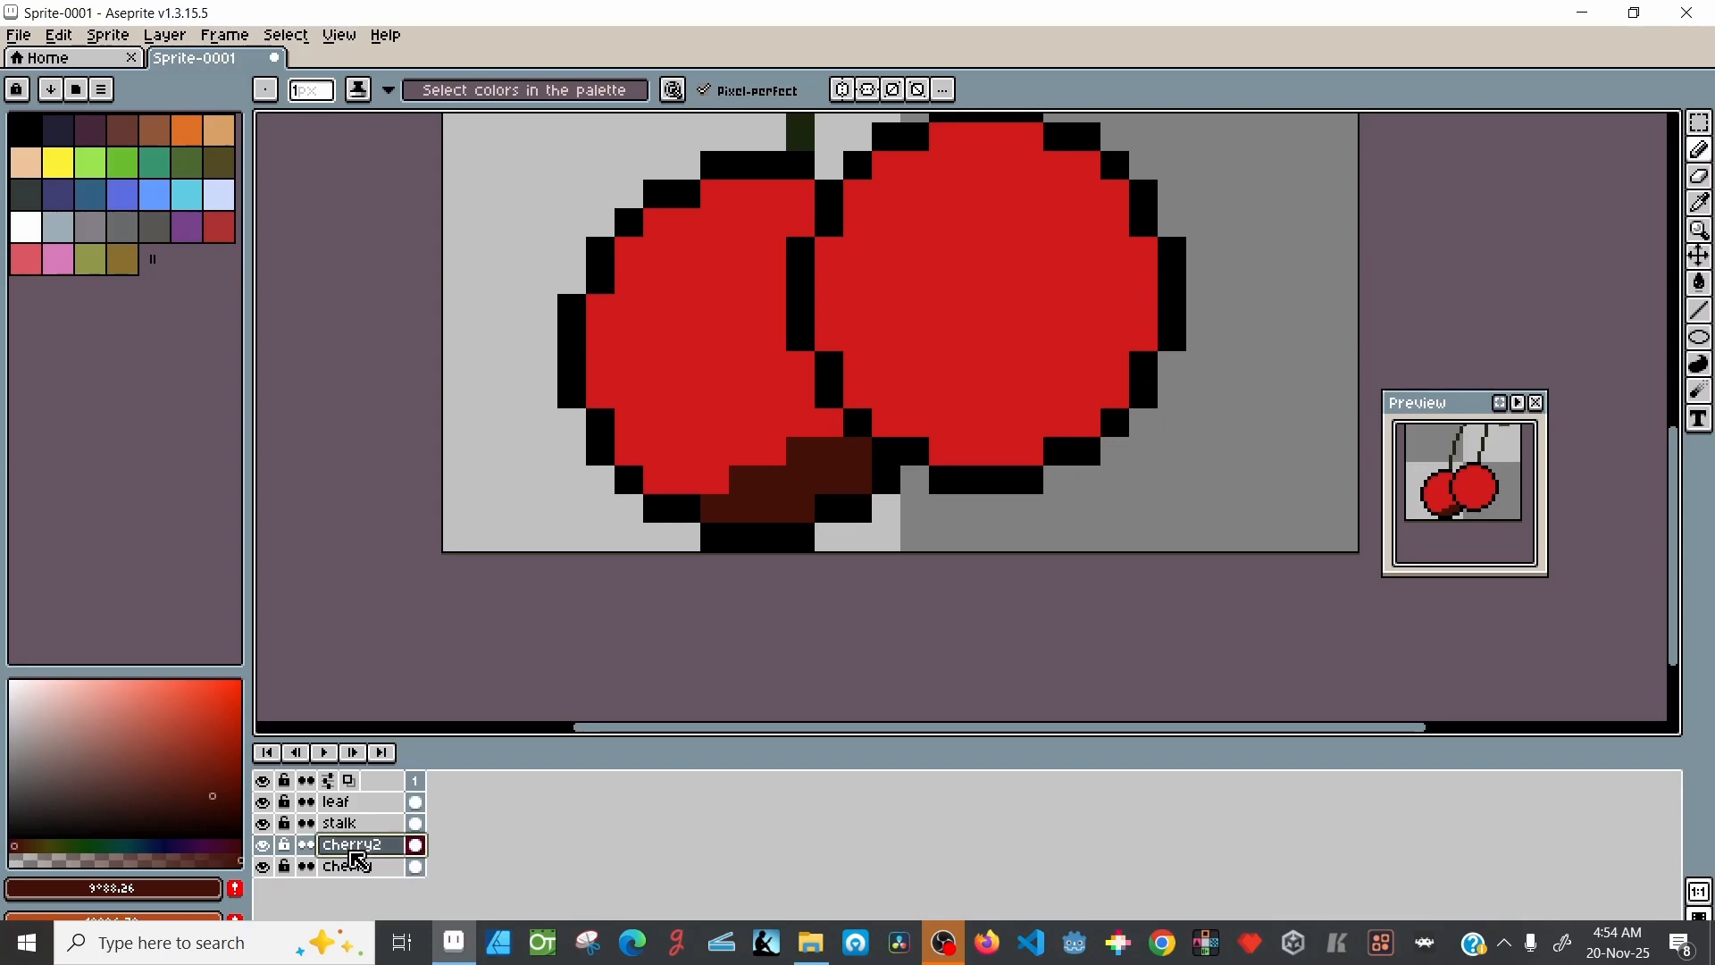
{"action": "mouse_move", "coordinate": [1139, 308]}
{"action": "left_mouse_down"}
{"action": "mouse_move", "coordinate": [1142, 280]}
{"action": "mouse_move", "coordinate": [1107, 379]}
{"action": "mouse_move", "coordinate": [1075, 390]}
{"action": "mouse_move", "coordinate": [1083, 413]}
{"action": "mouse_move", "coordinate": [1019, 421]}
{"action": "mouse_move", "coordinate": [1009, 451]}
{"action": "mouse_move", "coordinate": [953, 447]}
{"action": "left_mouse_up"}
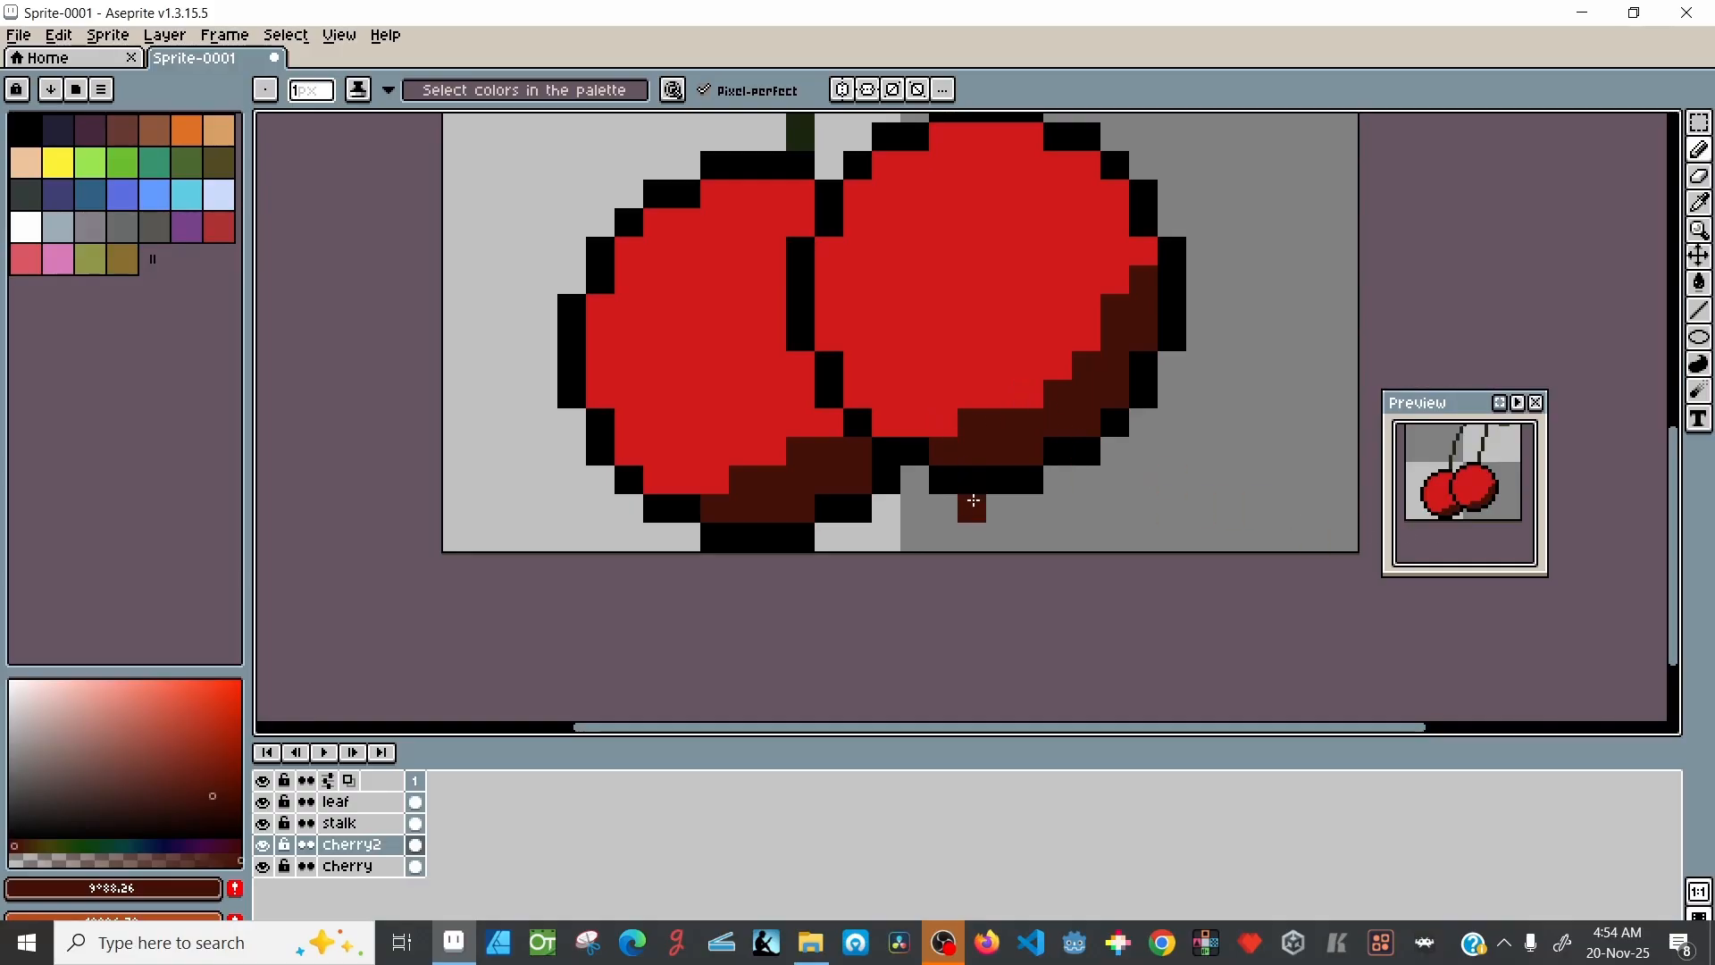
Step: Add a new layer above cherry2 and name it lights
{"action": "scroll", "coordinate": [972, 491], "scroll_direction": "down", "scroll_amount": 2}
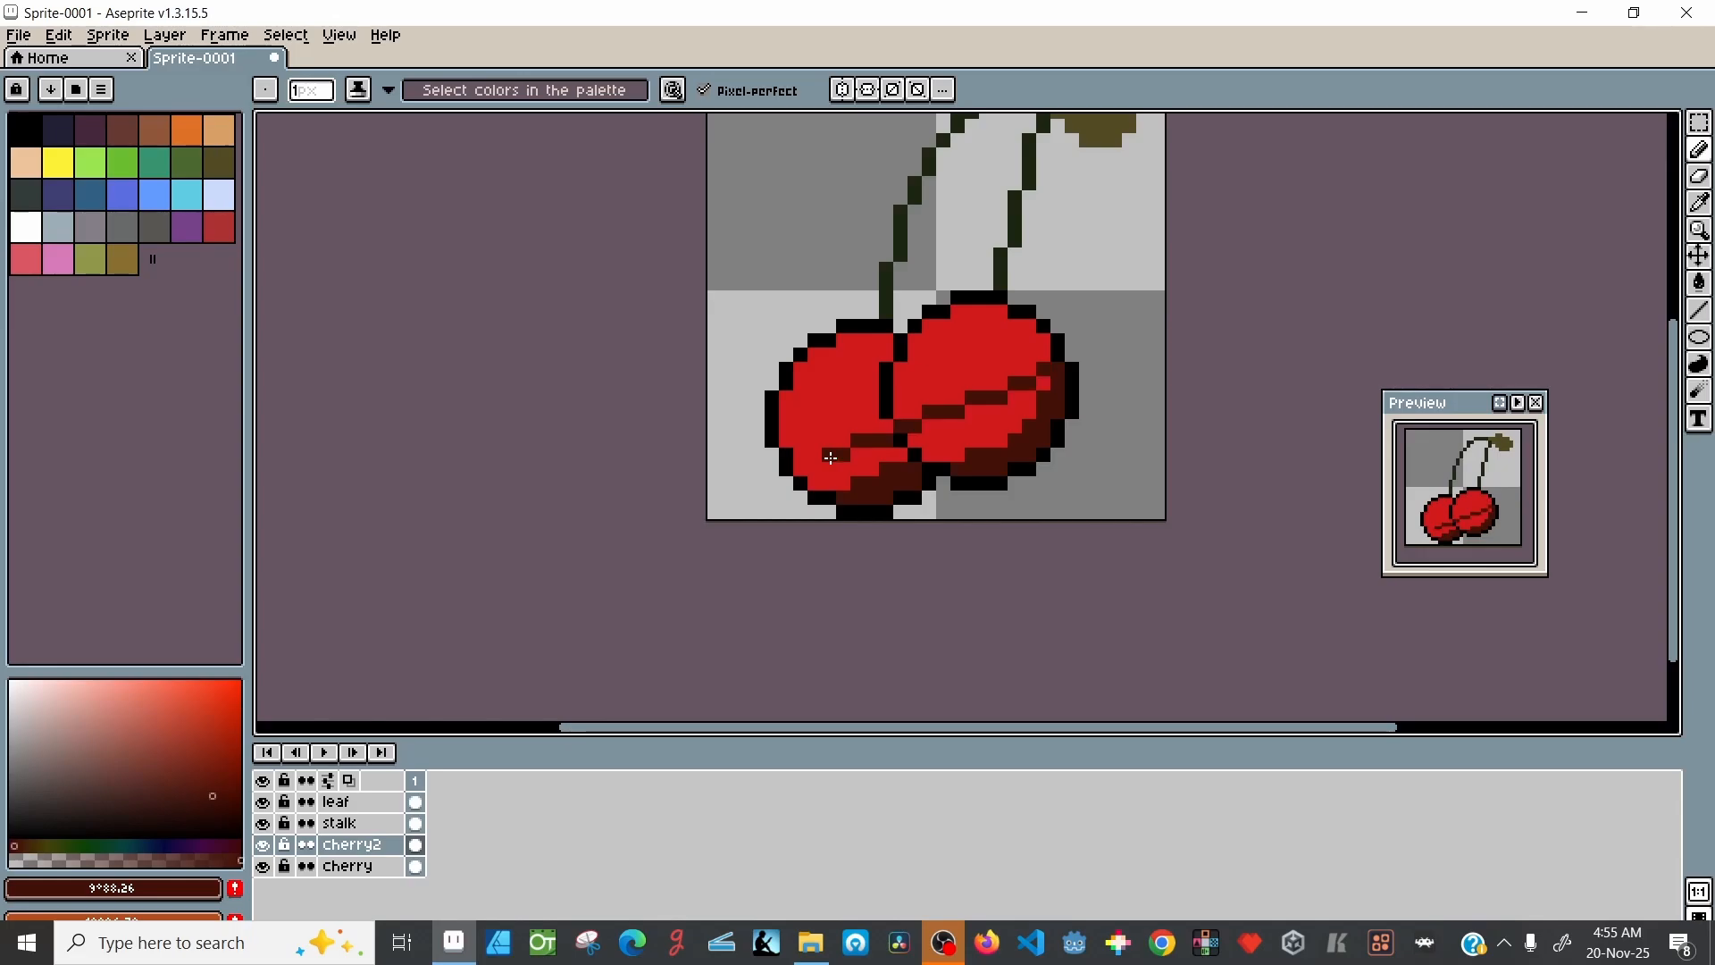
{"action": "key", "text": "shift+n"}
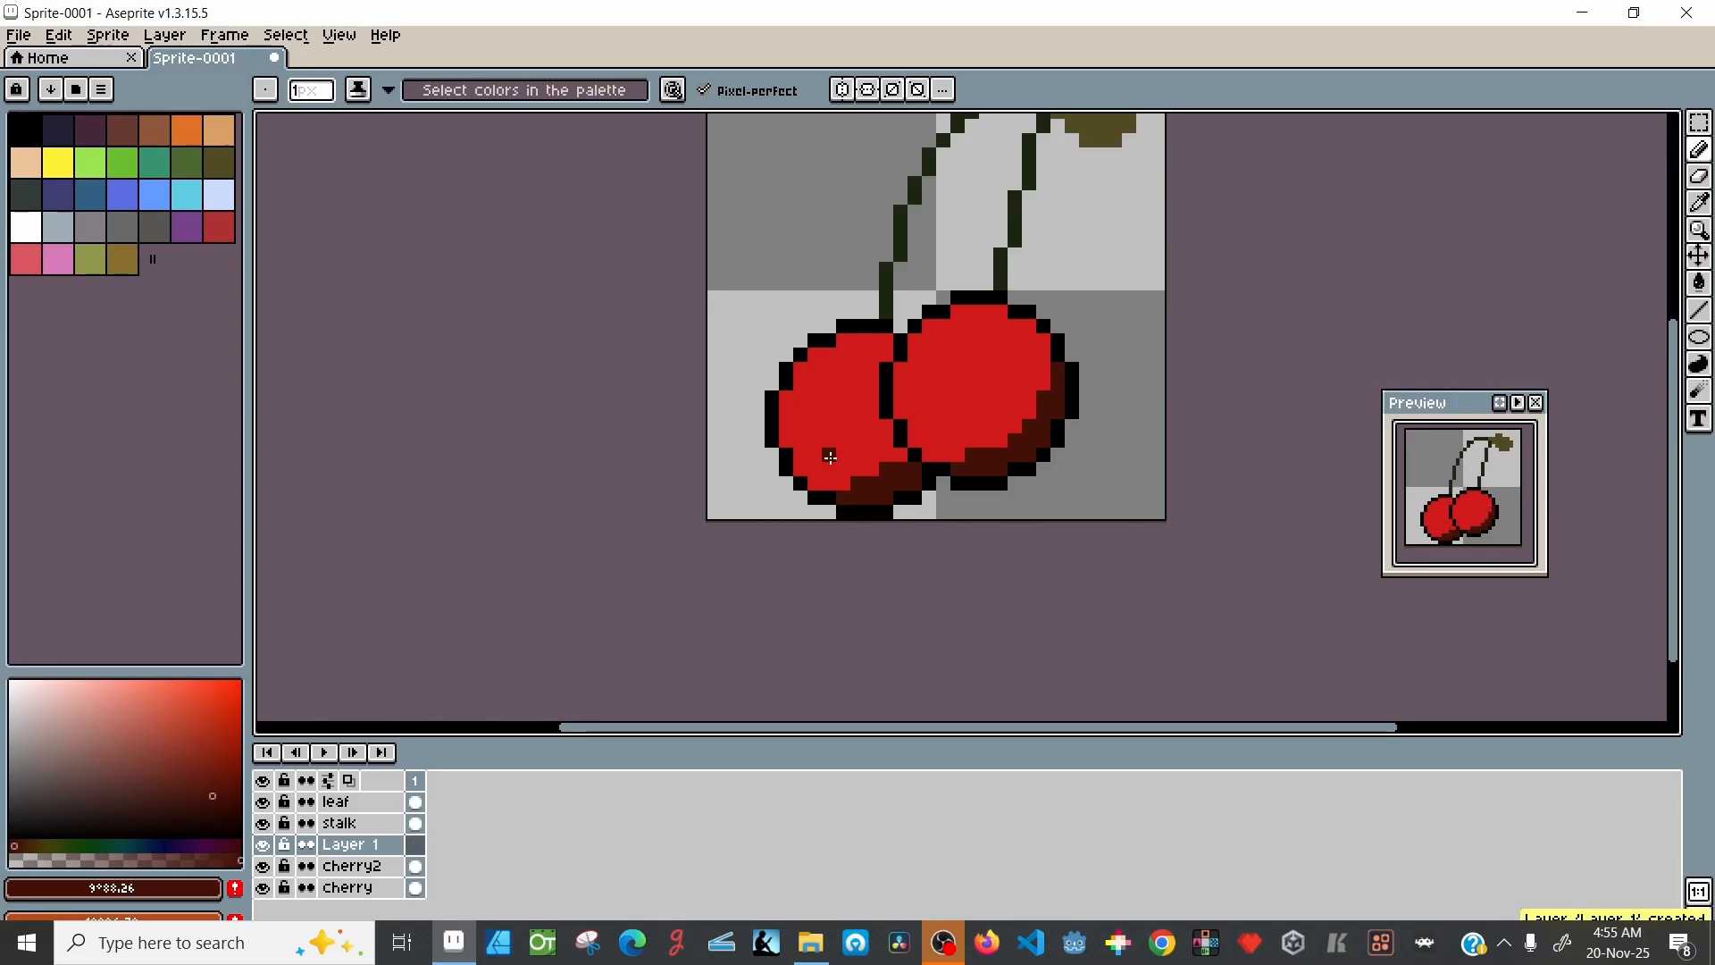
{"action": "double_click", "coordinate": [357, 846]}
{"action": "type", "text": "lights"}
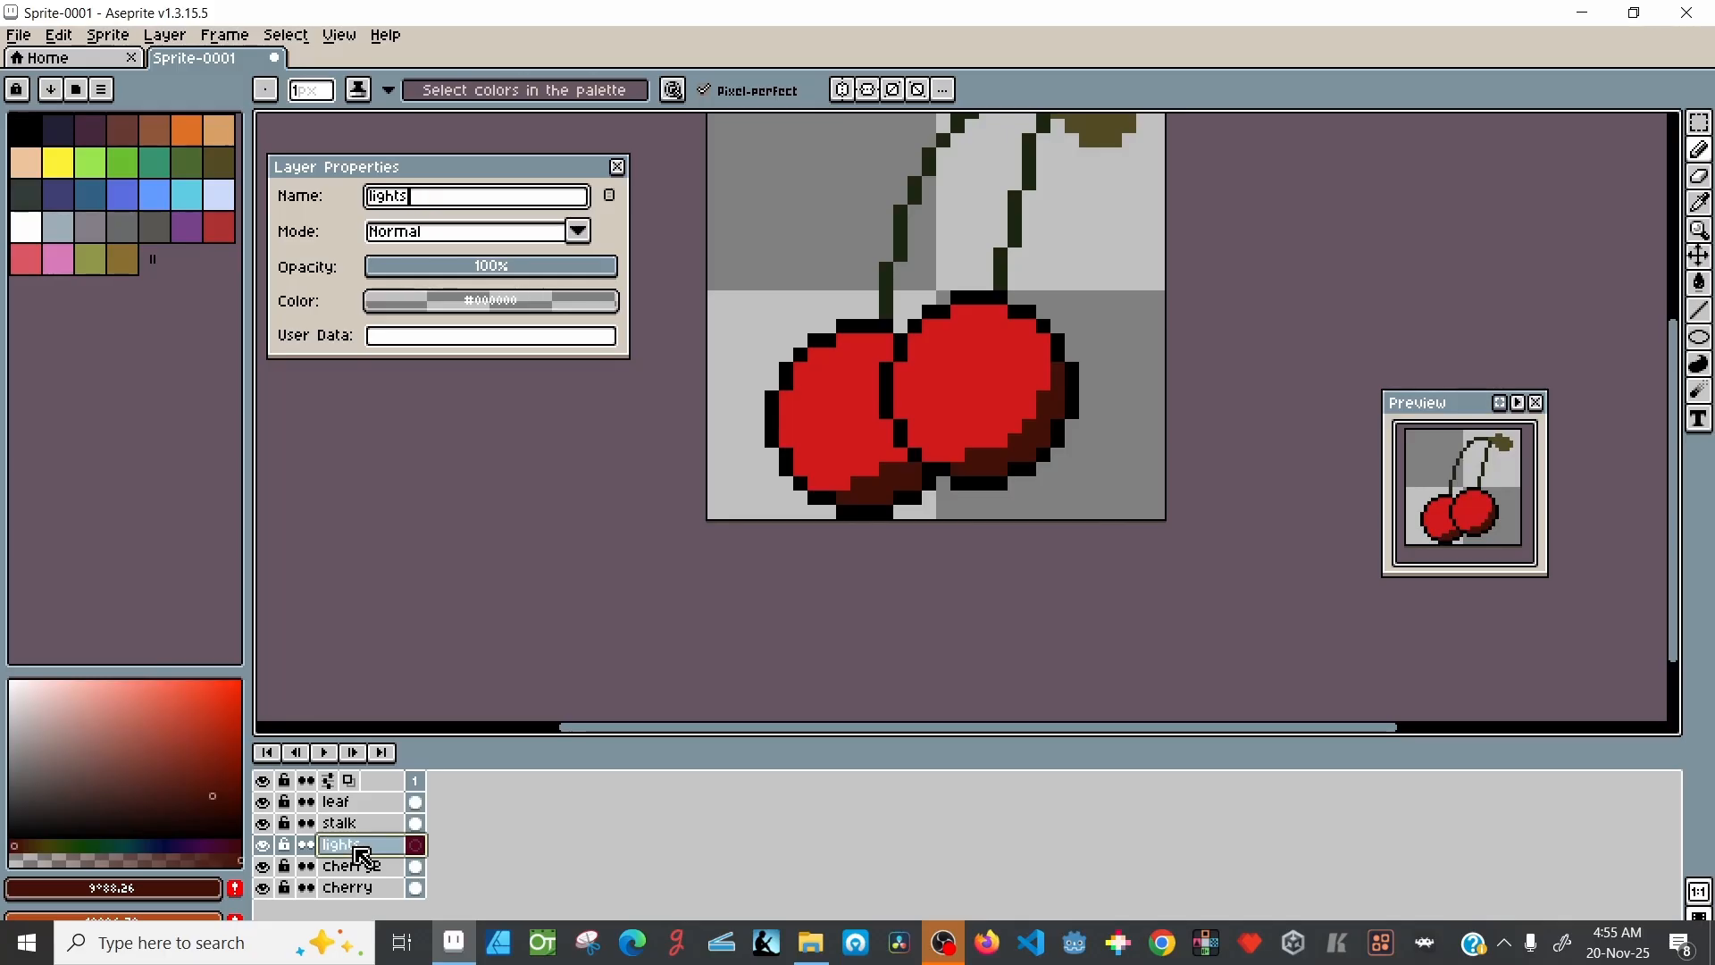
{"action": "key", "text": "Return"}
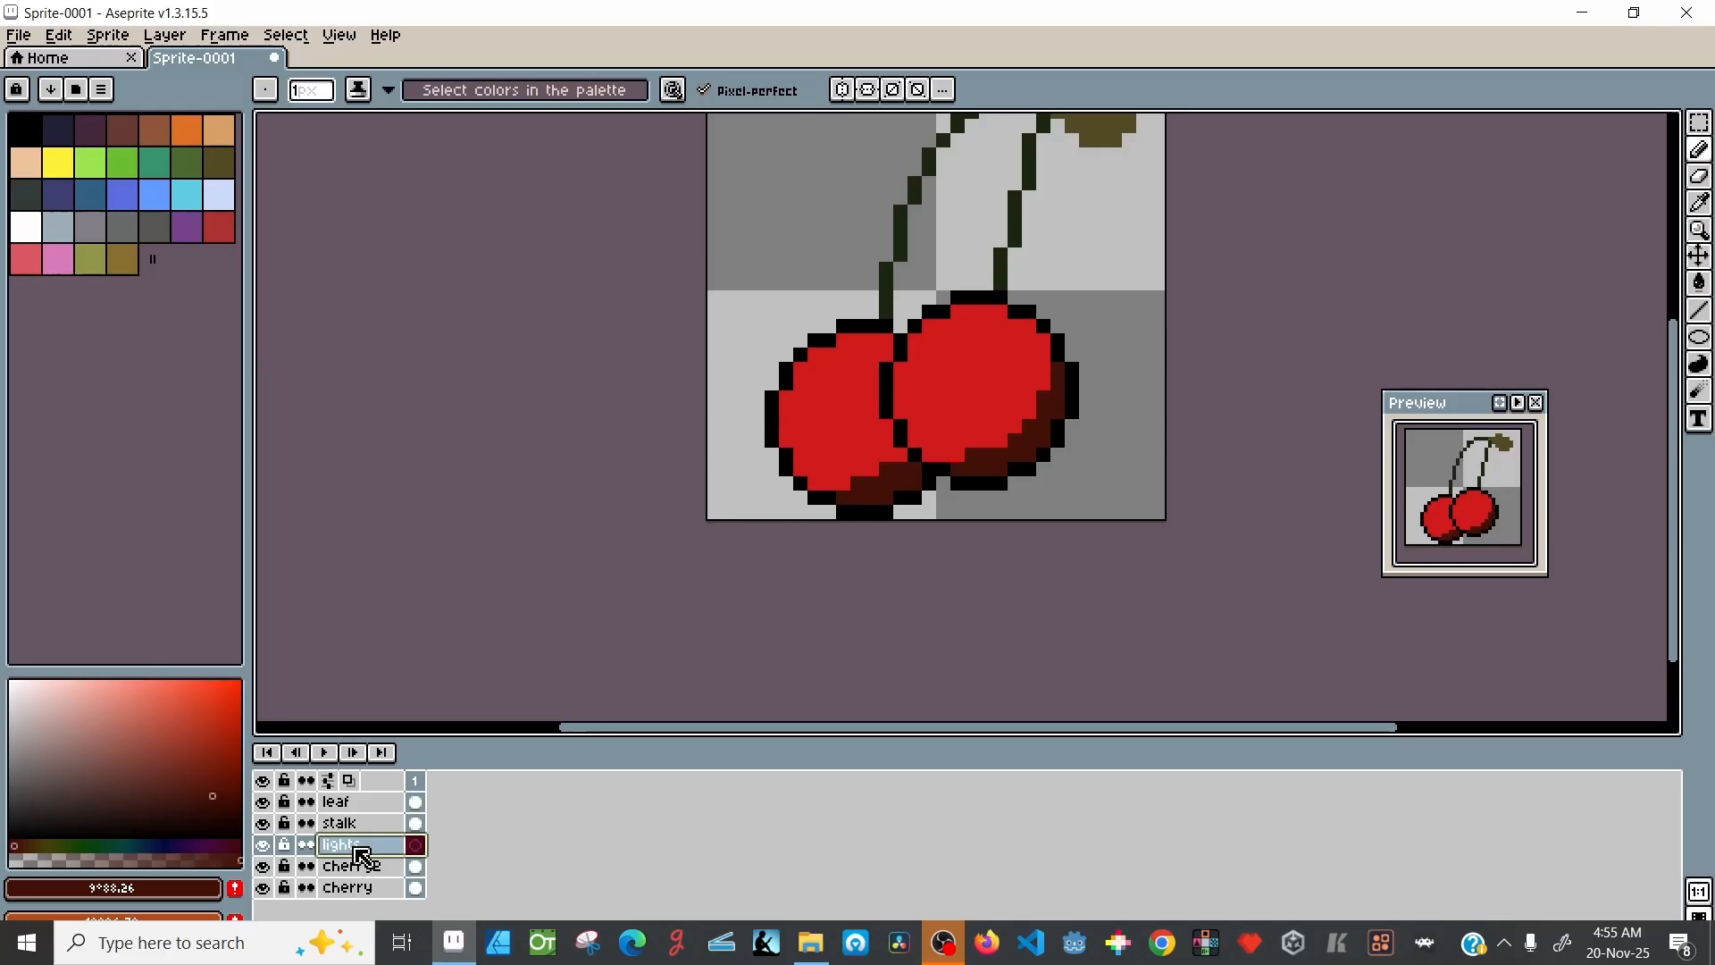
Step: Sample the cherry's red and lighten it to #f07160 (hue 7, saturation 60, value 94) for use with the Pencil
{"action": "left_click", "coordinate": [1005, 363], "text": "alt"}
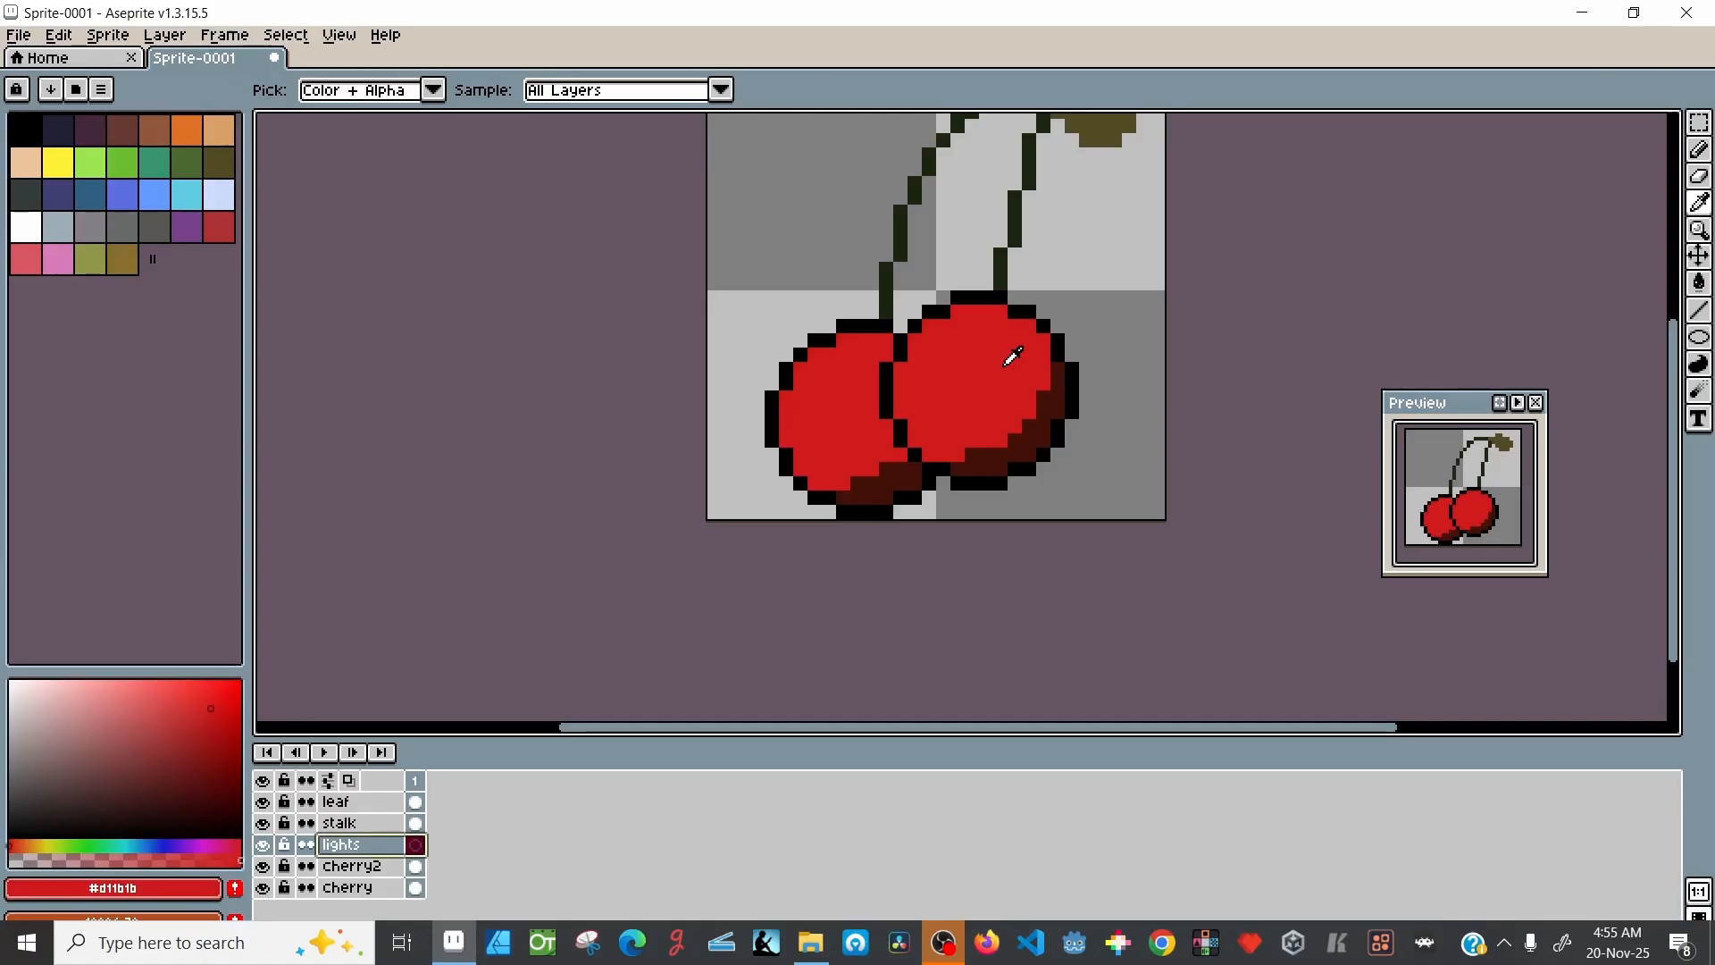
{"action": "left_click", "coordinate": [153, 689]}
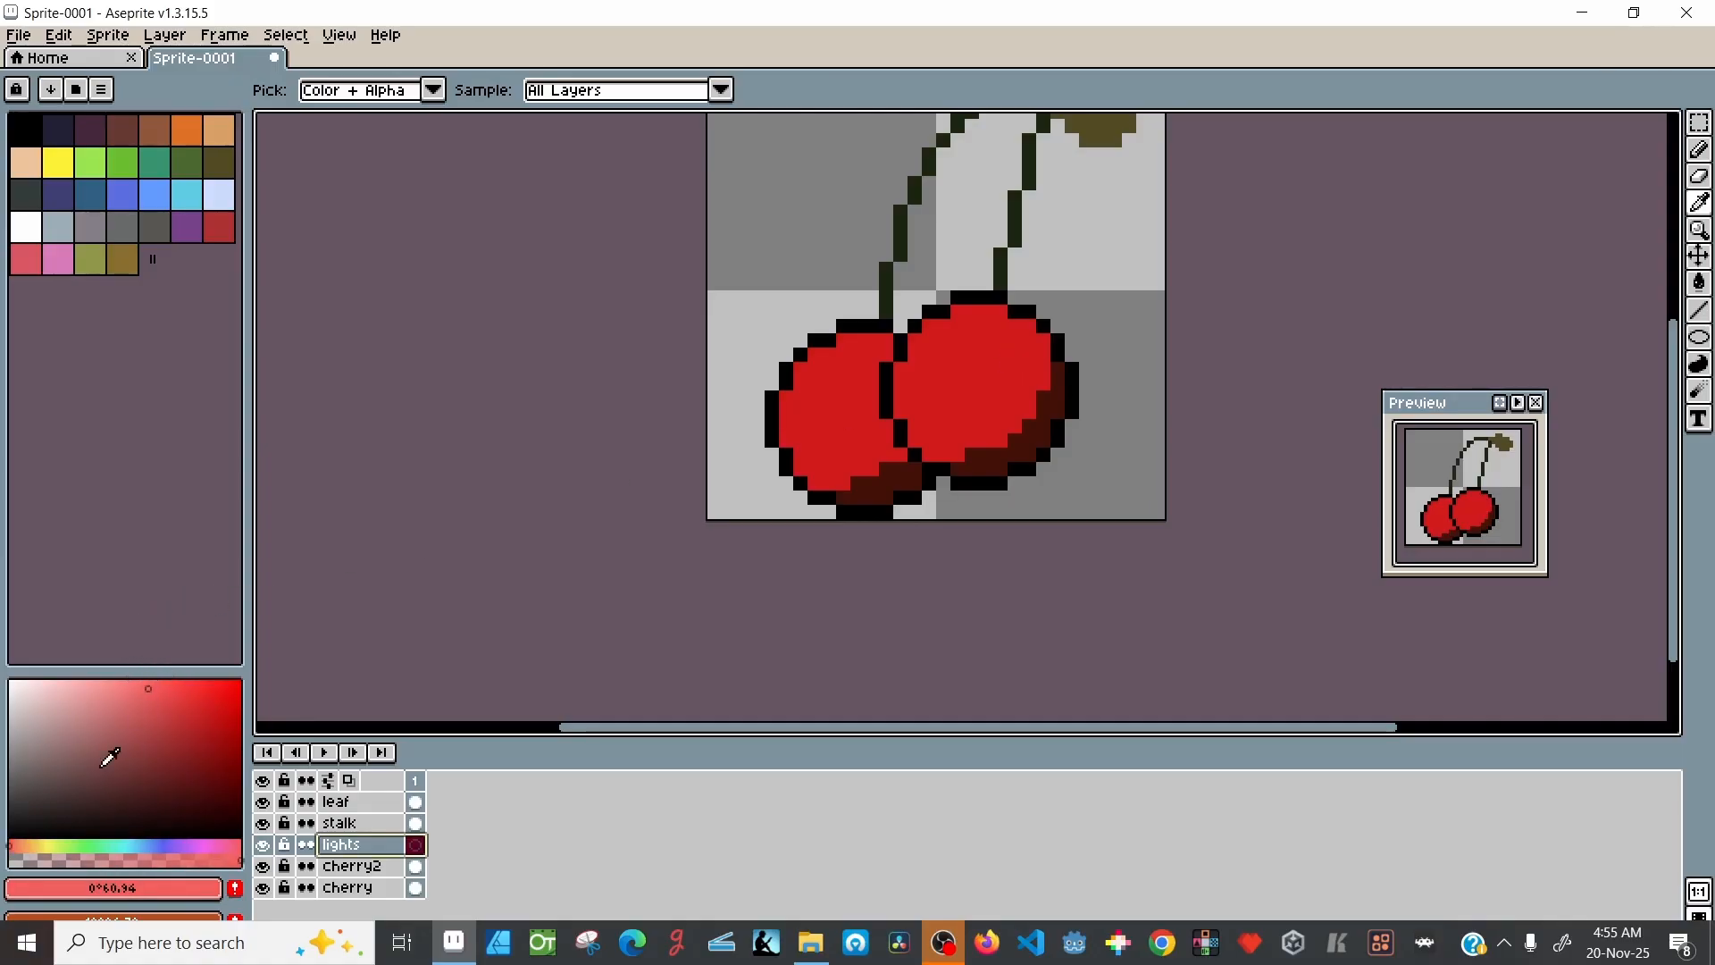
{"action": "left_click", "coordinate": [78, 888]}
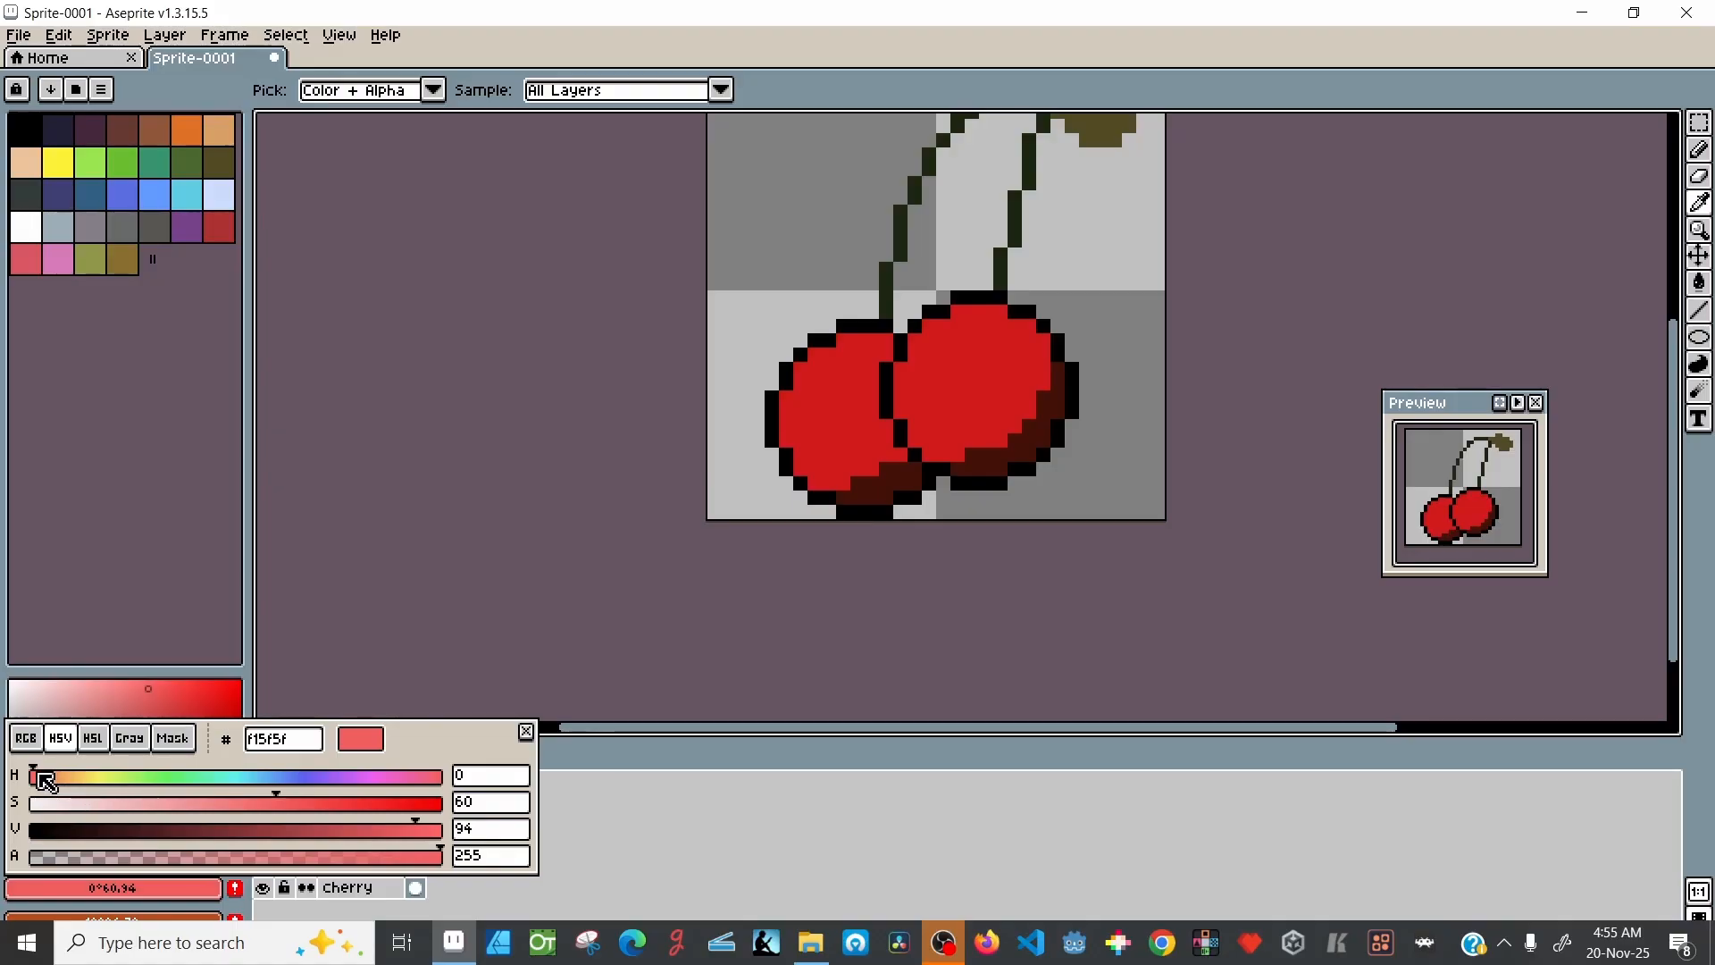
{"action": "left_click_drag", "start_coordinate": [41, 774], "coordinate": [41, 774]}
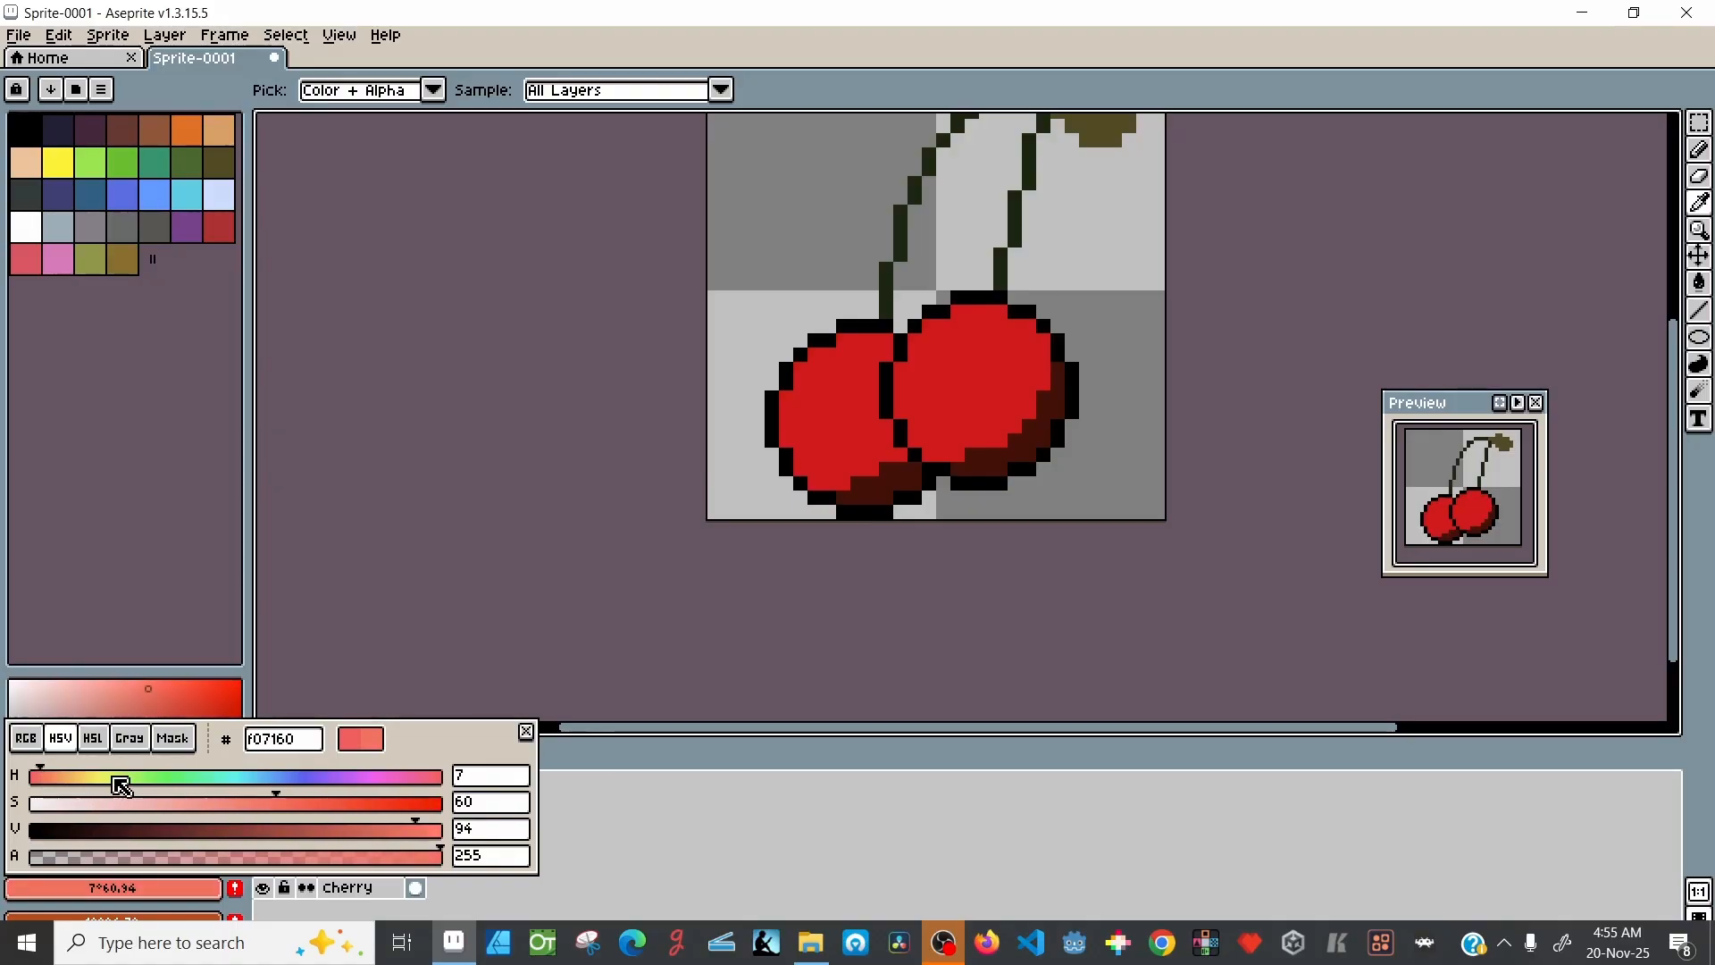
{"action": "key", "text": "b"}
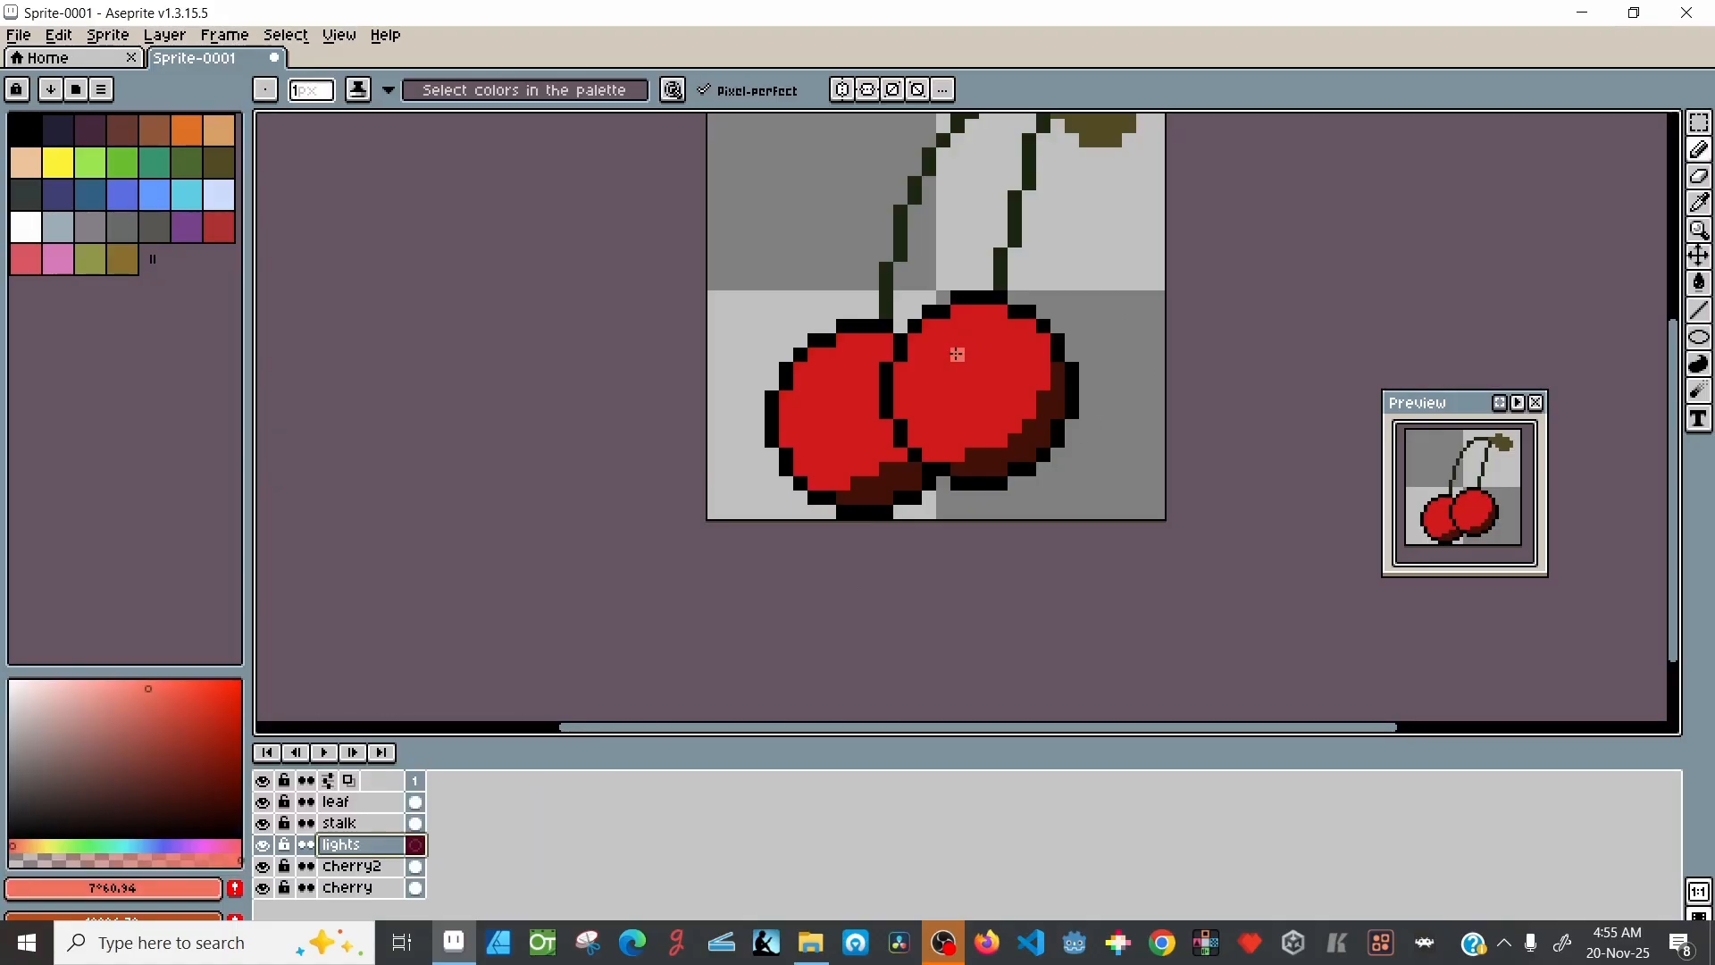
{"action": "left_click", "coordinate": [98, 889]}
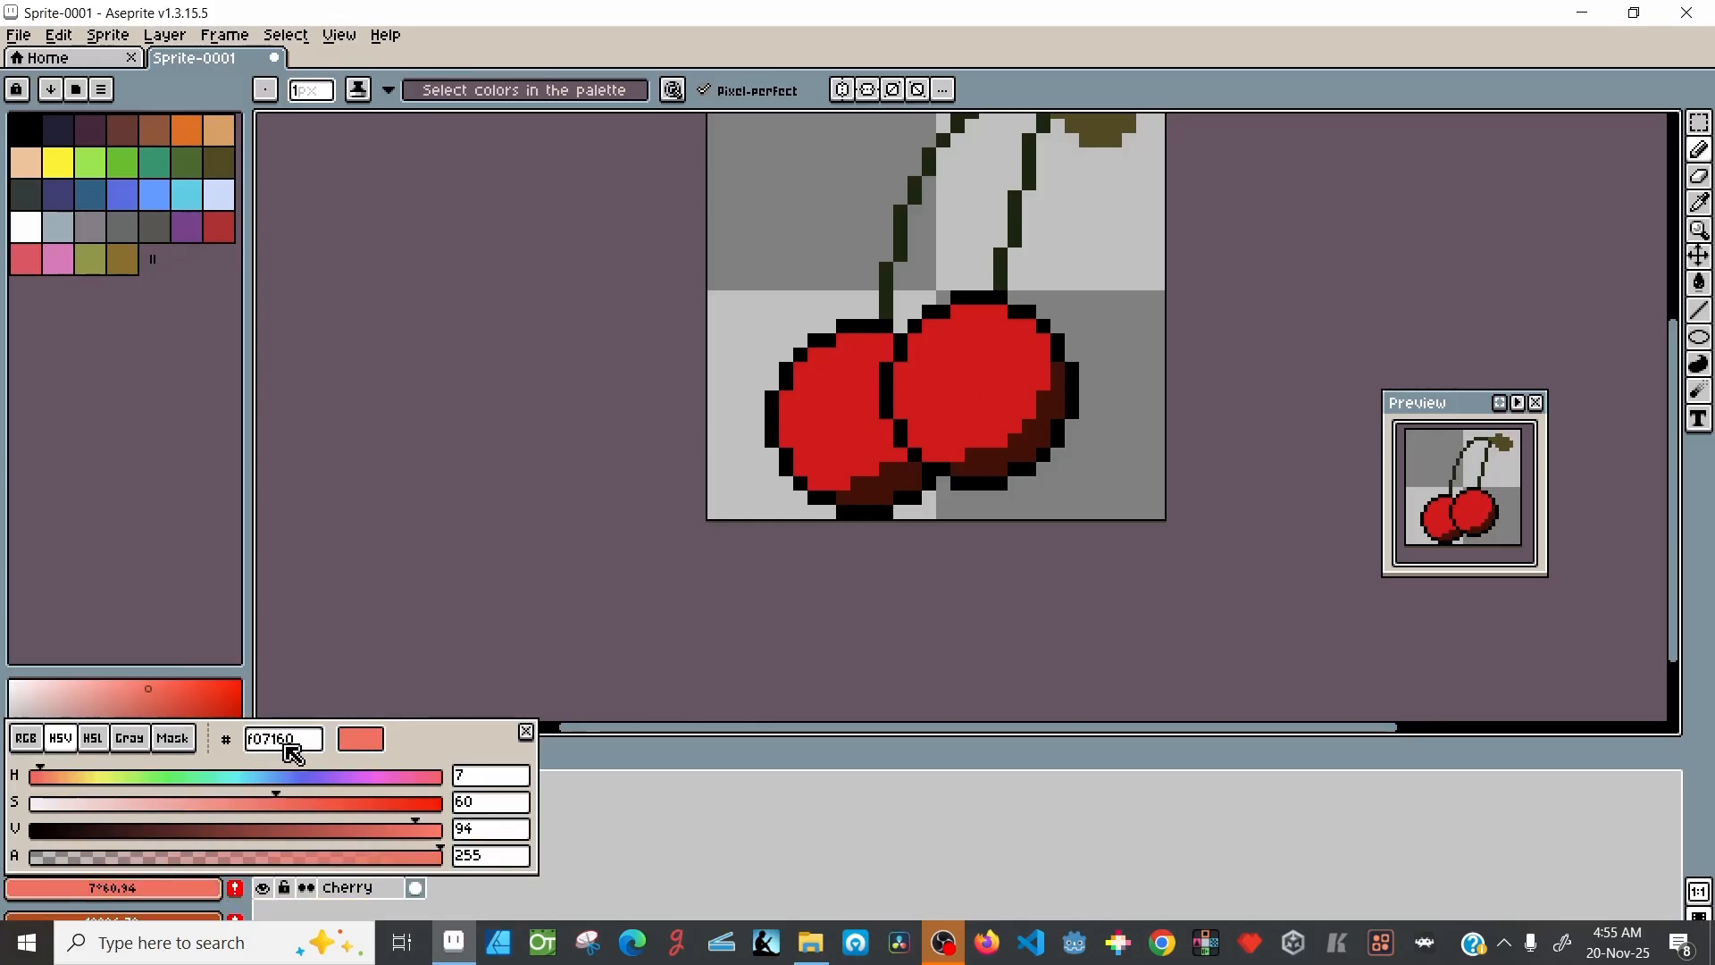
Step: Pencil light-red highlights on the lights layer: a three-pixel corner on the front cherry's upper left and four pixels on the back cherry's
{"action": "left_click_drag", "start_coordinate": [956, 355], "coordinate": [951, 373]}
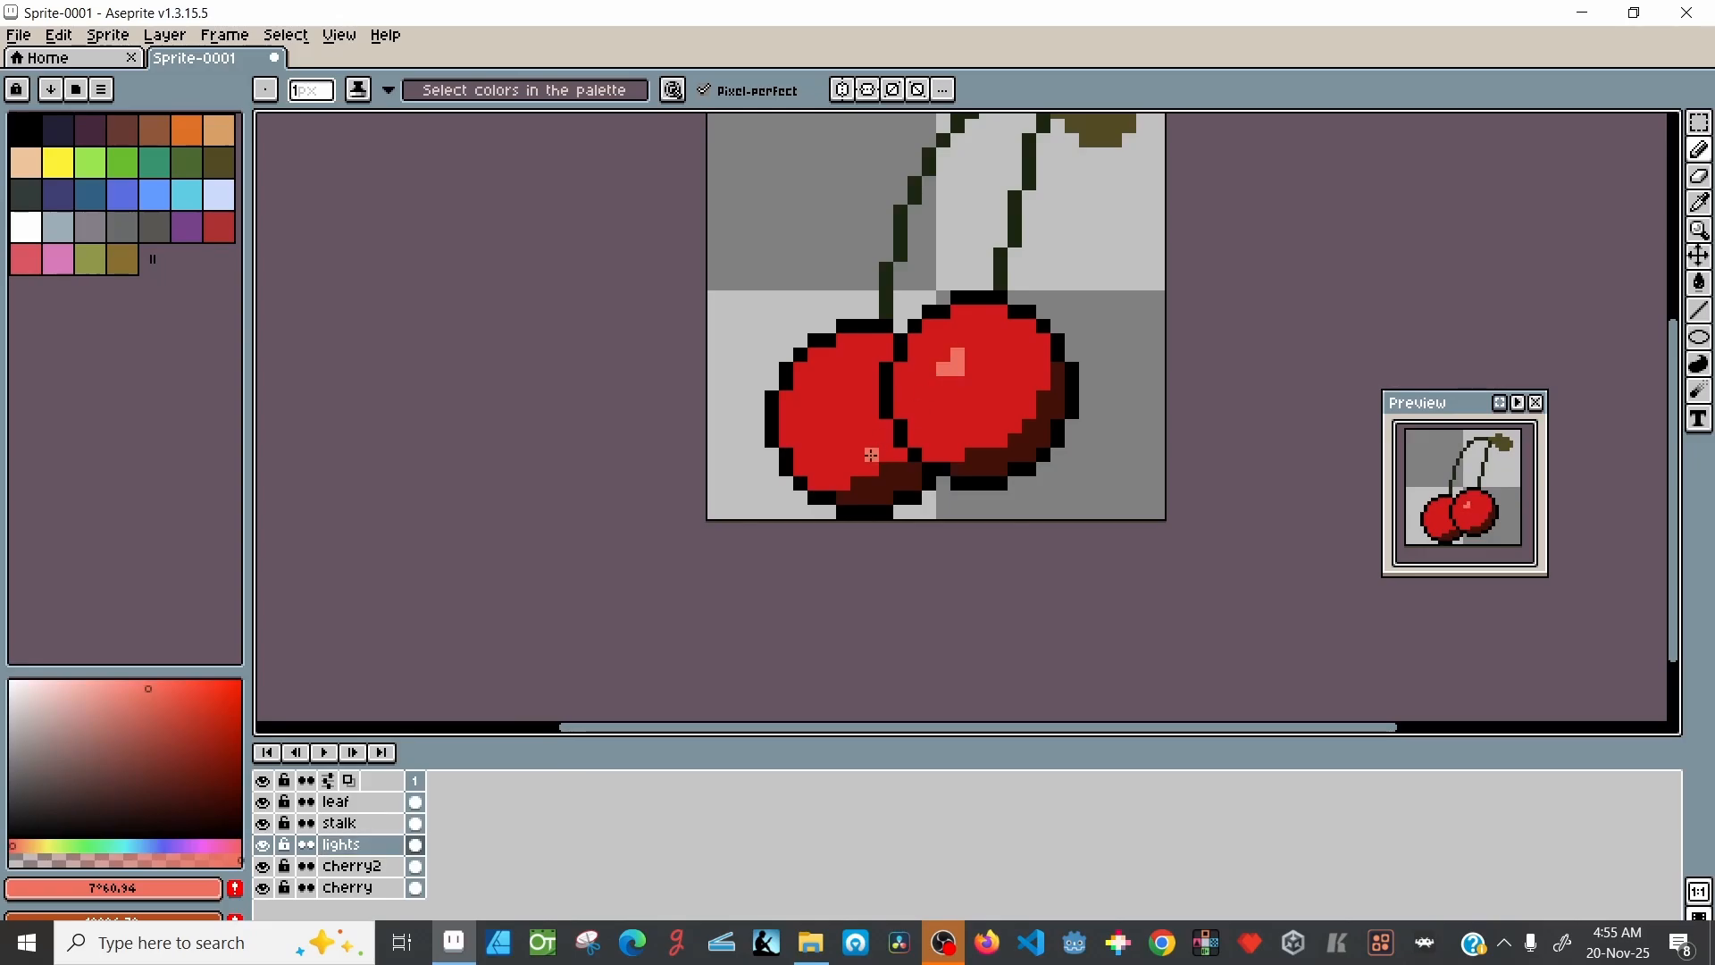
{"action": "left_click", "coordinate": [828, 382]}
{"action": "scroll", "coordinate": [830, 384], "scroll_direction": "up", "scroll_amount": 1}
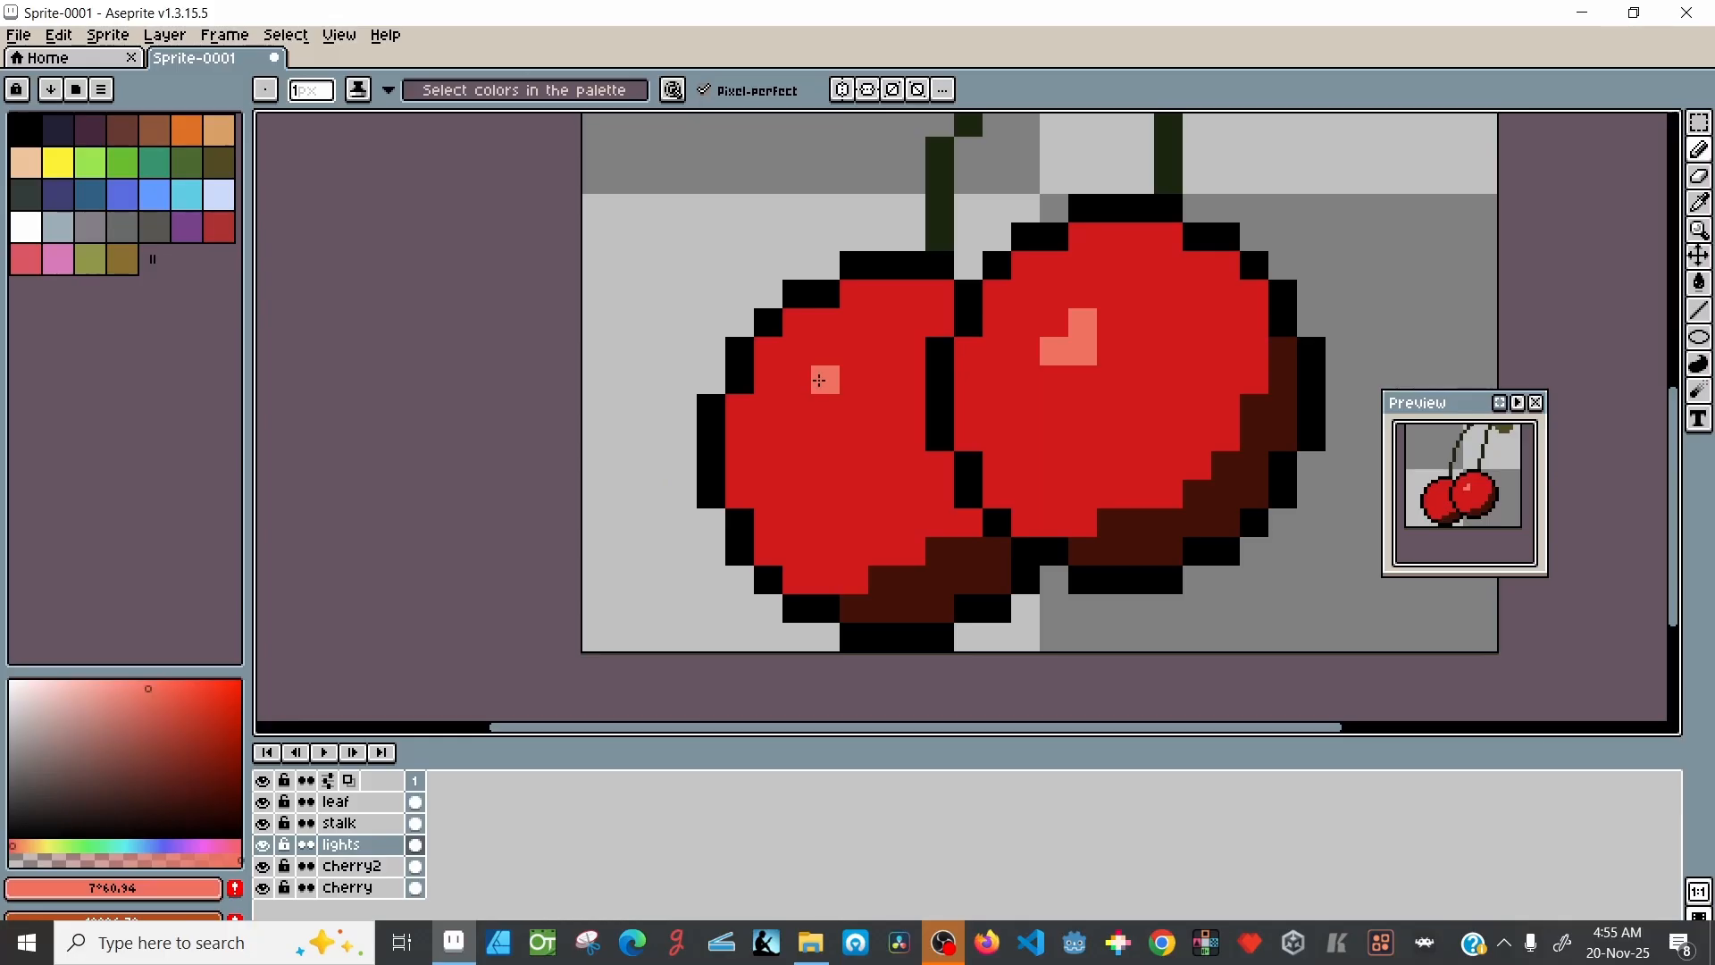
{"action": "left_click", "coordinate": [826, 408]}
{"action": "left_click", "coordinate": [797, 408]}
{"action": "left_click", "coordinate": [823, 433]}
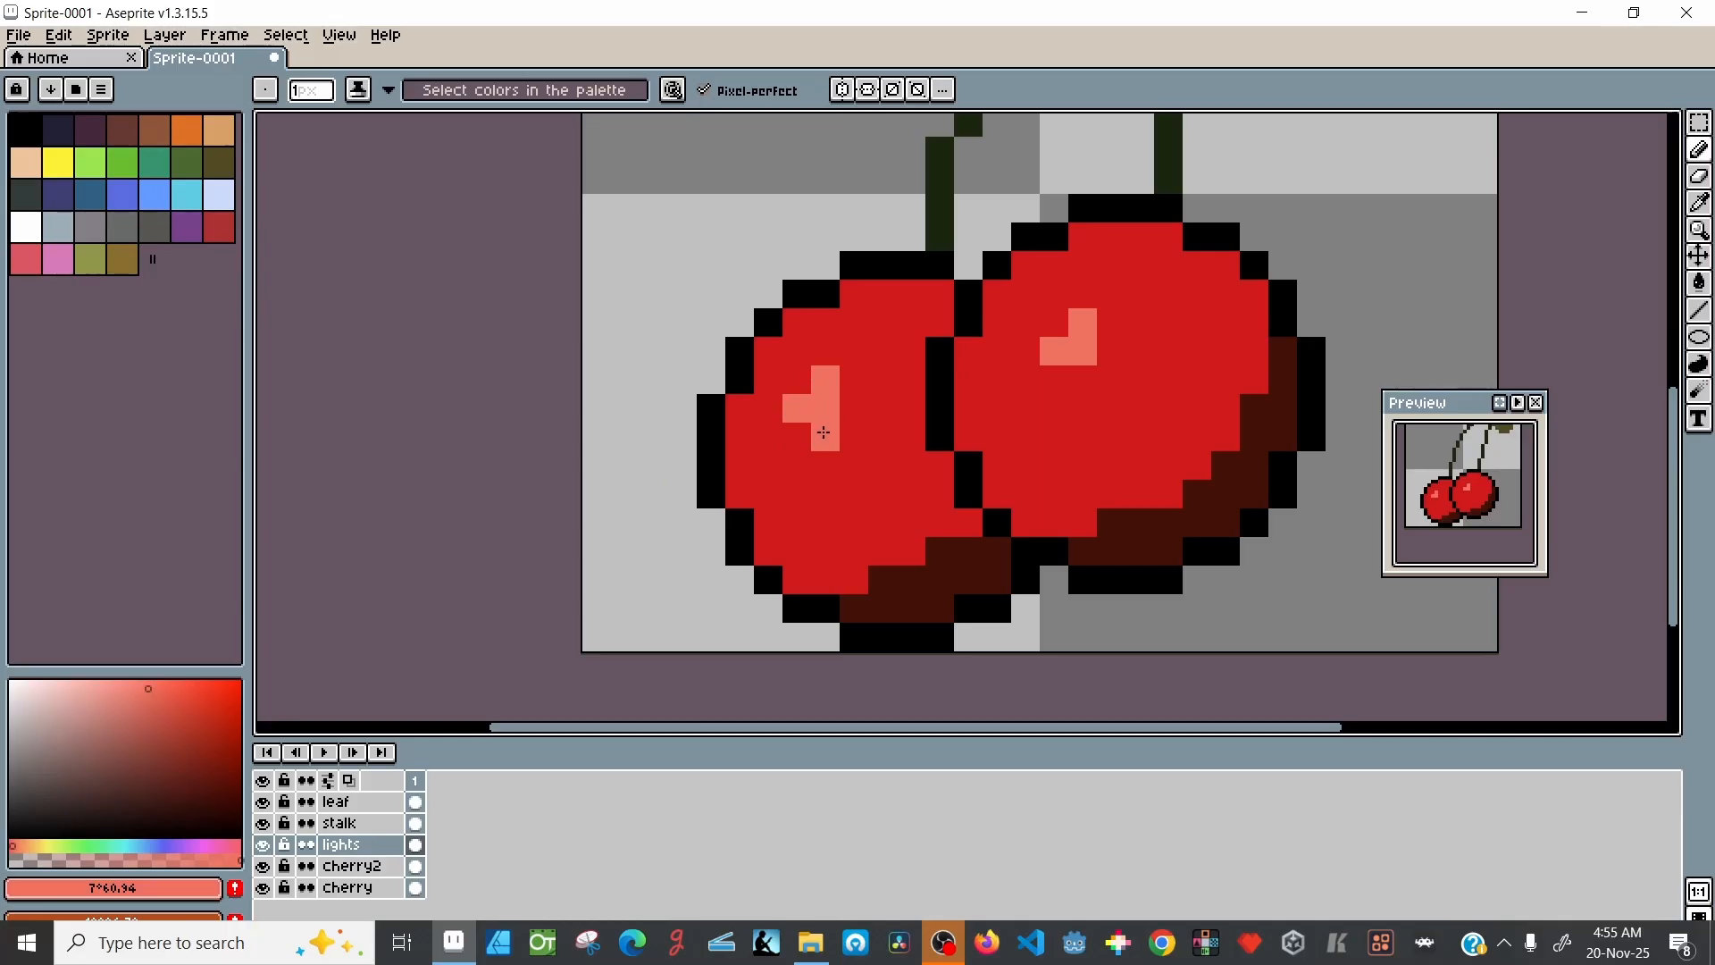
Step: Undo the last light-red pixel added to the back cherry's highlight on the lights layer
{"action": "key", "text": "ctrl+z"}
{"action": "left_click", "coordinate": [848, 407]}
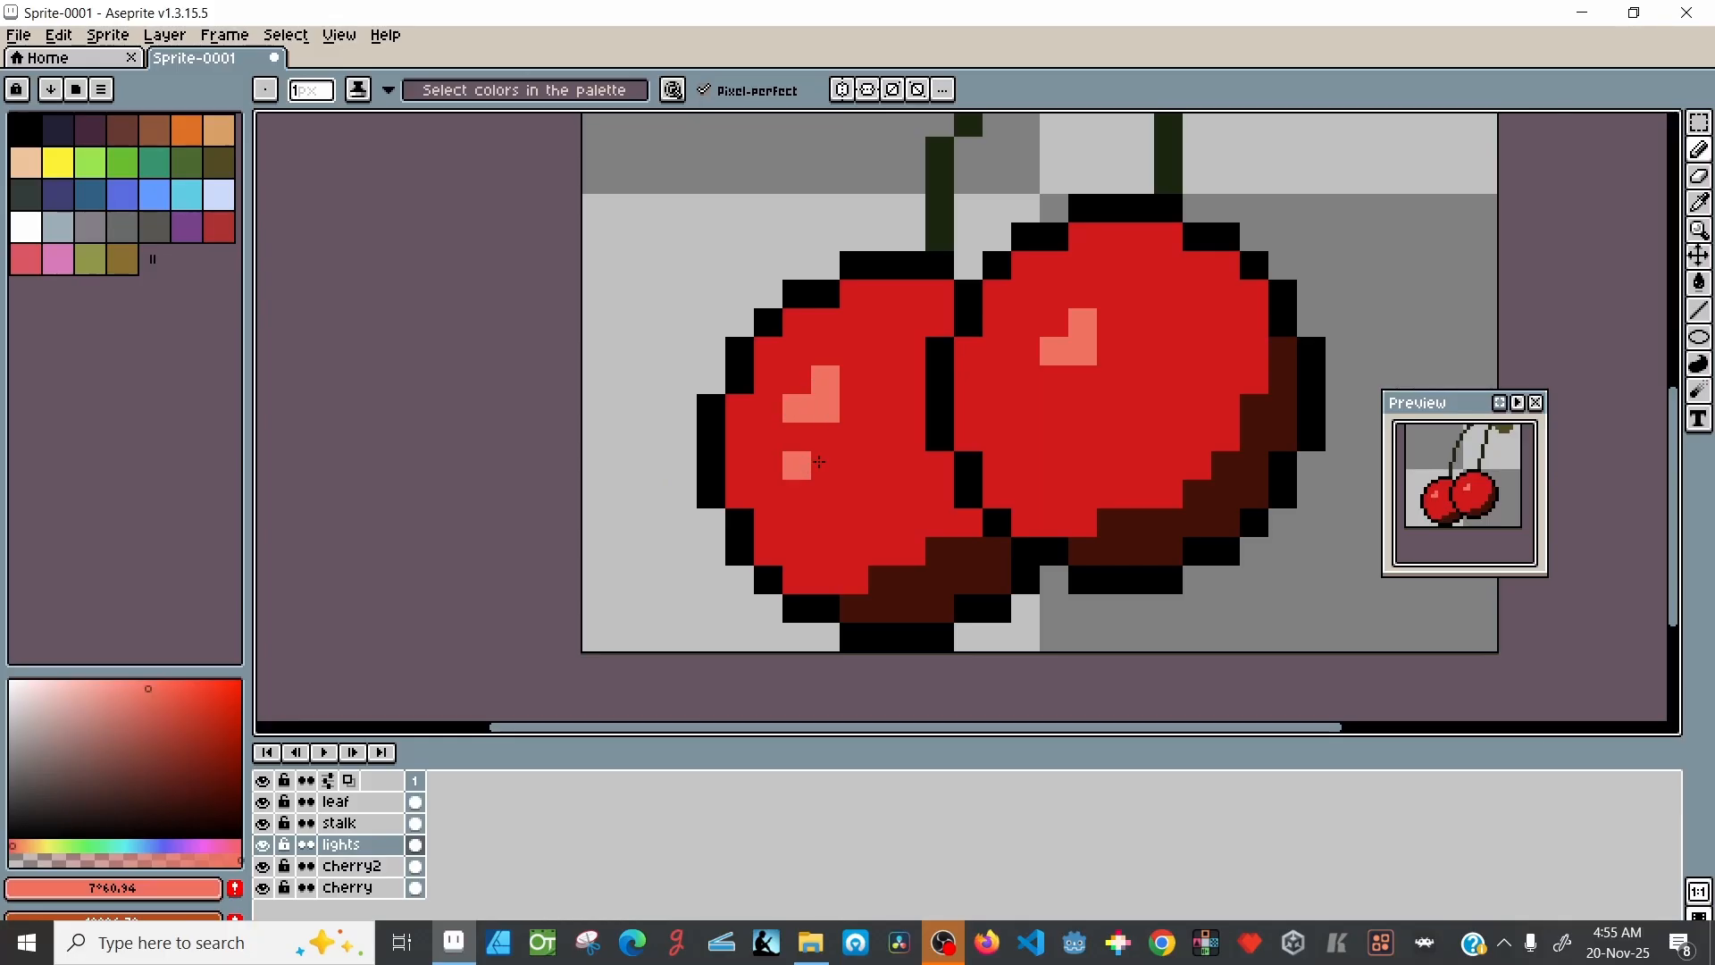
{"action": "scroll", "coordinate": [1011, 456], "scroll_direction": "down", "scroll_amount": 1}
{"action": "scroll", "coordinate": [938, 414], "scroll_direction": "down", "scroll_amount": 1}
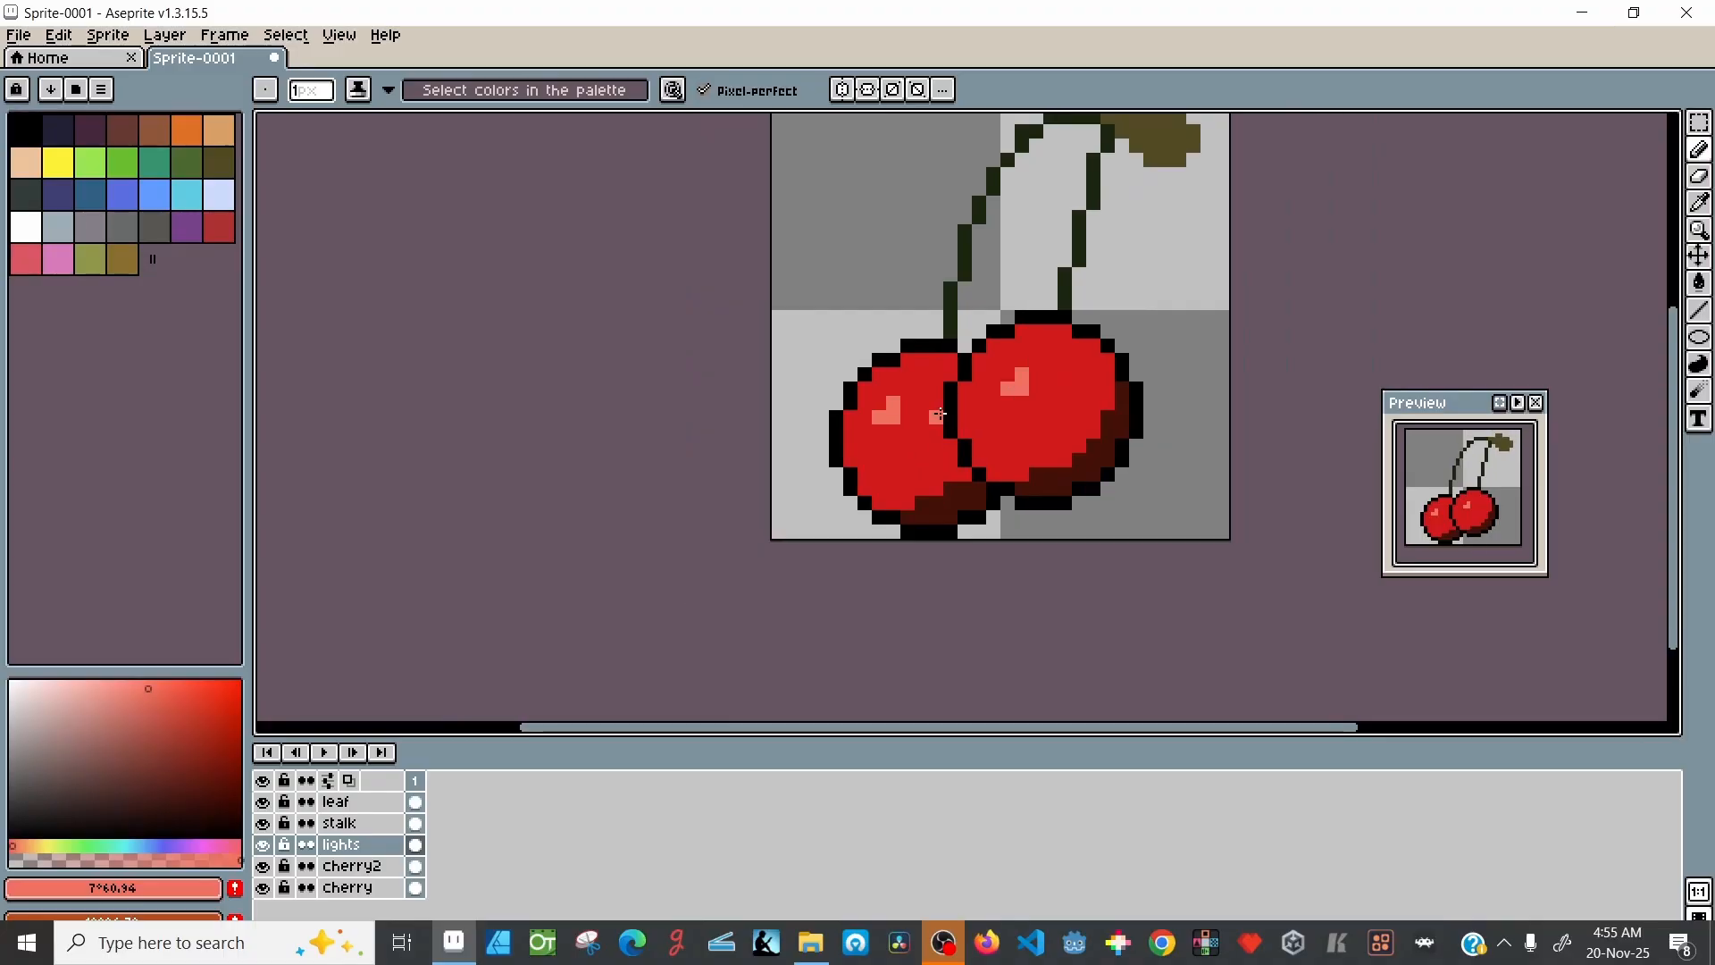
{"action": "left_click_drag", "start_coordinate": [885, 201], "coordinate": [754, 380]}
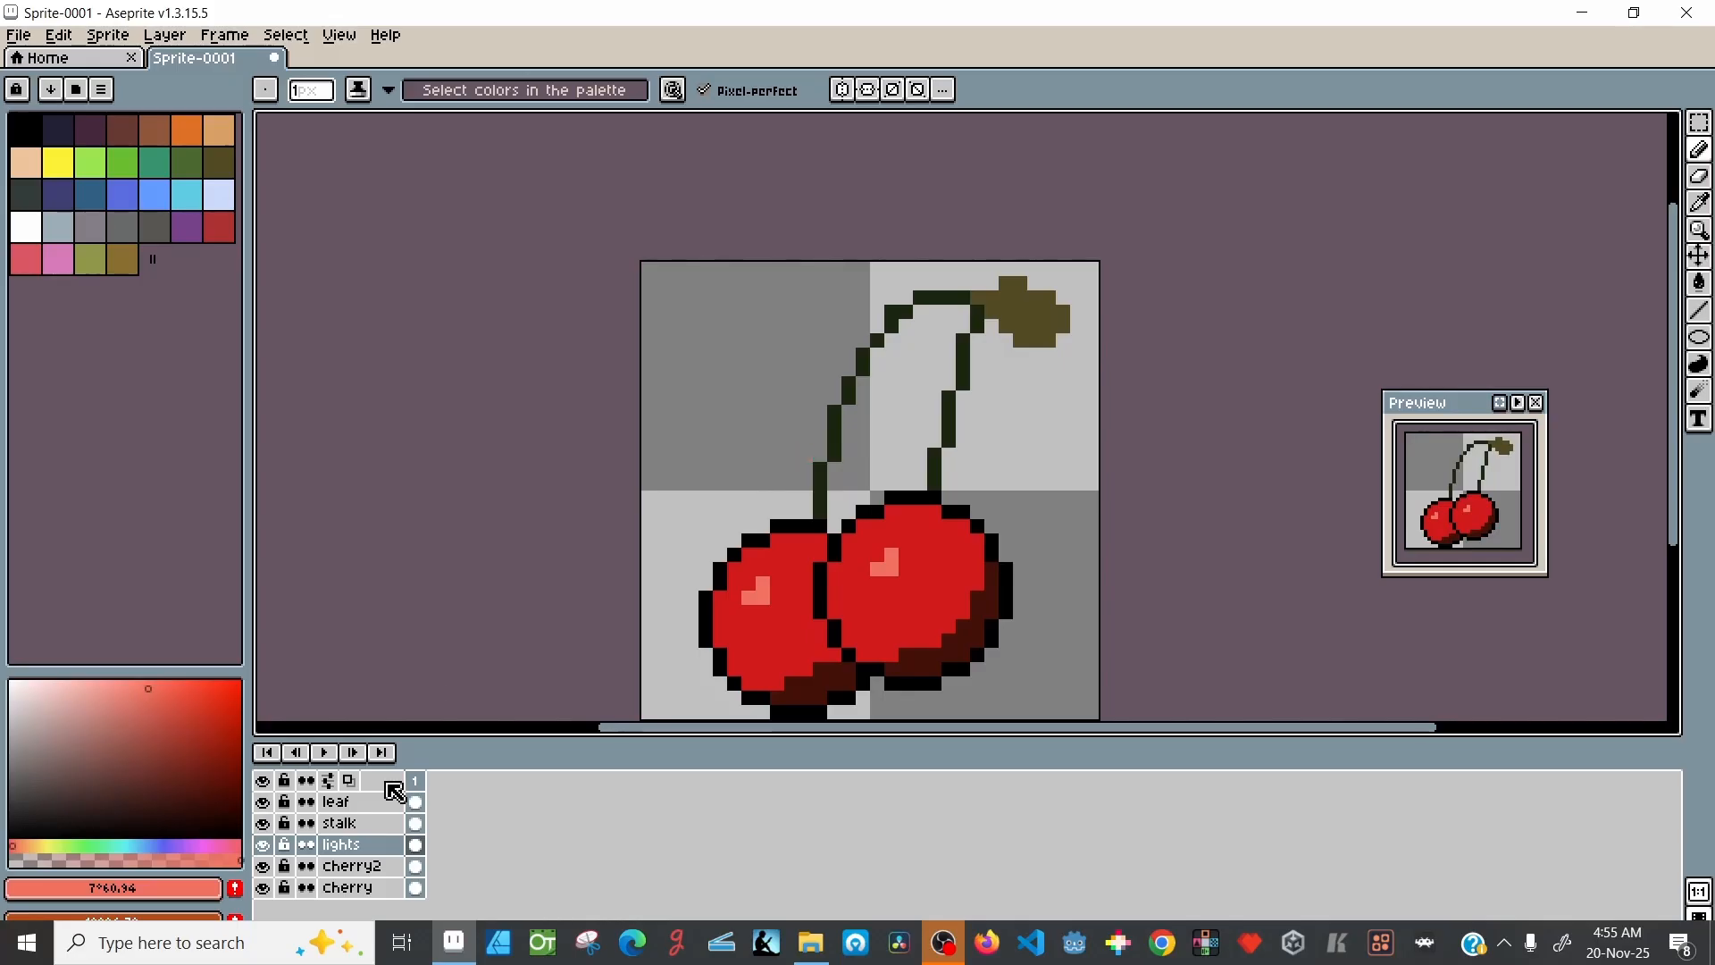
Step: Activate the leaf layer, sample the leaf's olive and darken it to #333216 (hue 58, saturation 57, value 20) for the Pencil
{"action": "left_click", "coordinate": [362, 808]}
{"action": "scroll", "coordinate": [1022, 309], "scroll_direction": "up", "scroll_amount": 3}
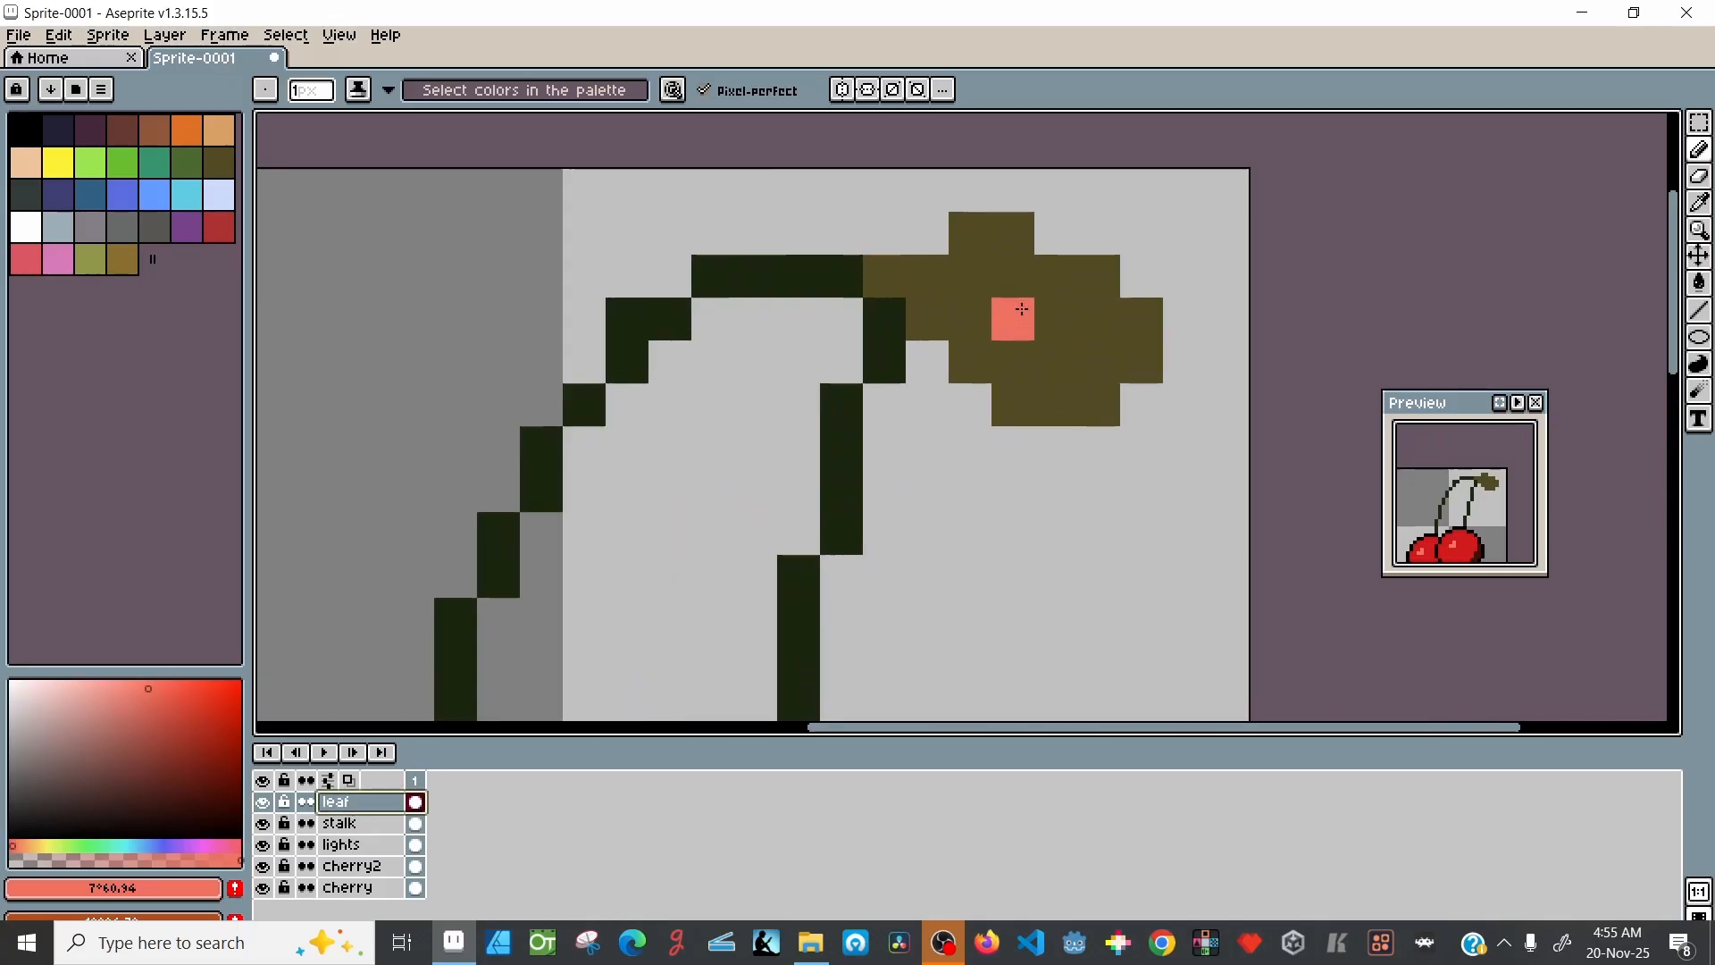
{"action": "key", "text": "i"}
{"action": "left_click", "coordinate": [1041, 310]}
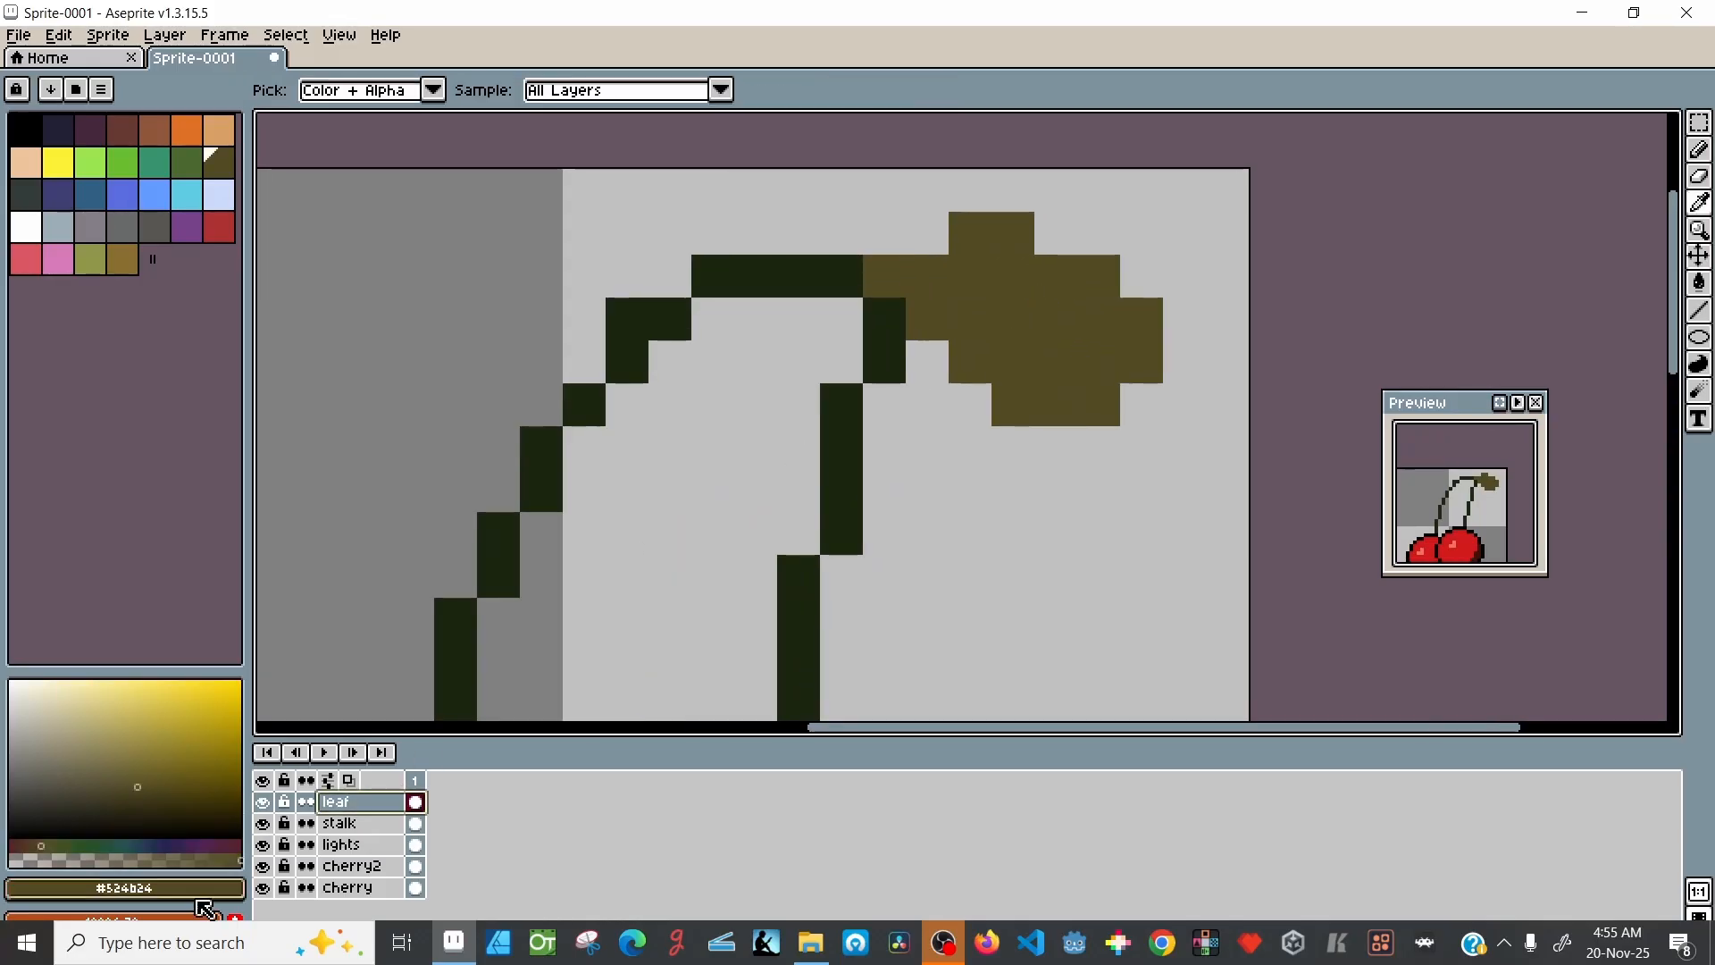
{"action": "left_click_drag", "start_coordinate": [139, 792], "coordinate": [141, 806]}
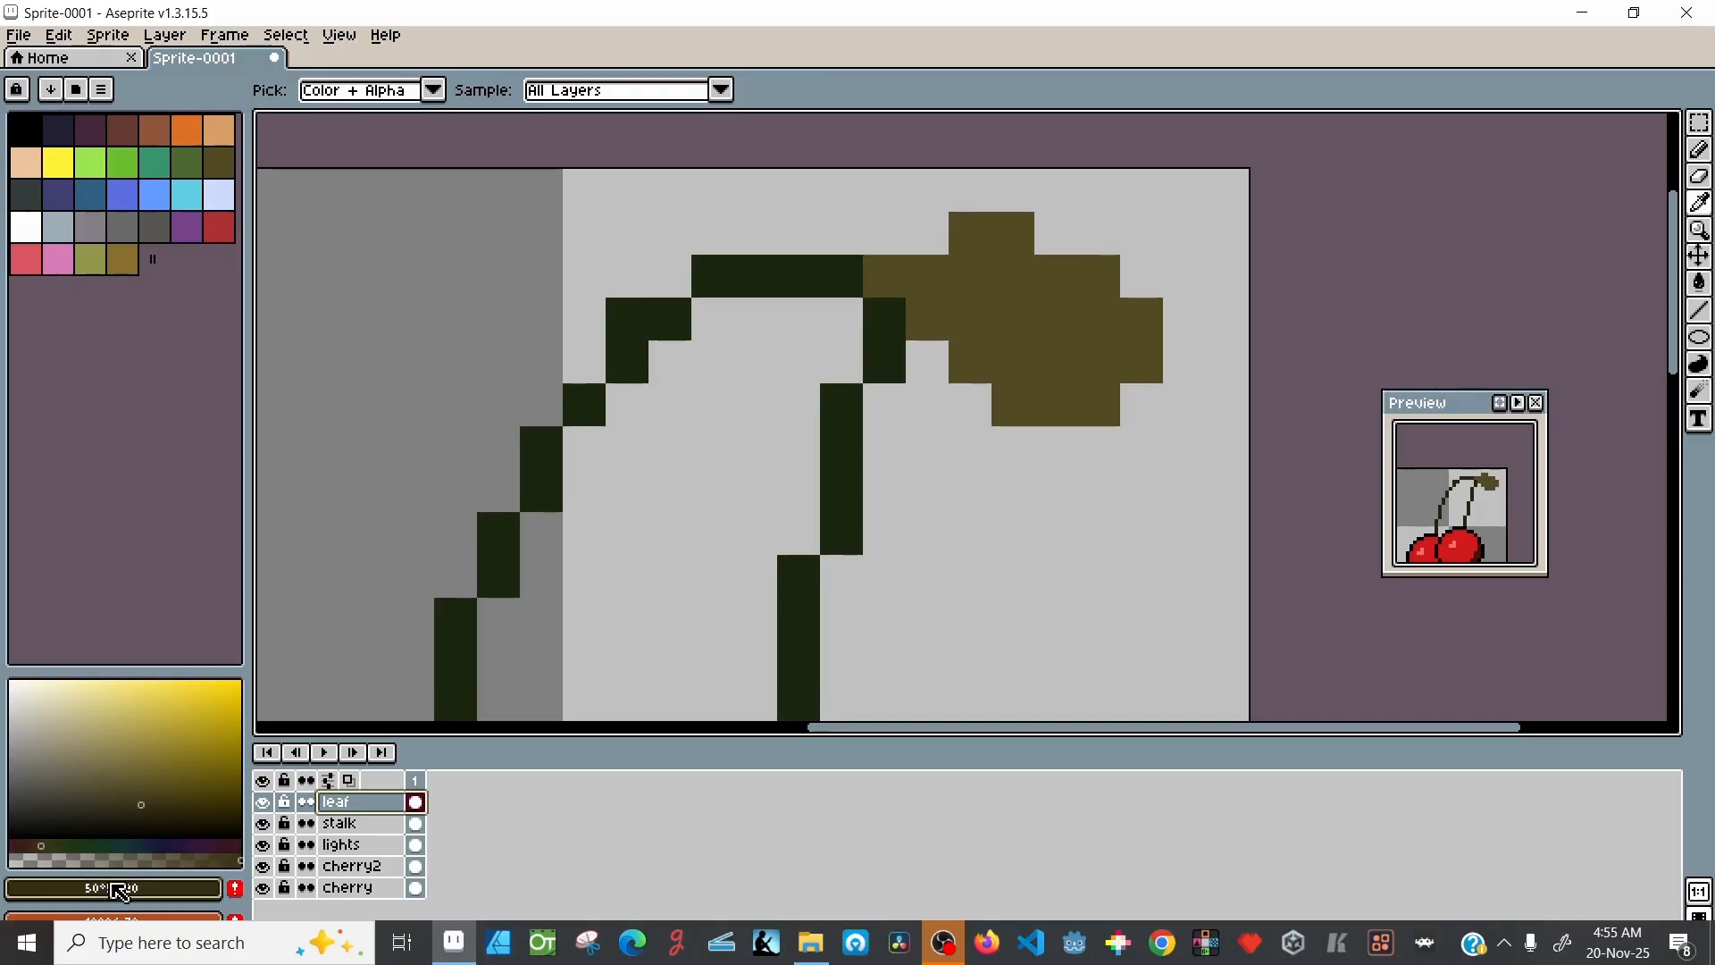
{"action": "left_click", "coordinate": [110, 891]}
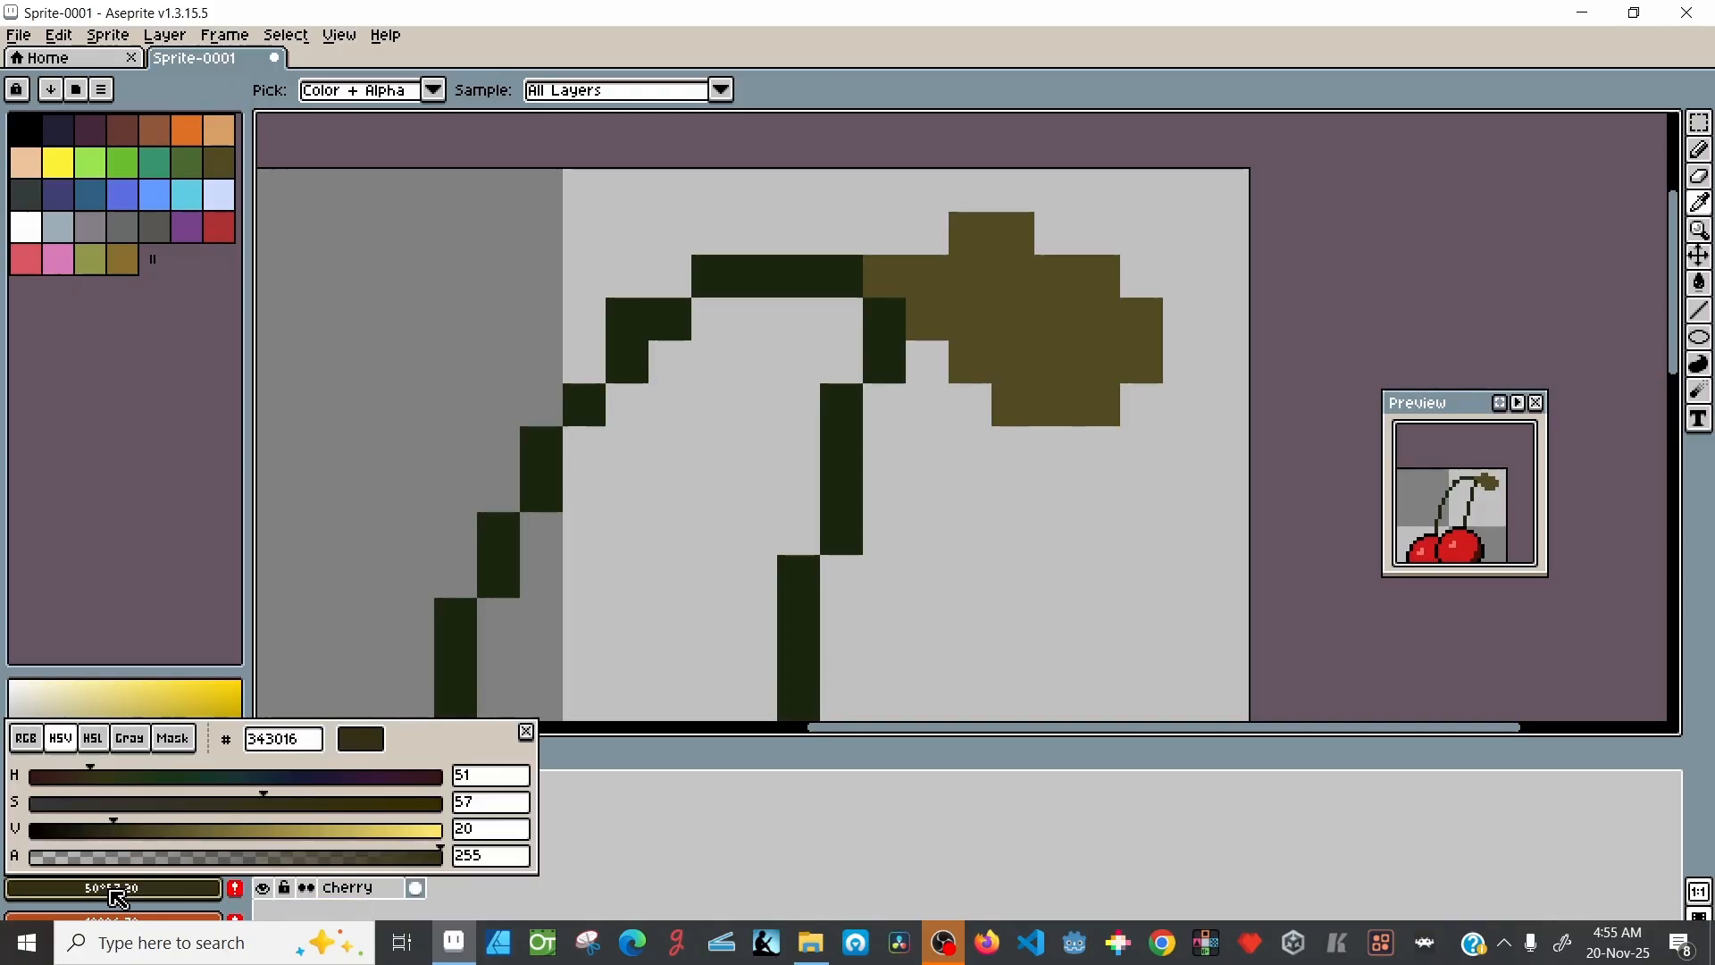
{"action": "left_click", "coordinate": [98, 777]}
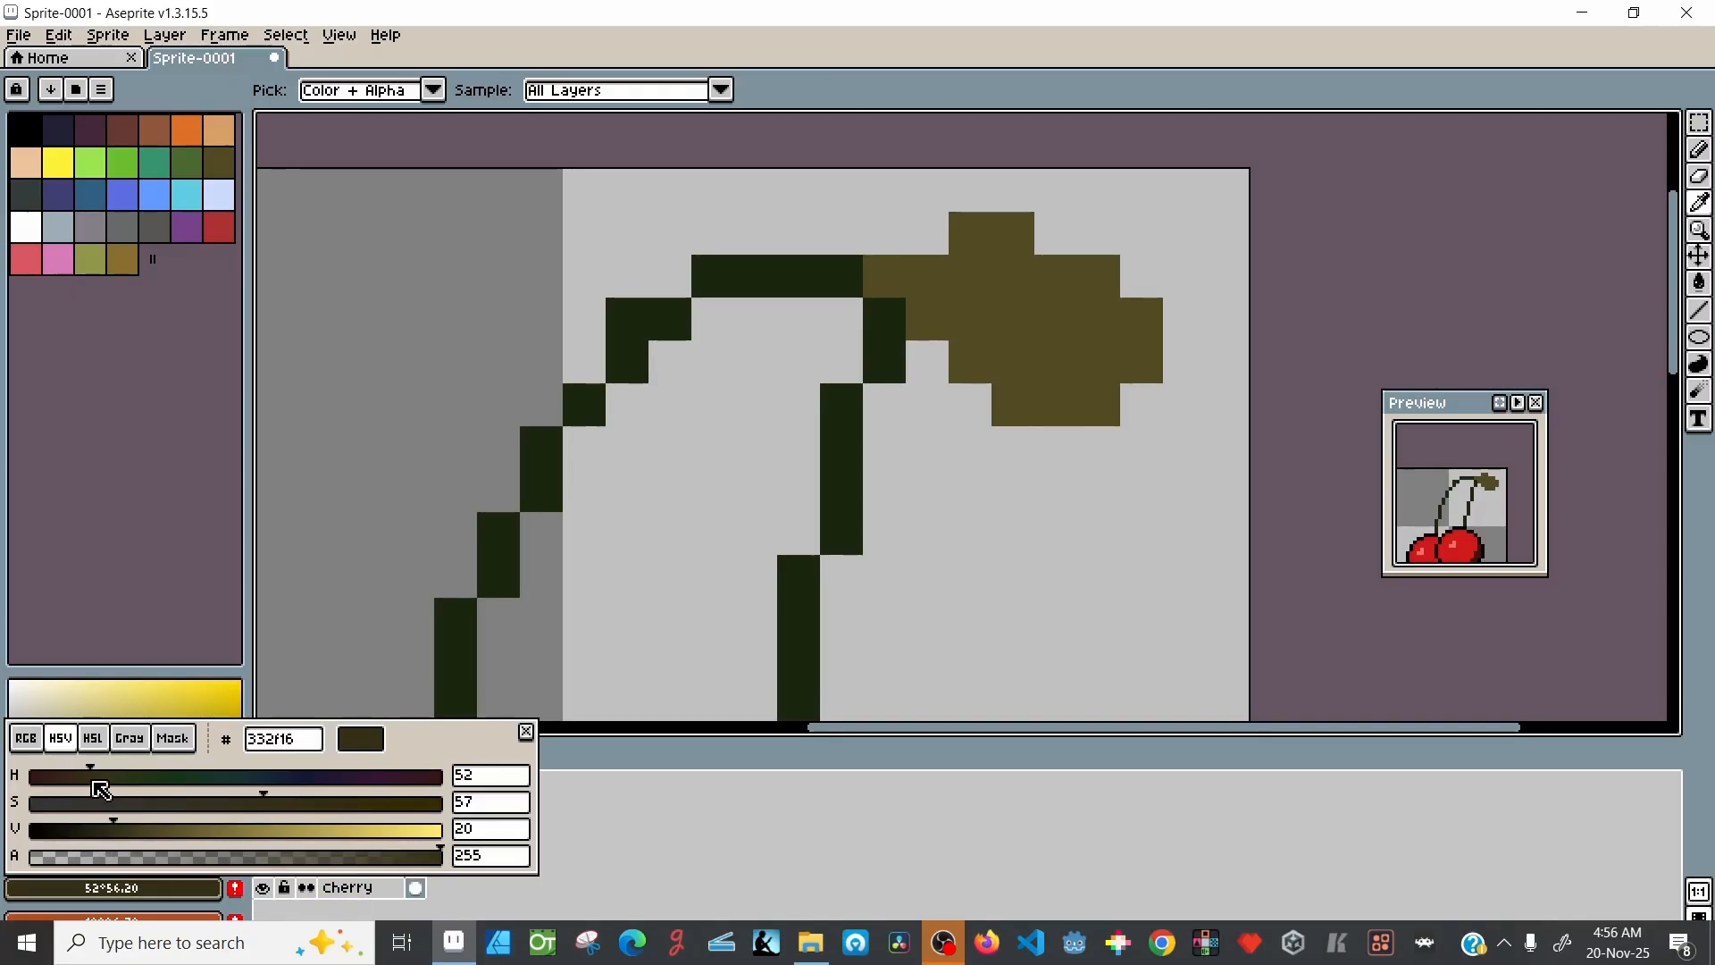
{"action": "left_click_drag", "start_coordinate": [99, 781], "coordinate": [100, 780]}
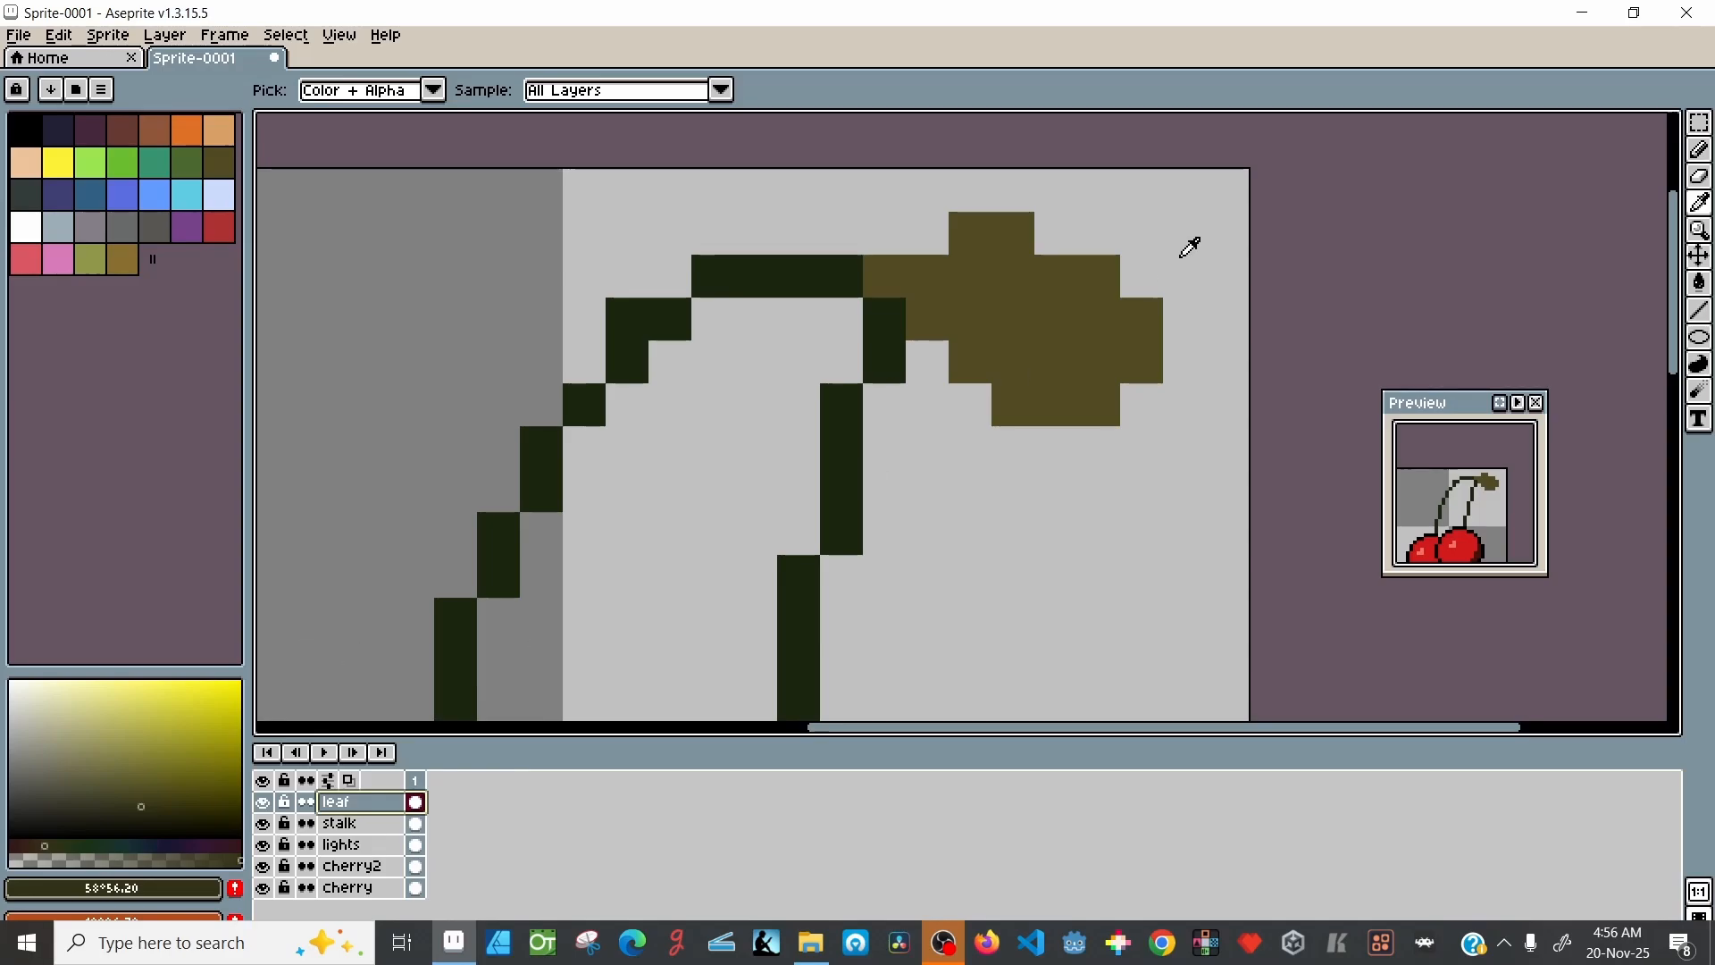
{"action": "key", "text": "b"}
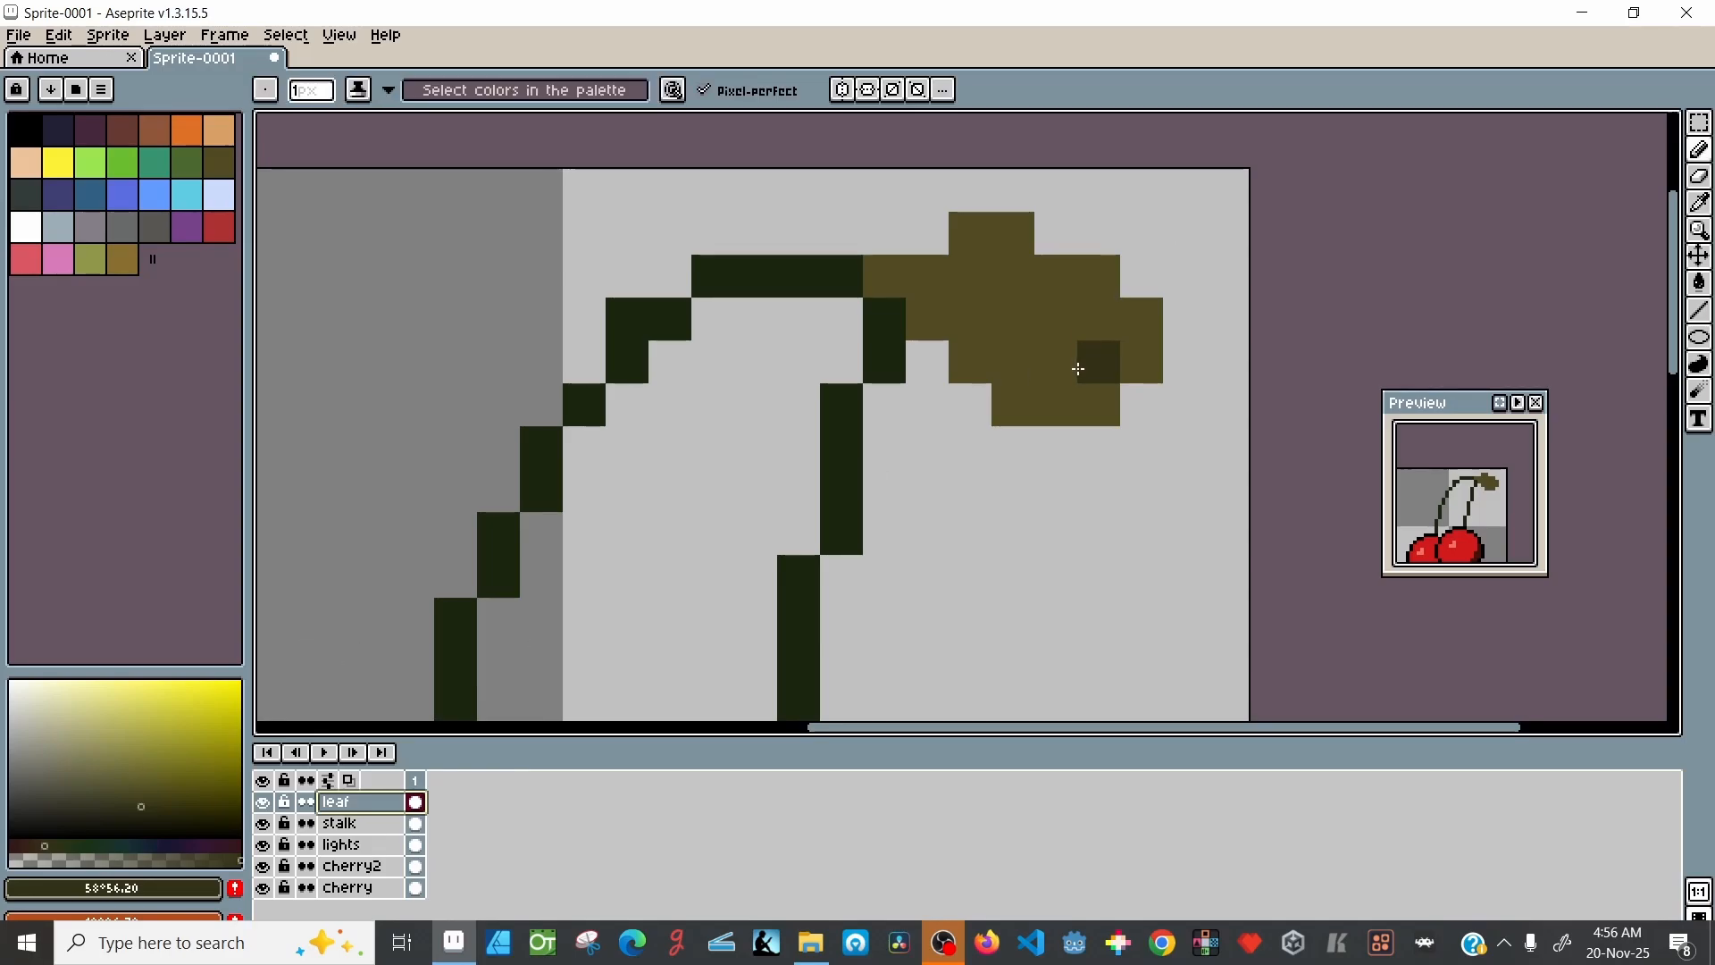
{"action": "left_click", "coordinate": [153, 888]}
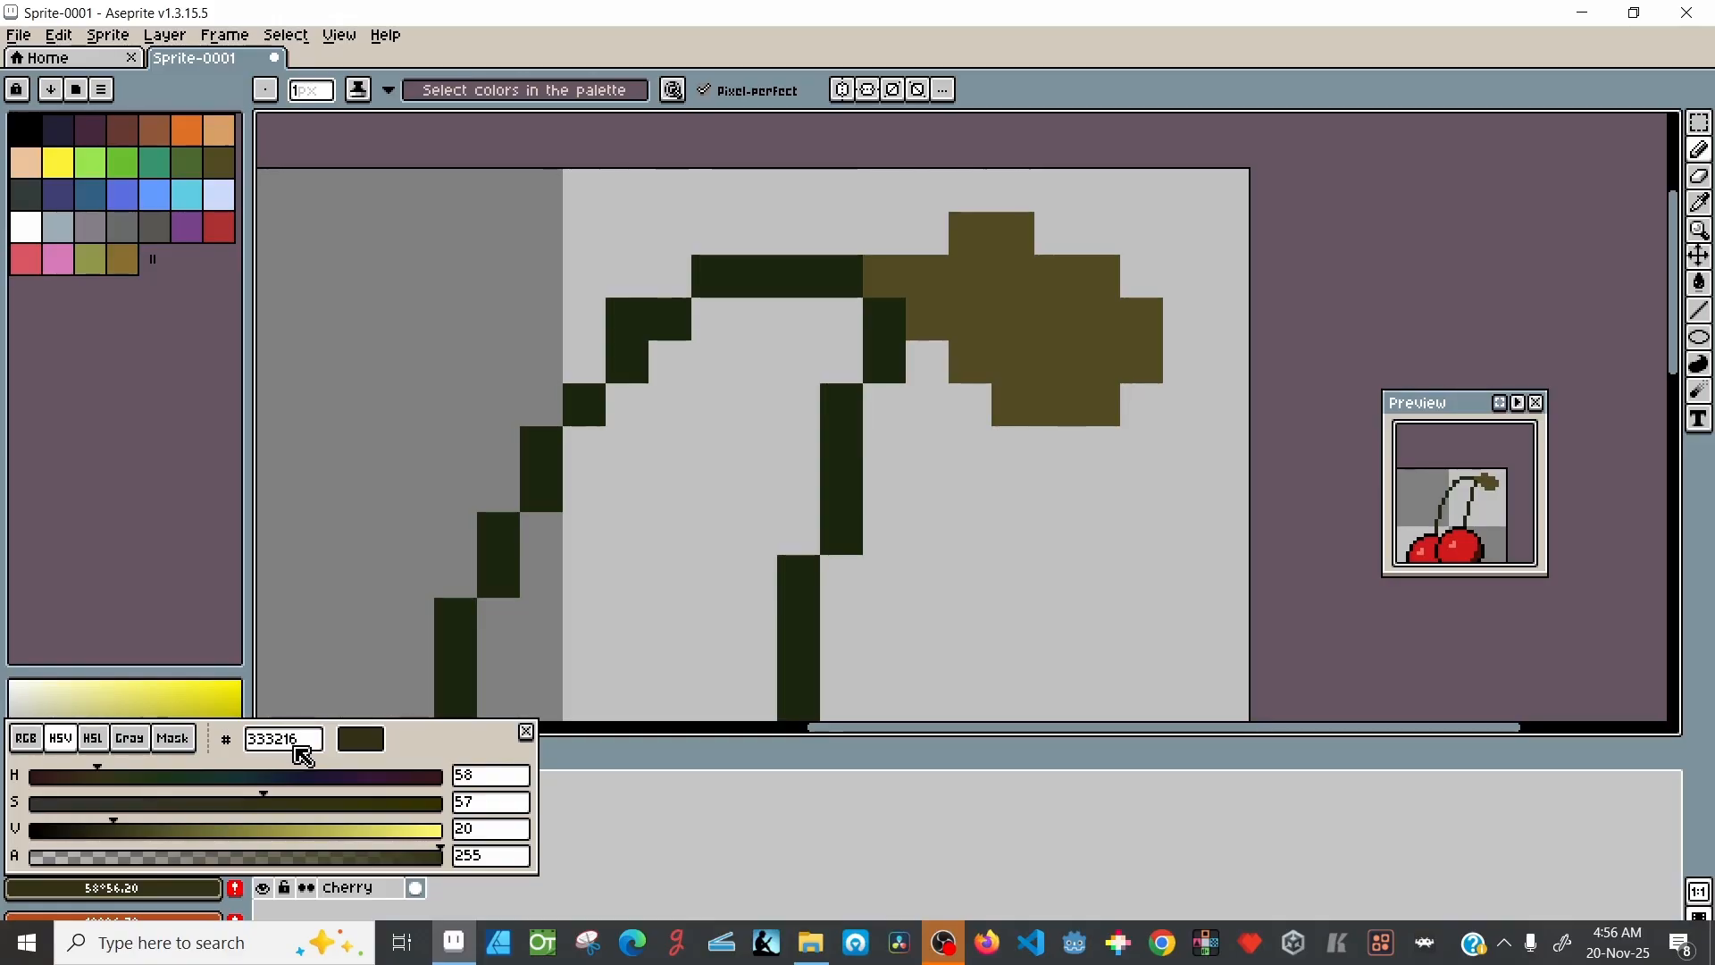
{"action": "left_click", "coordinate": [584, 662]}
Step: Pencil a dark olive shadow on the leaf: five stepped pixels along its lower edge and two down its right tip
{"action": "left_click_drag", "start_coordinate": [1088, 386], "coordinate": [1045, 388]}
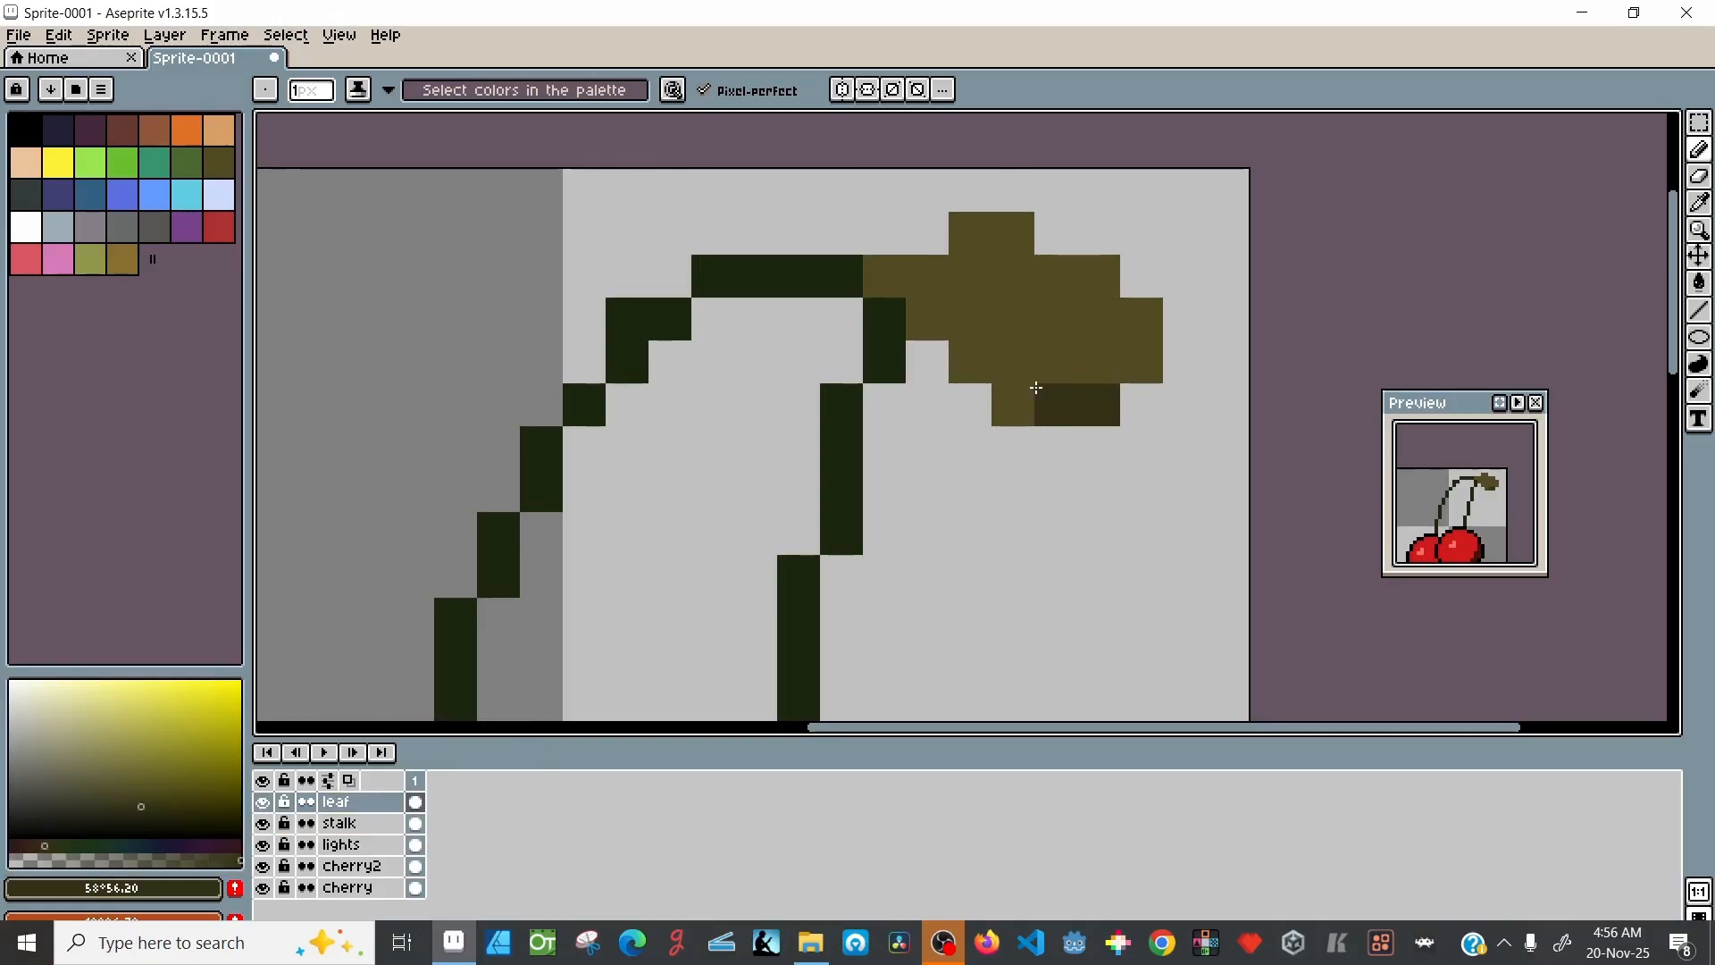
{"action": "left_click", "coordinate": [1008, 364]}
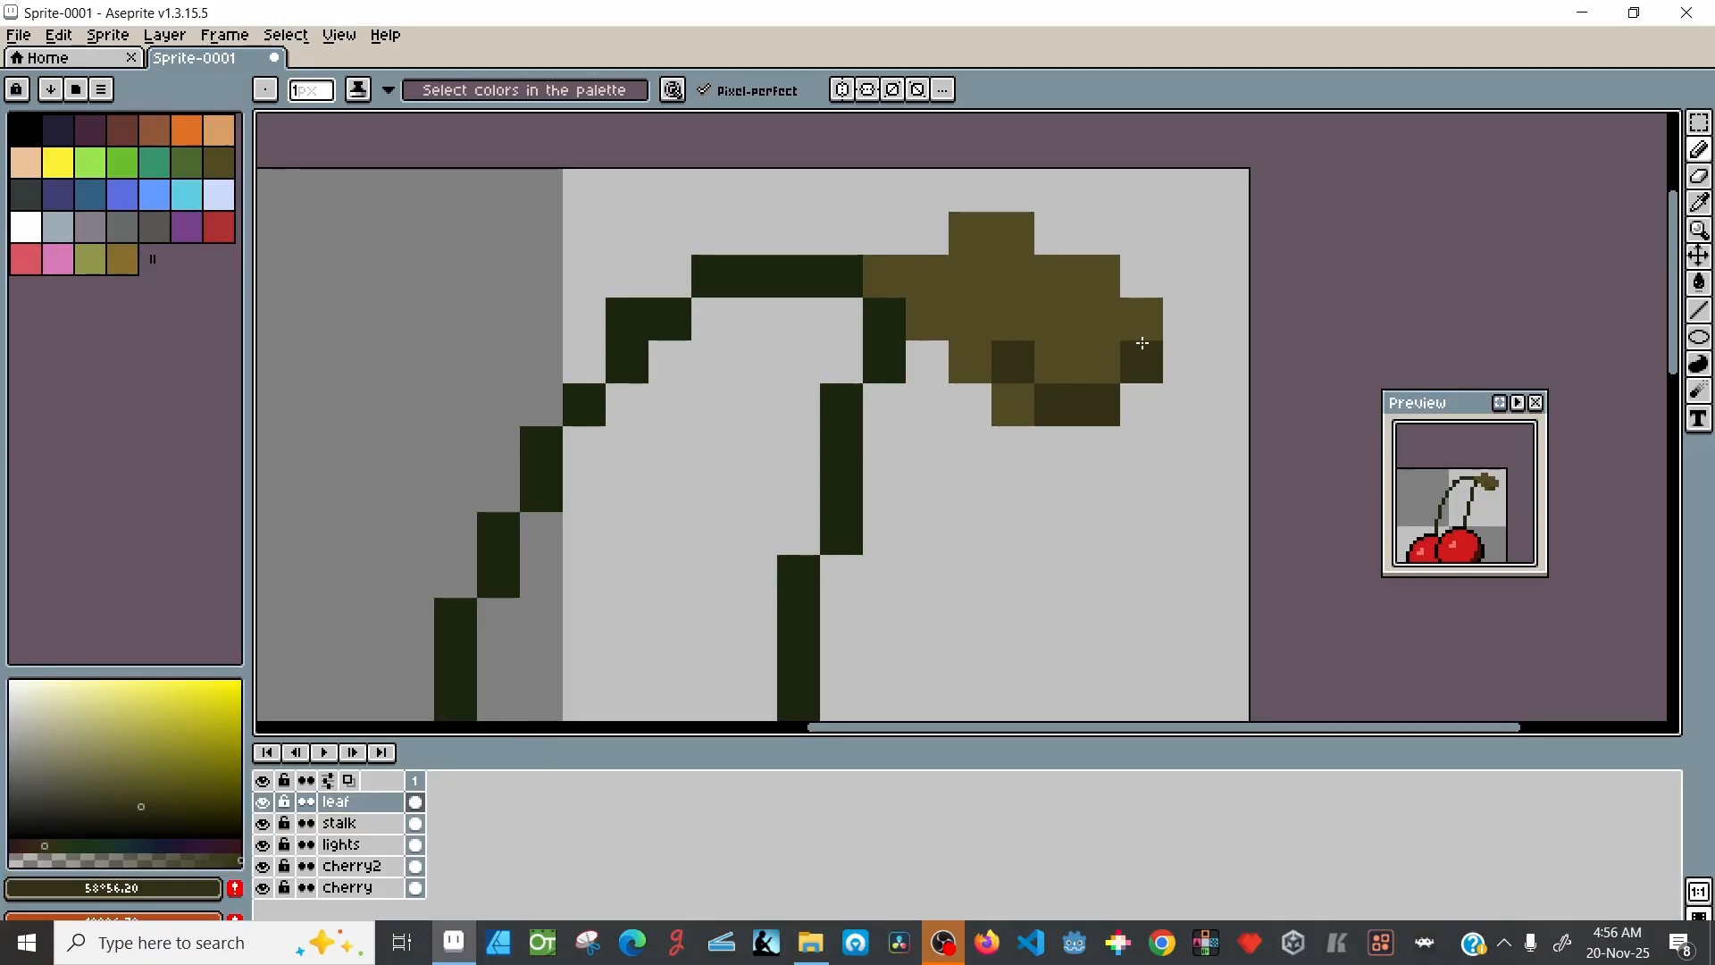
{"action": "left_click_drag", "start_coordinate": [1141, 344], "coordinate": [1143, 338]}
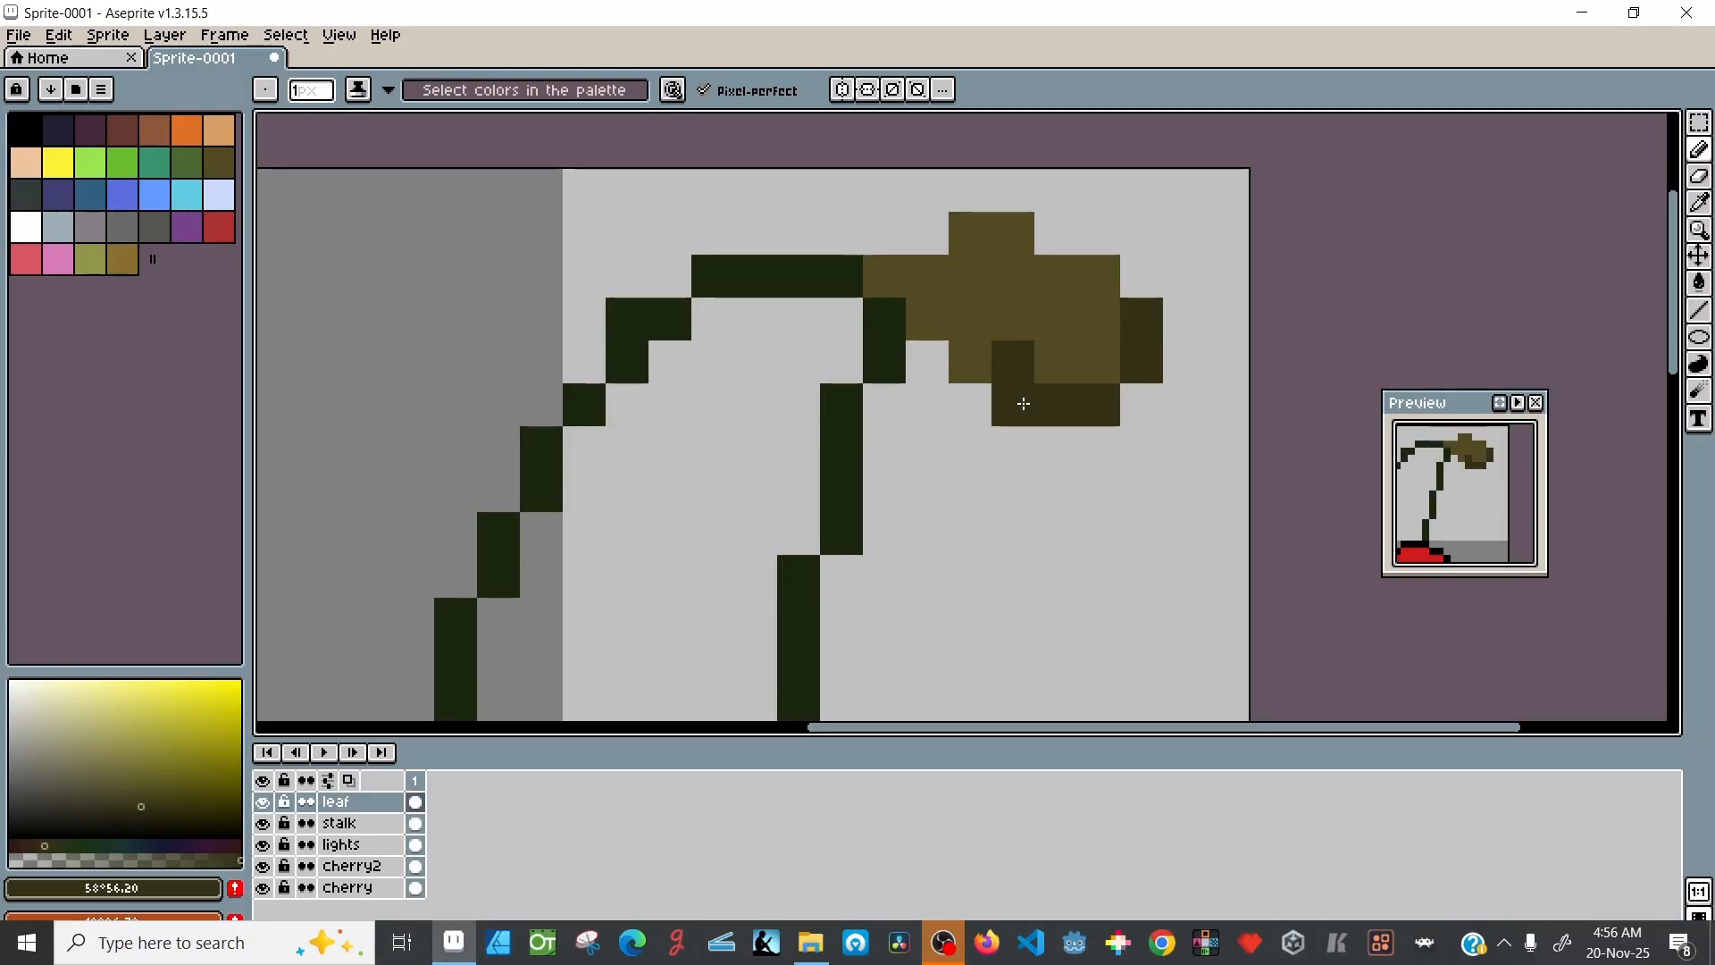
{"action": "left_click", "coordinate": [970, 361]}
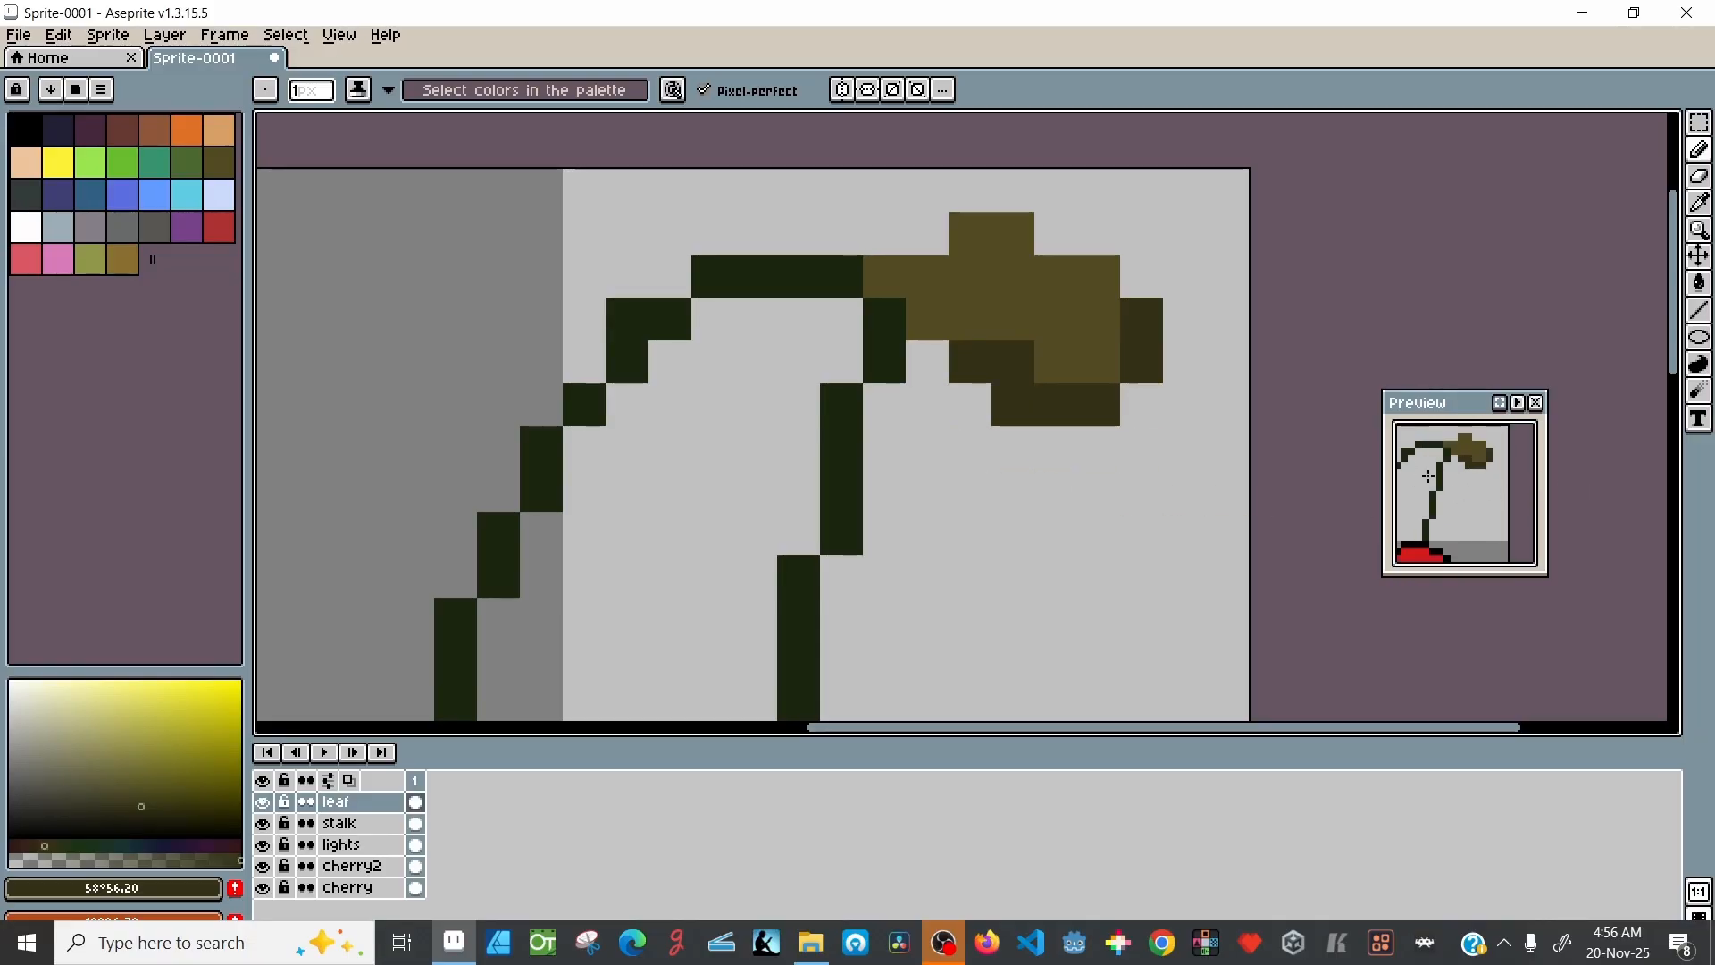
Step: Sample the leaf's olive again and turn it into a light brown with hue 36, saturation 56, value 57 for the Pencil
{"action": "key", "text": "i"}
{"action": "left_click", "coordinate": [1055, 293]}
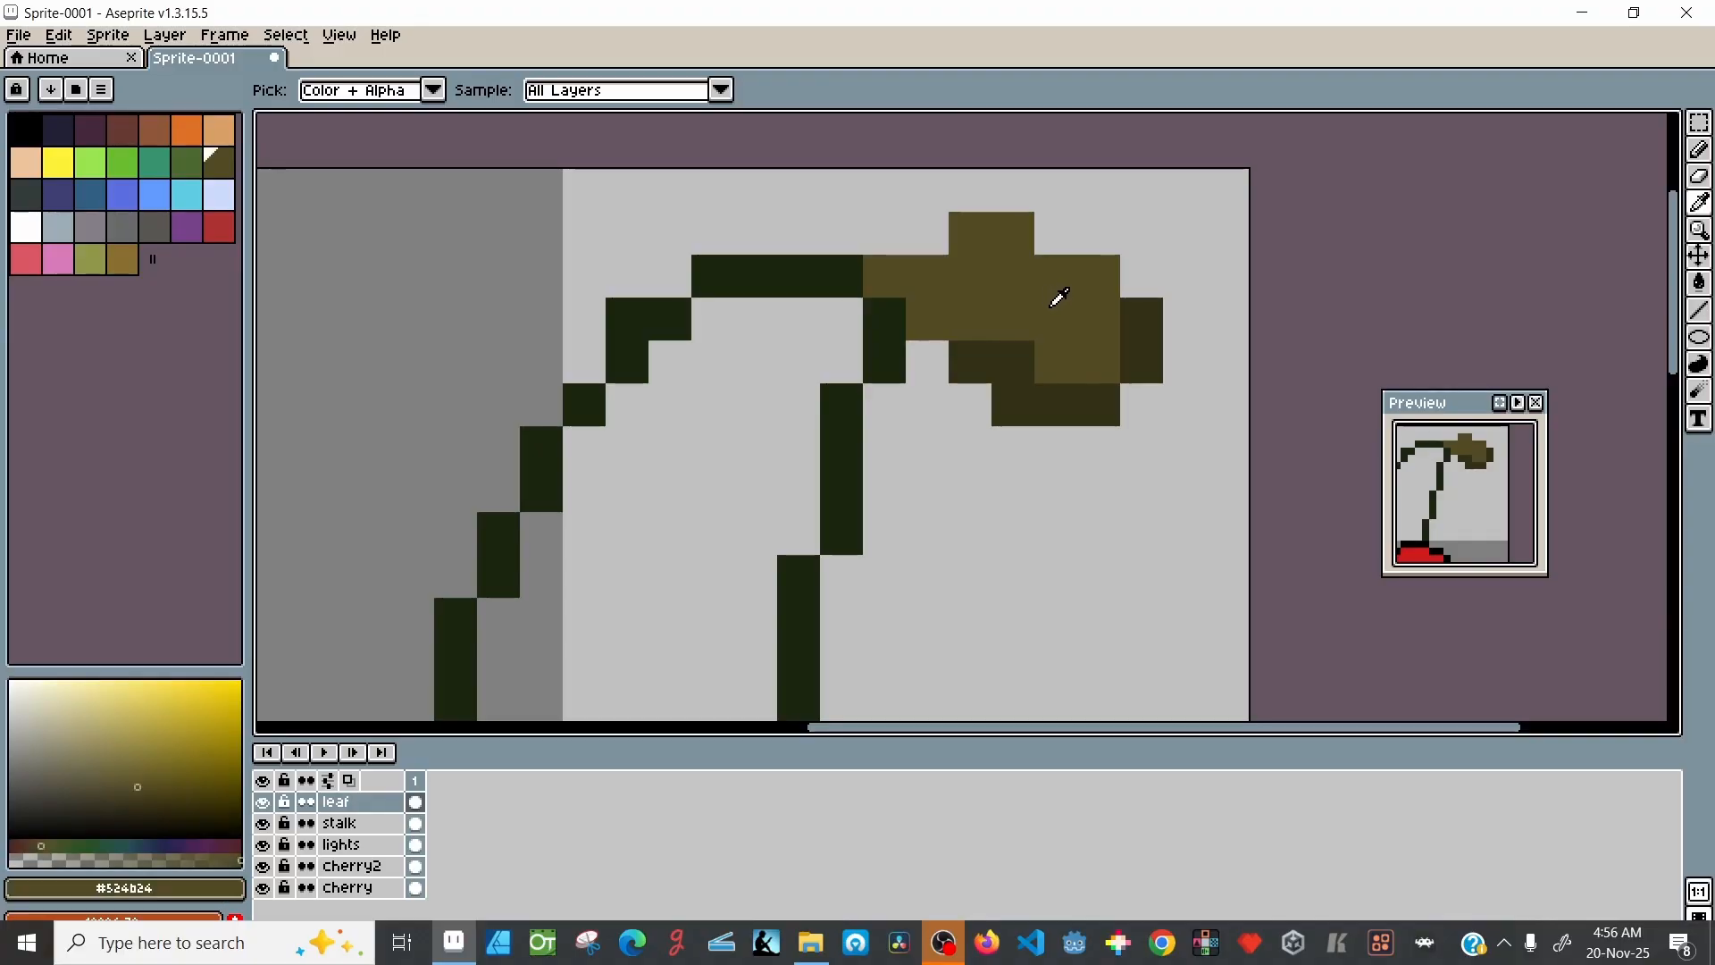
{"action": "left_click", "coordinate": [149, 735]}
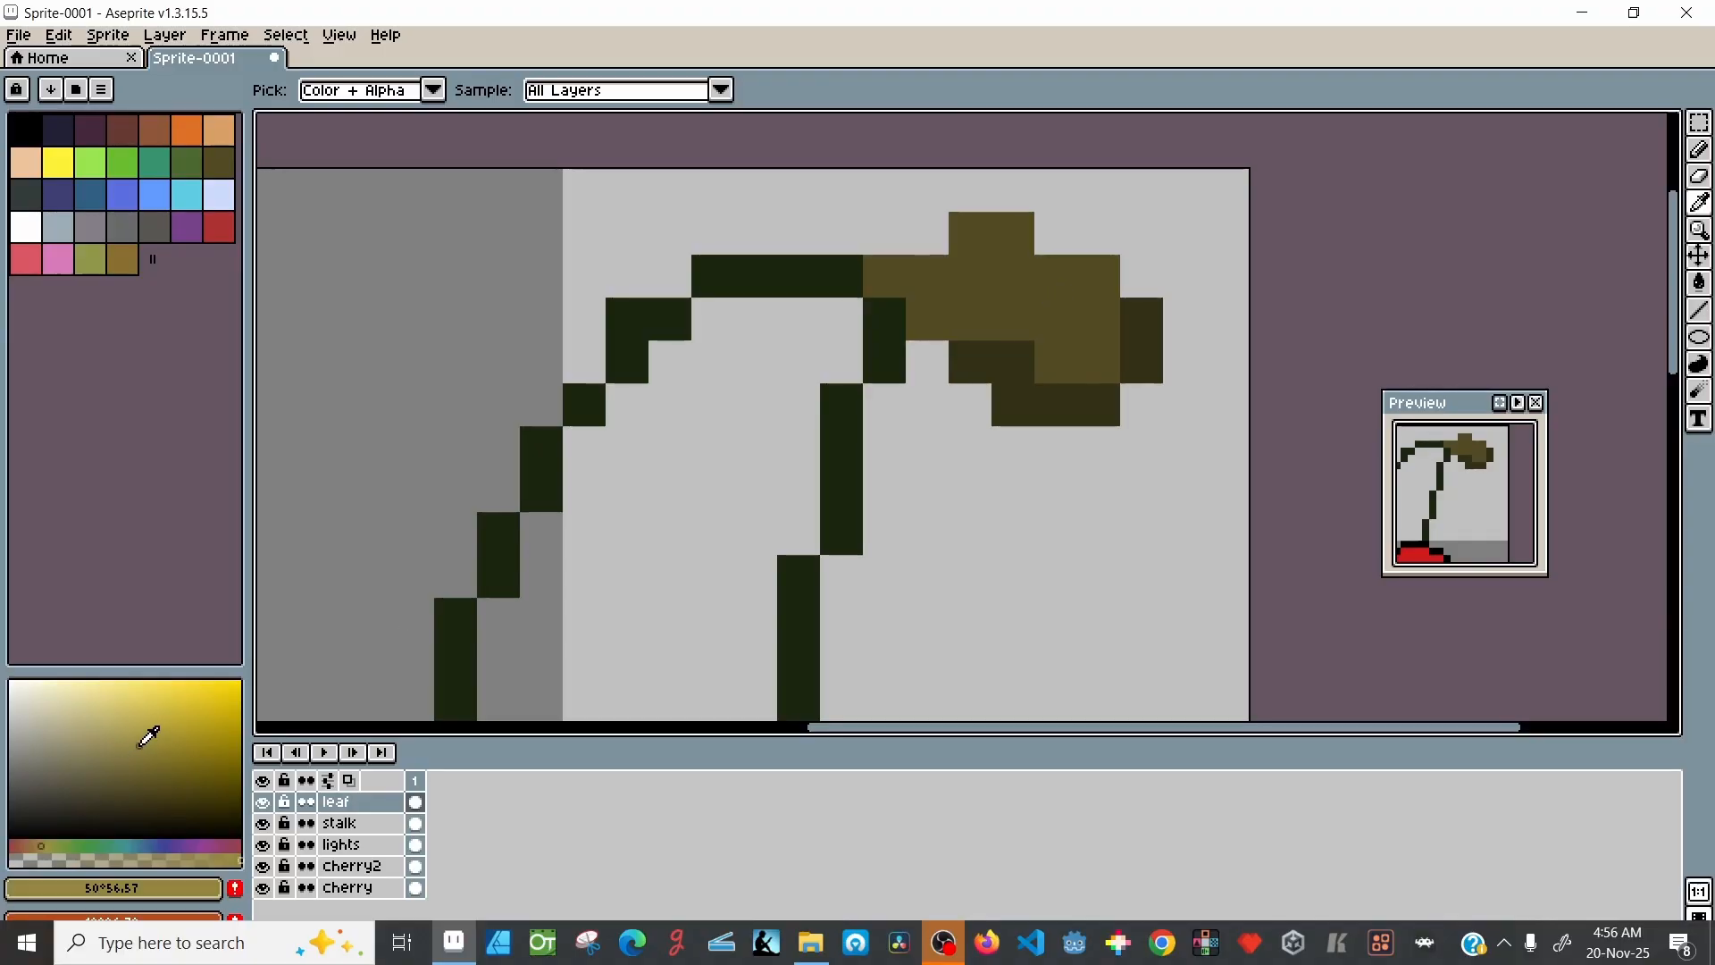
{"action": "left_click", "coordinate": [105, 891]}
{"action": "left_click_drag", "start_coordinate": [85, 783], "coordinate": [76, 780]}
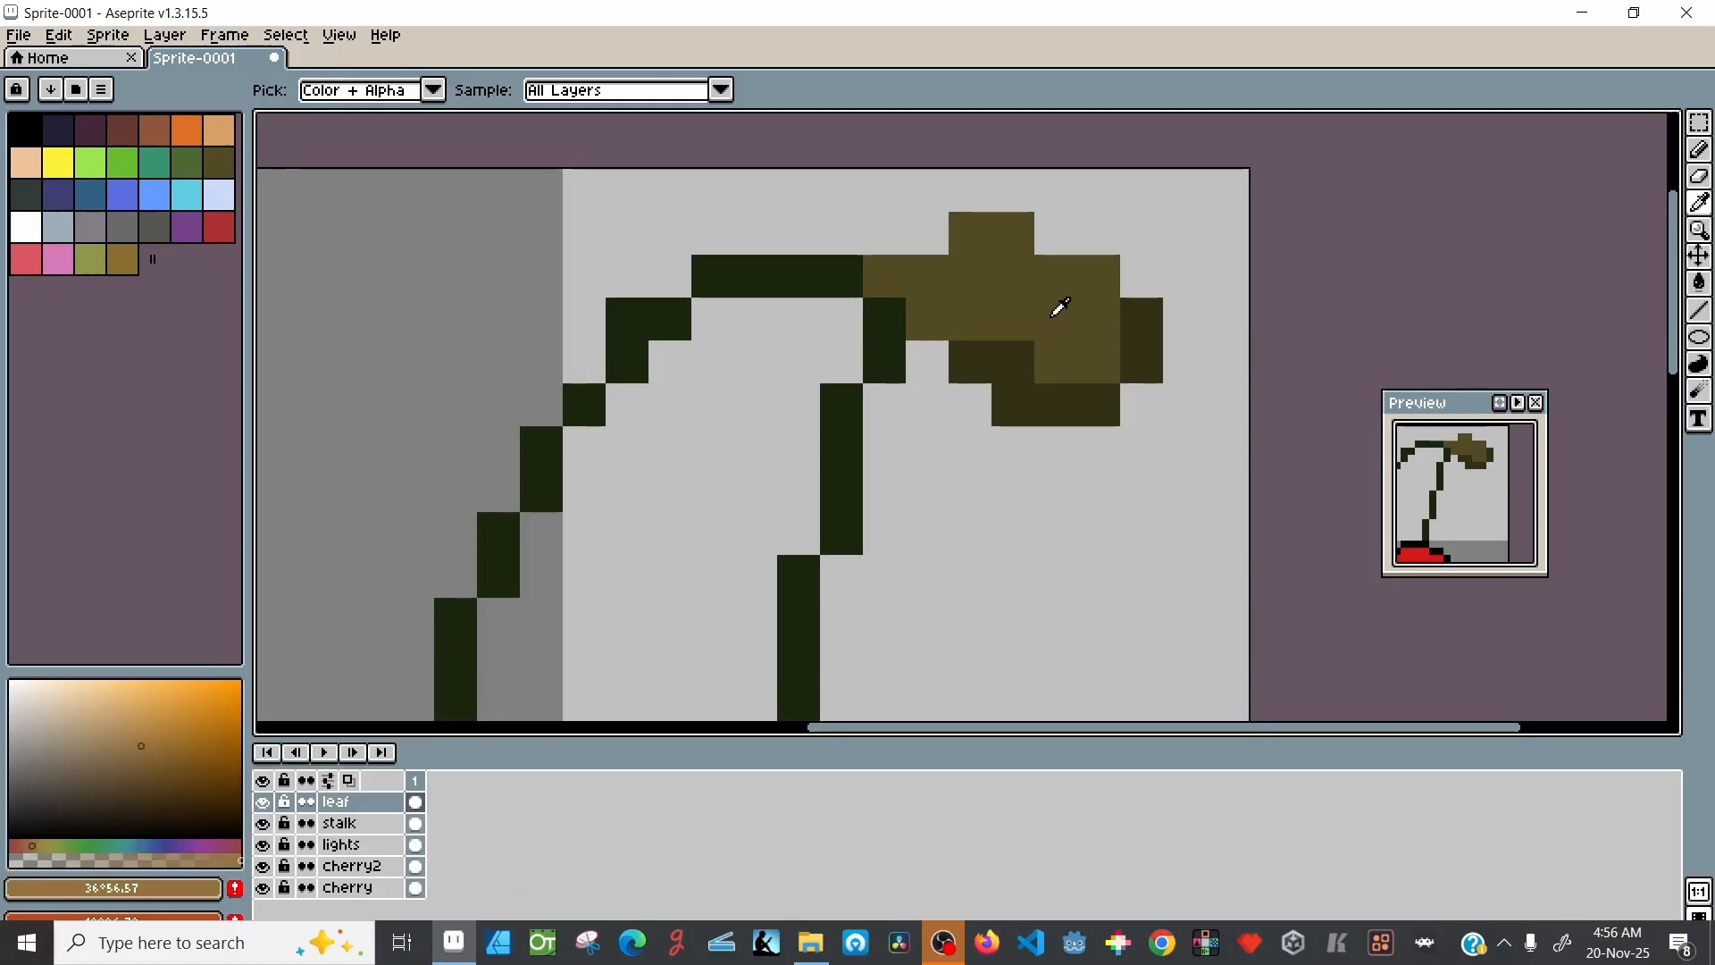
{"action": "key", "text": "b"}
Step: Pencil a three-pixel light-brown highlight corner on the leaf's upper left part
{"action": "left_click", "coordinate": [999, 308]}
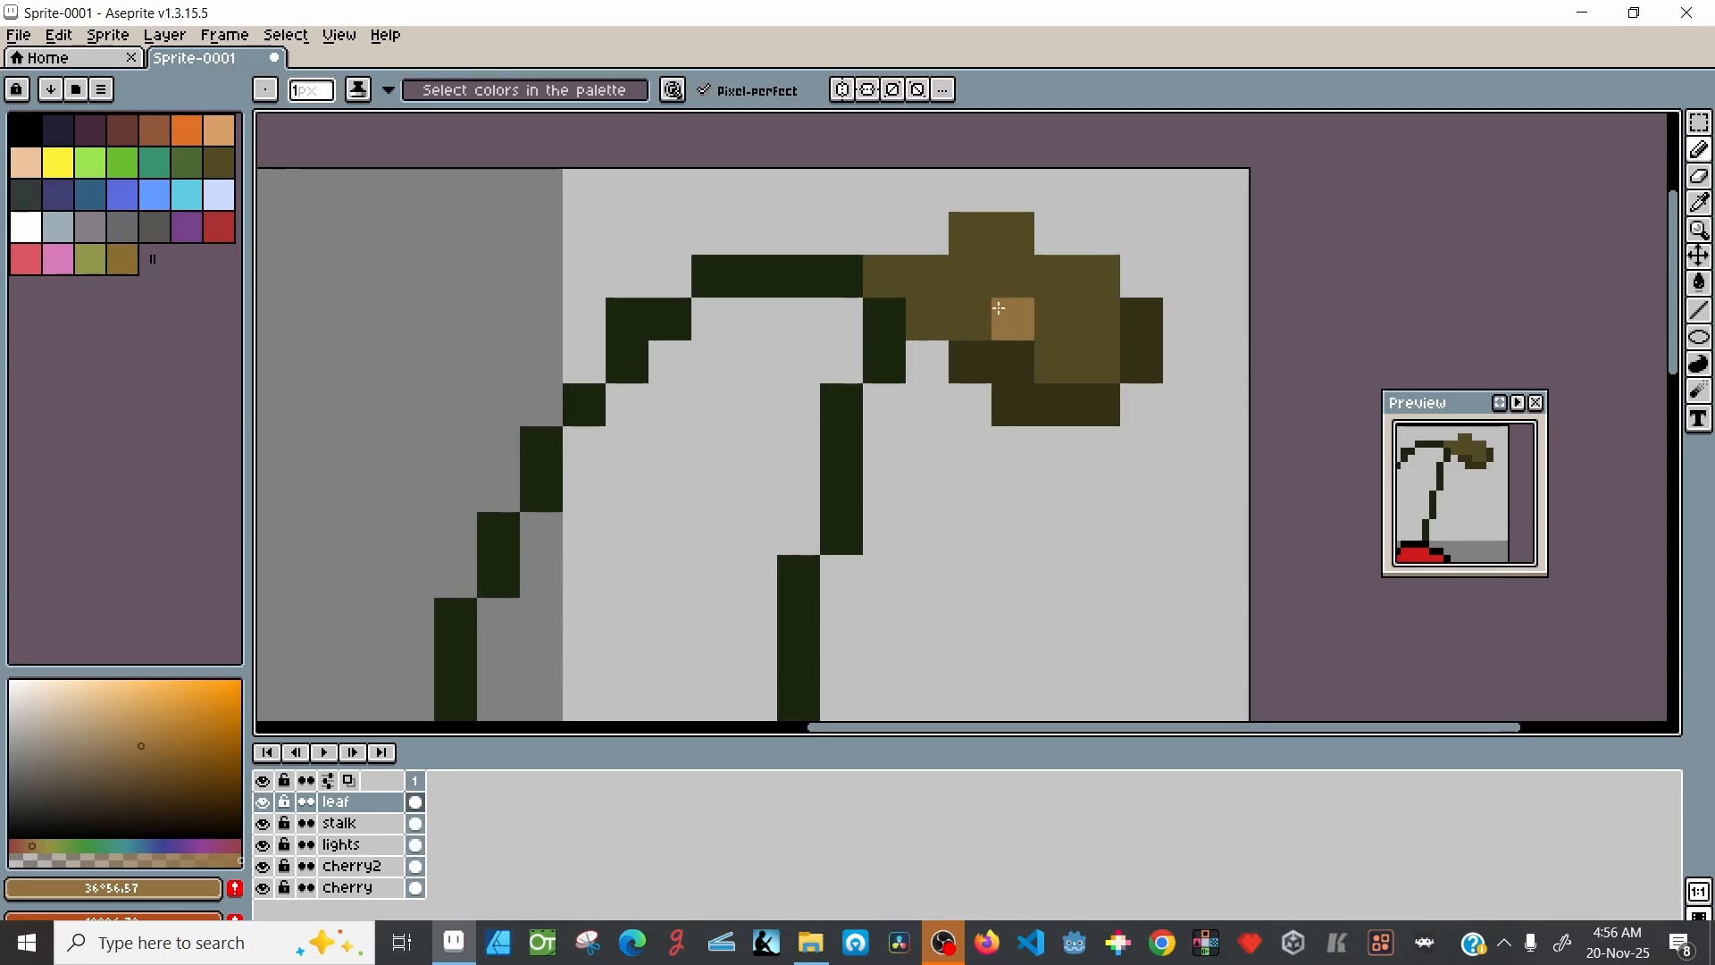
{"action": "left_click", "coordinate": [1012, 277]}
{"action": "left_click", "coordinate": [969, 277]}
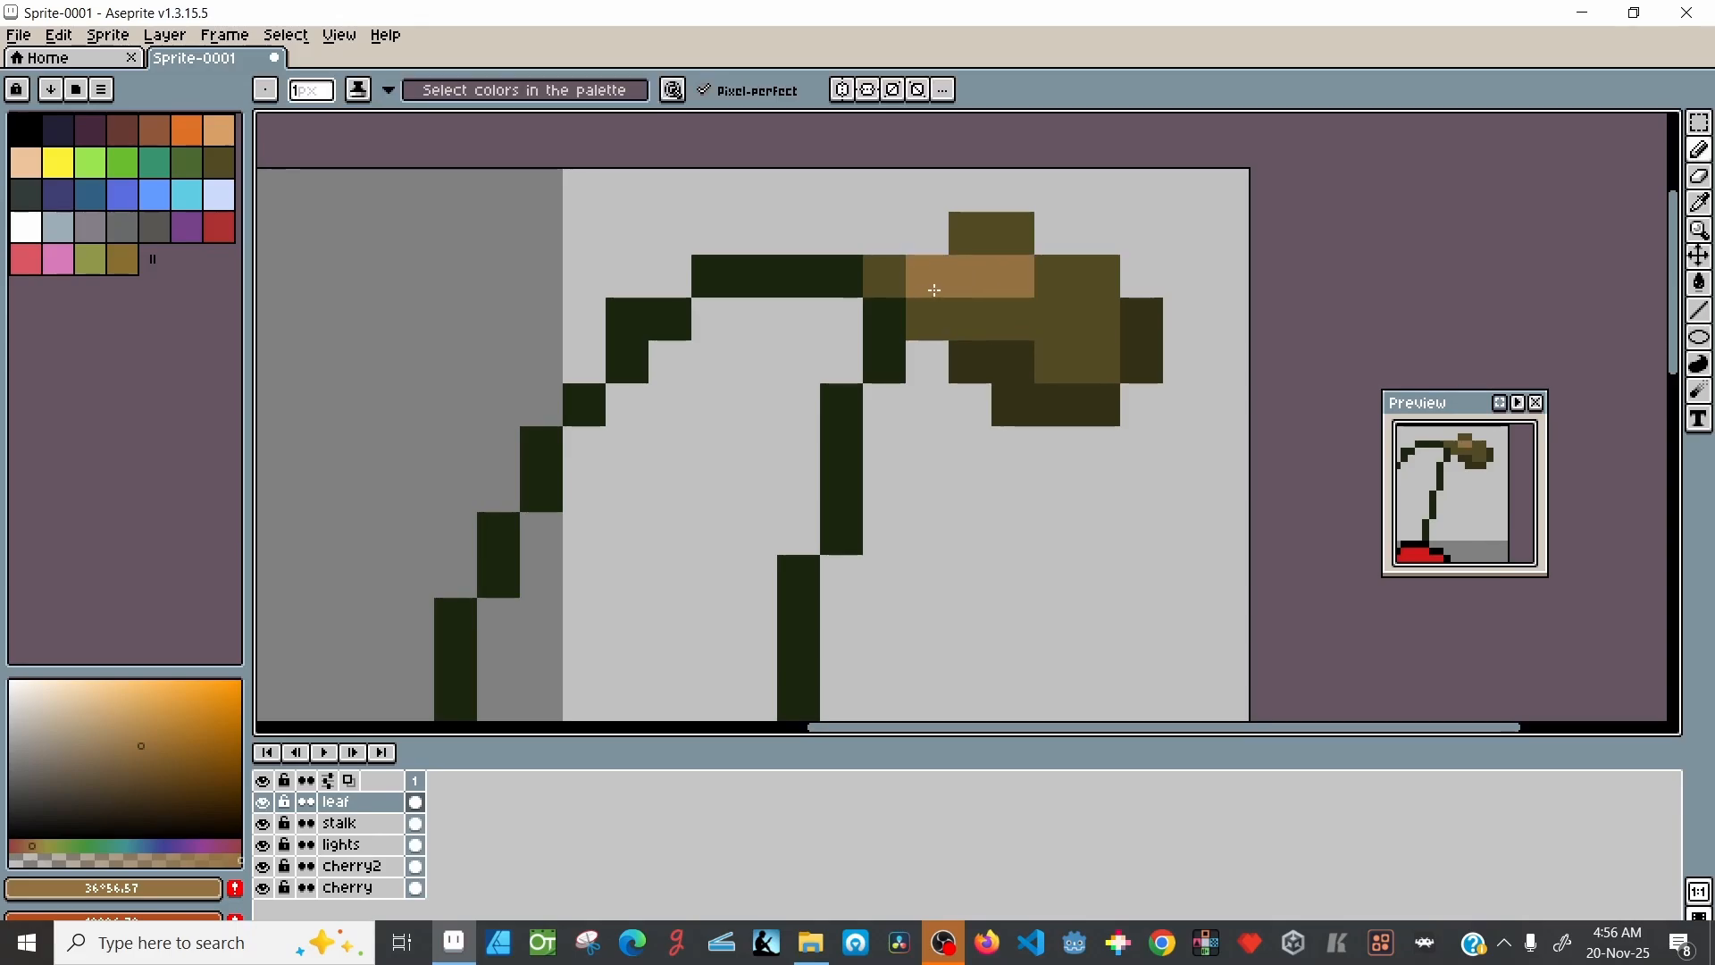
{"action": "left_click", "coordinate": [1013, 234]}
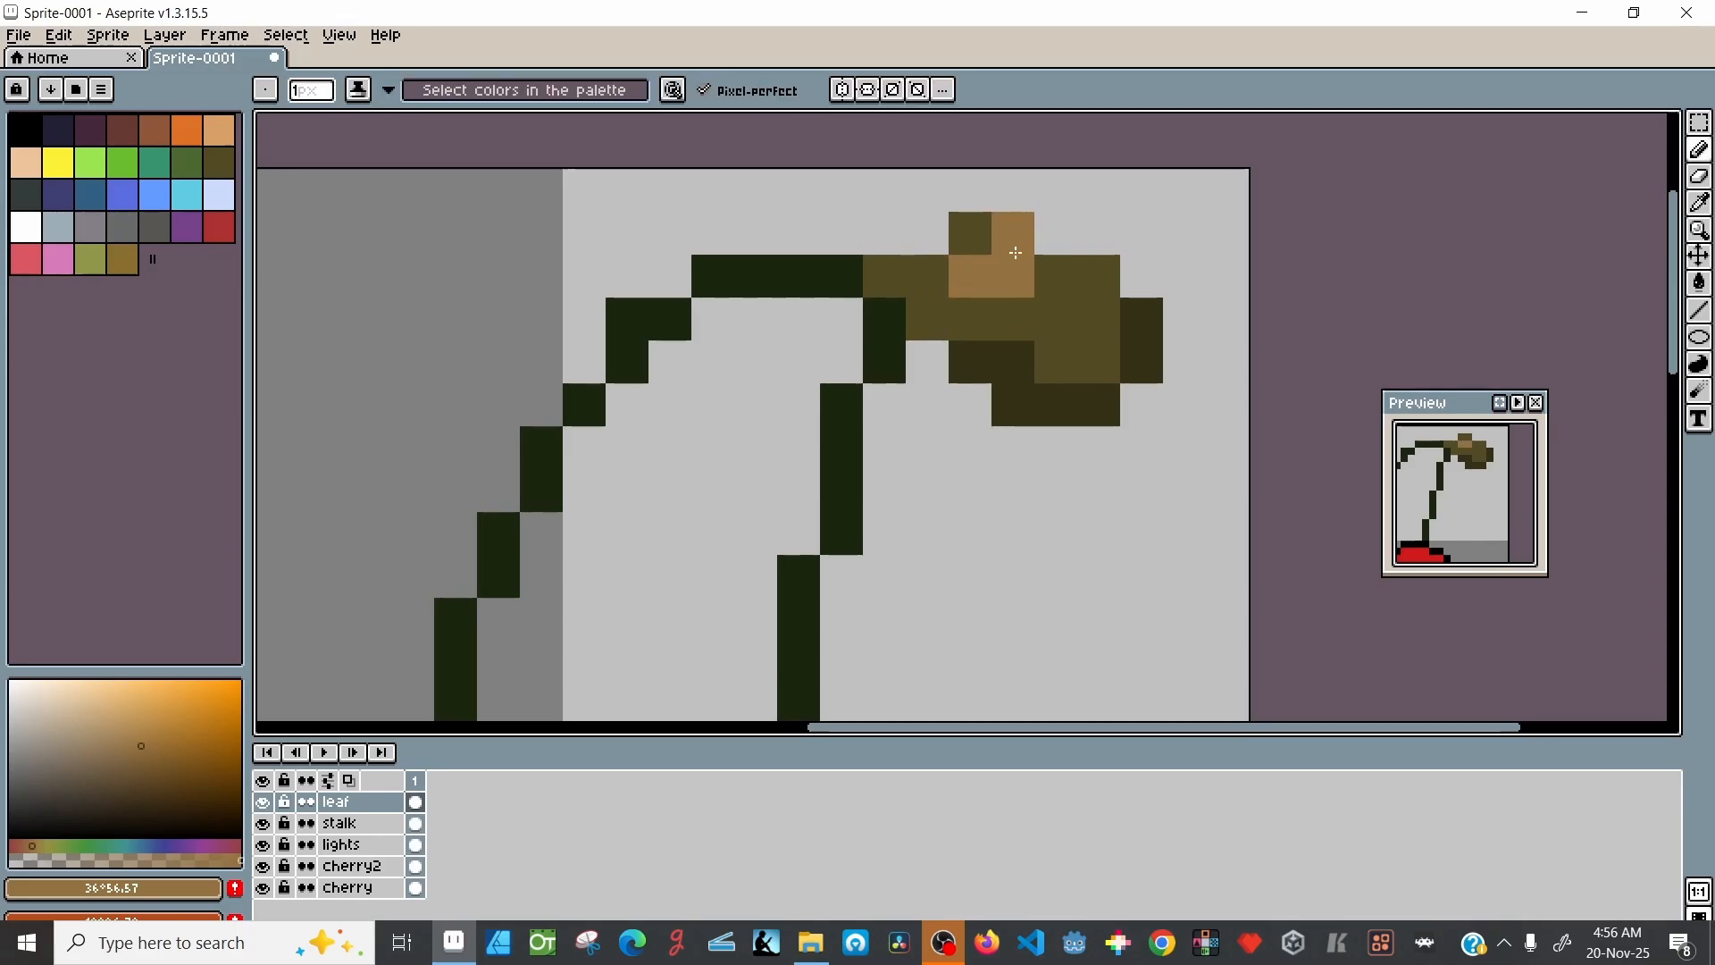
Step: Brighten the brown to hue 36, saturation 54, value 88, and pencil one pixel at the highlight's corner and one where the leaf meets the stalk
{"action": "left_click", "coordinate": [134, 697]}
{"action": "left_click", "coordinate": [1011, 273]}
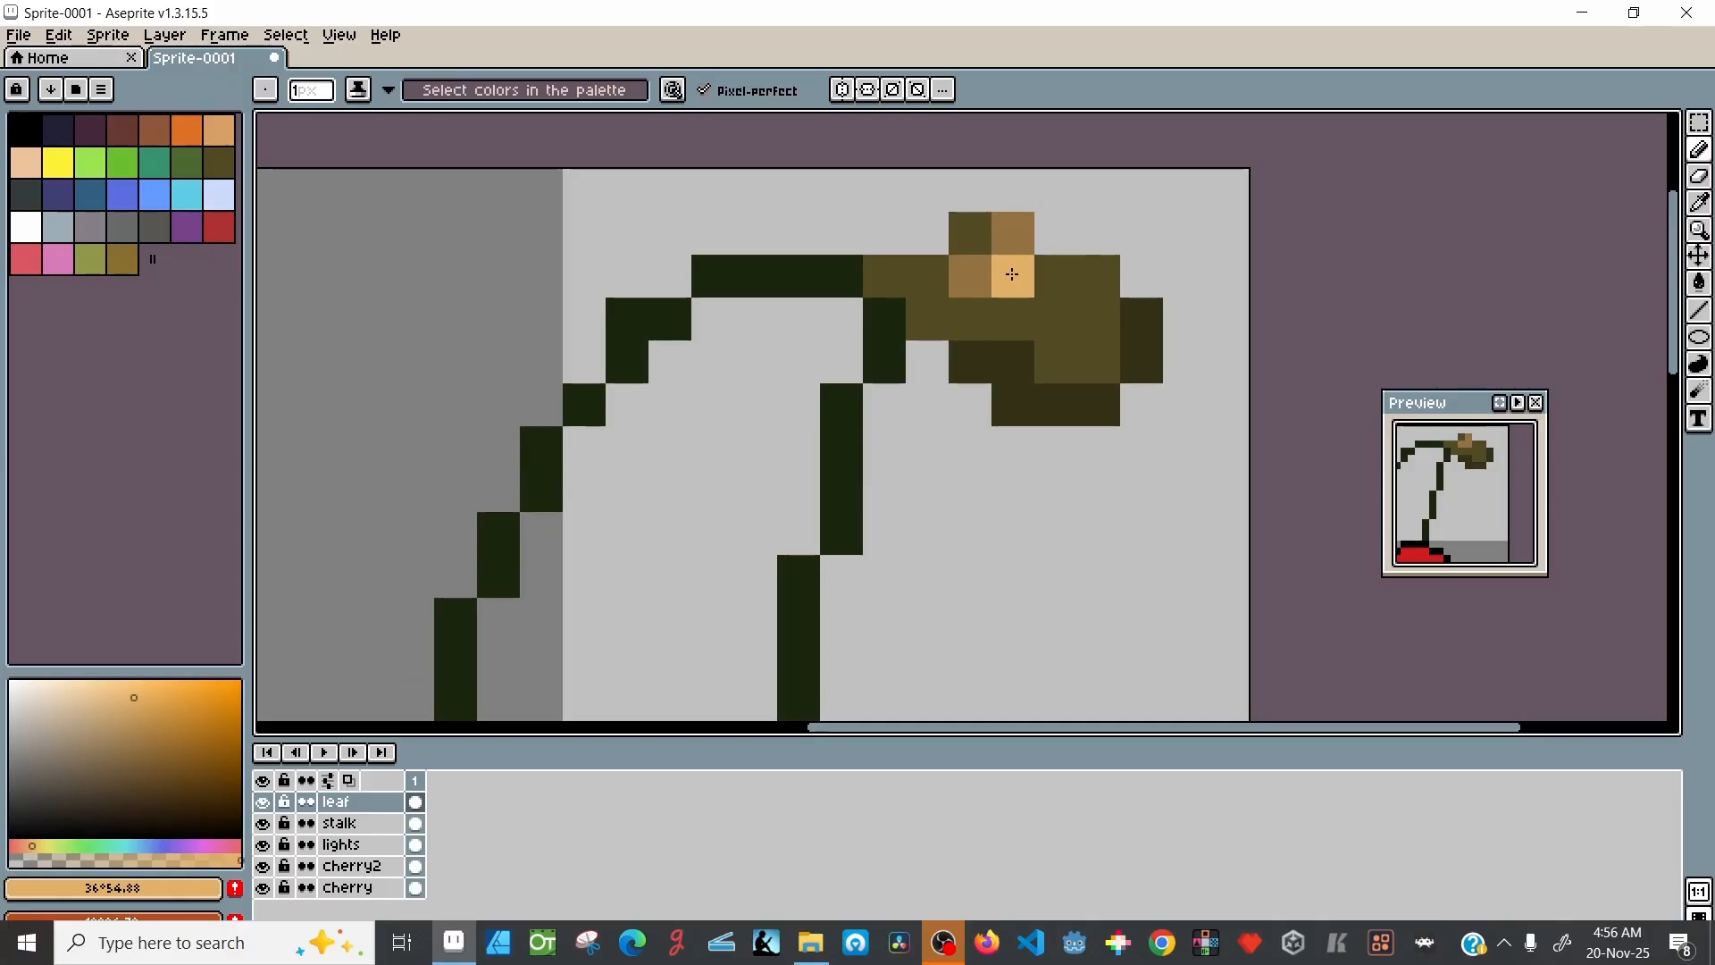
{"action": "left_click", "coordinate": [894, 294]}
{"action": "scroll", "coordinate": [954, 562], "scroll_direction": "down", "scroll_amount": 5}
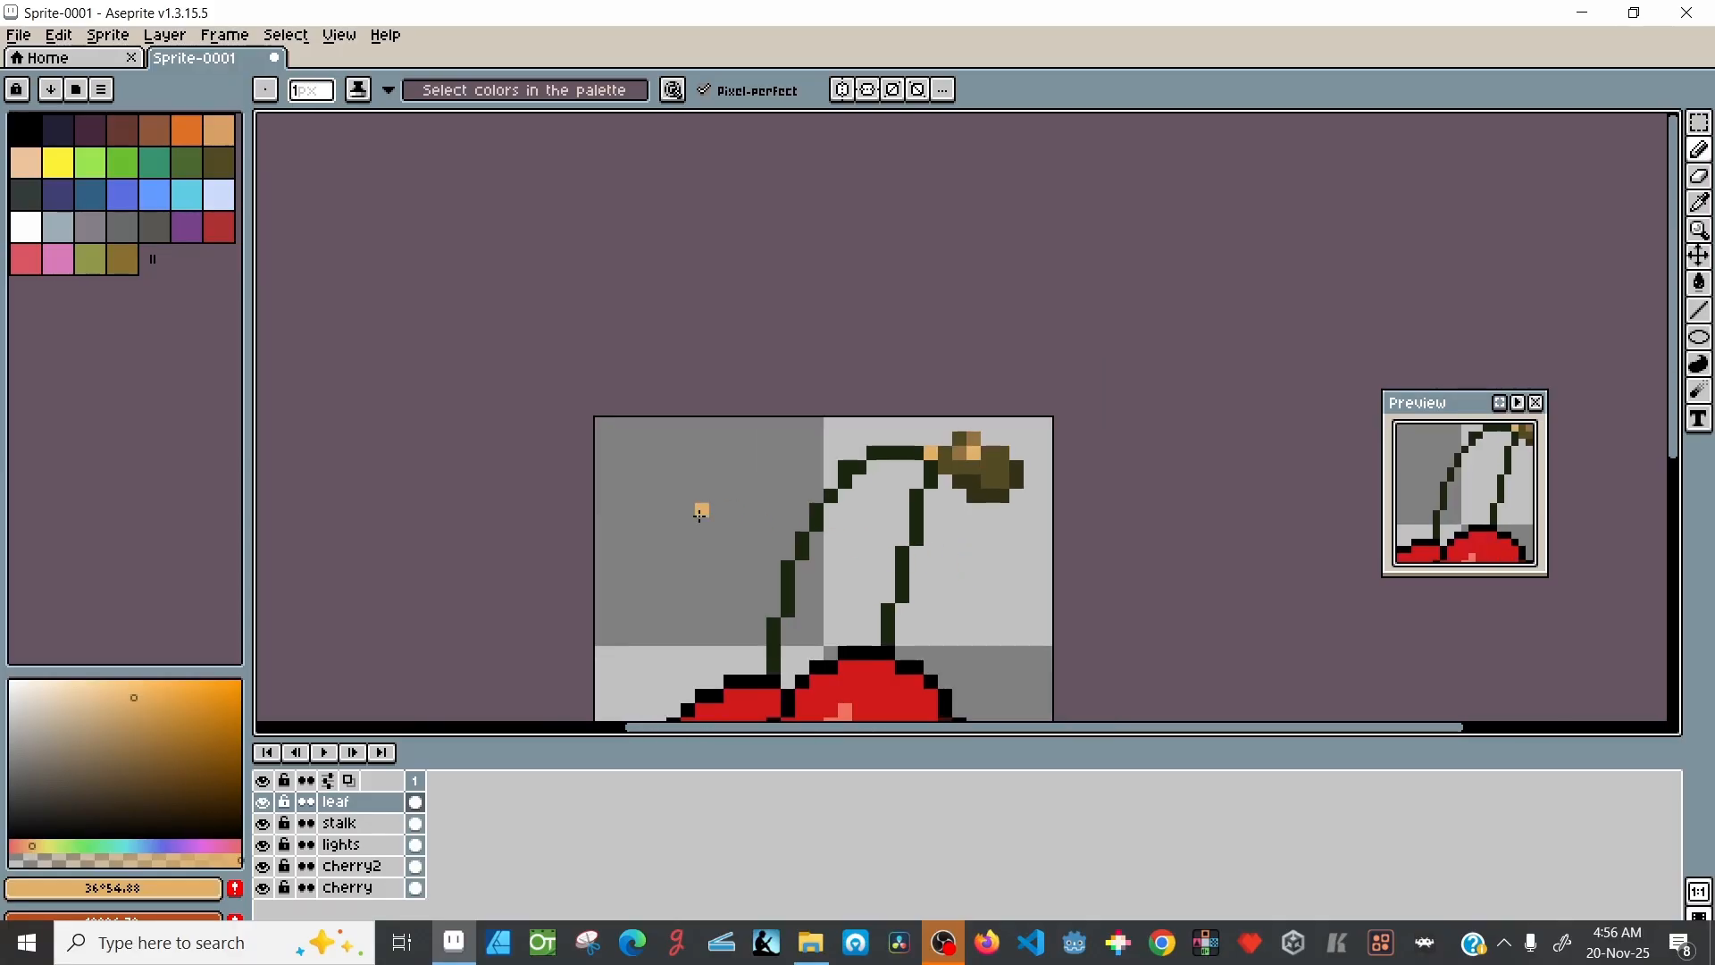
{"action": "scroll", "coordinate": [724, 567], "scroll_direction": "down", "scroll_amount": 1}
{"action": "left_click_drag", "start_coordinate": [708, 524], "coordinate": [762, 426]}
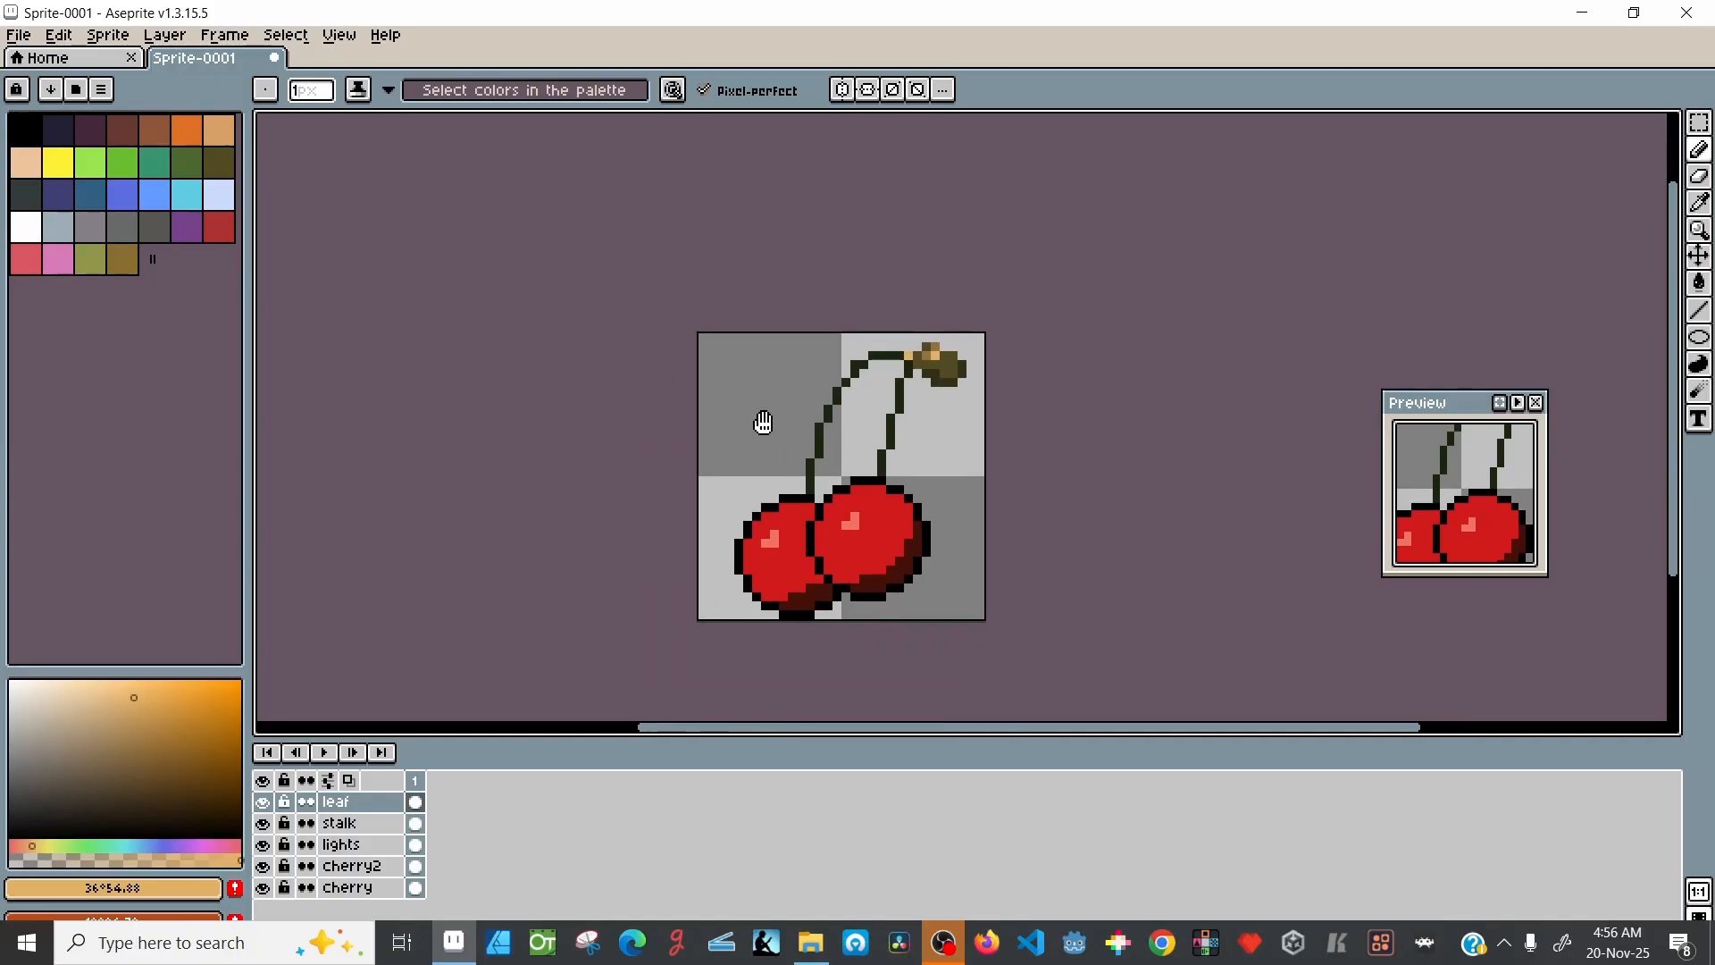
Step: Sample the stalk's dark green, activate the stalk layer and lighten the colour to hue 102, saturation 44, value 24 for the Pencil
{"action": "scroll", "coordinate": [767, 423], "scroll_direction": "up", "scroll_amount": 3}
{"action": "scroll", "coordinate": [766, 423], "scroll_direction": "down", "scroll_amount": 1}
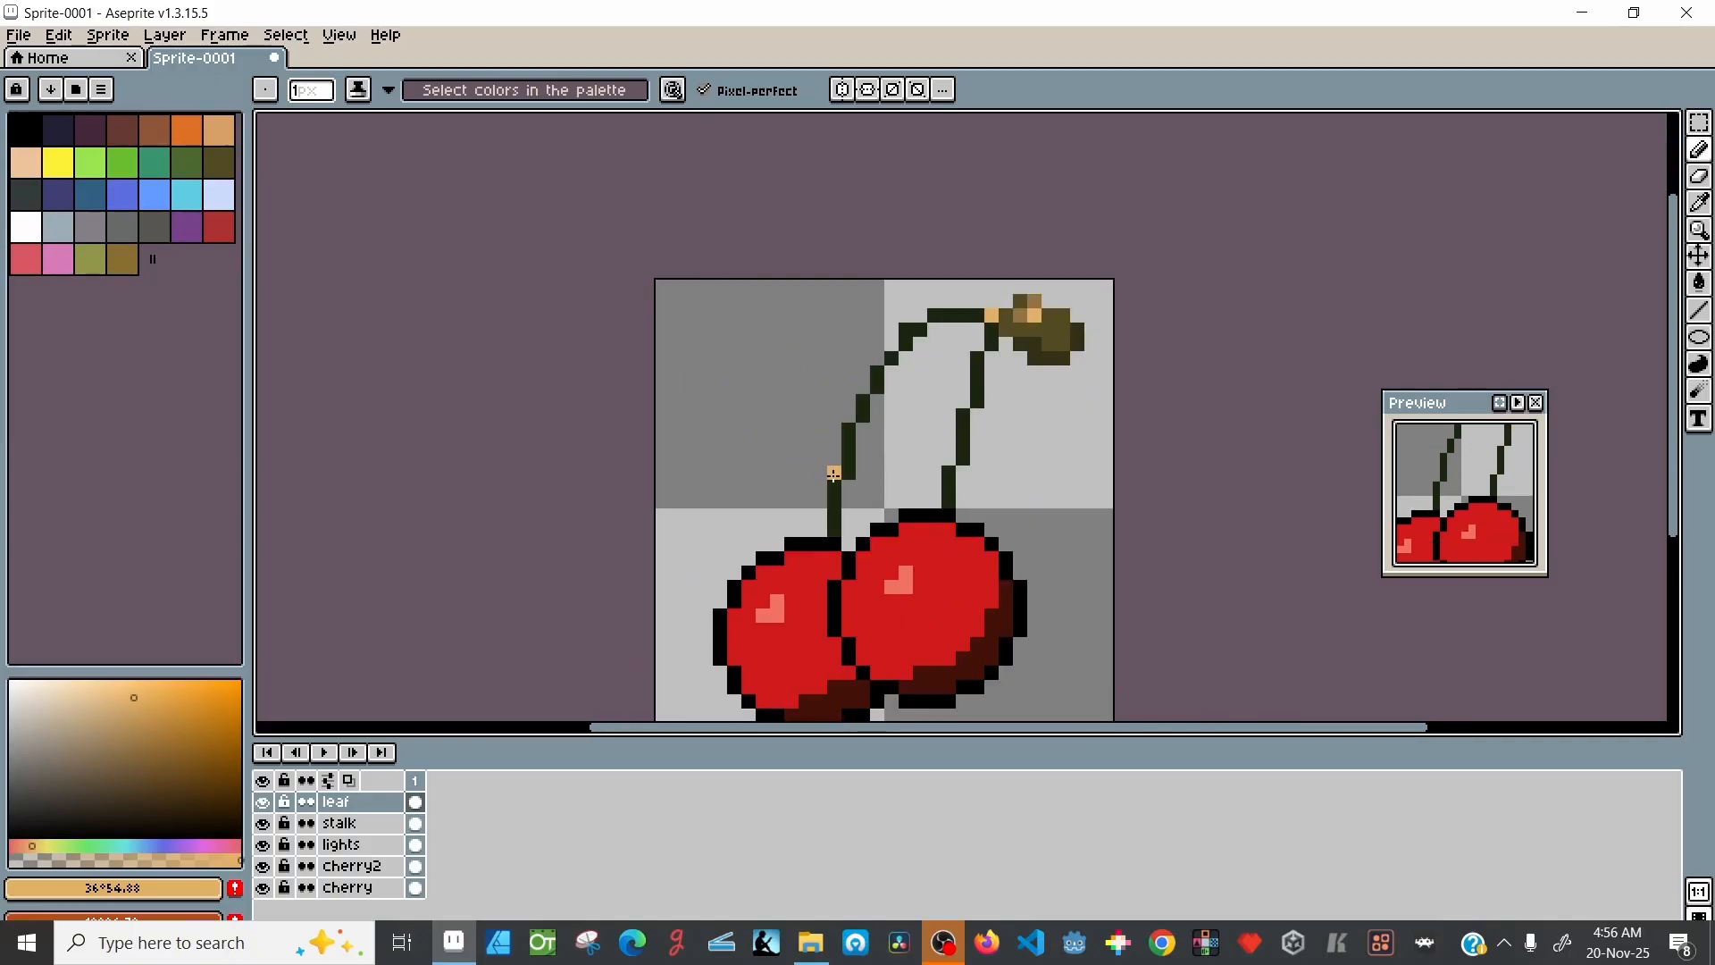
{"action": "scroll", "coordinate": [834, 473], "scroll_direction": "up", "scroll_amount": 1}
{"action": "key", "text": "i"}
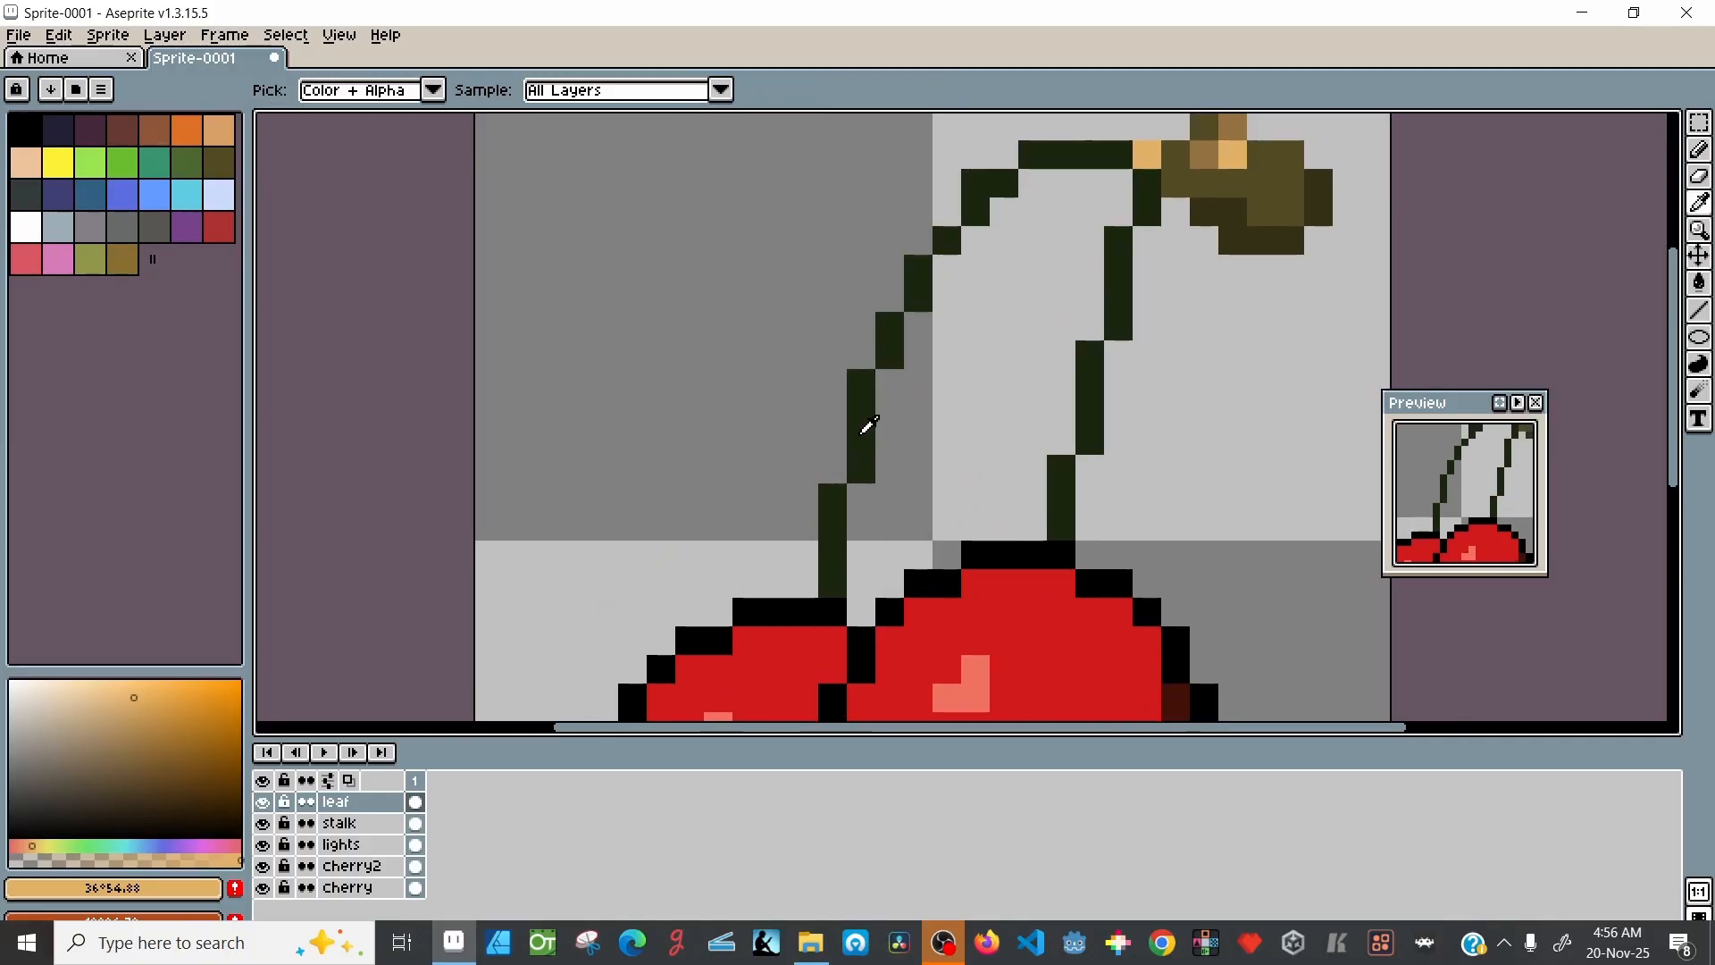
{"action": "left_click", "coordinate": [861, 431]}
{"action": "left_click", "coordinate": [345, 823]}
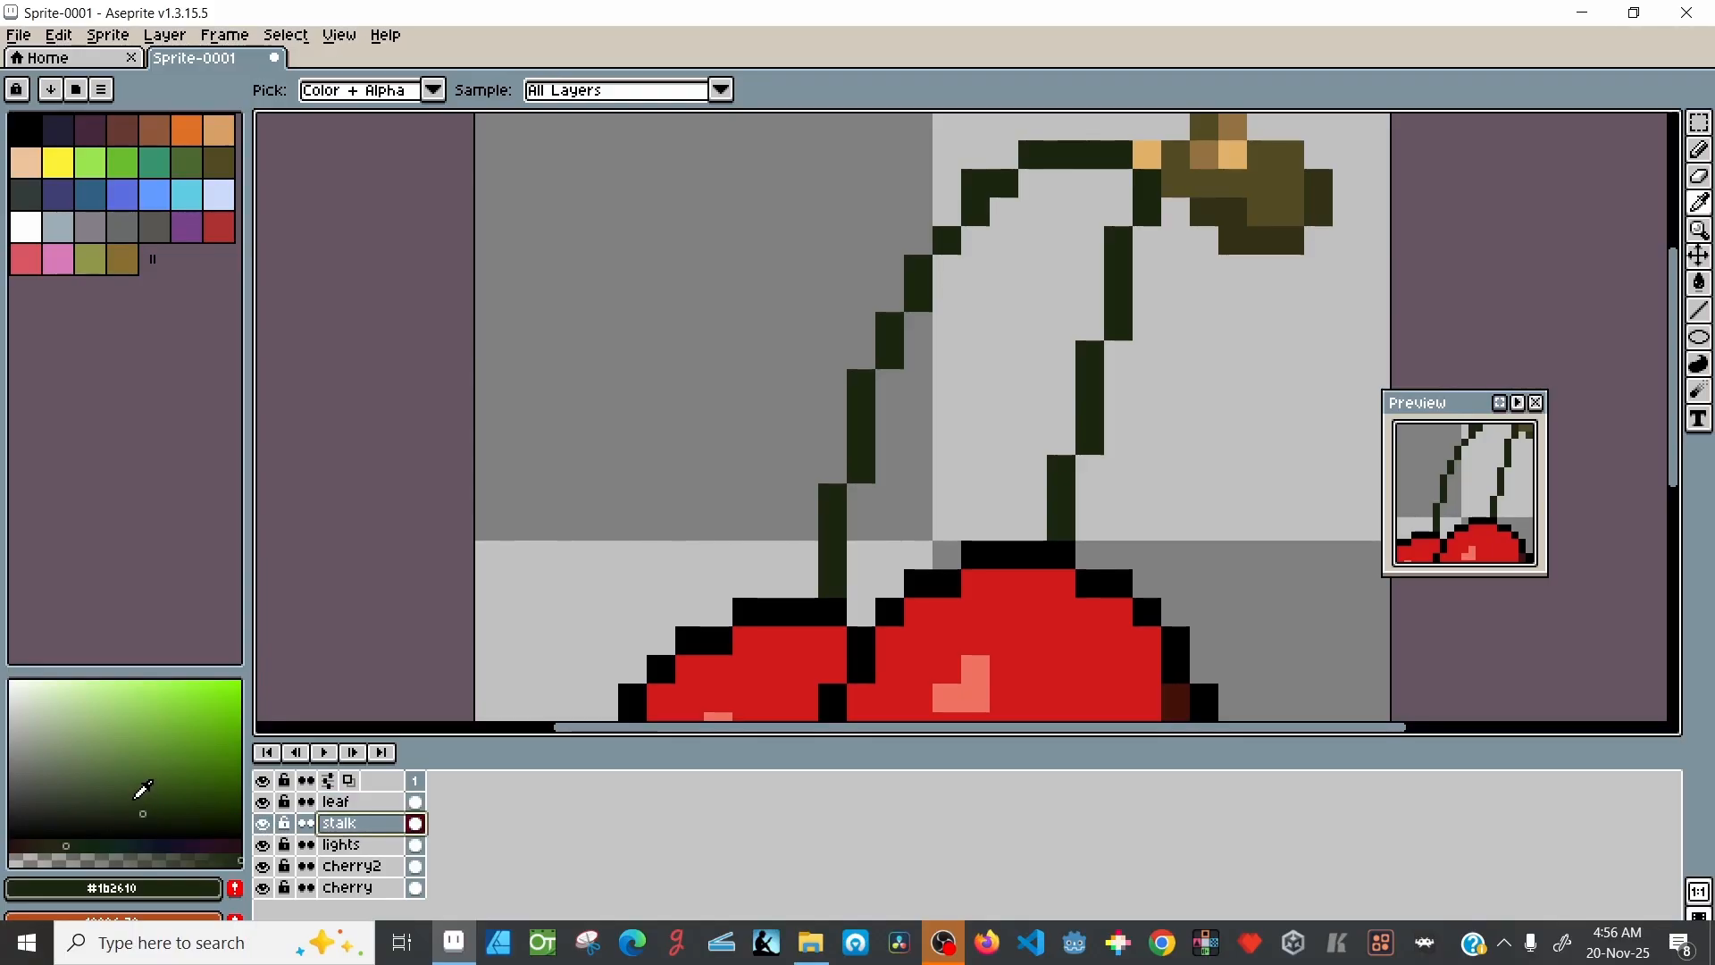
{"action": "left_click", "coordinate": [91, 889]}
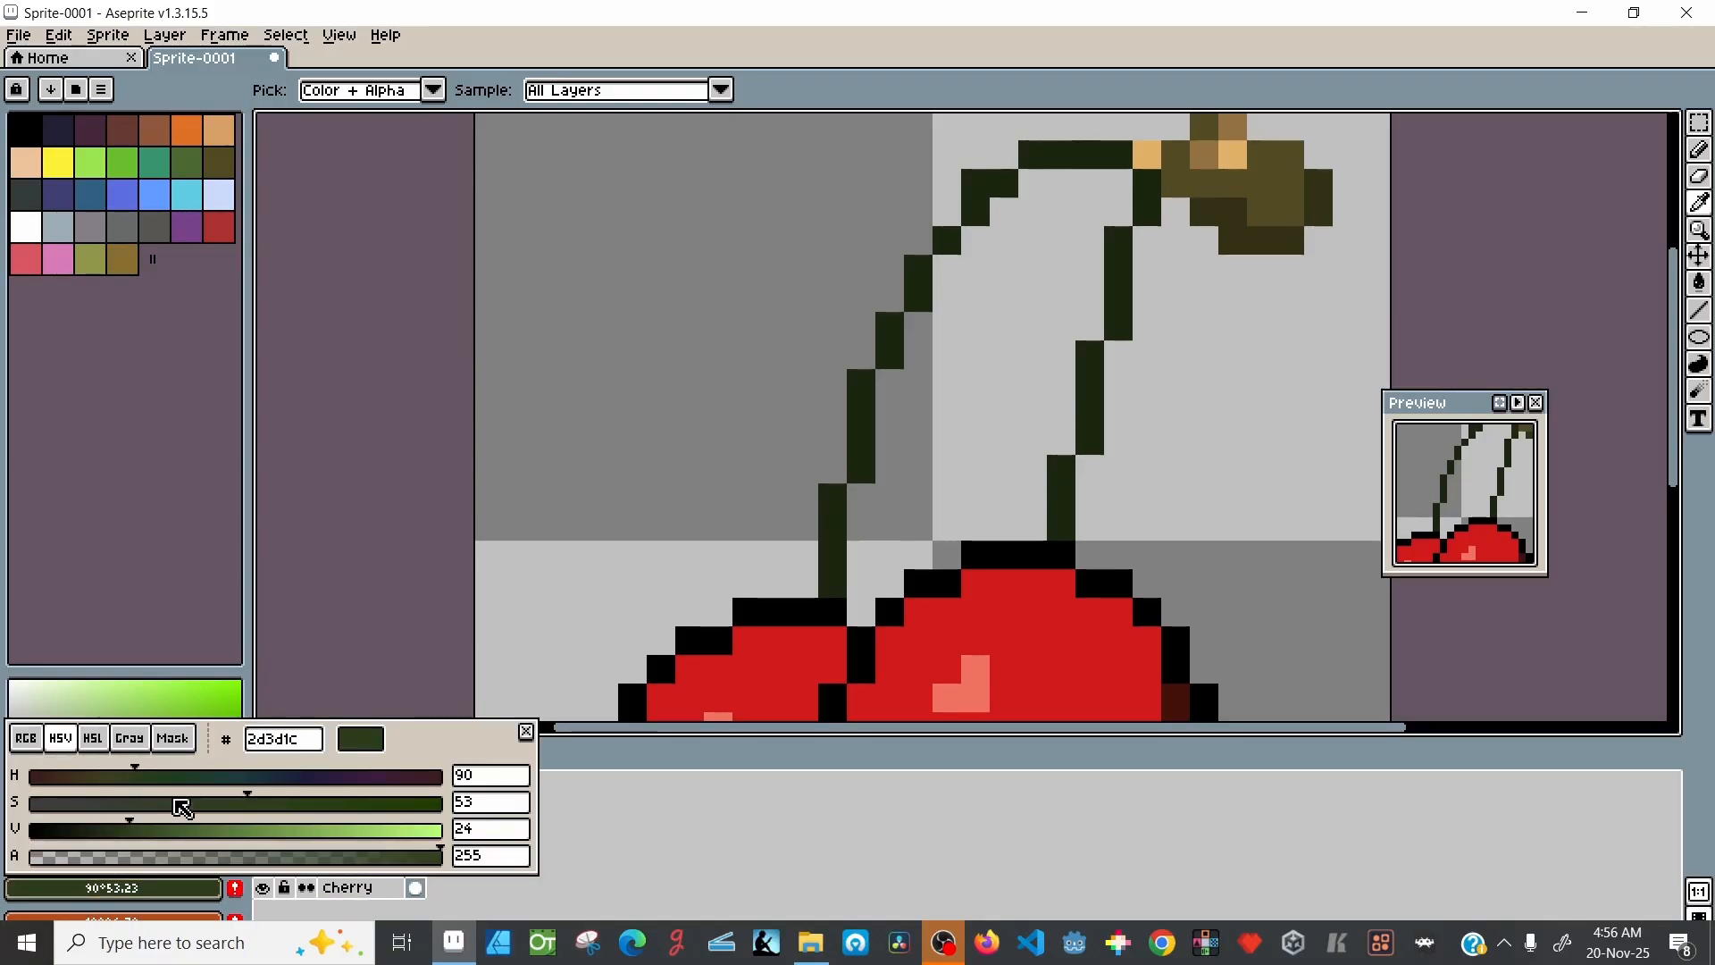
{"action": "left_click_drag", "start_coordinate": [234, 803], "coordinate": [153, 784]}
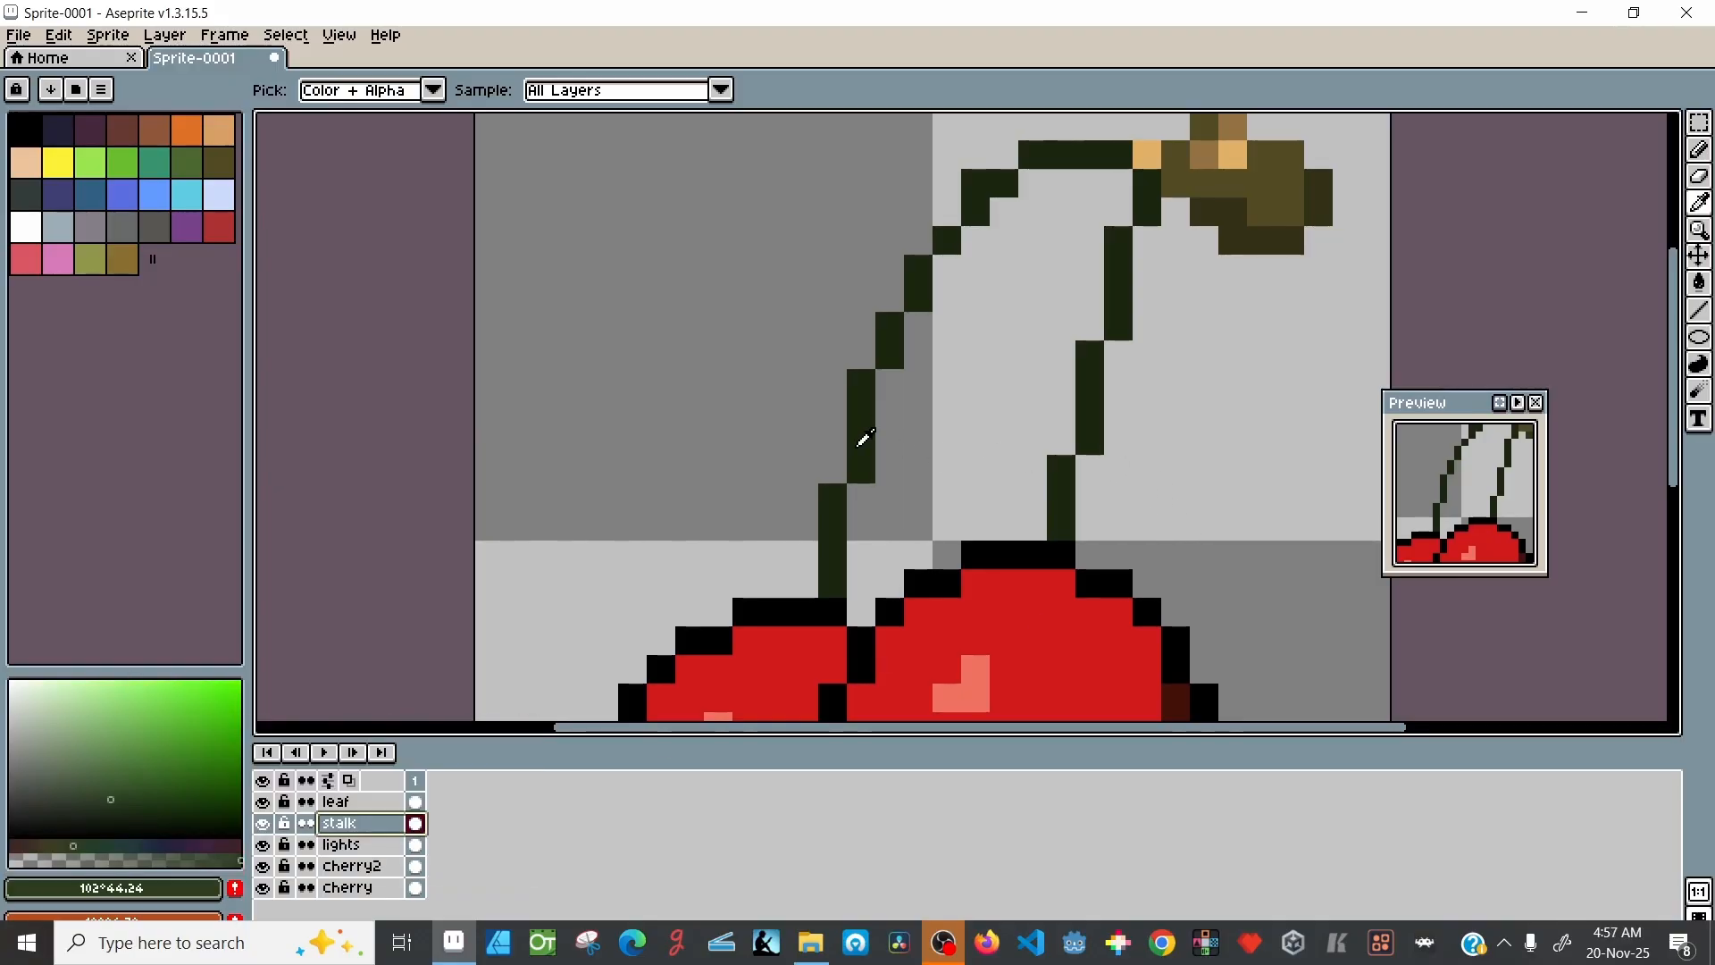
{"action": "key", "text": "b"}
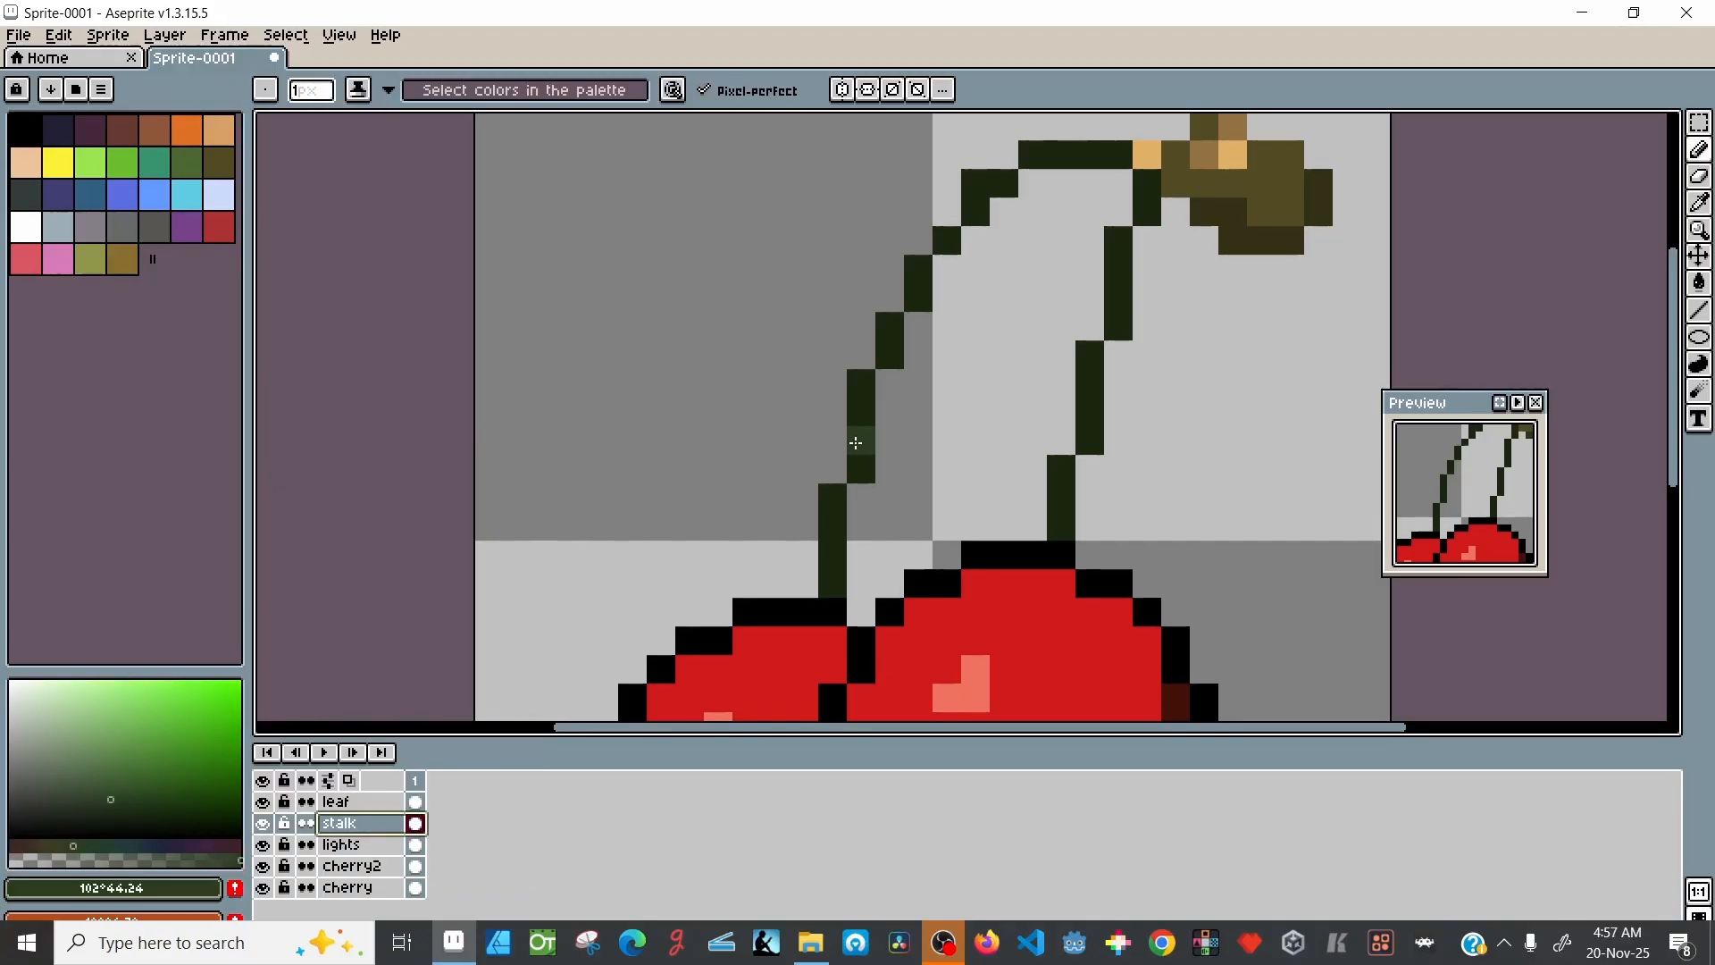
{"action": "left_click", "coordinate": [177, 898]}
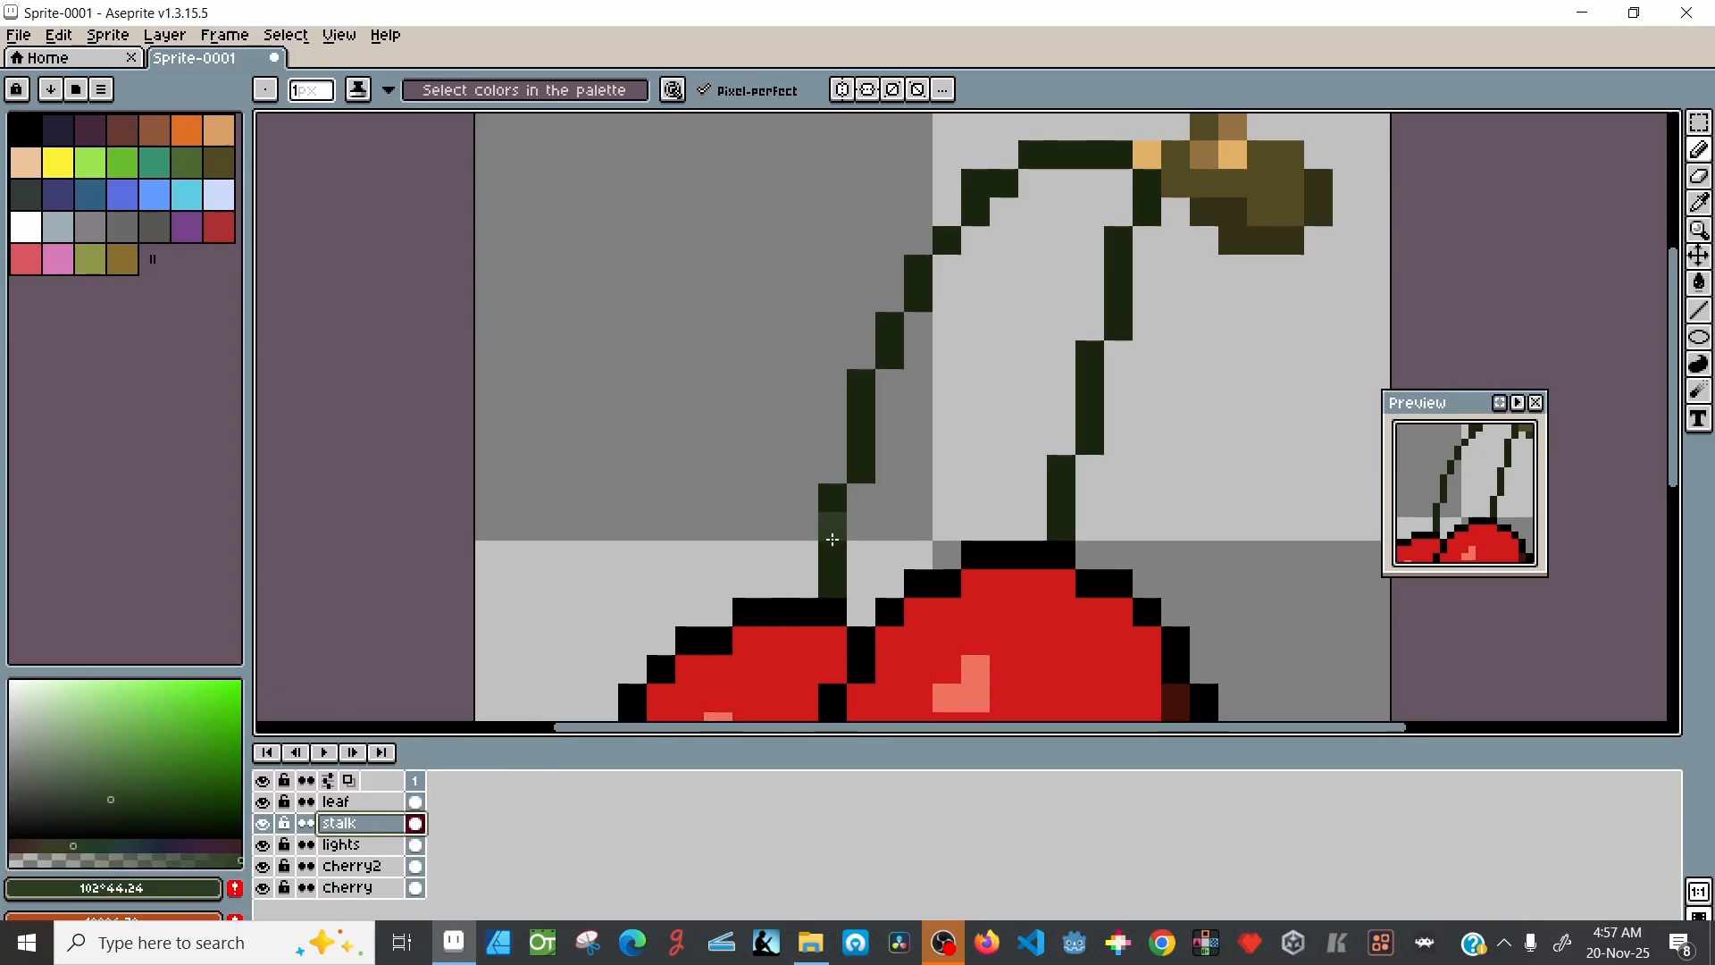
Step: Pencil lighter green highlights on the stalks: three- and two-pixel runs on the left one, two two-pixel runs on the right one
{"action": "left_click_drag", "start_coordinate": [832, 540], "coordinate": [832, 585]}
{"action": "left_click_drag", "start_coordinate": [860, 410], "coordinate": [860, 443]}
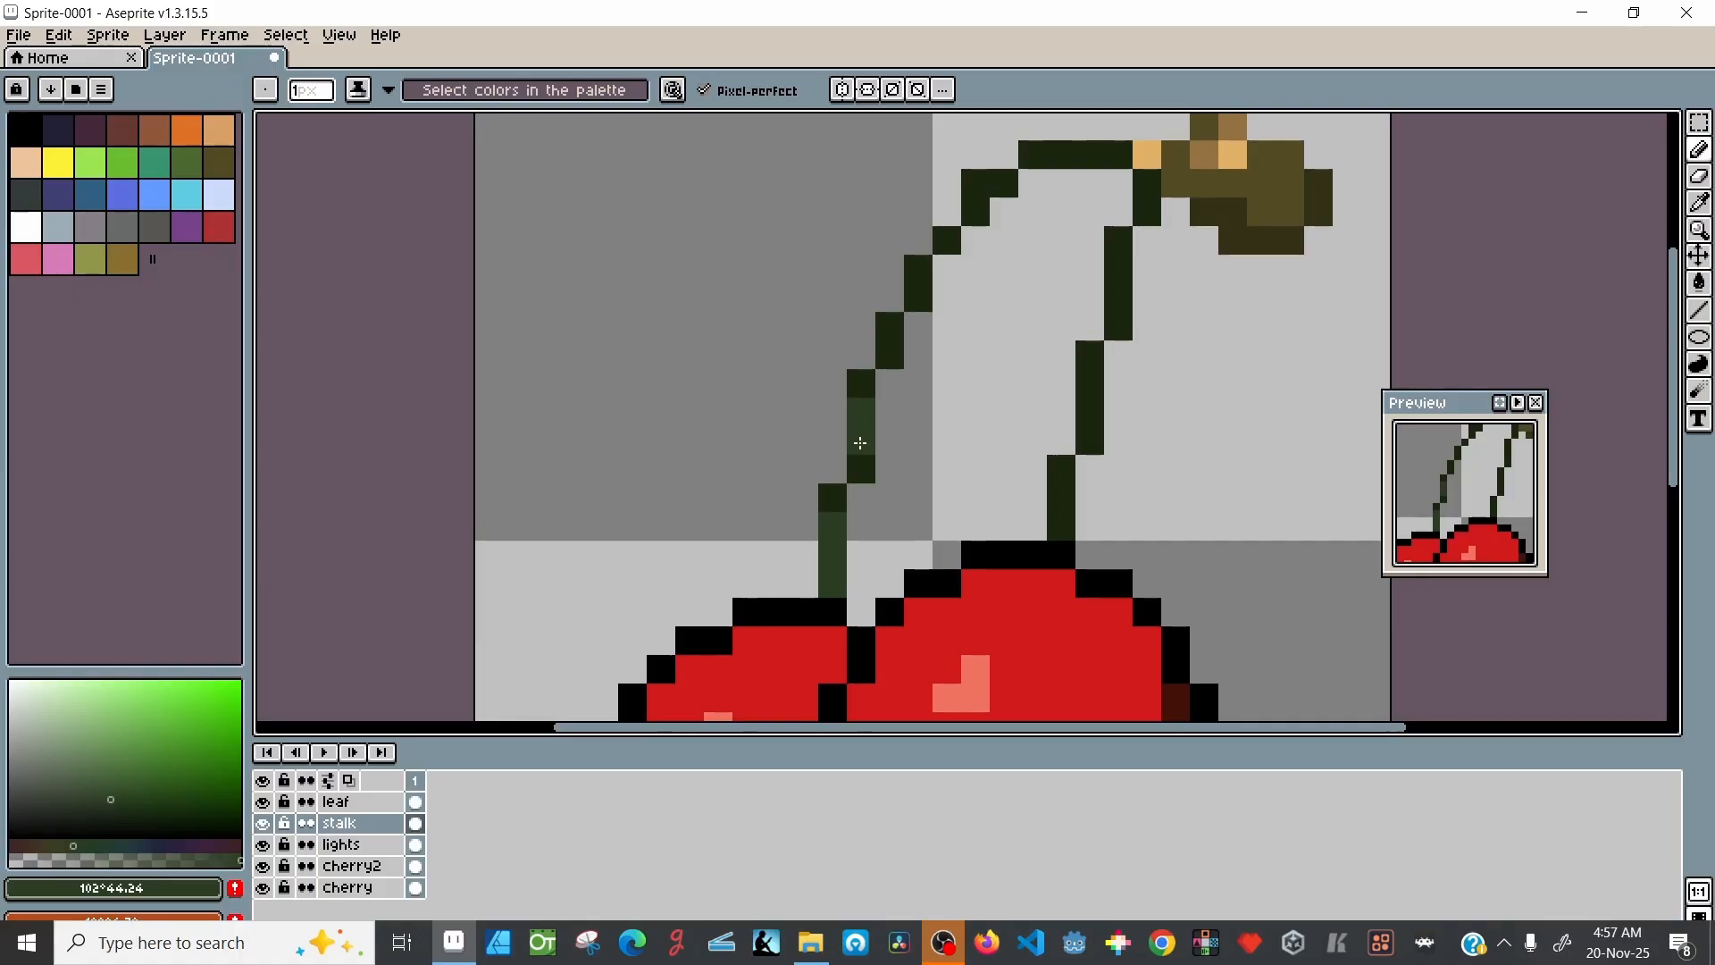
{"action": "left_click_drag", "start_coordinate": [1061, 497], "coordinate": [1061, 527]}
{"action": "left_click", "coordinate": [1114, 335]}
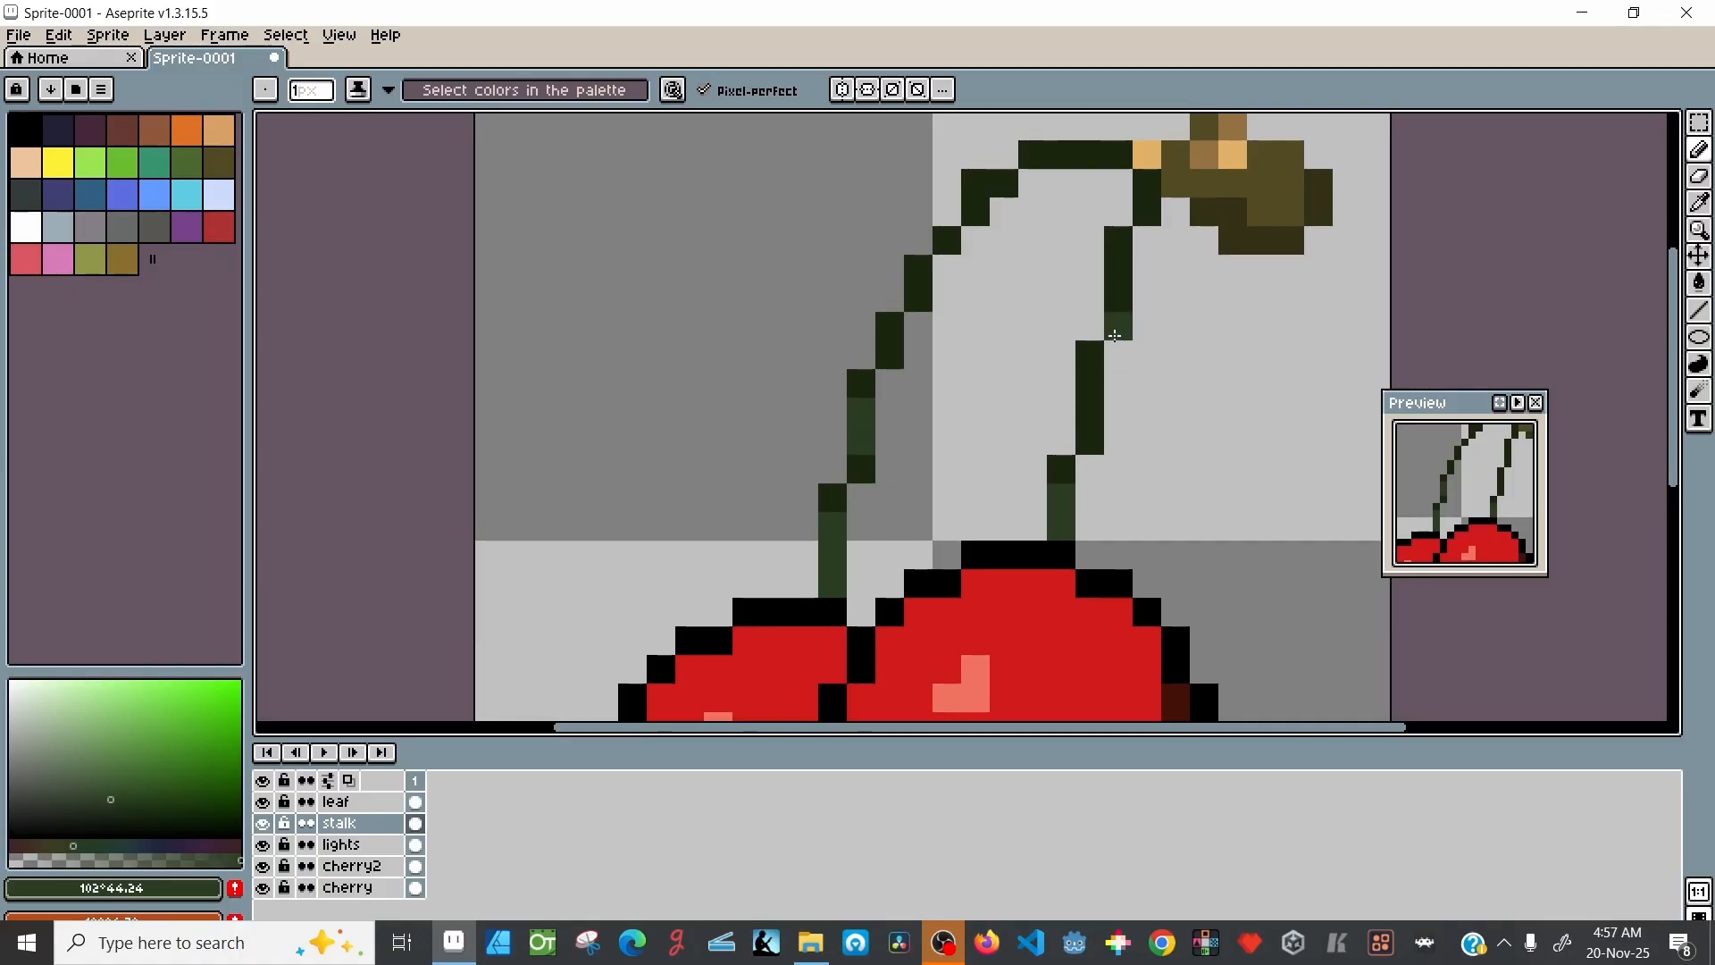
{"action": "left_click", "coordinate": [1111, 300]}
{"action": "scroll", "coordinate": [545, 523], "scroll_direction": "down", "scroll_amount": 3}
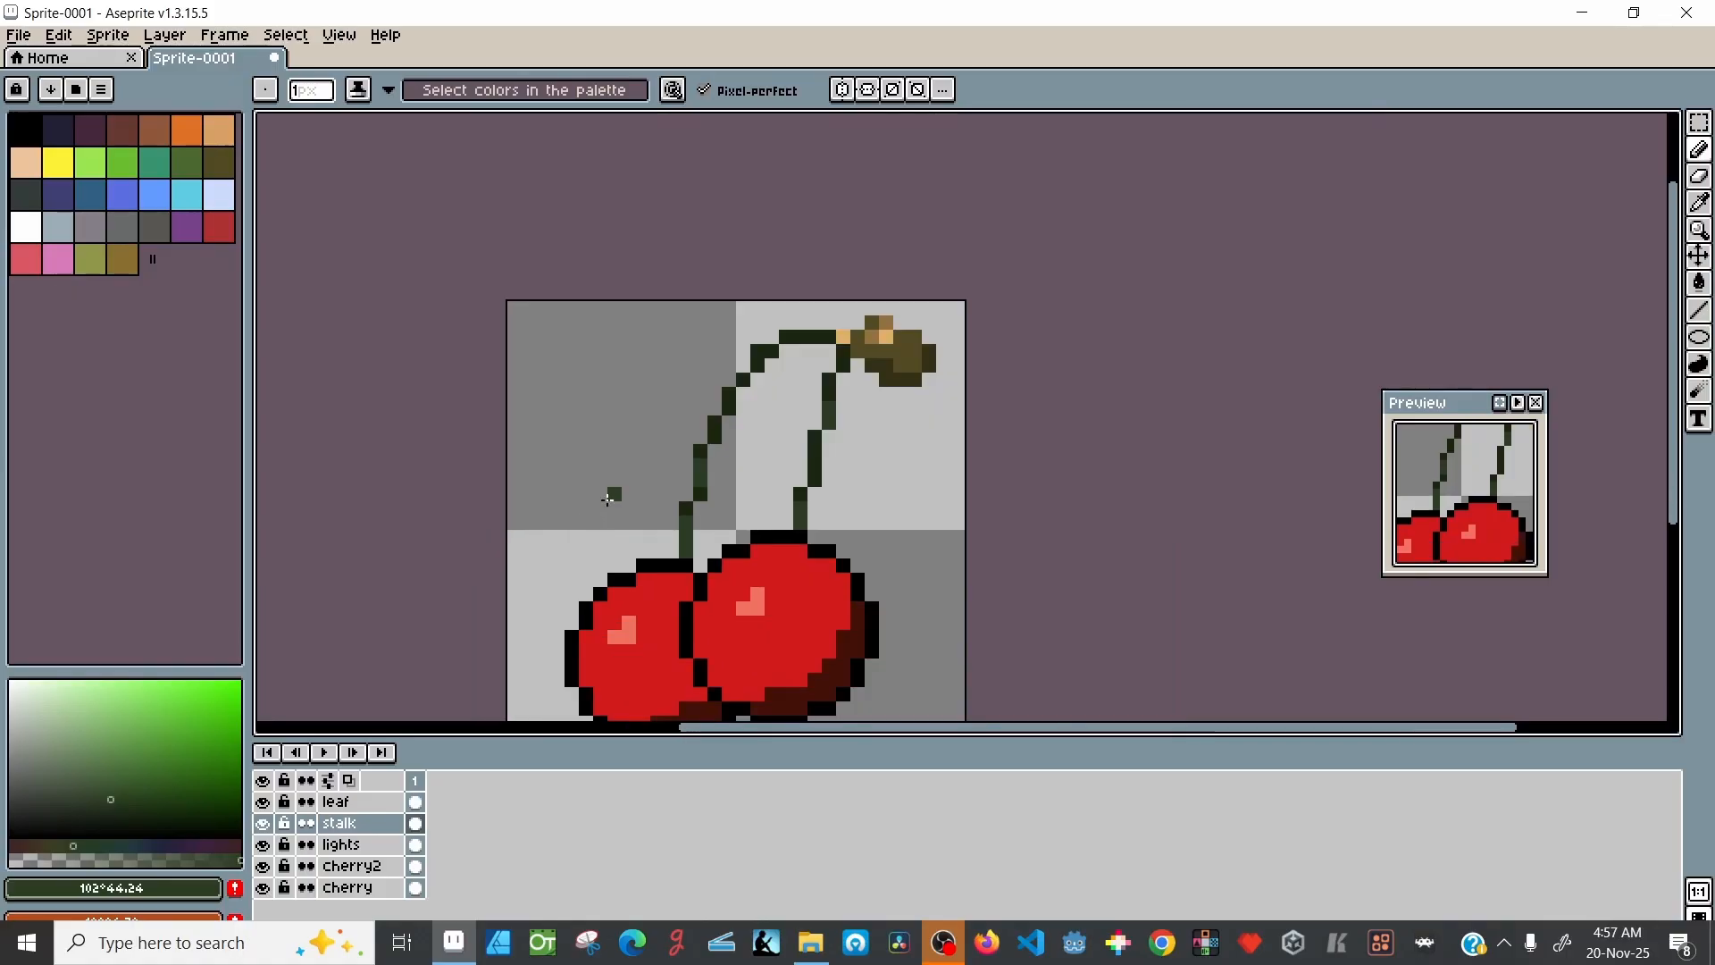
{"action": "left_click_drag", "start_coordinate": [608, 498], "coordinate": [661, 400]}
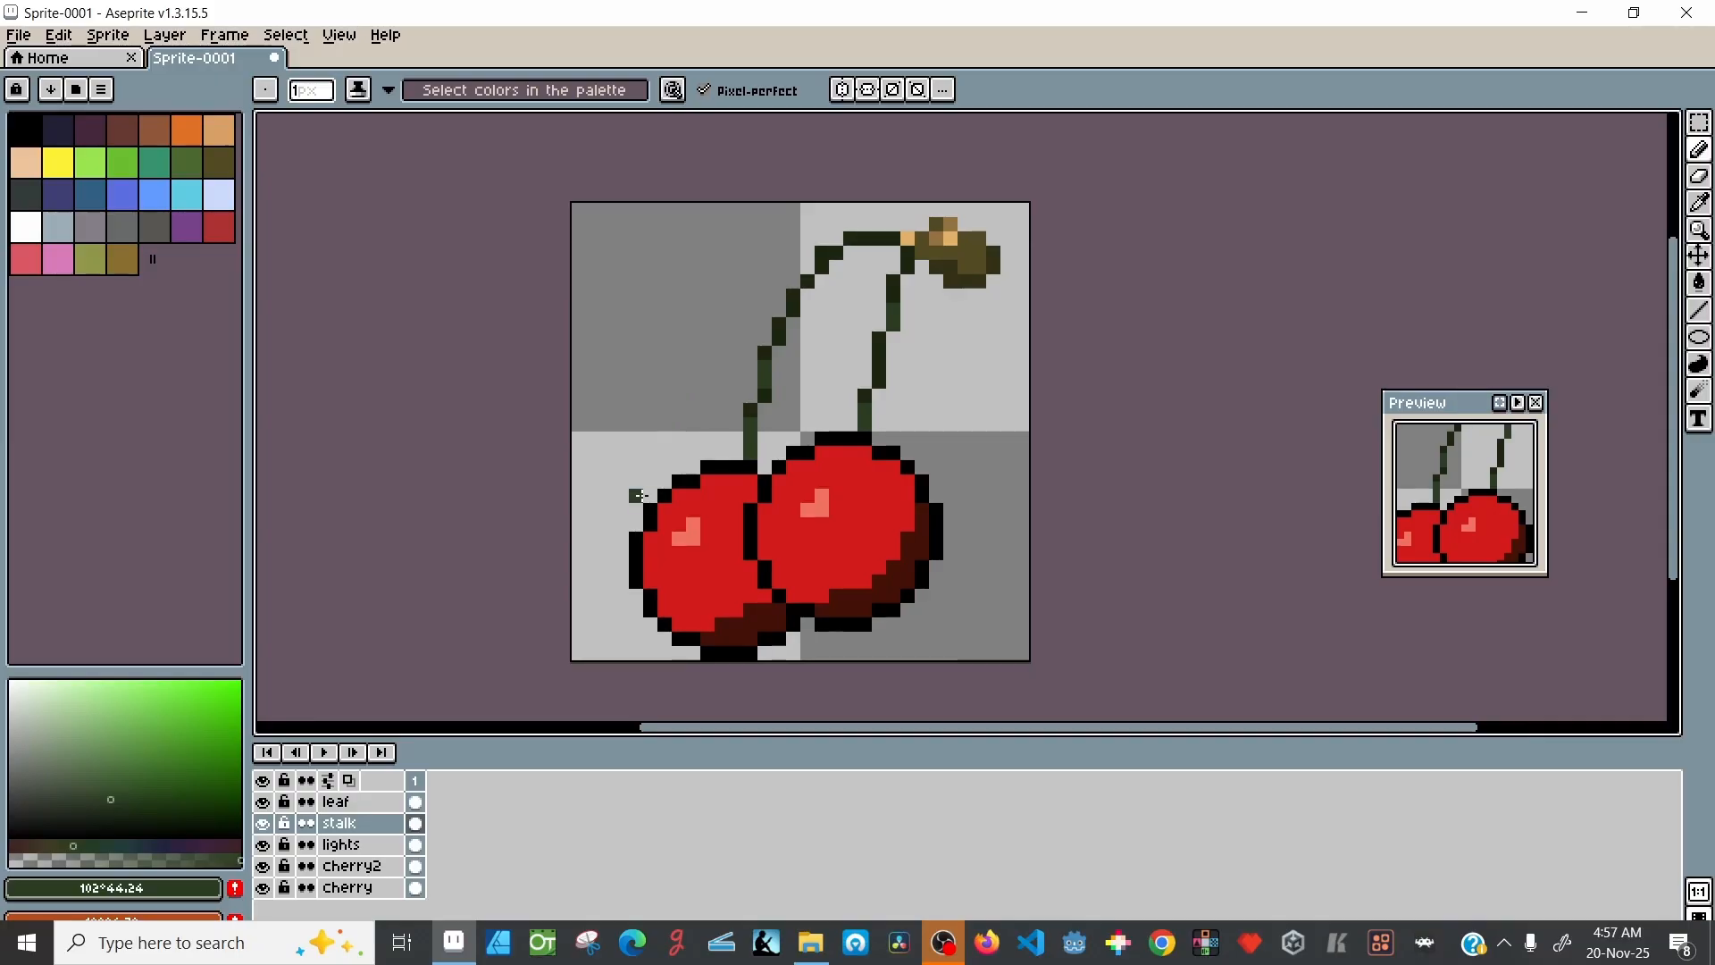
Step: Create a new layer named bg and move it beneath the cherry layer at the bottom of the layer stack
{"action": "scroll", "coordinate": [639, 496], "scroll_direction": "down", "scroll_amount": 1}
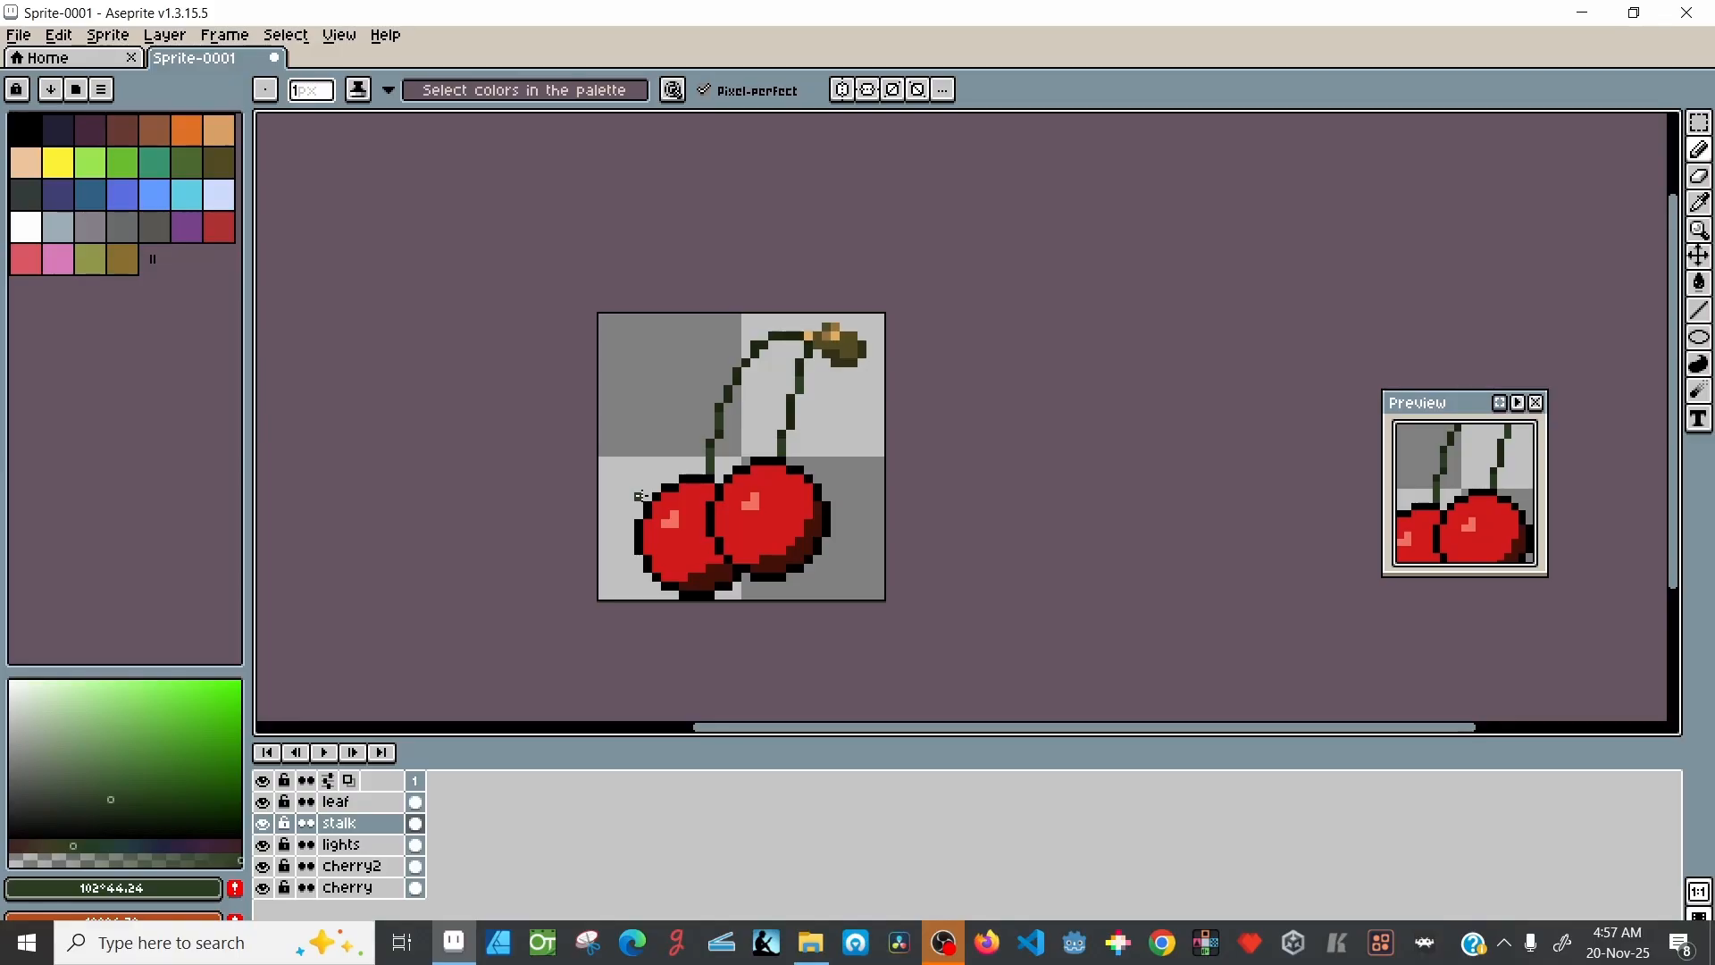
{"action": "scroll", "coordinate": [626, 493], "scroll_direction": "up", "scroll_amount": 1}
{"action": "scroll", "coordinate": [608, 536], "scroll_direction": "down", "scroll_amount": 2}
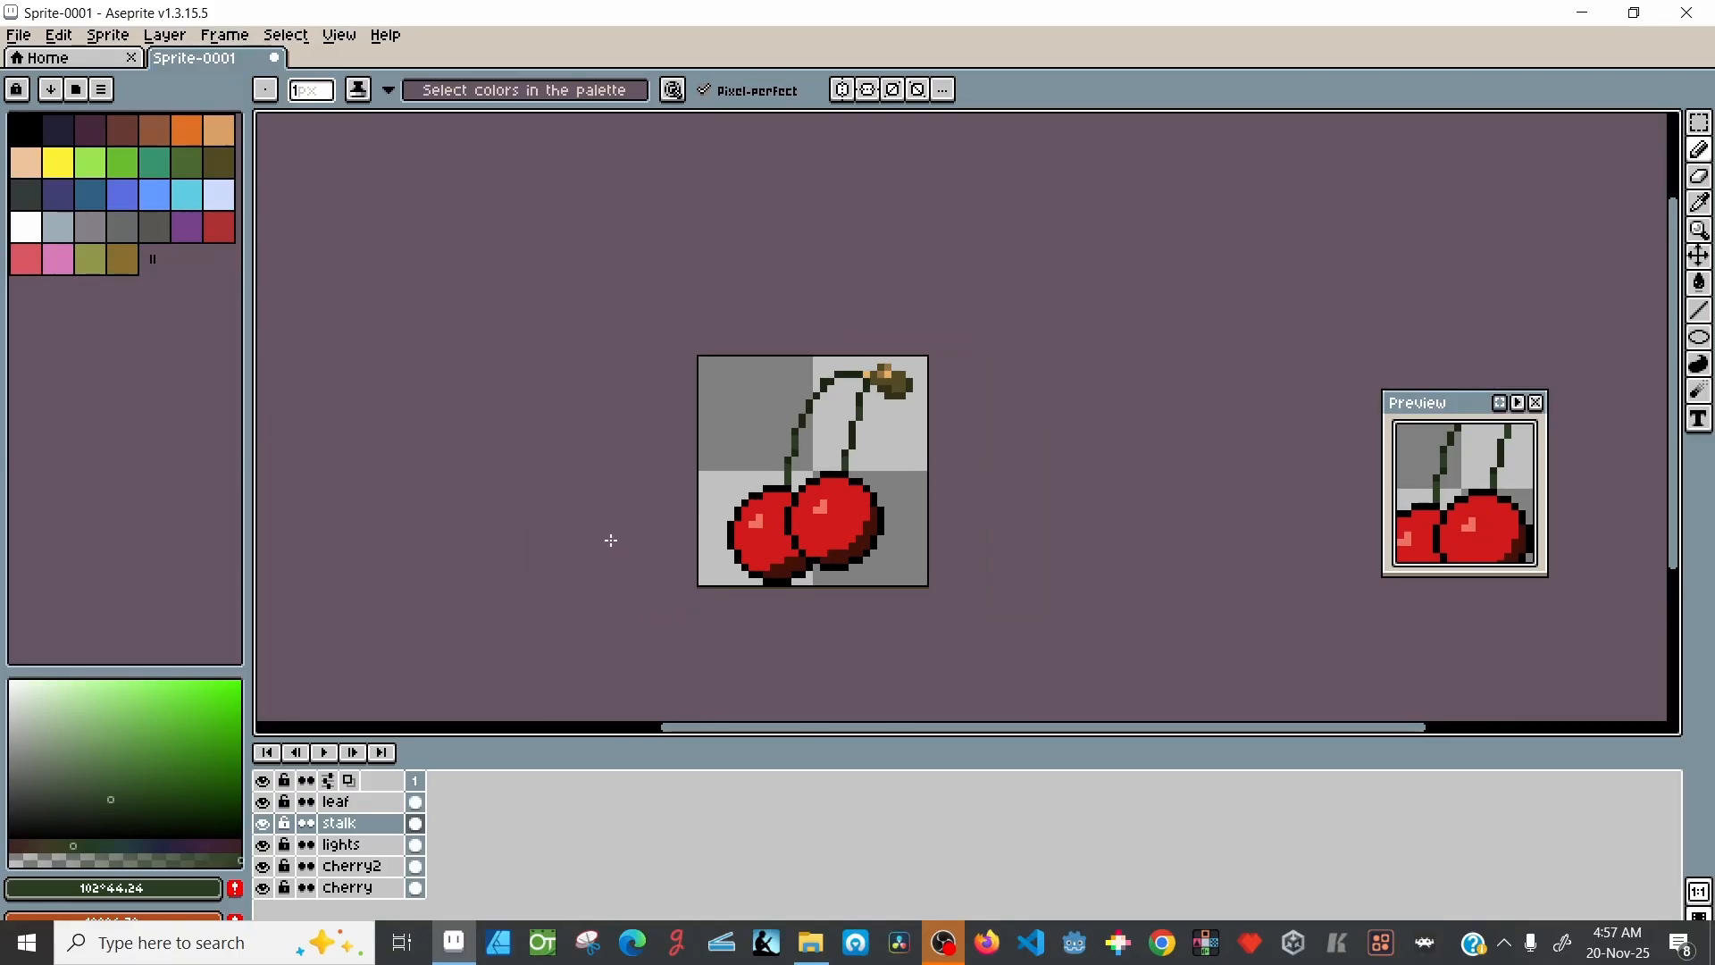
{"action": "left_click_drag", "start_coordinate": [561, 738], "coordinate": [574, 676]}
{"action": "left_click_drag", "start_coordinate": [611, 504], "coordinate": [679, 353]}
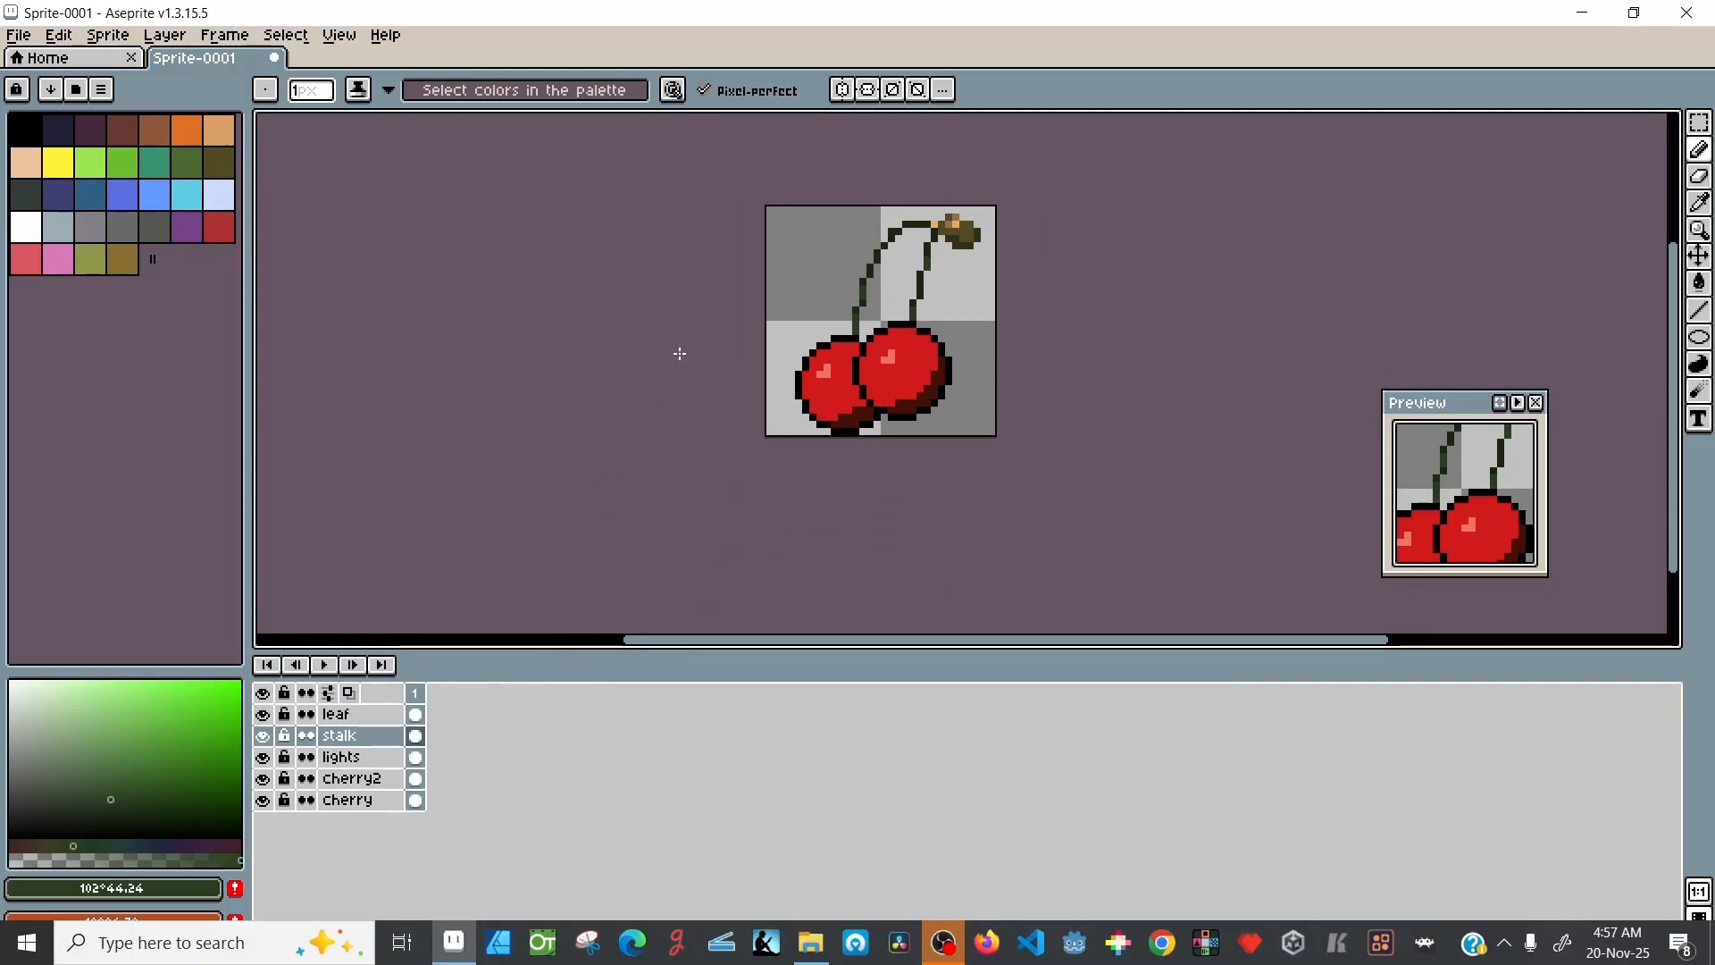
{"action": "left_click", "coordinate": [366, 804]}
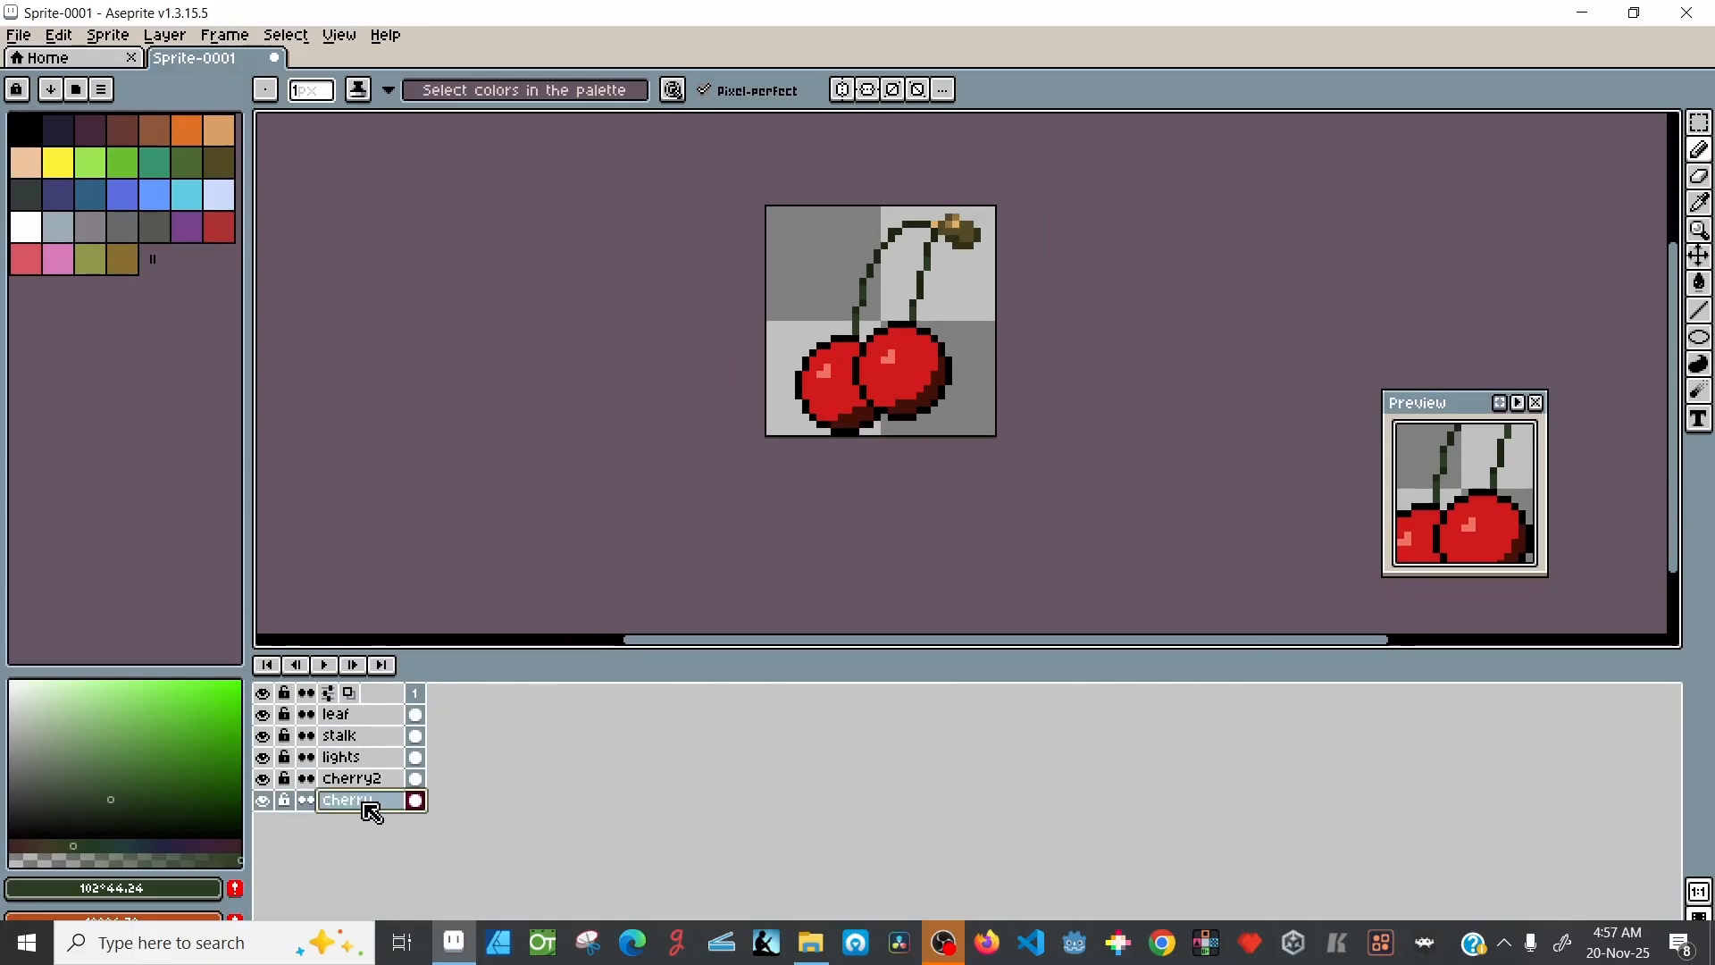
{"action": "key", "text": "shift+n"}
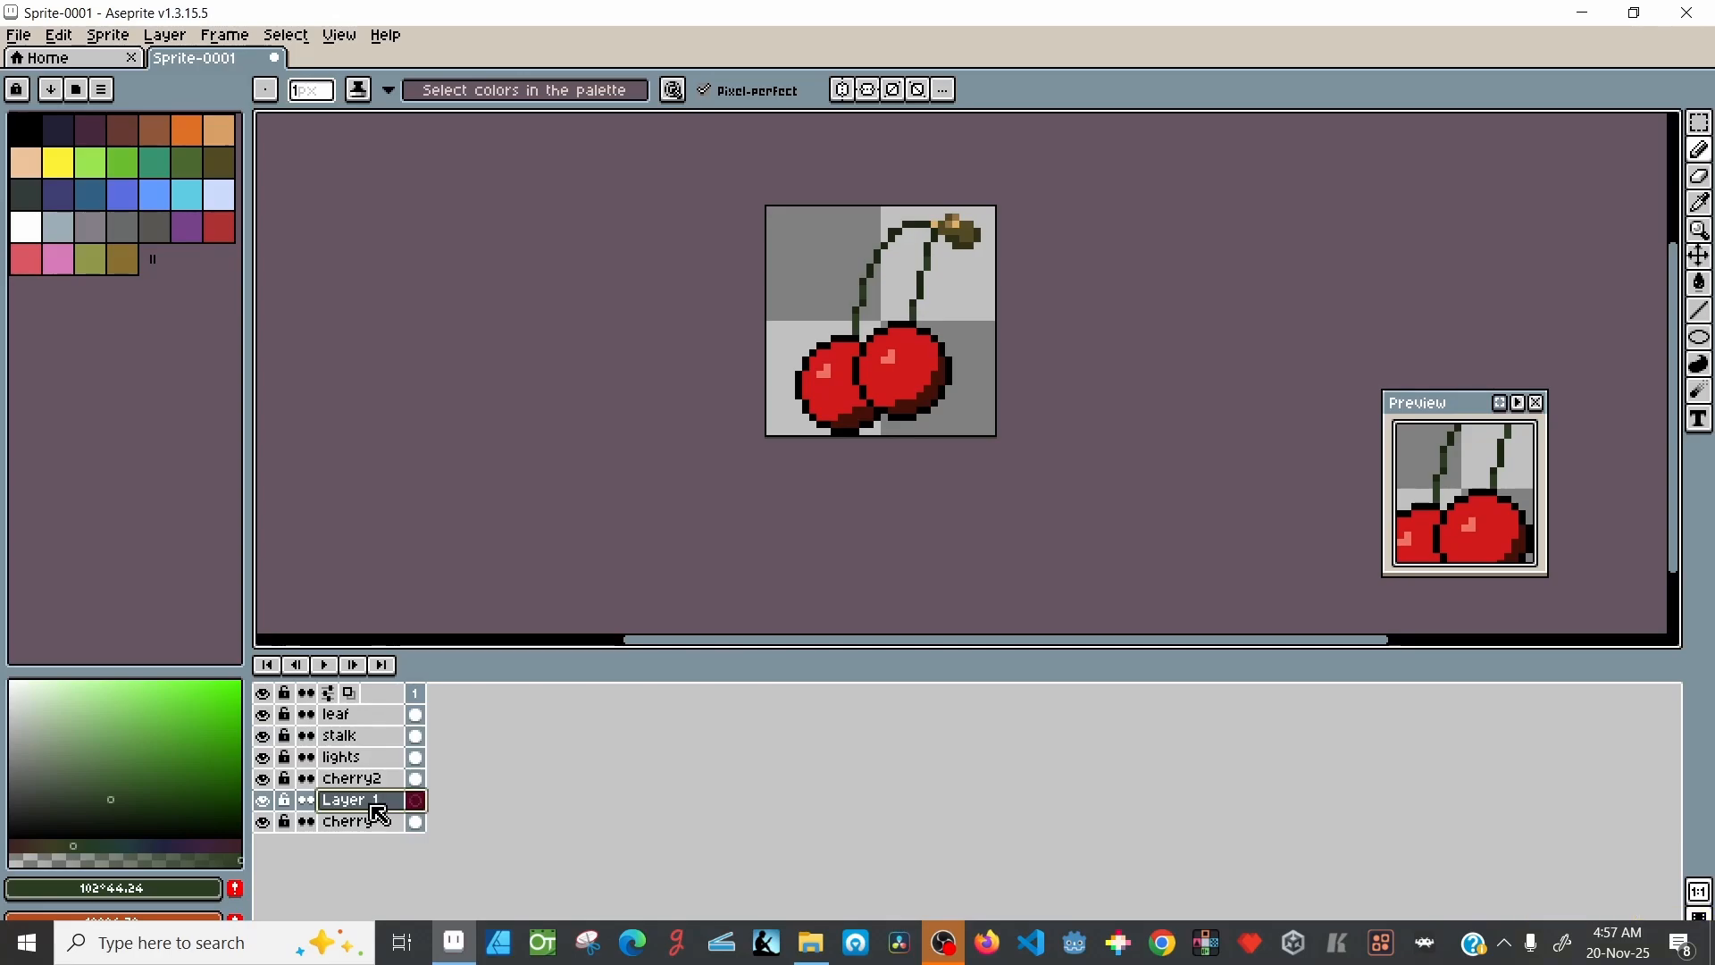
{"action": "double_click", "coordinate": [374, 804]}
{"action": "type", "text": "bg"}
{"action": "key", "text": "Return"}
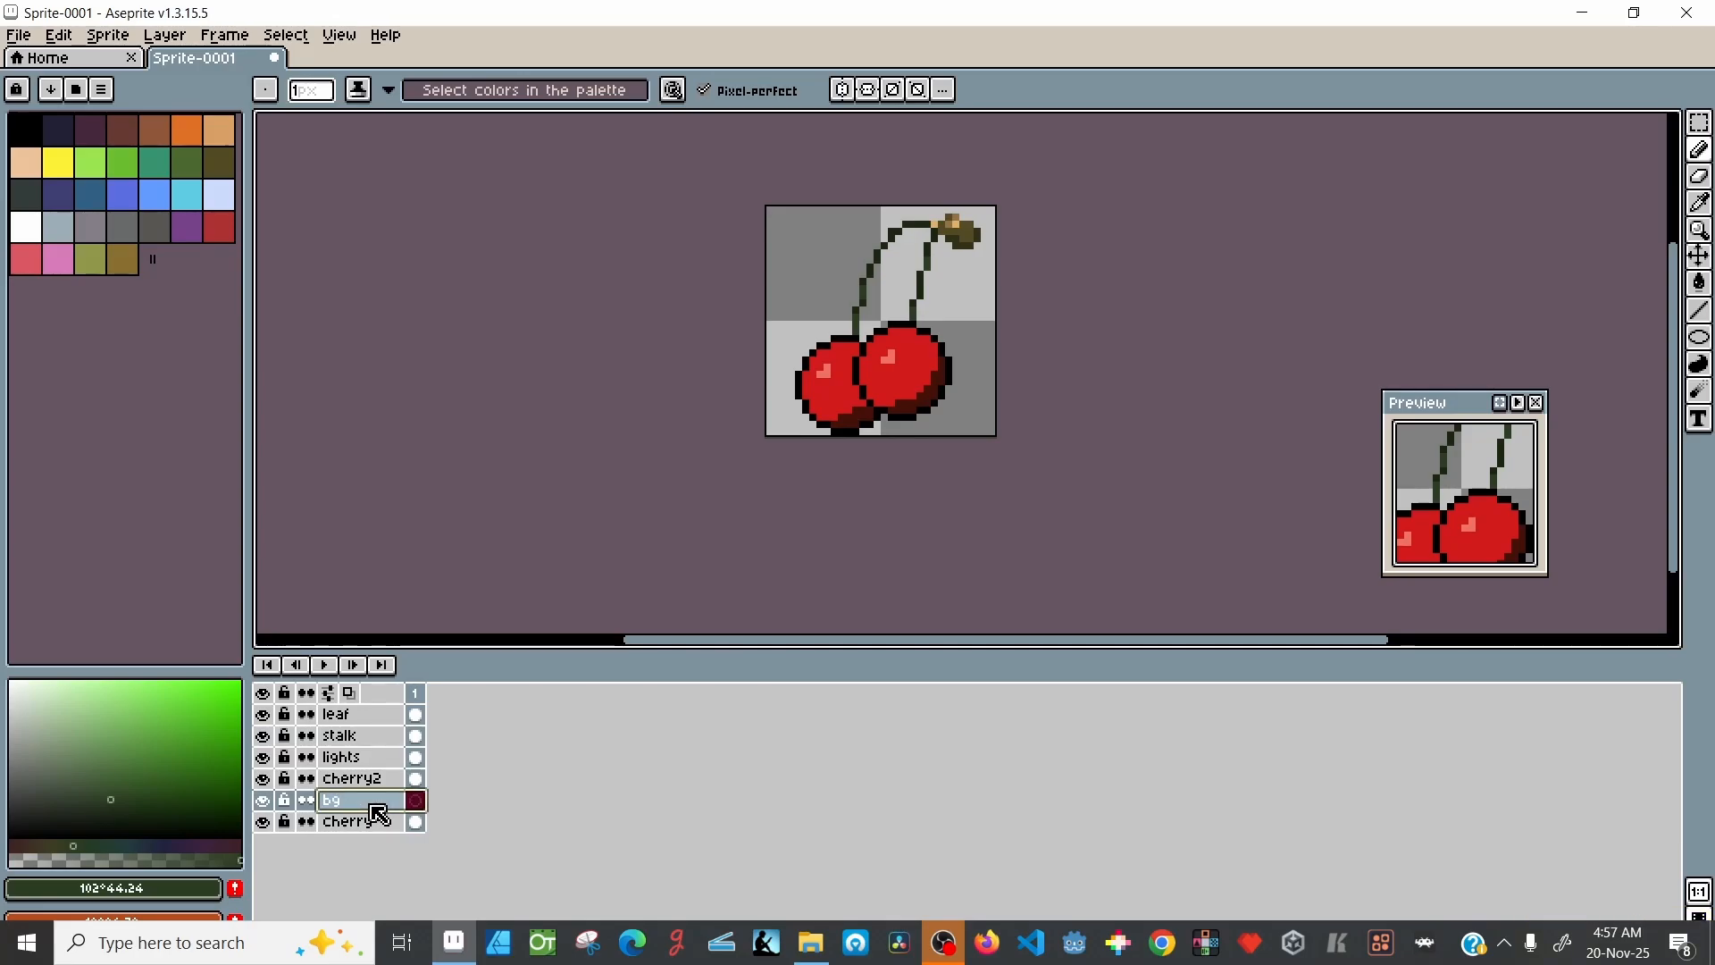
{"action": "left_click_drag", "start_coordinate": [379, 814], "coordinate": [397, 849]}
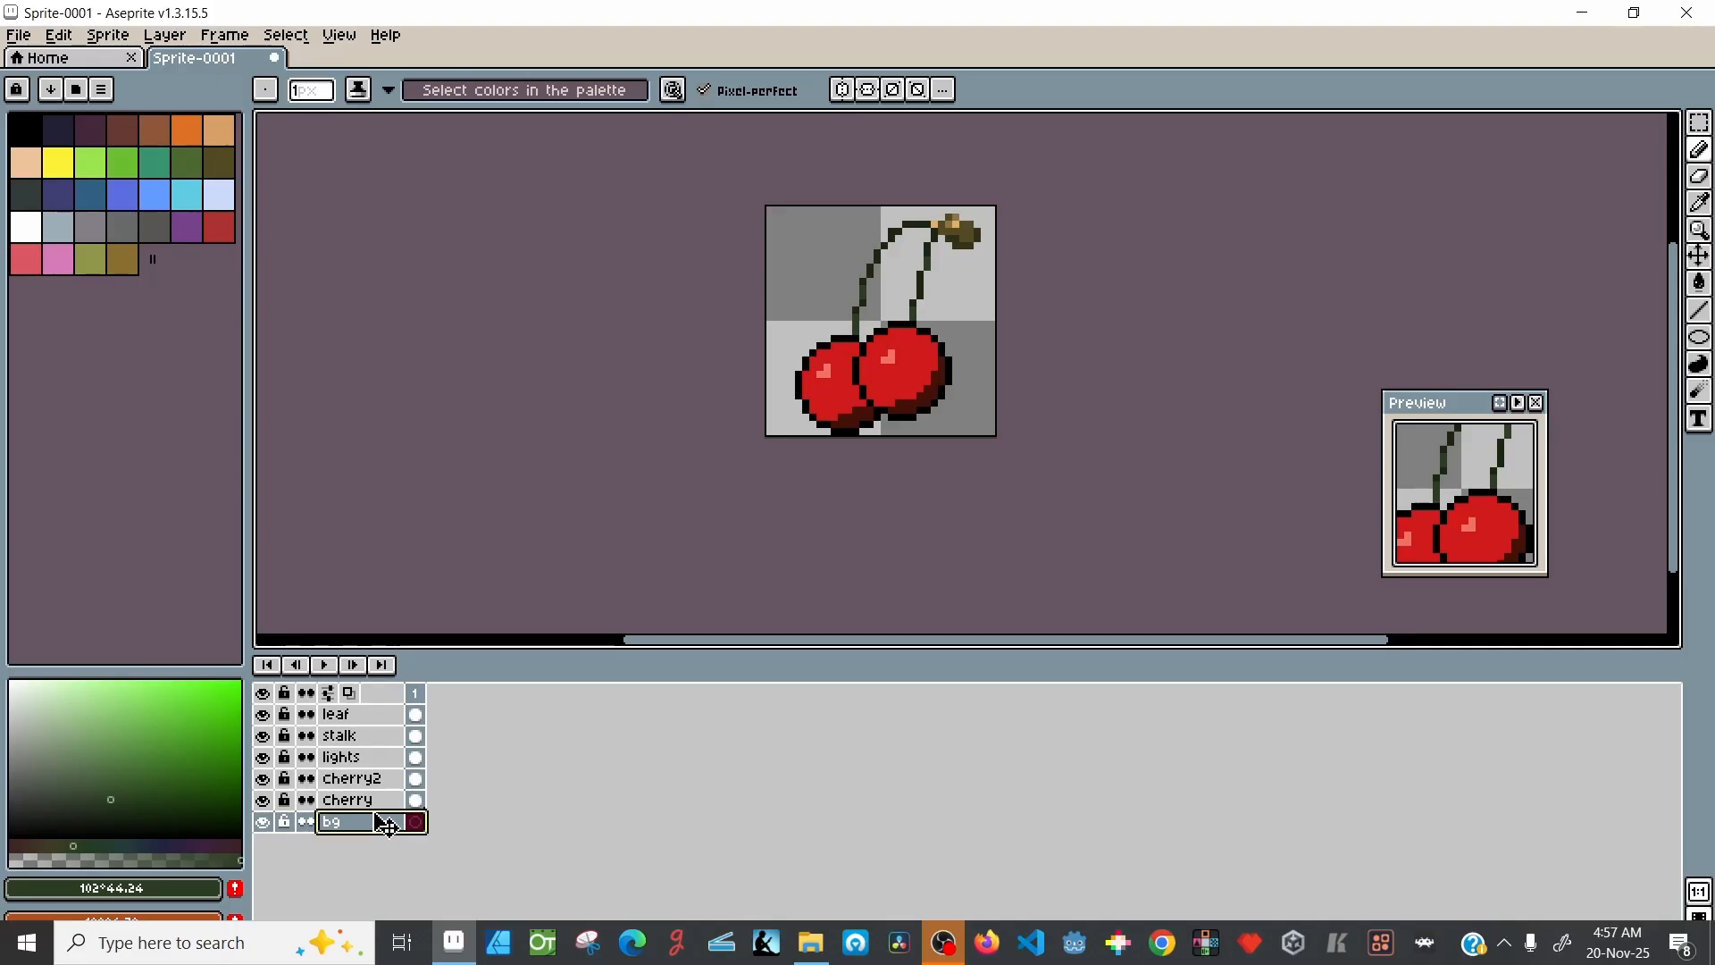
Step: Fill the bg layer with the palette's light blue, index 18, using the Paint Bucket
{"action": "left_click", "coordinate": [371, 808]}
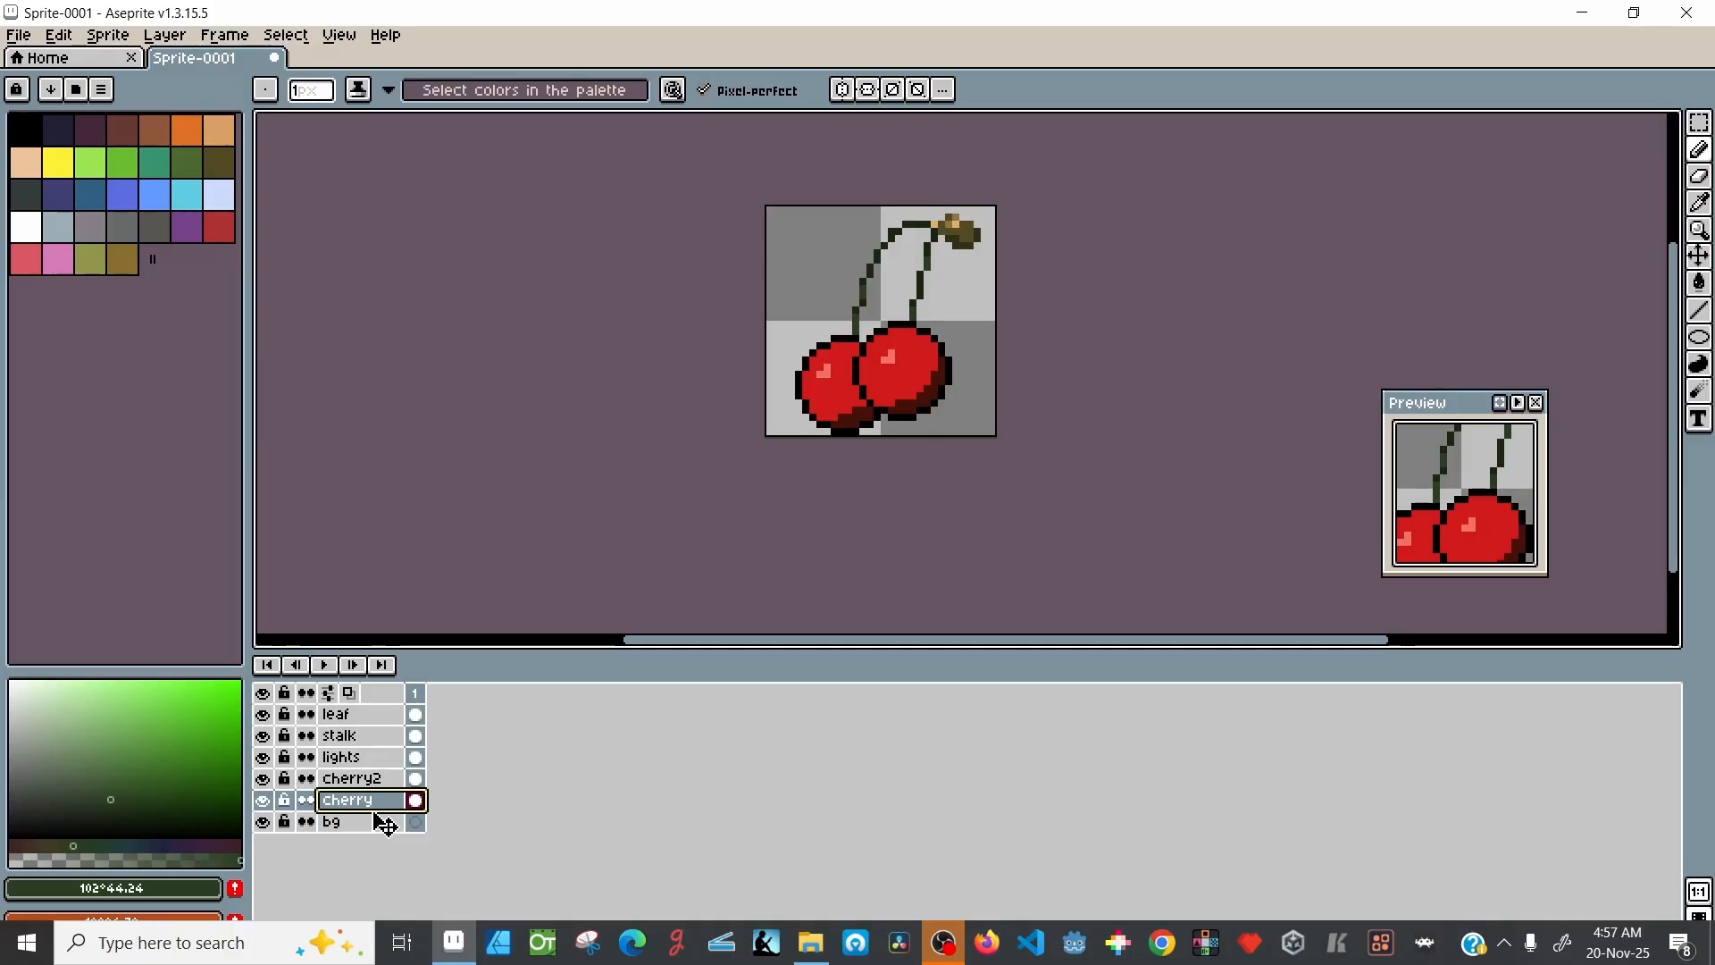
{"action": "left_click", "coordinate": [346, 822]}
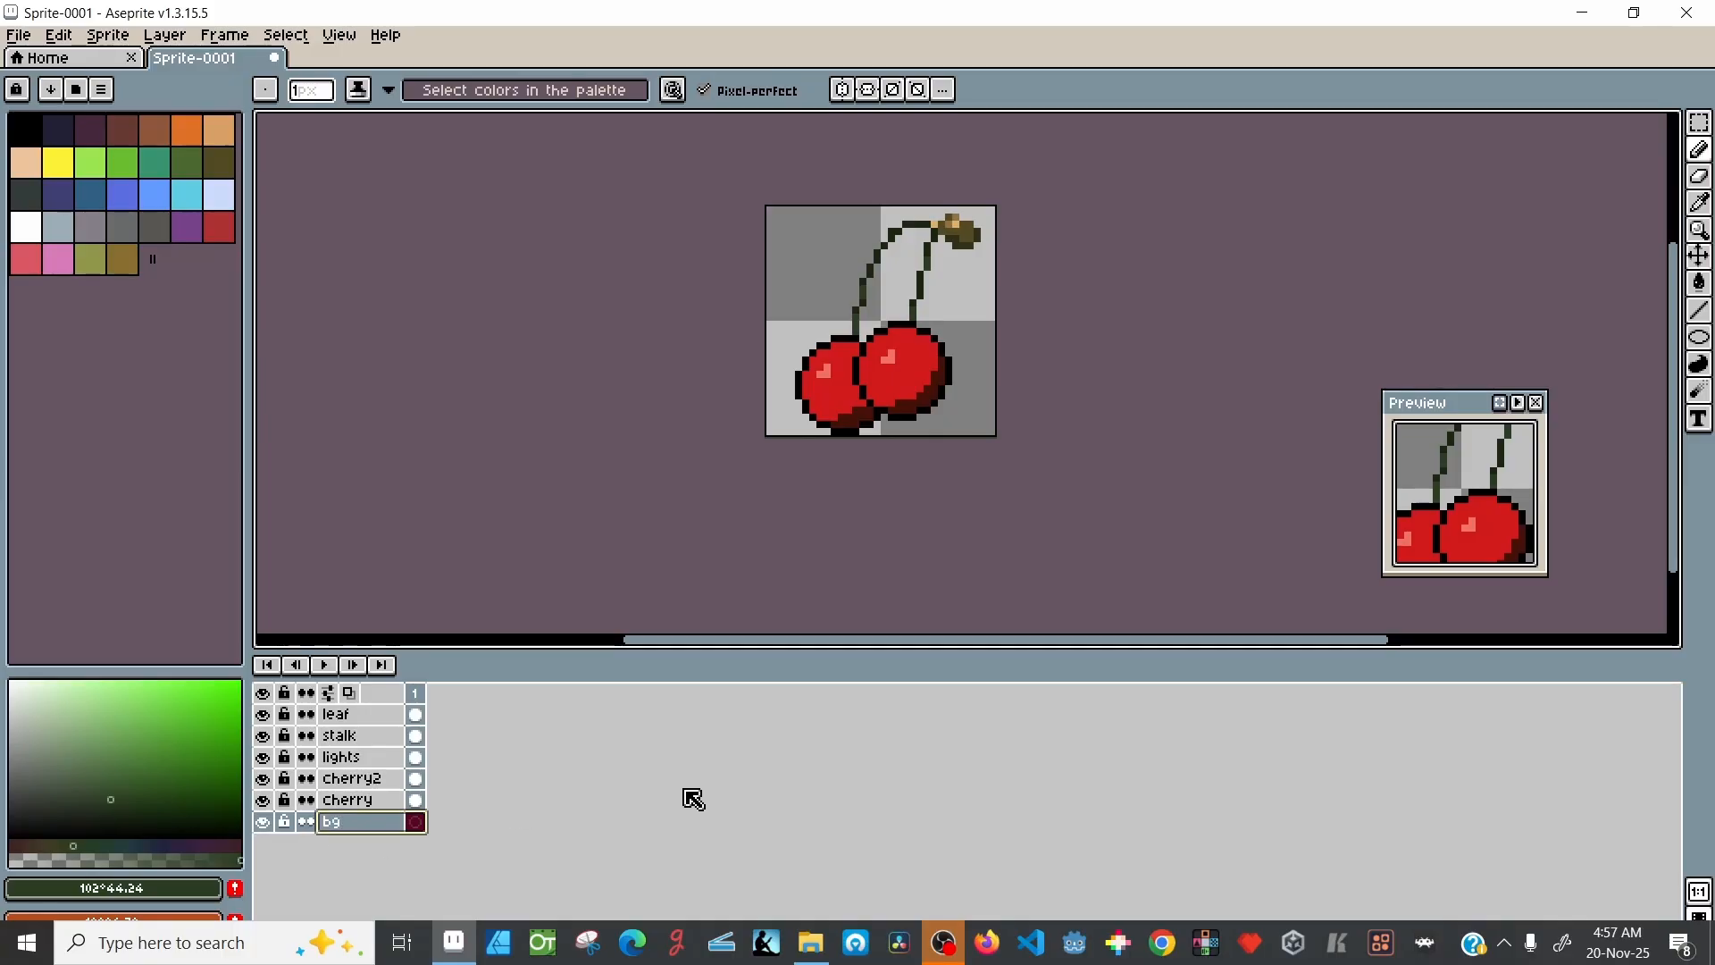
{"action": "left_click", "coordinate": [1702, 281]}
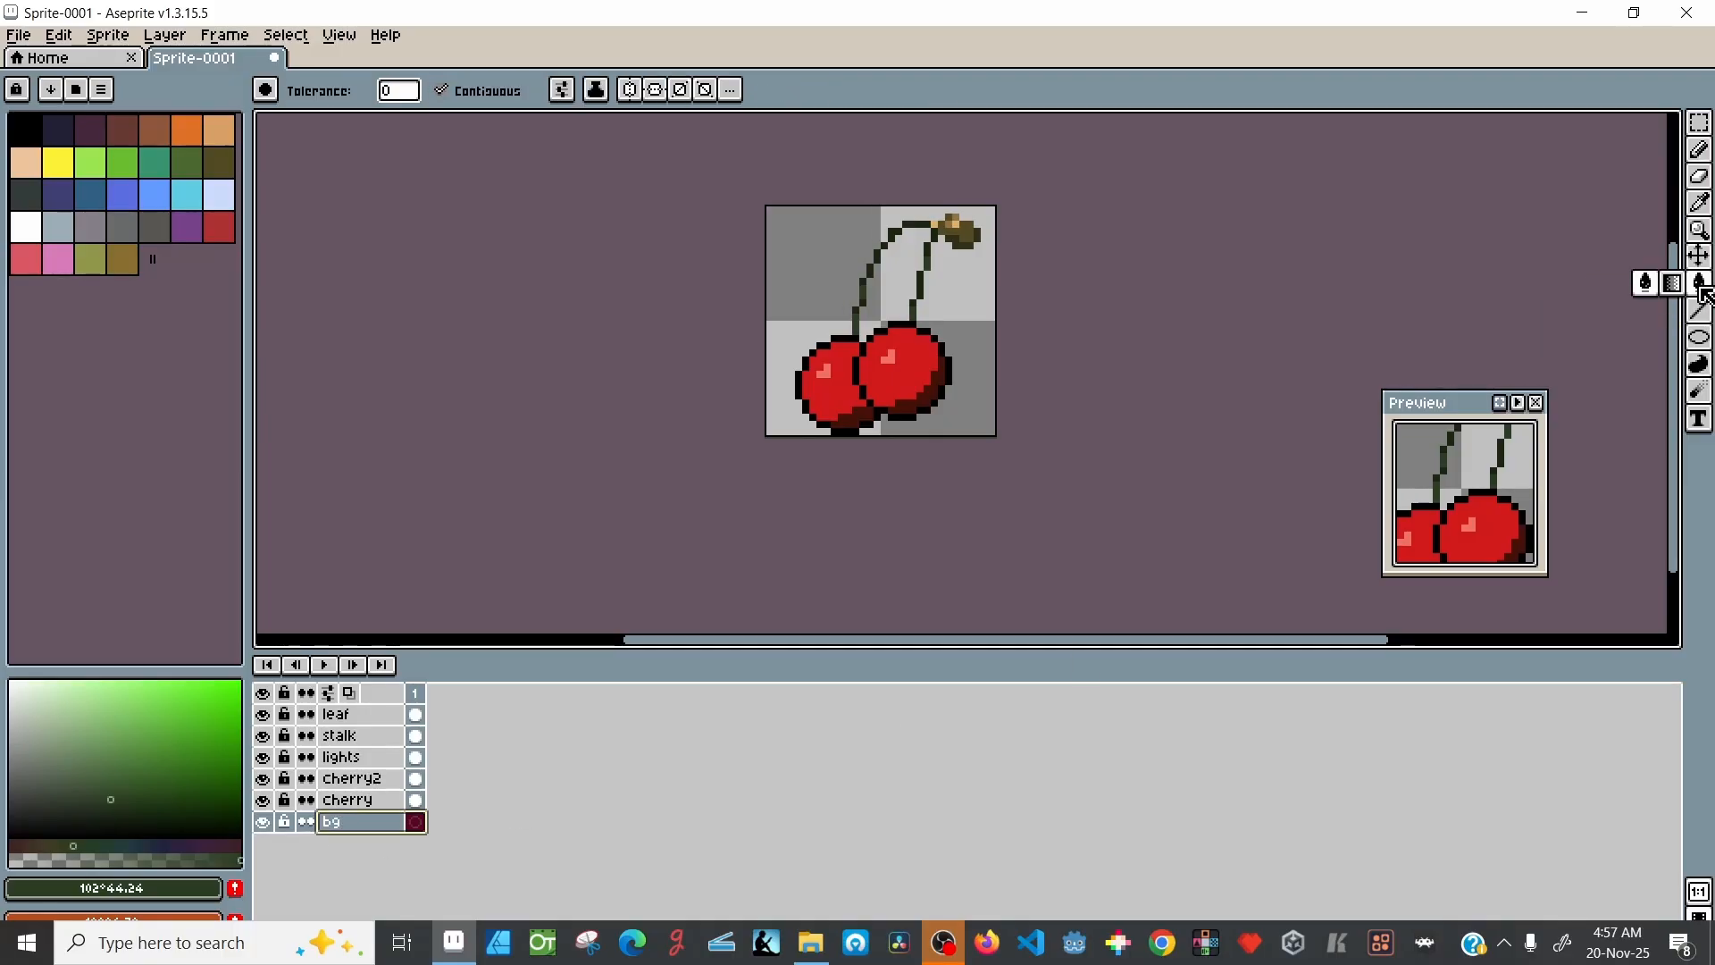
{"action": "left_click", "coordinate": [154, 194]}
{"action": "left_click", "coordinate": [774, 215]}
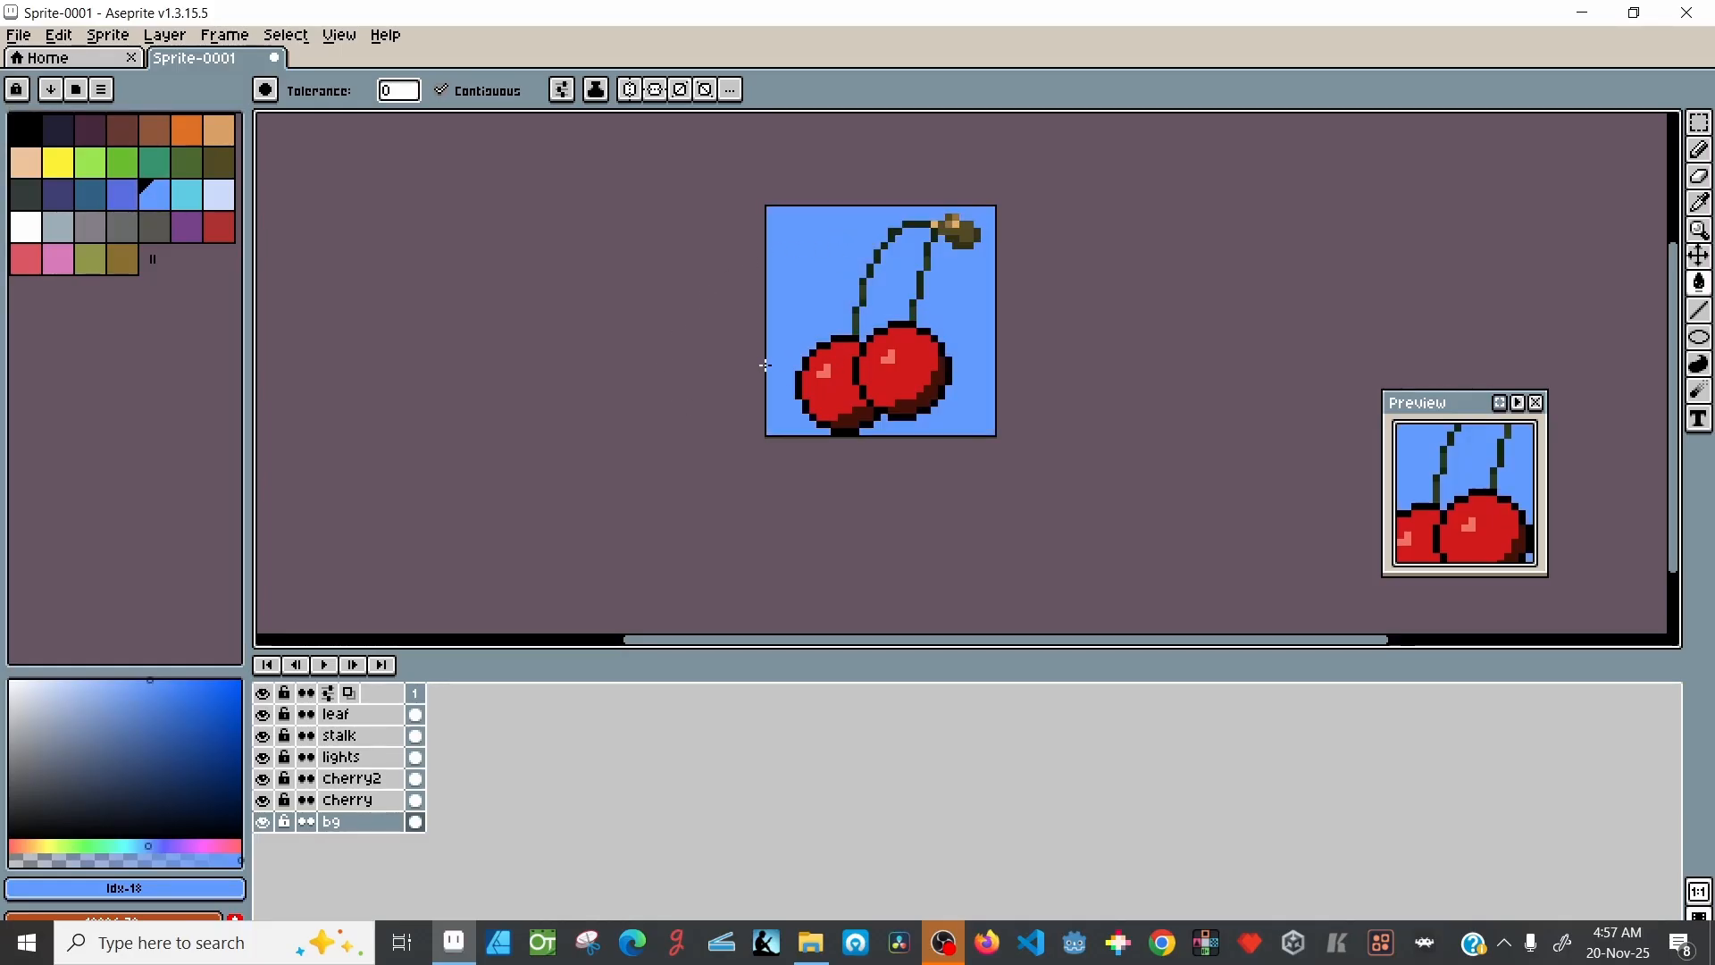
Step: Select the leaf and cherry layers together
{"action": "double_click", "coordinate": [347, 720]}
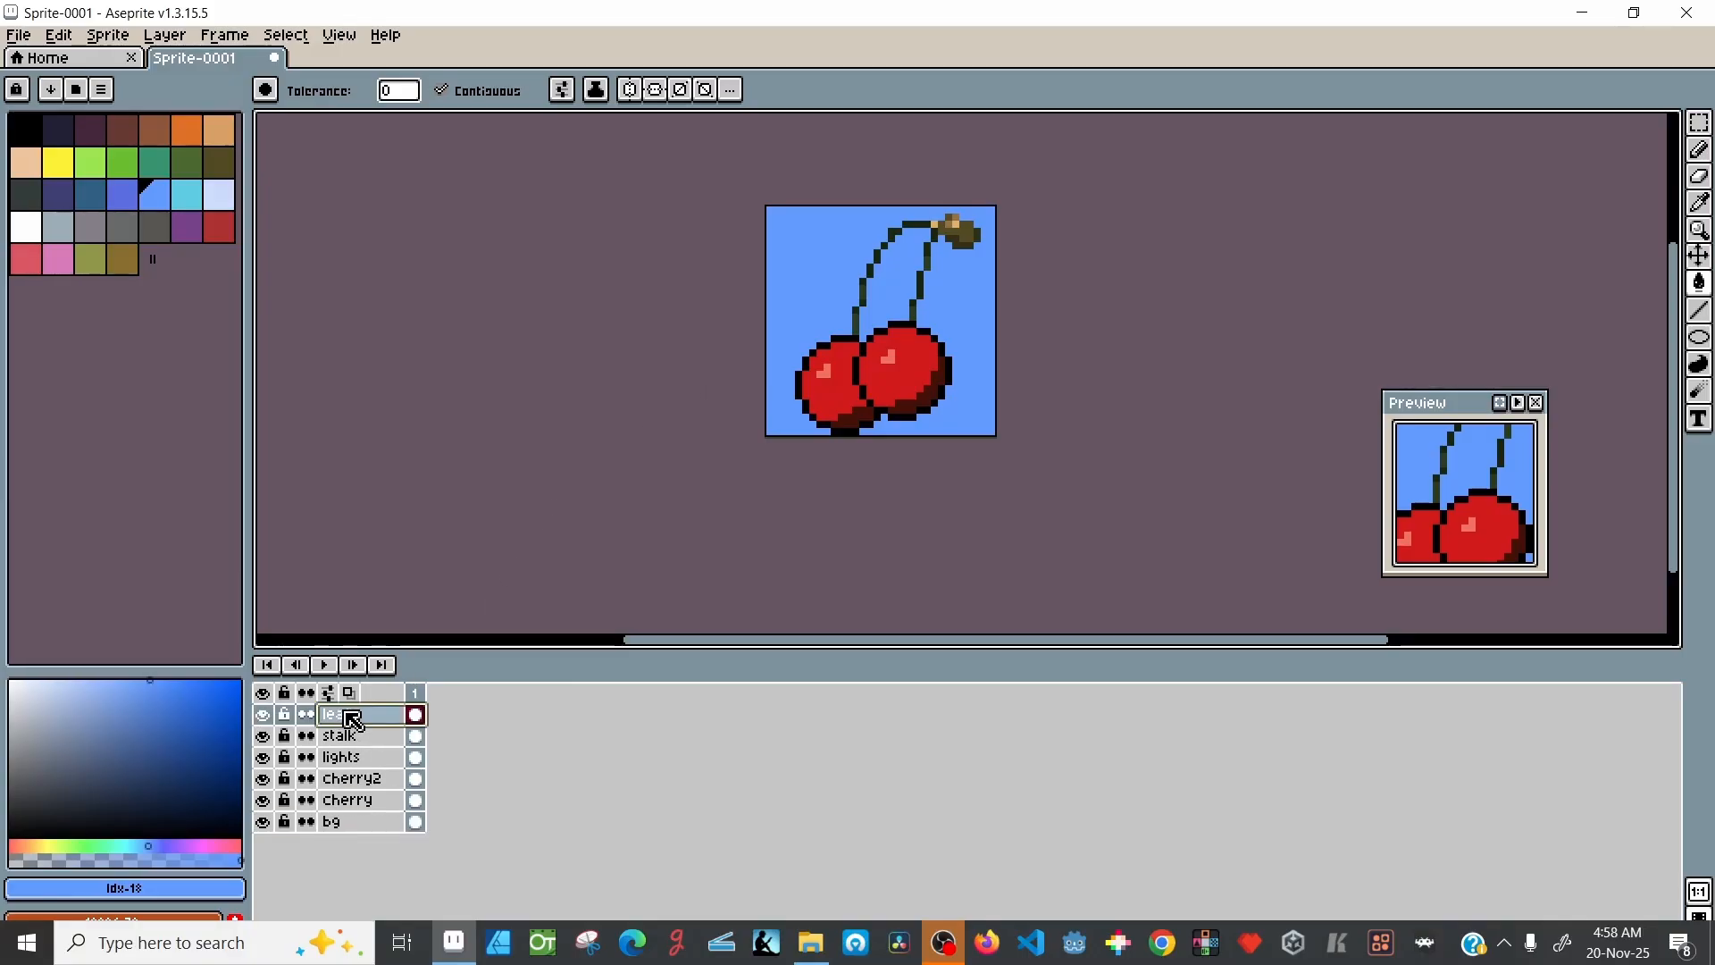
{"action": "left_click", "coordinate": [356, 803], "text": "shift"}
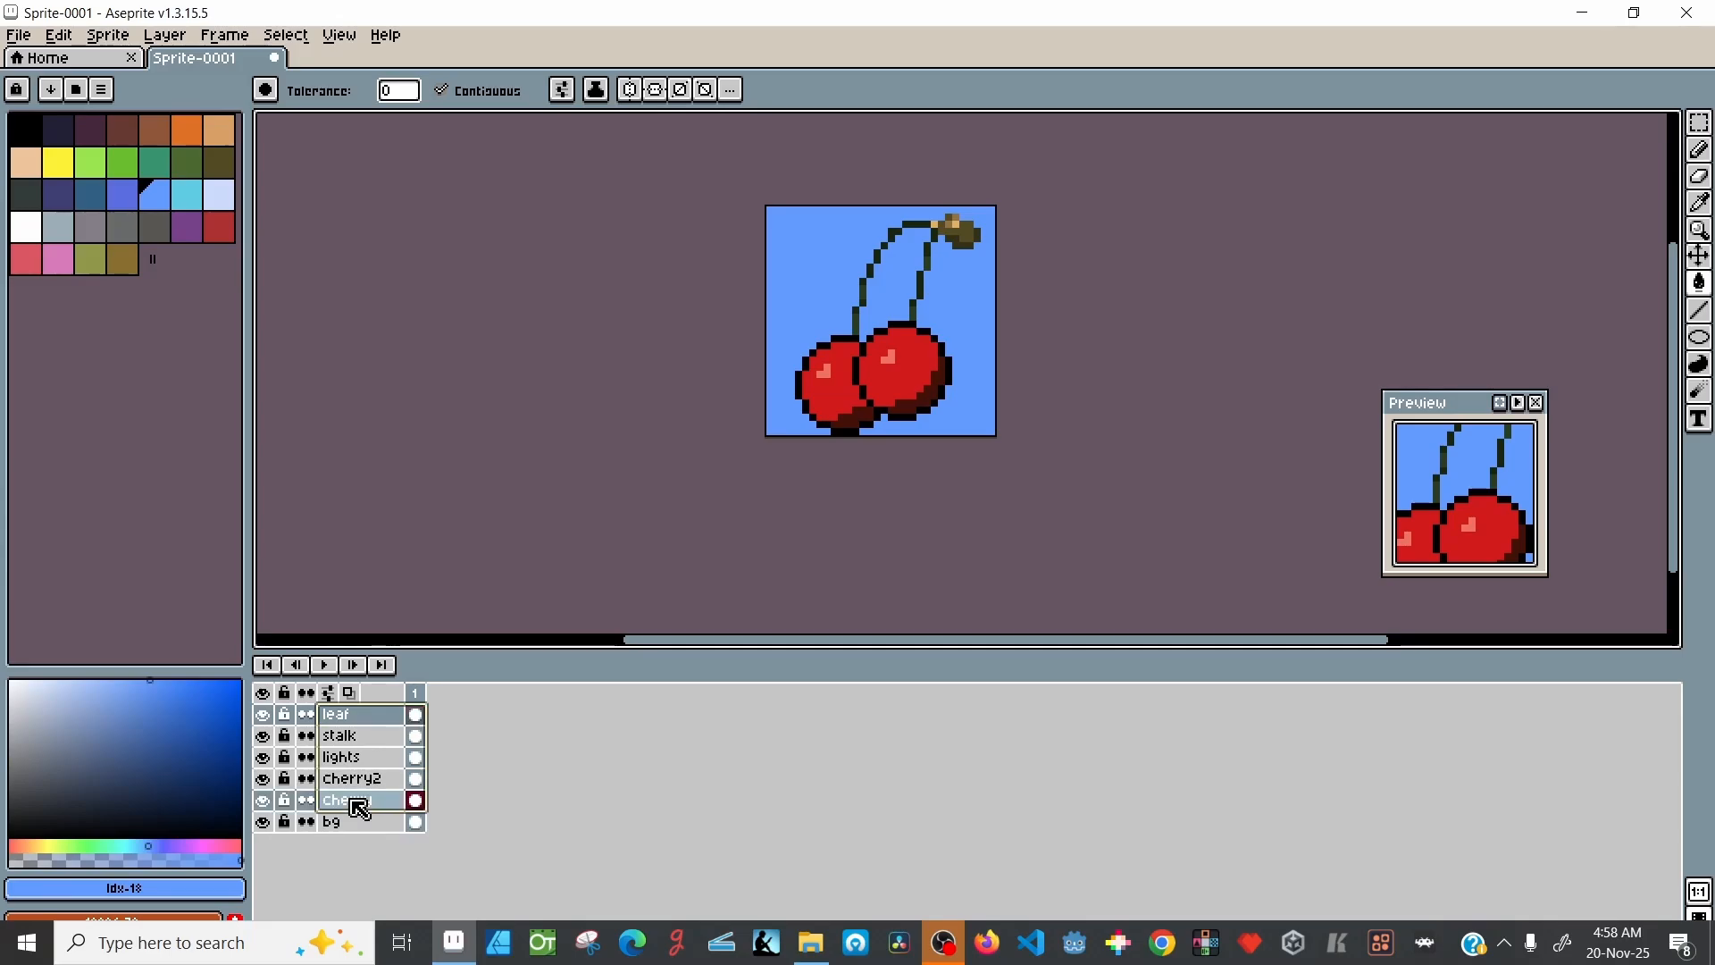
Step: Try to shift the selected leaf and cherry artwork slightly on the canvas with the Move tool
{"action": "left_click", "coordinate": [1698, 255]}
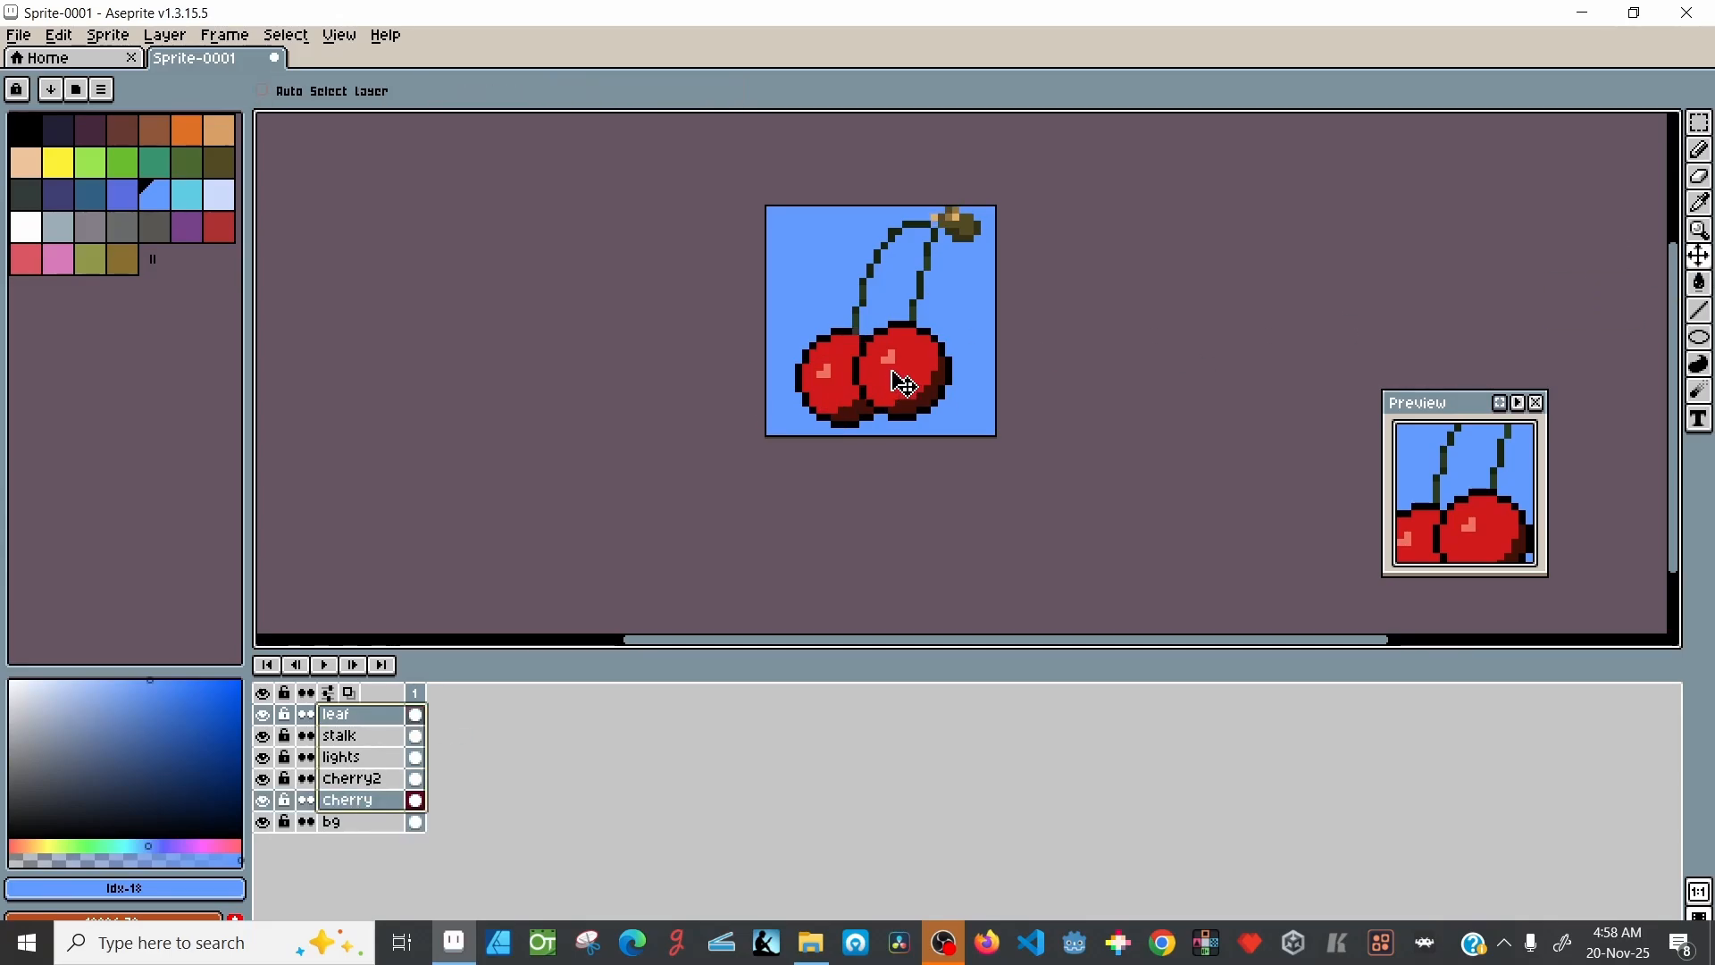
{"action": "left_click_drag", "start_coordinate": [892, 369], "coordinate": [893, 381]}
{"action": "key", "text": "ctrl+z"}
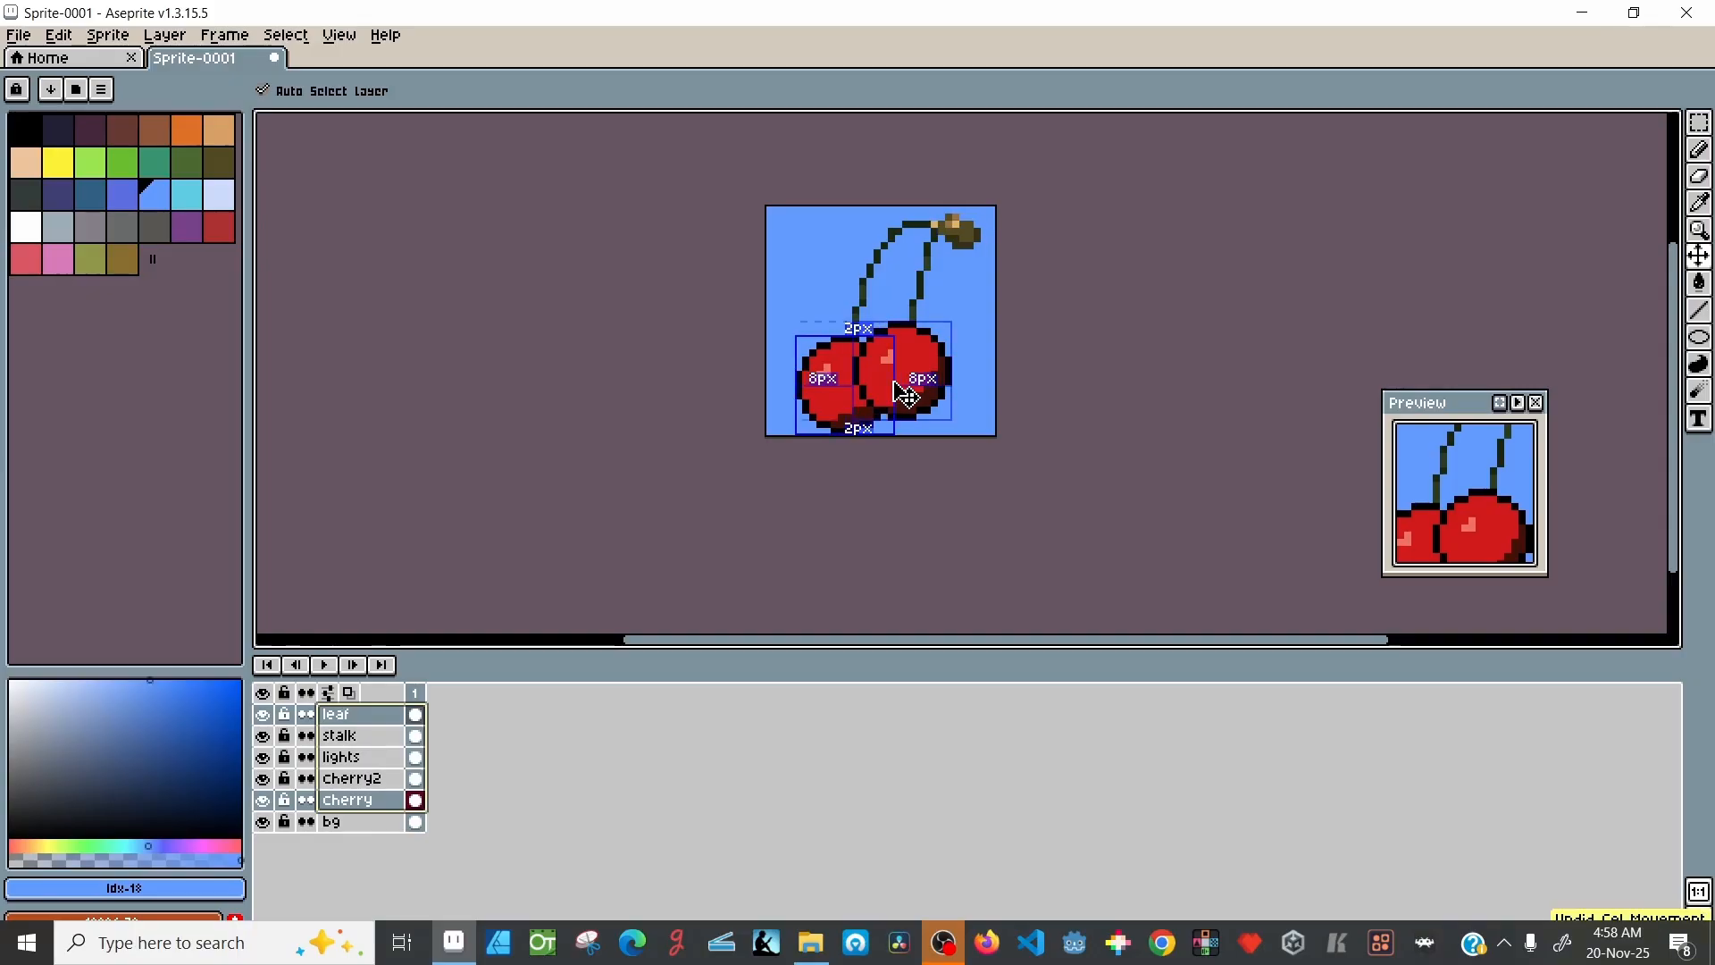
Step: Put the selected leaf and cherry layers into a new layer group
{"action": "right_click", "coordinate": [337, 723]}
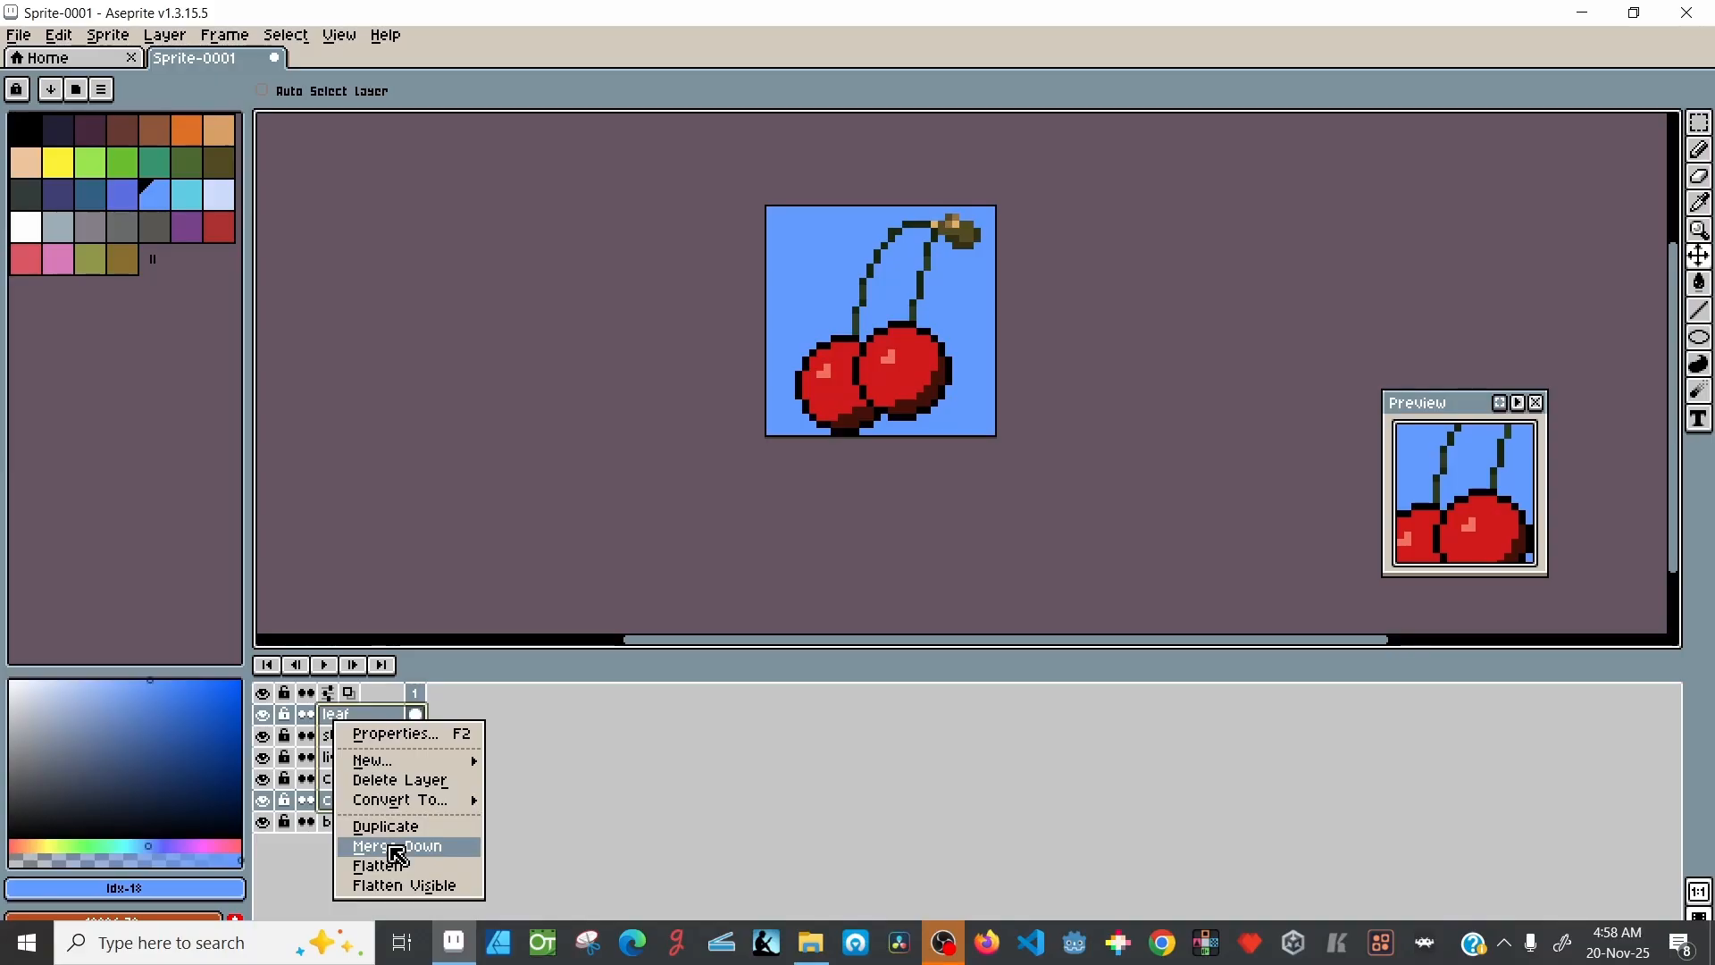
{"action": "mouse_move", "coordinate": [394, 813]}
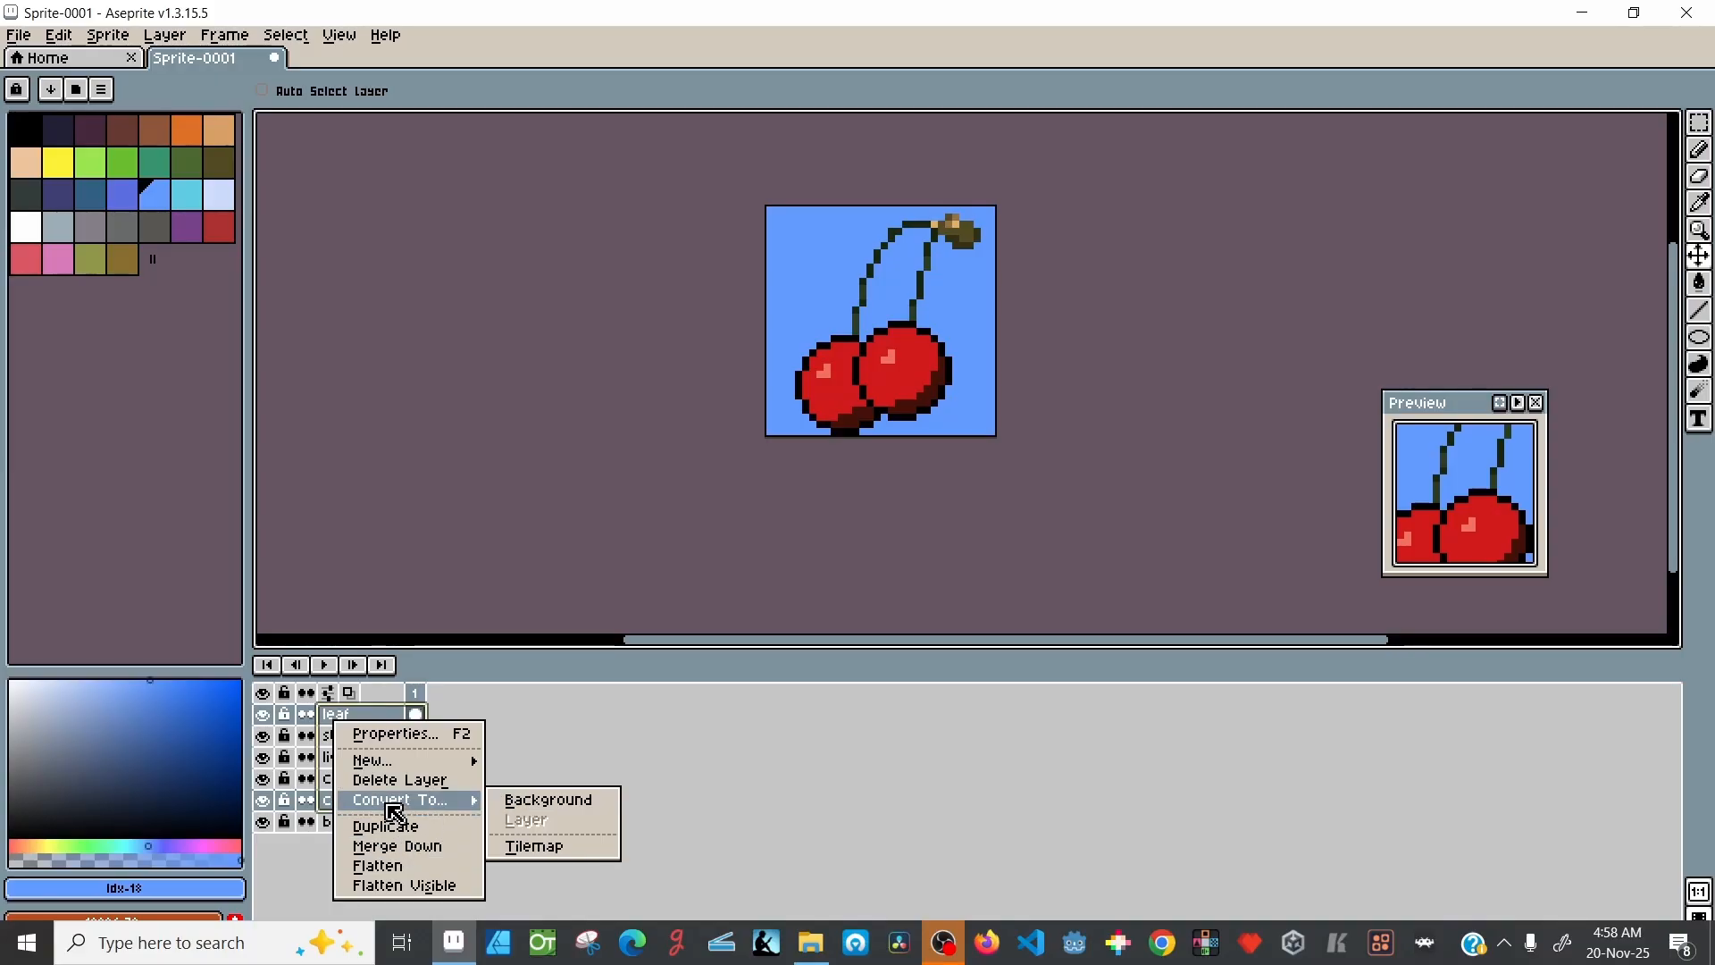
{"action": "mouse_move", "coordinate": [384, 762]}
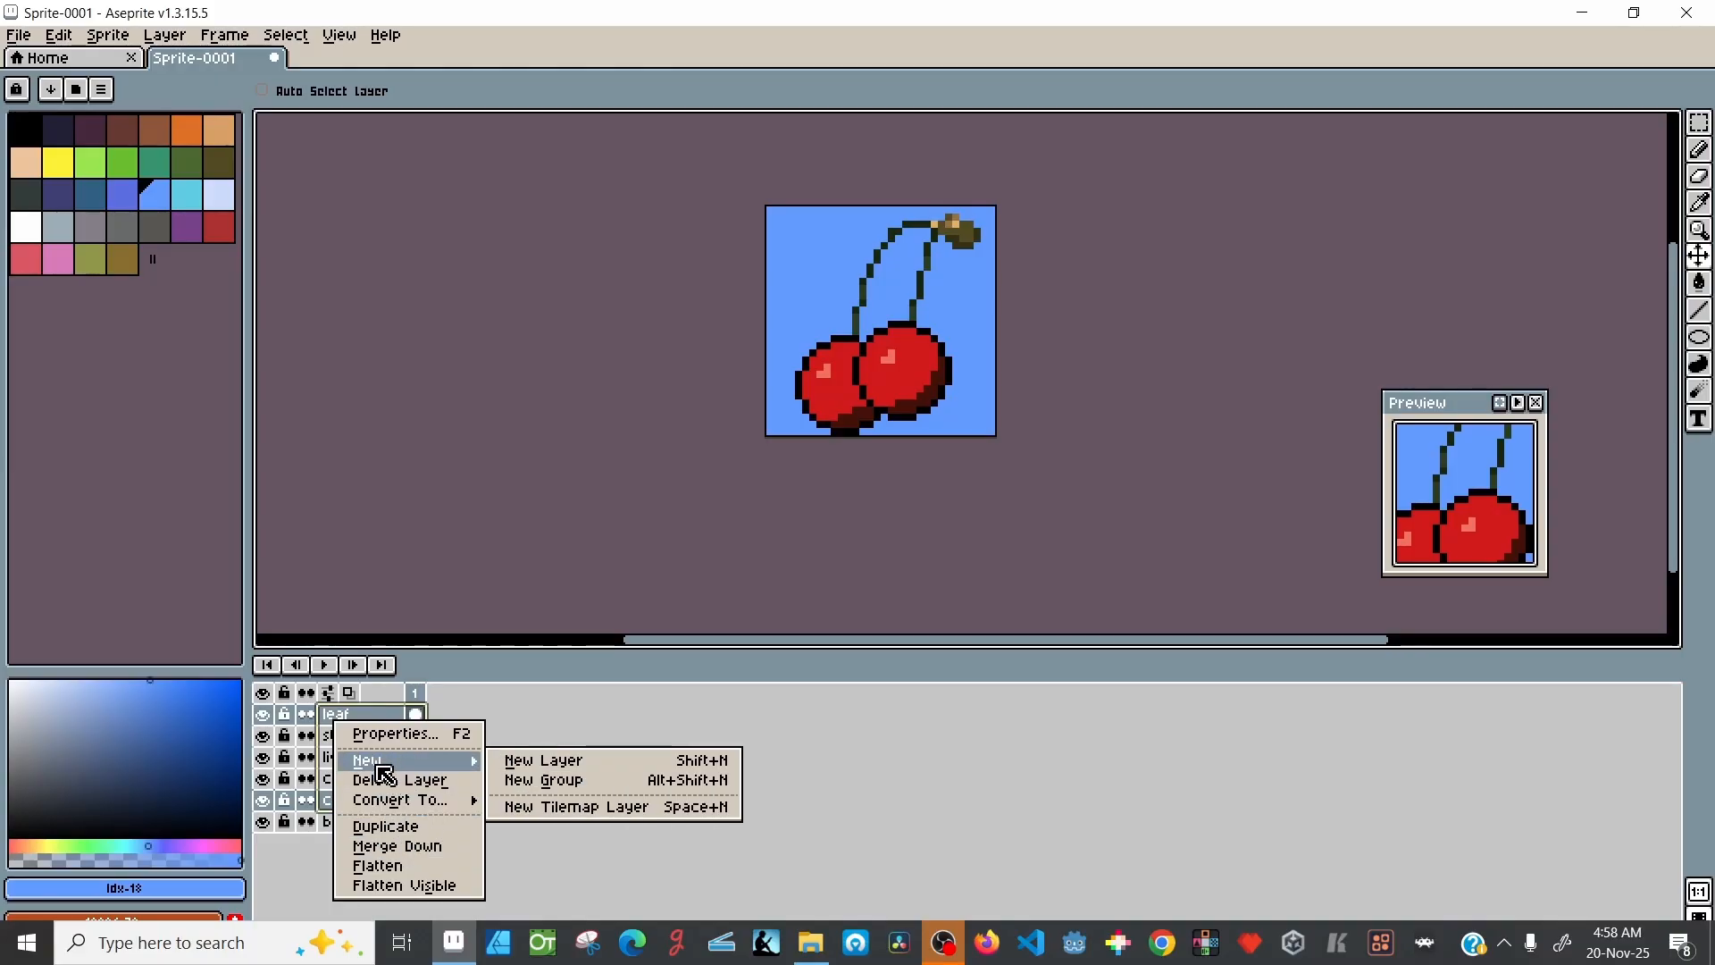
{"action": "left_click", "coordinate": [542, 789]}
{"action": "left_click", "coordinate": [313, 780]}
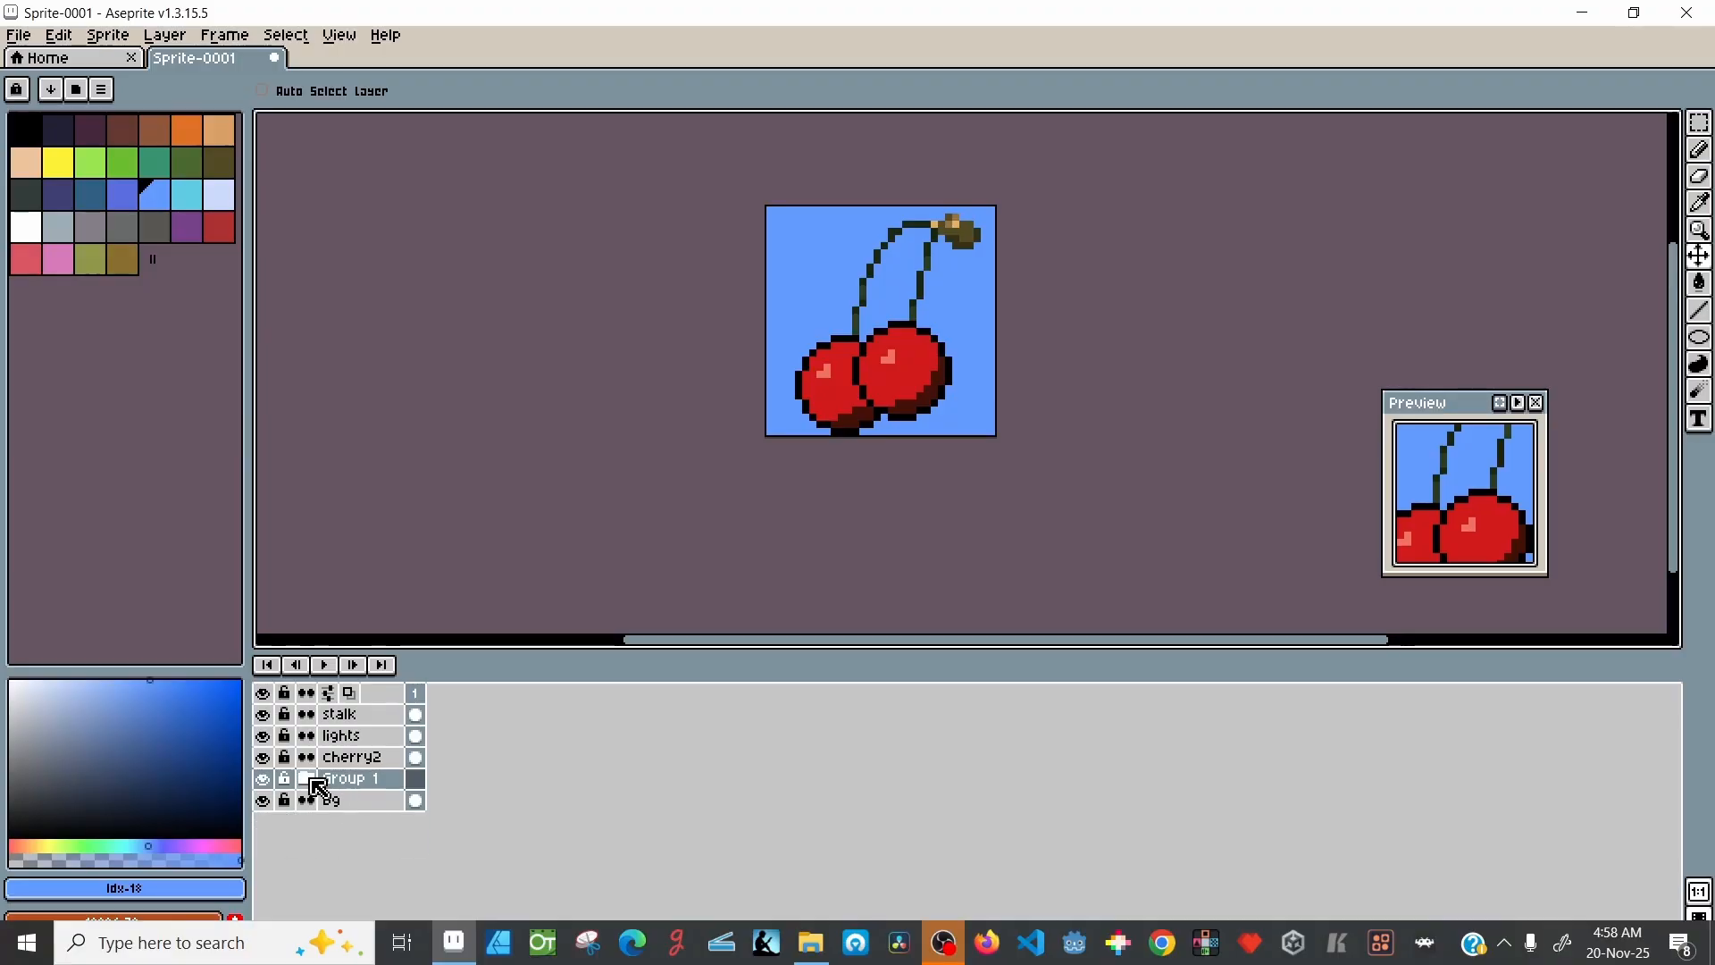
{"action": "left_click", "coordinate": [314, 784]}
{"action": "left_click", "coordinate": [309, 782]}
Step: Try to move the cherry2 layer into the collapsed layer group
{"action": "mouse_move", "coordinate": [337, 758]}
{"action": "left_mouse_down"}
{"action": "mouse_move", "coordinate": [352, 779]}
{"action": "mouse_move", "coordinate": [340, 751]}
{"action": "left_mouse_up"}
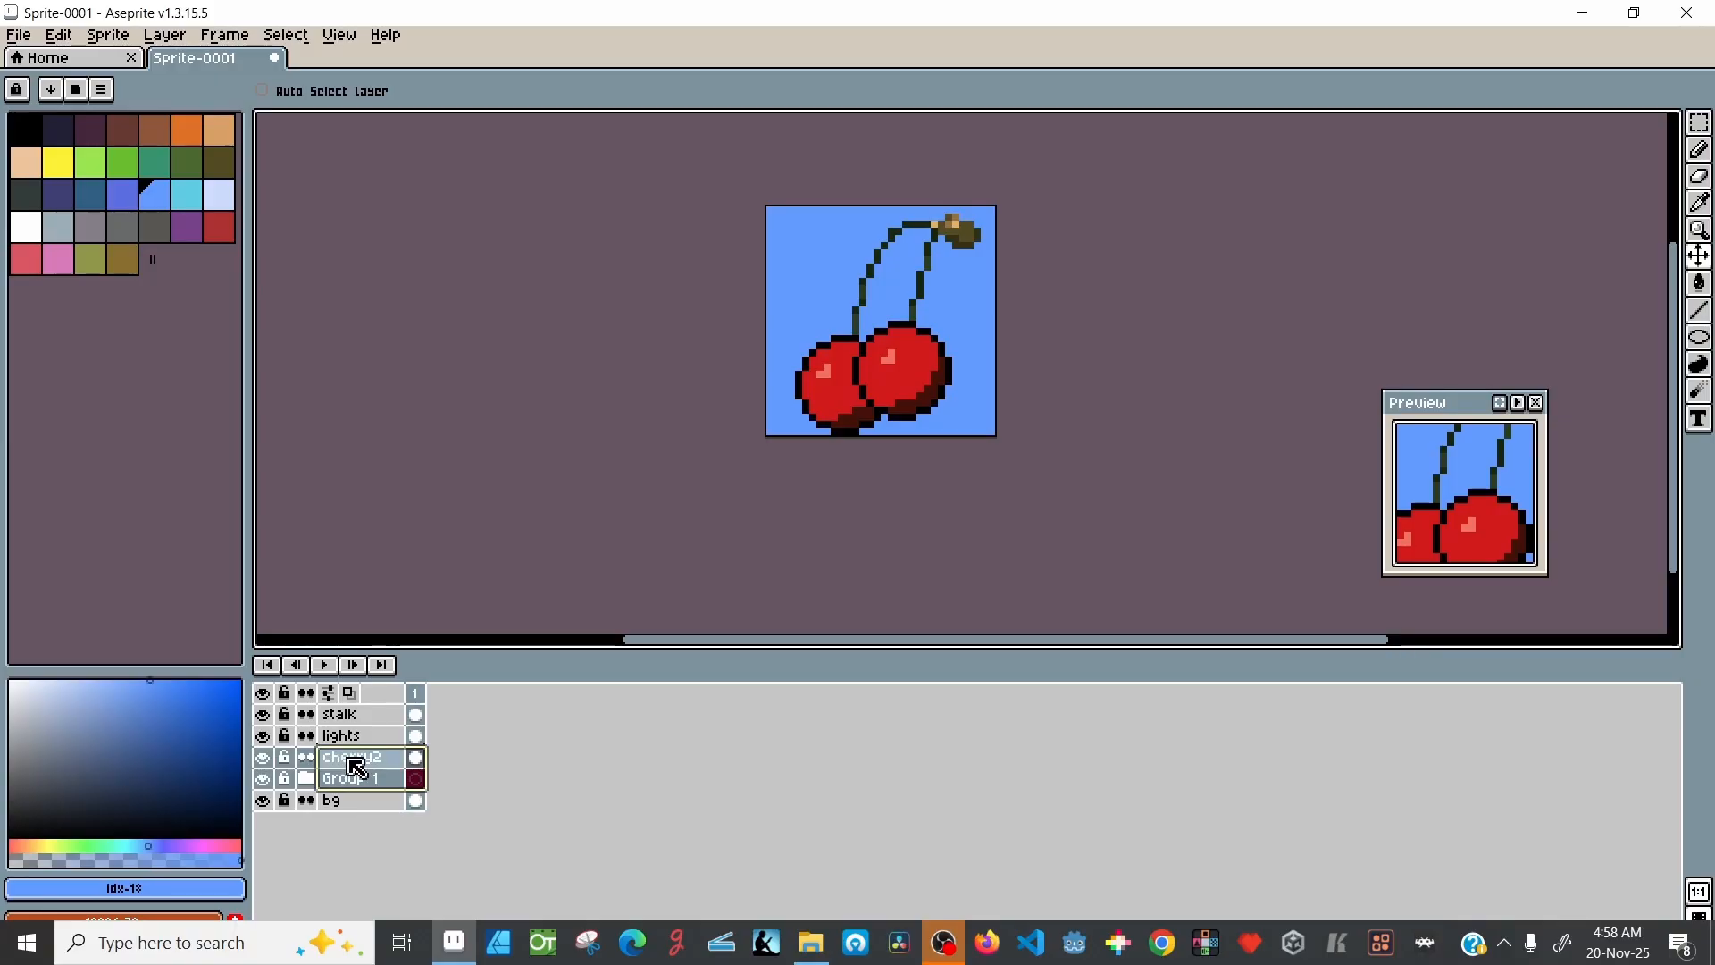
{"action": "left_click", "coordinate": [304, 781]}
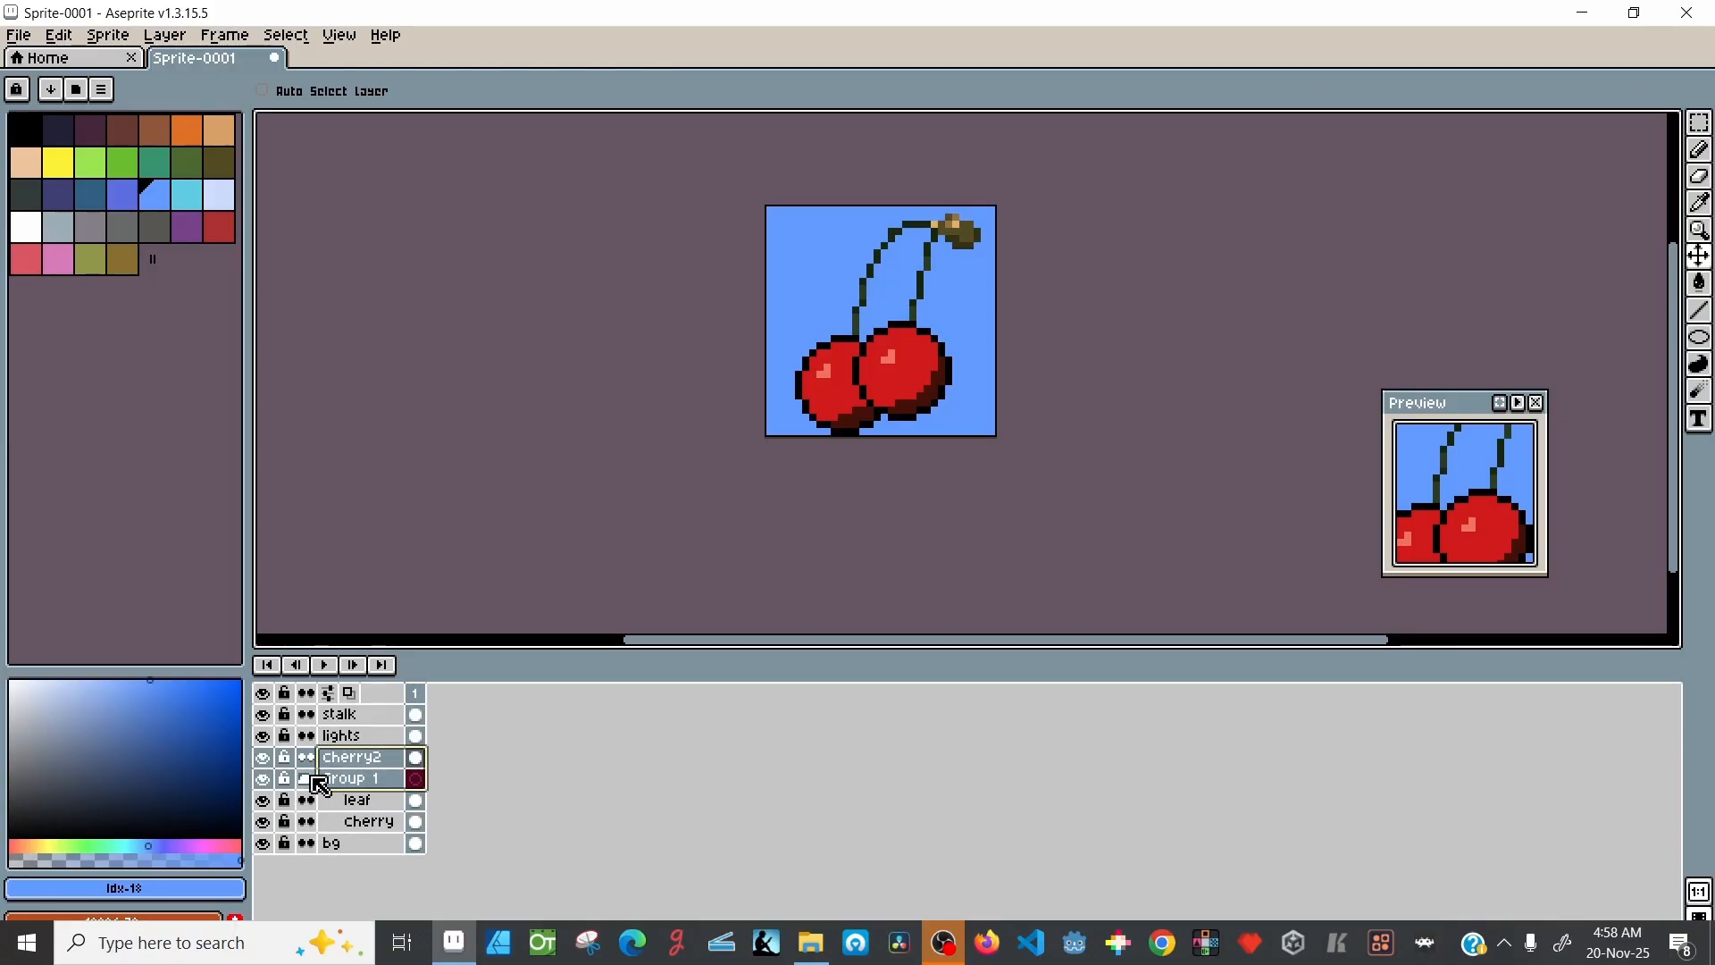
{"action": "left_click", "coordinate": [309, 778]}
{"action": "left_click", "coordinate": [339, 739]}
{"action": "left_click", "coordinate": [347, 761]}
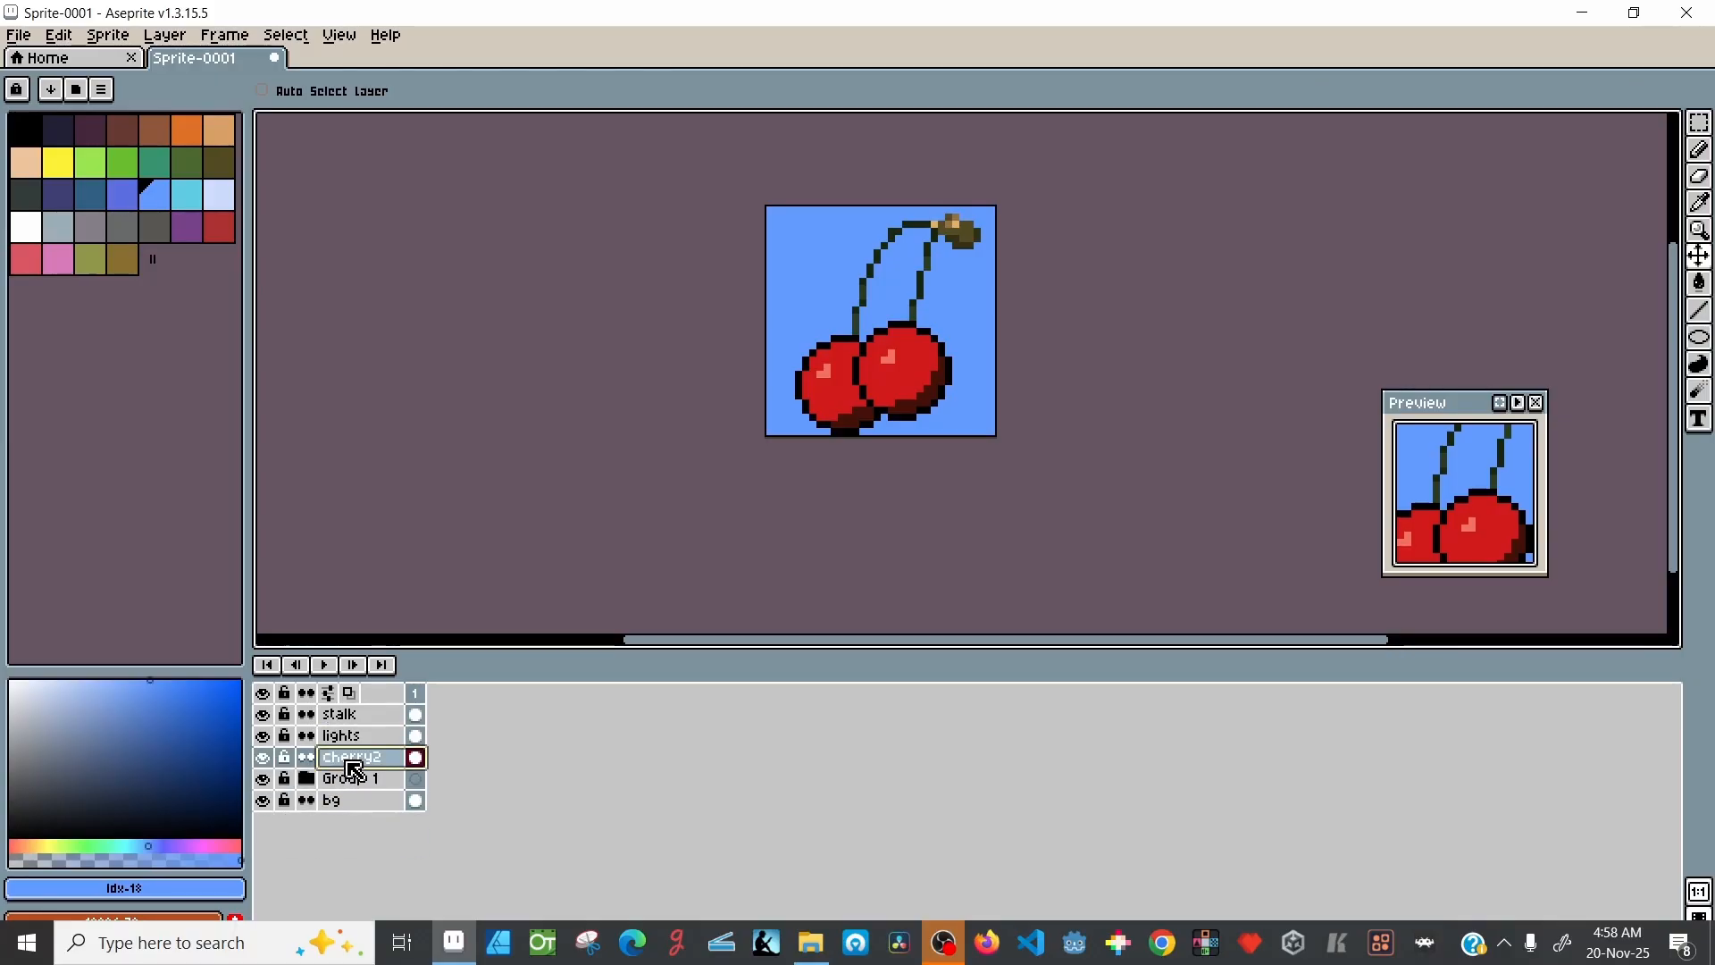
{"action": "mouse_move", "coordinate": [355, 768]}
{"action": "left_mouse_down"}
{"action": "mouse_move", "coordinate": [367, 782]}
{"action": "mouse_move", "coordinate": [337, 786]}
{"action": "left_mouse_up"}
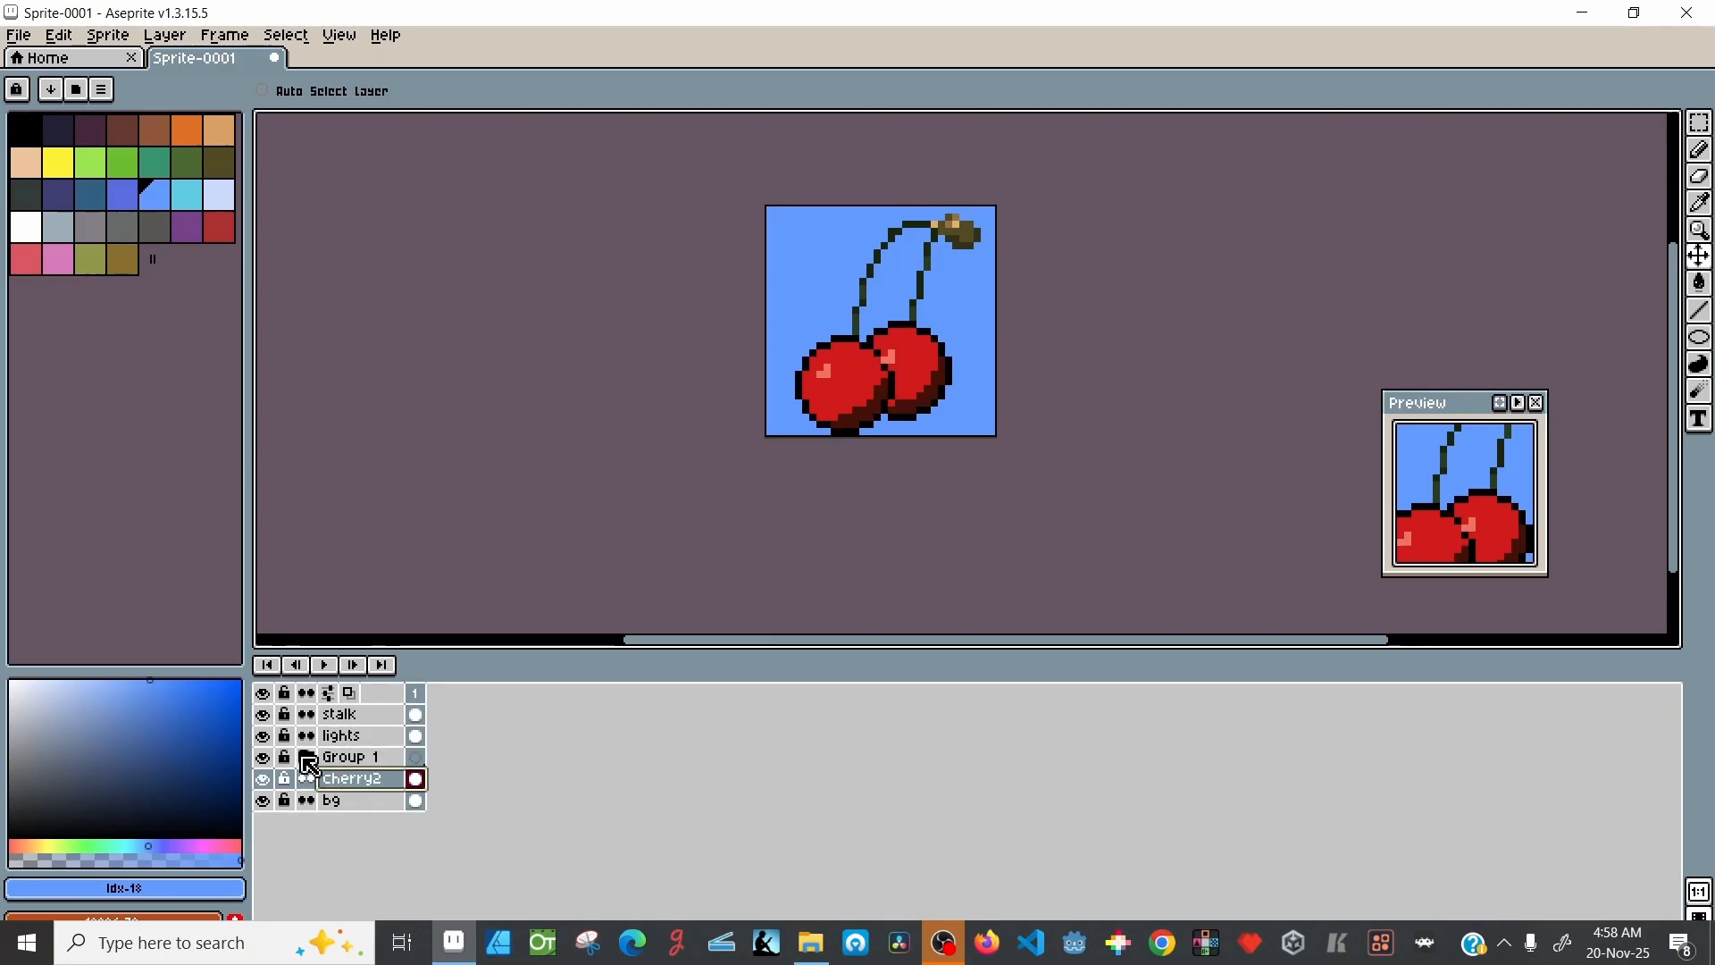
Step: Move the cherry2 layer into the expanded group above leaf, and hide and reshow the group to check its contents
{"action": "left_click", "coordinate": [305, 758]}
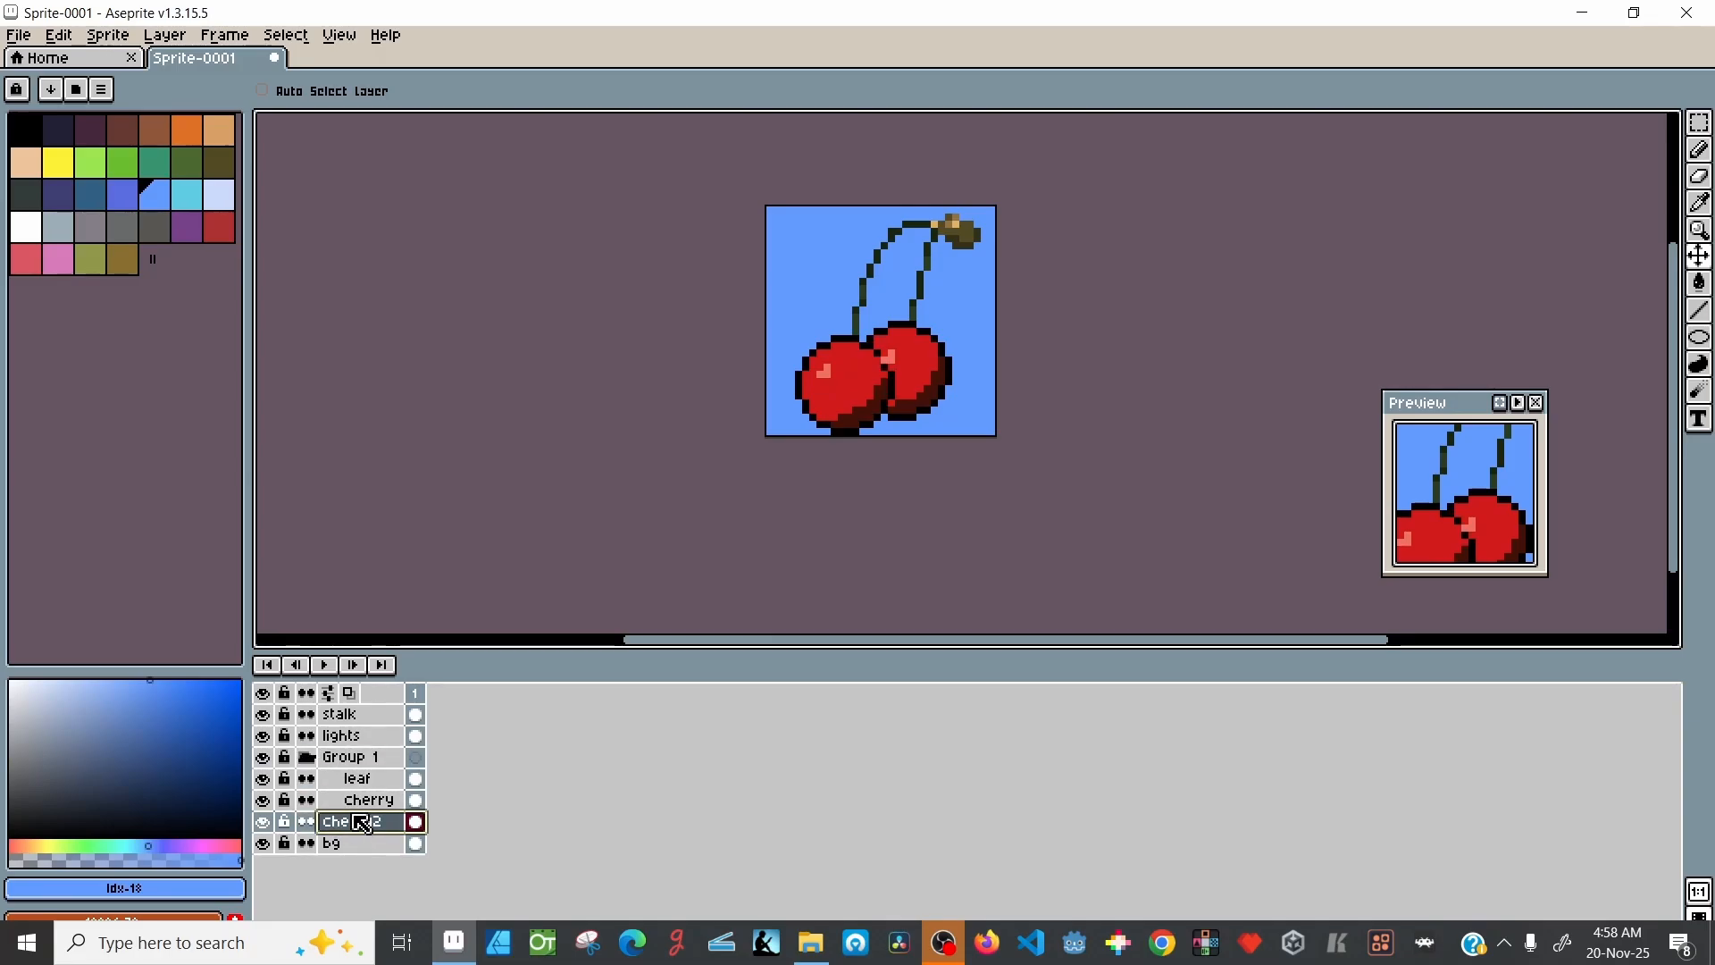
{"action": "mouse_move", "coordinate": [354, 816]}
{"action": "left_mouse_down"}
{"action": "mouse_move", "coordinate": [341, 778]}
{"action": "mouse_move", "coordinate": [340, 823]}
{"action": "left_mouse_up"}
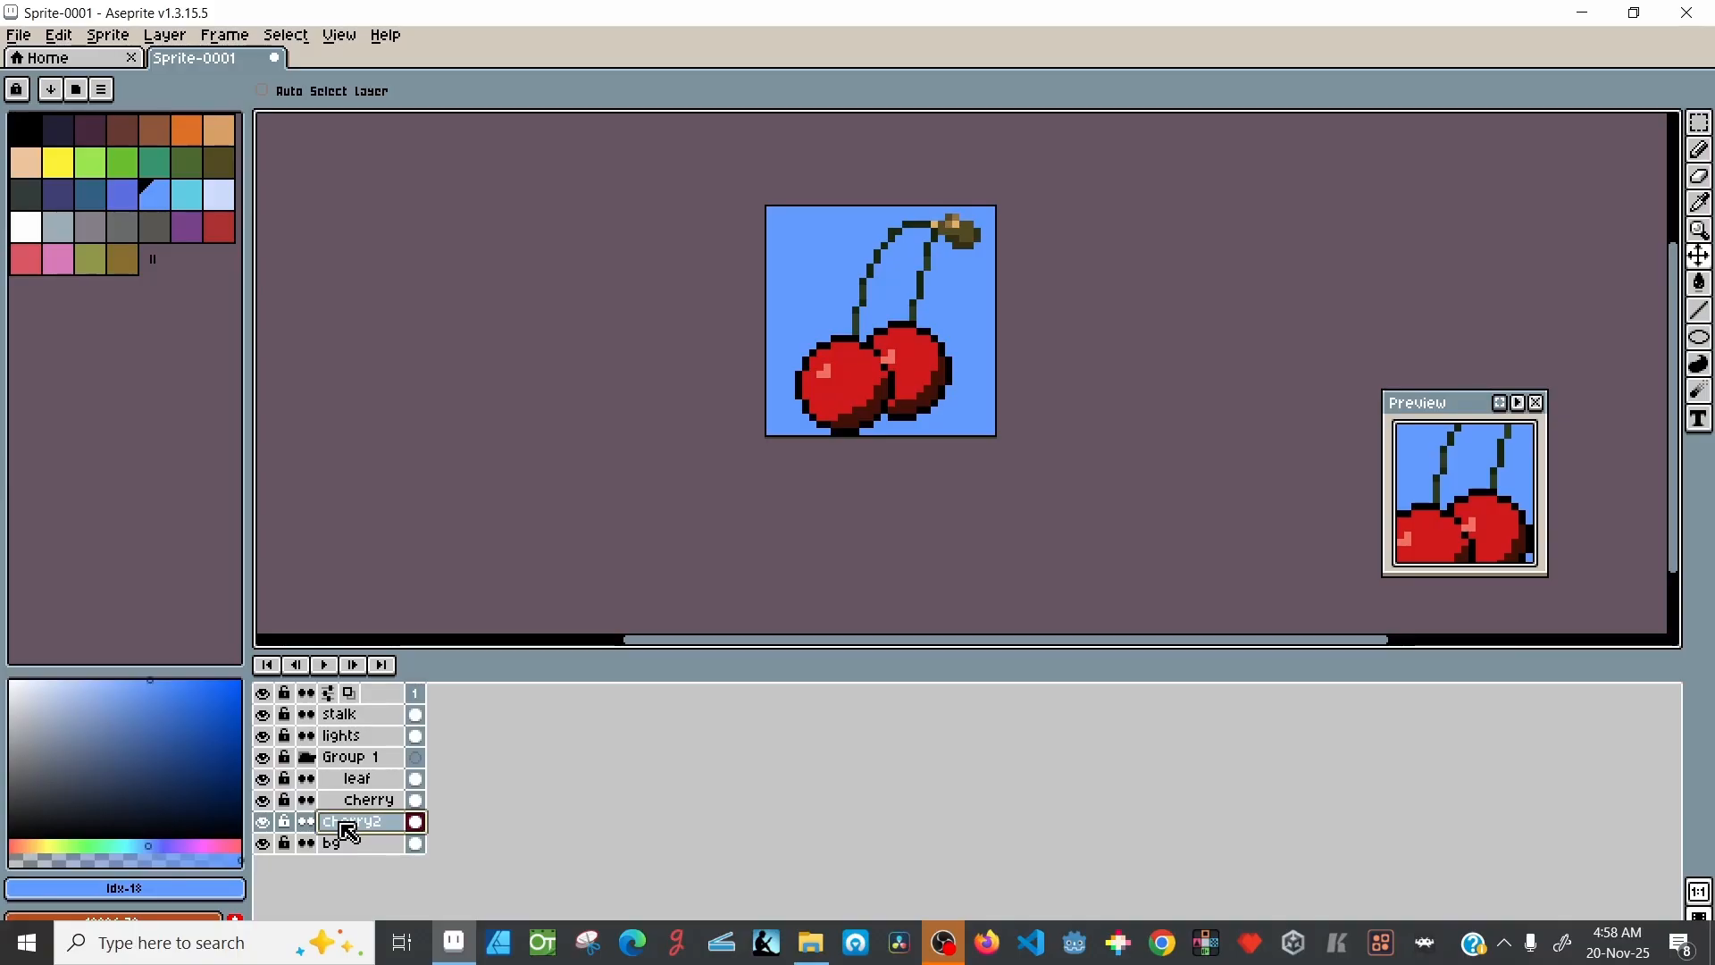
{"action": "left_click", "coordinate": [327, 843]}
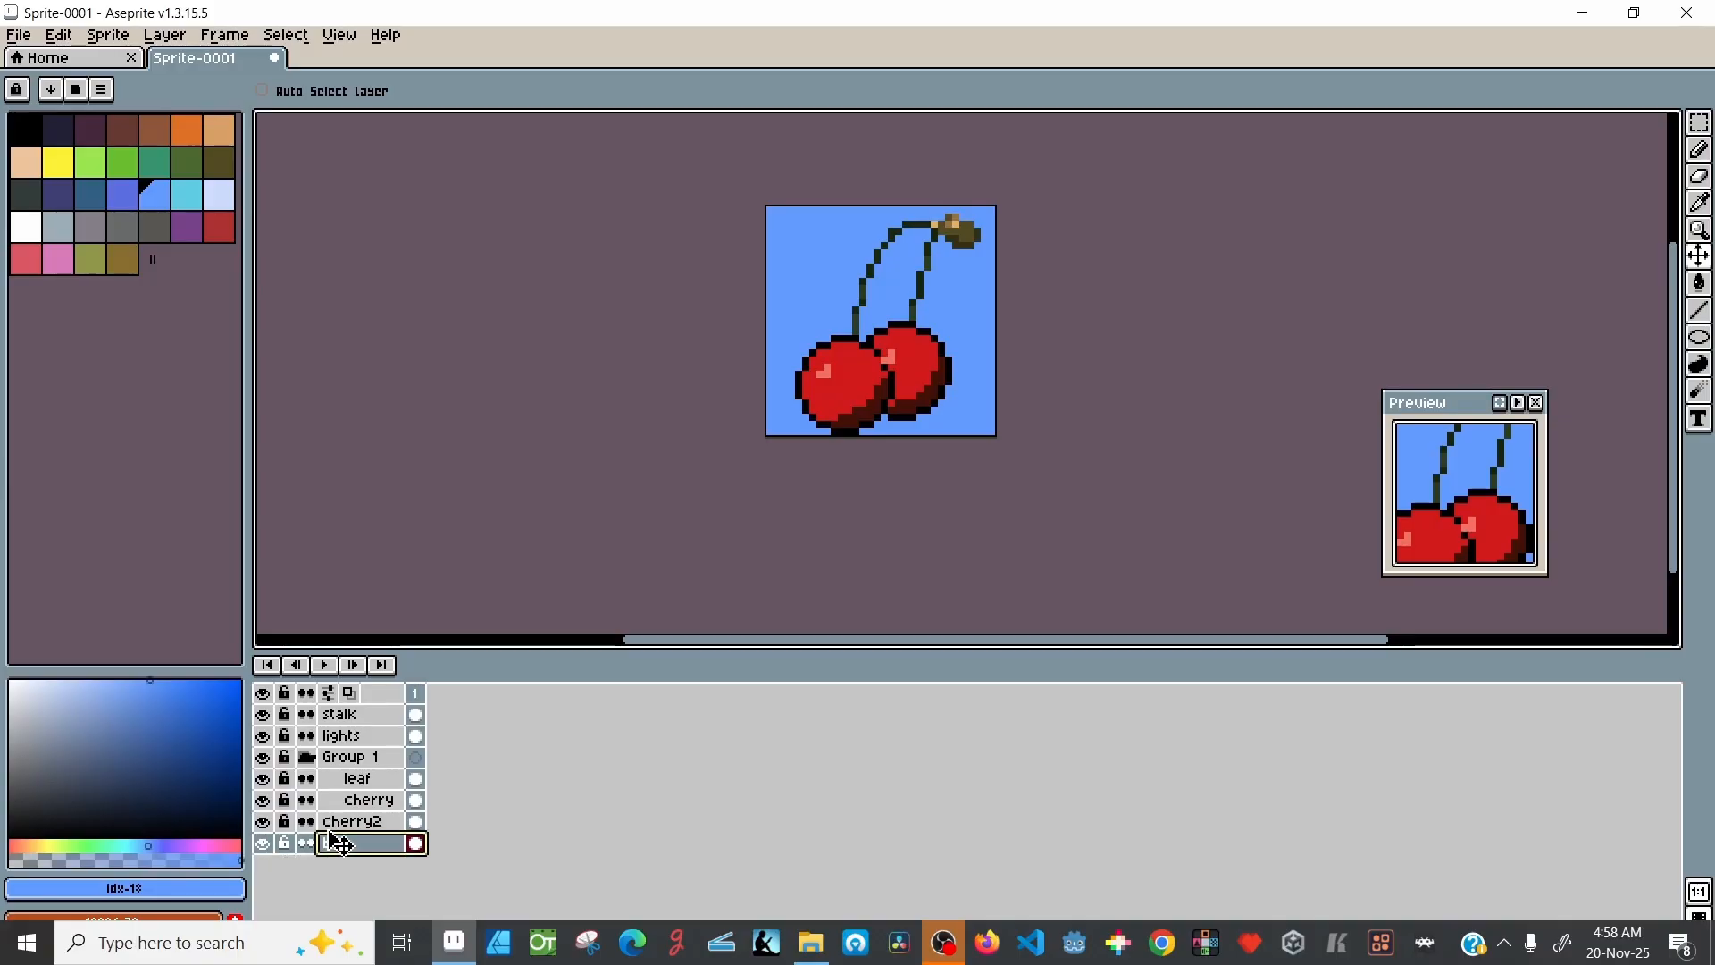
{"action": "left_click", "coordinate": [309, 760]}
{"action": "left_click", "coordinate": [308, 758]}
{"action": "left_click", "coordinate": [345, 822]}
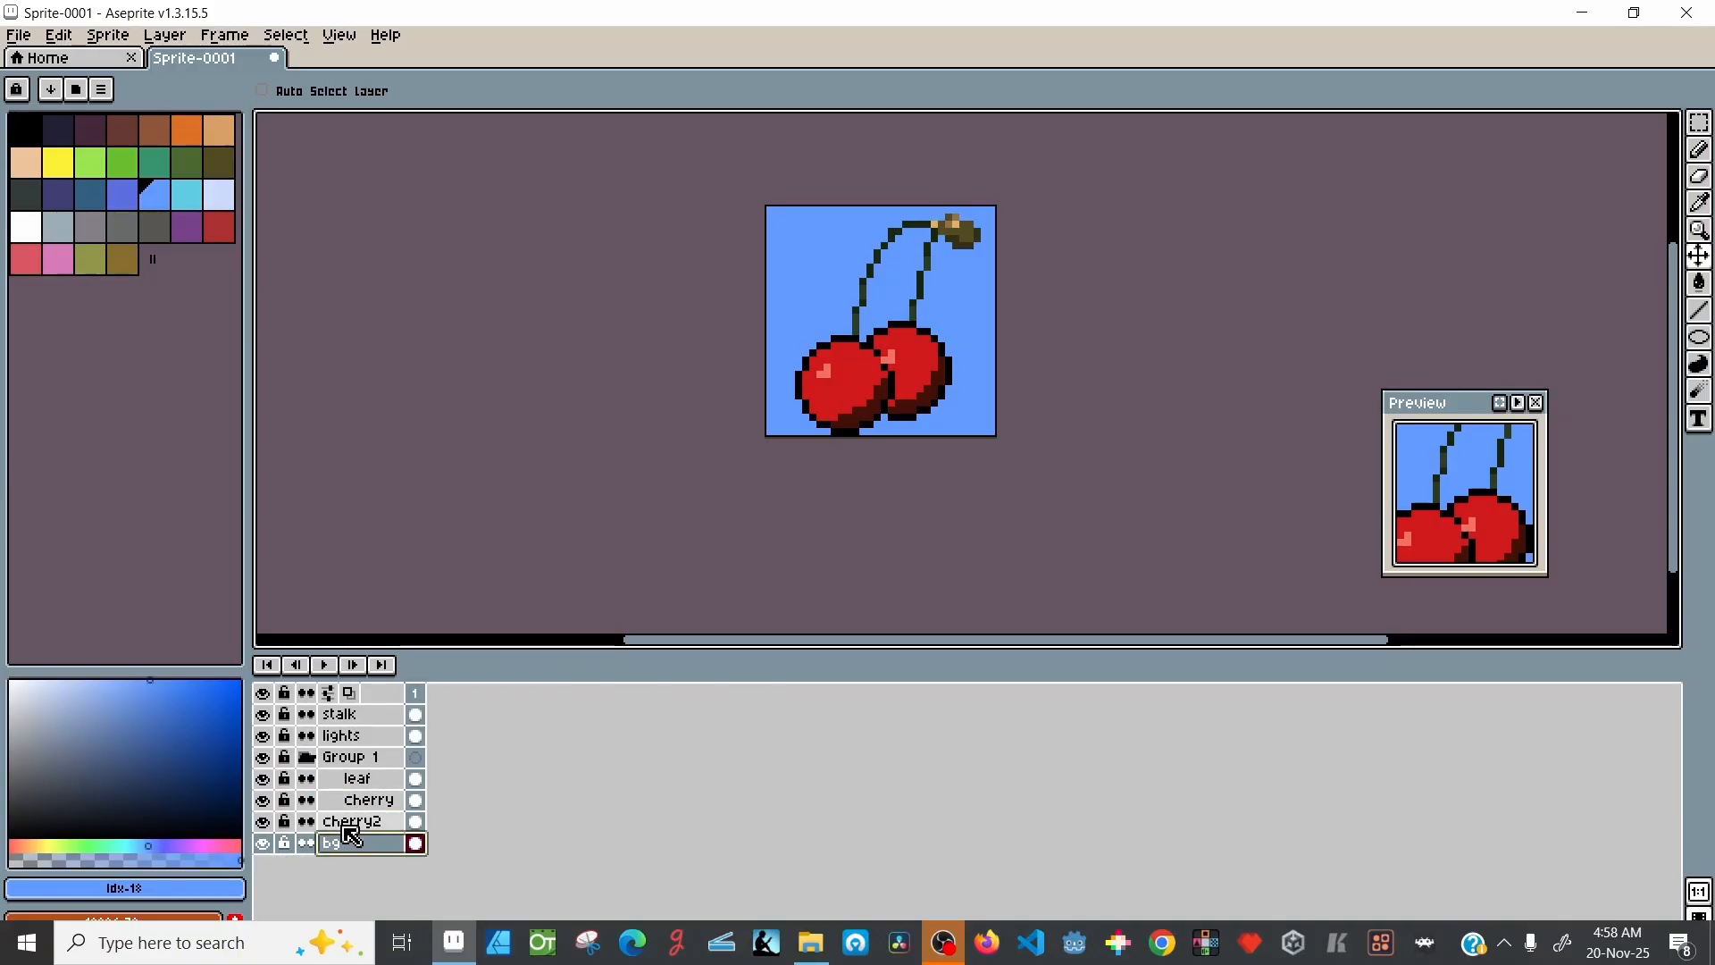
{"action": "left_click_drag", "start_coordinate": [345, 825], "coordinate": [335, 764]}
{"action": "left_click", "coordinate": [309, 758]}
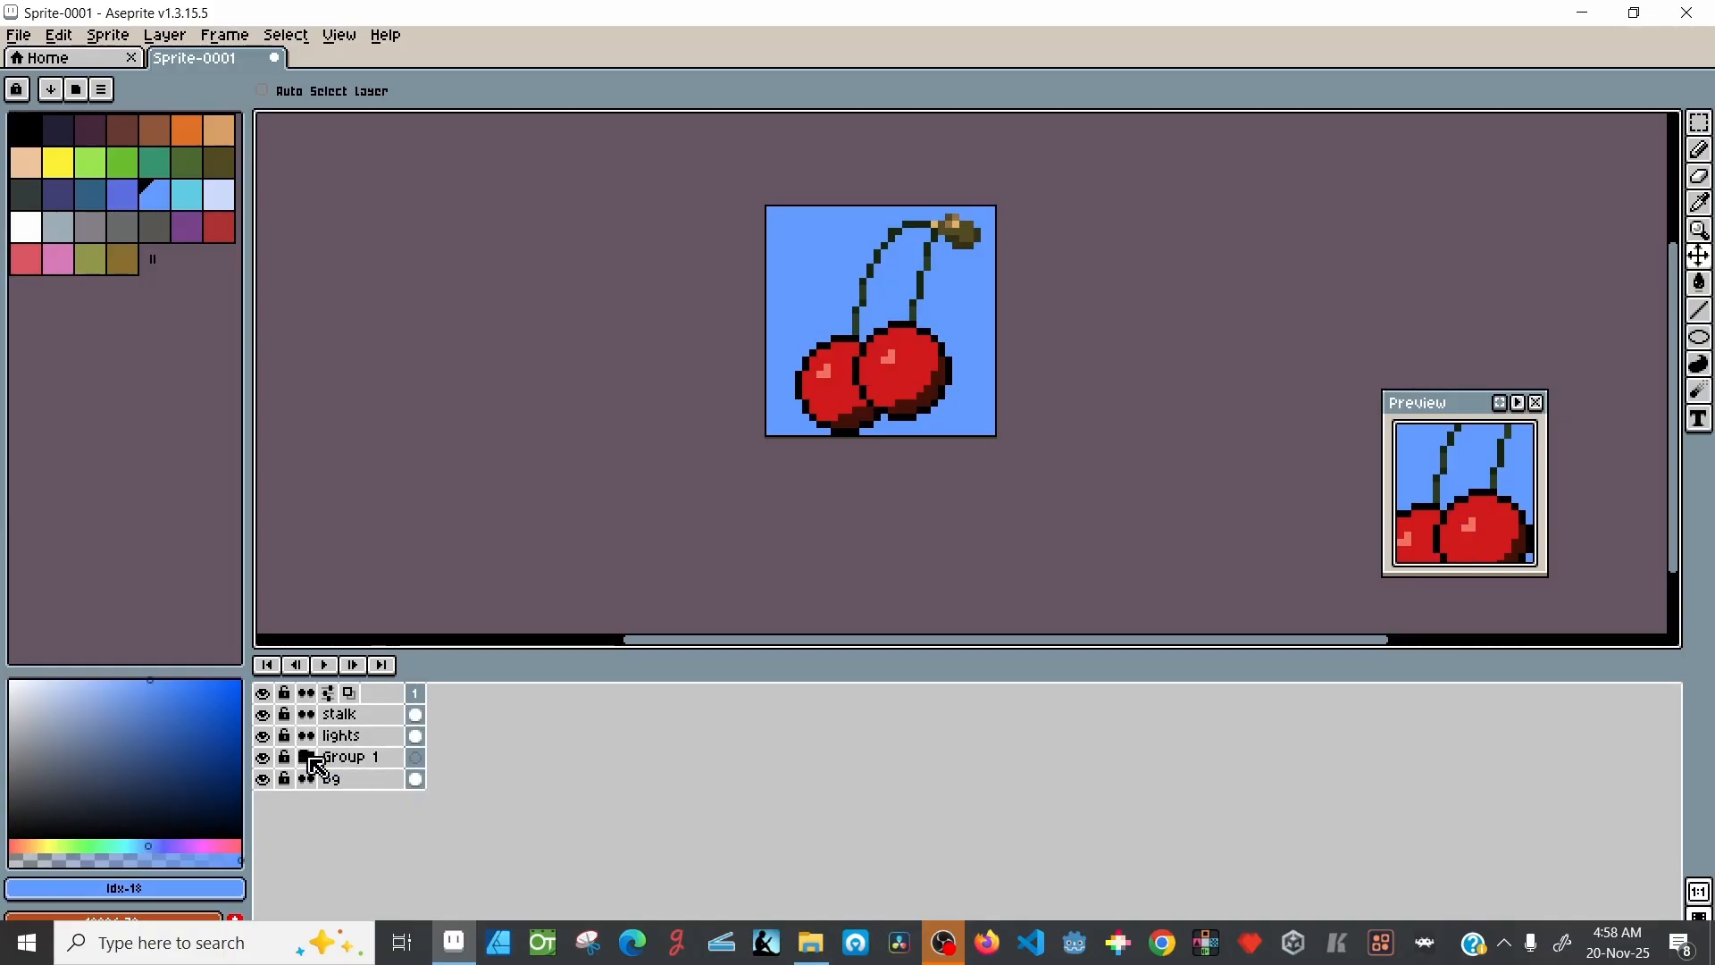
{"action": "left_click", "coordinate": [264, 758]}
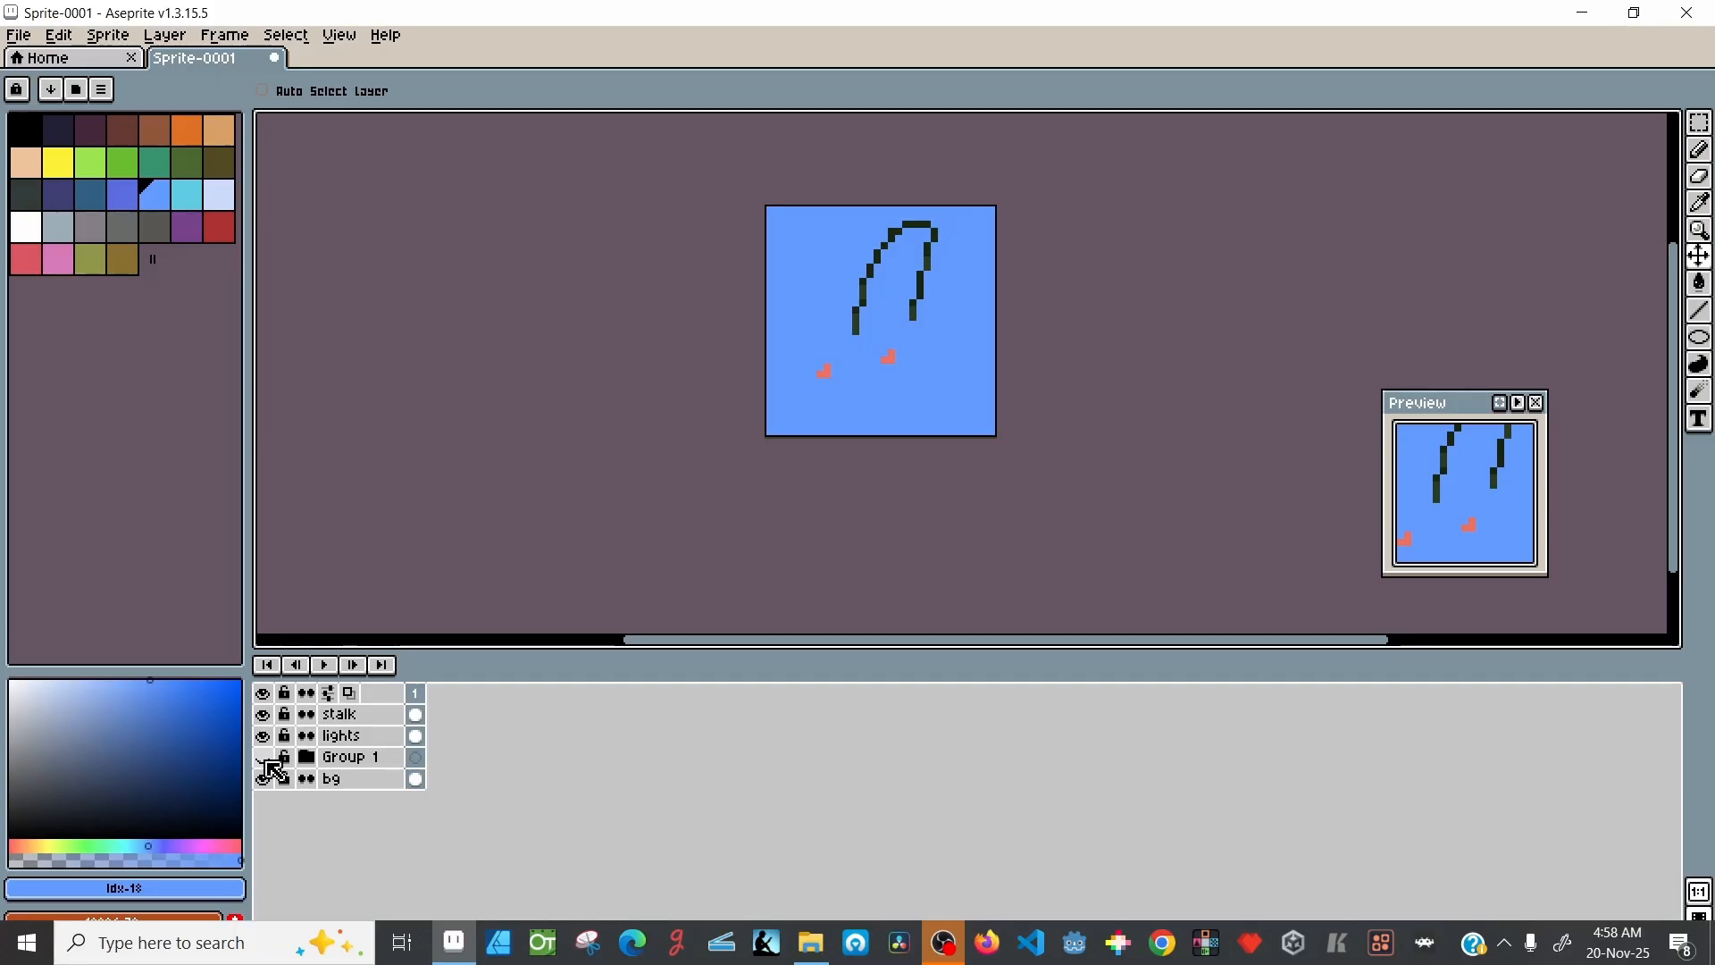
{"action": "left_click", "coordinate": [263, 759]}
Step: Move the lights and stalk layers into the group above cherry2, then collapse the group and toggle its visibility off and on
{"action": "left_click", "coordinate": [307, 757]}
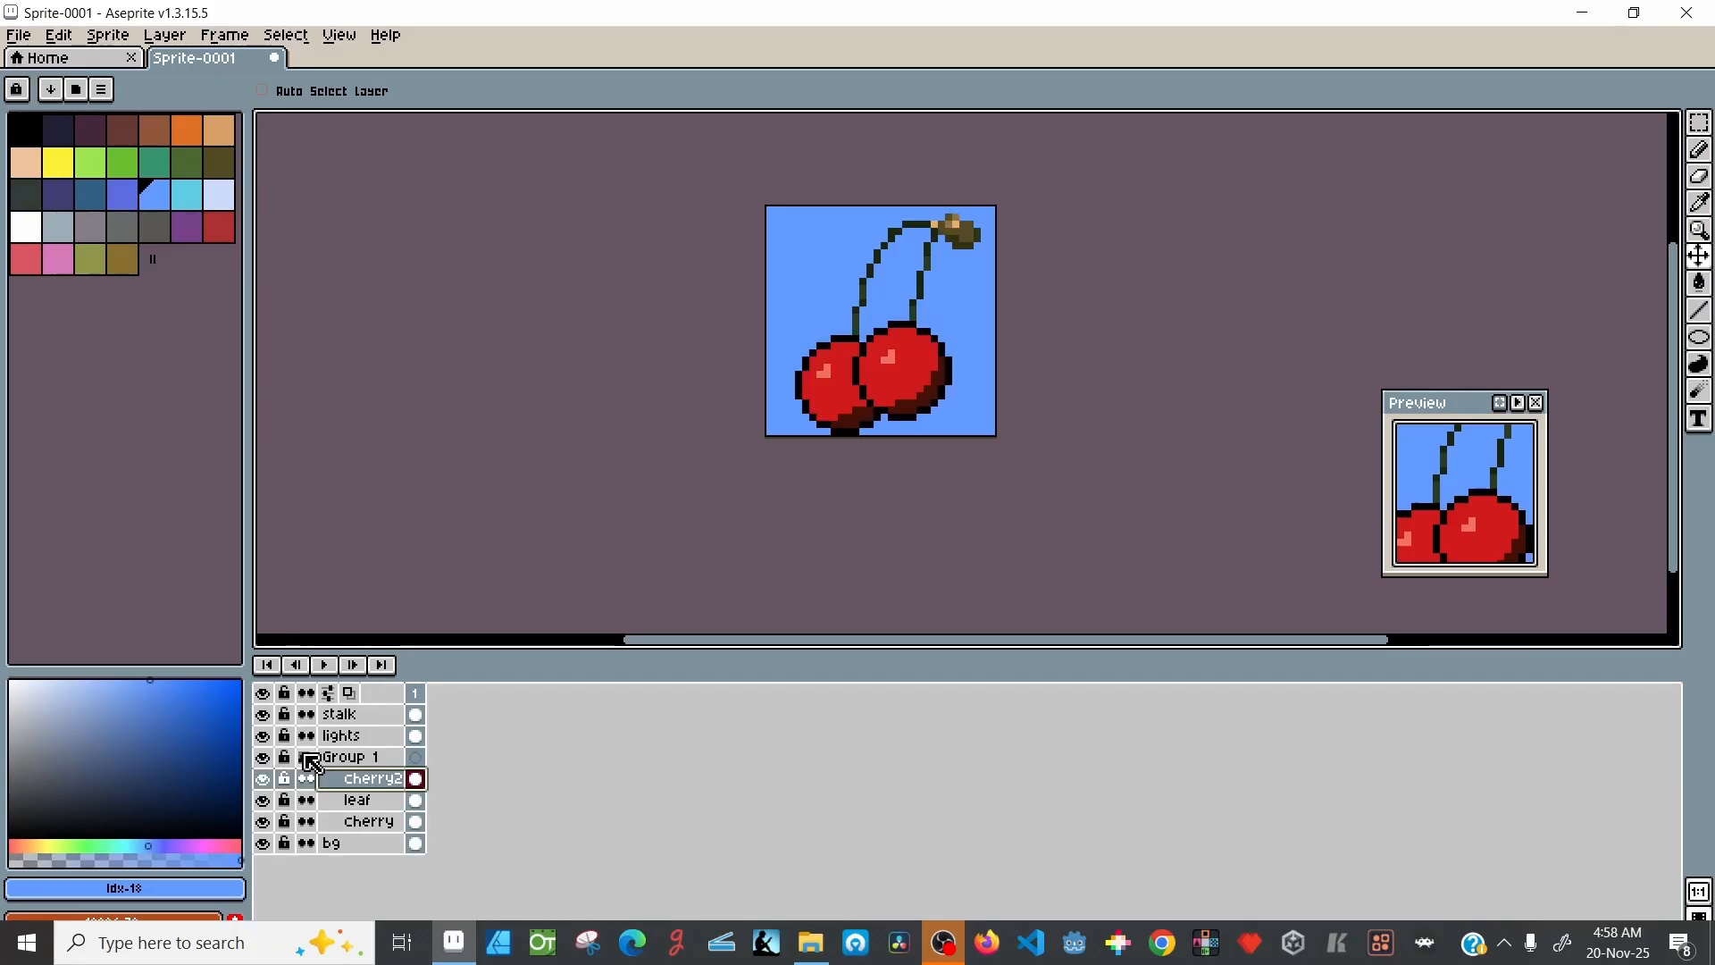
{"action": "left_click", "coordinate": [338, 747]}
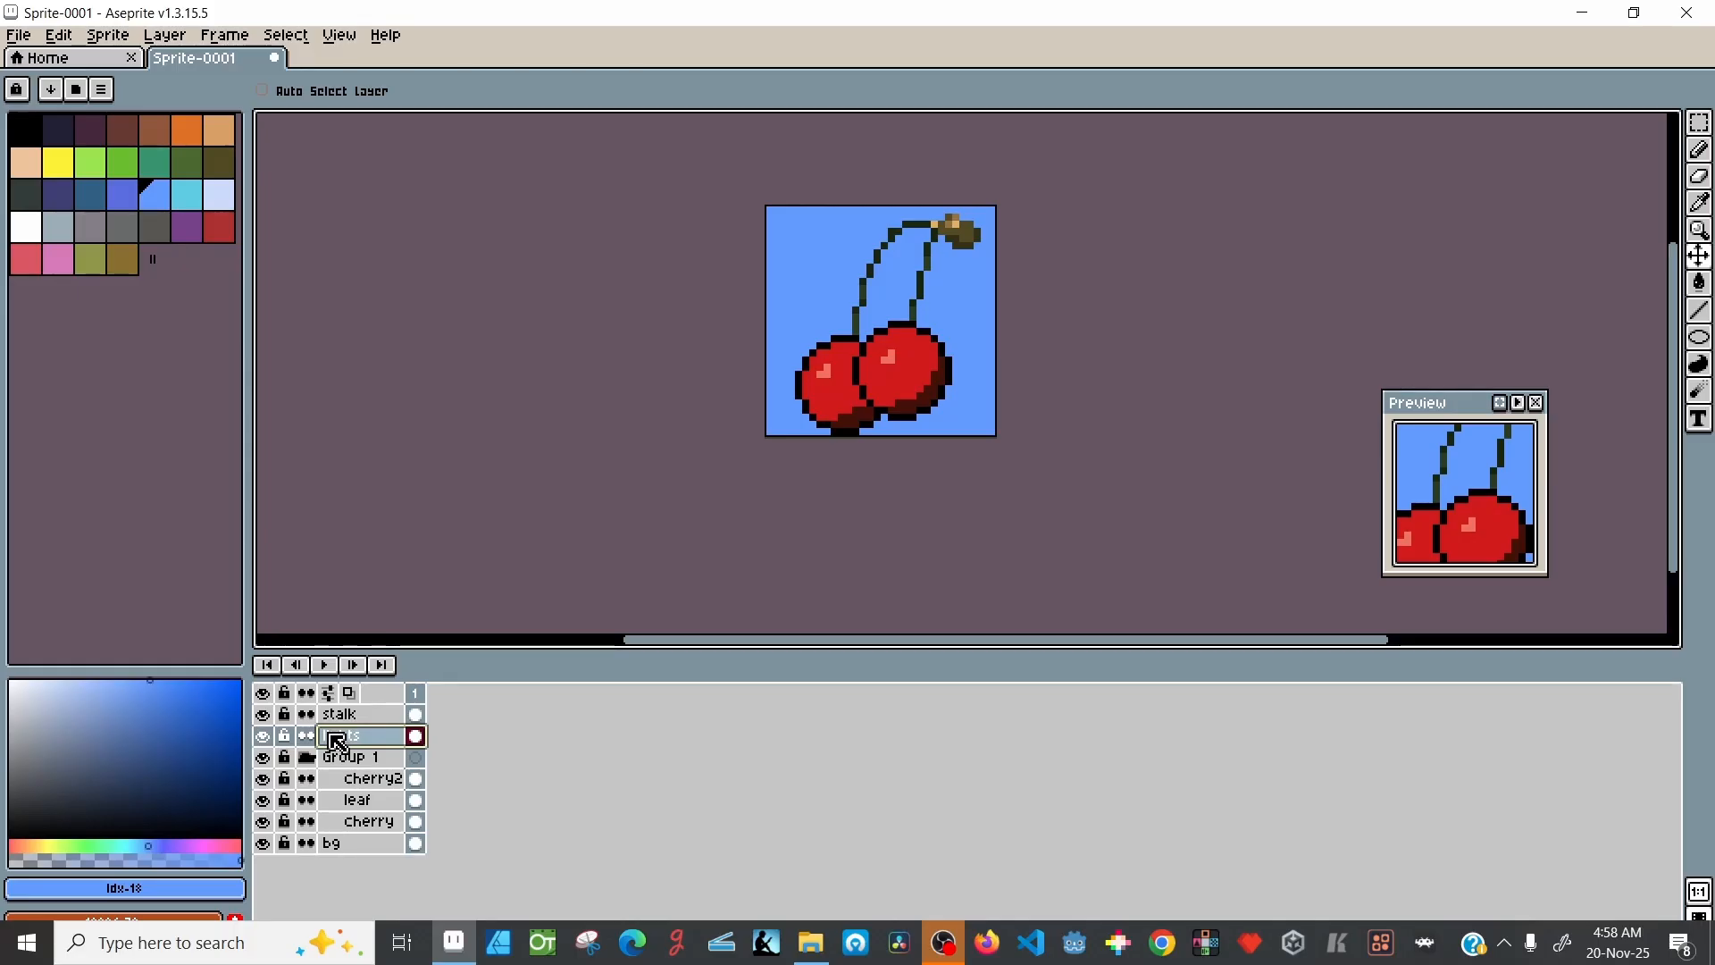
{"action": "left_click", "coordinate": [333, 720]}
{"action": "left_click", "coordinate": [338, 737]}
{"action": "mouse_move", "coordinate": [351, 754]}
{"action": "left_mouse_down"}
{"action": "mouse_move", "coordinate": [345, 772]}
{"action": "mouse_move", "coordinate": [338, 722]}
{"action": "mouse_move", "coordinate": [356, 754]}
{"action": "left_mouse_up"}
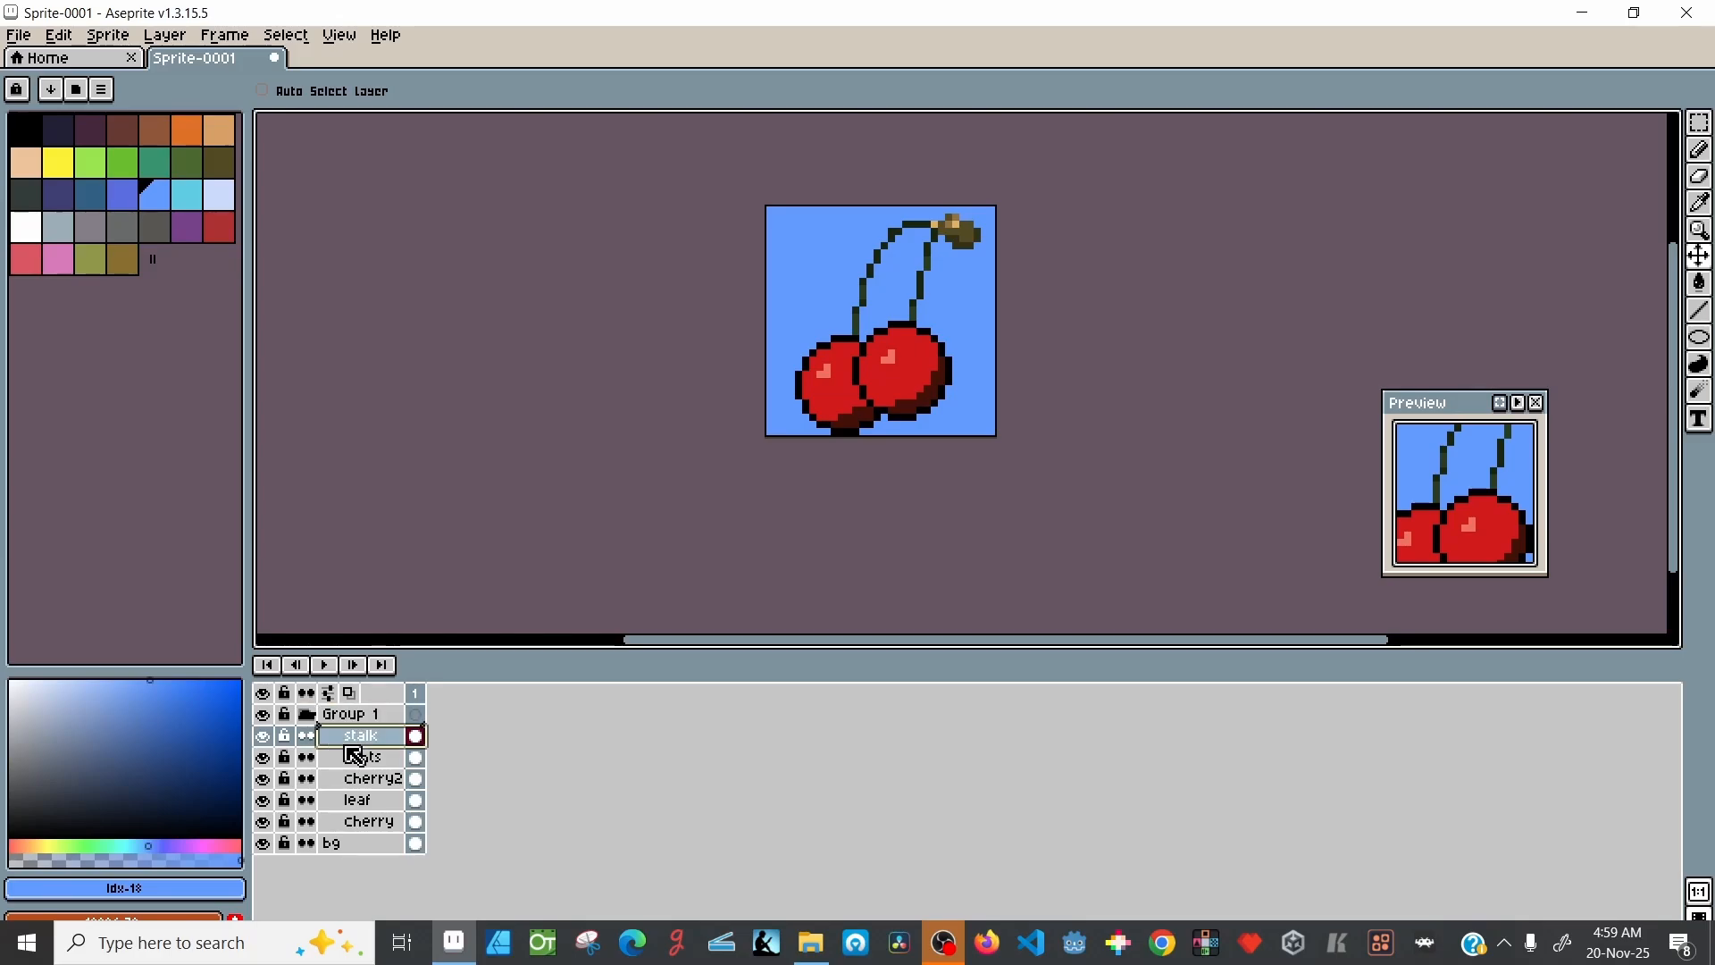
{"action": "left_click", "coordinate": [306, 714]}
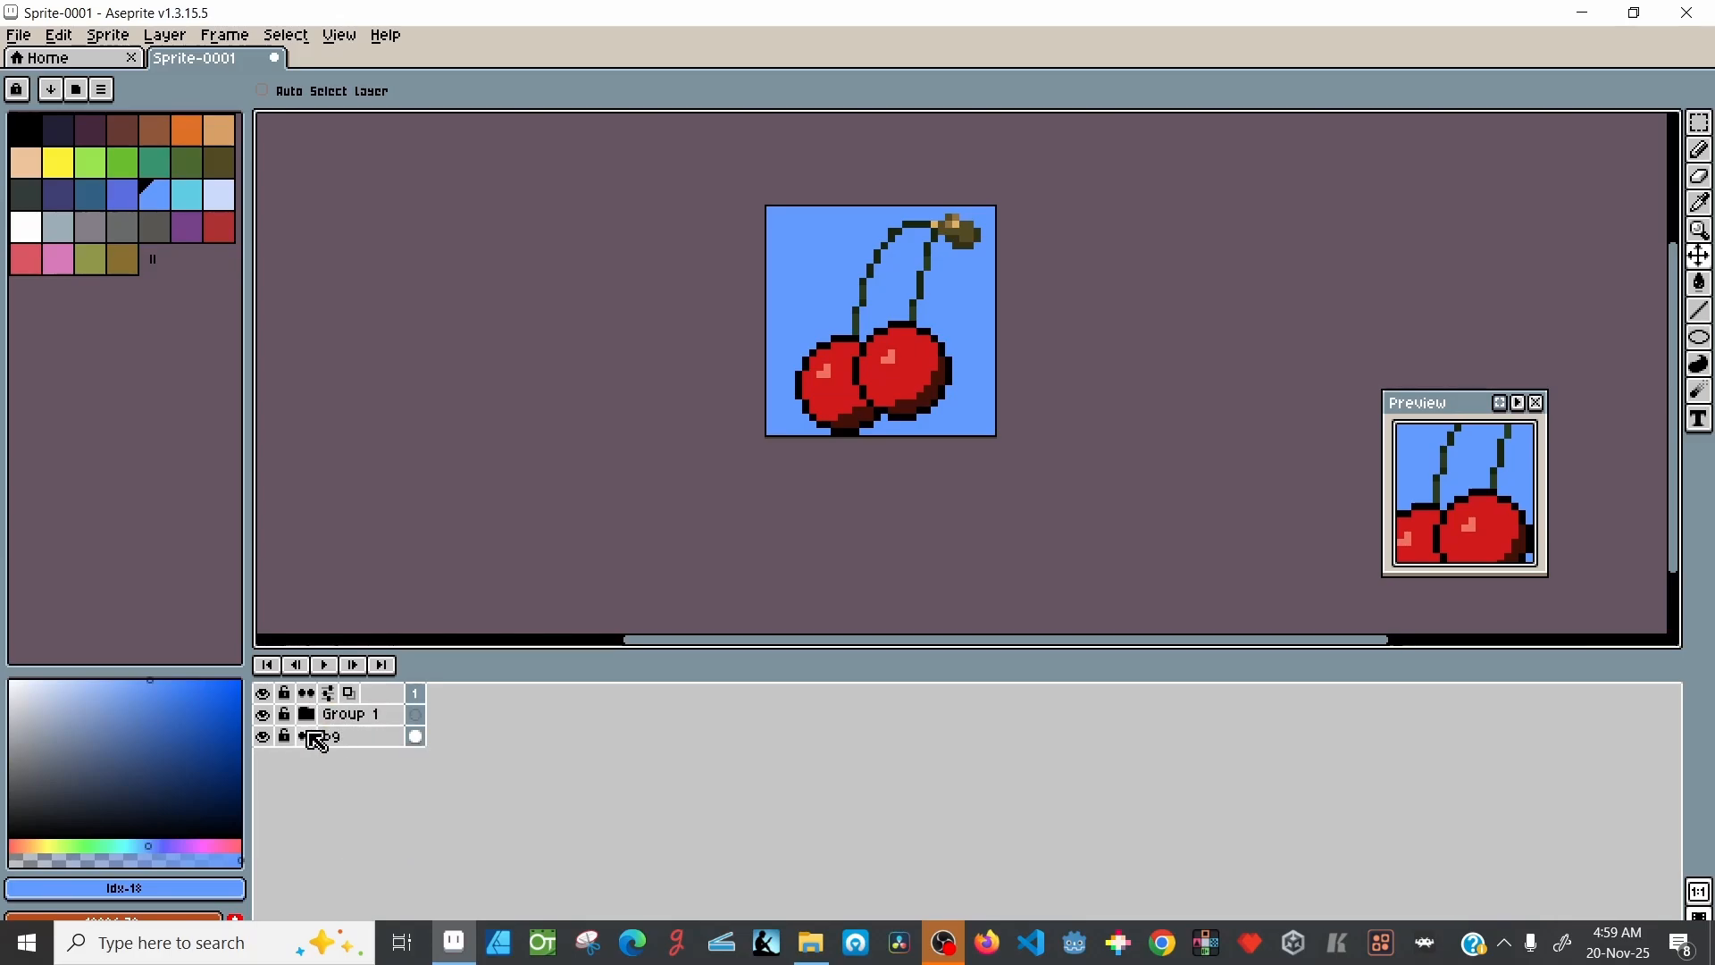
{"action": "left_click", "coordinate": [262, 714]}
{"action": "left_click", "coordinate": [262, 715]}
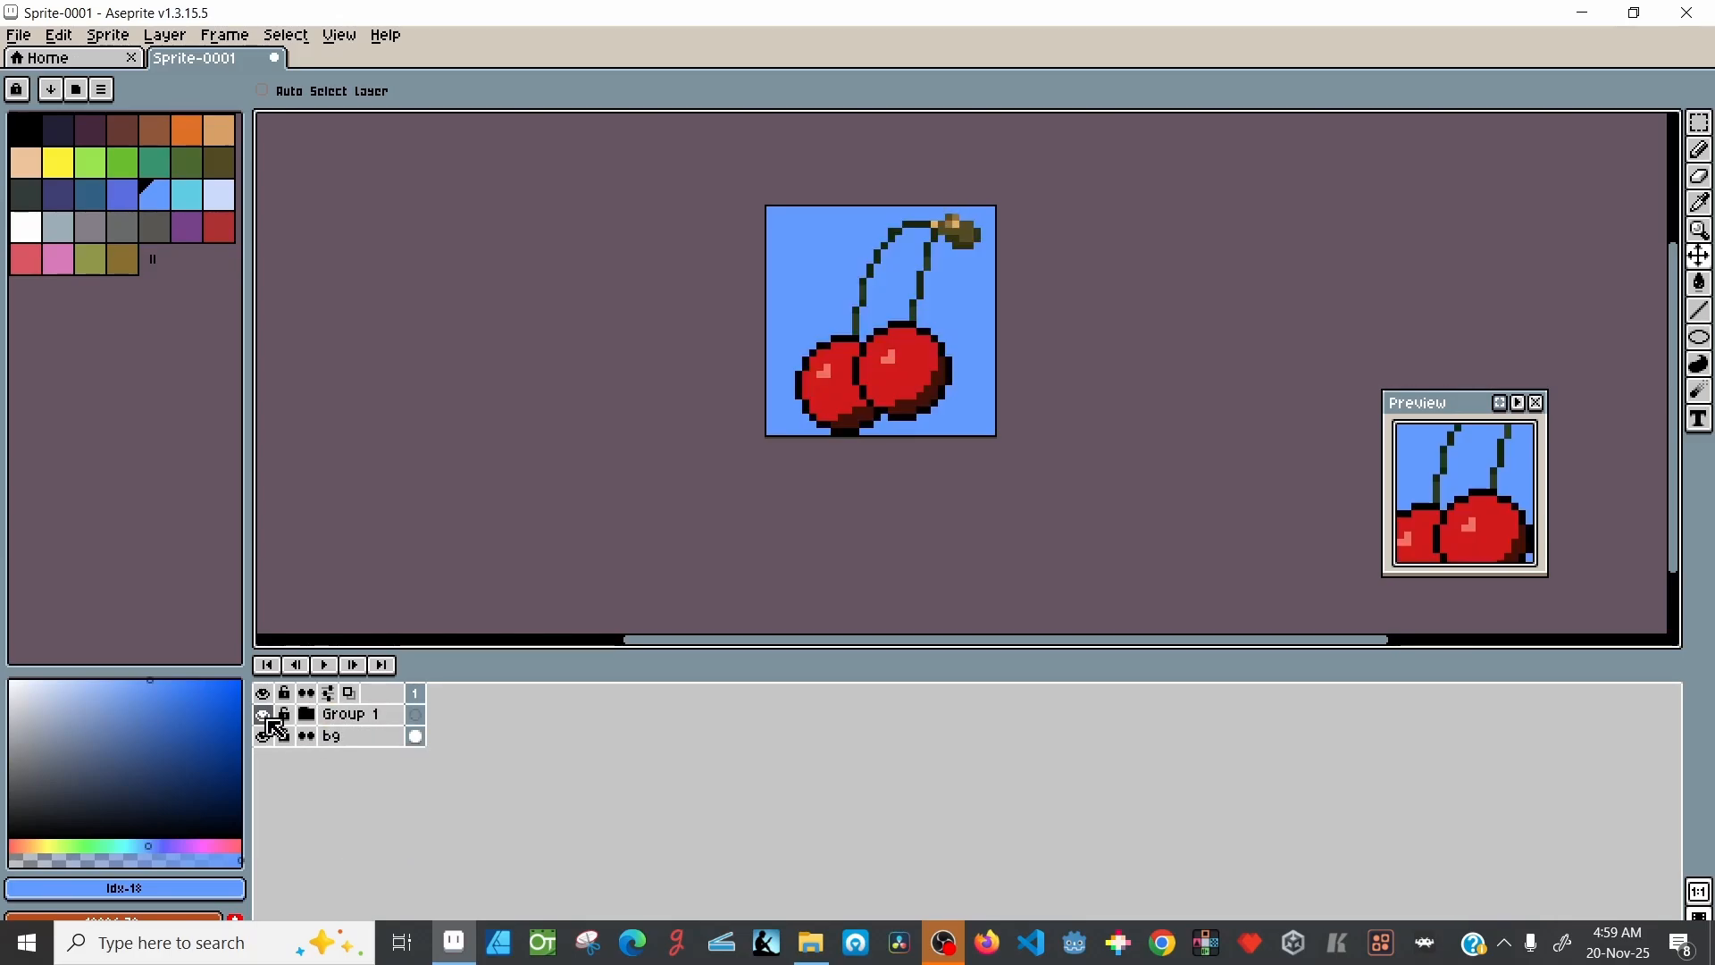
Step: Move the cherries of Group 1 about one pixel up and right, and fit the whole sprite in the preview
{"action": "left_click", "coordinate": [342, 720]}
{"action": "left_click", "coordinate": [1699, 259]}
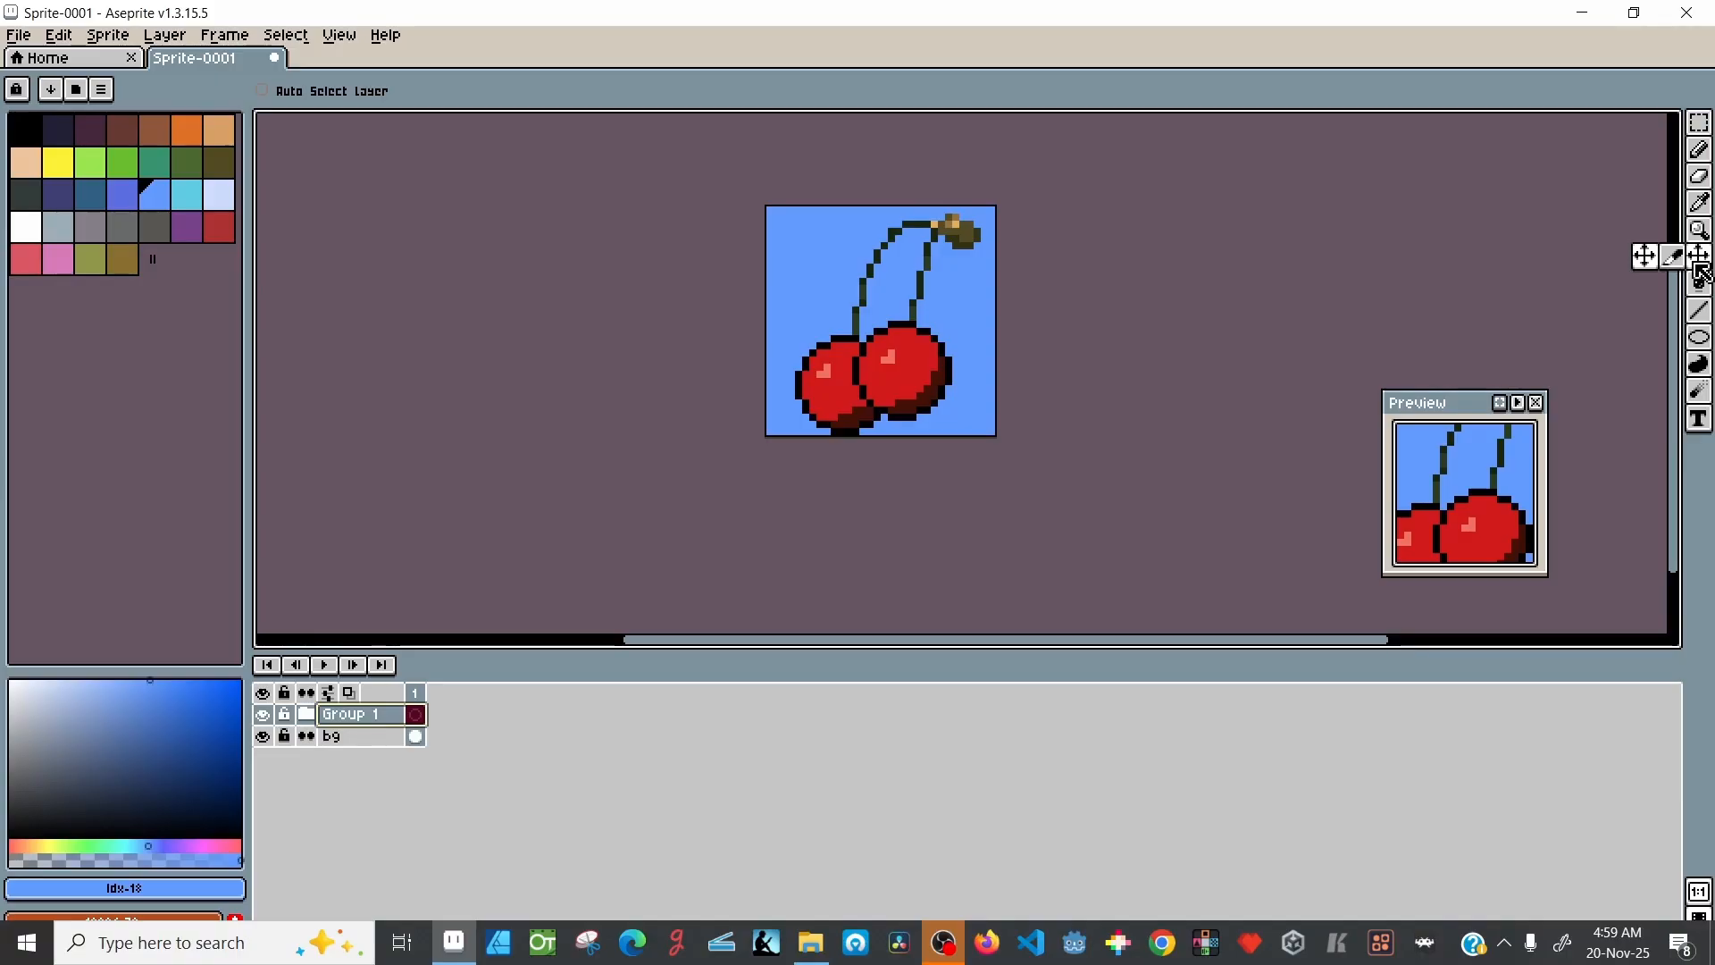
{"action": "left_click_drag", "start_coordinate": [897, 392], "coordinate": [905, 384]}
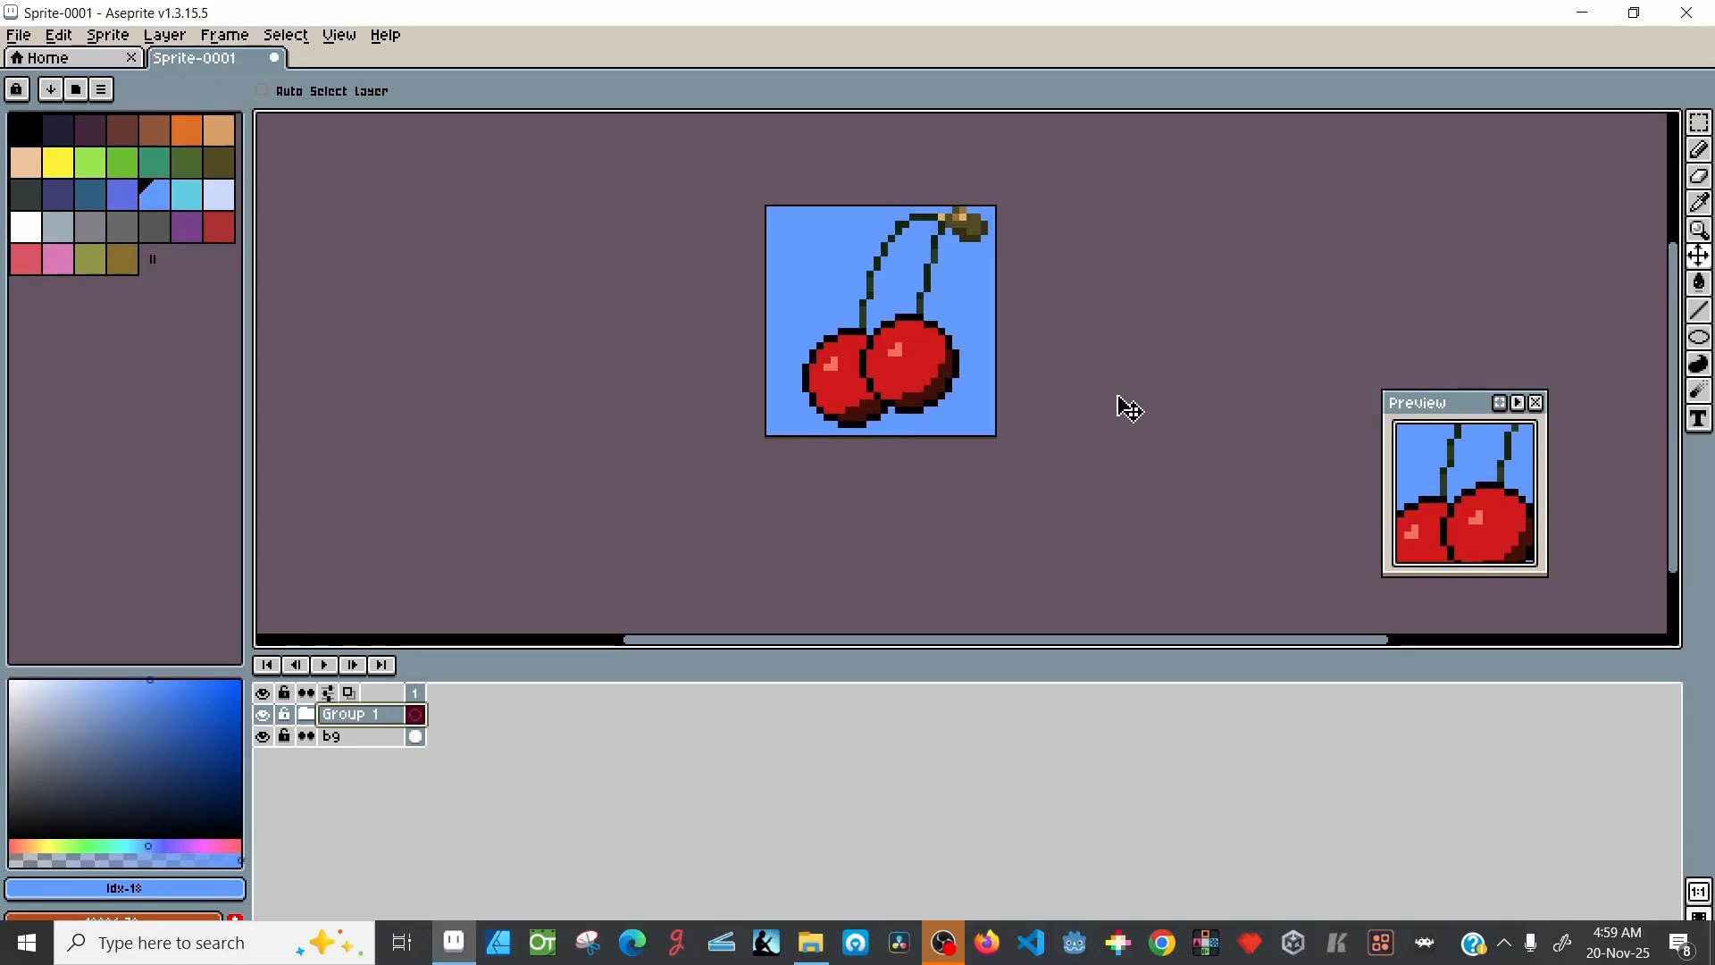
{"action": "scroll", "coordinate": [1458, 500], "scroll_direction": "down", "scroll_amount": 3}
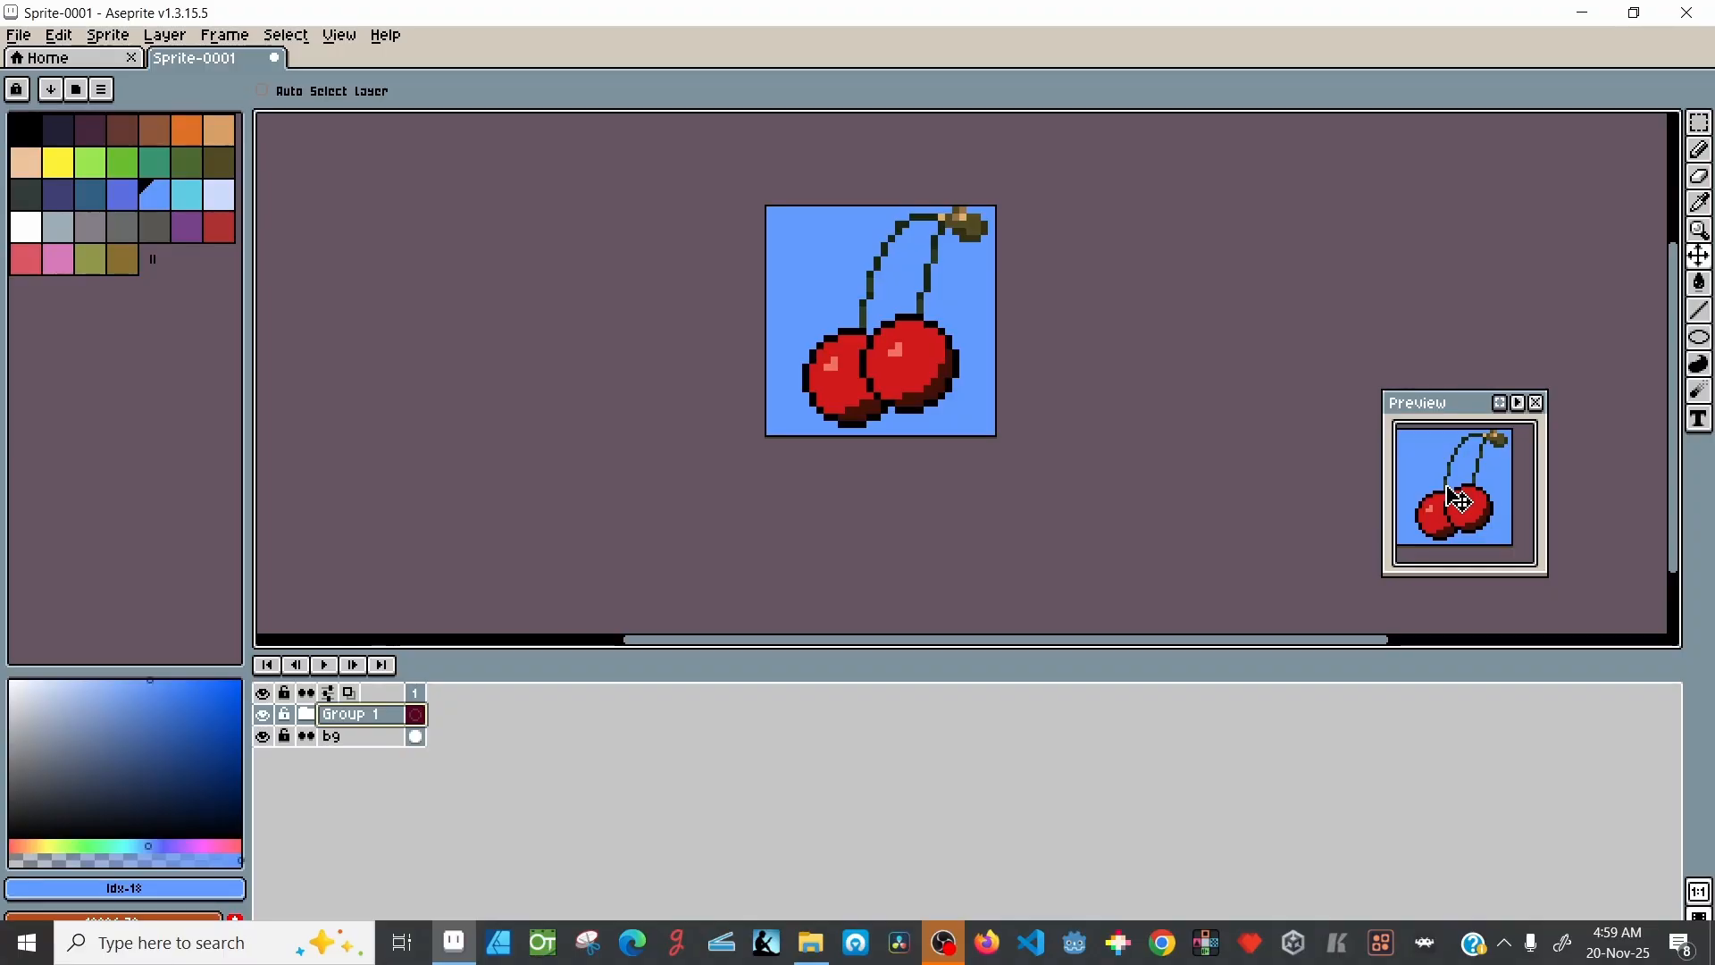
Step: Enlarge the canvas by 10 px in each direction to 42 × 42 px, keeping the artwork centred
{"action": "key", "text": "ctrl+alt+c"}
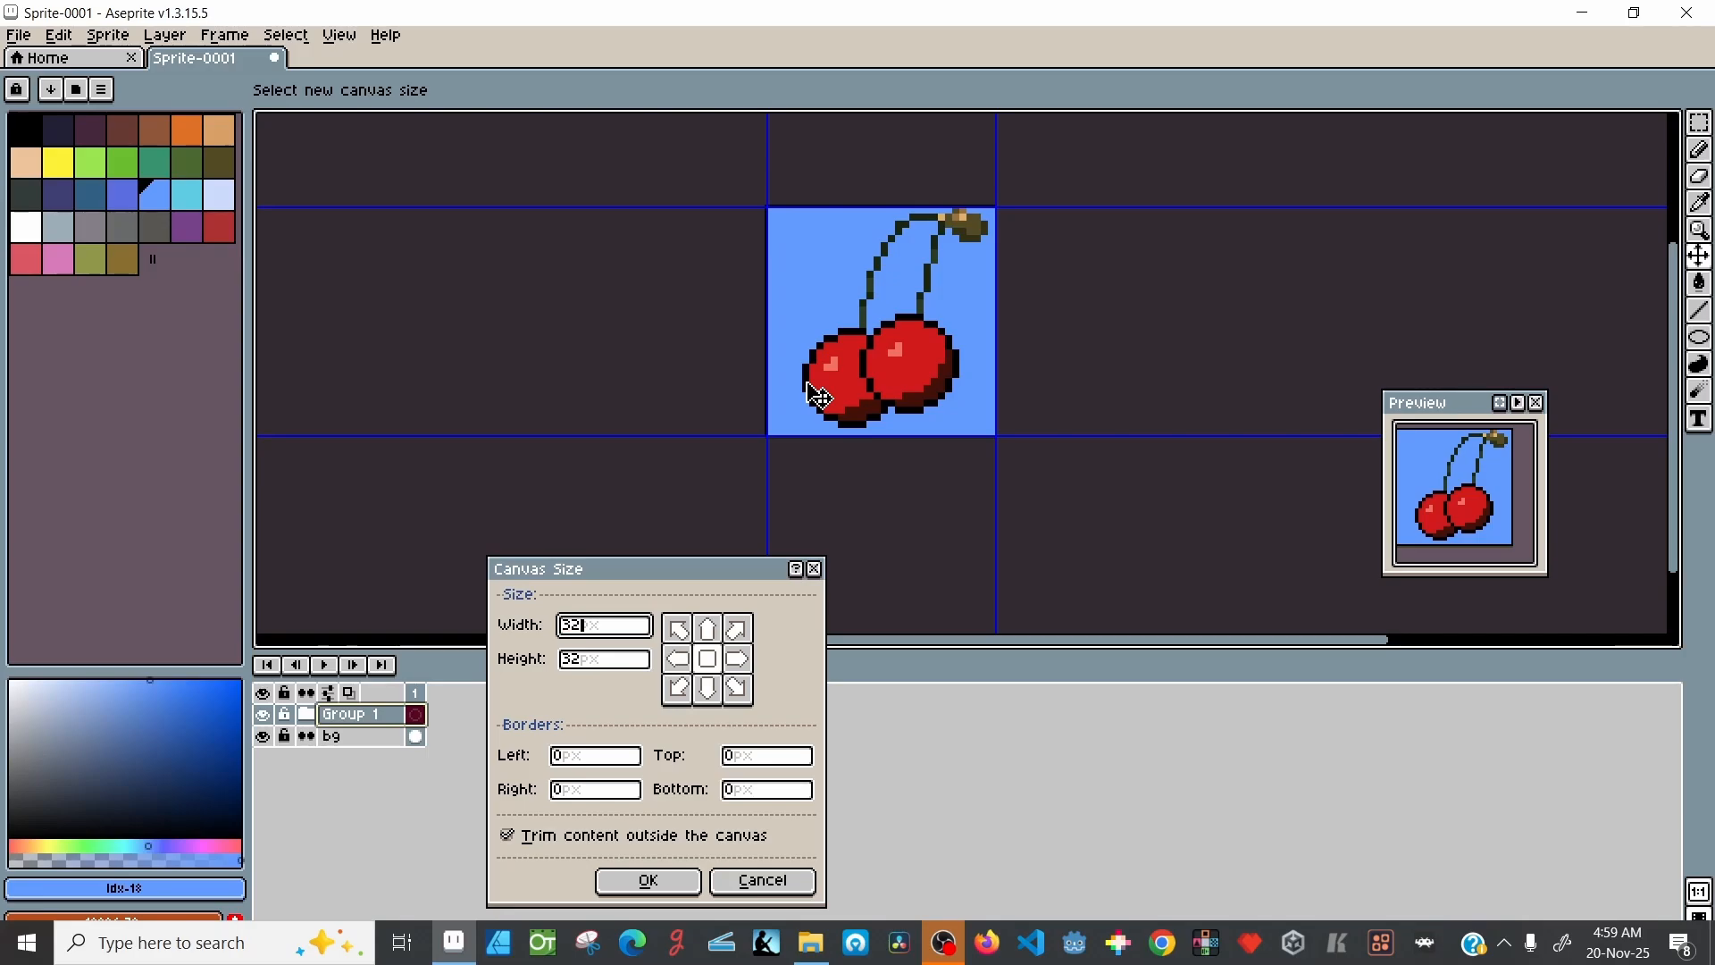
{"action": "type", "text": "+10"}
{"action": "key", "text": "Return"}
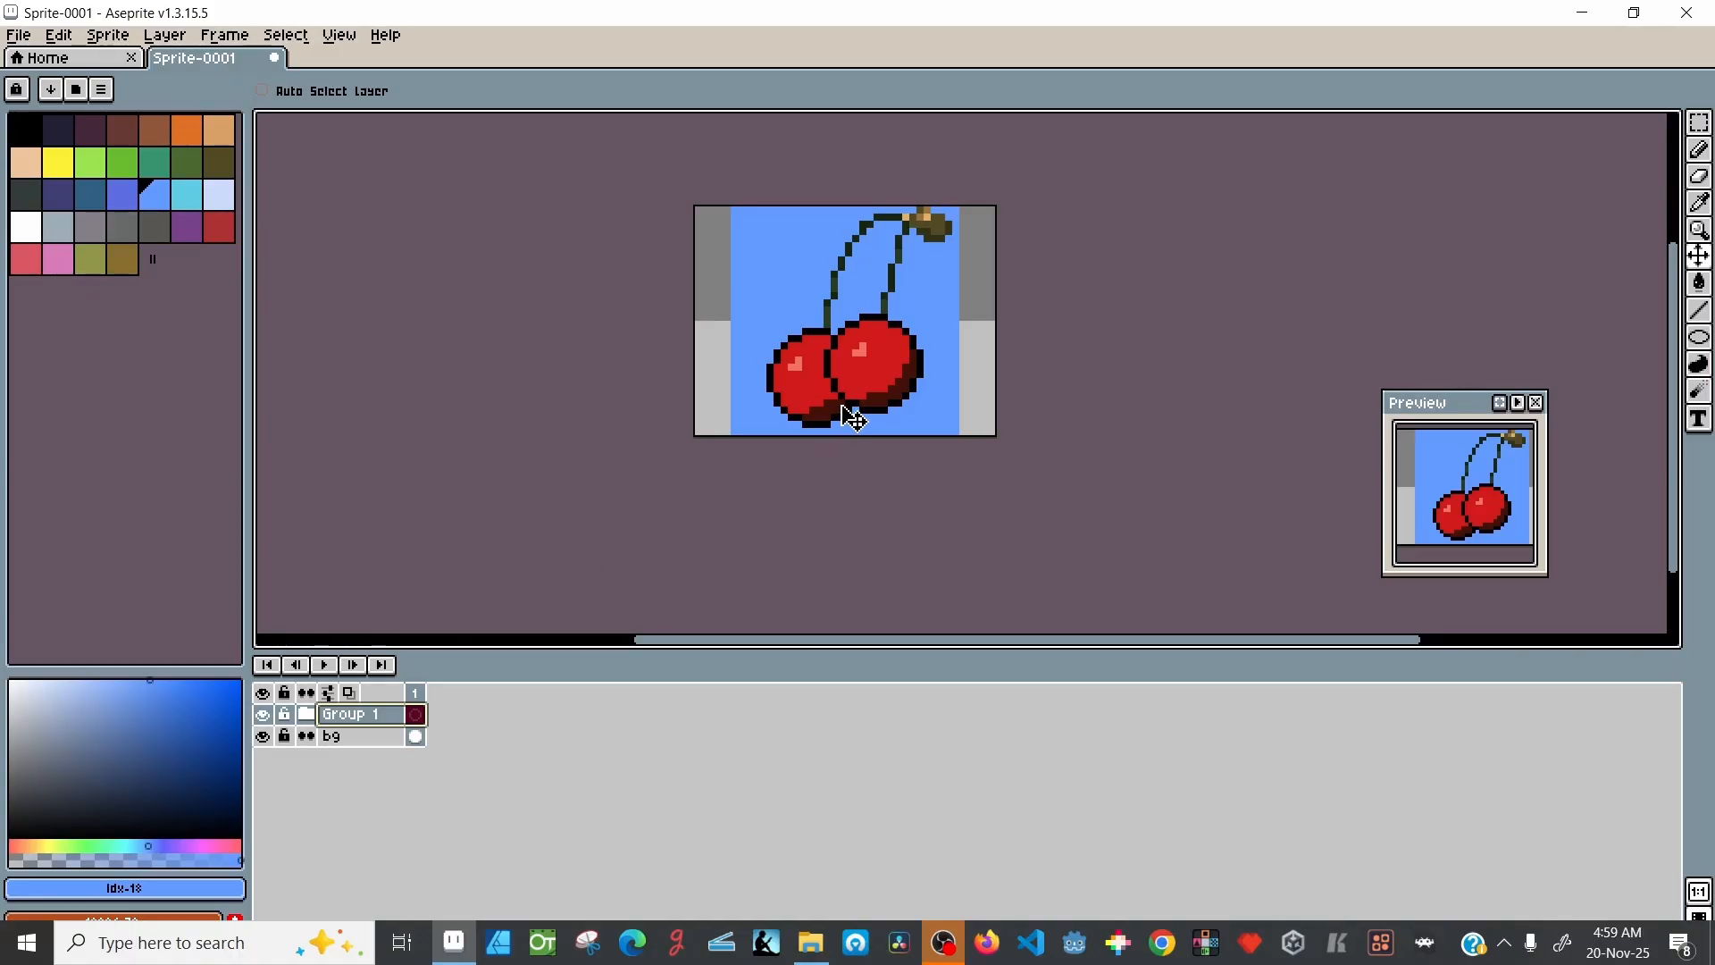
{"action": "key", "text": "ctrl+alt+c"}
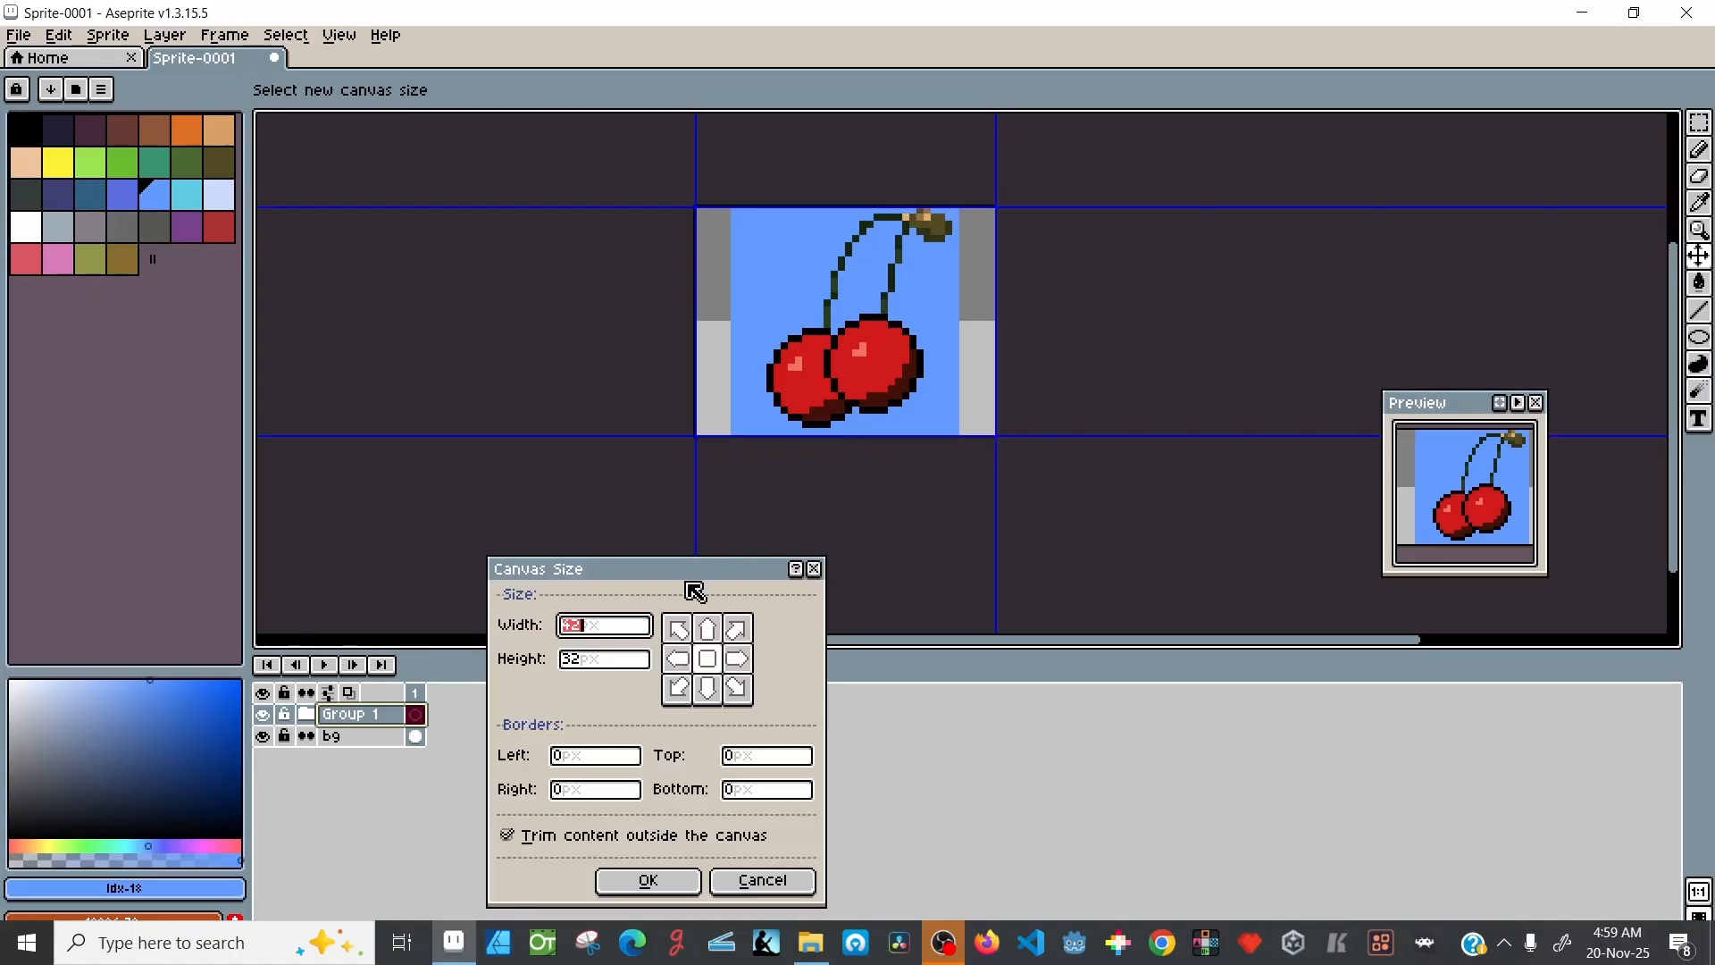
{"action": "left_click", "coordinate": [595, 663]}
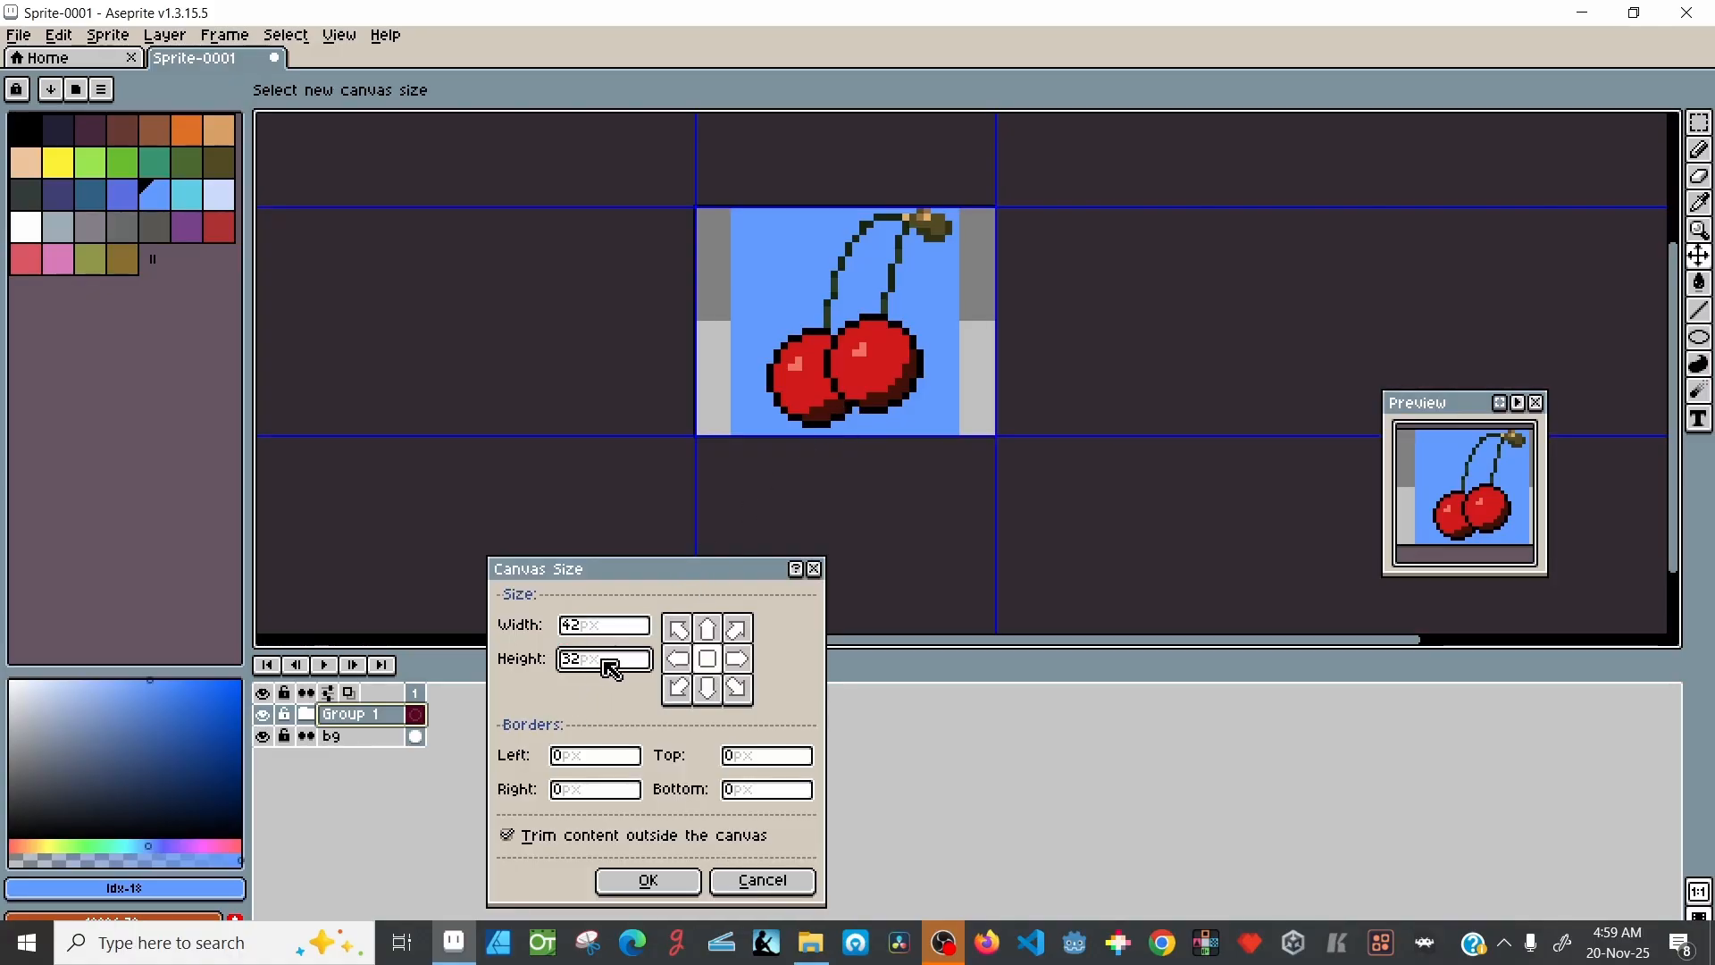
{"action": "type", "text": "+10"}
{"action": "key", "text": "Return"}
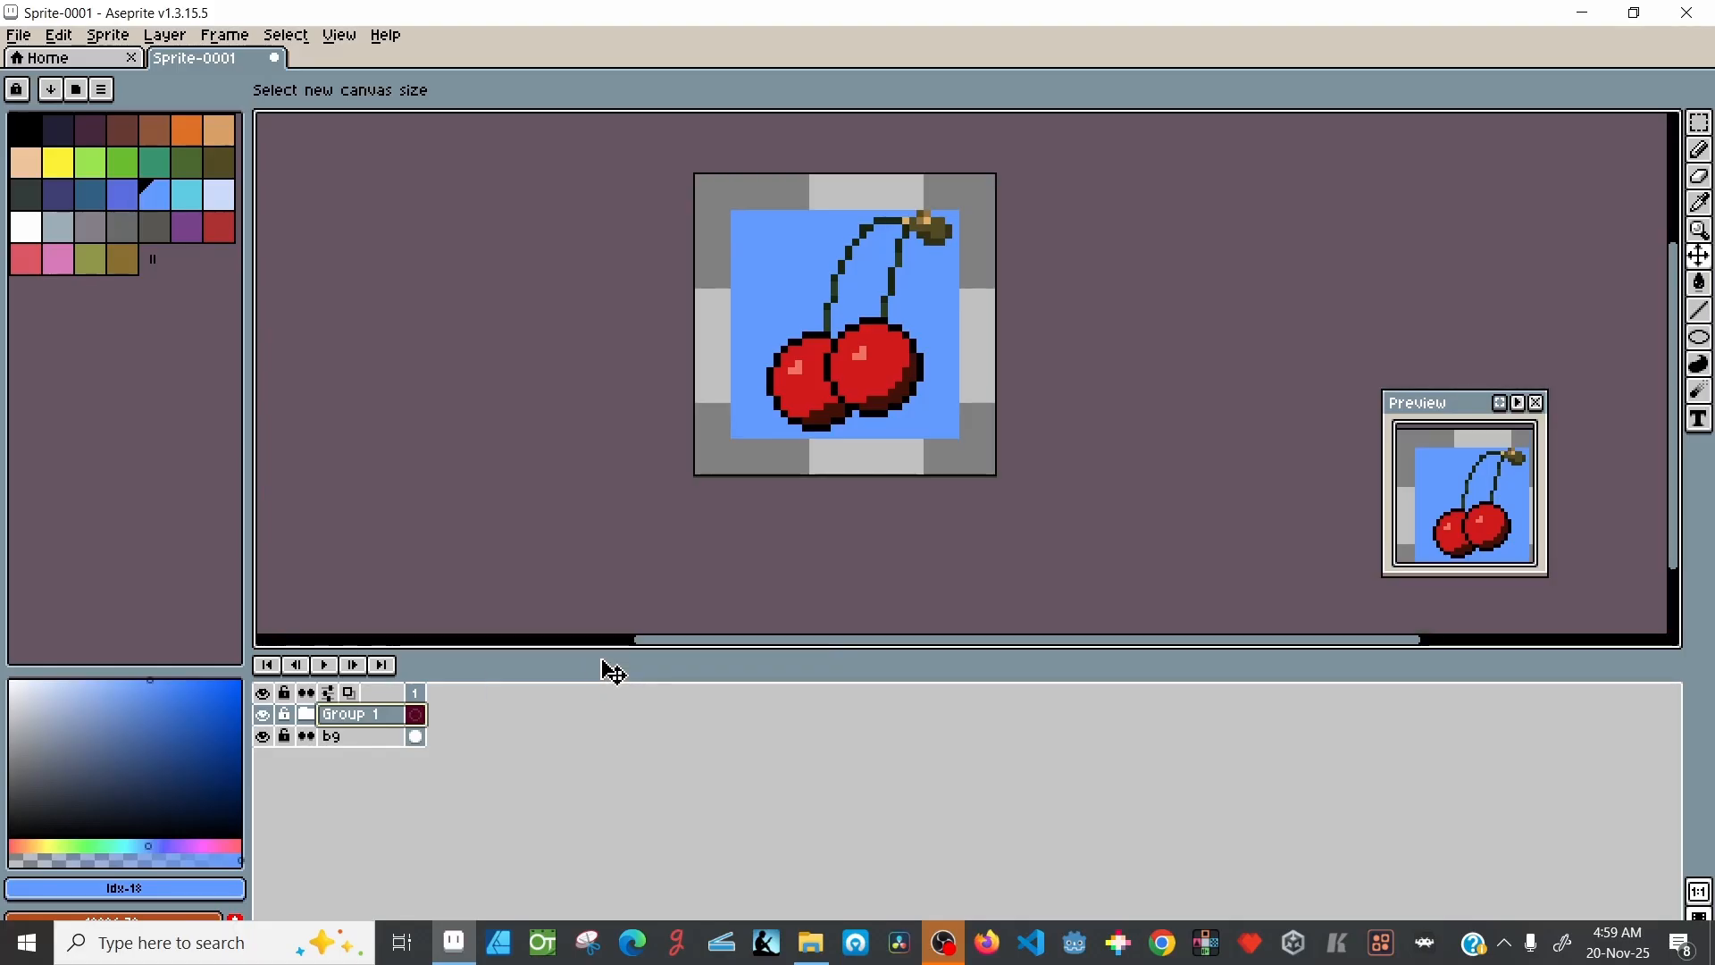
Step: Fill the empty border of the bg layer with the existing background blue #639bff
{"action": "left_click", "coordinate": [342, 736]}
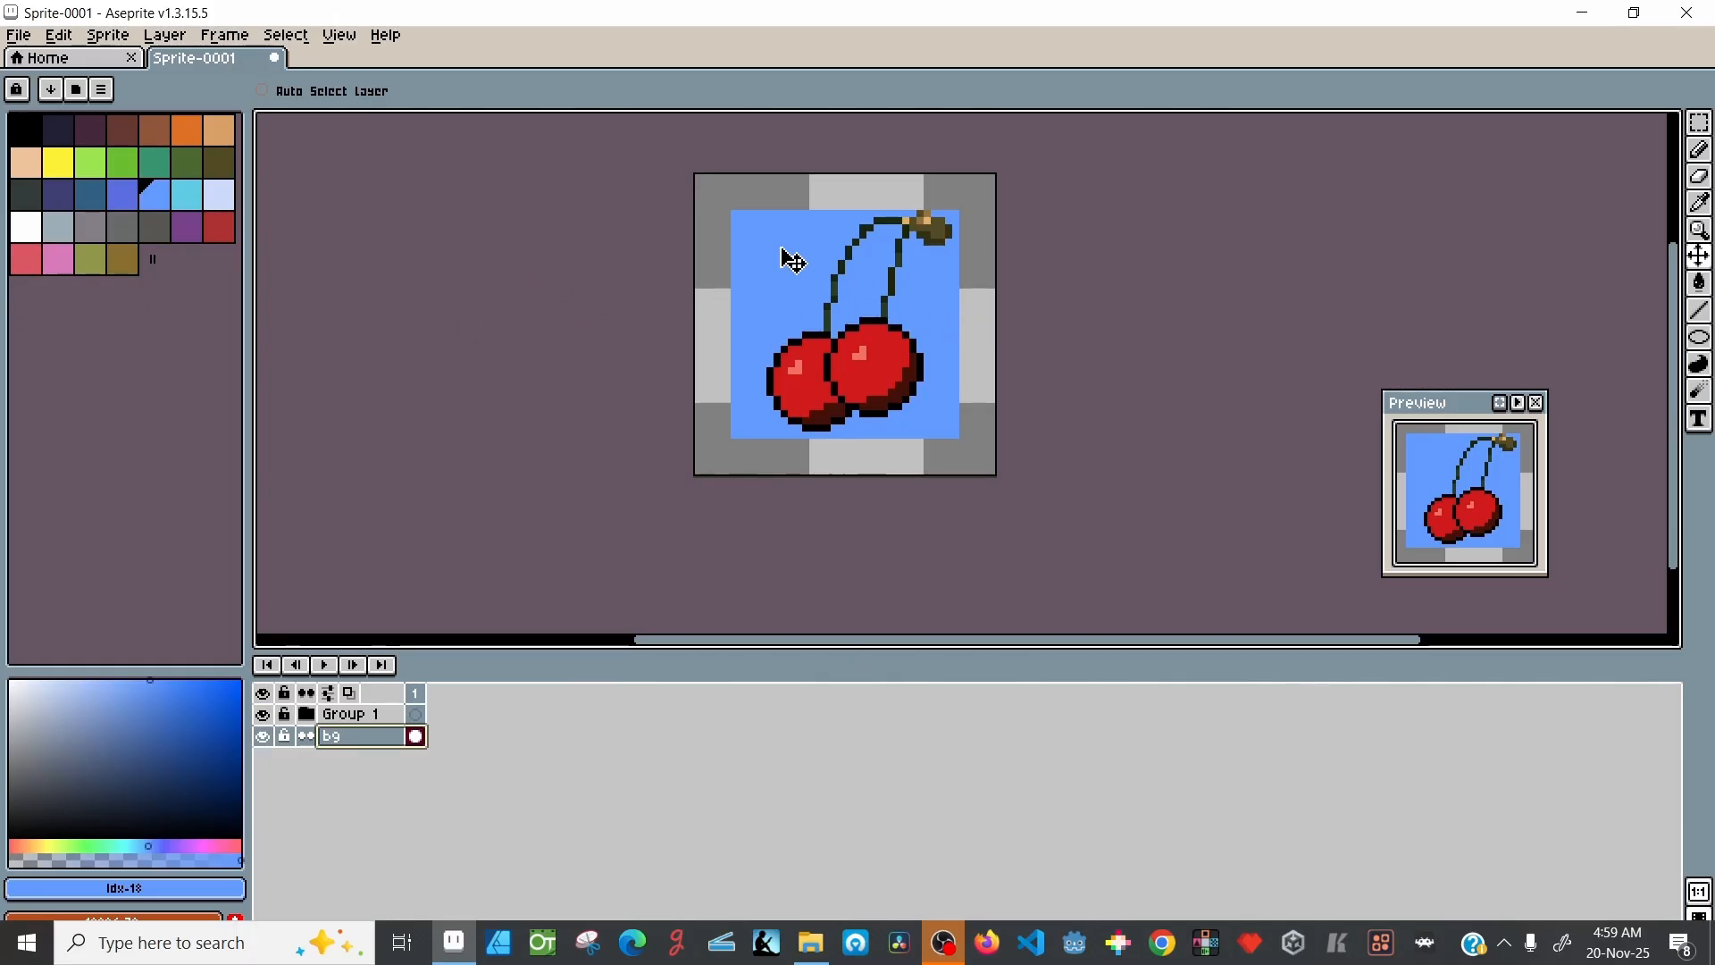
{"action": "key", "text": "i"}
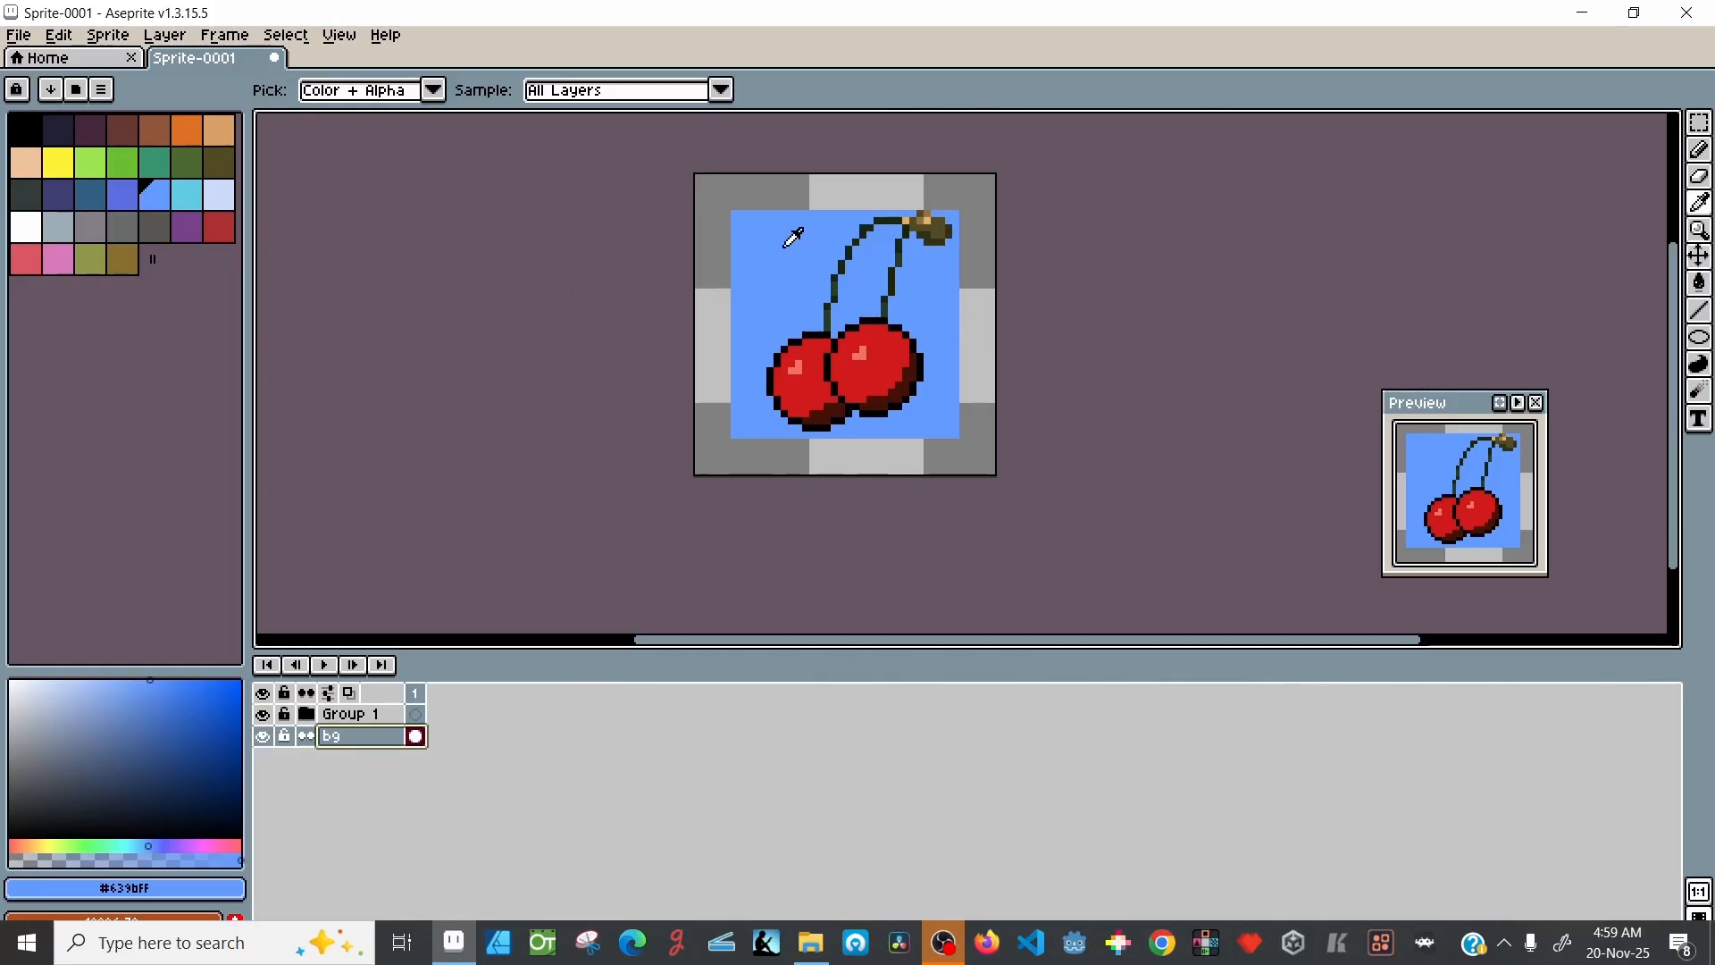
{"action": "key", "text": "g"}
{"action": "left_click", "coordinate": [731, 194]}
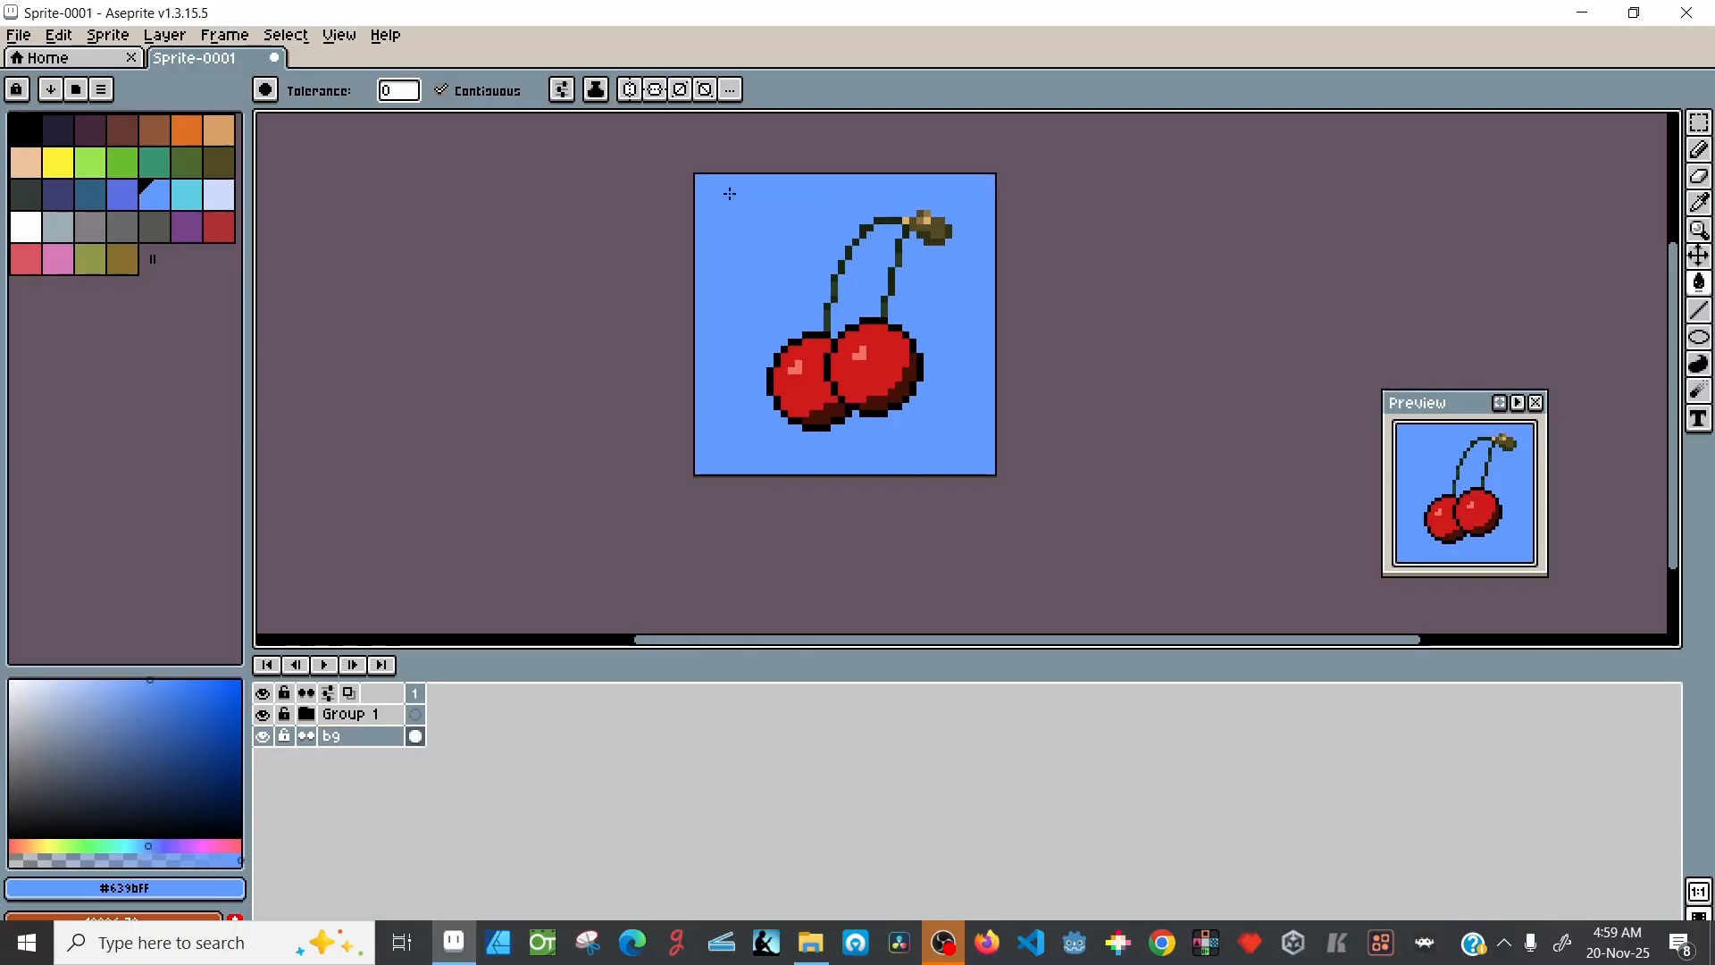
Step: Move the cherries of Group 1 up by about two pixels on the canvas
{"action": "left_click", "coordinate": [353, 715]}
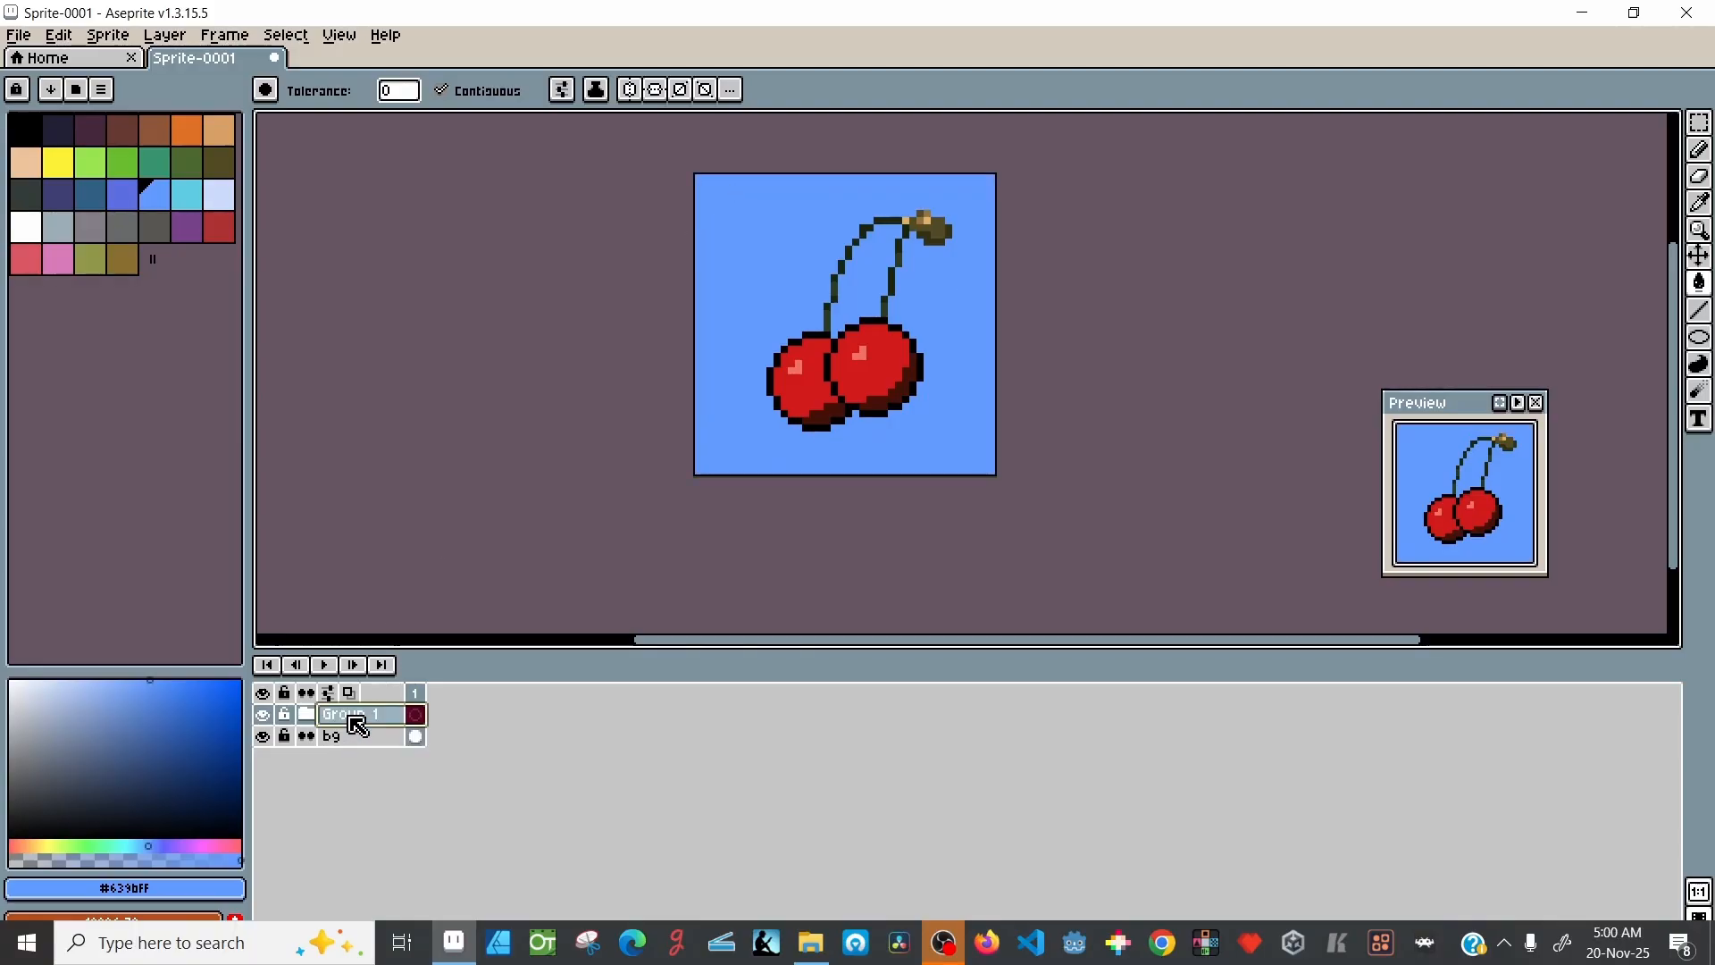
{"action": "left_click", "coordinate": [1699, 257]}
{"action": "left_click_drag", "start_coordinate": [880, 365], "coordinate": [883, 351]}
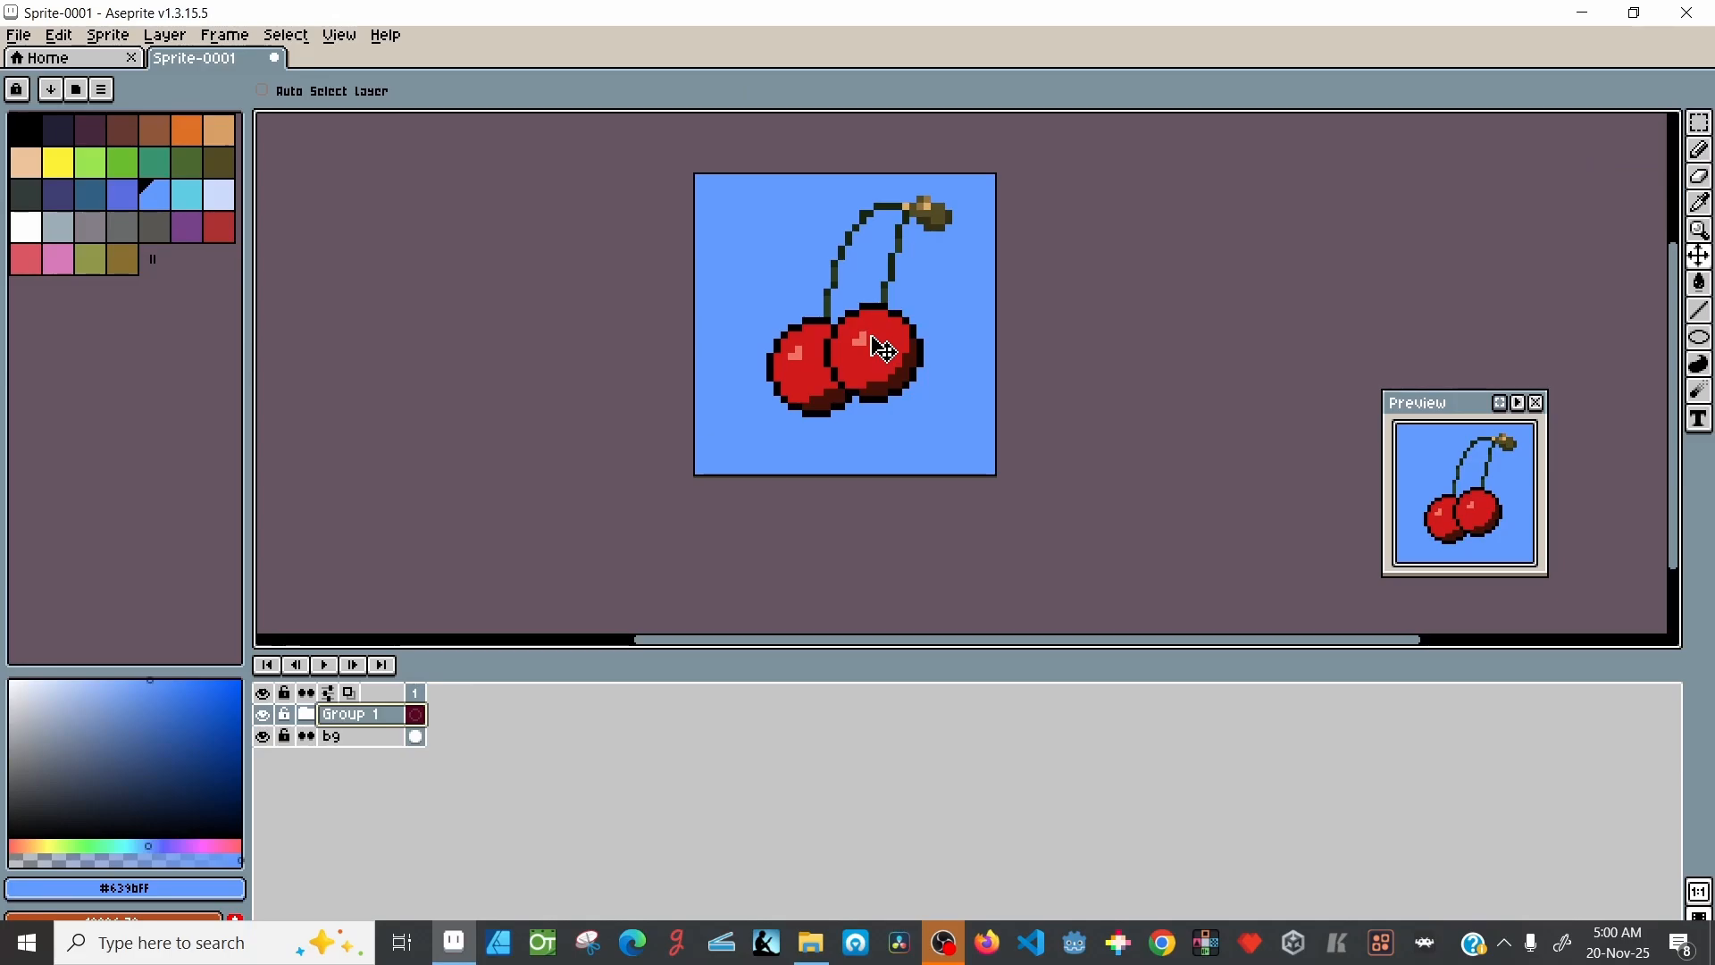
Step: Add a new layer above bg and draw a small filled ellipse on it beneath the first cherry
{"action": "left_click", "coordinate": [347, 737]}
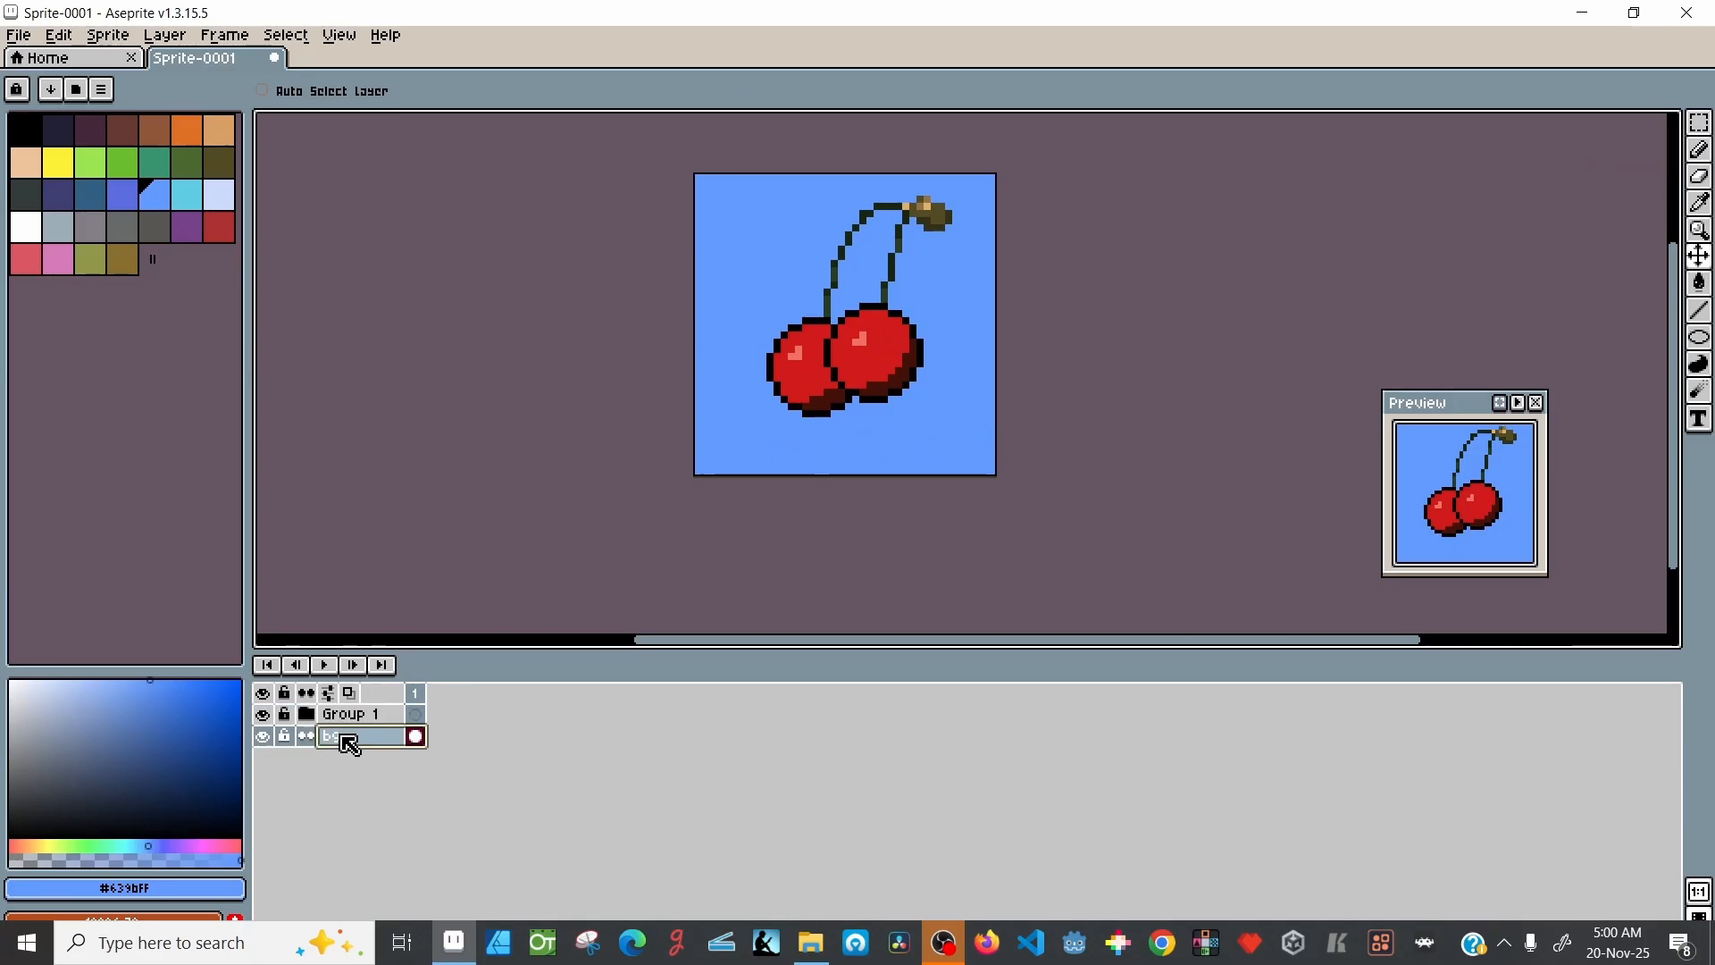
{"action": "key", "text": "shift+n"}
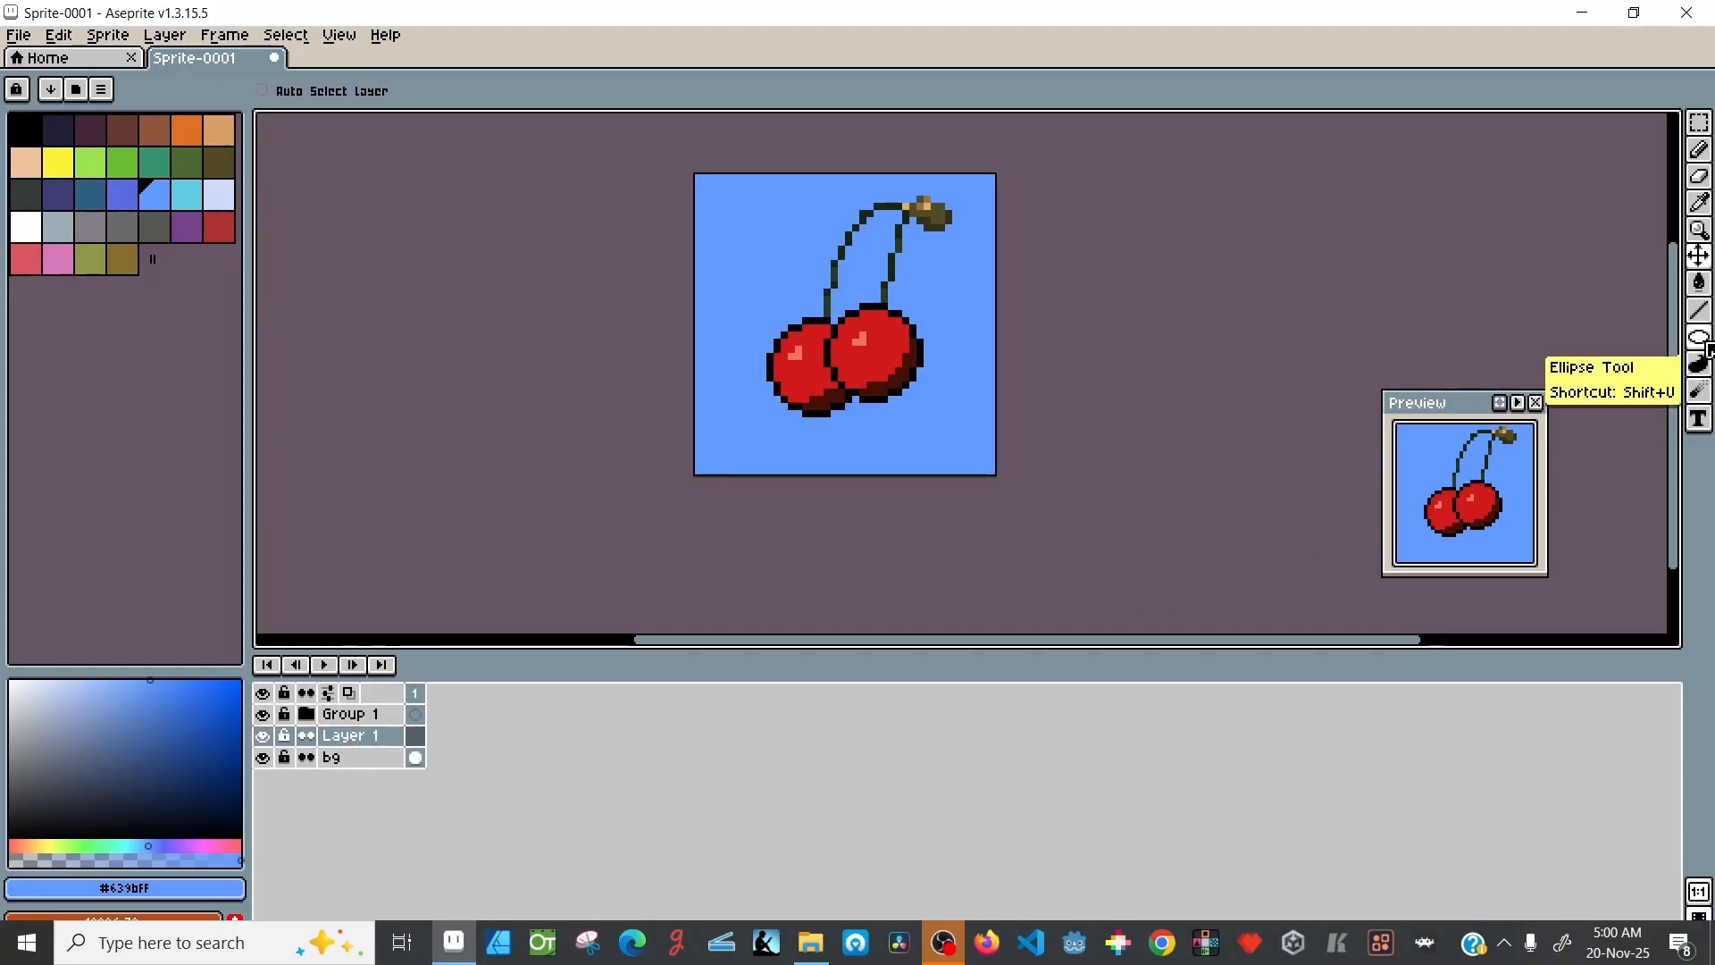
{"action": "left_click_drag", "start_coordinate": [1699, 340], "coordinate": [1681, 345]}
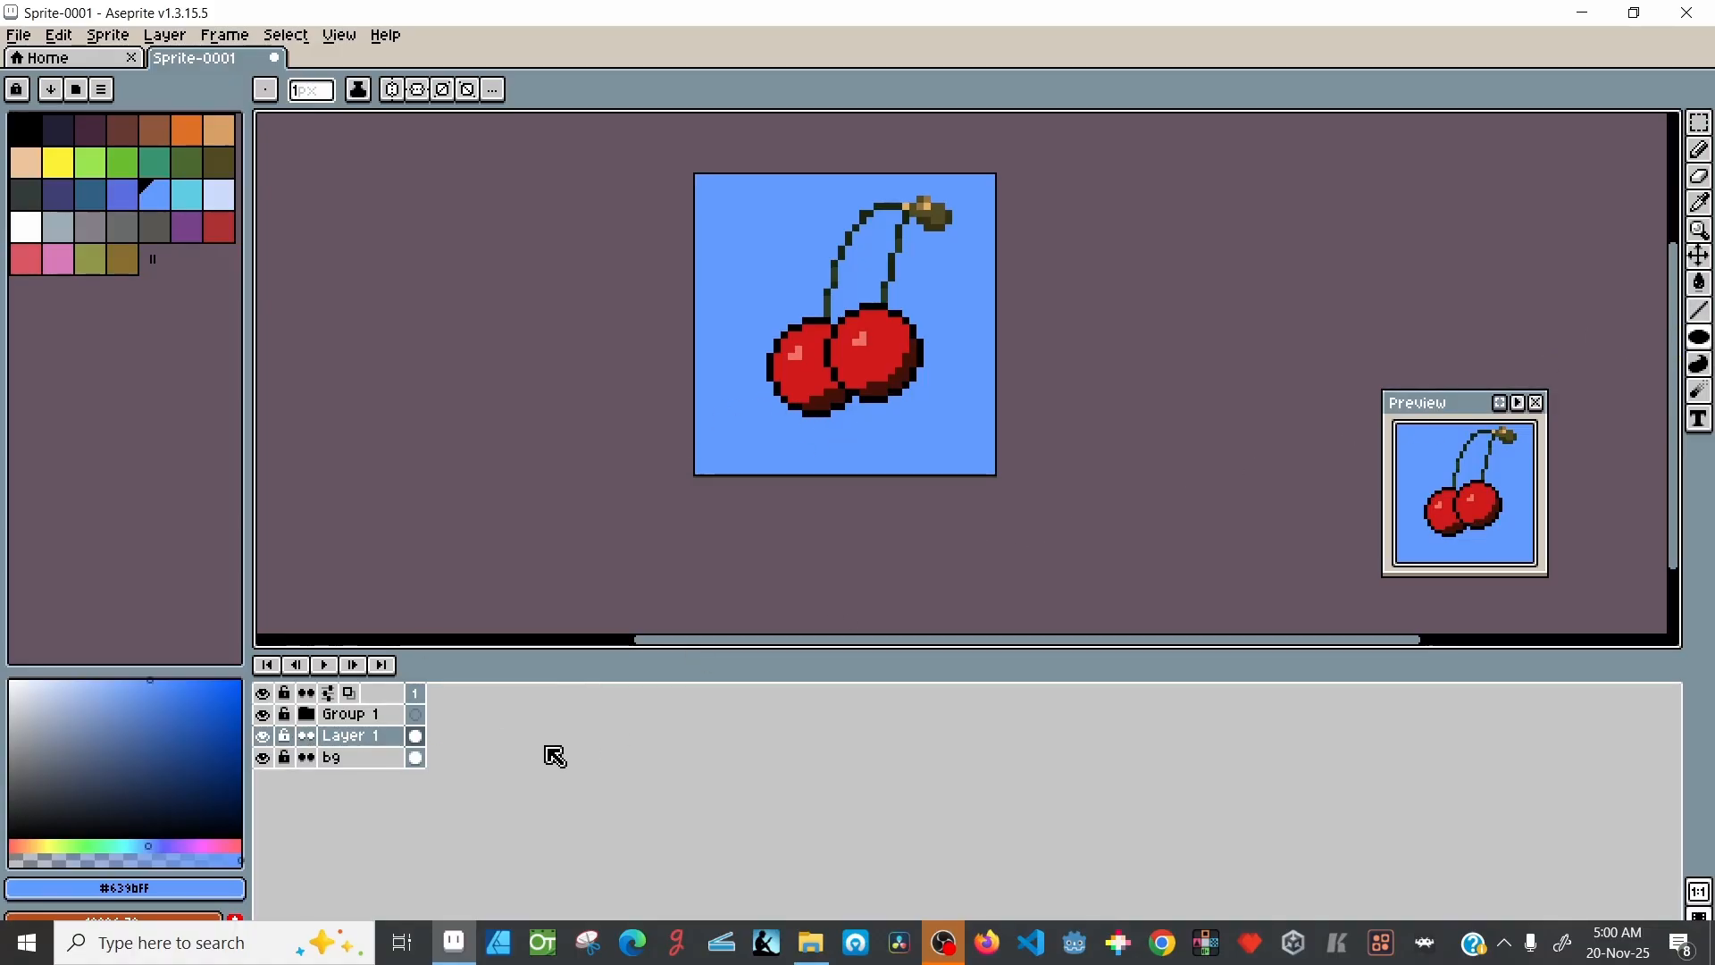
Step: Move Layer 1 above Group 1 in the layer stack
{"action": "left_click", "coordinate": [327, 694]}
{"action": "left_click", "coordinate": [347, 742]}
{"action": "left_click", "coordinate": [353, 739]}
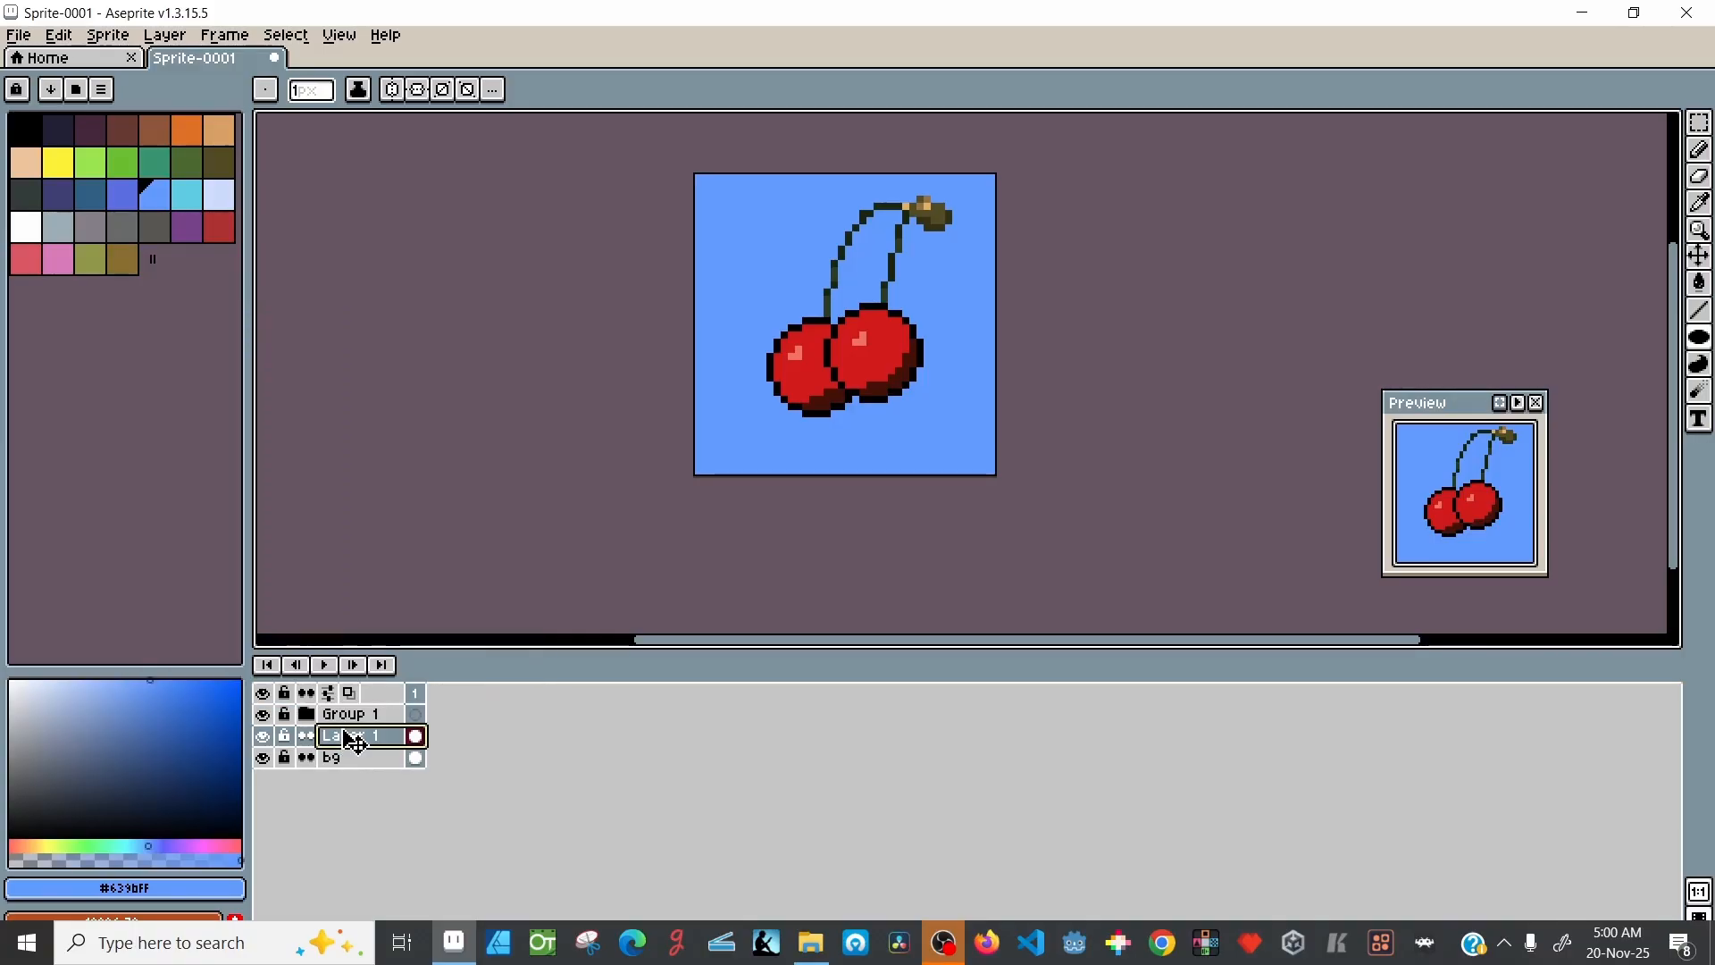
{"action": "left_click_drag", "start_coordinate": [354, 739], "coordinate": [364, 719]}
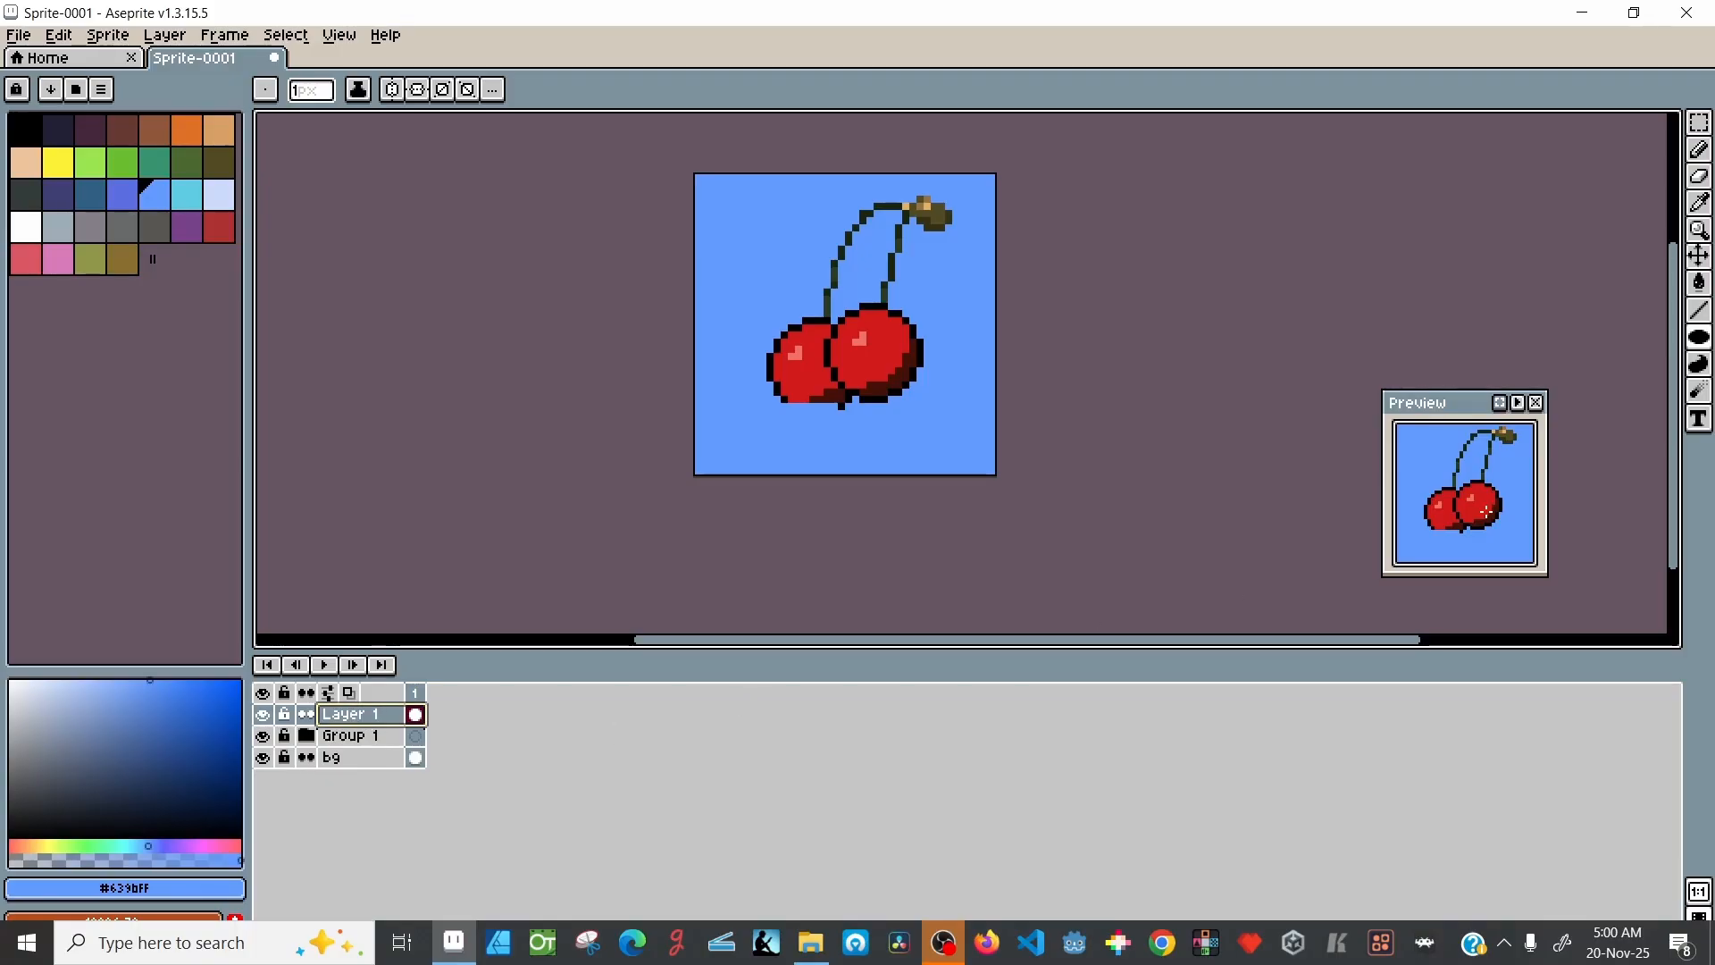
Step: Fill the ellipse on Layer 1 with the dark navy palette colour Idx-1
{"action": "left_click", "coordinate": [1703, 286]}
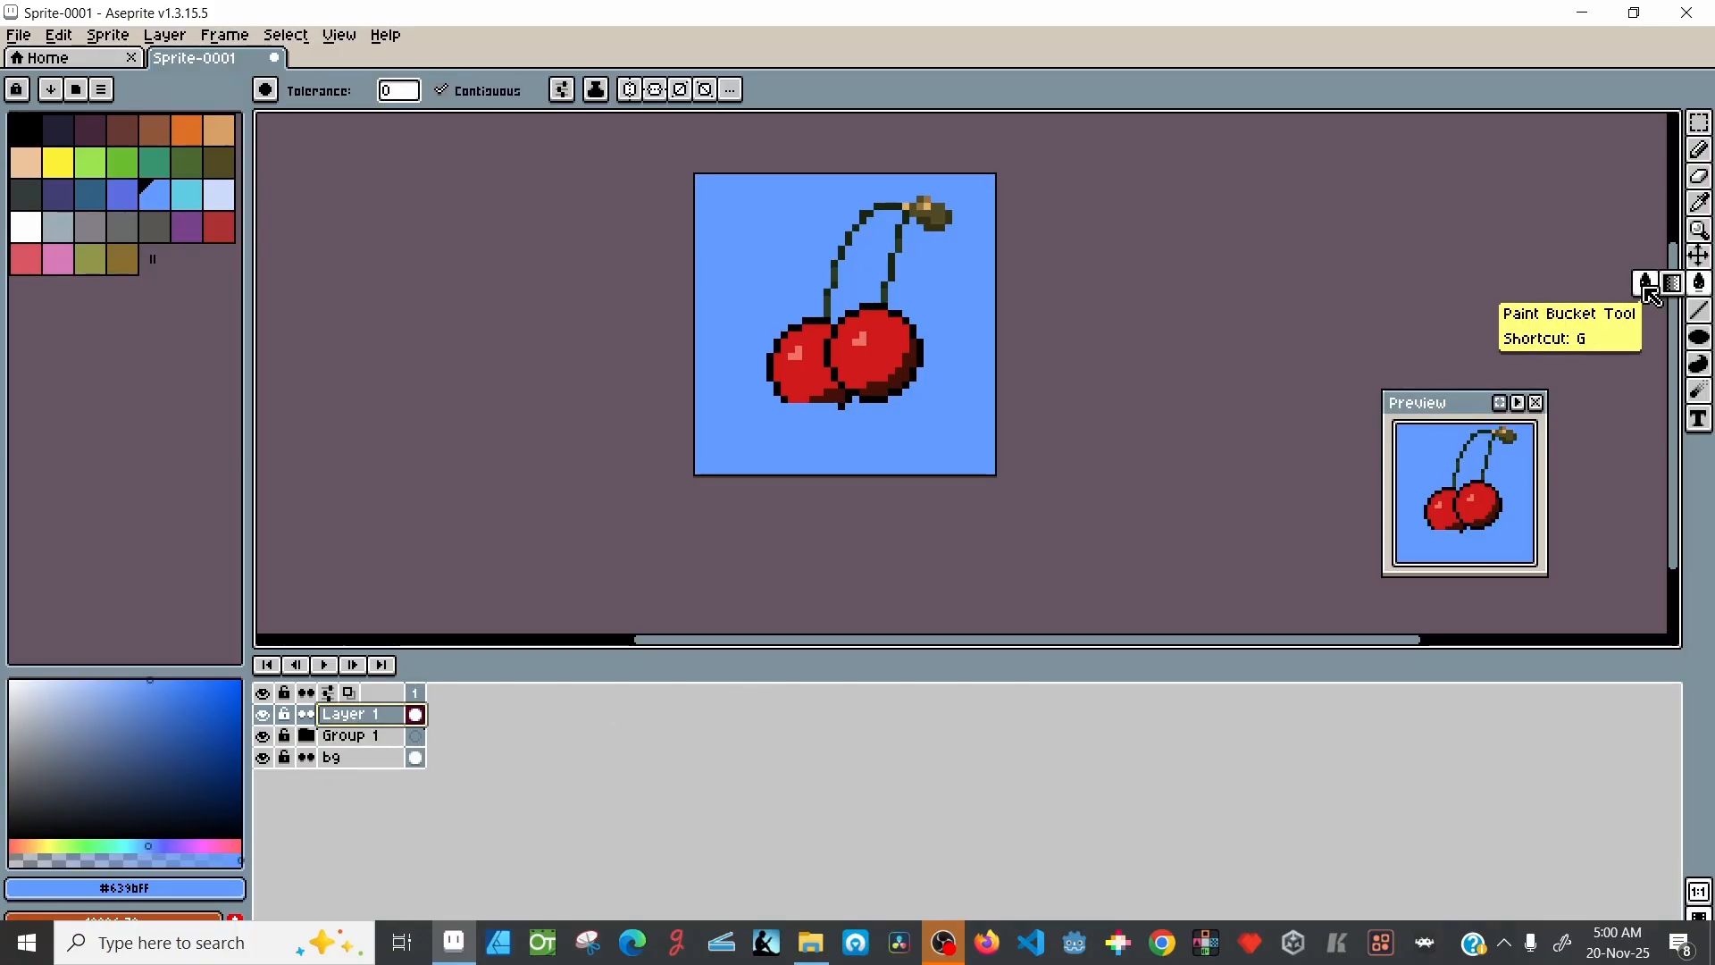
{"action": "left_click", "coordinate": [55, 130]}
{"action": "left_click", "coordinate": [836, 416]}
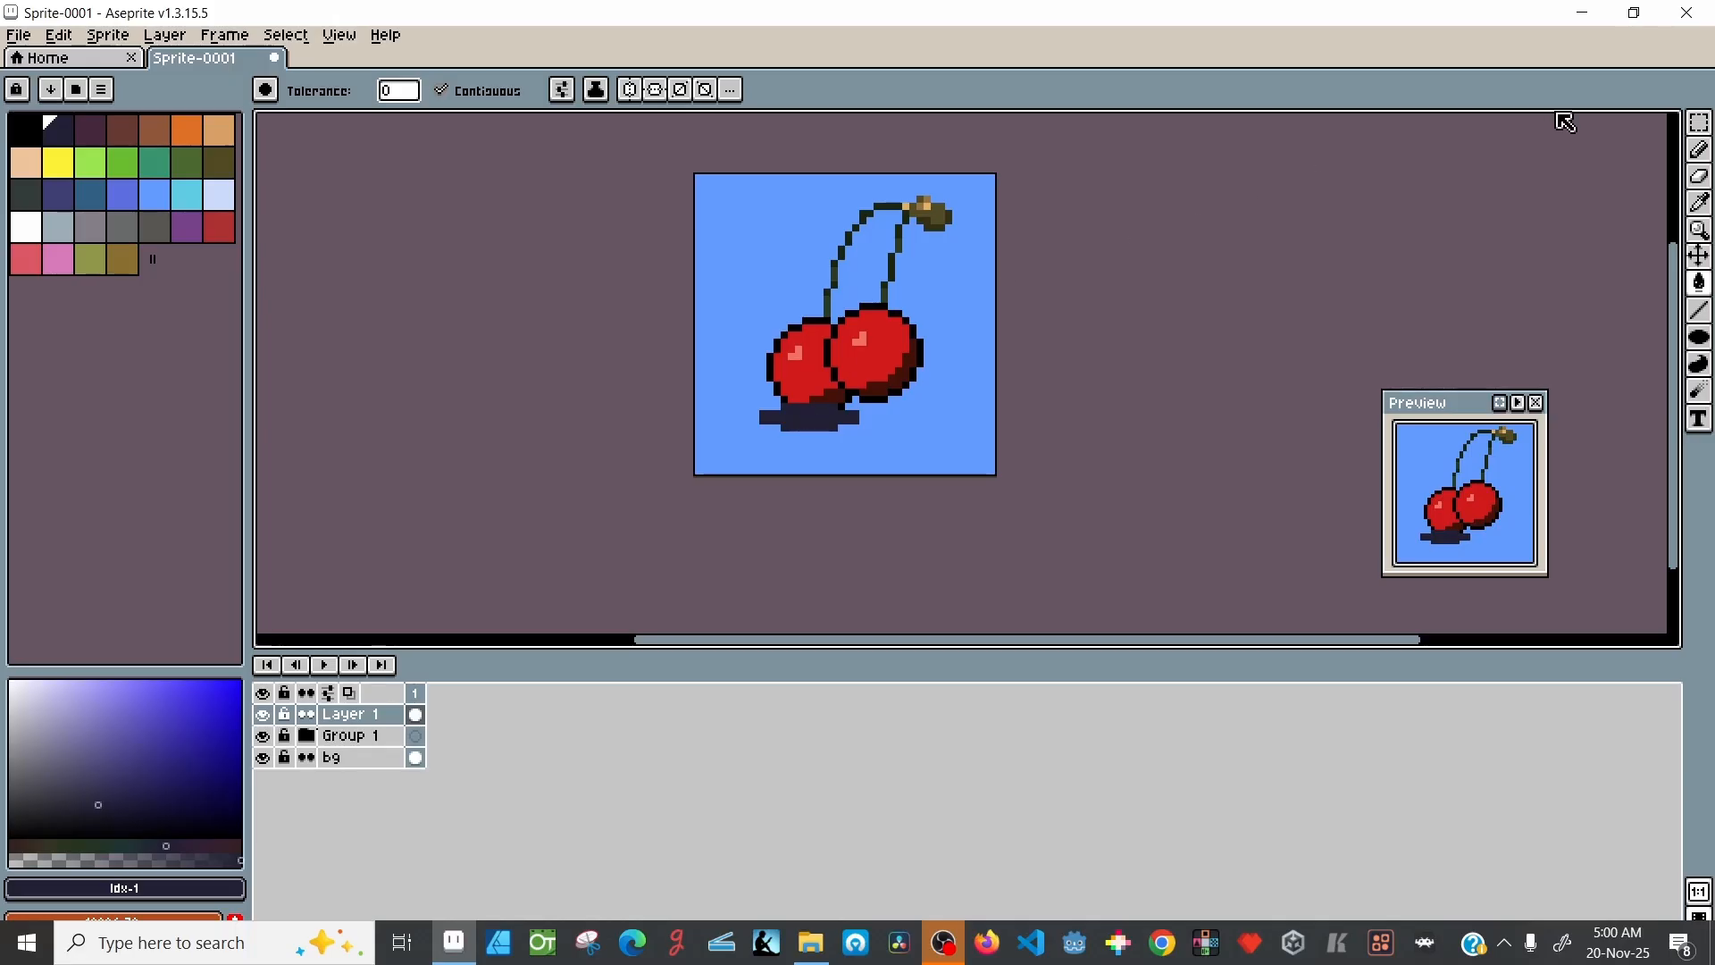
Step: Select the small dark ellipse beneath the cherries with a rectangular marquee and delete it
{"action": "left_click", "coordinate": [1699, 122]}
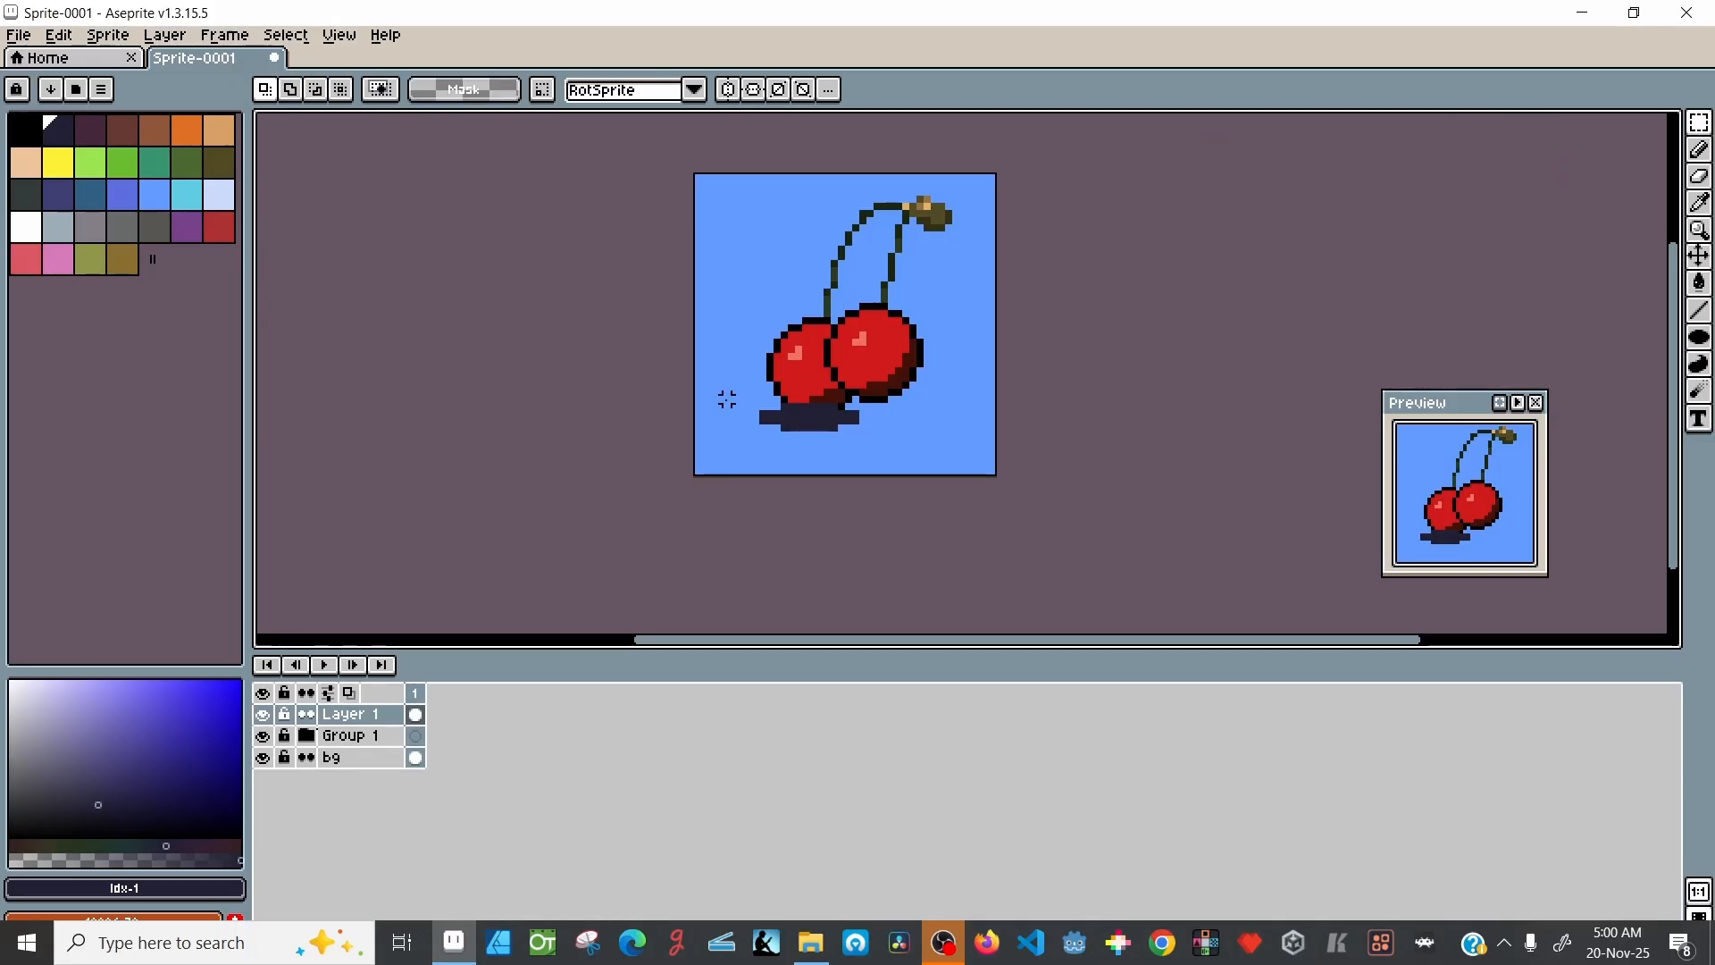
{"action": "left_click_drag", "start_coordinate": [727, 399], "coordinate": [871, 451]}
{"action": "key", "text": "Delete"}
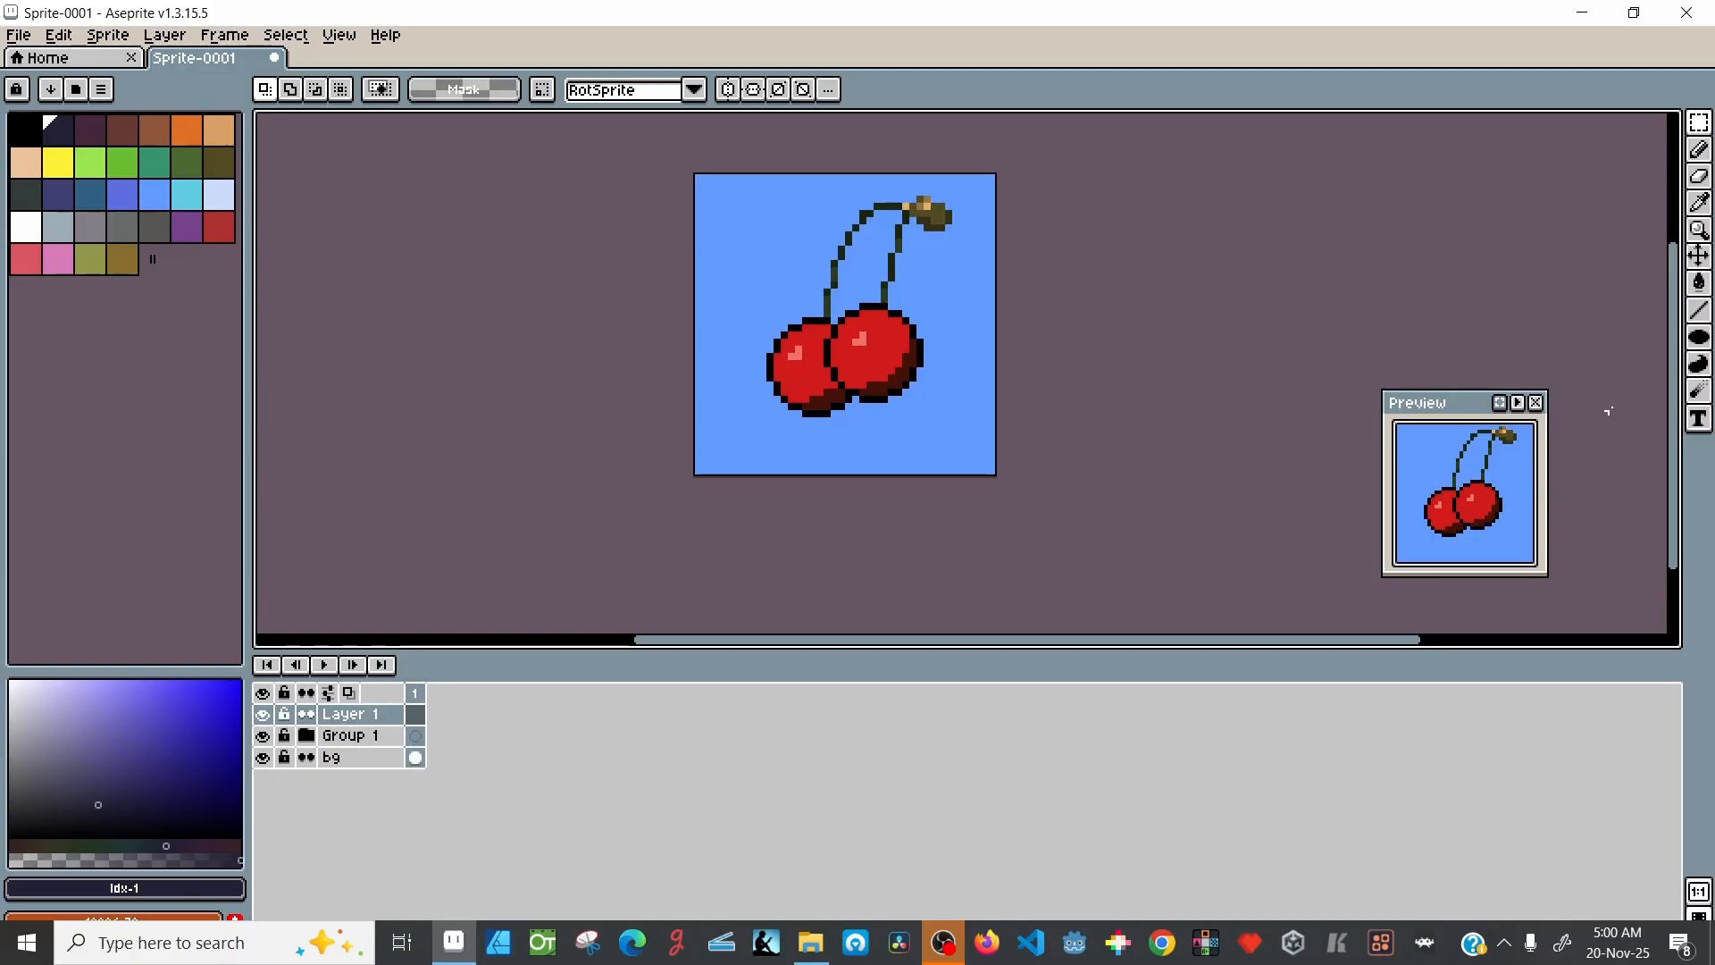
Step: Draw a wider filled dark ellipse beneath both cherries as a shadow, and place Layer 1 between Group 1 and bg
{"action": "left_click", "coordinate": [1706, 340]}
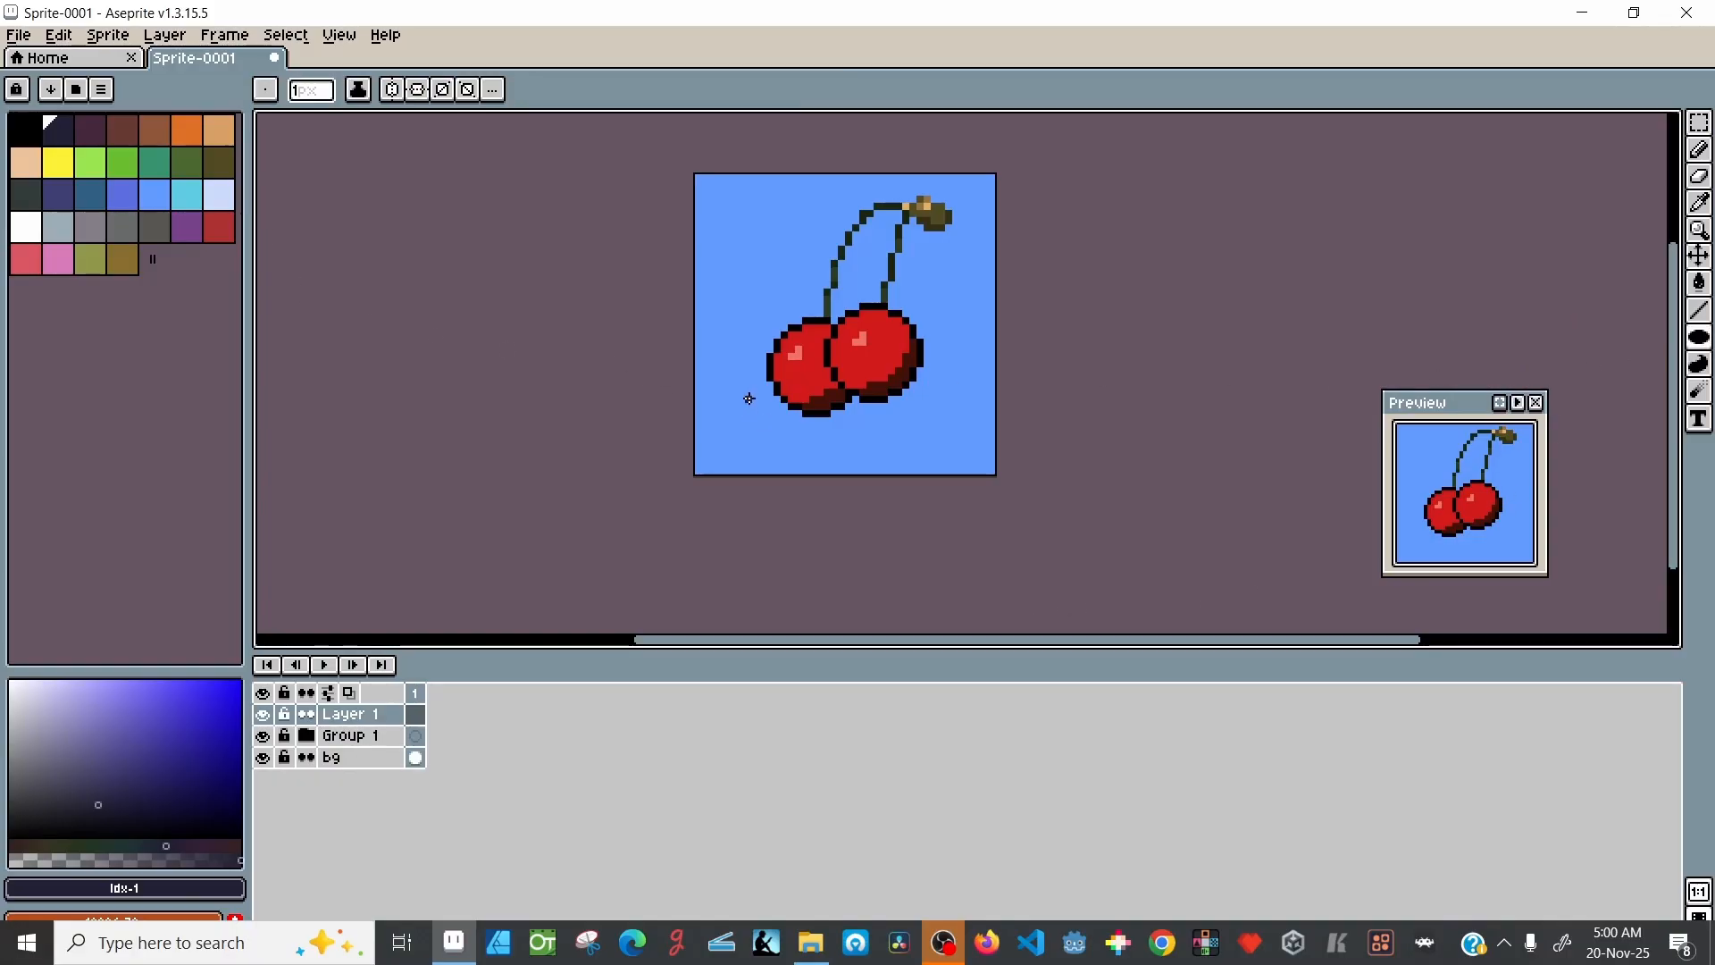
{"action": "left_click_drag", "start_coordinate": [749, 398], "coordinate": [941, 447]}
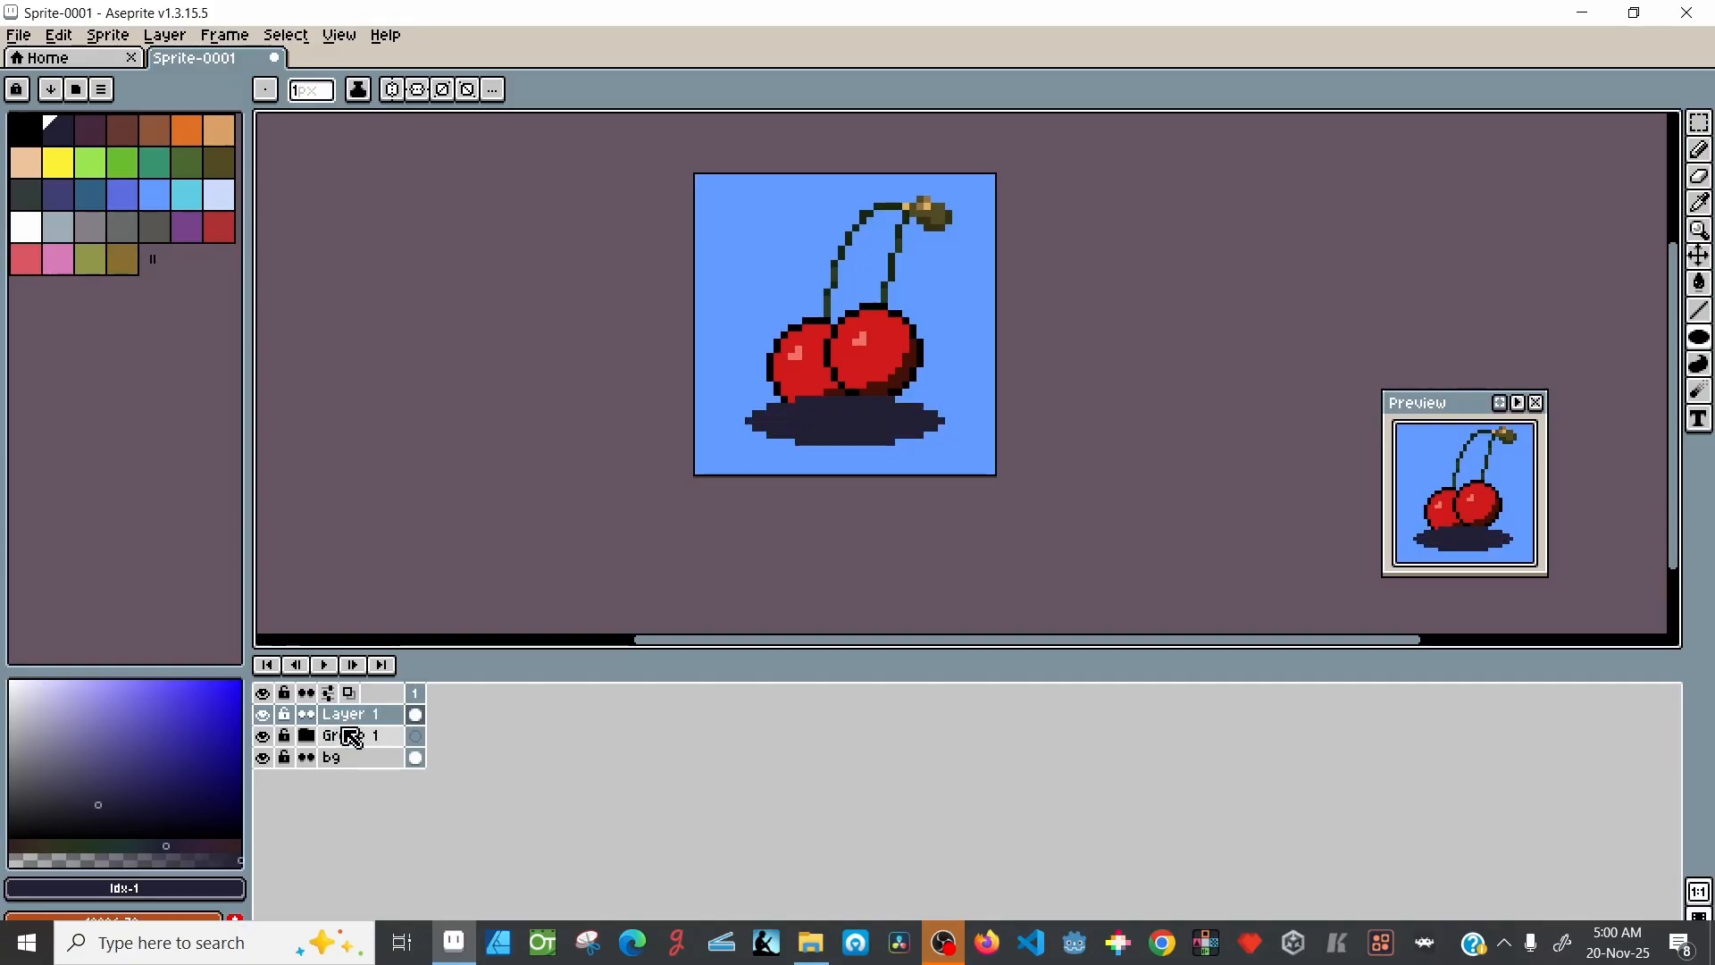
{"action": "left_click_drag", "start_coordinate": [351, 715], "coordinate": [366, 757]}
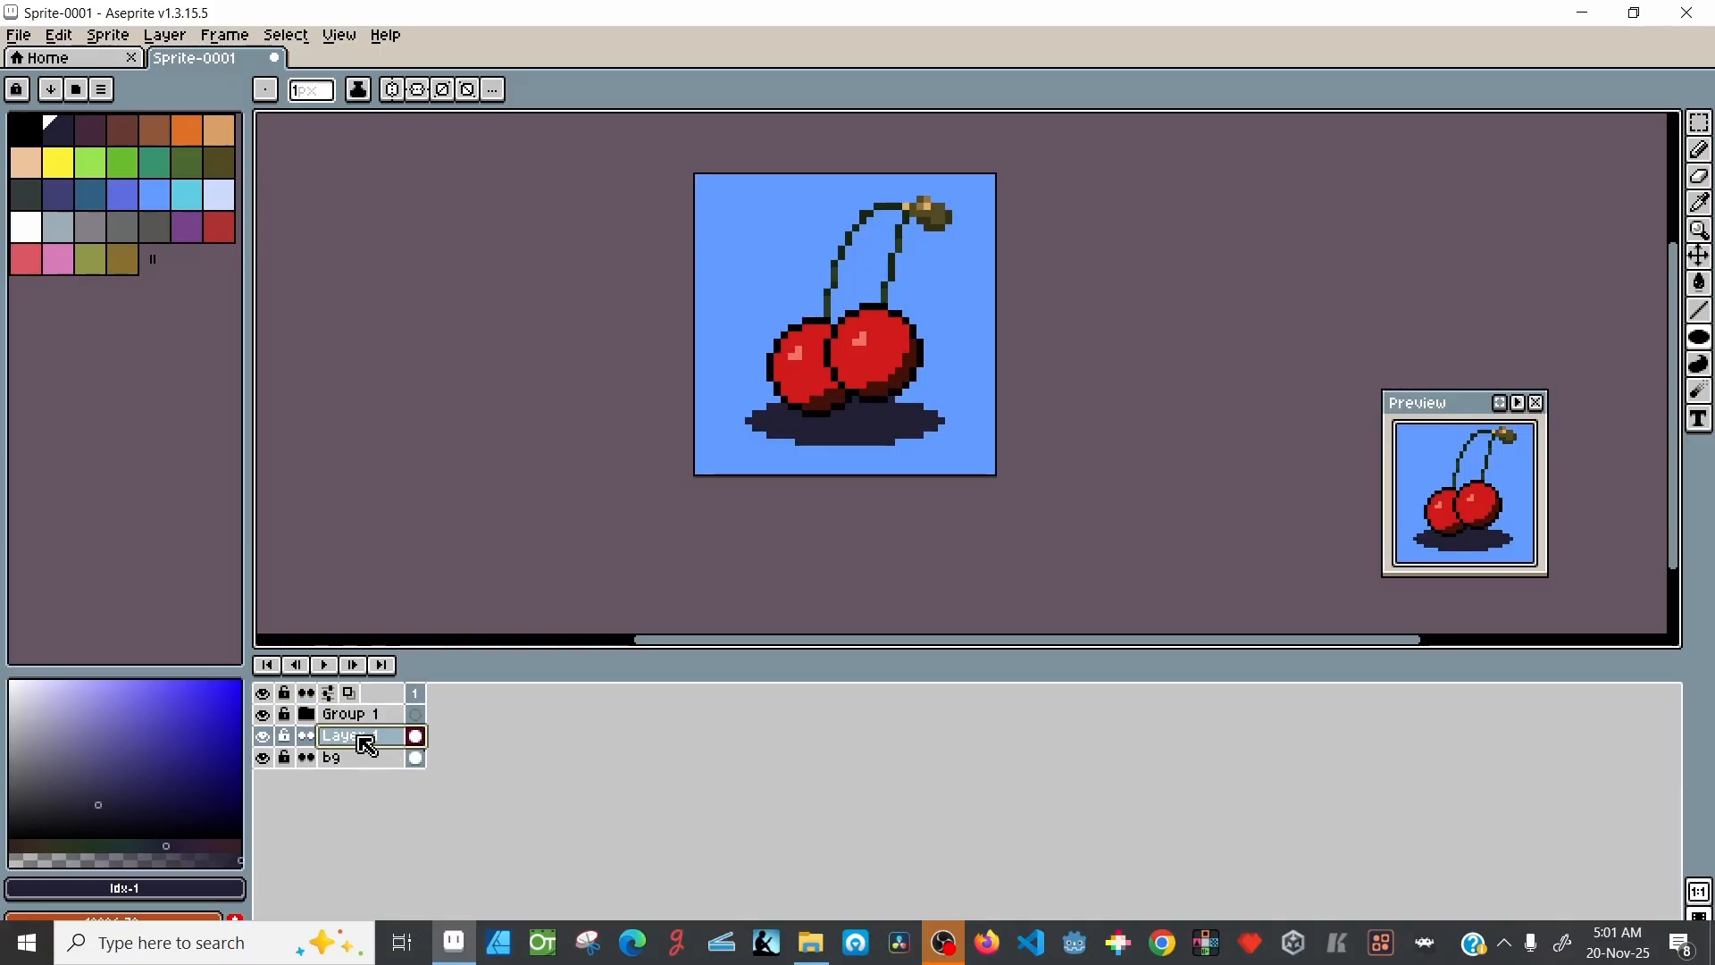
Step: Set the opacity of Layer 1 to 29% to soften the shadow
{"action": "double_click", "coordinate": [362, 739]}
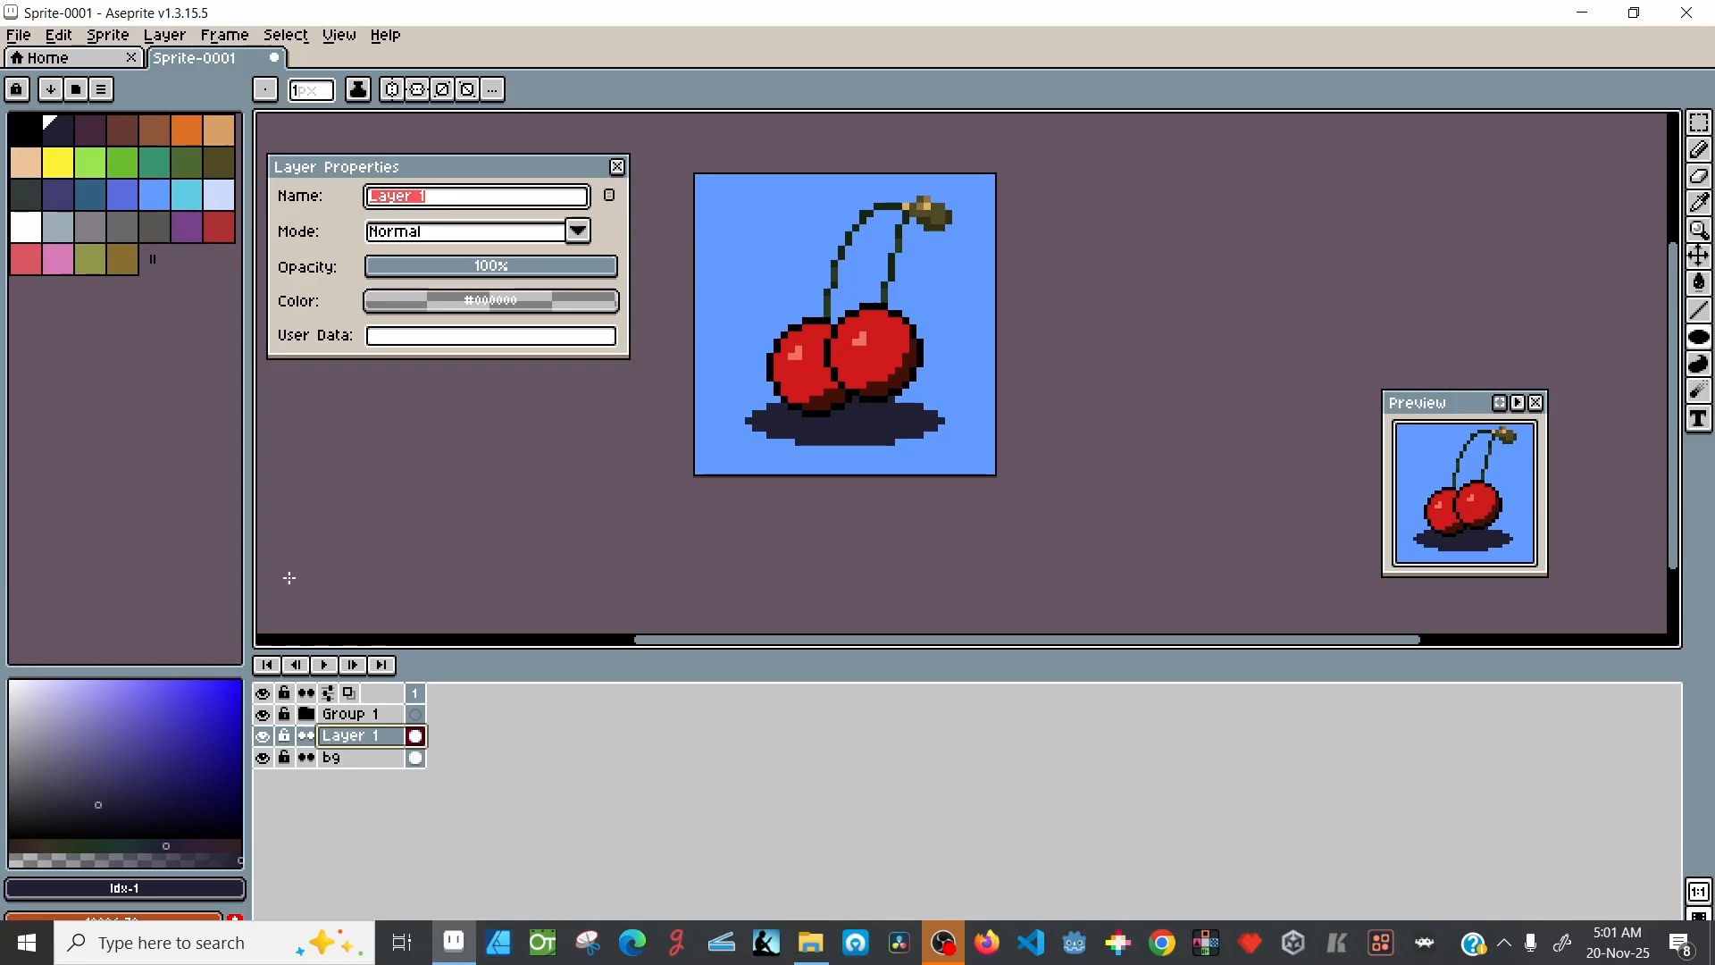
{"action": "left_click_drag", "start_coordinate": [573, 280], "coordinate": [451, 277]}
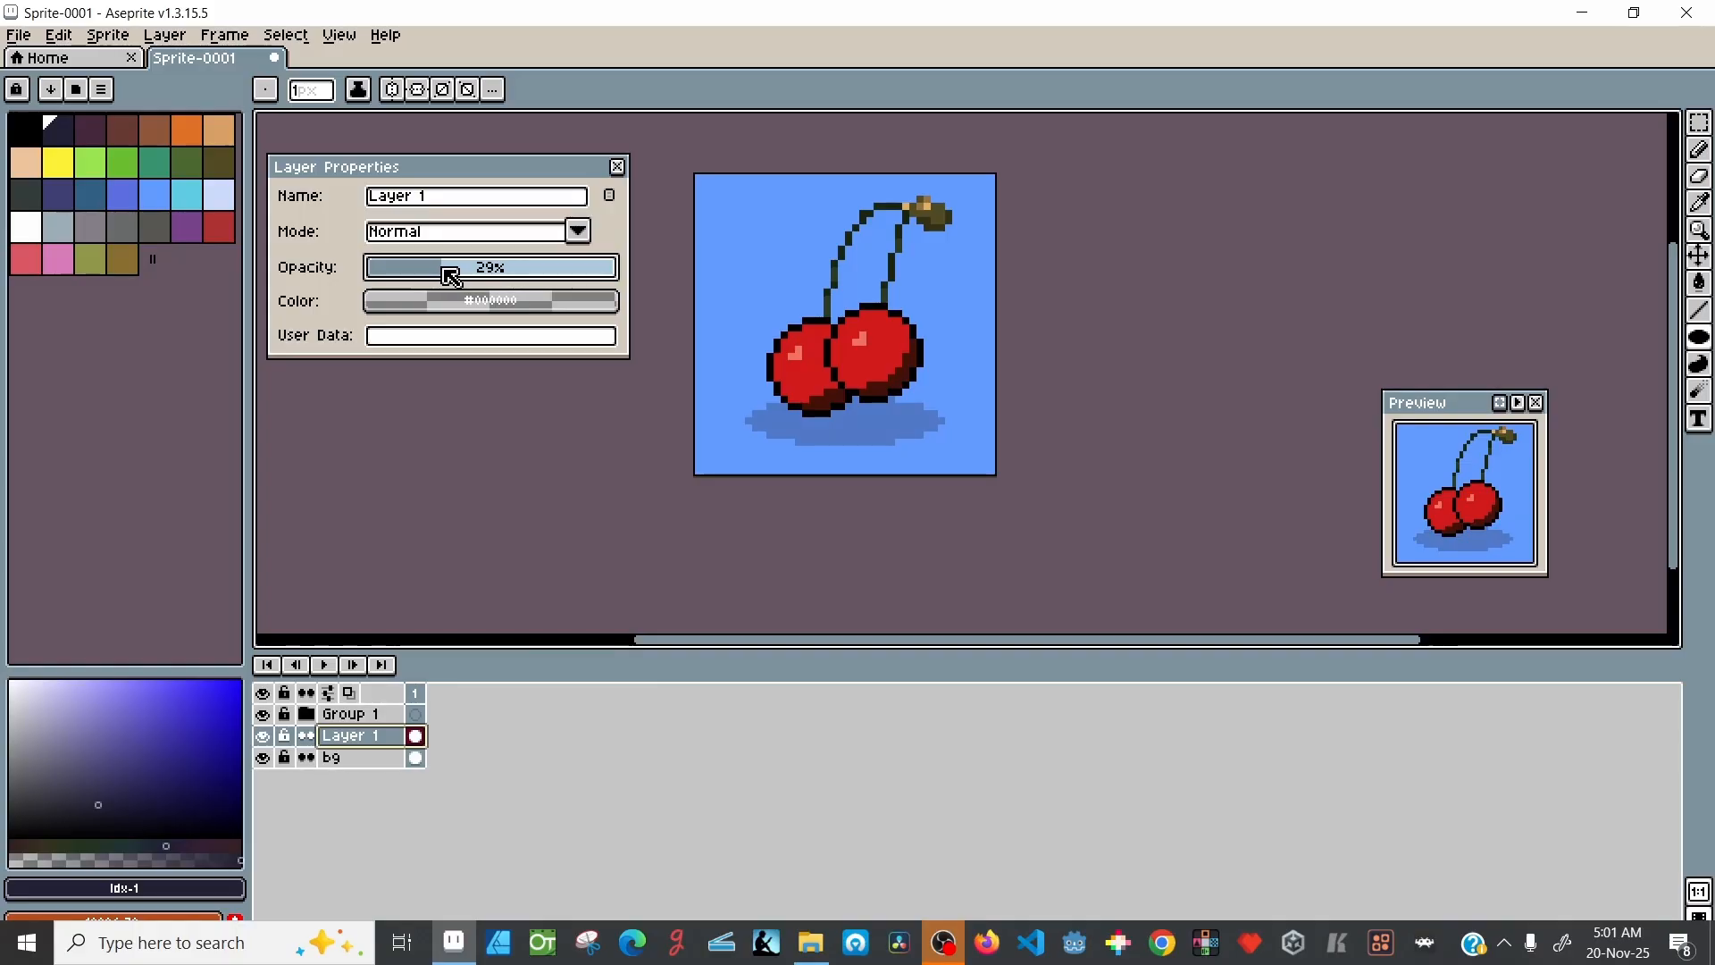
{"action": "left_click", "coordinate": [612, 171]}
{"action": "scroll", "coordinate": [797, 341], "scroll_direction": "up", "scroll_amount": 1}
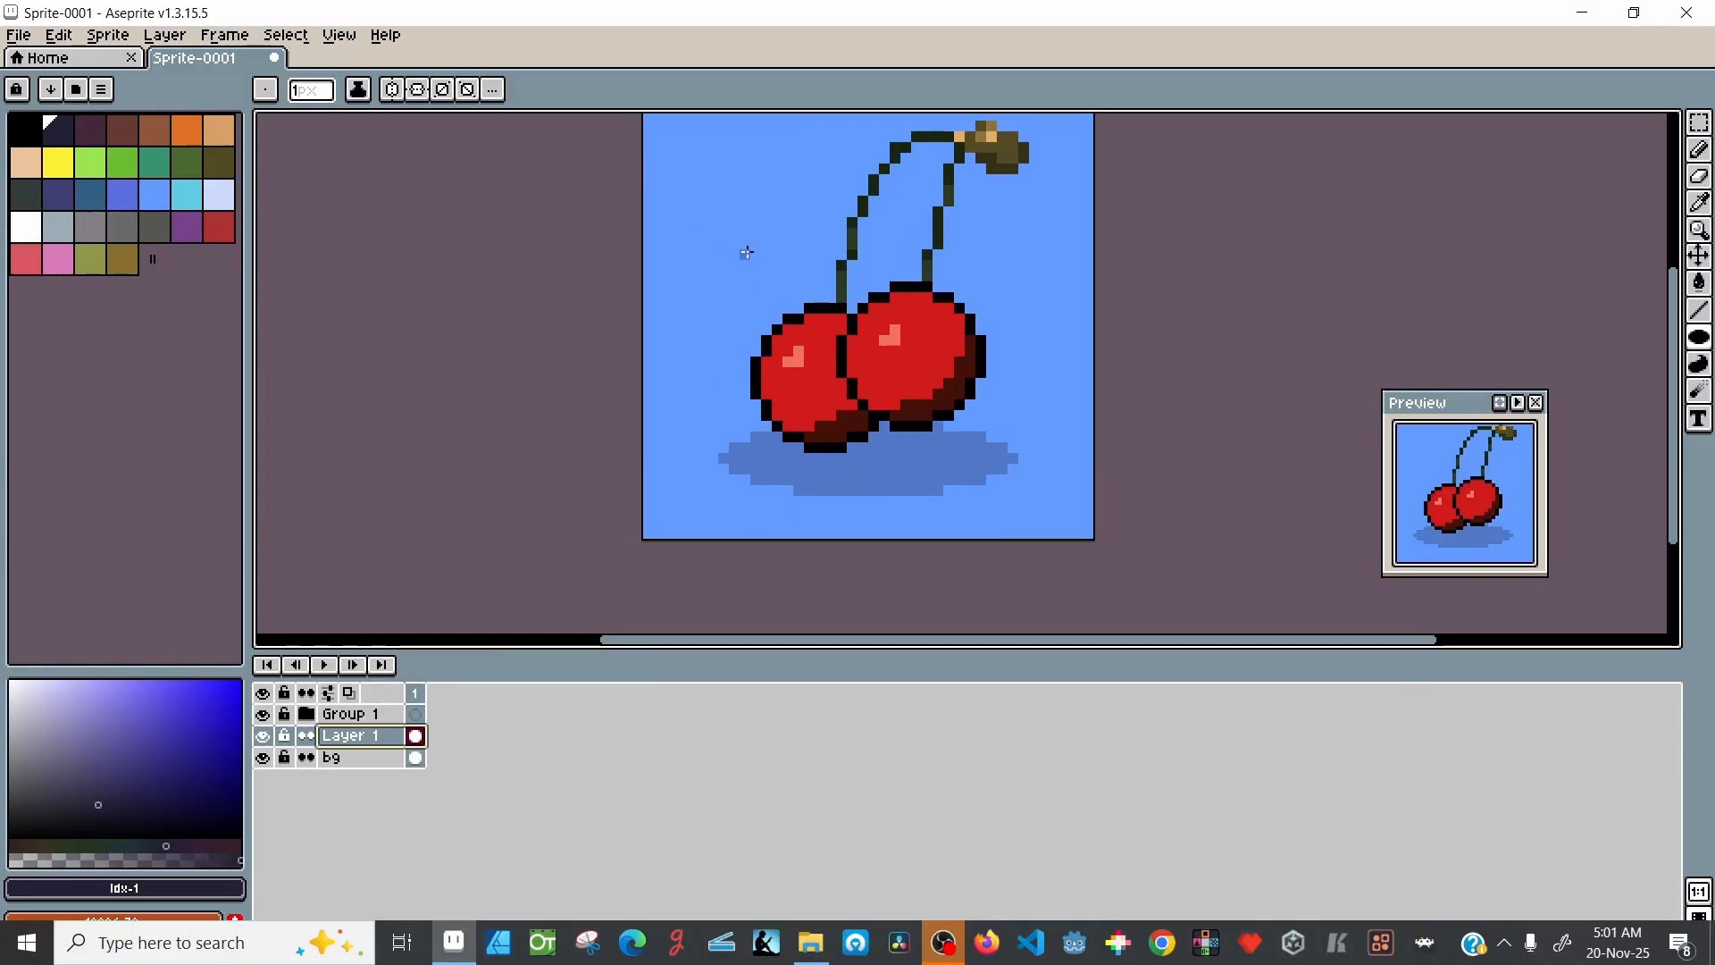
{"action": "left_click_drag", "start_coordinate": [747, 253], "coordinate": [724, 330]}
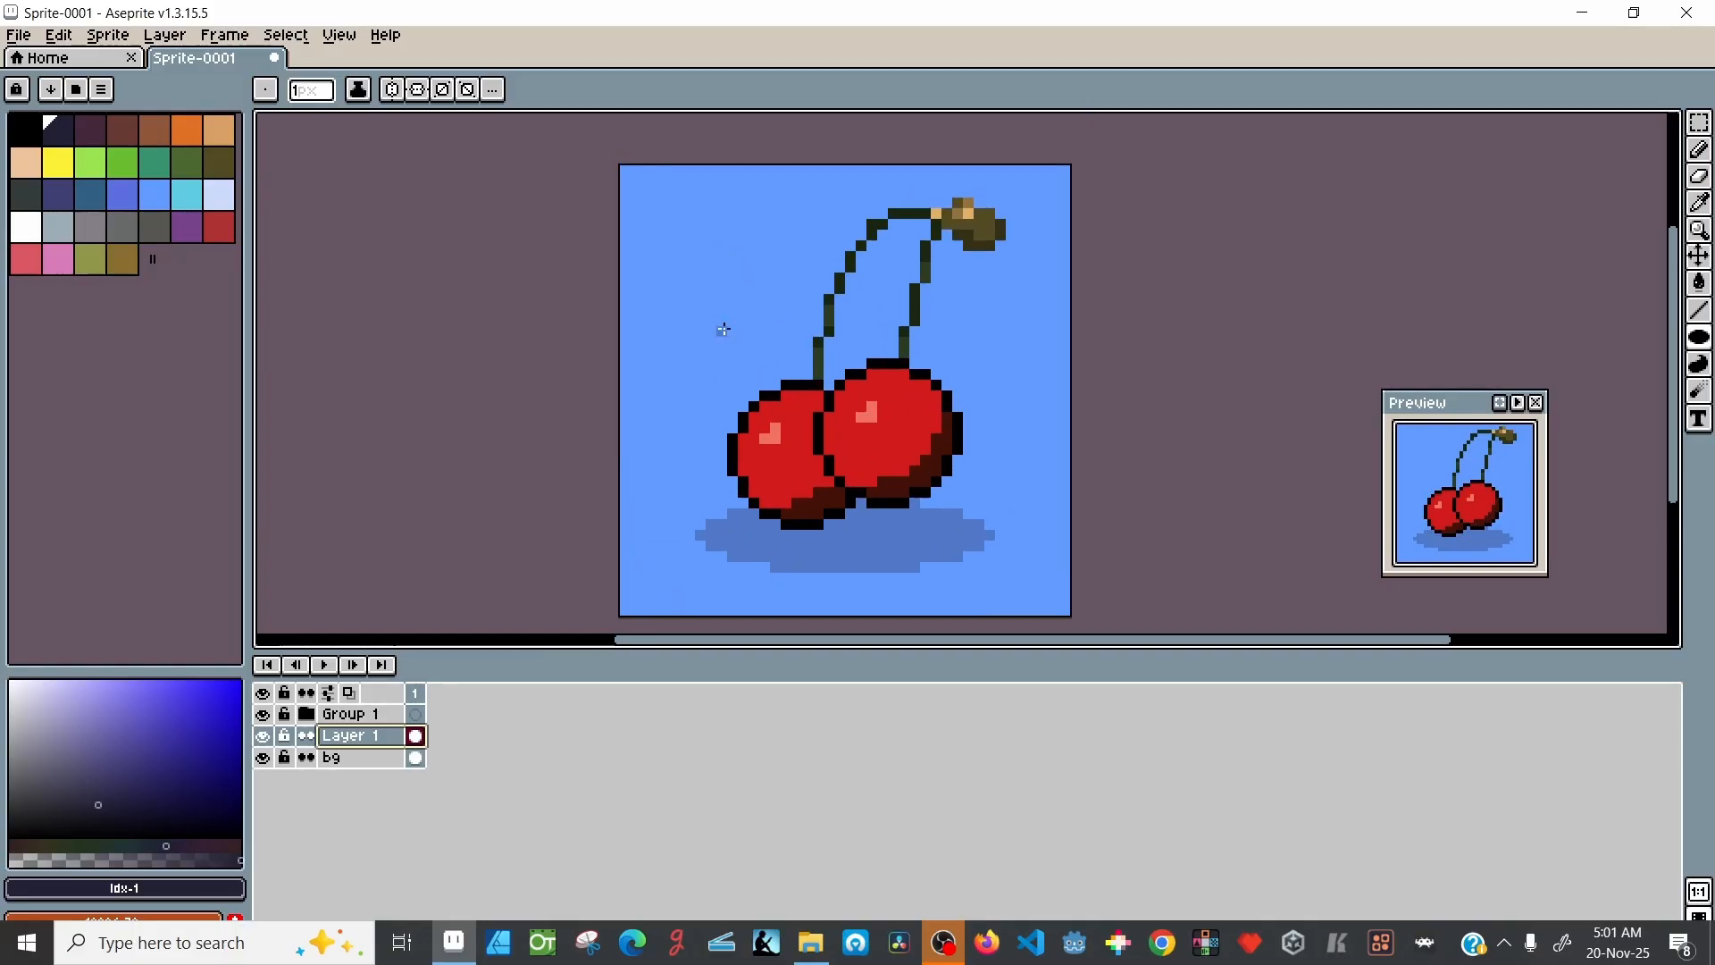
Step: Rename Layer 1 as shadow
{"action": "double_click", "coordinate": [357, 736]}
{"action": "type", "text": "S"}
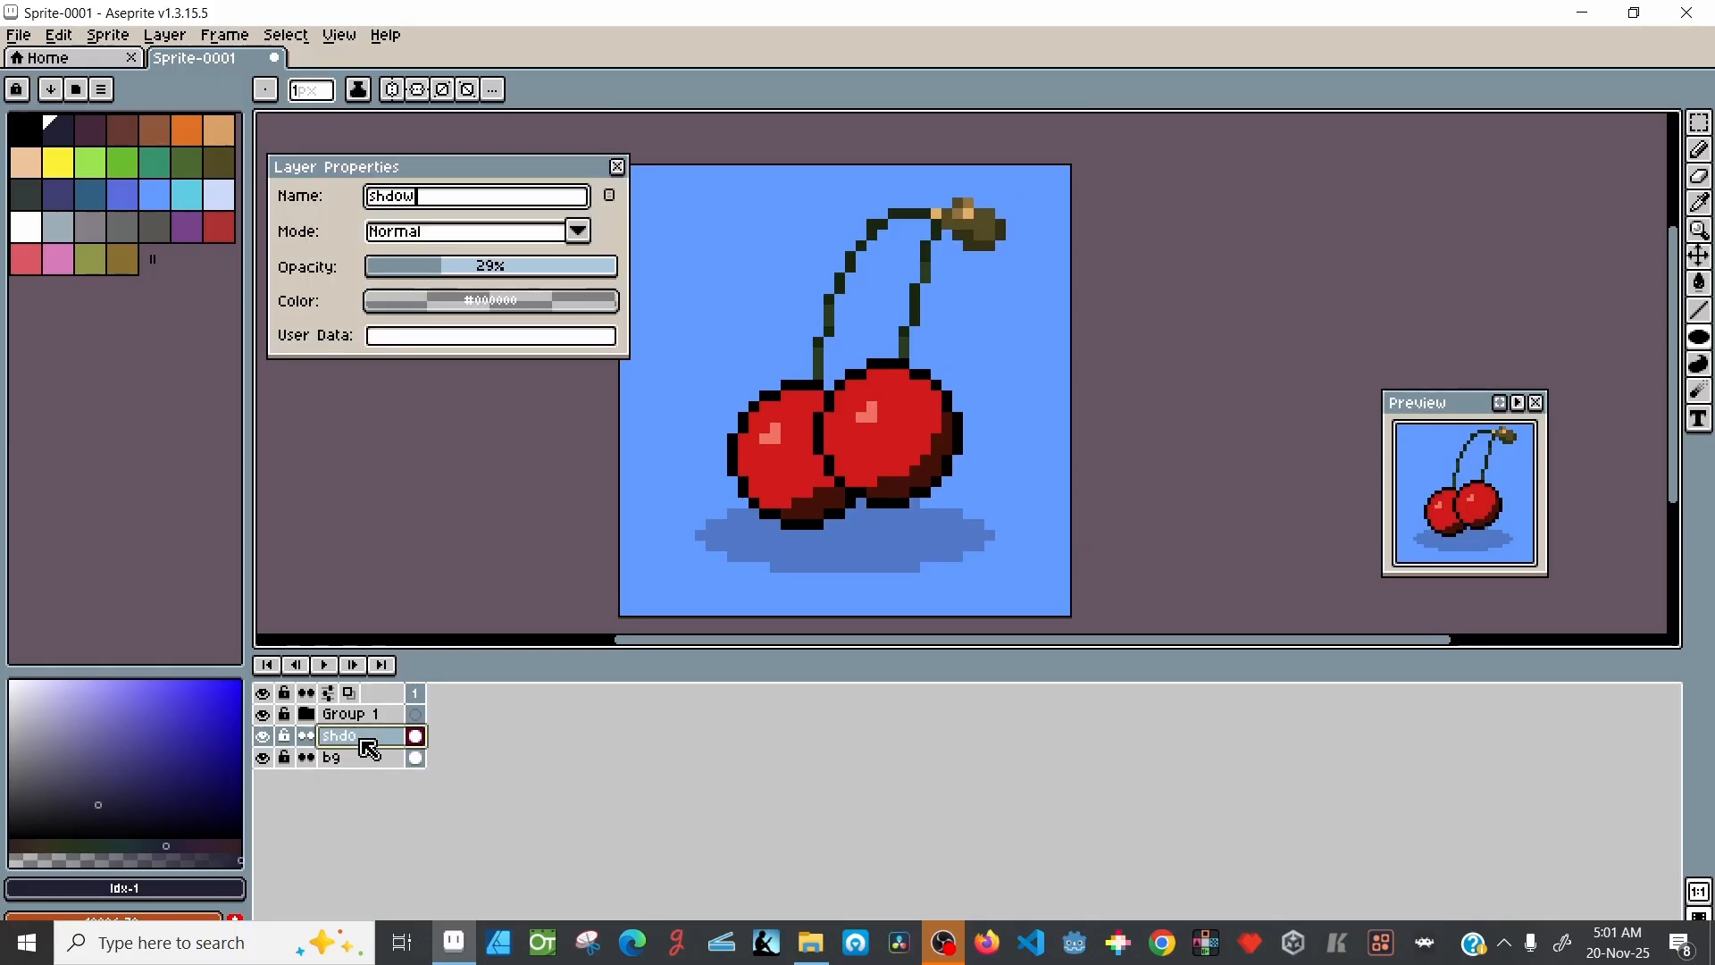
{"action": "key", "text": "BackSpace"}
{"action": "key", "text": "BackSpace"}
{"action": "key", "text": "Return"}
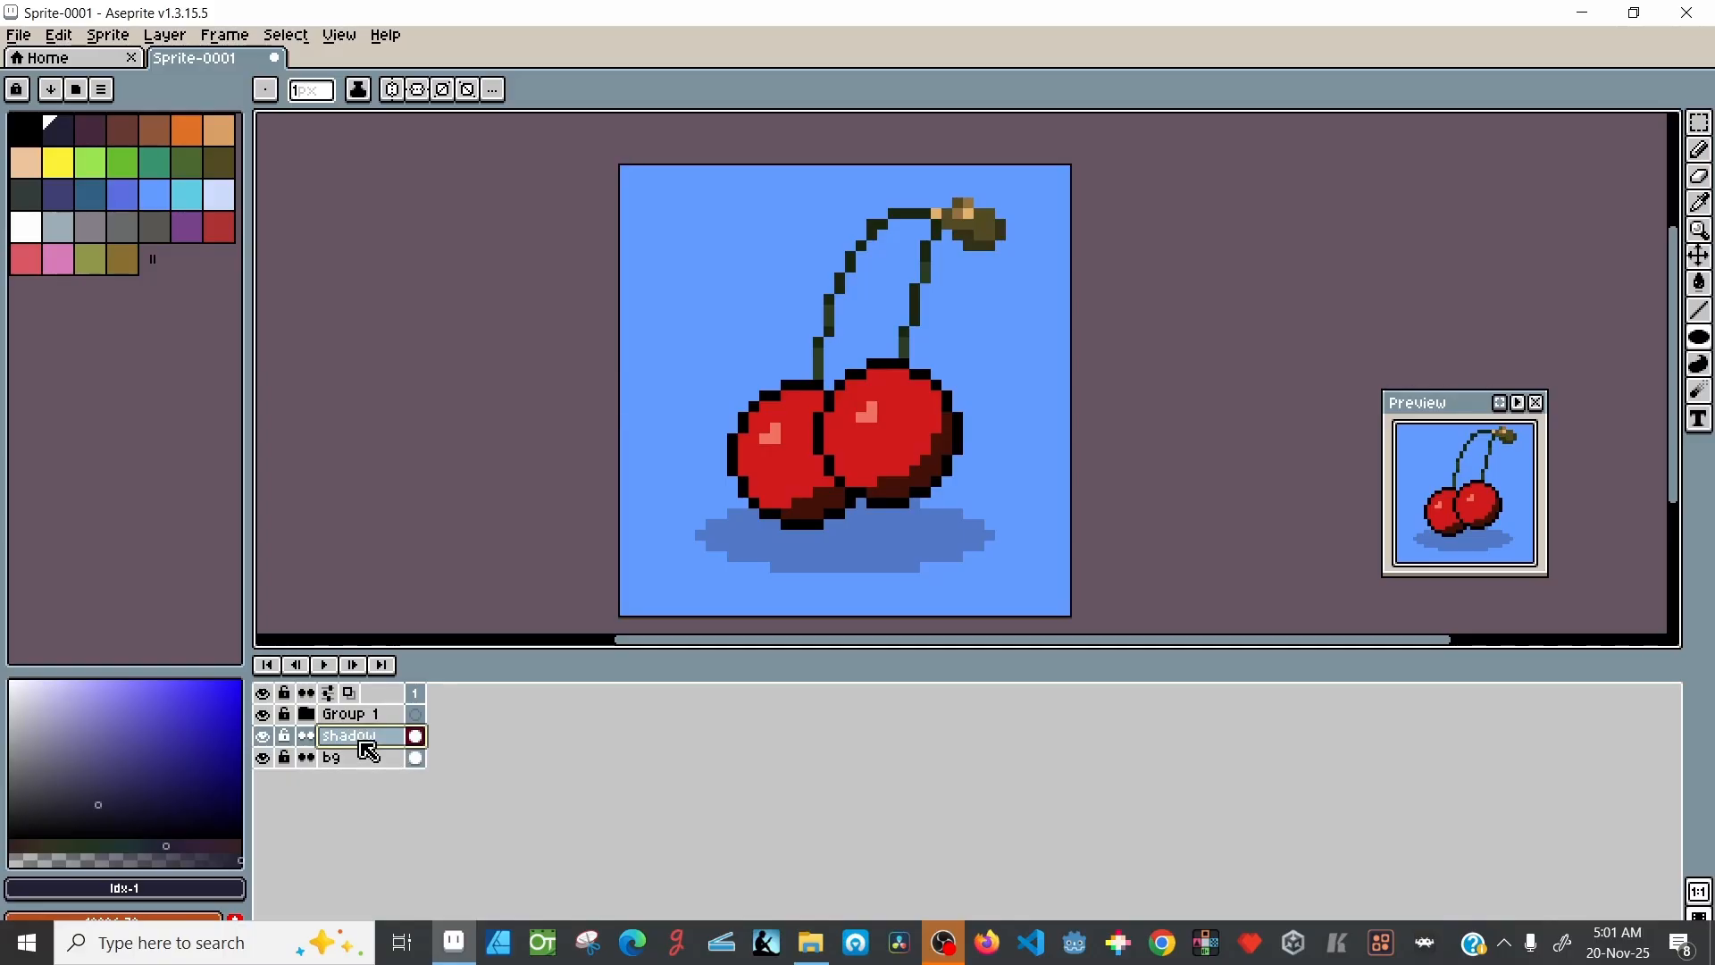
Step: Move the shadow layer into Group 1 below the cherry layer, and collapse the group
{"action": "left_click", "coordinate": [307, 714]}
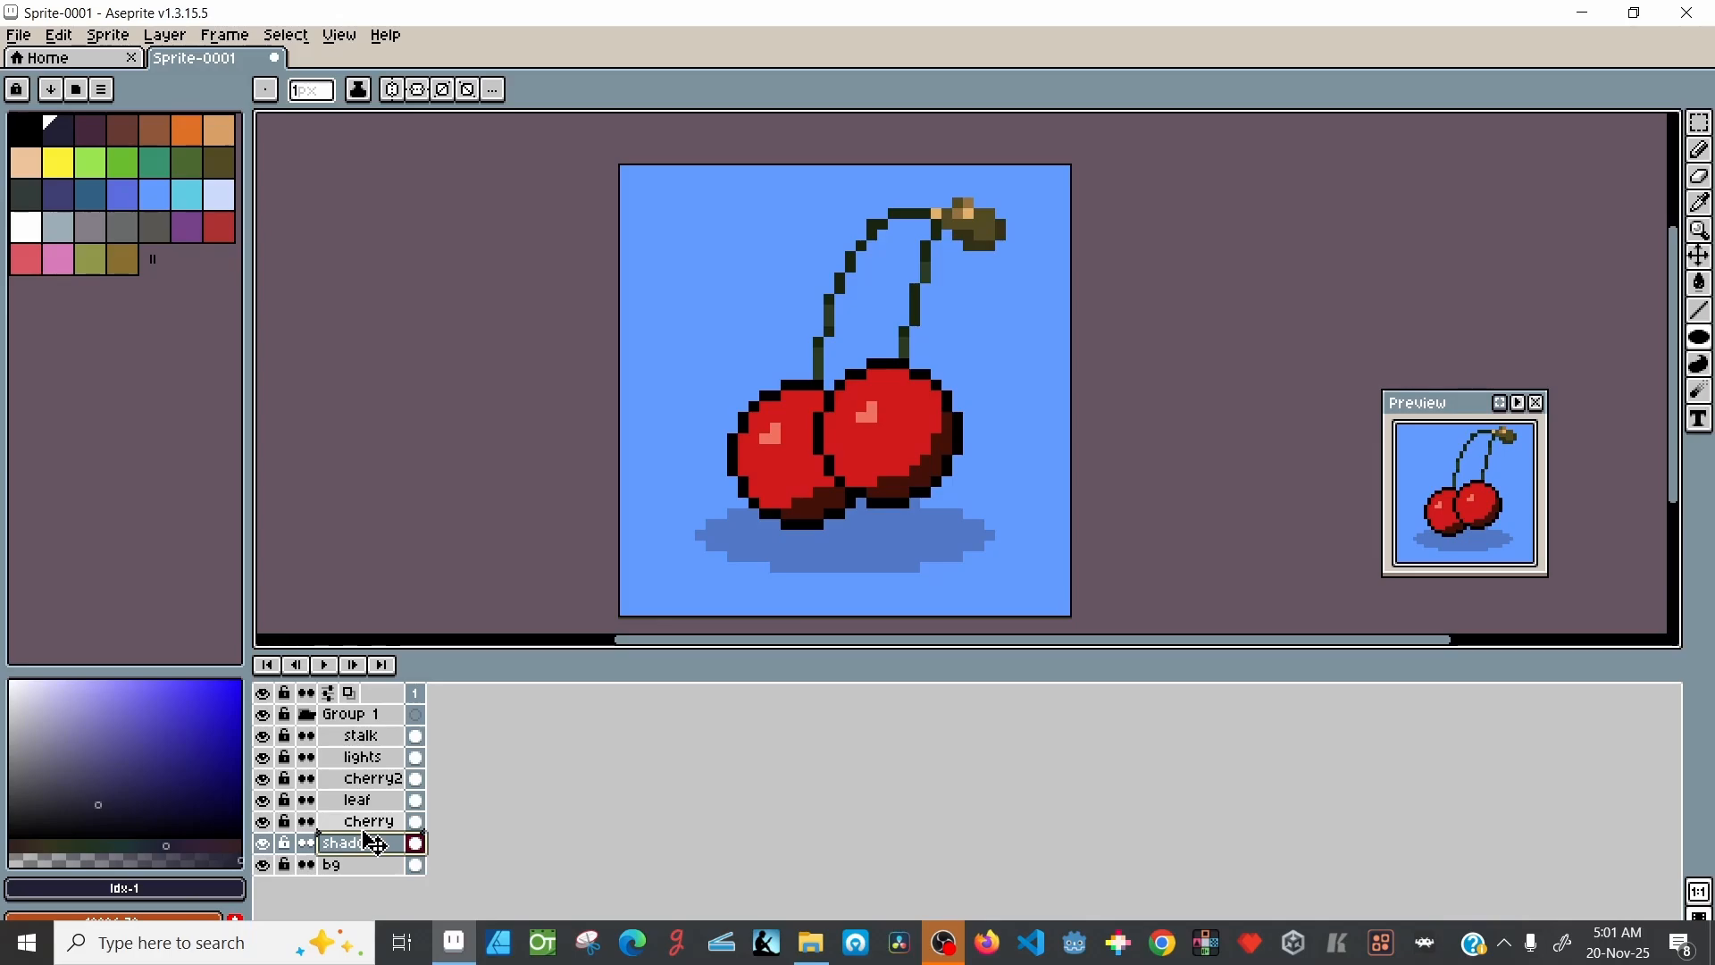
{"action": "left_click_drag", "start_coordinate": [374, 844], "coordinate": [379, 834]}
{"action": "left_click", "coordinate": [309, 717]}
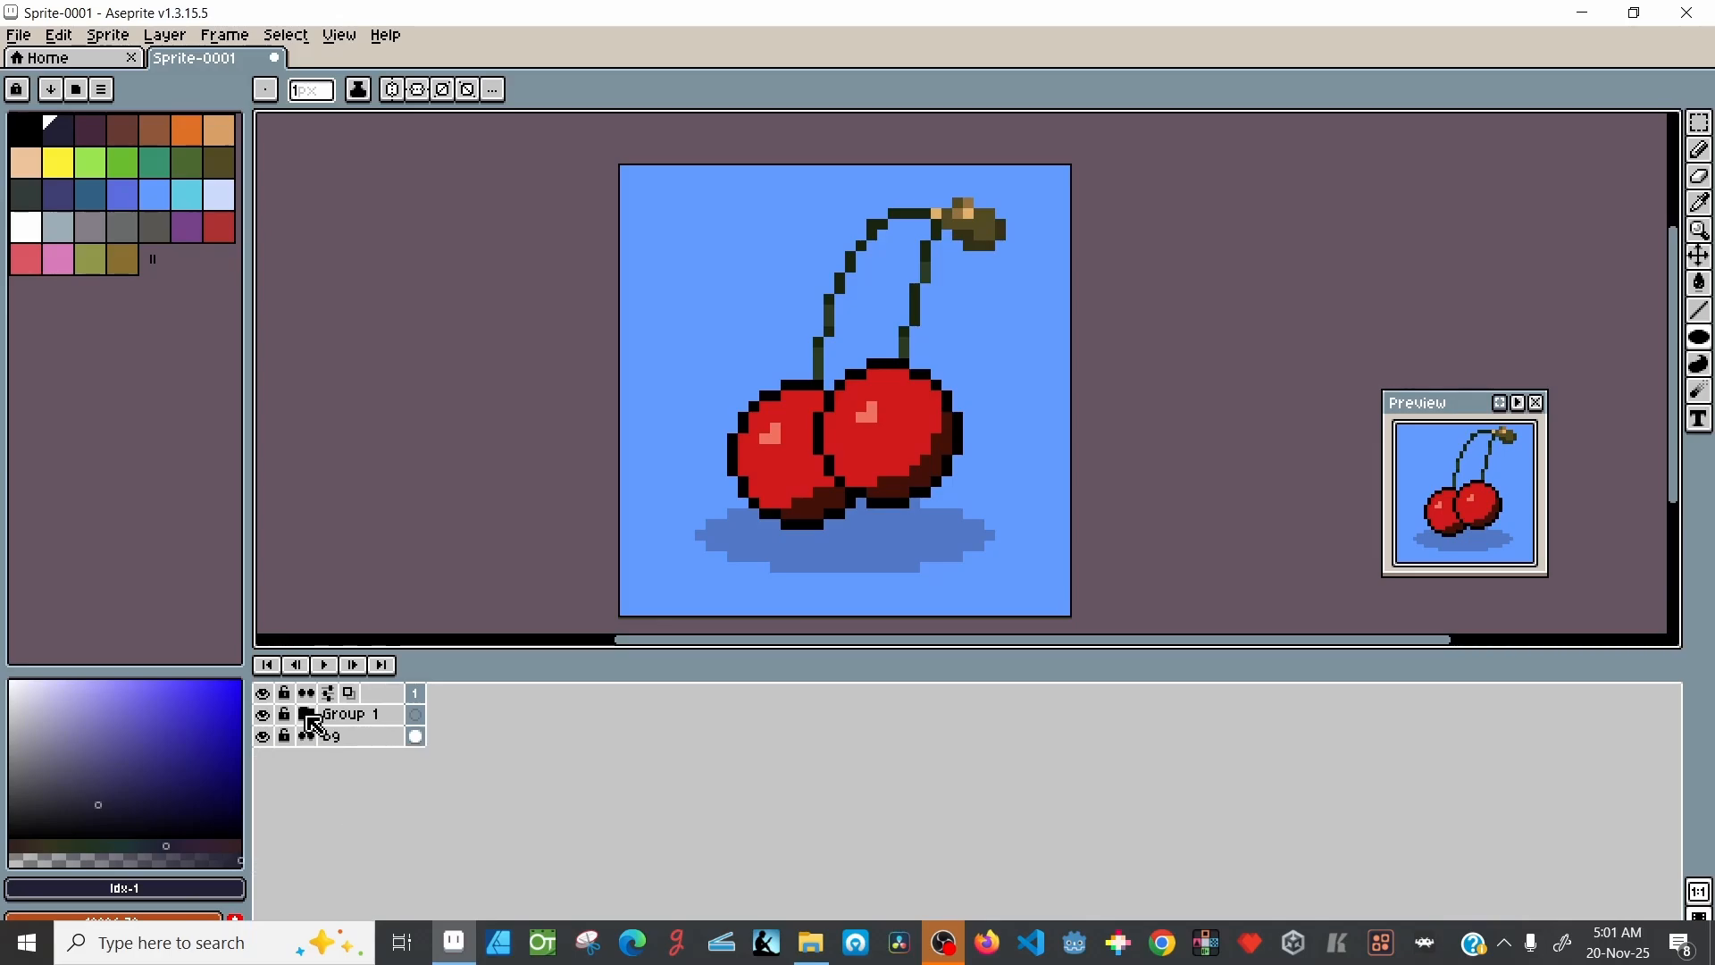
Step: Rename Group 1 as Cherries Final
{"action": "left_click", "coordinate": [336, 738]}
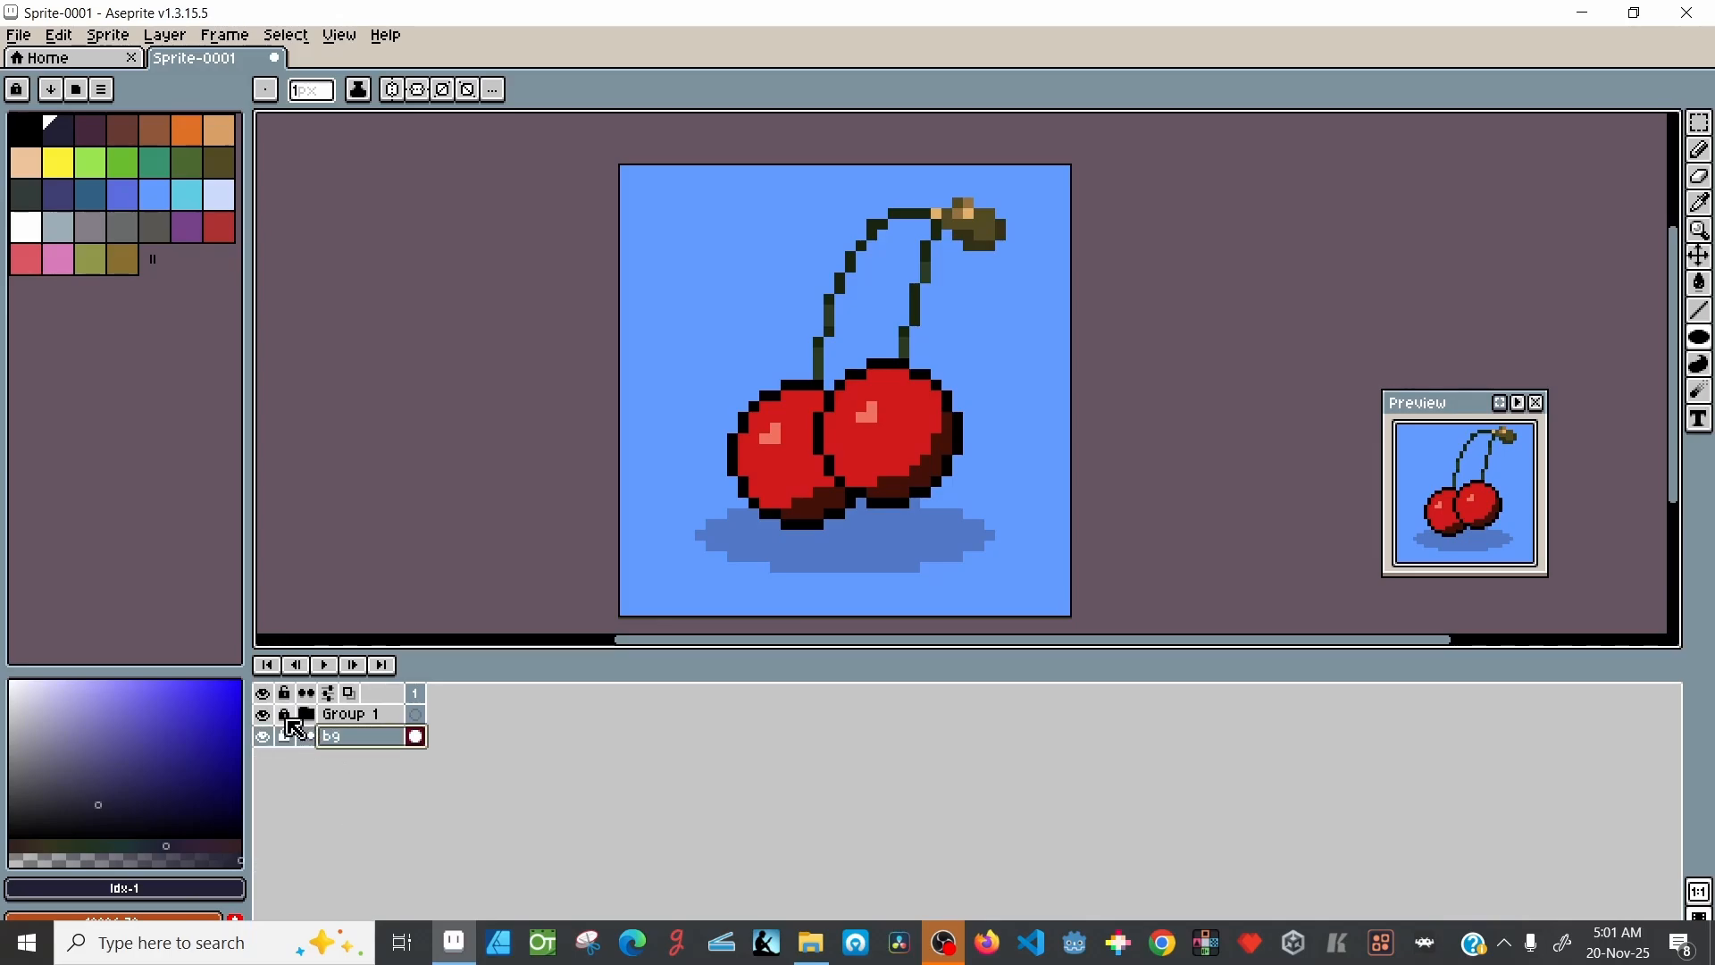
{"action": "double_click", "coordinate": [366, 716]}
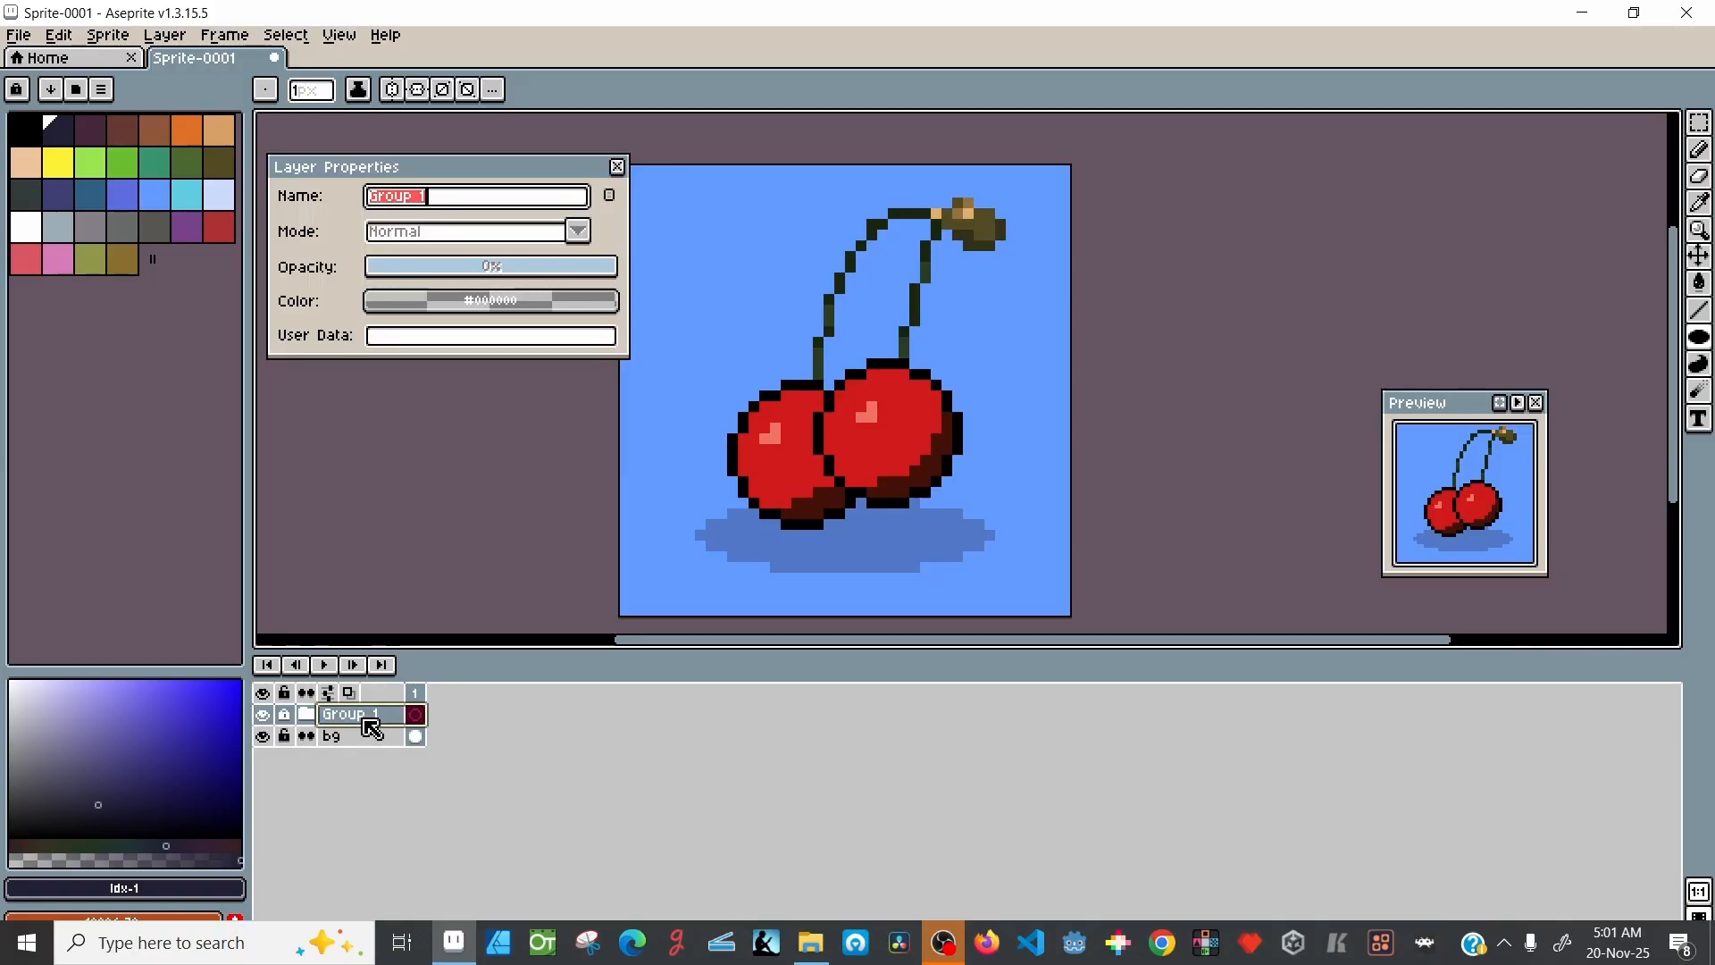
{"action": "type", "text": "Cherries Fi"}
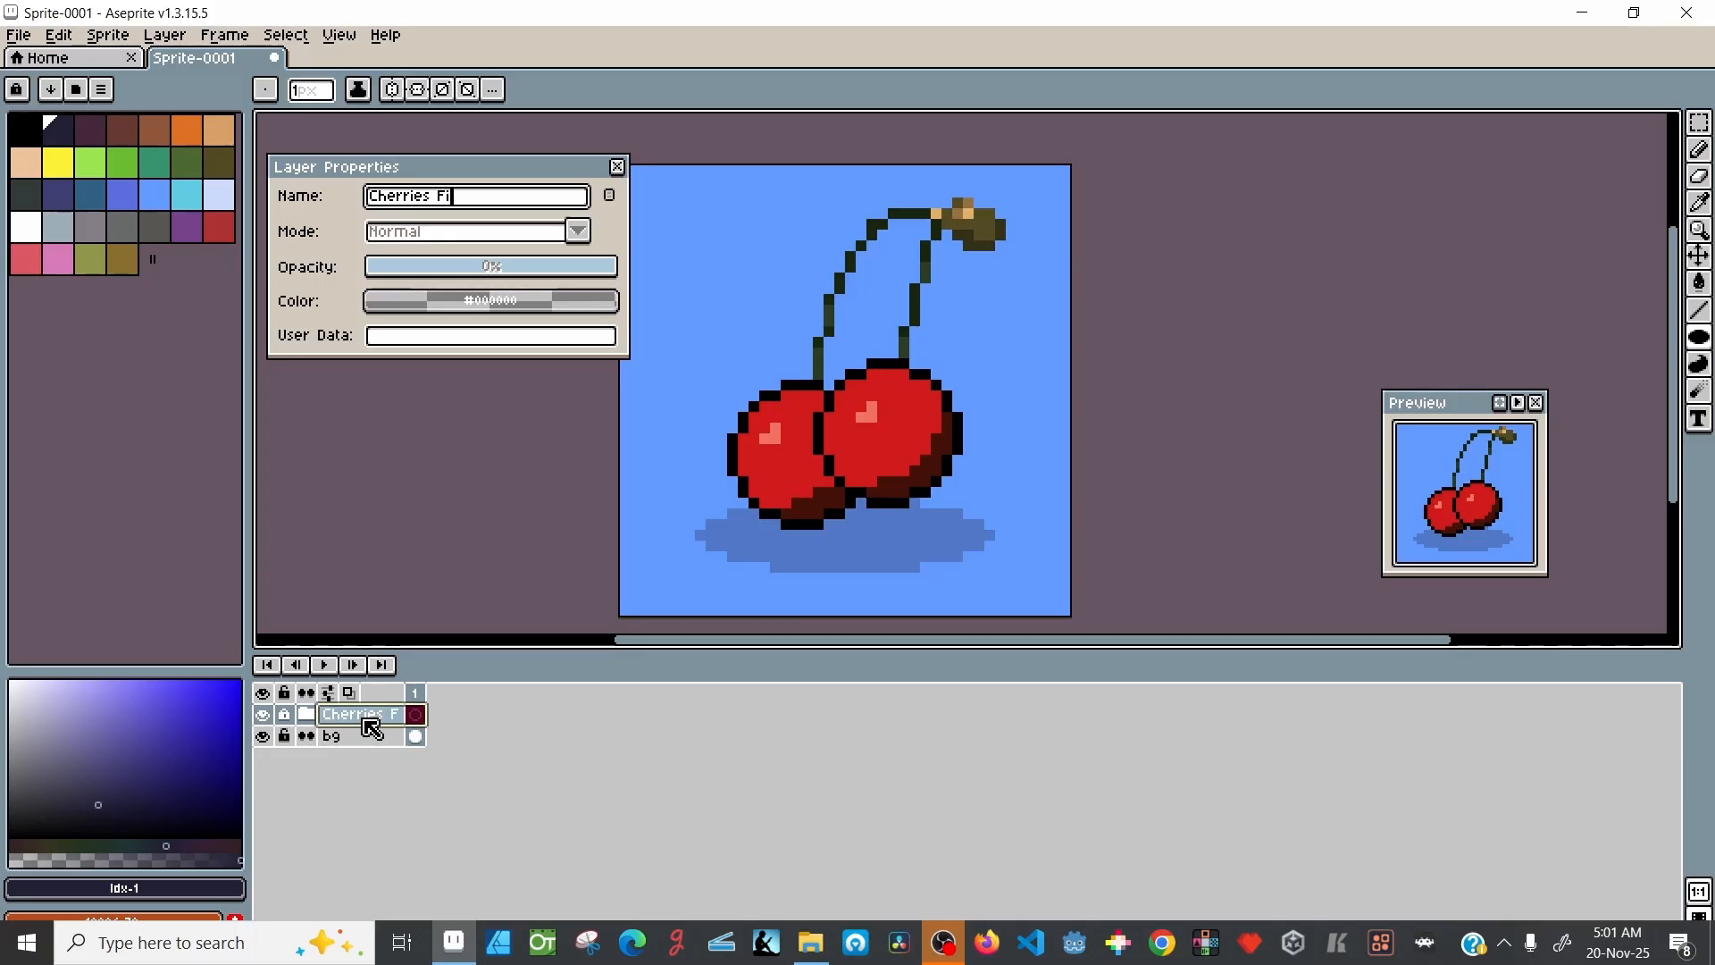
{"action": "type", "text": "nal"}
{"action": "key", "text": "Return"}
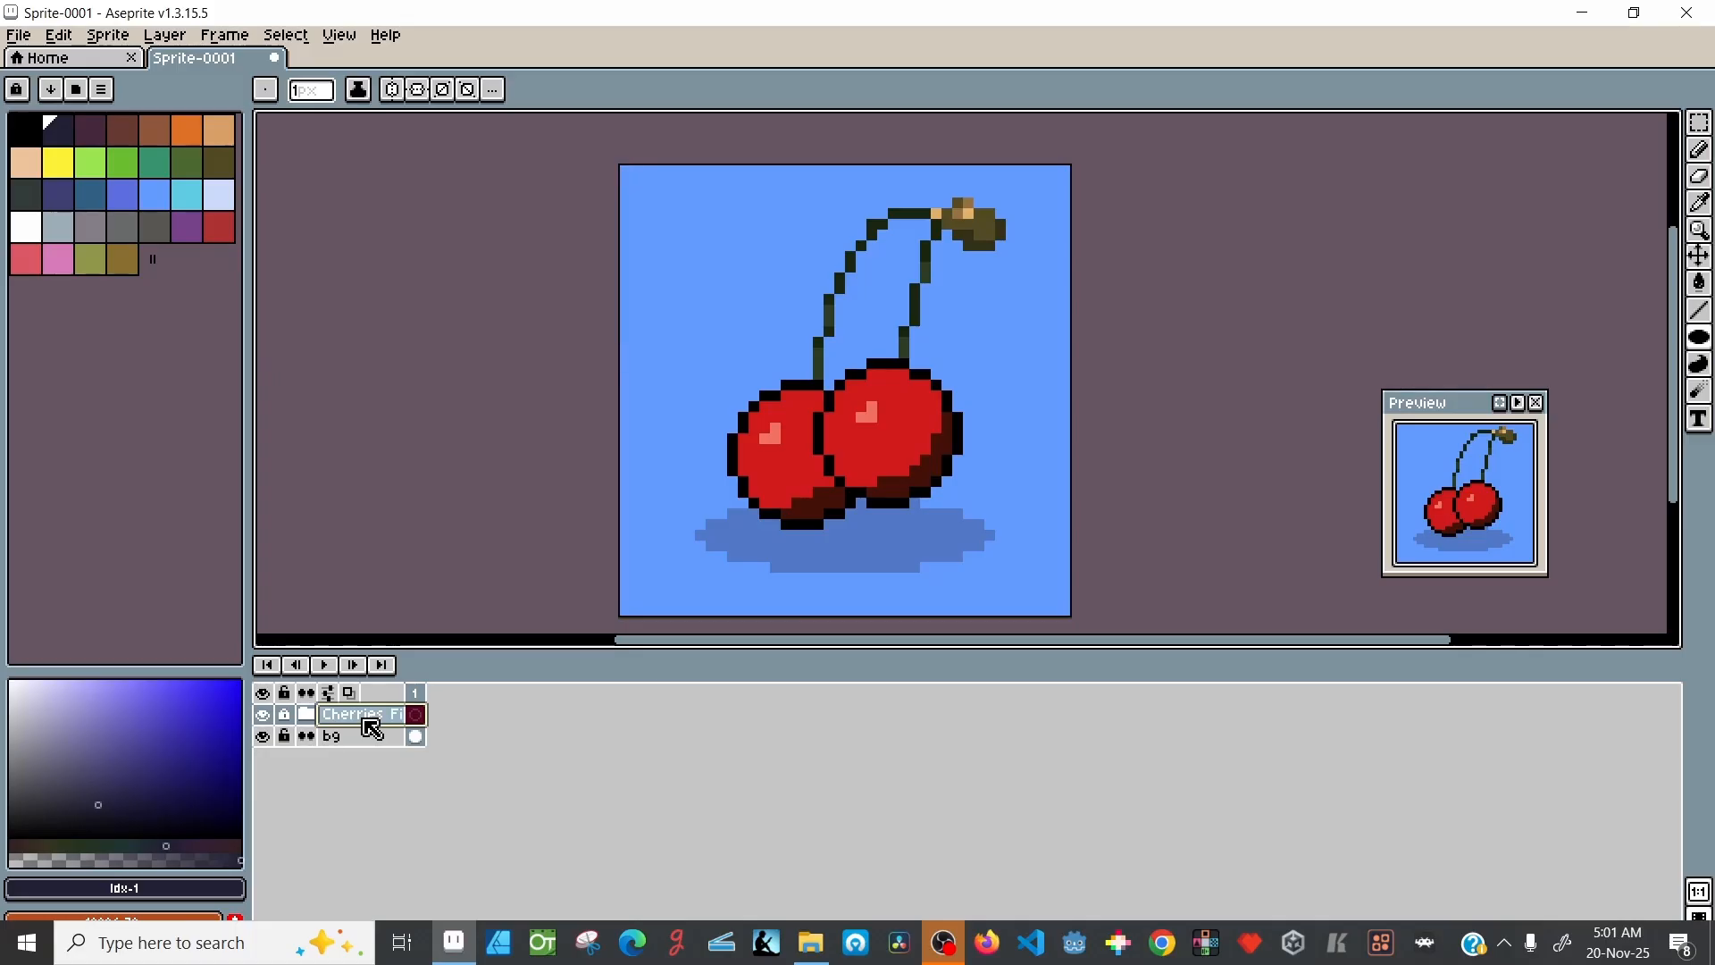